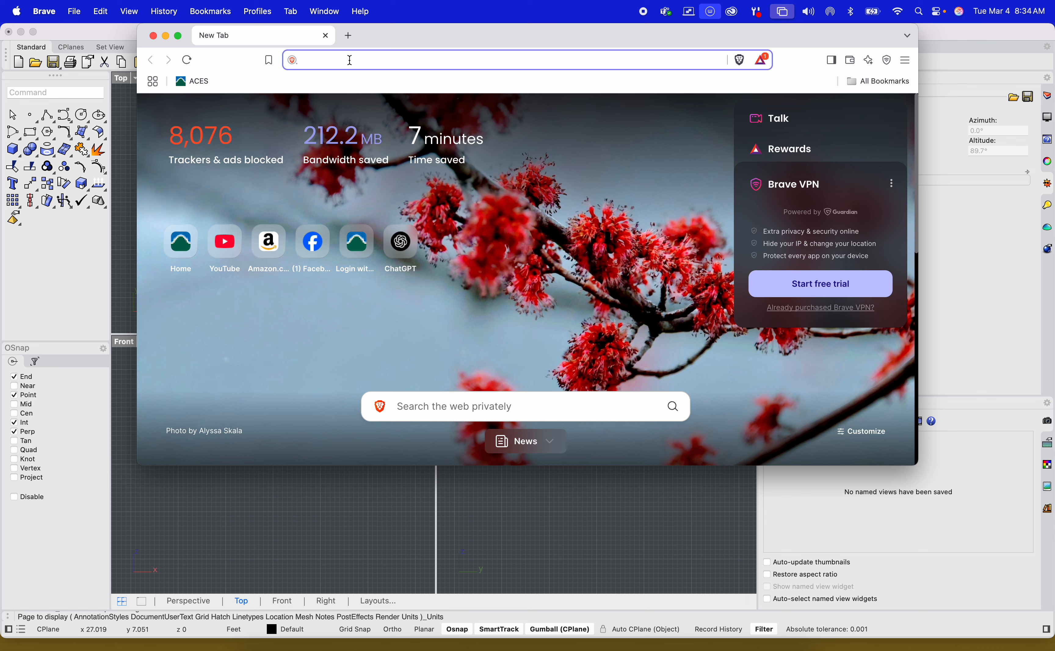
# Step: Search the web for "hydrology and contours san antonio", open the city's CoSA Contours & Hydrology map and enlarge the browser window
pyautogui.write('hydrology')
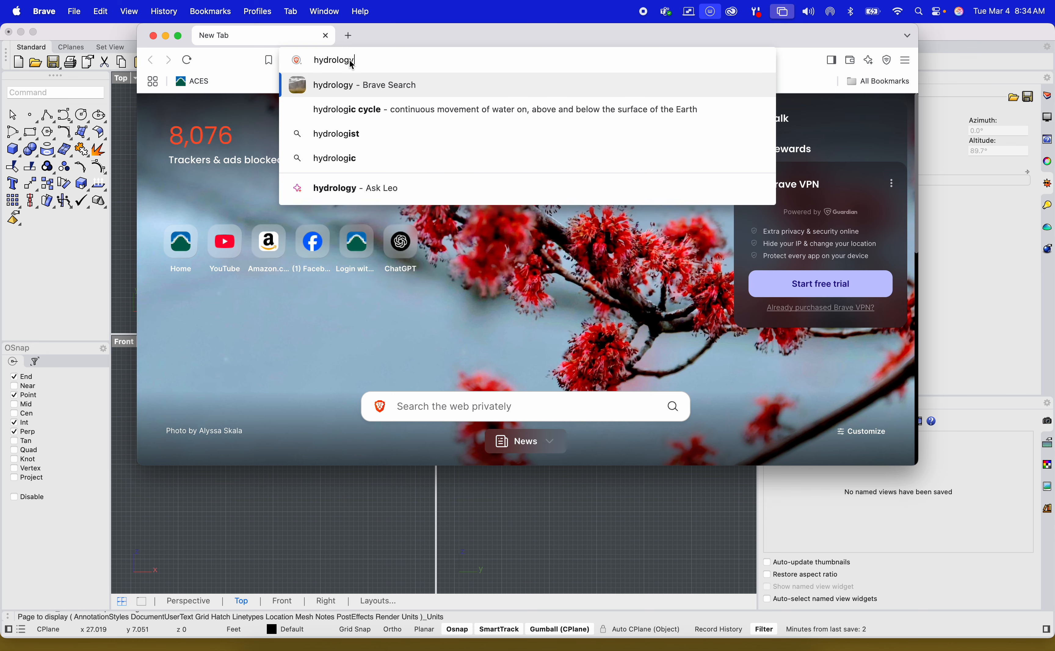
pyautogui.write(' and contour')
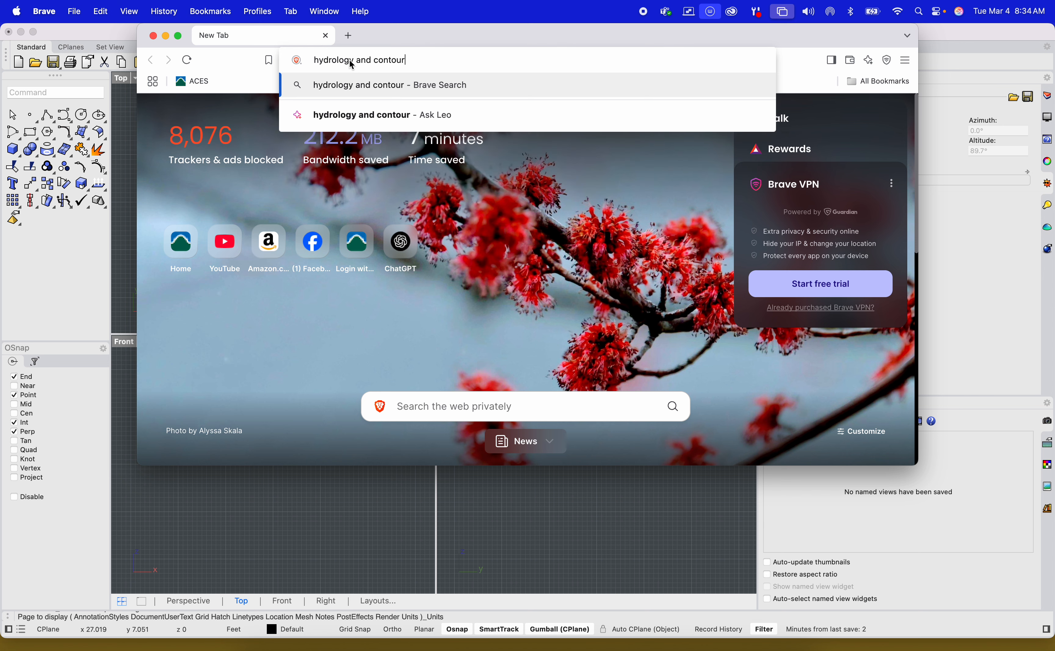
pyautogui.write('s san antonio')
pyautogui.press('Return')
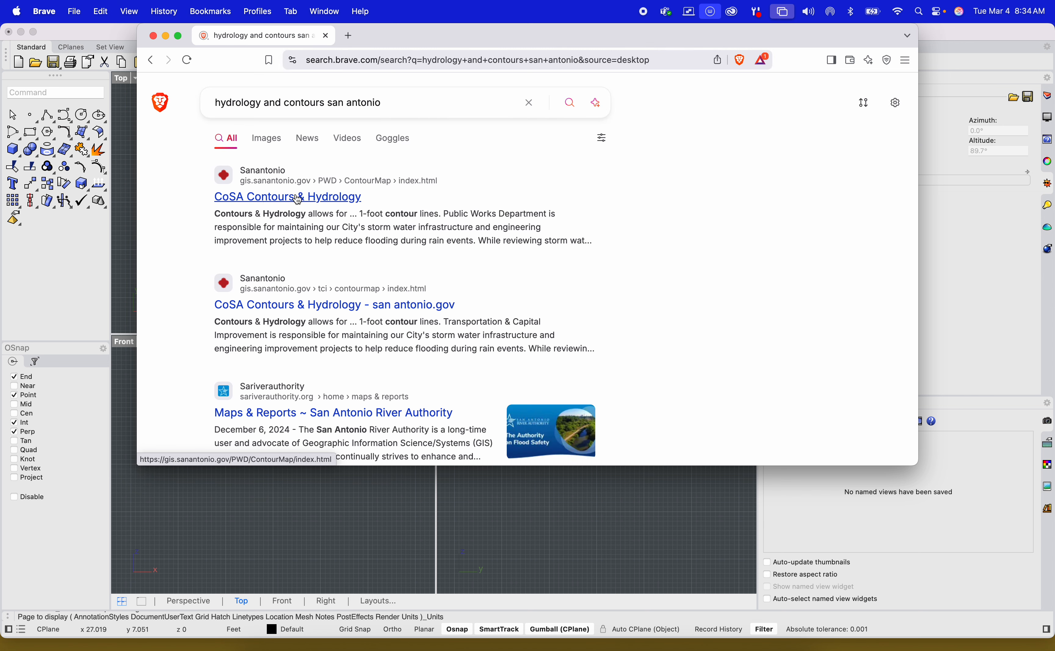
pyautogui.click(269, 198)
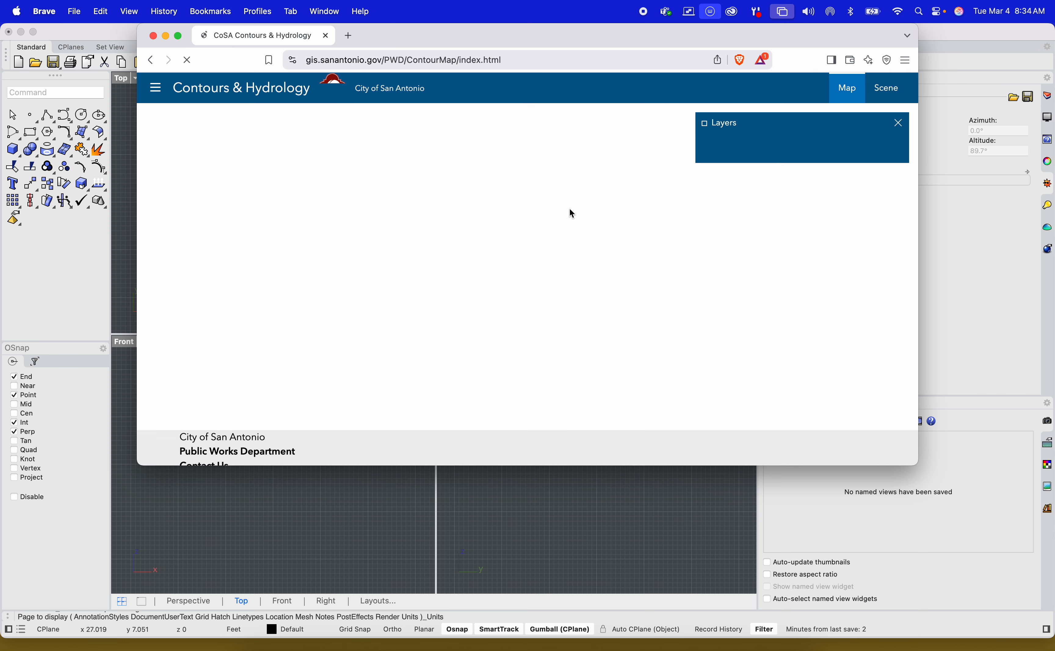
pyautogui.moveTo(915, 466); pyautogui.dragTo(1024, 597)
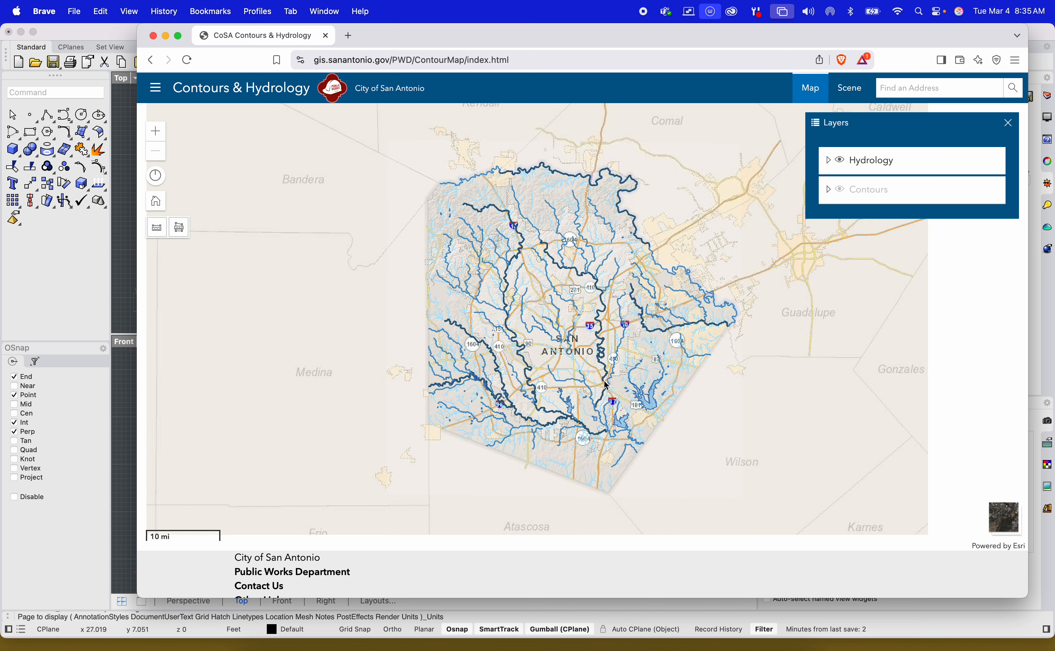
# Step: Examine the contour lines around the San Pedro park block, from Theatre Dr to the corner at San Pedro Ave
pyautogui.scroll(5, 567, 328)
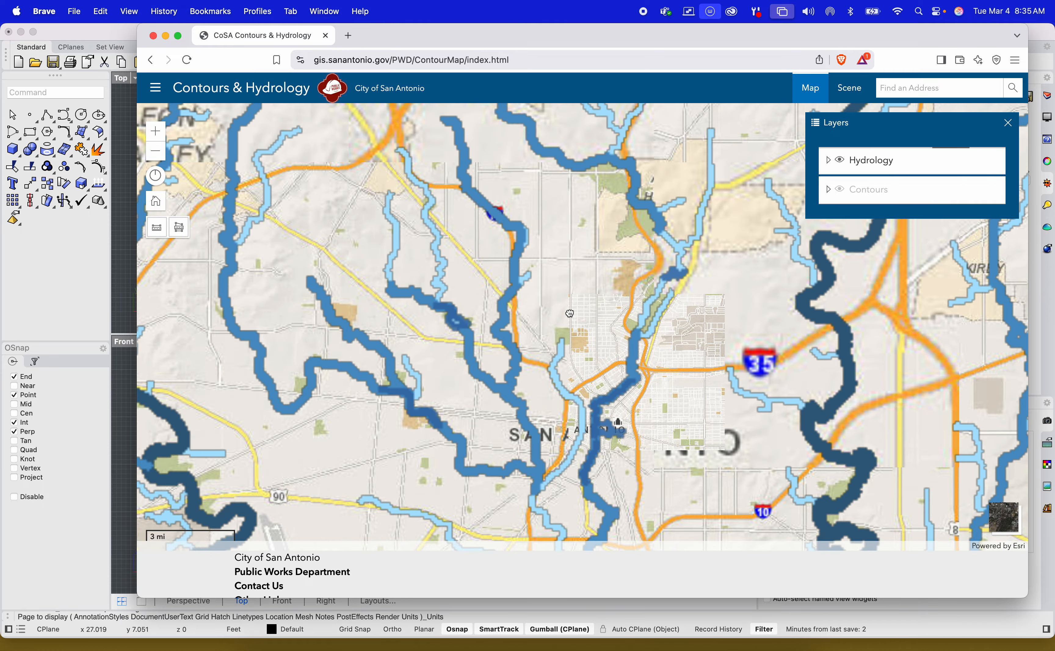
pyautogui.scroll(5, 569, 325)
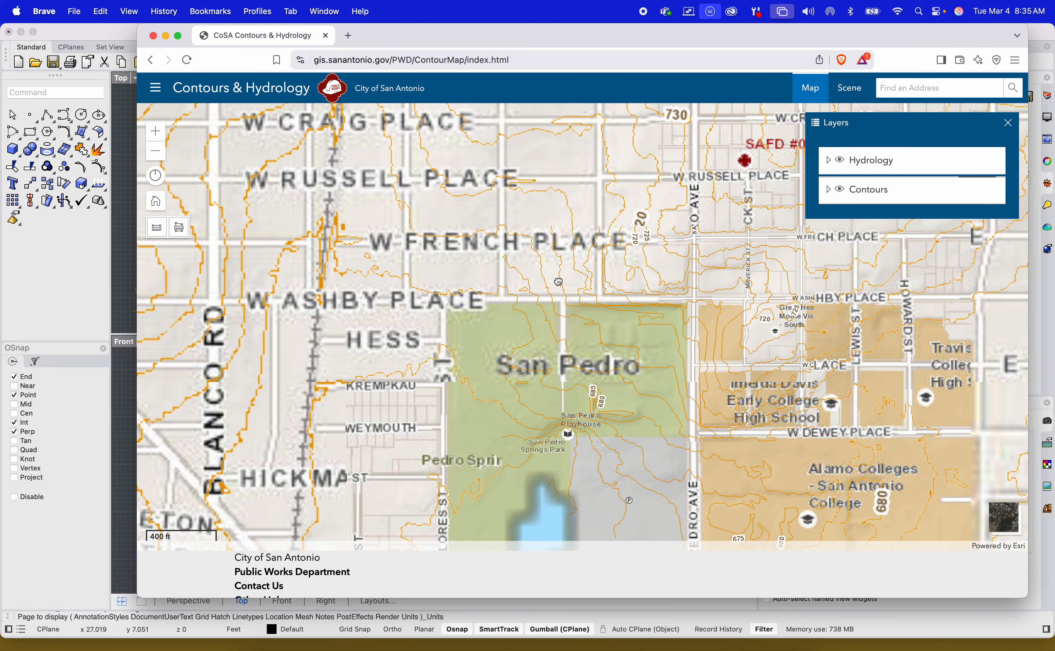
pyautogui.scroll(3, 557, 282)
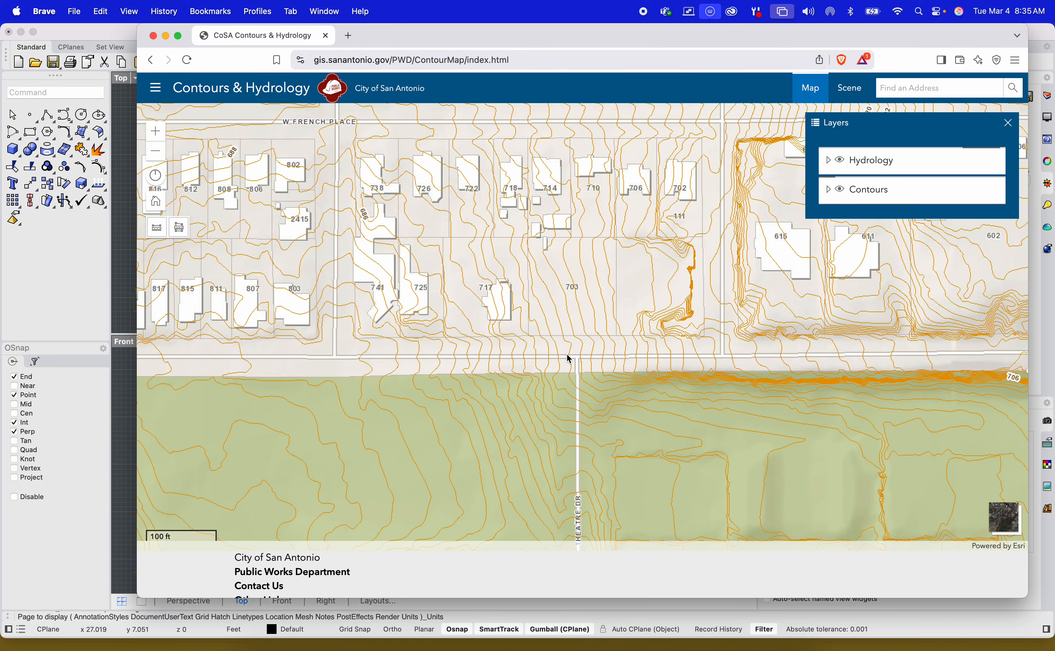
pyautogui.moveTo(568, 358); pyautogui.dragTo(481, 258)
pyautogui.moveTo(593, 313); pyautogui.dragTo(572, 299)
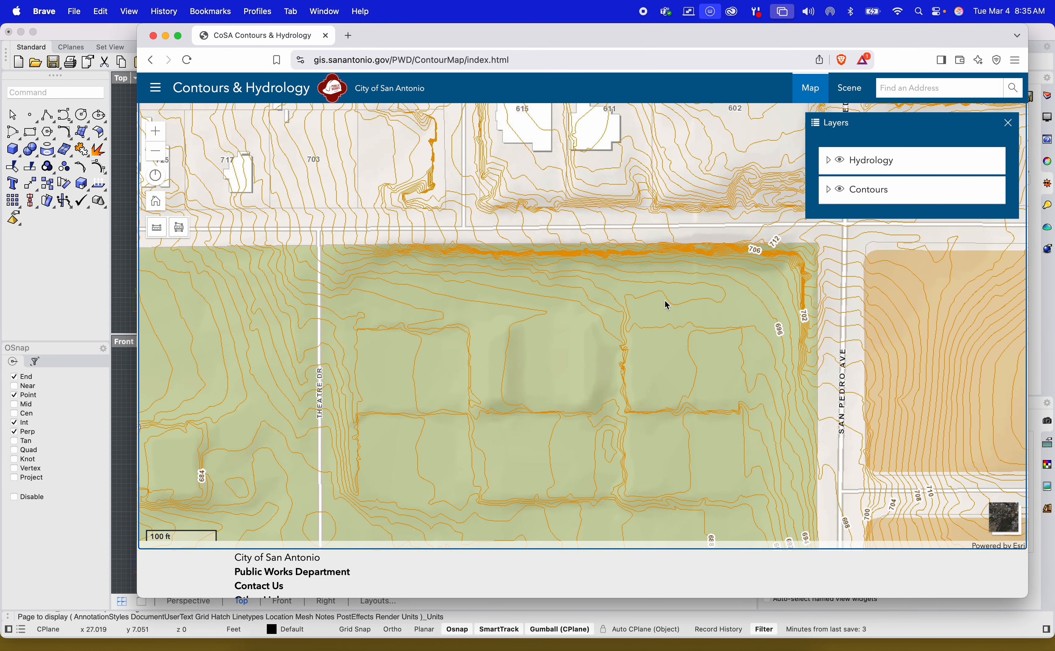
pyautogui.scroll(2, 666, 305)
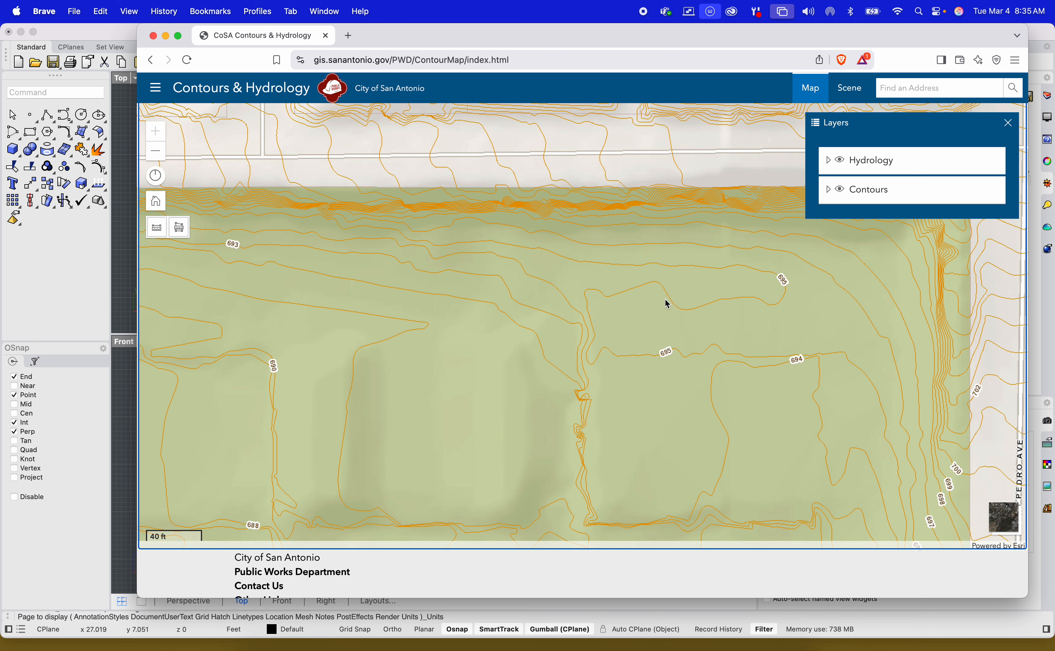
pyautogui.scroll(-3, 658, 281)
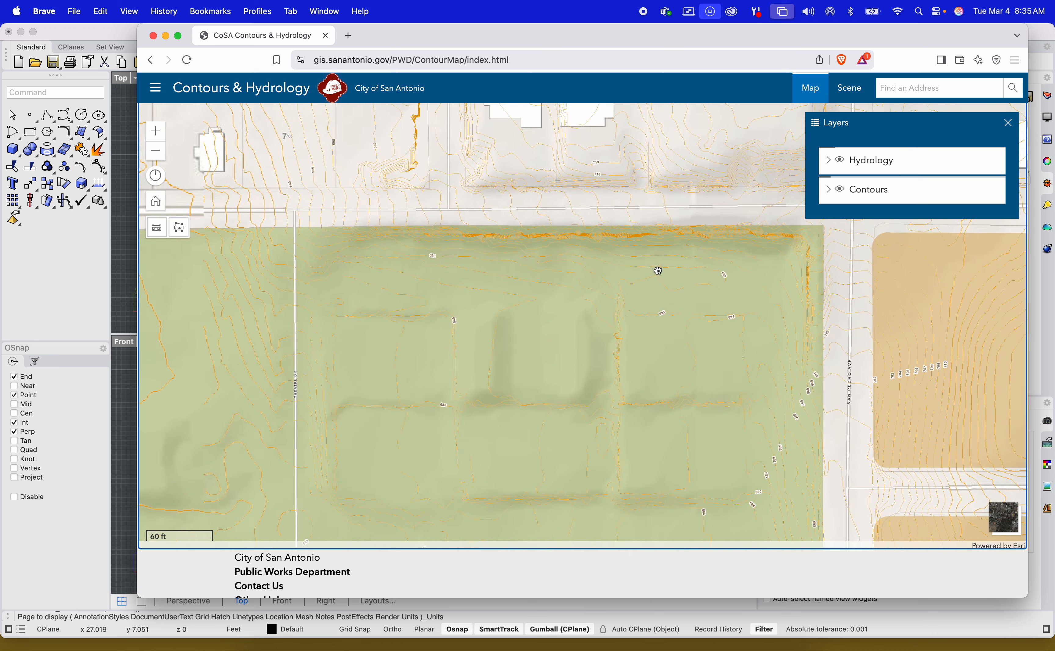
pyautogui.scroll(3, 645, 291)
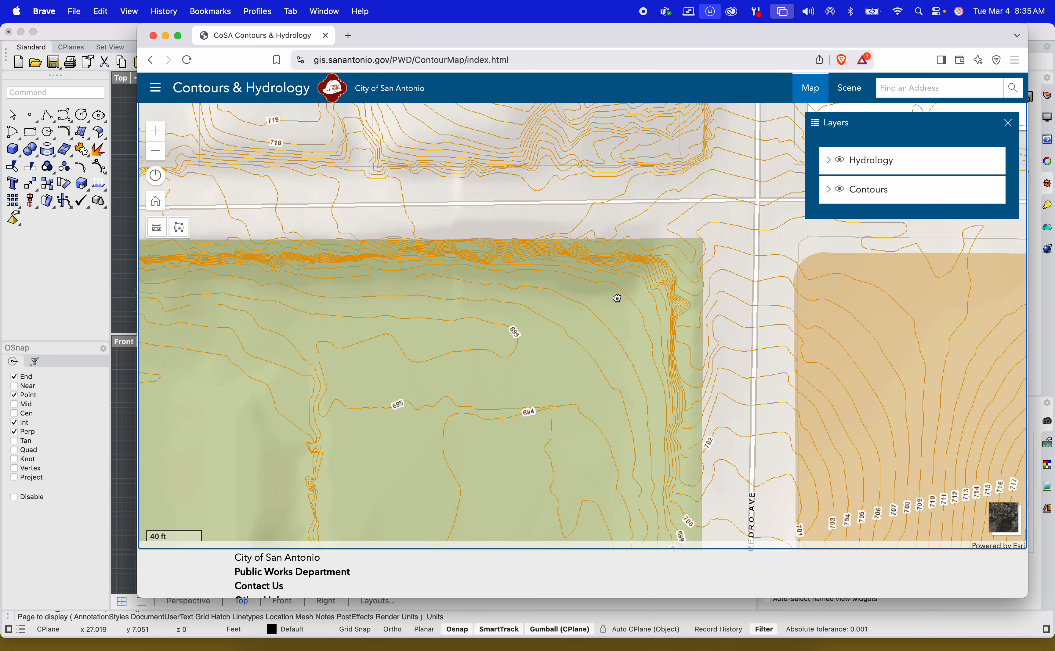
pyautogui.moveTo(617, 298); pyautogui.dragTo(511, 265)
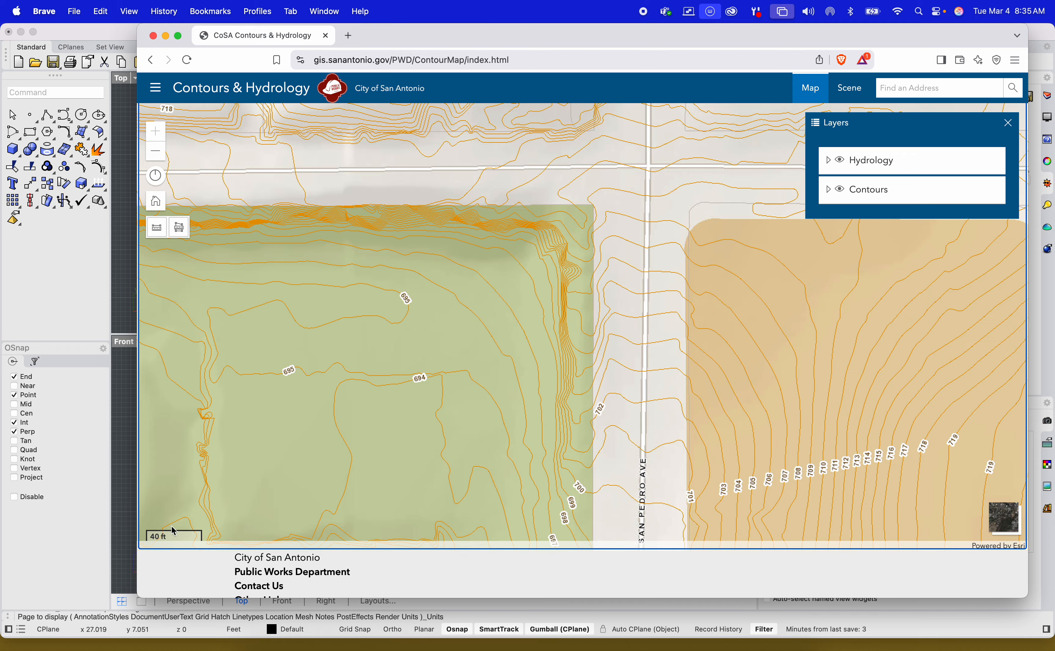
# Step: Show the map at the 40 ft scale and take a screenshot of the contours at the park corner by San Pedro Ave
pyautogui.scroll(-1, 238, 489)
pyautogui.scroll(1, 238, 489)
pyautogui.scroll(-1, 178, 533)
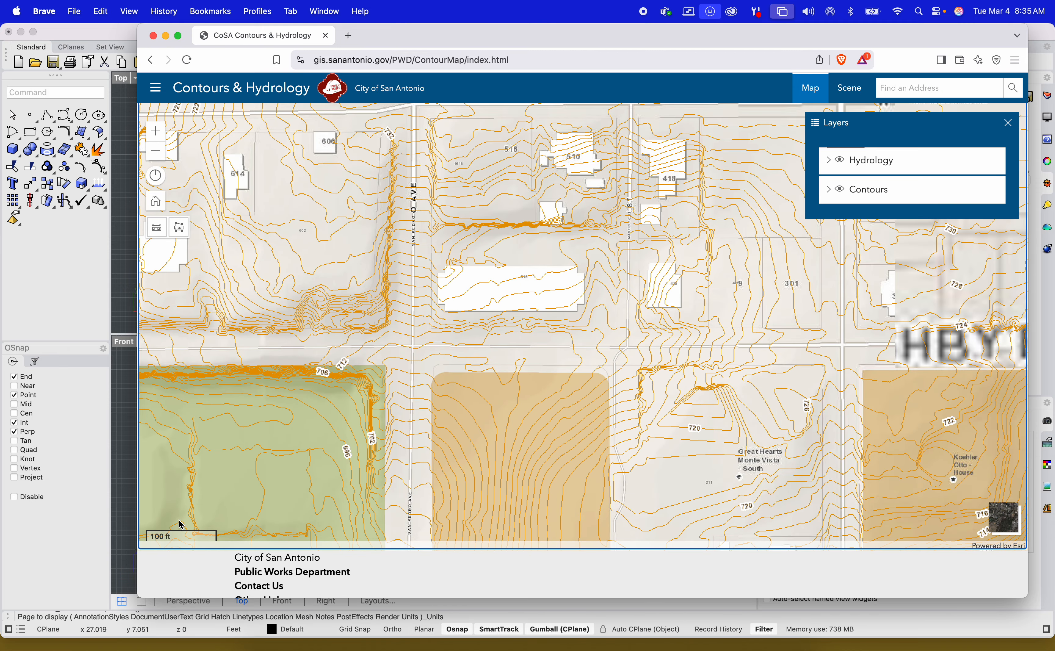
pyautogui.scroll(1, 180, 523)
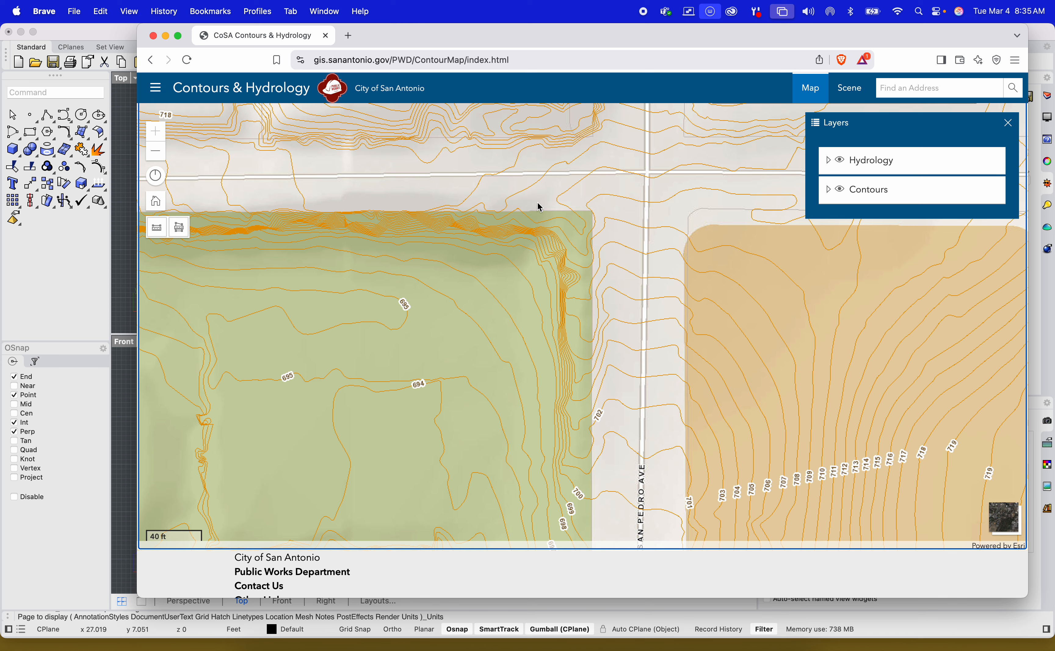
pyautogui.press('super+shift+4')
pyautogui.moveTo(453, 144); pyautogui.dragTo(754, 484)
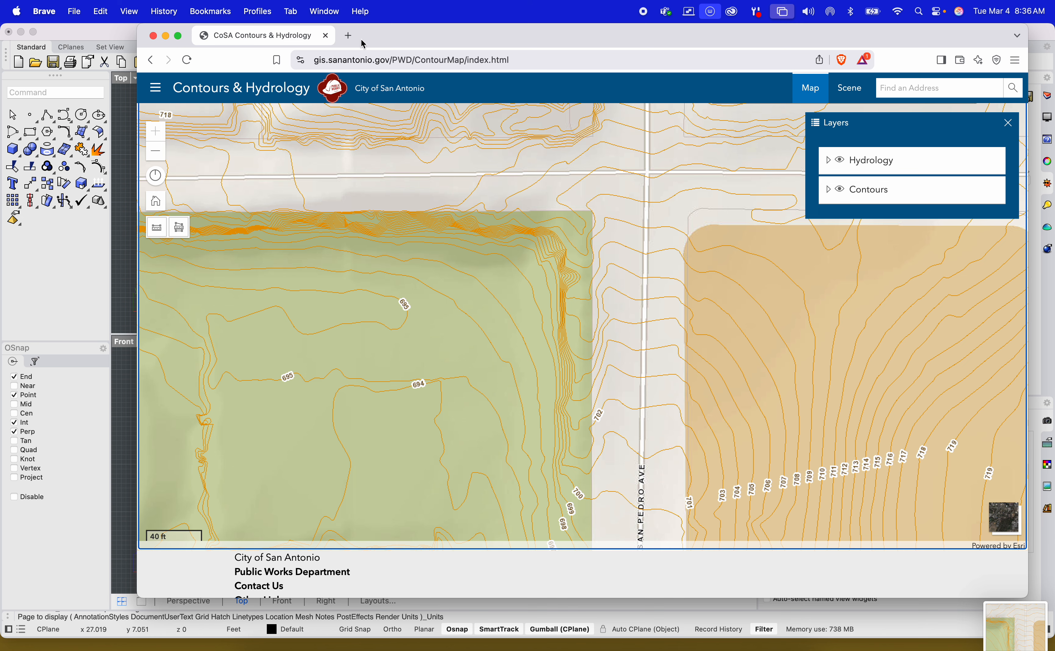
# Step: Switch the computer's Wi-Fi connection to the personal hotspot
pyautogui.click(348, 36)
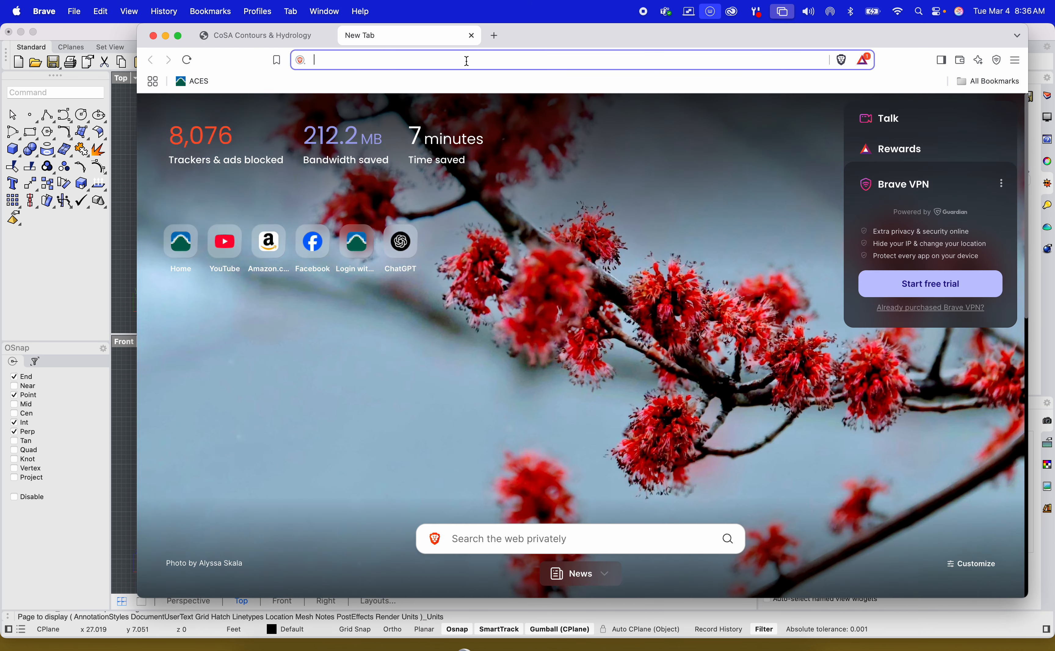
pyautogui.click(471, 36)
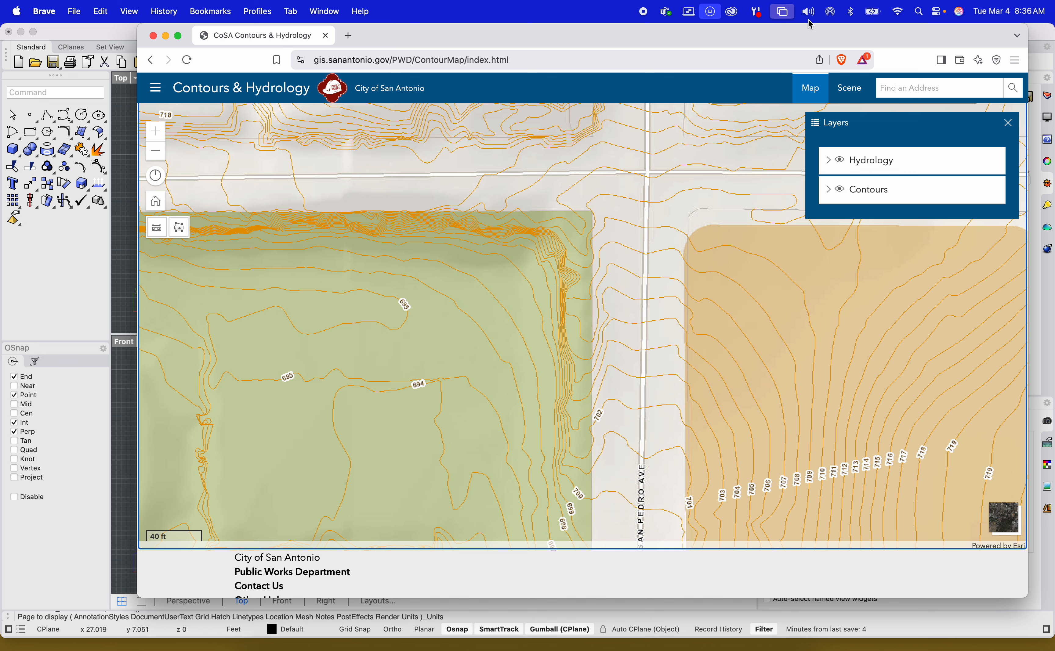
pyautogui.click(897, 12)
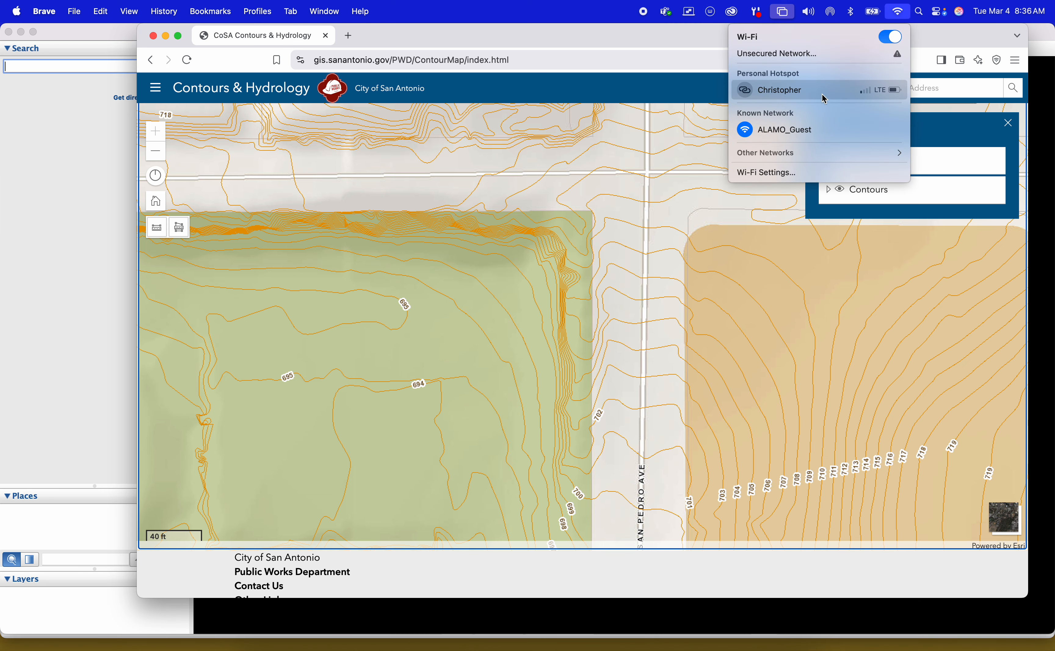
pyautogui.click(822, 93)
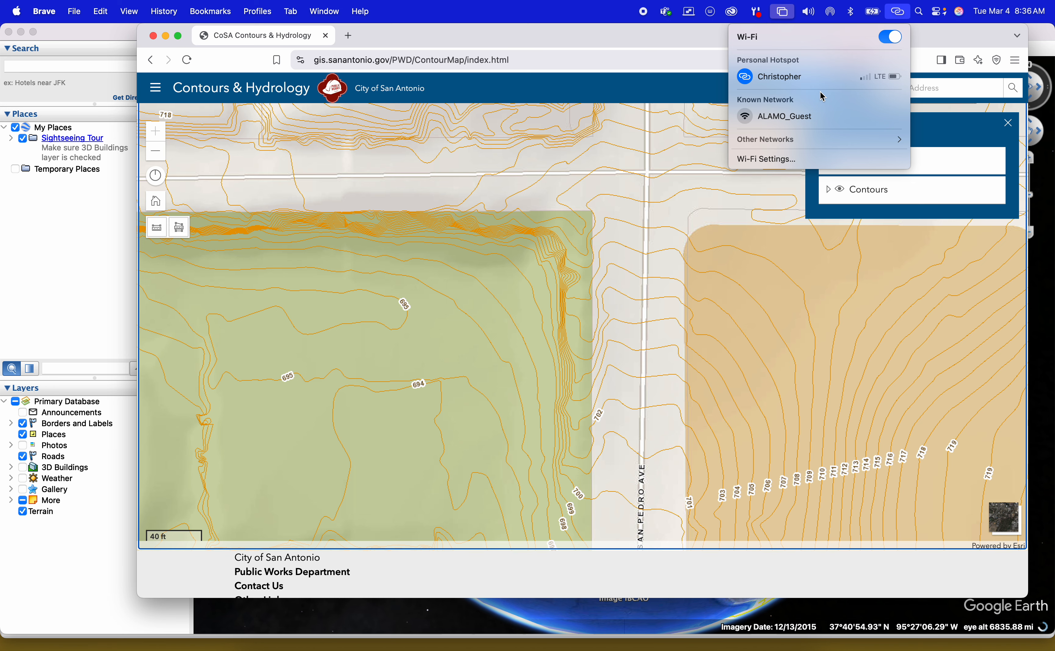
# Step: Switch to Google Earth Pro and search for "san [edro park"
pyautogui.click(474, 605)
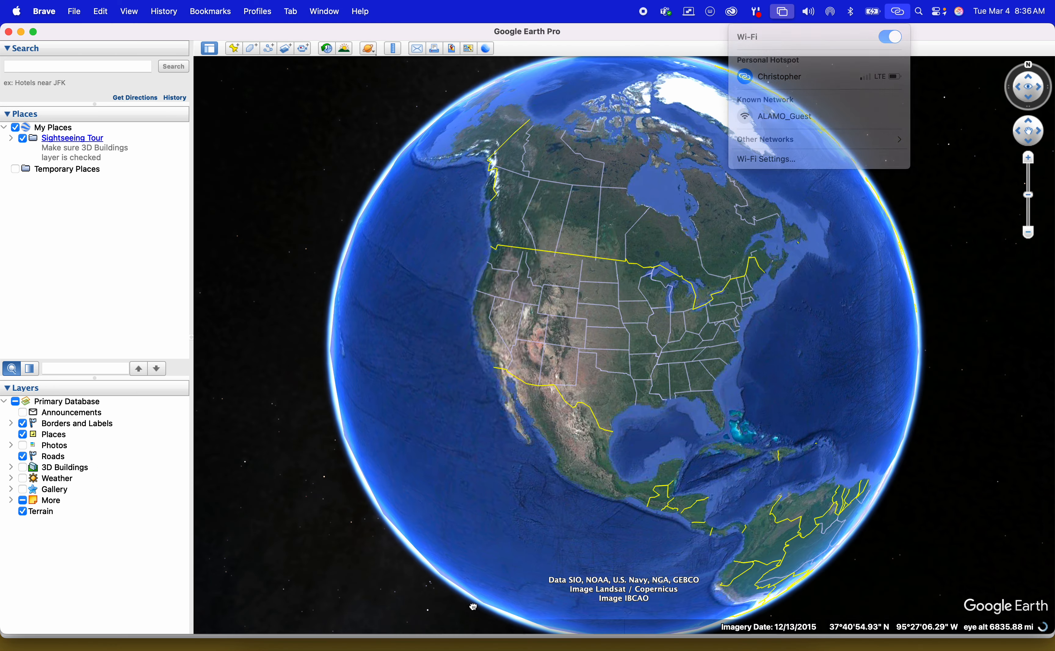
pyautogui.scroll(5, 620, 424)
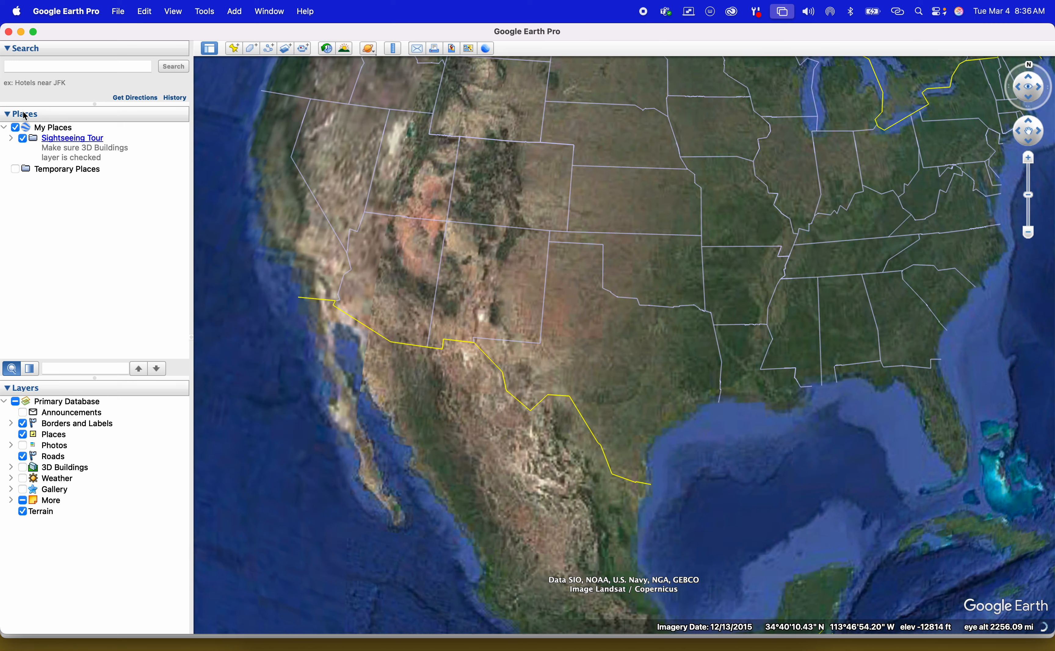
pyautogui.click(34, 67)
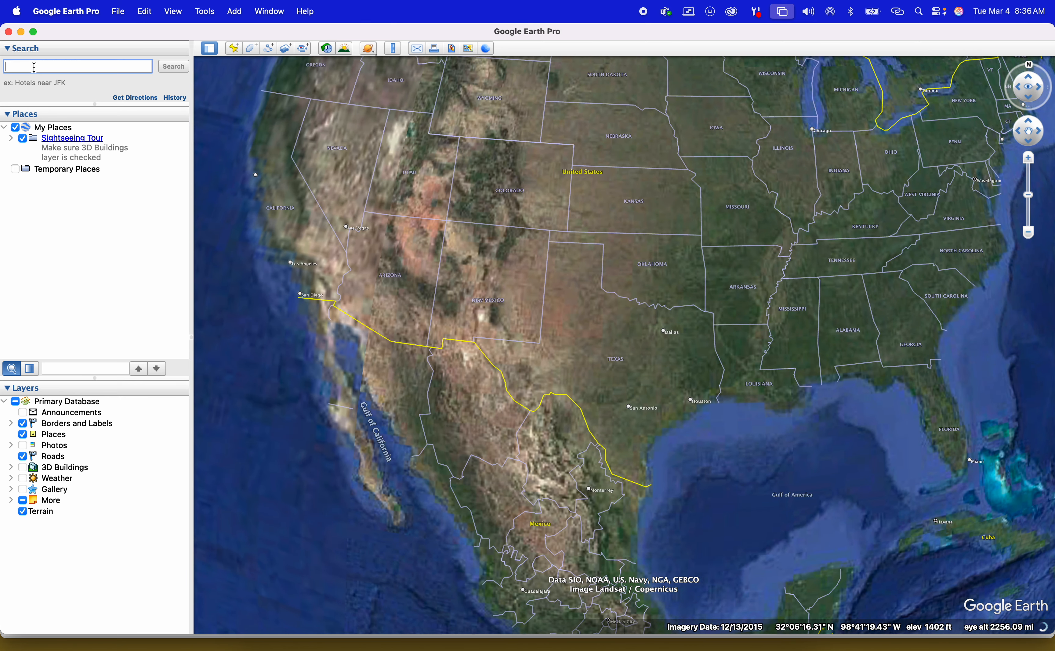
pyautogui.write('san [edro')
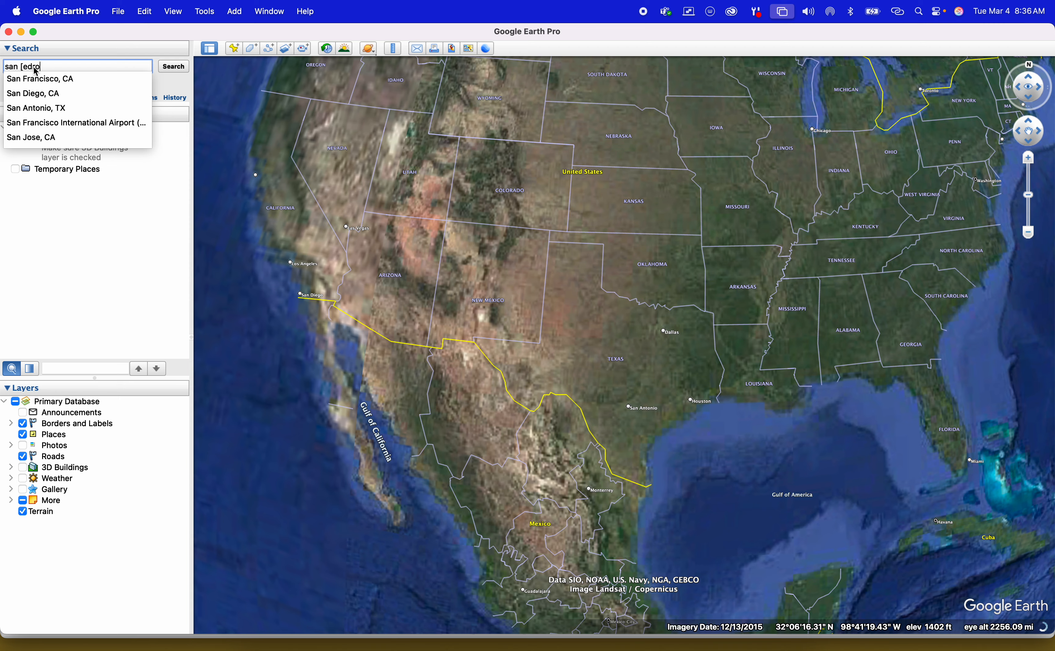
pyautogui.write(' park')
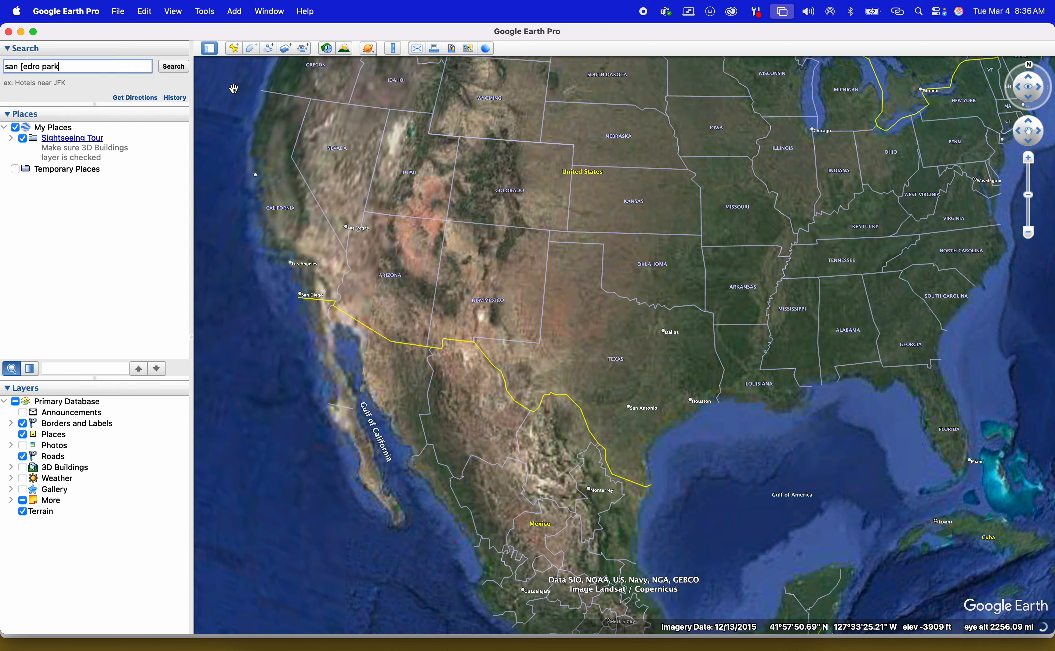
pyautogui.press('Return')
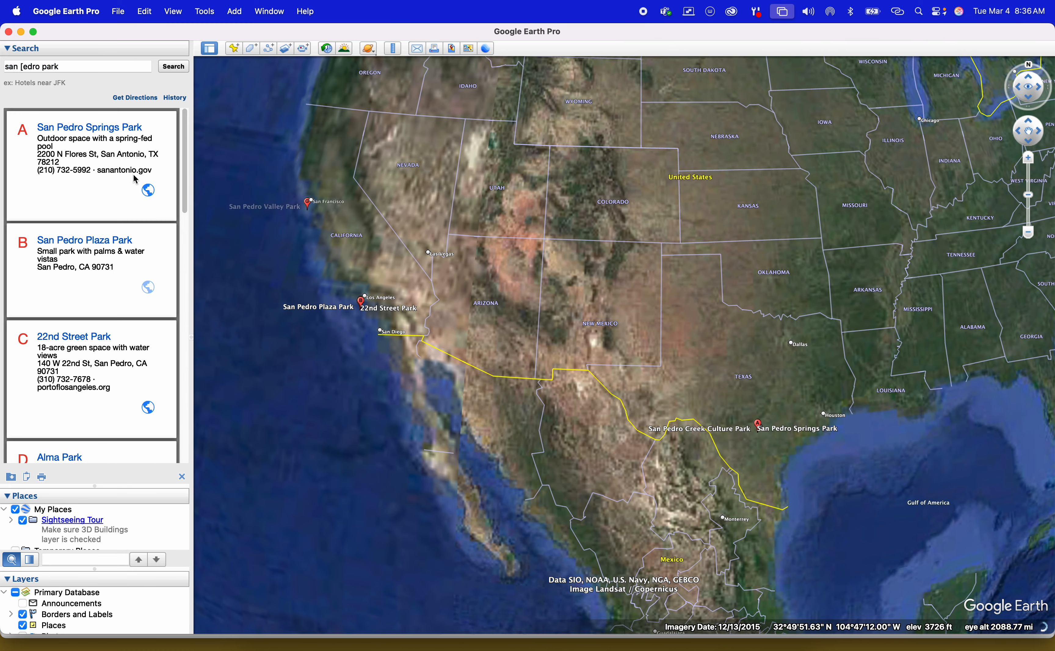
# Step: Look through the list of park search results for the San Antonio site
pyautogui.scroll(-5, 132, 174)
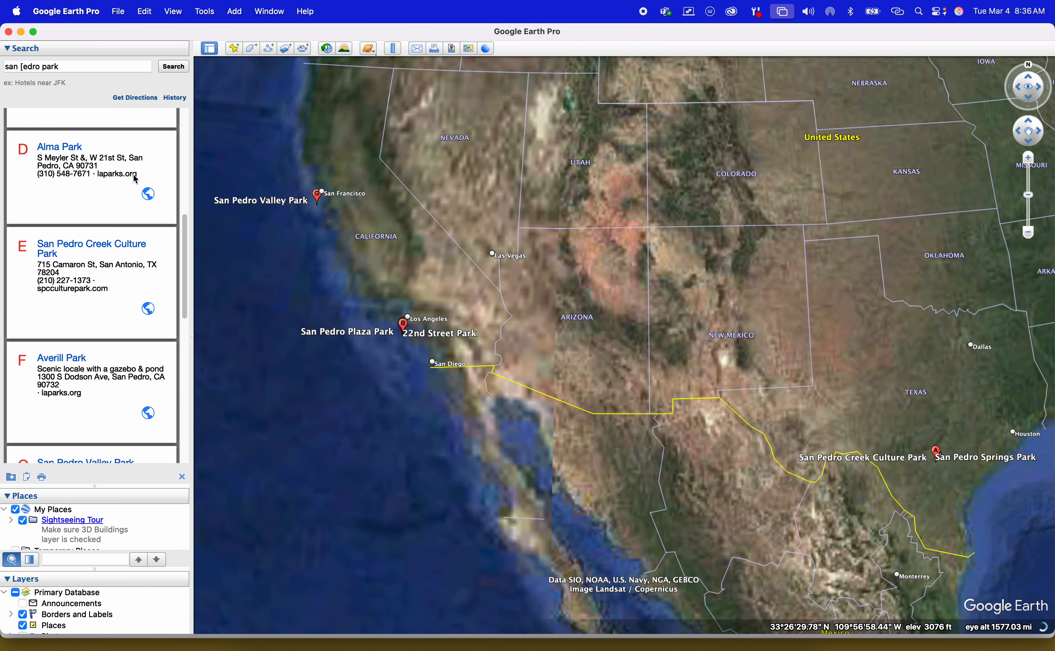
pyautogui.scroll(-5, 133, 174)
pyautogui.scroll(-3, 135, 180)
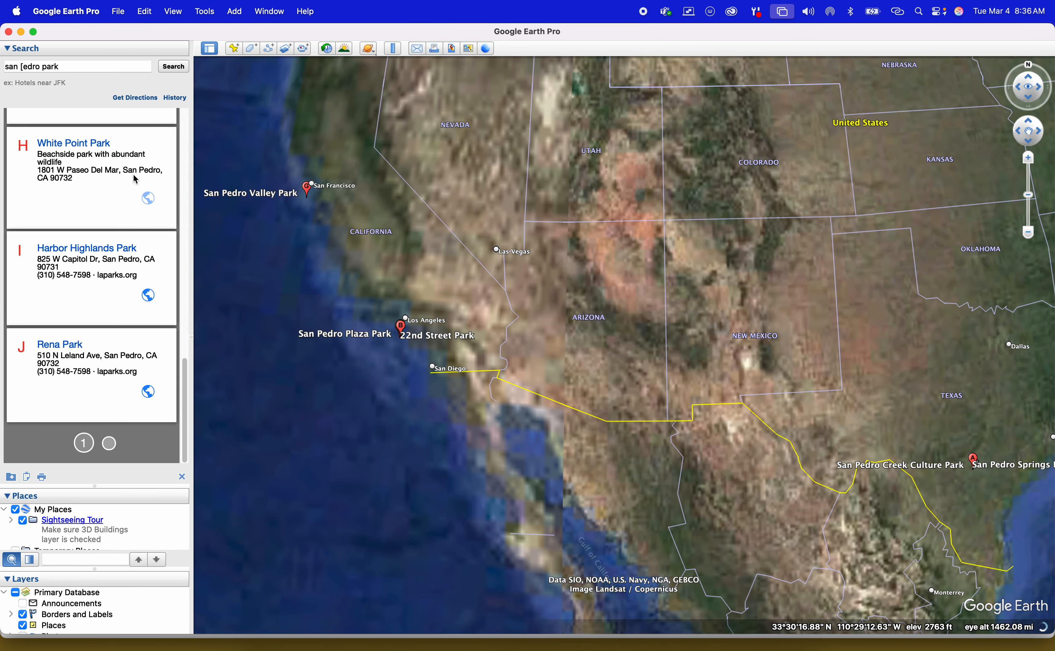
pyautogui.click(135, 179)
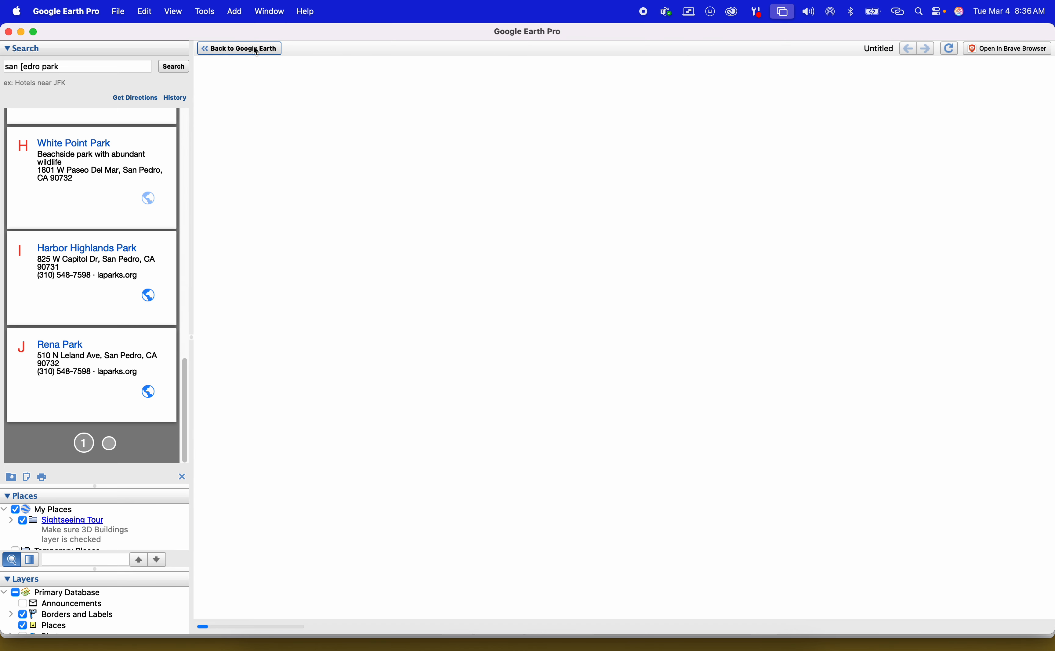
pyautogui.click(239, 48)
# Step: Replace the search with "San Pedro Park San Antonio" and inspect the park's location on the map
pyautogui.tripleClick(7, 70)
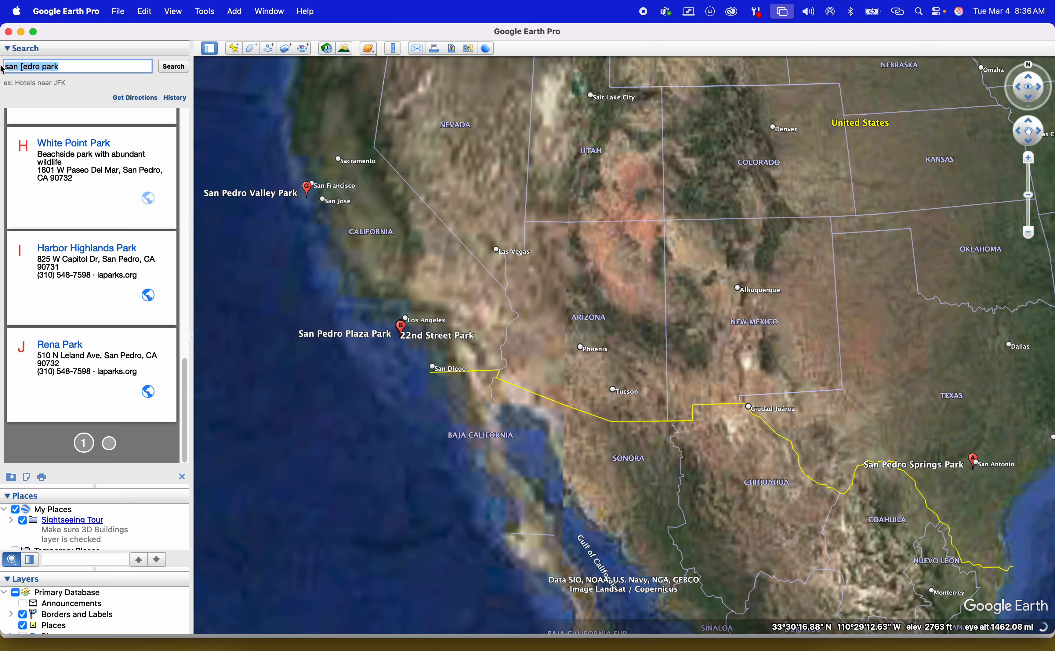
pyautogui.write('San Pedro')
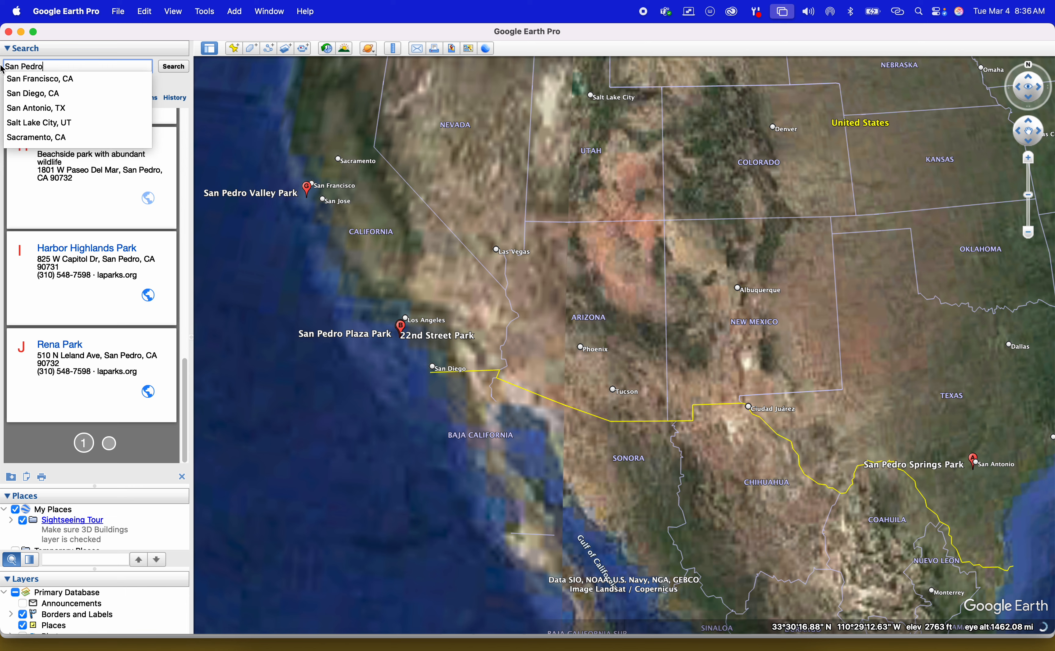
pyautogui.write(' Park S')
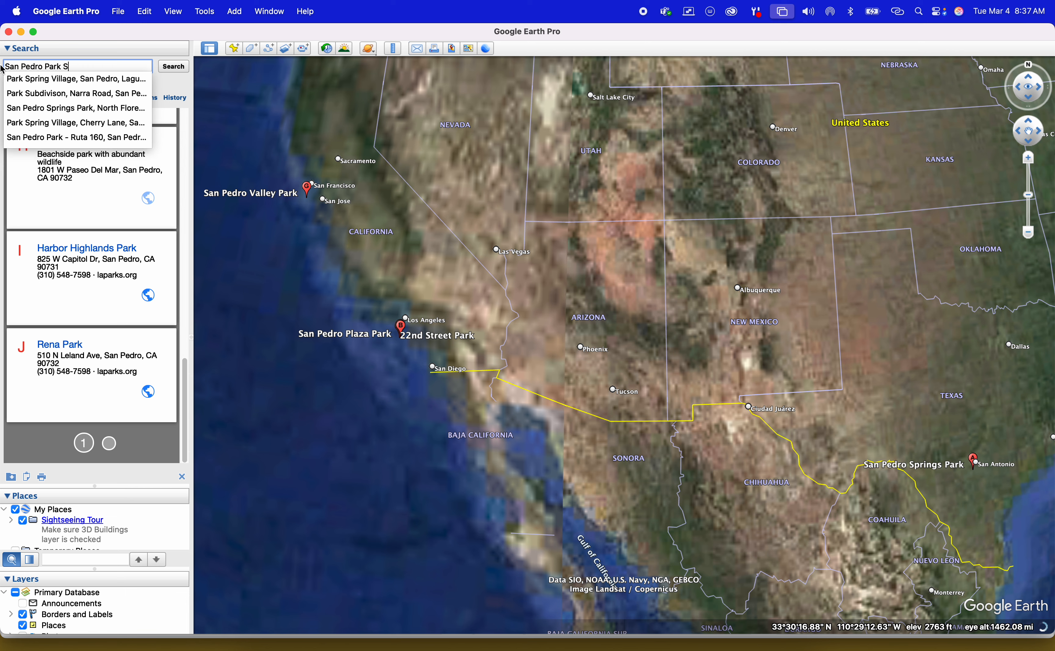
pyautogui.write('an Antonio')
pyautogui.press('Return')
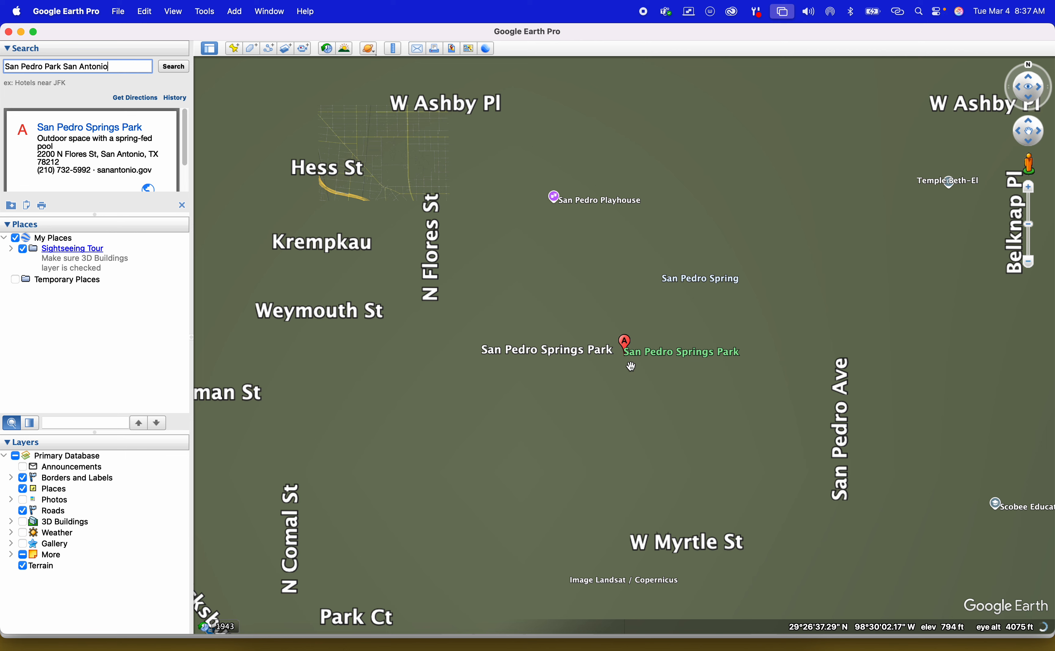
pyautogui.scroll(5, 631, 361)
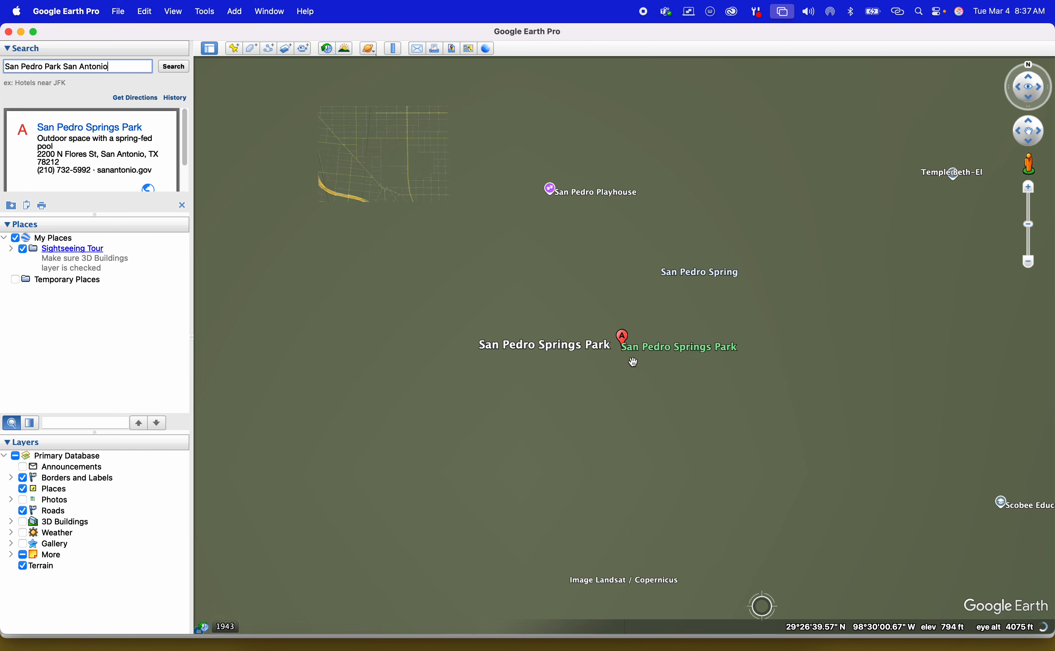
pyautogui.scroll(-5, 595, 322)
pyautogui.scroll(-4, 592, 315)
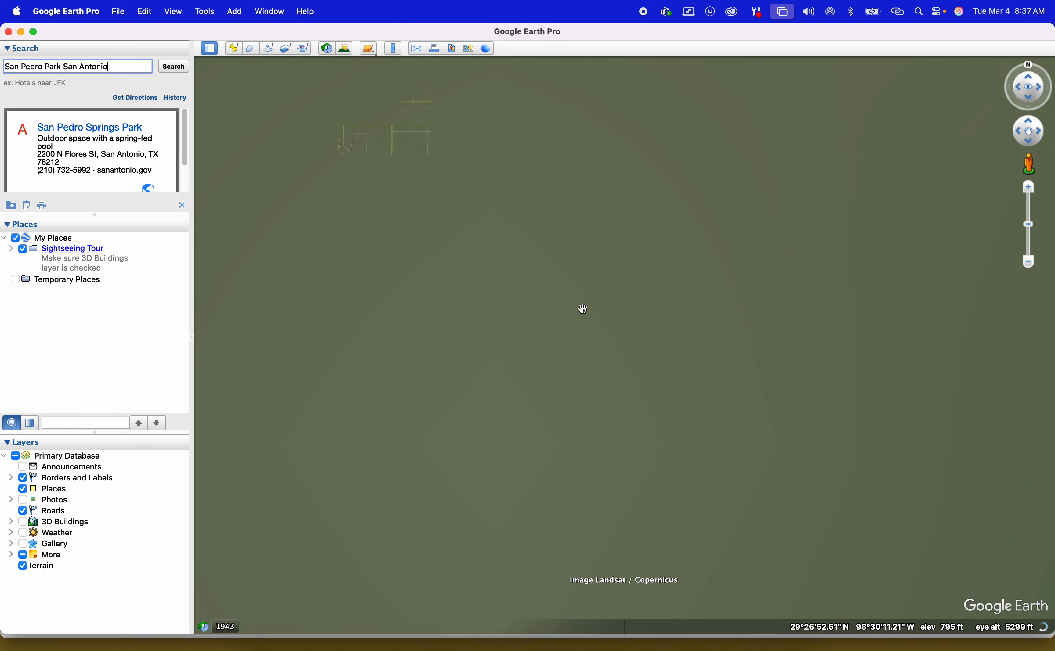
pyautogui.scroll(-1, 480, 228)
pyautogui.scroll(1, 478, 222)
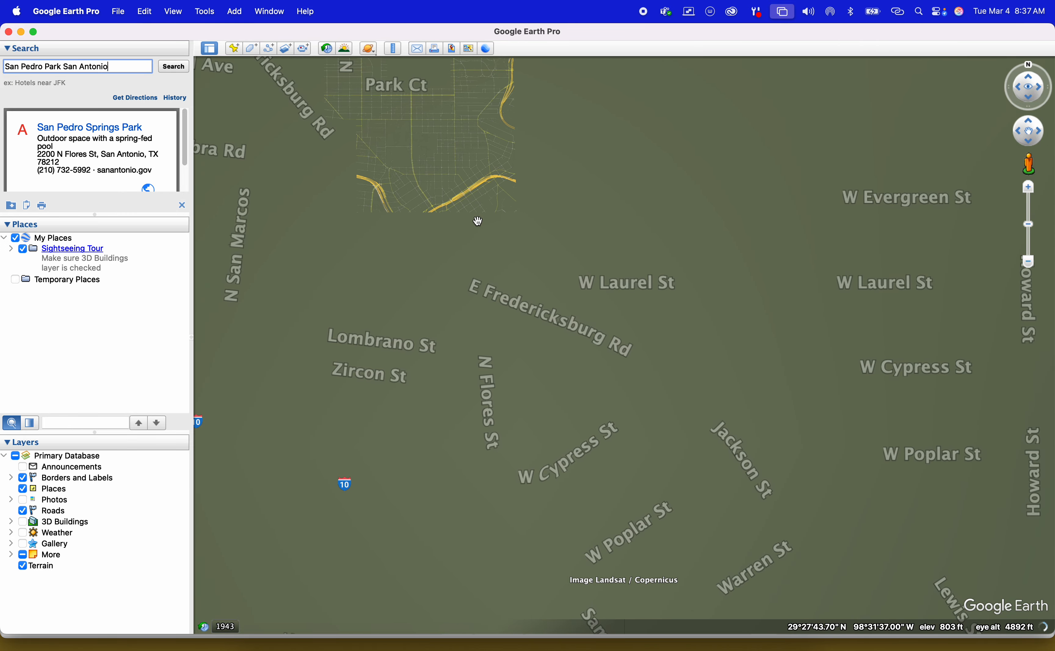
pyautogui.moveTo(478, 221); pyautogui.dragTo(483, 233)
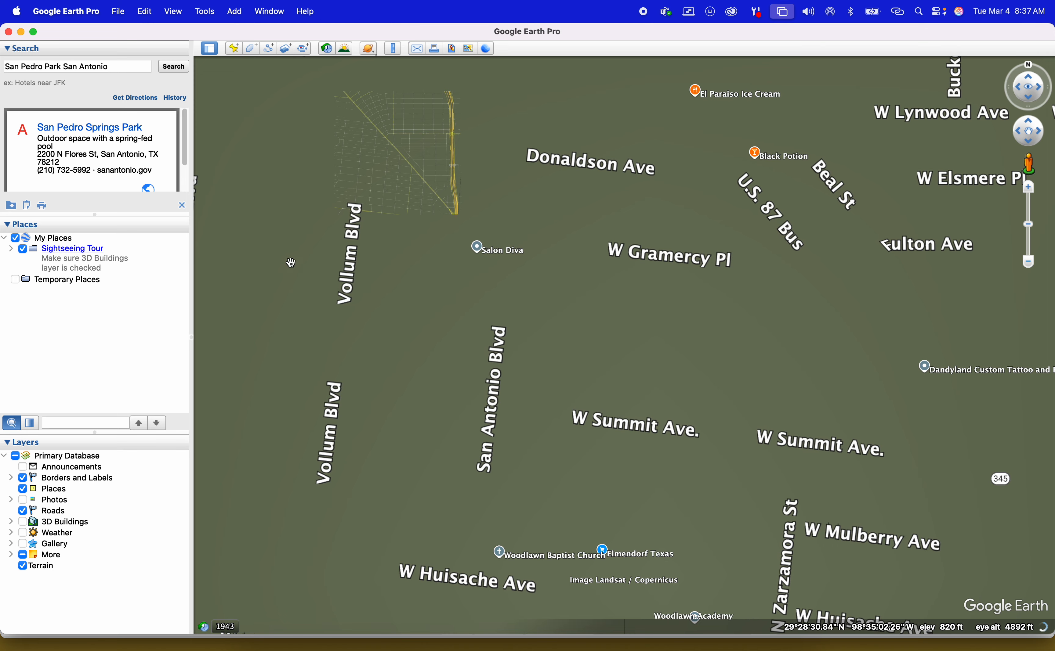
# Step: Switch to Rhino 8, start the Picture command and browse from Downloads to the screenshots and recordings folder
pyautogui.click(377, 645)
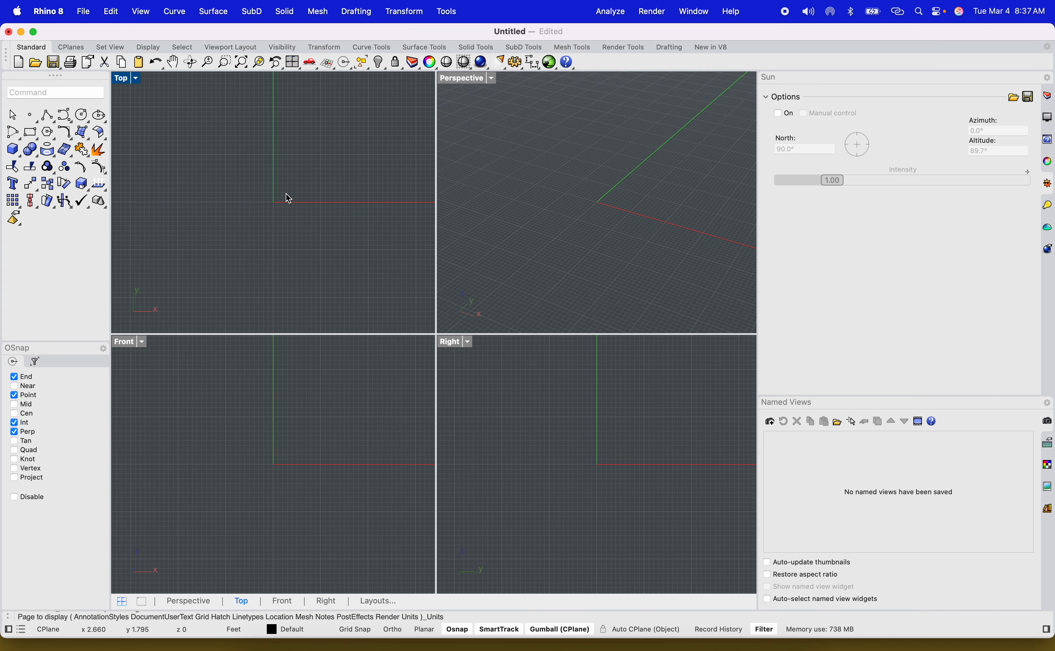
pyautogui.write('Picture')
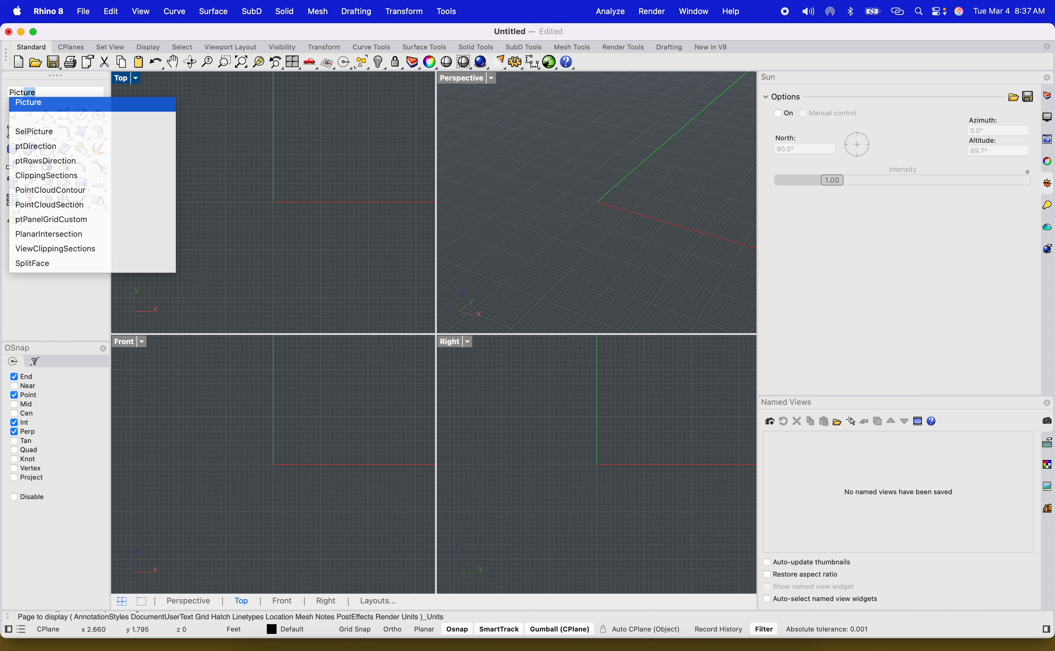
pyautogui.press('Return')
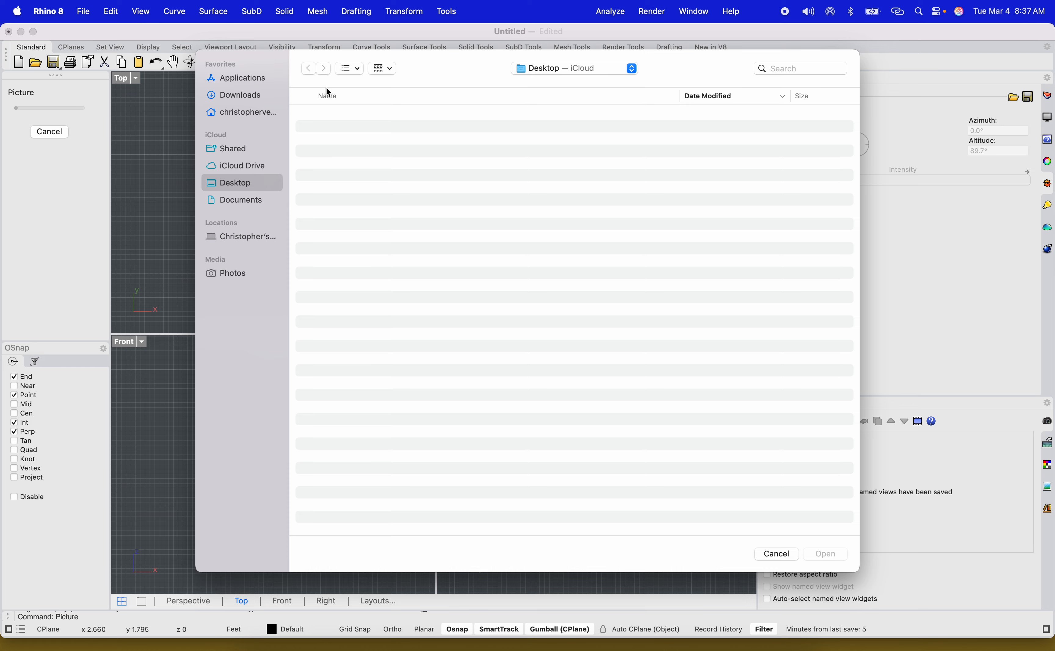
pyautogui.click(237, 170)
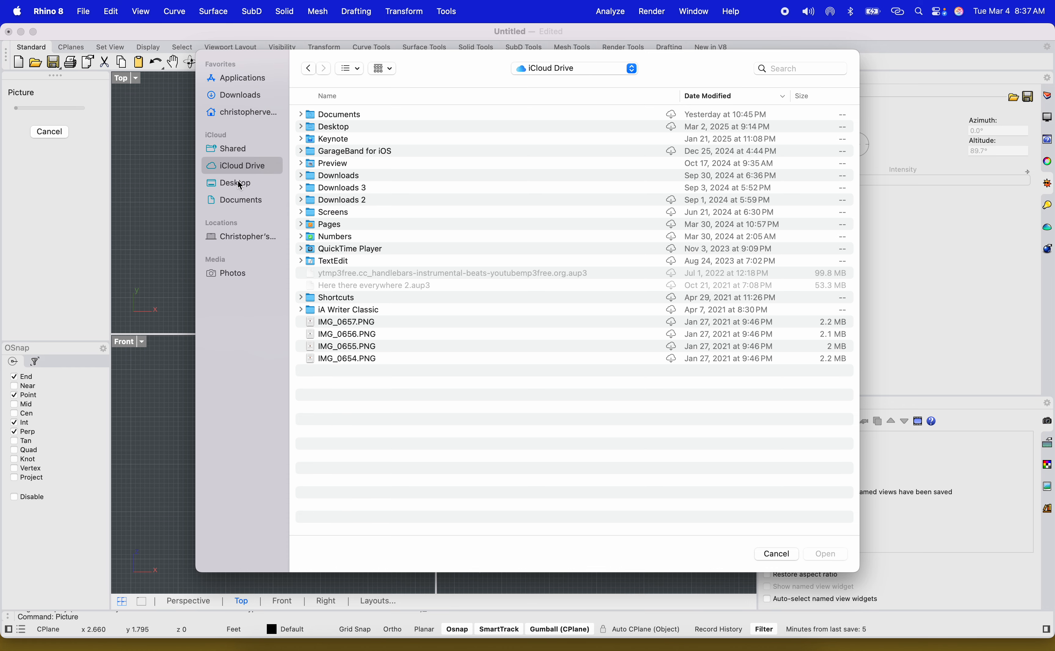
pyautogui.click(237, 101)
pyautogui.doubleClick(407, 117)
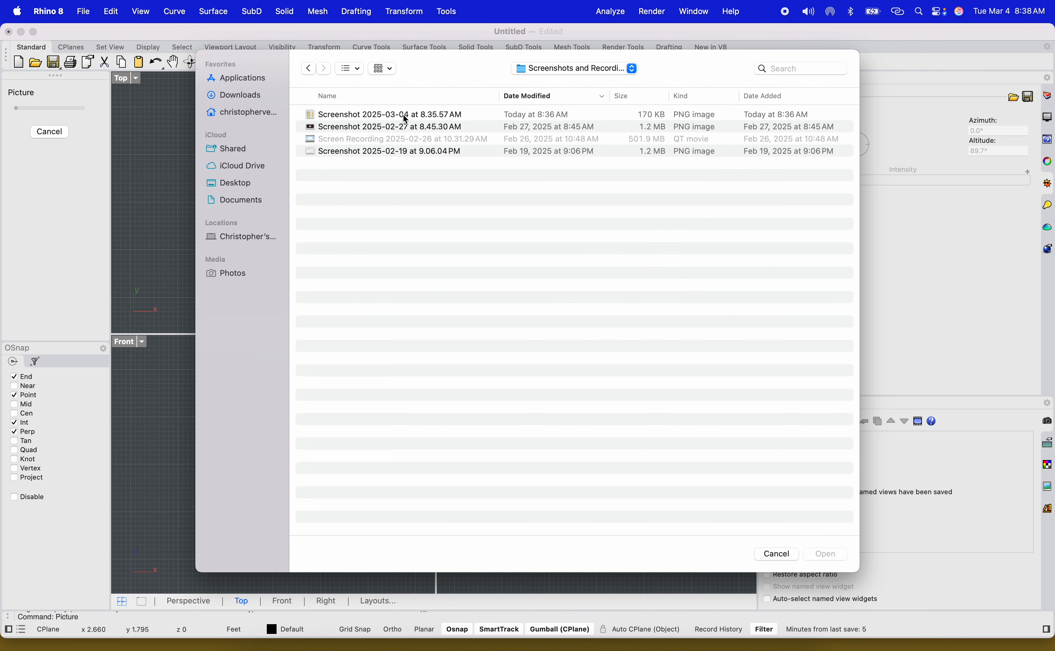
# Step: Preview "Screenshot 2025-03-04 at 8.35.57 AM", open it and place the contour map picture across the origin in the Top view
pyautogui.click(388, 119)
pyautogui.press('space')
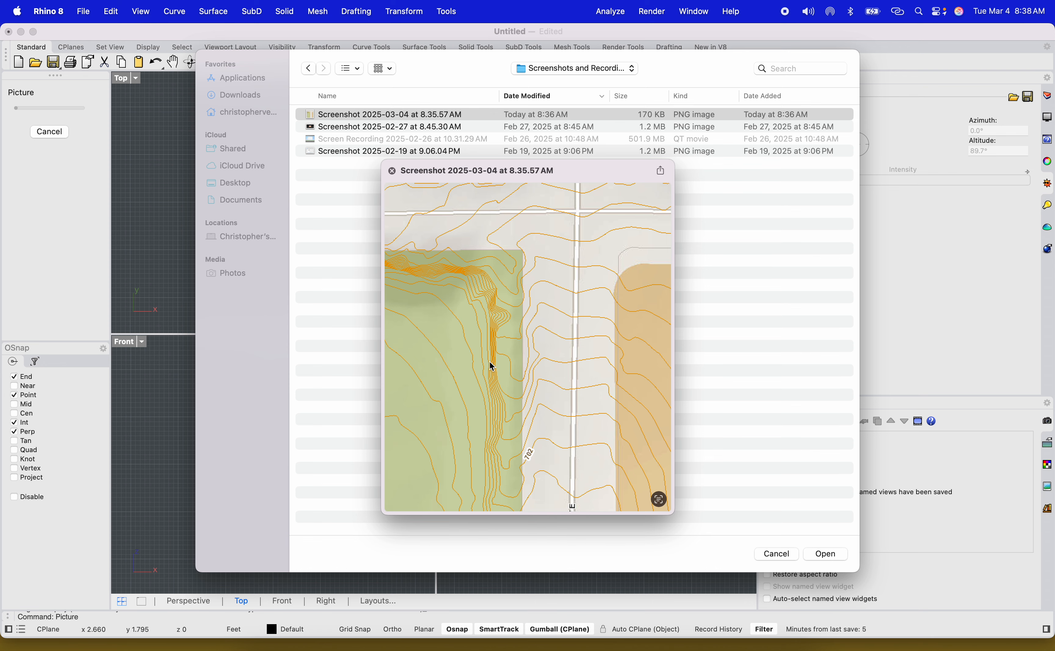
pyautogui.click(393, 172)
pyautogui.doubleClick(351, 117)
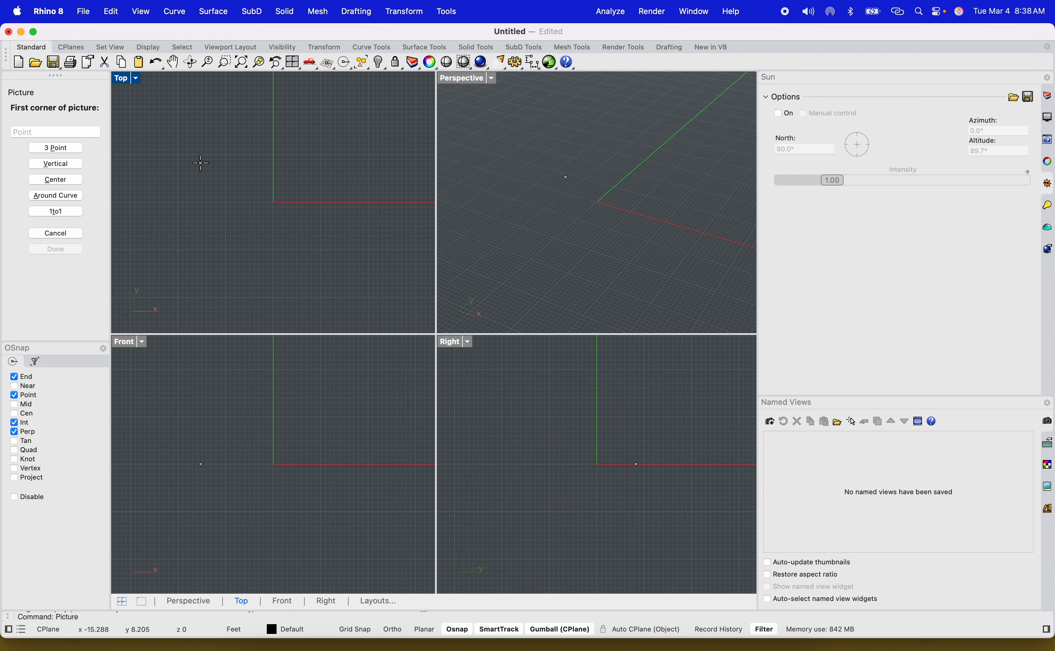
pyautogui.click(207, 259)
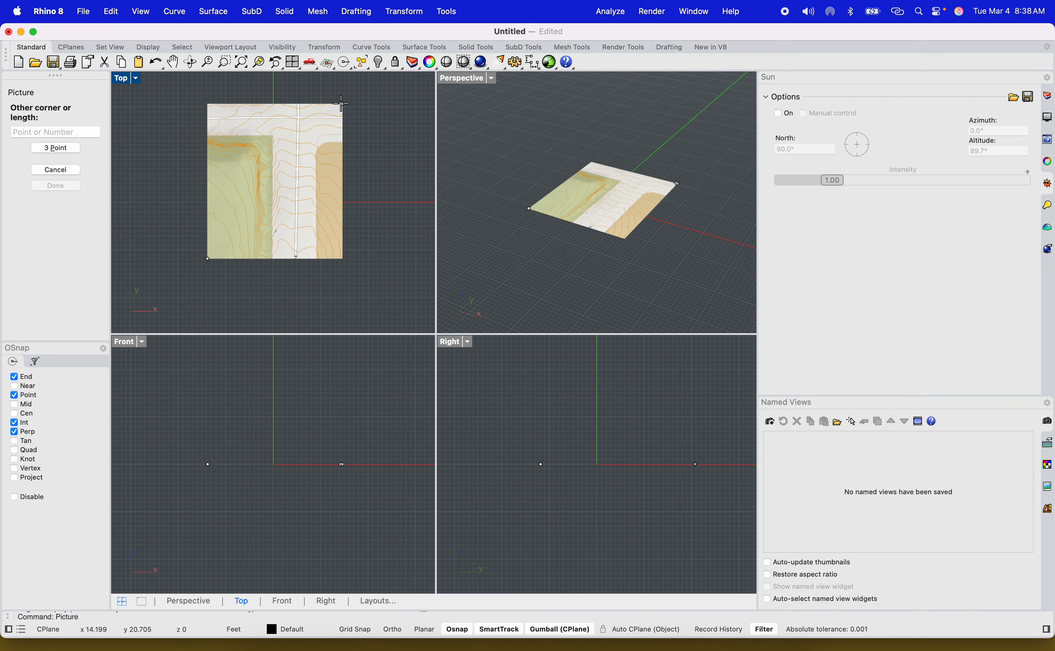
pyautogui.click(355, 108)
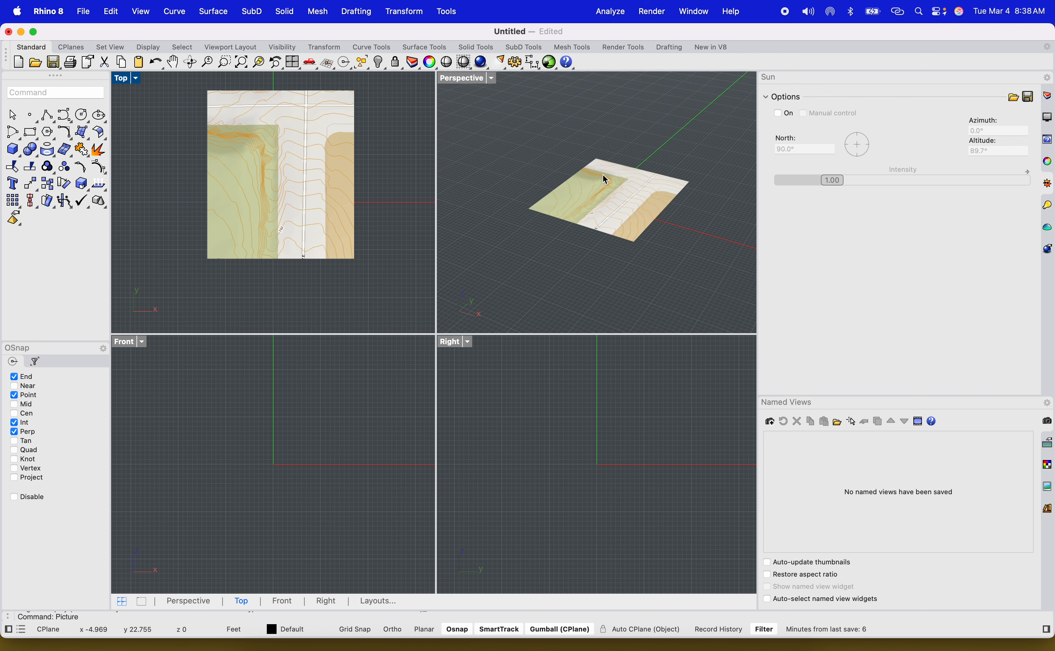
# Step: Examine the contour lines and street edges of the placed map picture and display the layer list
pyautogui.scroll(-3, 271, 158)
pyautogui.scroll(8, 285, 166)
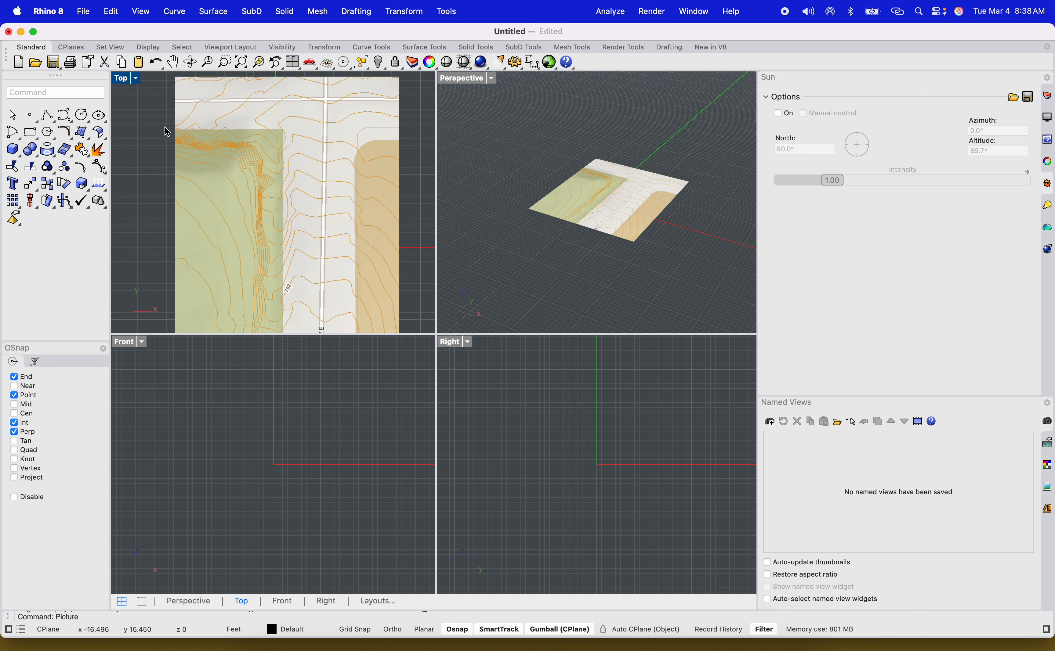
pyautogui.scroll(-6, 285, 177)
pyautogui.scroll(6, 303, 157)
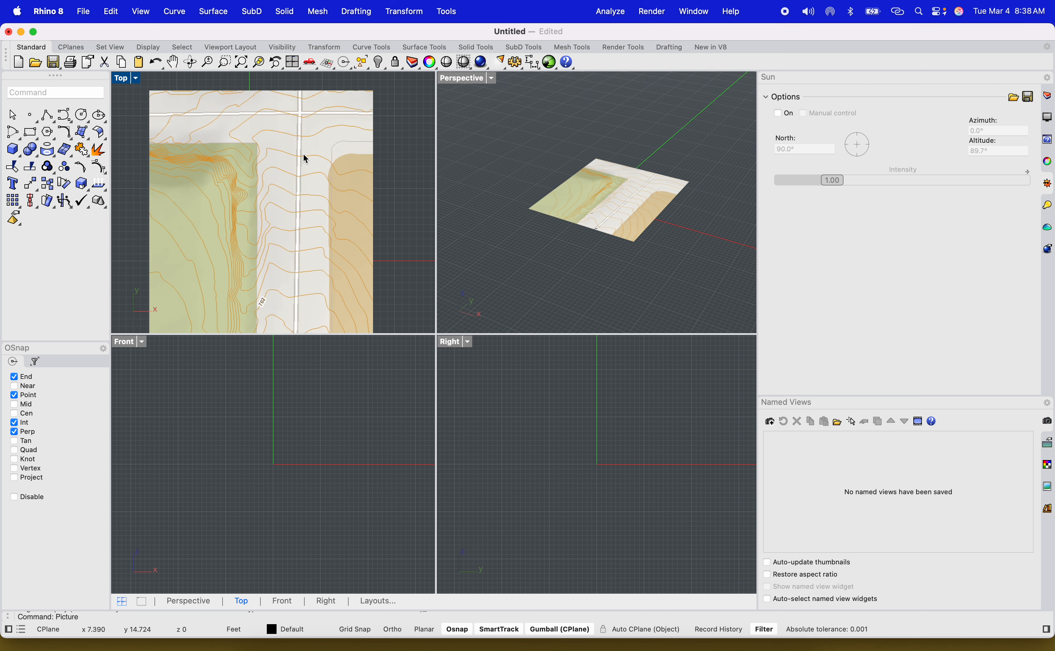
pyautogui.moveTo(261, 198); pyautogui.dragTo(278, 177, button='right')
pyautogui.click(591, 198)
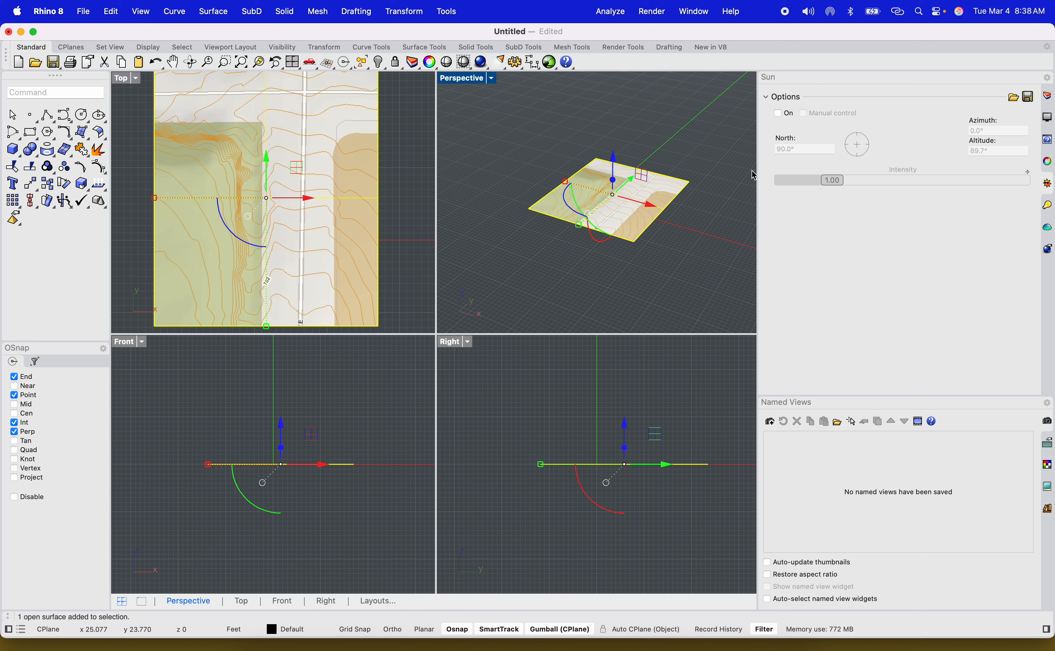
pyautogui.click(1048, 98)
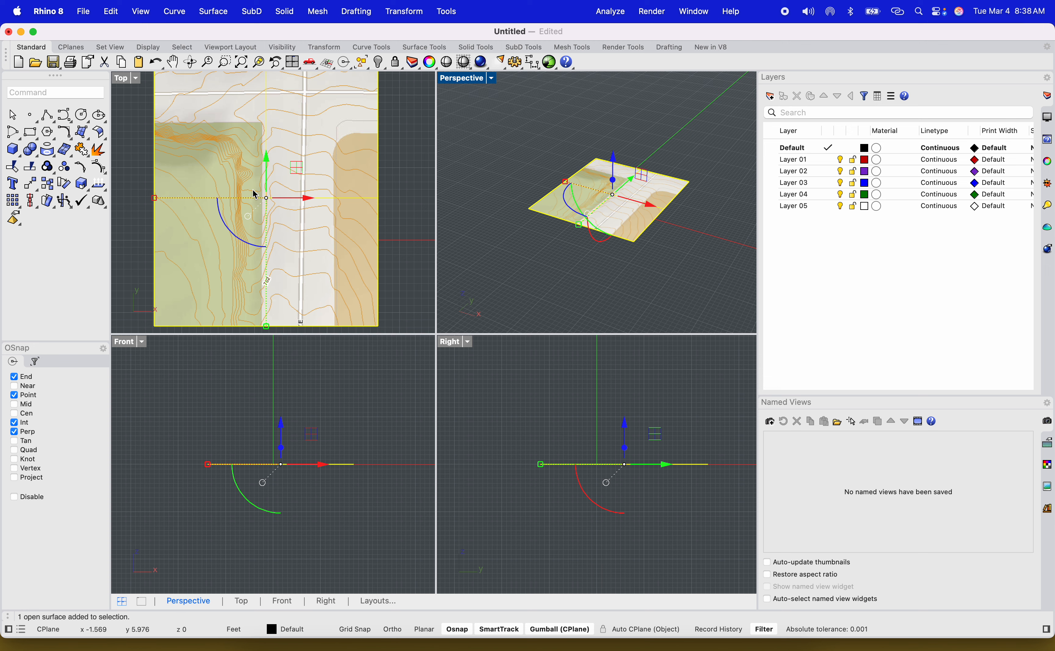
pyautogui.scroll(5, 299, 162)
pyautogui.moveTo(274, 208); pyautogui.dragTo(240, 190, button='right')
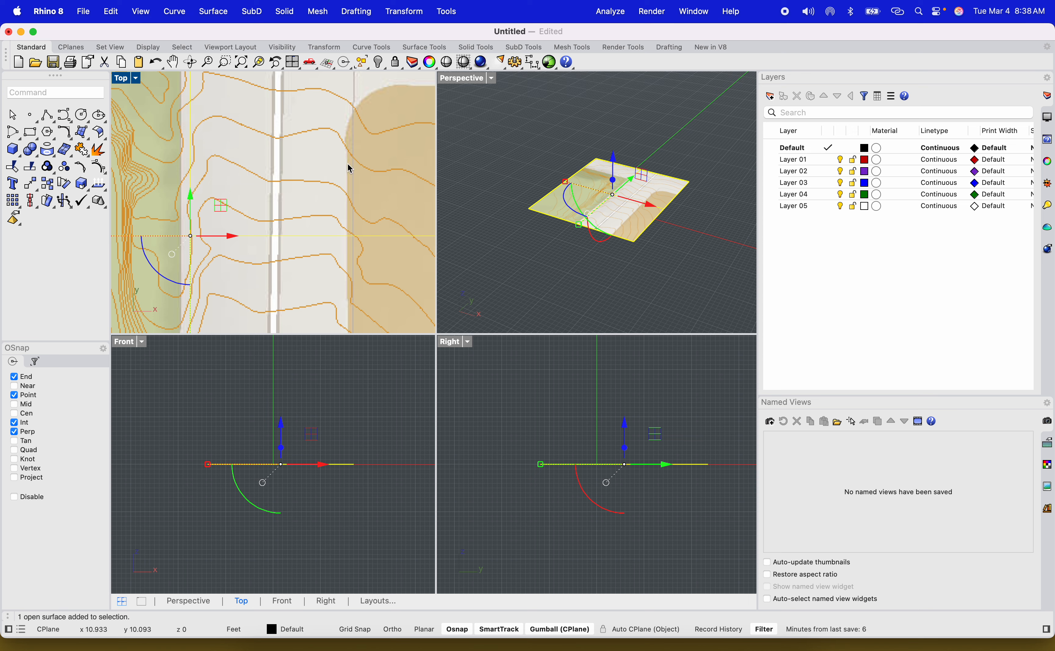
pyautogui.click(533, 164)
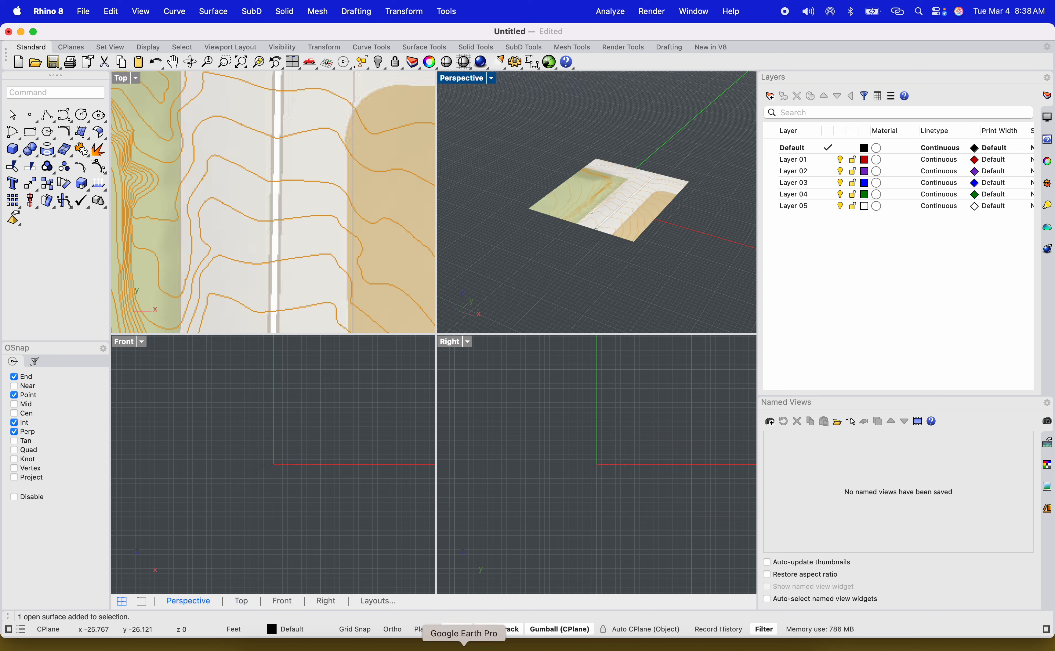
# Step: Switch to Google Earth Pro and frame the tennis courts, street intersection and parking lot at San Pedro Springs Park's northeast corner
pyautogui.click(463, 647)
pyautogui.scroll(-5, 607, 443)
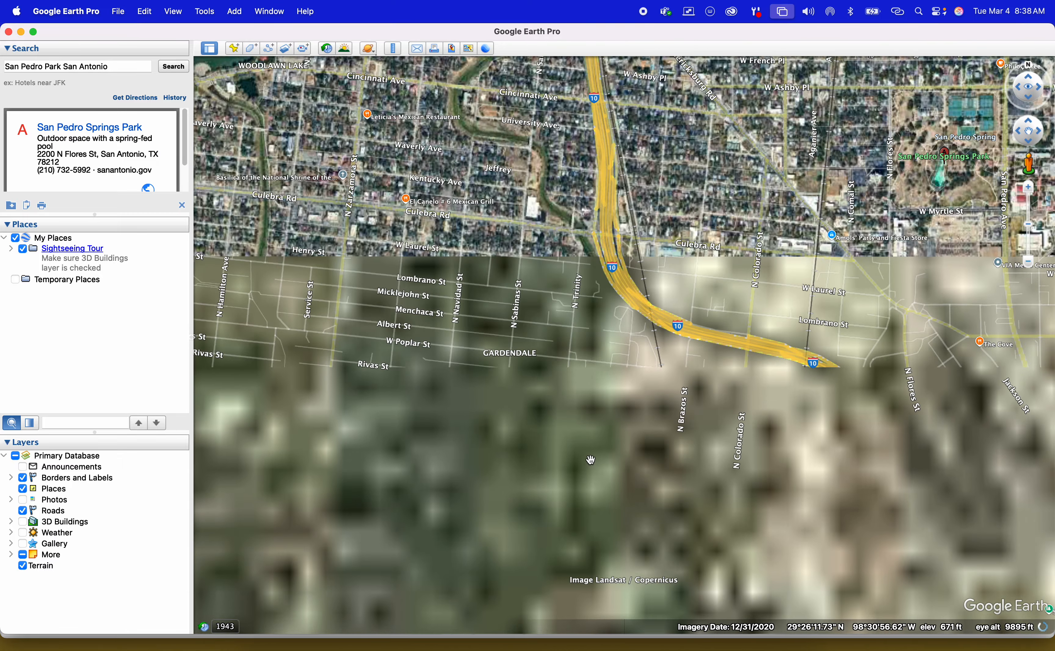
pyautogui.moveTo(590, 460); pyautogui.dragTo(438, 257)
pyautogui.moveTo(795, 549); pyautogui.dragTo(355, 396)
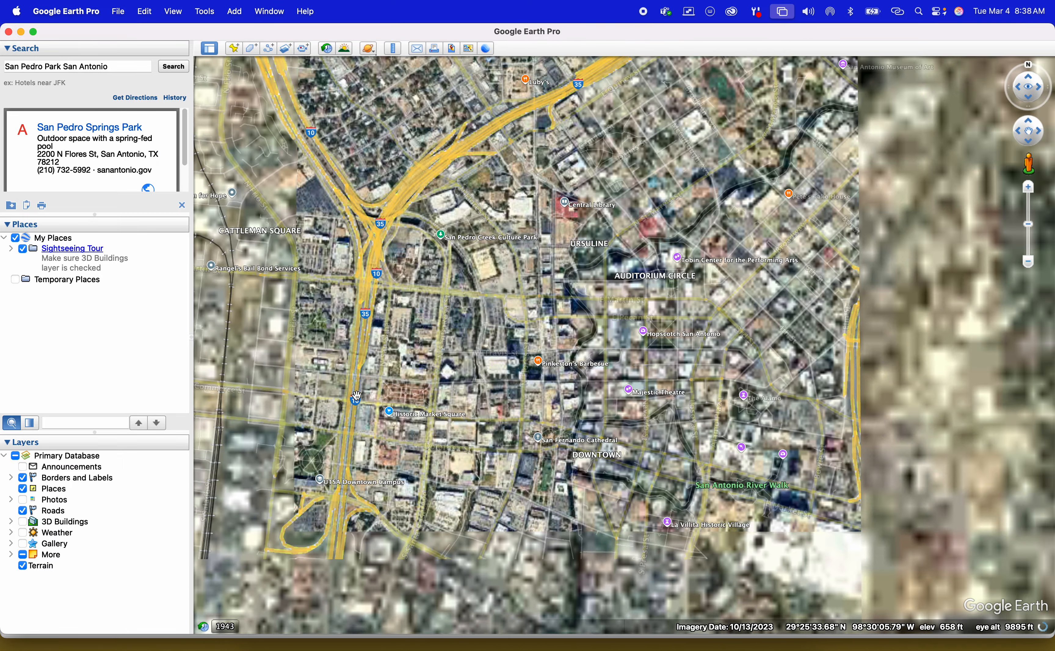
pyautogui.moveTo(453, 235); pyautogui.dragTo(576, 594)
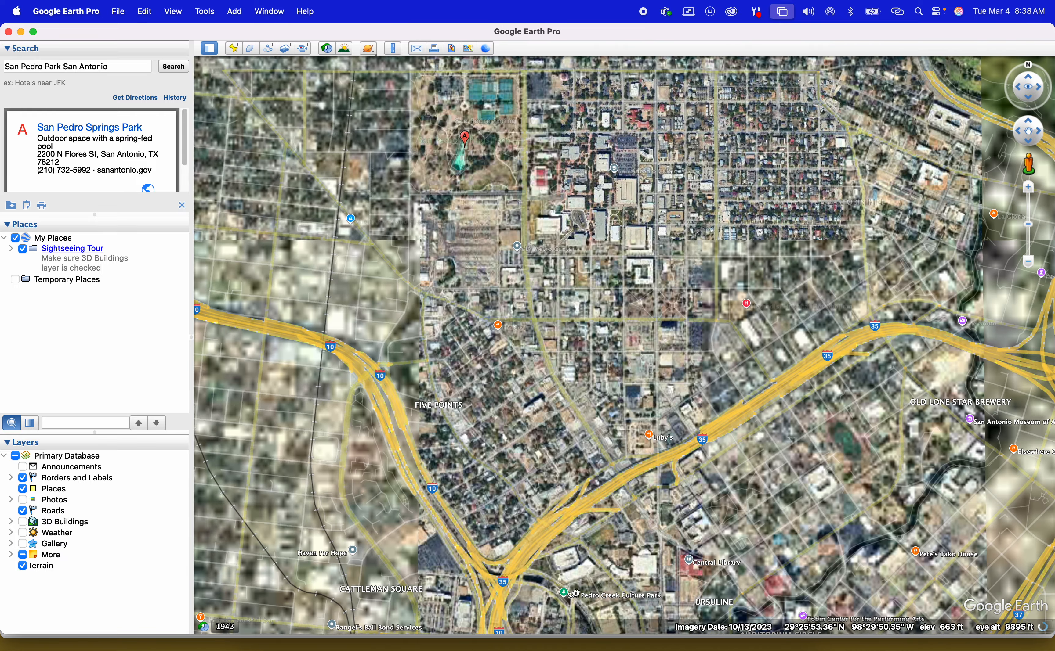
pyautogui.scroll(5, 503, 331)
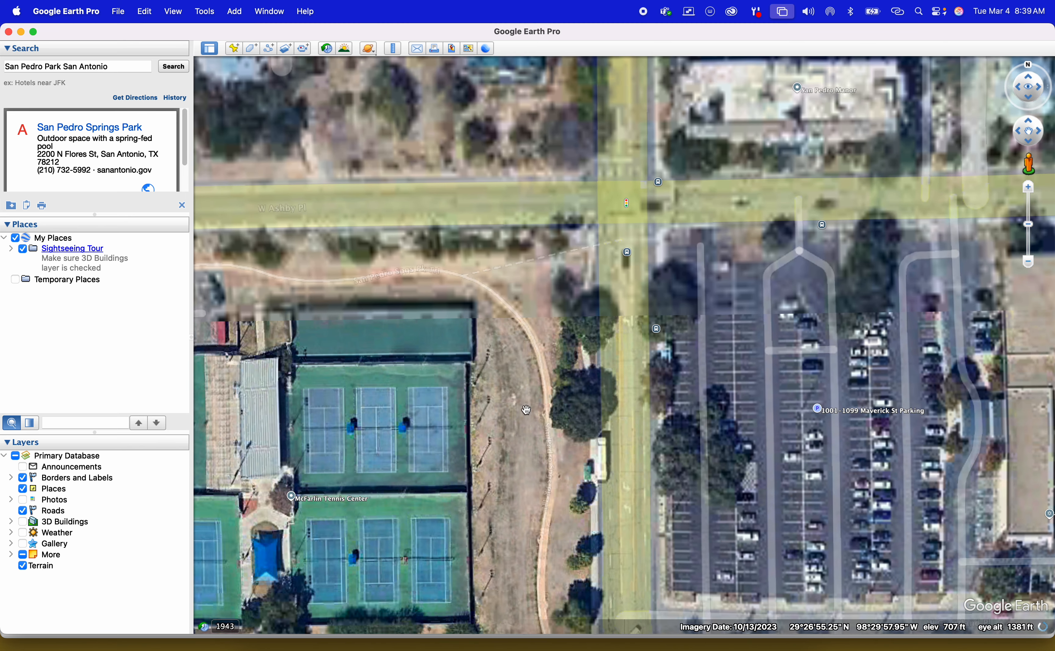
# Step: Turn off the Borders and Labels, Places, Roads, More and Terrain layers to leave plain aerial imagery
pyautogui.click(22, 489)
pyautogui.click(23, 511)
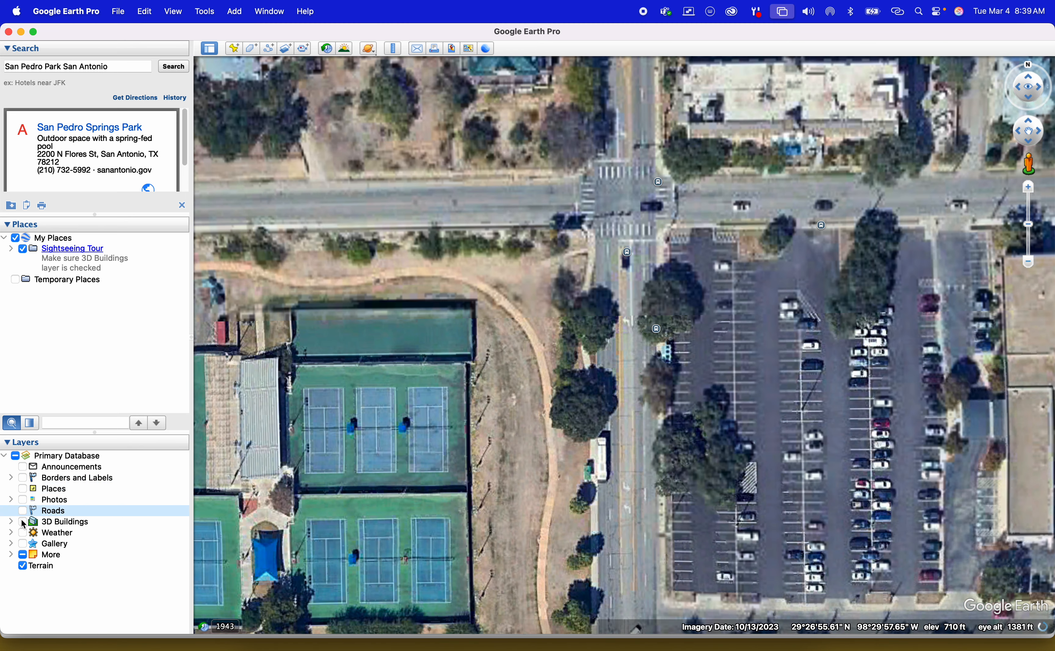
pyautogui.click(22, 567)
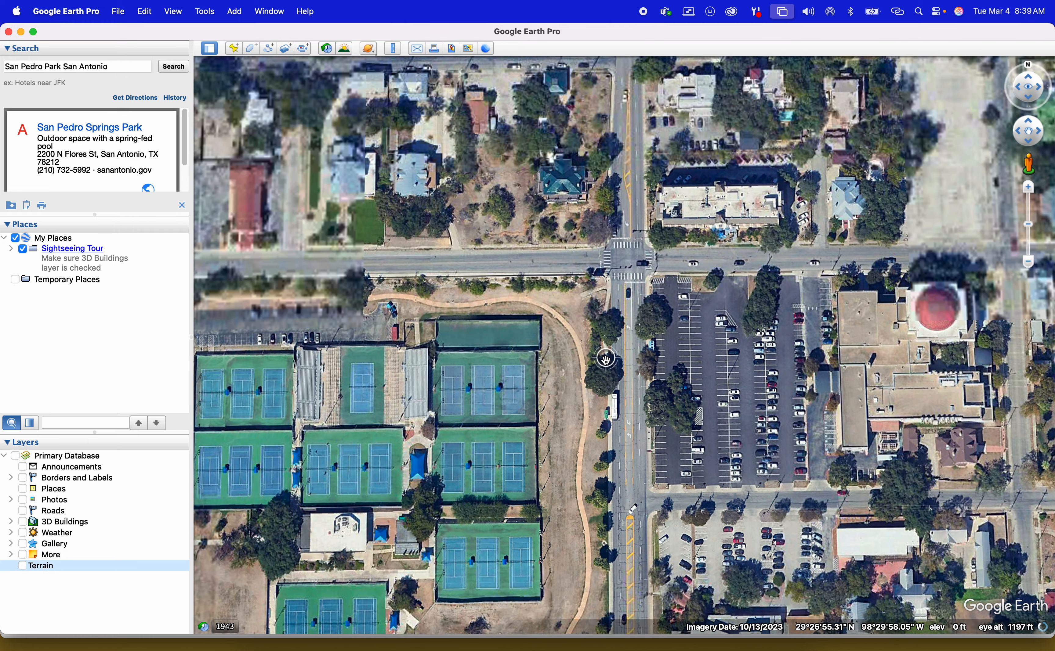
pyautogui.scroll(5, 605, 359)
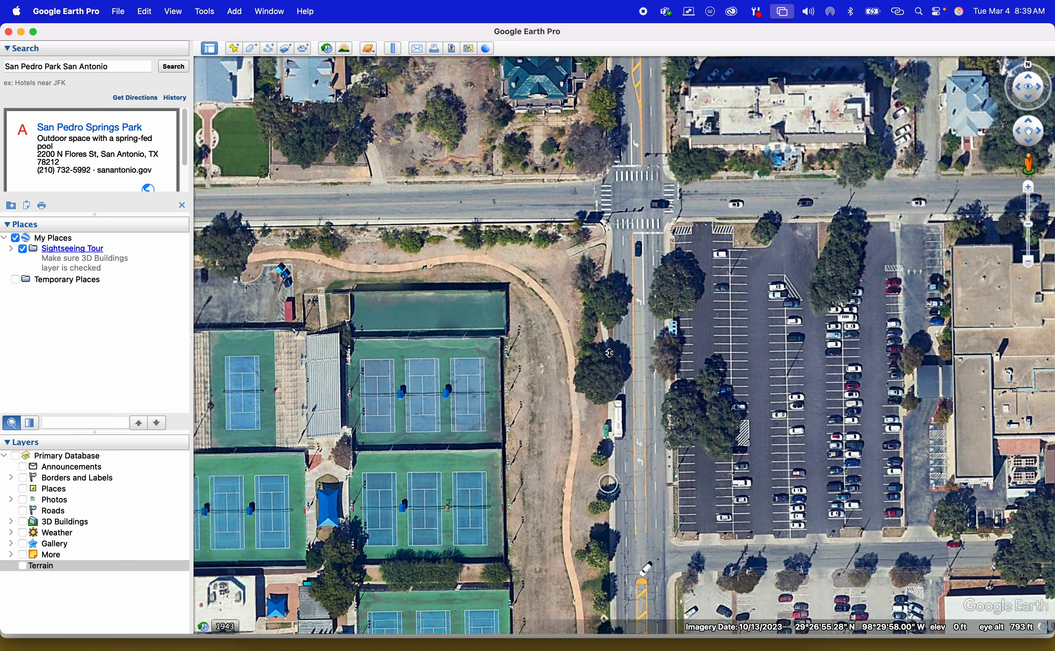
pyautogui.click(24, 567)
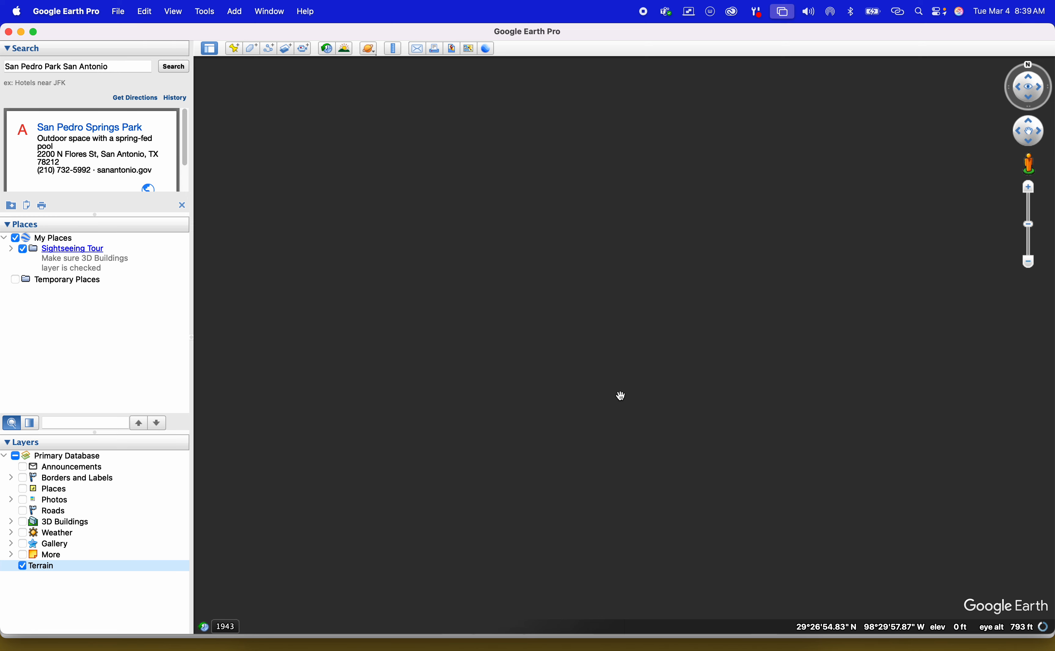
pyautogui.click(23, 566)
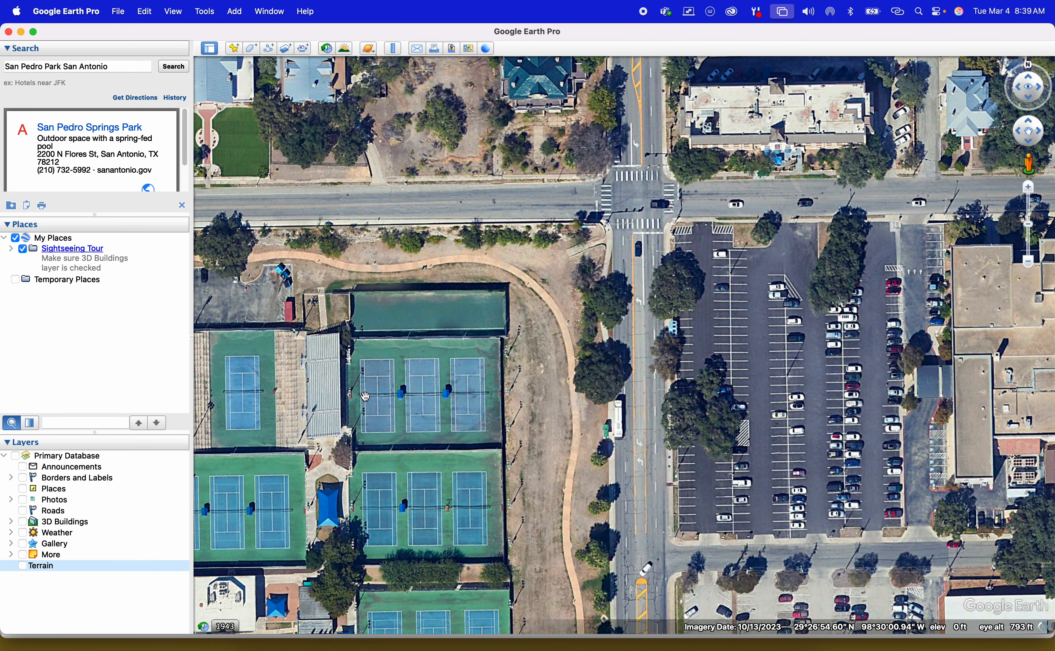
# Step: Turn on historical imagery for the tennis courts and parking lot and set its date to 12/2004
pyautogui.scroll(5, 604, 470)
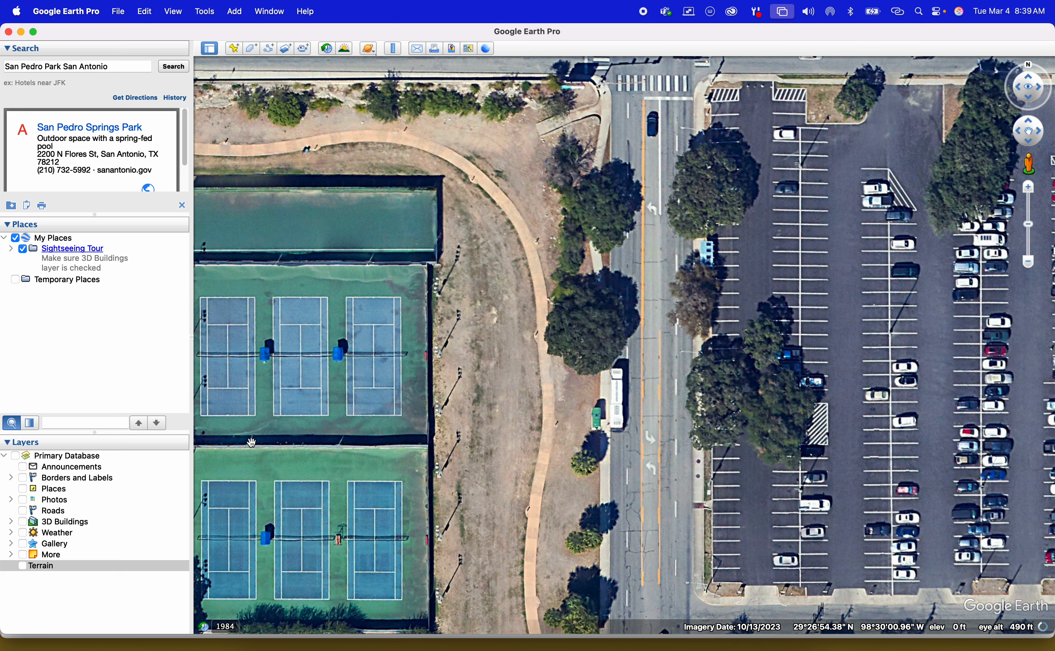
pyautogui.scroll(-3, 538, 385)
pyautogui.scroll(3, 538, 386)
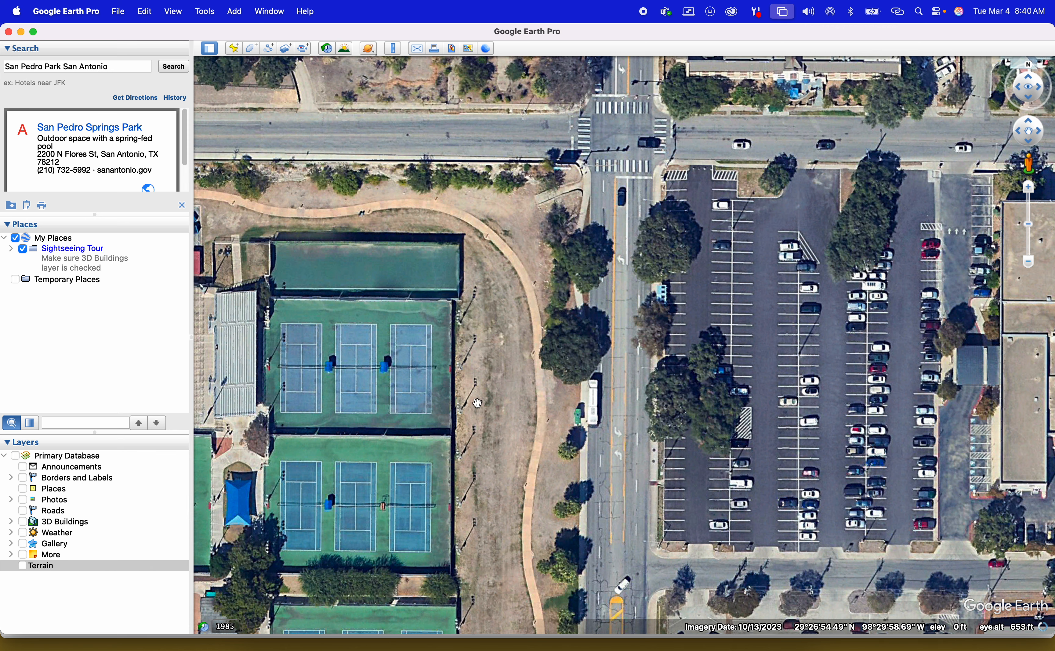
pyautogui.moveTo(562, 355); pyautogui.dragTo(538, 323)
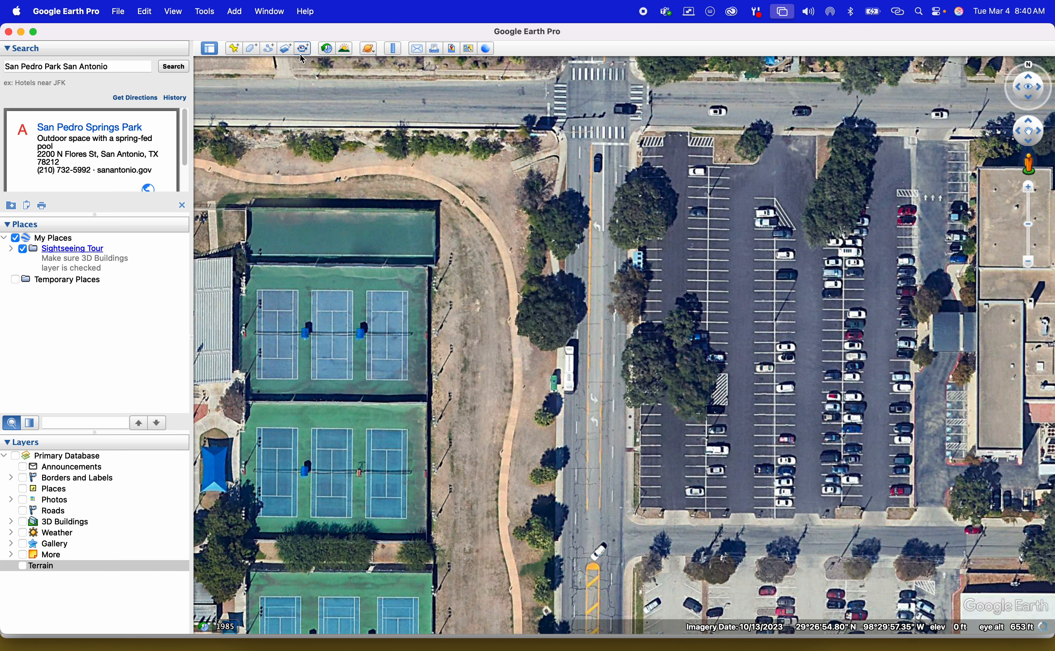
pyautogui.click(328, 48)
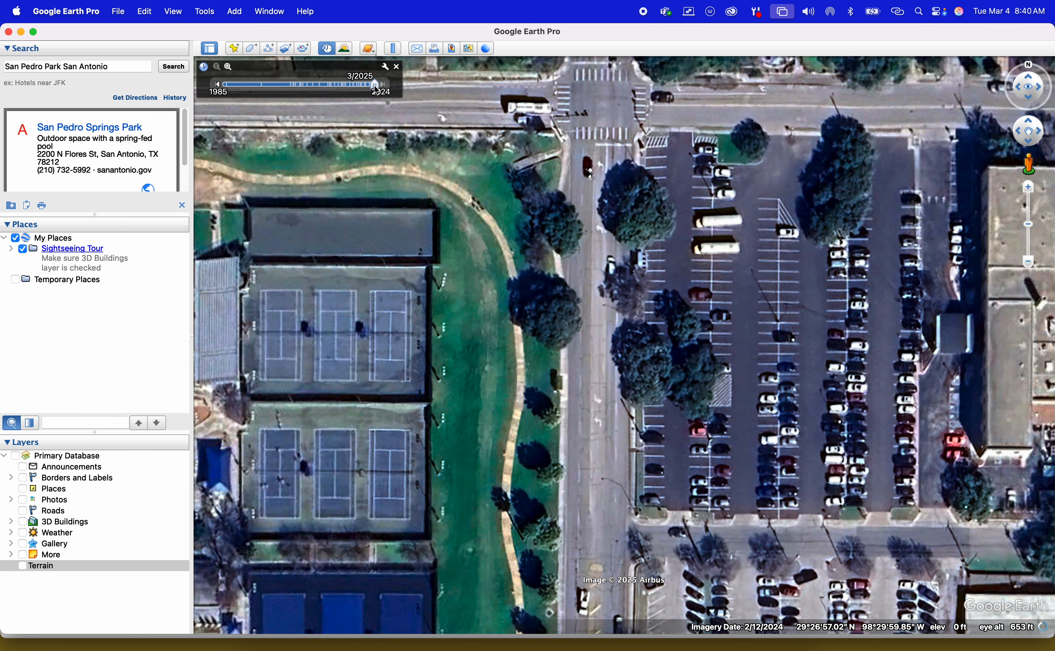
pyautogui.moveTo(375, 87); pyautogui.dragTo(265, 97)
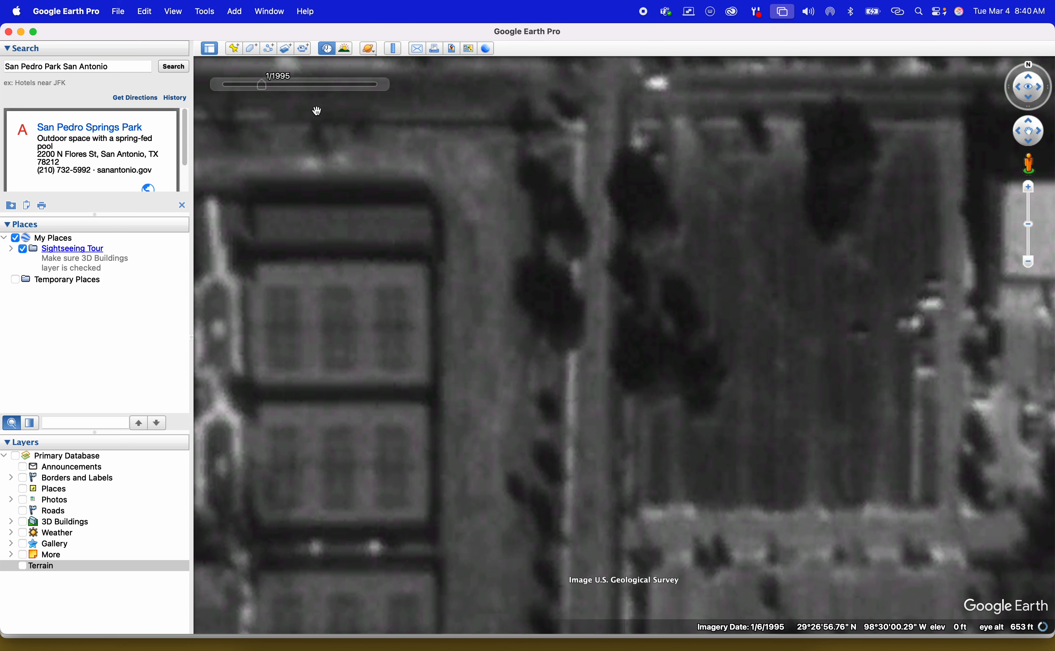
pyautogui.moveTo(279, 92)
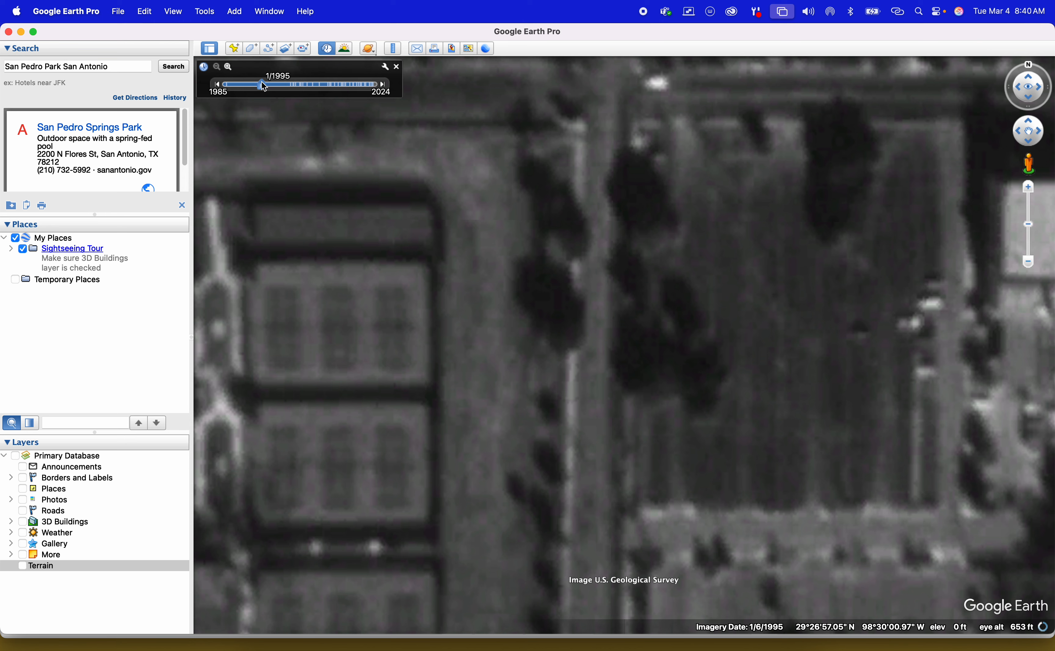
pyautogui.moveTo(263, 86)
pyautogui.mouseDown()
pyautogui.moveTo(288, 89)
pyautogui.moveTo(263, 87)
pyautogui.mouseUp()
pyautogui.moveTo(264, 87); pyautogui.dragTo(302, 87)
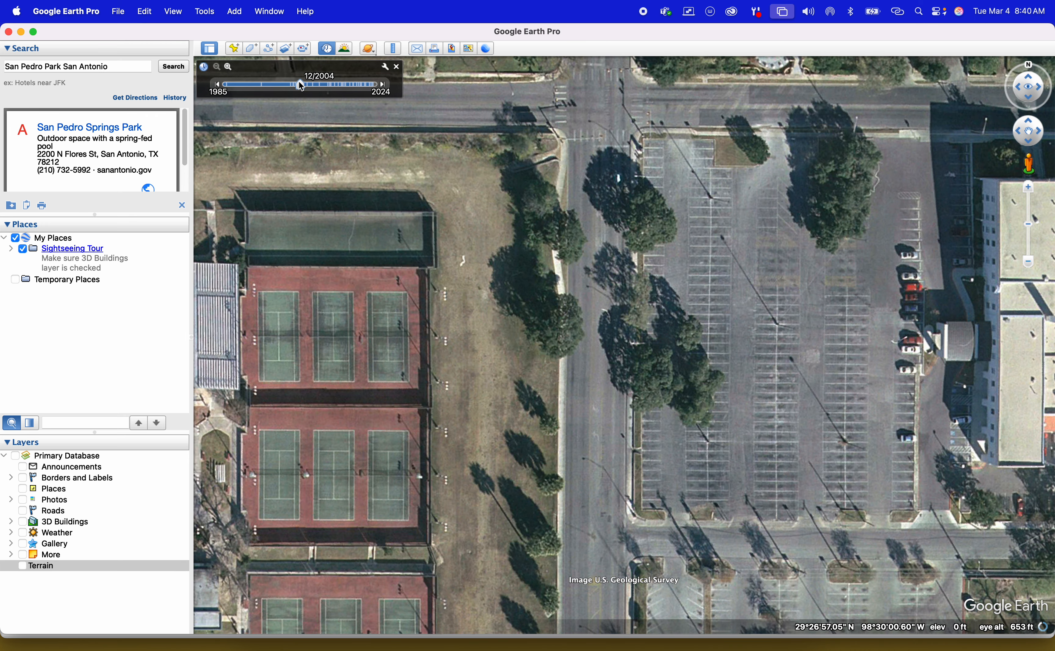
# Step: Examine the wider park and the neighbouring building complex to its southeast in the historical imagery
pyautogui.scroll(-3, 663, 364)
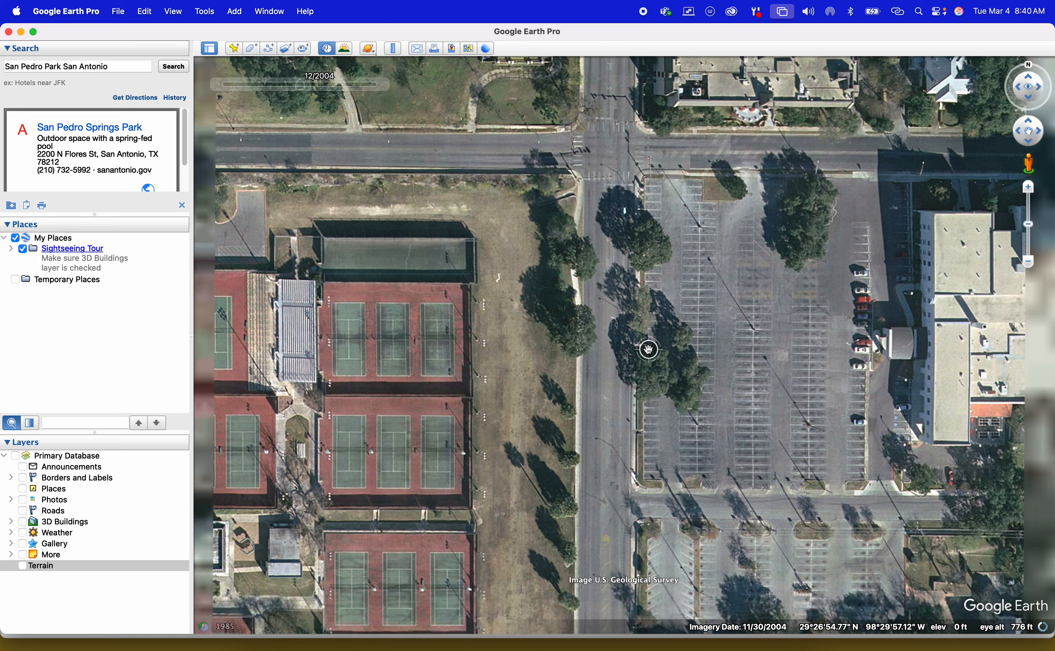
pyautogui.moveTo(672, 369); pyautogui.dragTo(479, 291)
pyautogui.moveTo(738, 509); pyautogui.dragTo(541, 260)
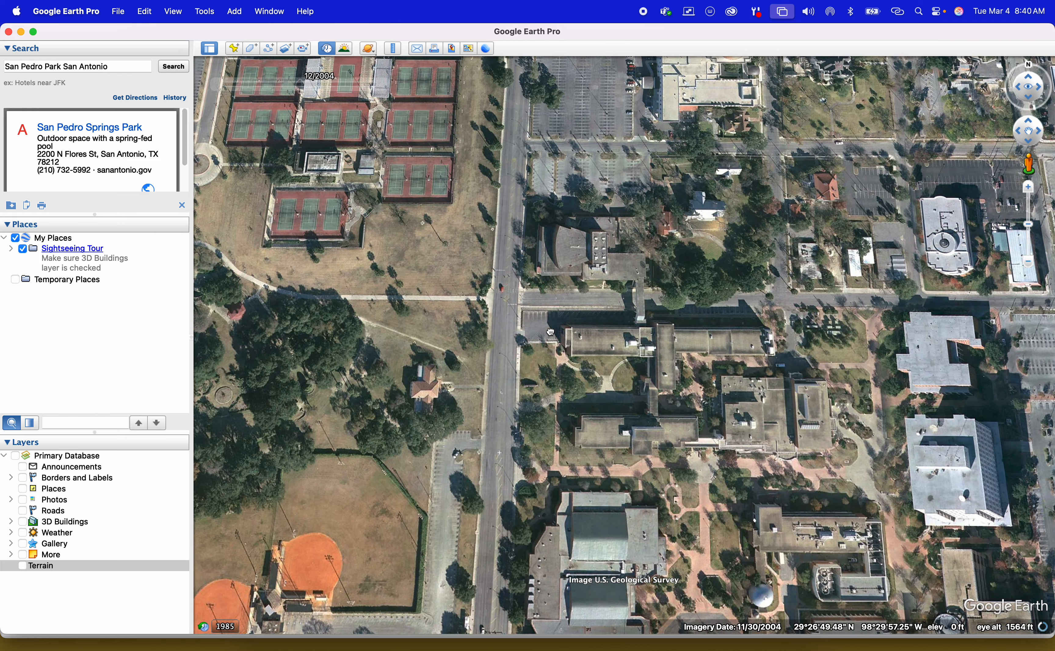
# Step: Return to the tennis courts and neighbouring street grid and set the historical imagery date to 2/2024
pyautogui.moveTo(538, 107); pyautogui.dragTo(546, 378)
pyautogui.press('r')
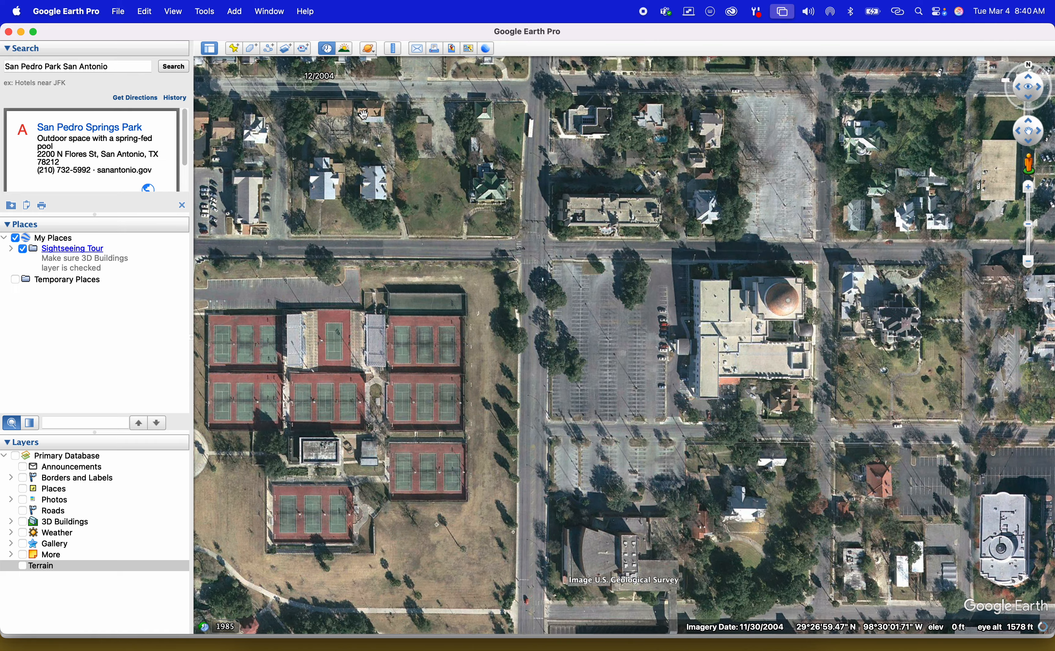
pyautogui.moveTo(300, 86); pyautogui.dragTo(376, 86)
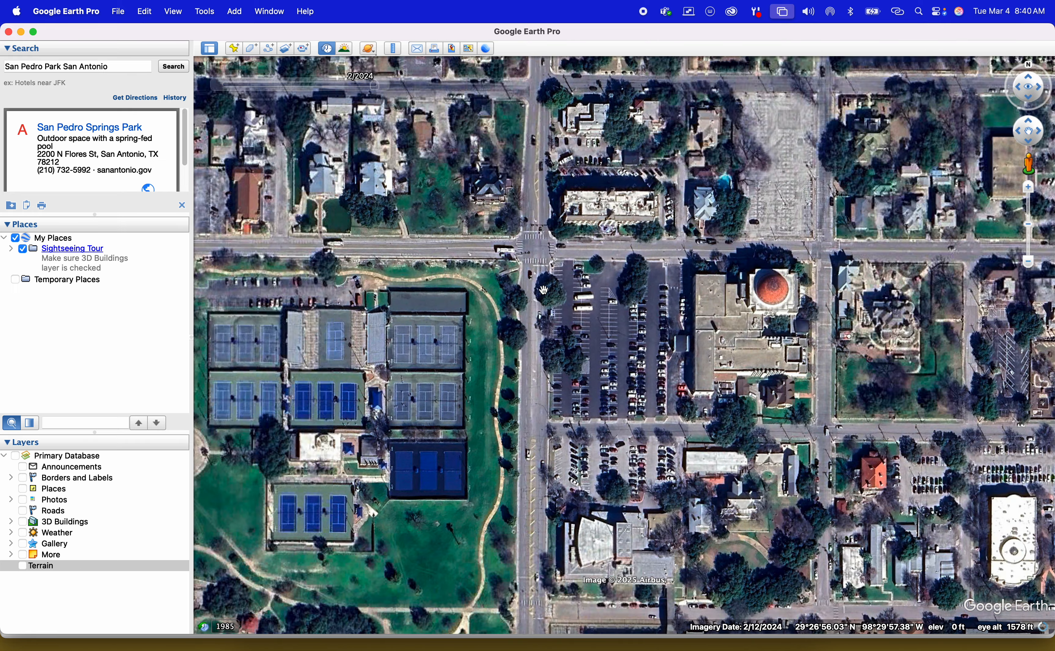
# Step: Frame the tennis courts, street intersection and parking lot closely in the 2/2024 imagery
pyautogui.scroll(5, 506, 295)
pyautogui.scroll(2, 515, 403)
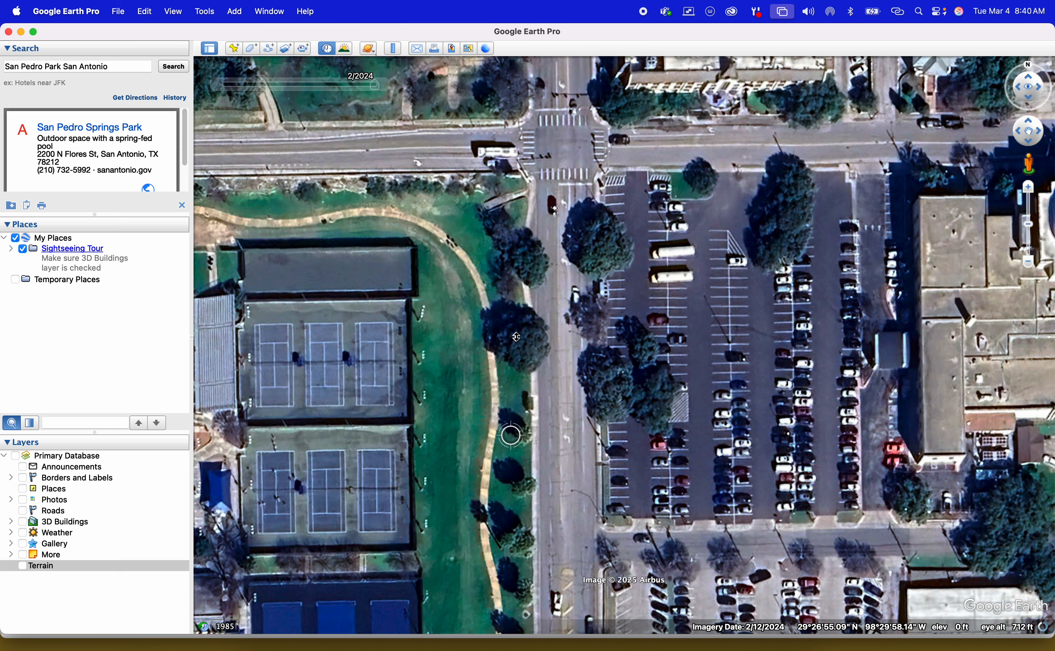
pyautogui.moveTo(516, 337); pyautogui.dragTo(512, 334, button='right')
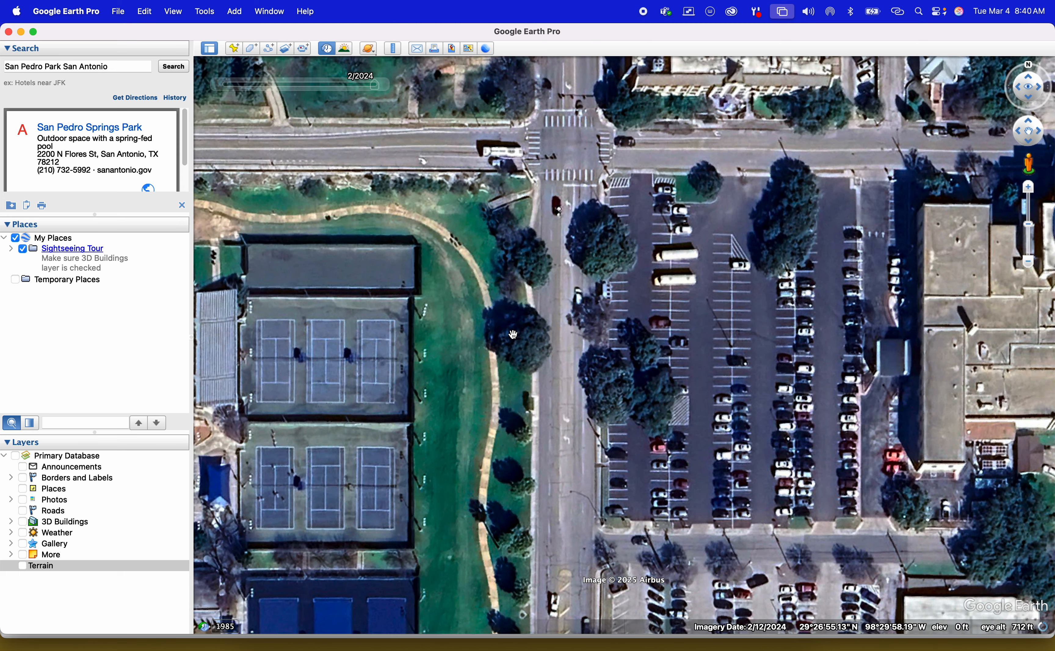
pyautogui.moveTo(553, 420); pyautogui.dragTo(571, 381)
pyautogui.moveTo(356, 85)
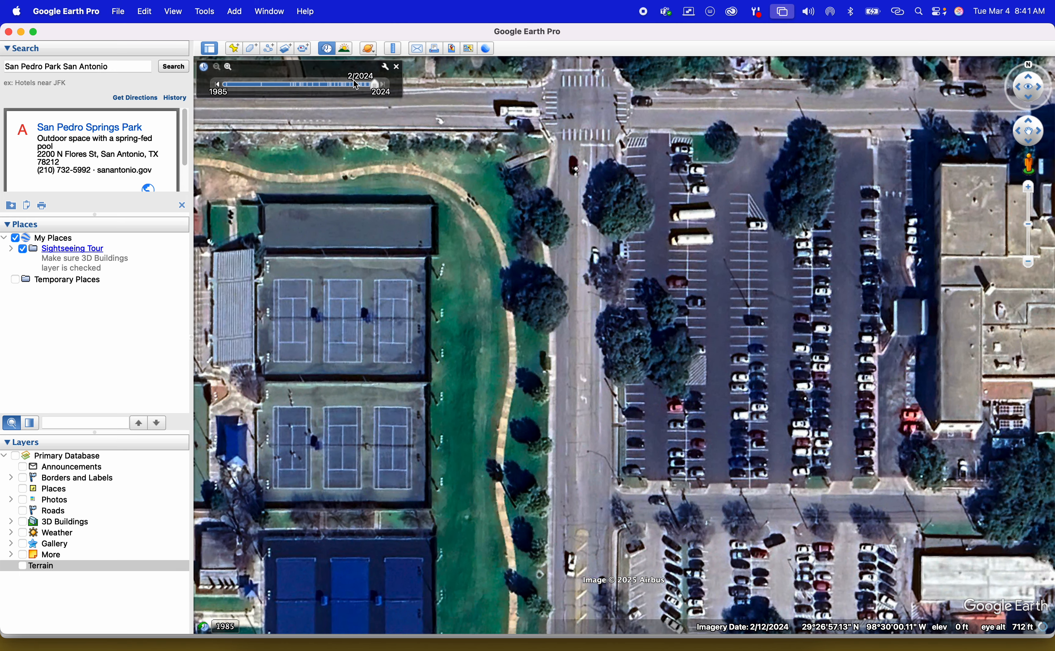
pyautogui.moveTo(560, 329); pyautogui.dragTo(572, 353)
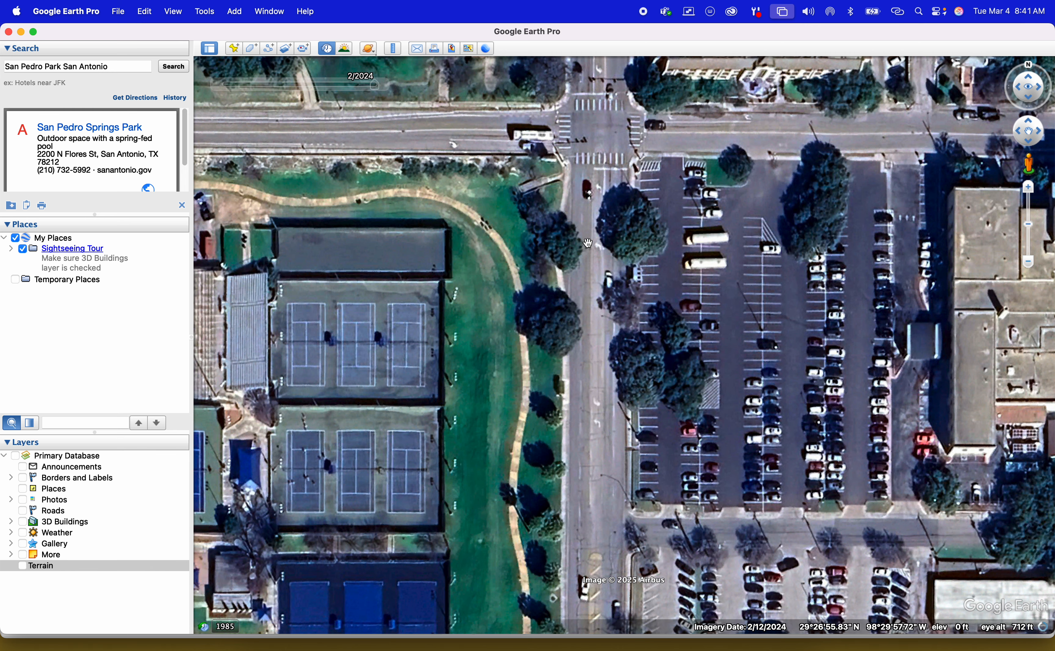
pyautogui.moveTo(586, 243); pyautogui.dragTo(579, 232)
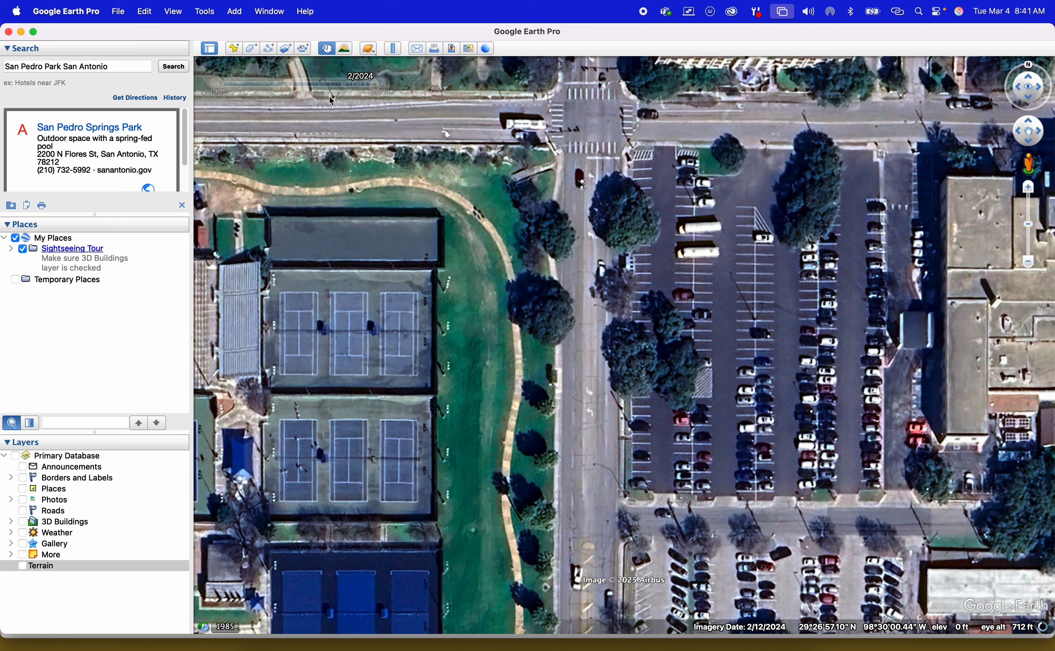
# Step: Measure a horizontal line about 48 ft long across the footpath beside the tennis courts and save it as Line Measure
pyautogui.click(393, 48)
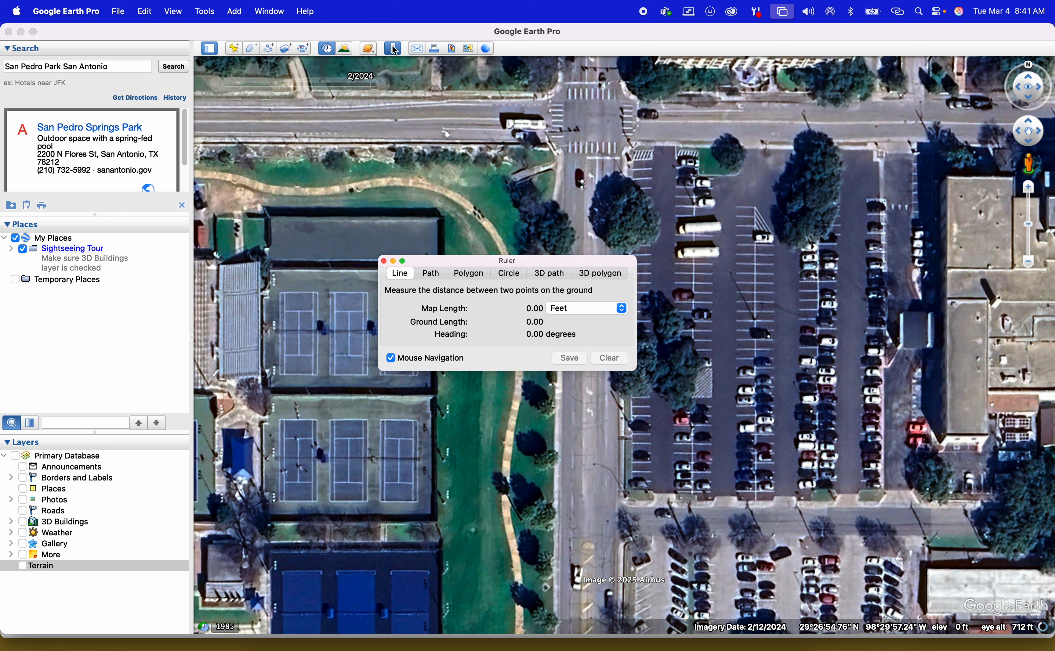
pyautogui.moveTo(560, 237); pyautogui.dragTo(766, 150)
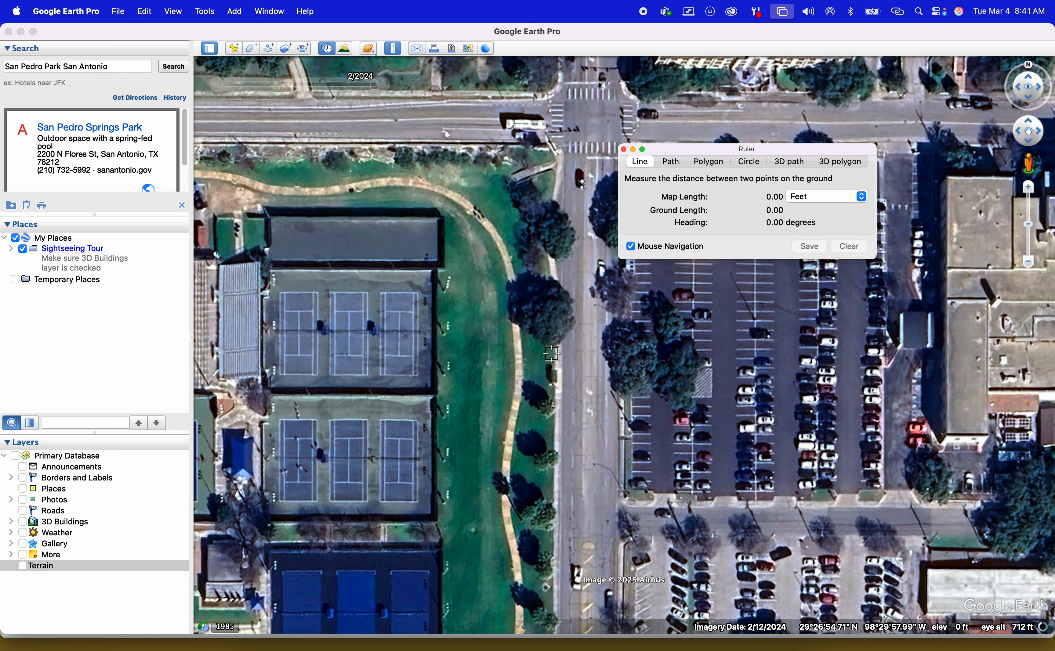
pyautogui.click(493, 395)
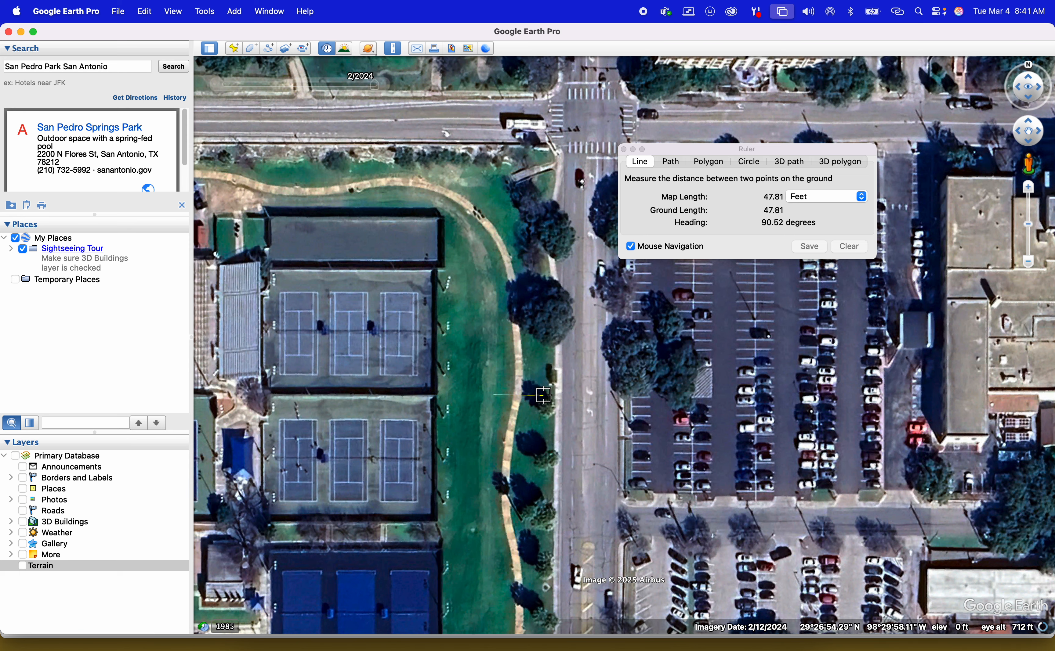
pyautogui.scroll(5, 544, 394)
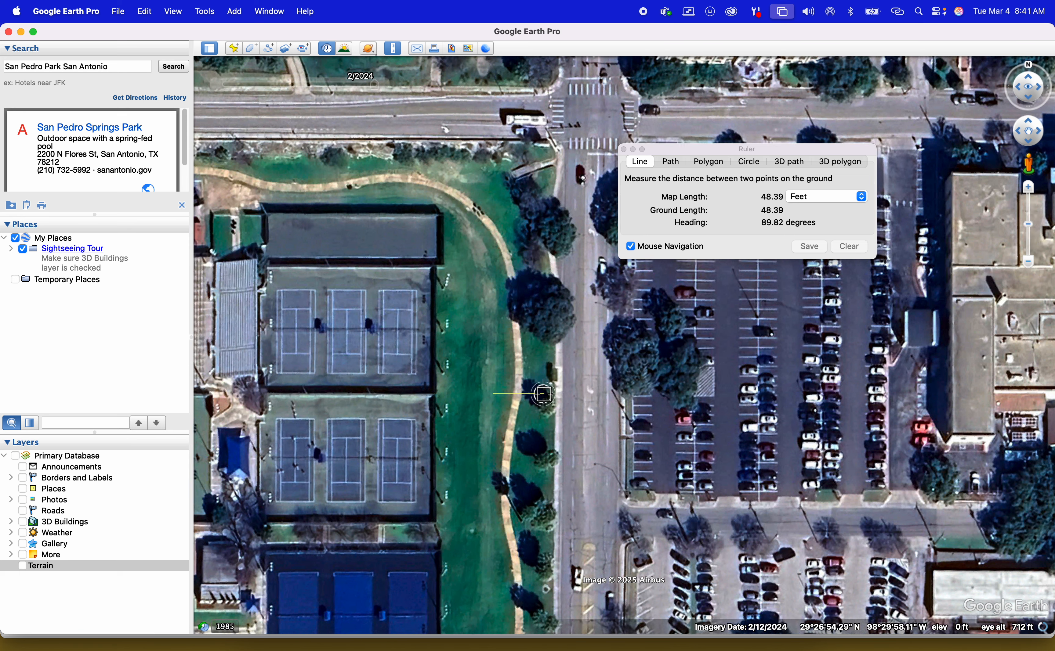
pyautogui.scroll(2, 546, 372)
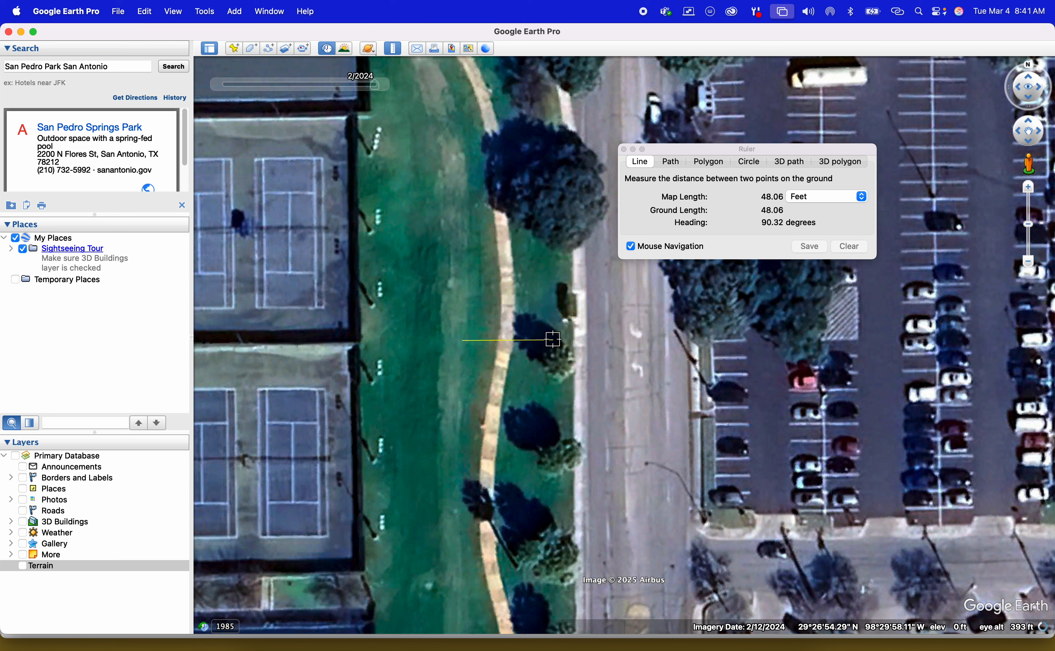
pyautogui.click(553, 341)
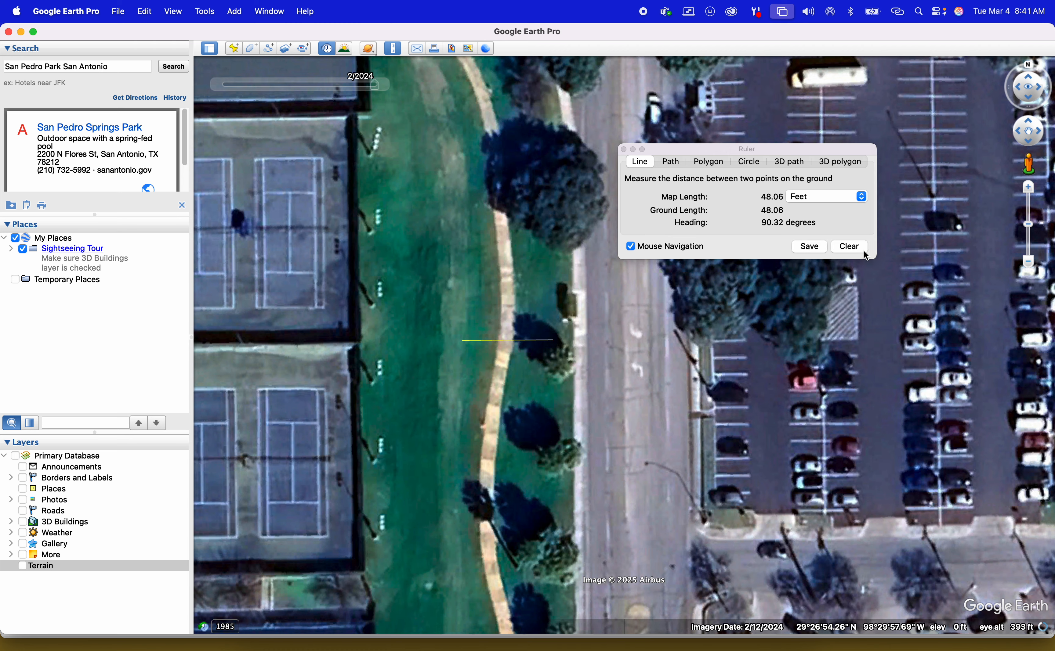
pyautogui.click(809, 246)
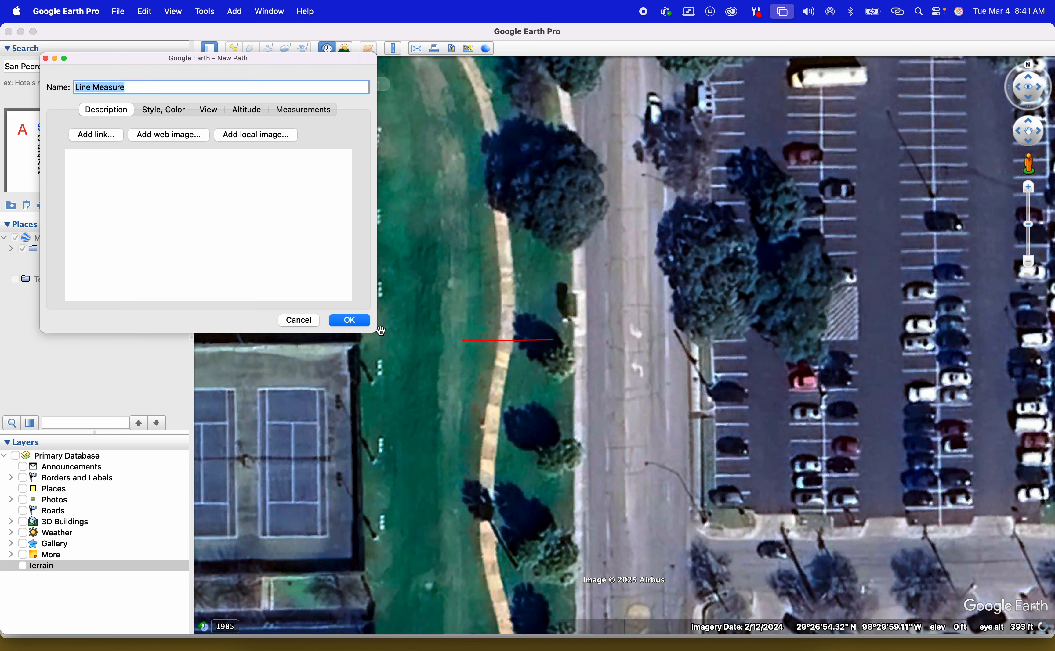
pyautogui.click(350, 320)
# Step: Capture a screenshot of the tennis courts, street and parking lot with the saved measuring line, and minimize Google Earth Pro
pyautogui.moveTo(578, 354); pyautogui.dragTo(577, 304, button='right')
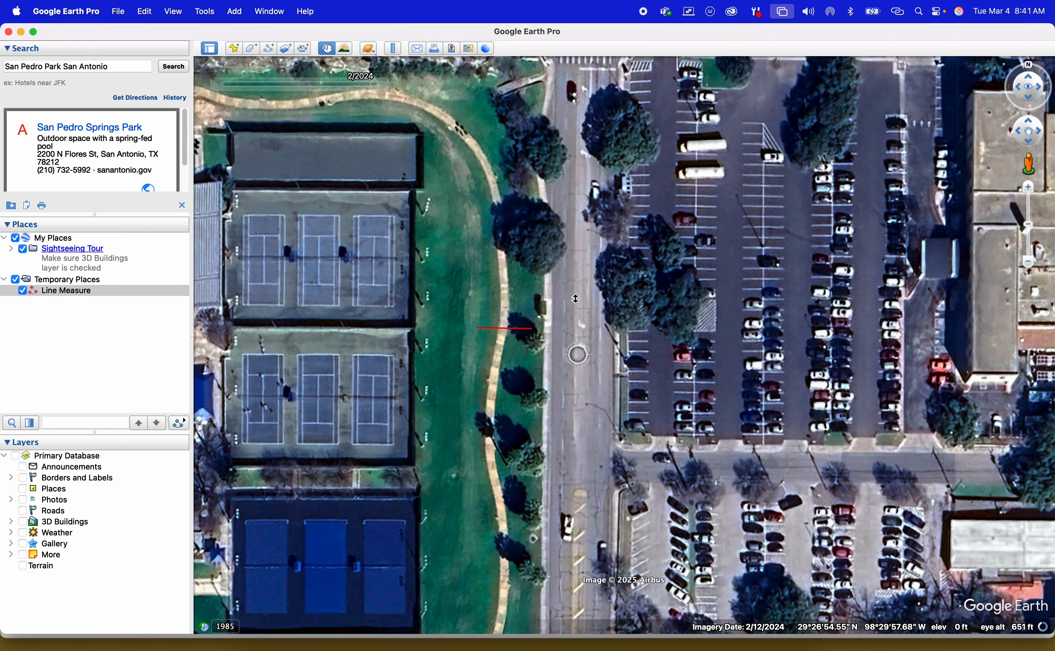
pyautogui.moveTo(575, 300); pyautogui.dragTo(579, 385)
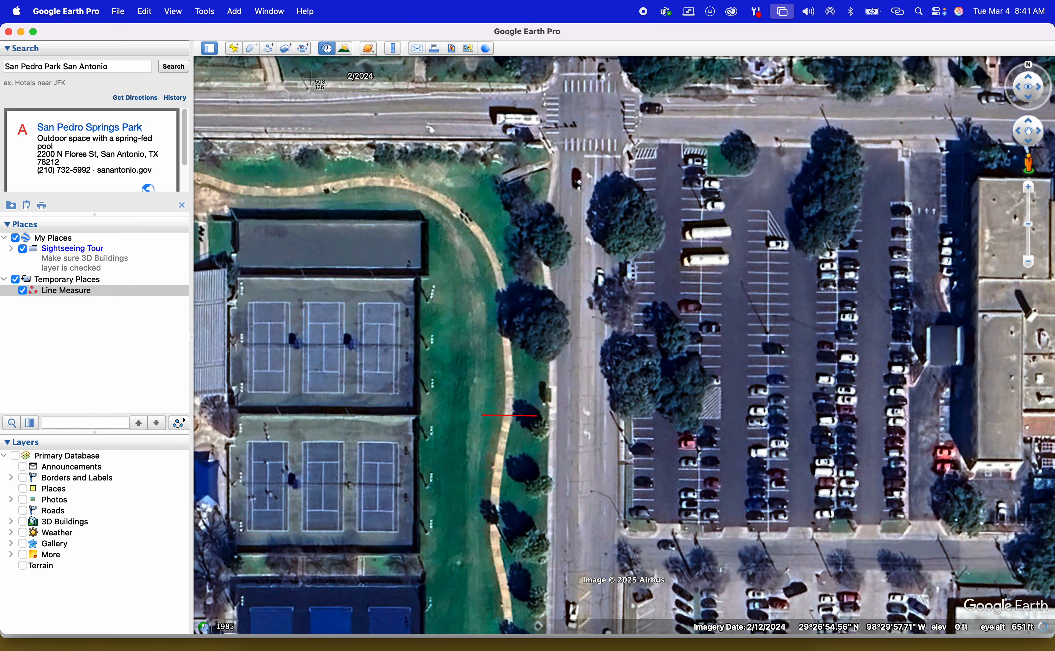
pyautogui.moveTo(310, 77); pyautogui.dragTo(747, 534)
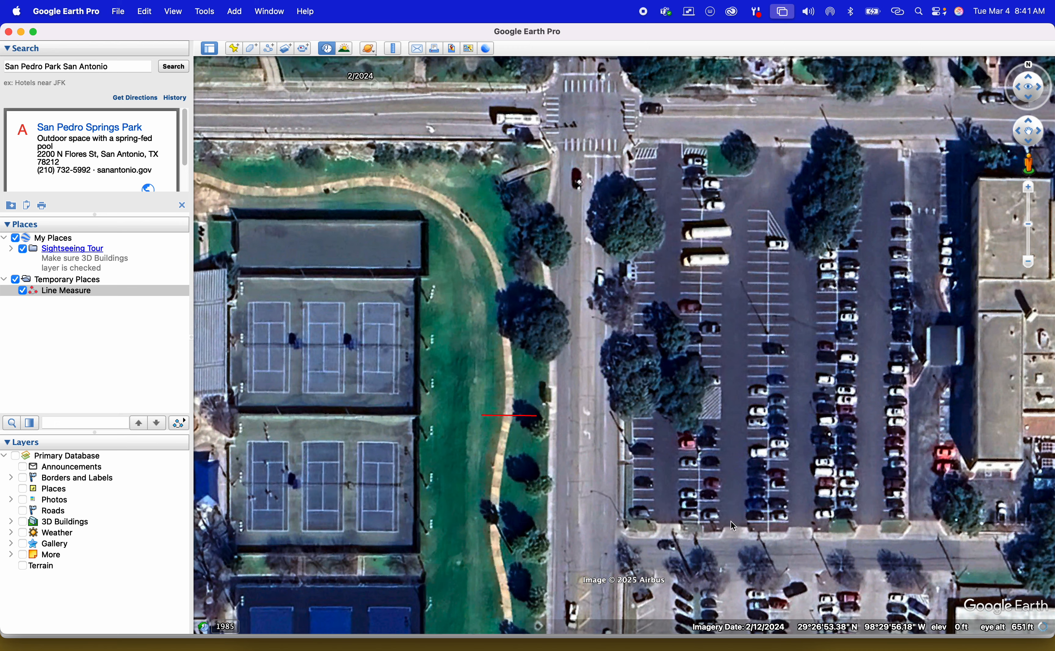
pyautogui.click(21, 32)
# Step: Bring the aerial screenshot into Rhino as a Picture and position it beside the contour map
pyautogui.moveTo(1004, 619); pyautogui.dragTo(541, 230)
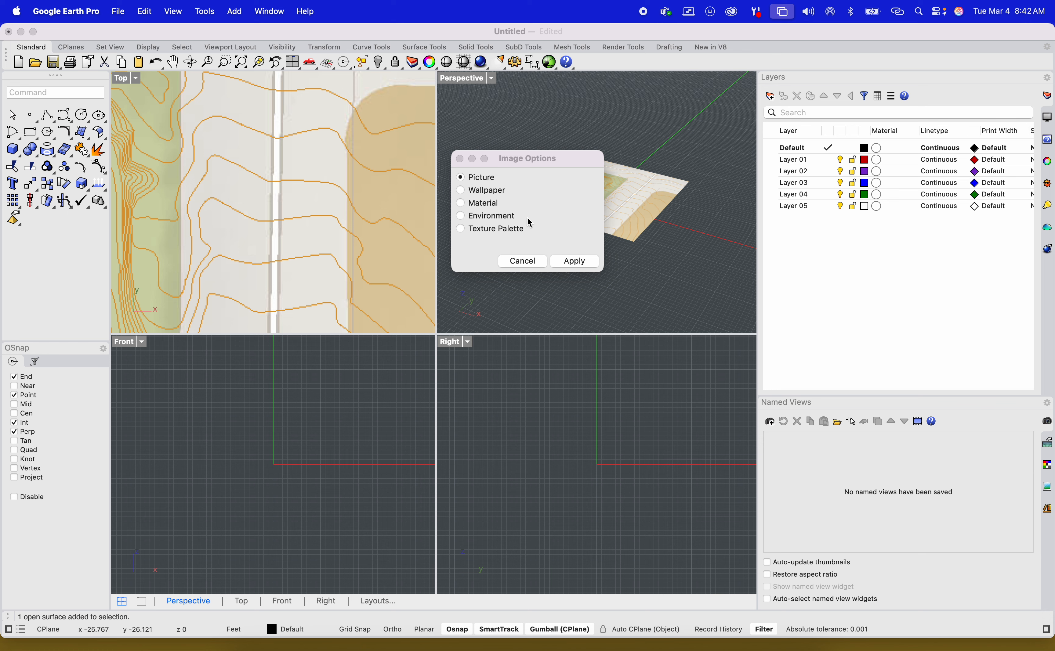
pyautogui.click(575, 261)
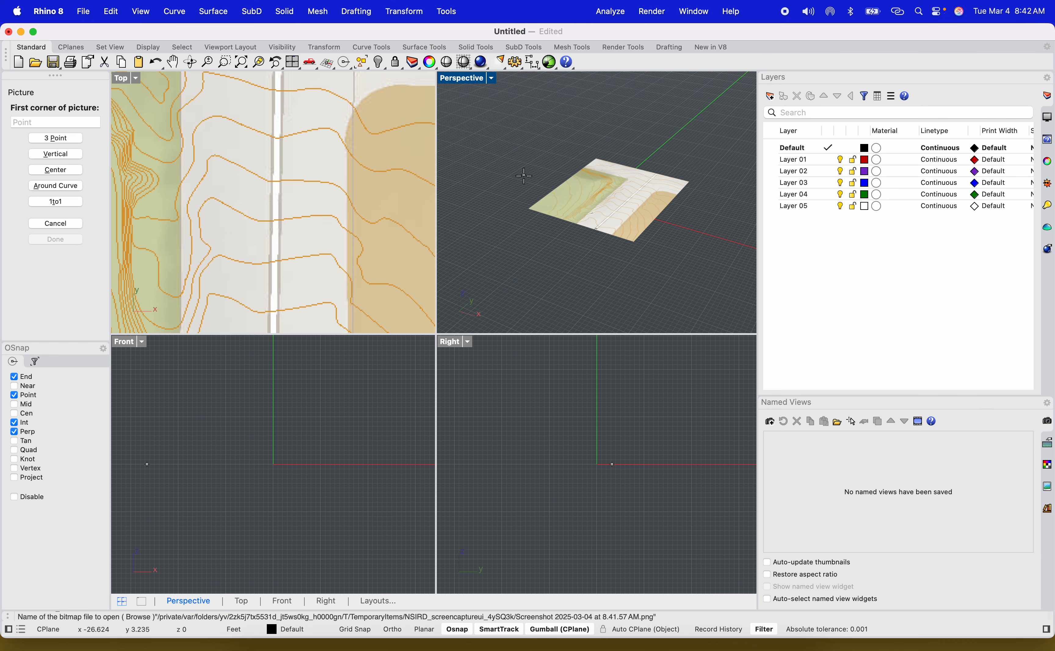
pyautogui.click(501, 224)
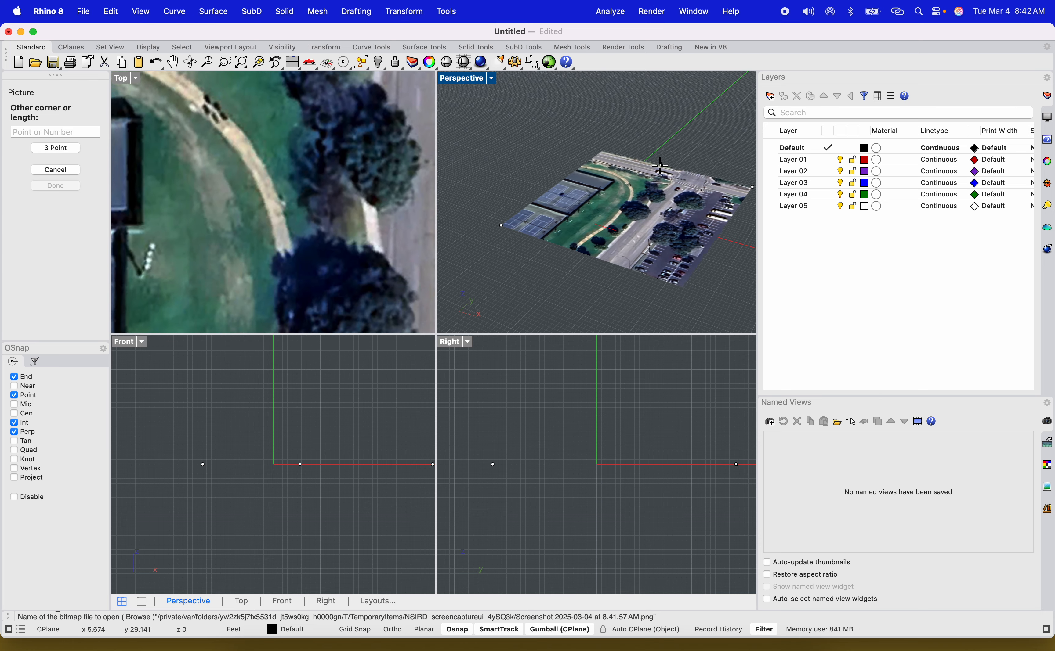
pyautogui.click(687, 182)
pyautogui.moveTo(604, 254); pyautogui.dragTo(484, 166)
# Step: Draw a horizontal 48 ft line just below the aerial picture in the Top view
pyautogui.scroll(-15, 313, 190)
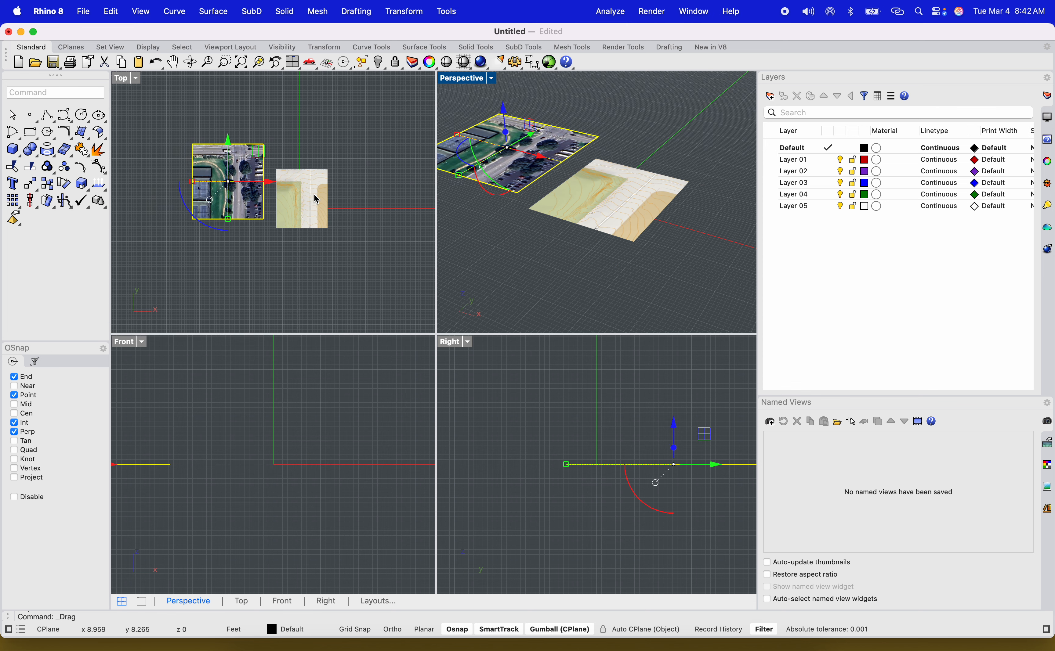
pyautogui.scroll(9, 208, 194)
pyautogui.click(258, 311)
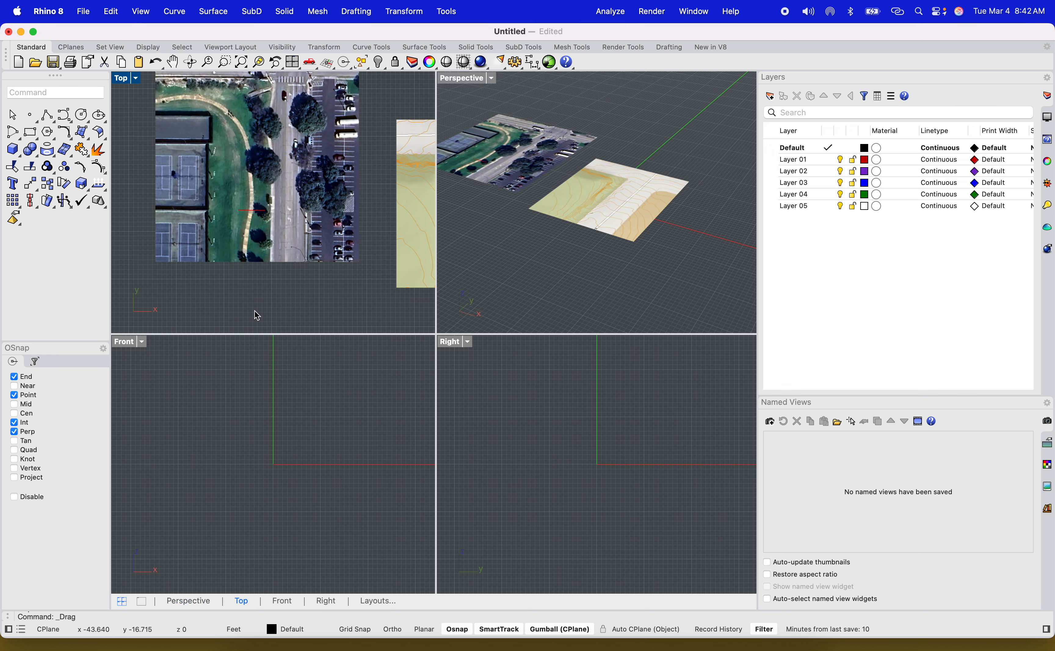
pyautogui.write('Line')
pyautogui.press('Return')
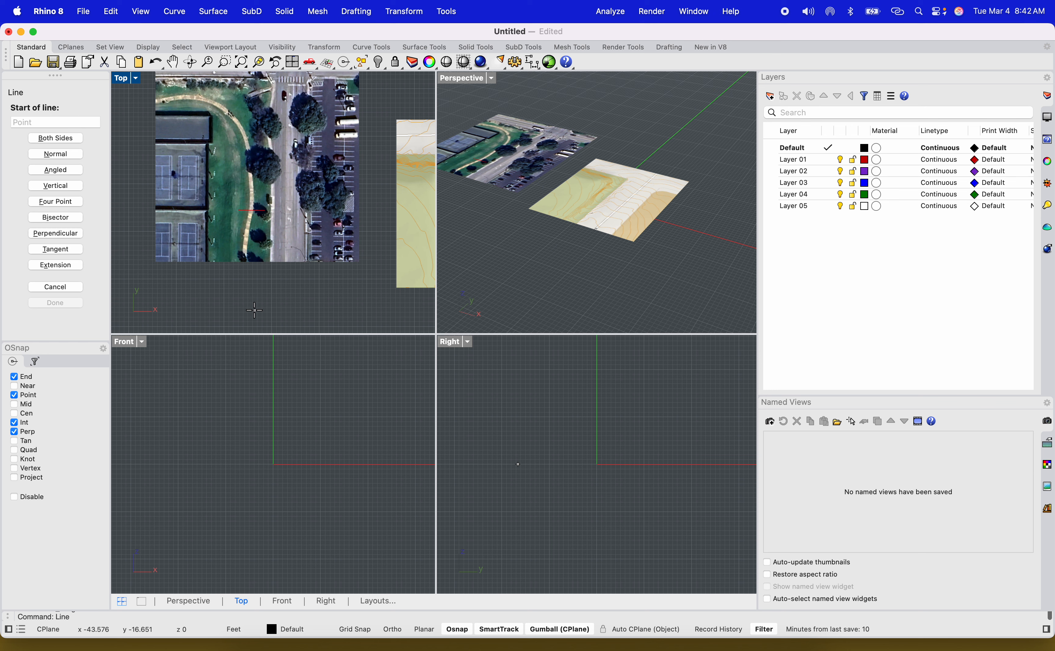
pyautogui.write("48'")
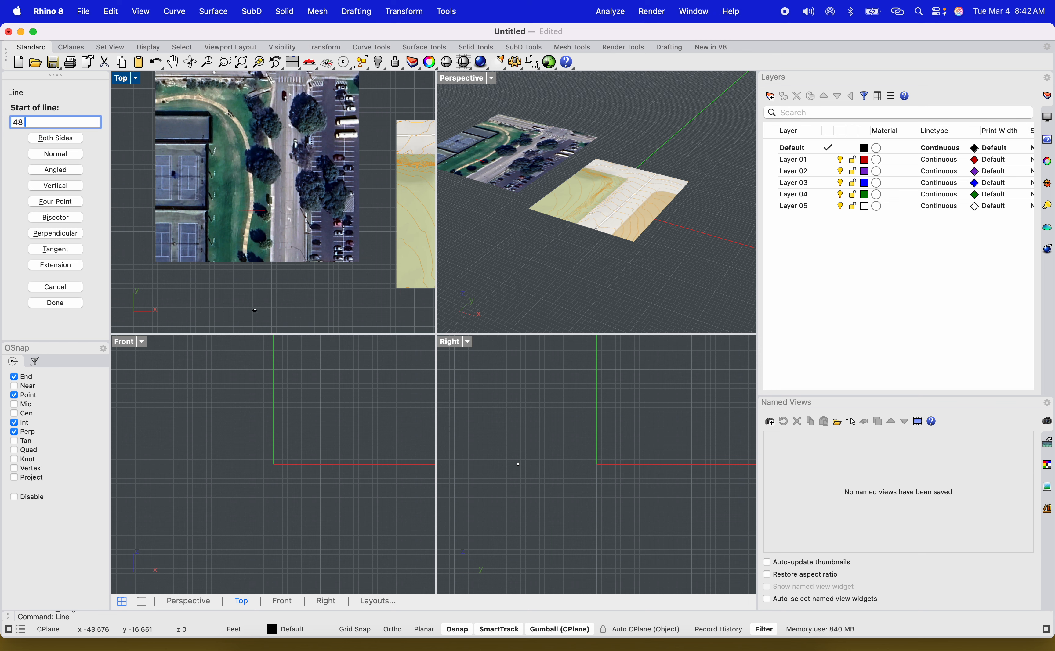
pyautogui.press('Return')
pyautogui.click(267, 295)
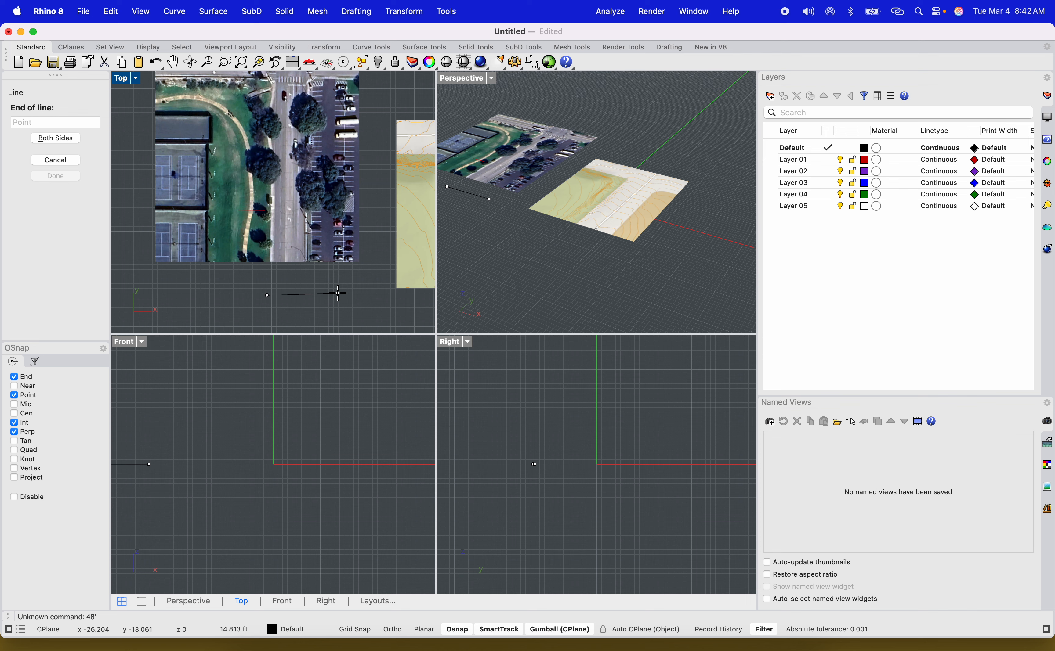
pyautogui.write("48'")
pyautogui.press('Return')
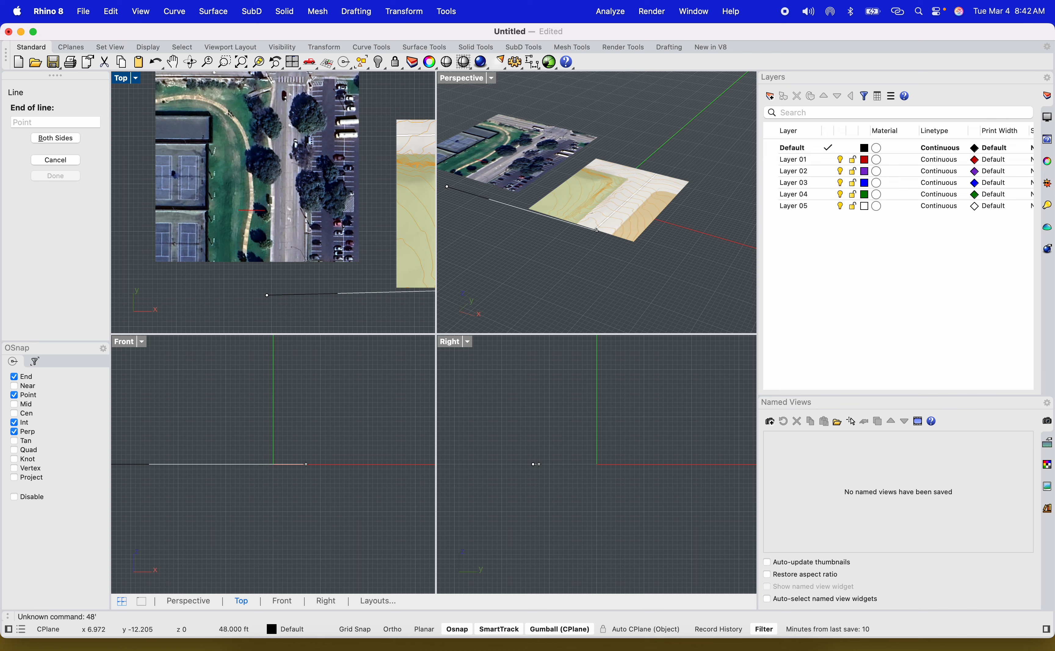
pyautogui.click(286, 332)
pyautogui.scroll(-6, 345, 322)
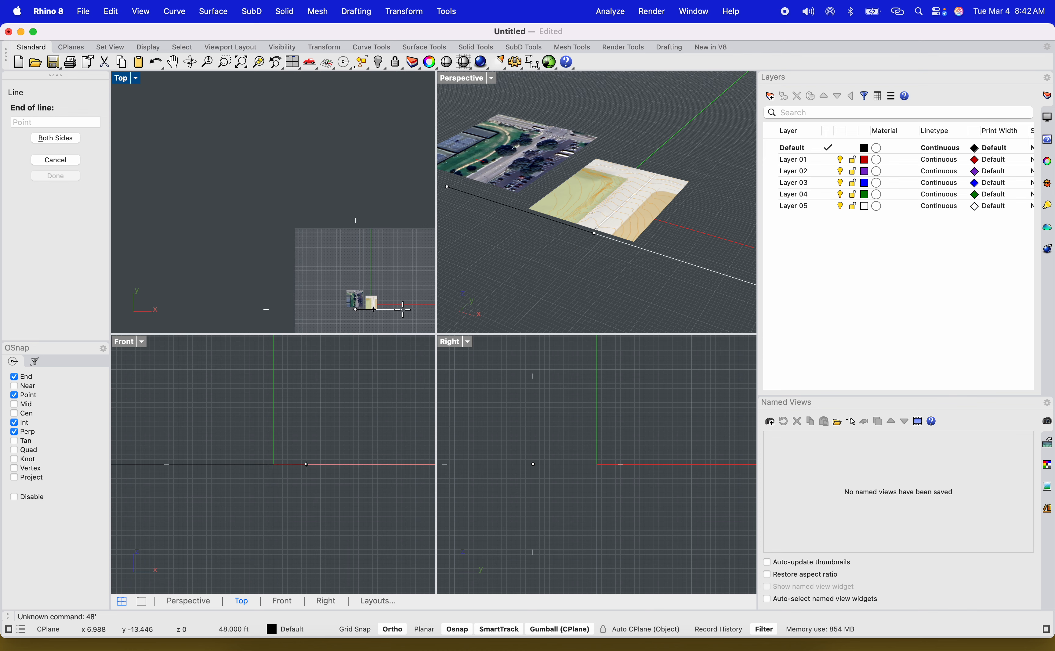
pyautogui.scroll(6, 396, 301)
pyautogui.click(399, 297)
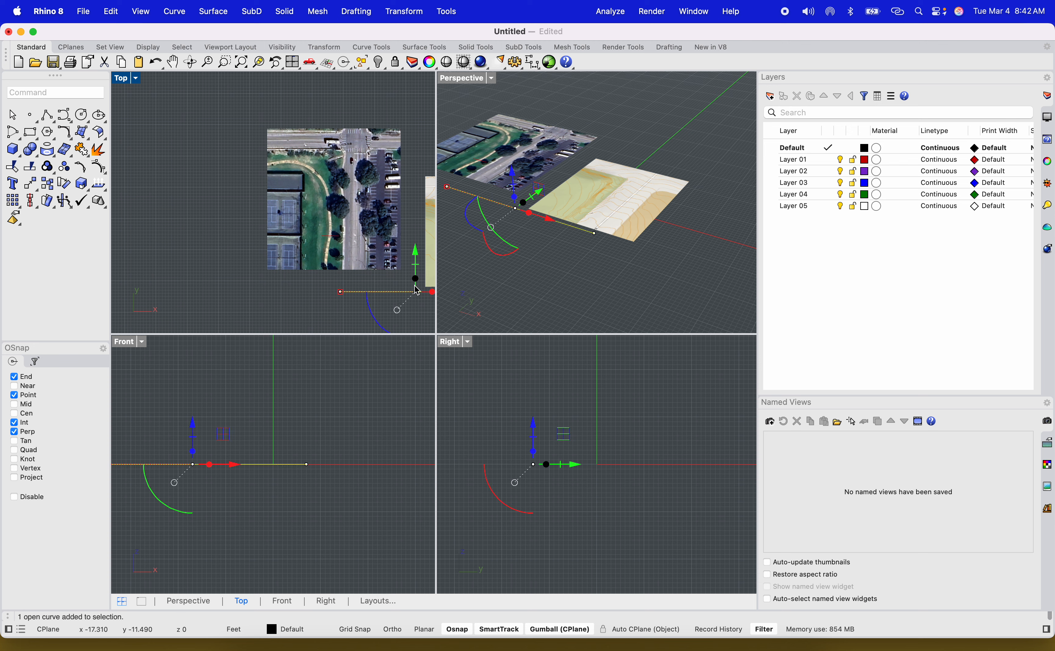
# Step: Move the 48 ft line so it lies directly below the aerial picture
pyautogui.moveTo(431, 293); pyautogui.dragTo(238, 297)
pyautogui.scroll(-4, 358, 313)
pyautogui.scroll(5, 384, 307)
pyautogui.click(314, 257)
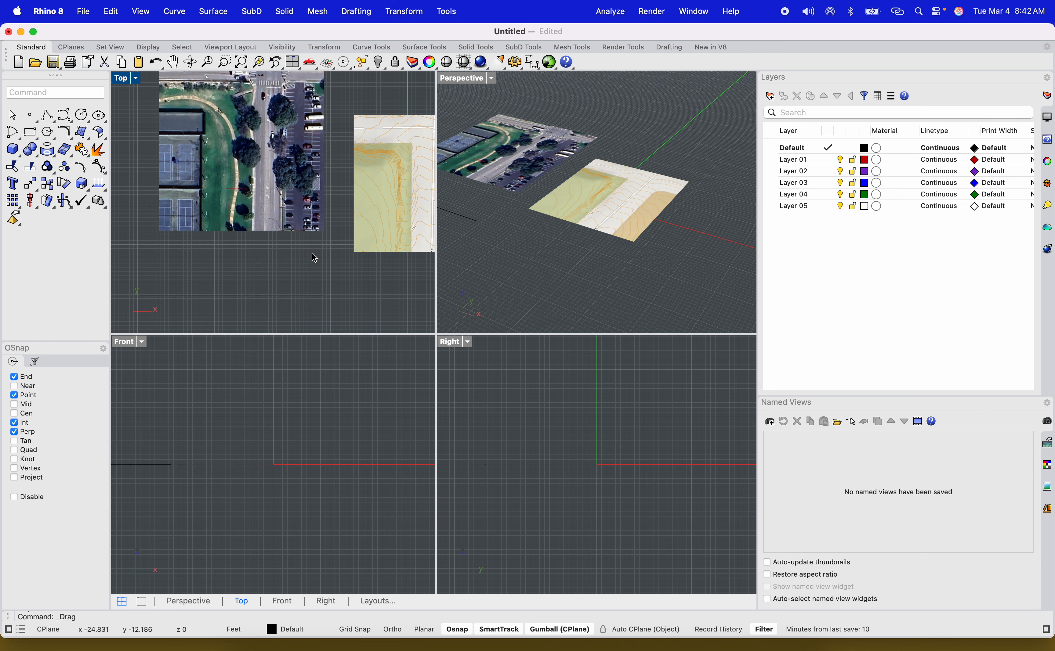
pyautogui.scroll(4, 238, 182)
pyautogui.scroll(-5, 255, 197)
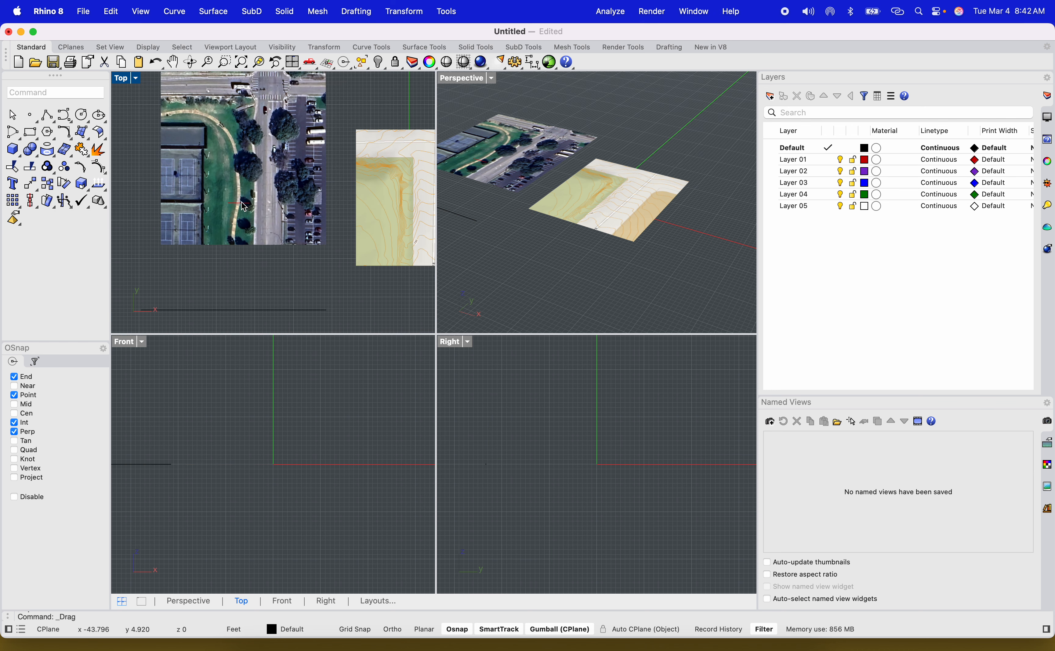
pyautogui.scroll(3, 269, 191)
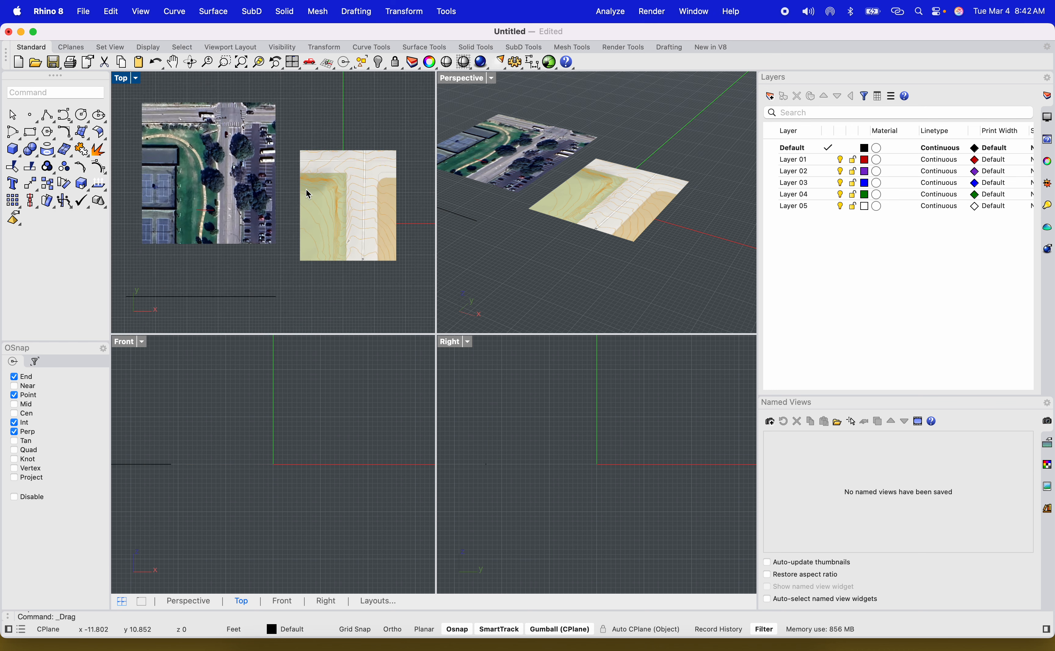
# Step: Maximize the Top viewport and move the aerial picture down over the 48 ft line
pyautogui.doubleClick(129, 78)
pyautogui.moveTo(265, 217); pyautogui.dragTo(263, 401)
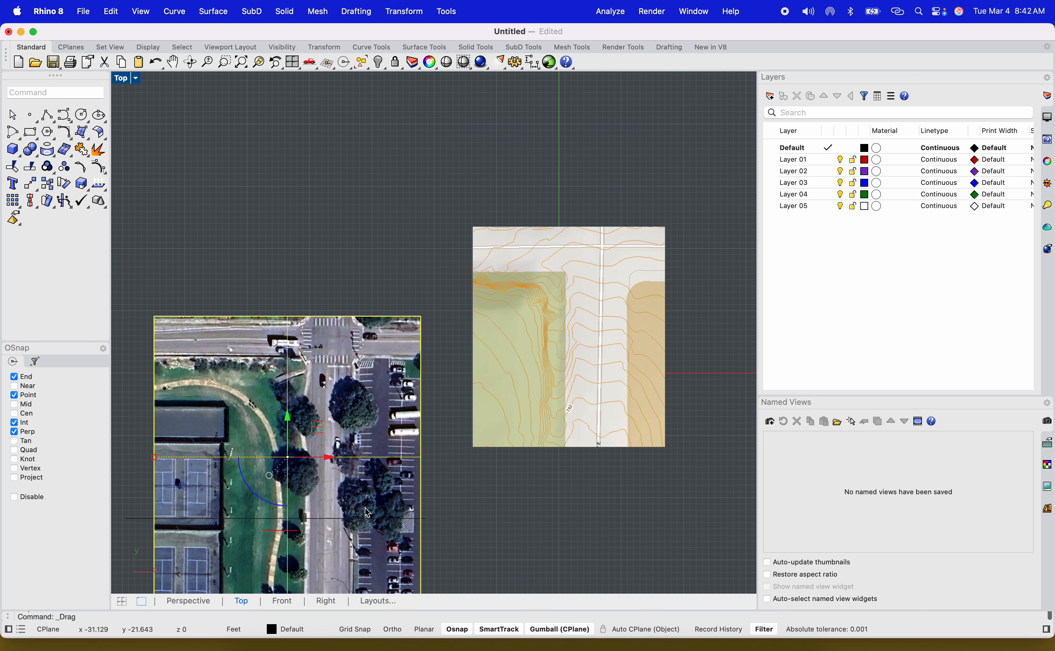
pyautogui.moveTo(325, 476); pyautogui.dragTo(264, 425)
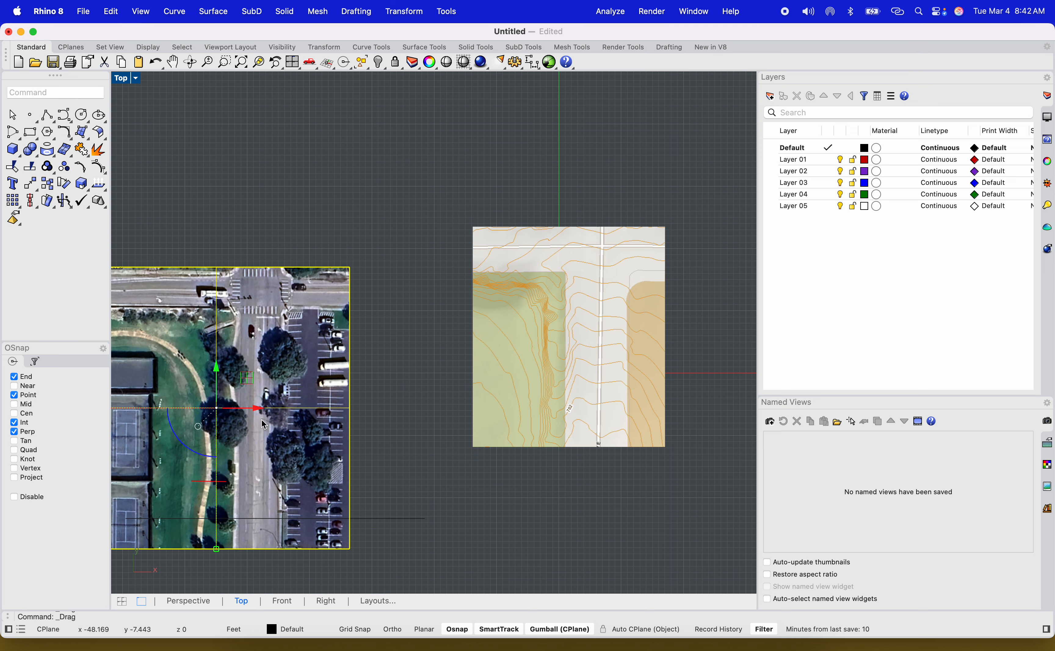
# Step: Move the contour map onto the east side of the aerial picture to compare their scales
pyautogui.scroll(-3, 459, 448)
pyautogui.click(521, 404)
pyautogui.moveTo(520, 404); pyautogui.dragTo(381, 445)
pyautogui.scroll(8, 315, 377)
pyautogui.scroll(-6, 463, 390)
pyautogui.scroll(8, 463, 389)
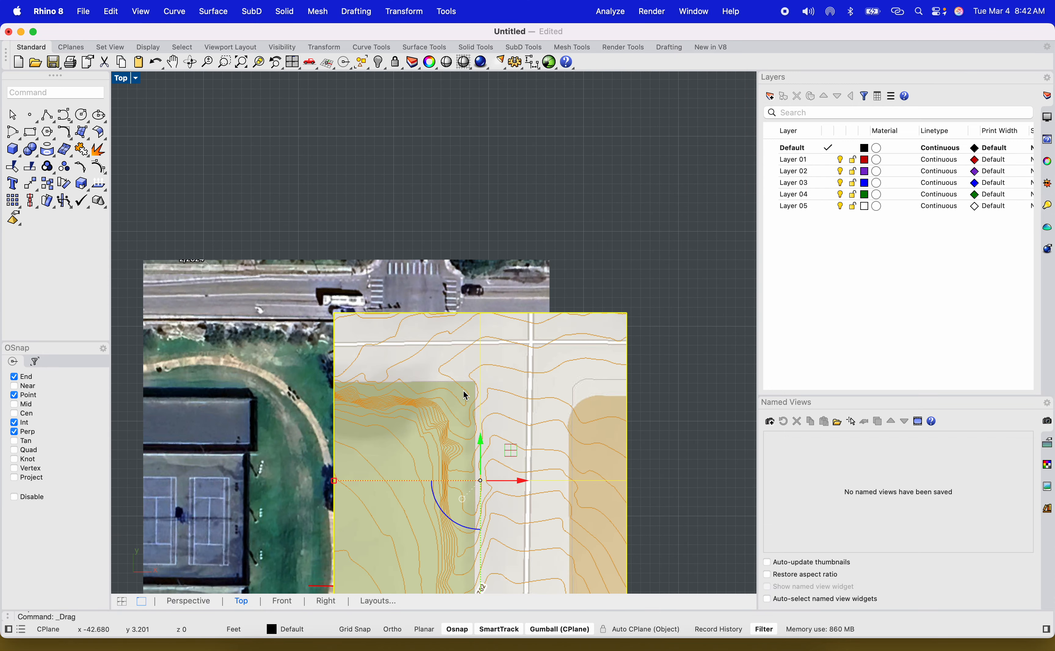
pyautogui.scroll(-6, 463, 390)
pyautogui.scroll(-4, 473, 403)
pyautogui.scroll(6, 474, 404)
pyautogui.scroll(-2, 474, 404)
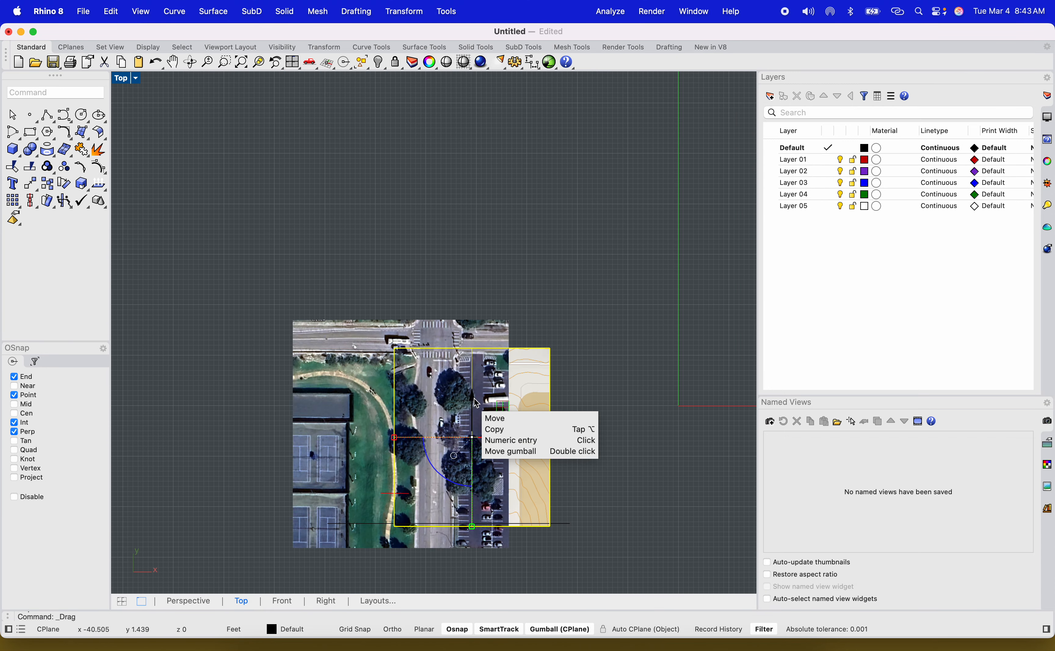
# Step: Set the object transparency of both the aerial picture and the contour map to 51%
pyautogui.scroll(2, 474, 404)
pyautogui.click(620, 388)
pyautogui.moveTo(619, 393); pyautogui.dragTo(615, 288, button='right')
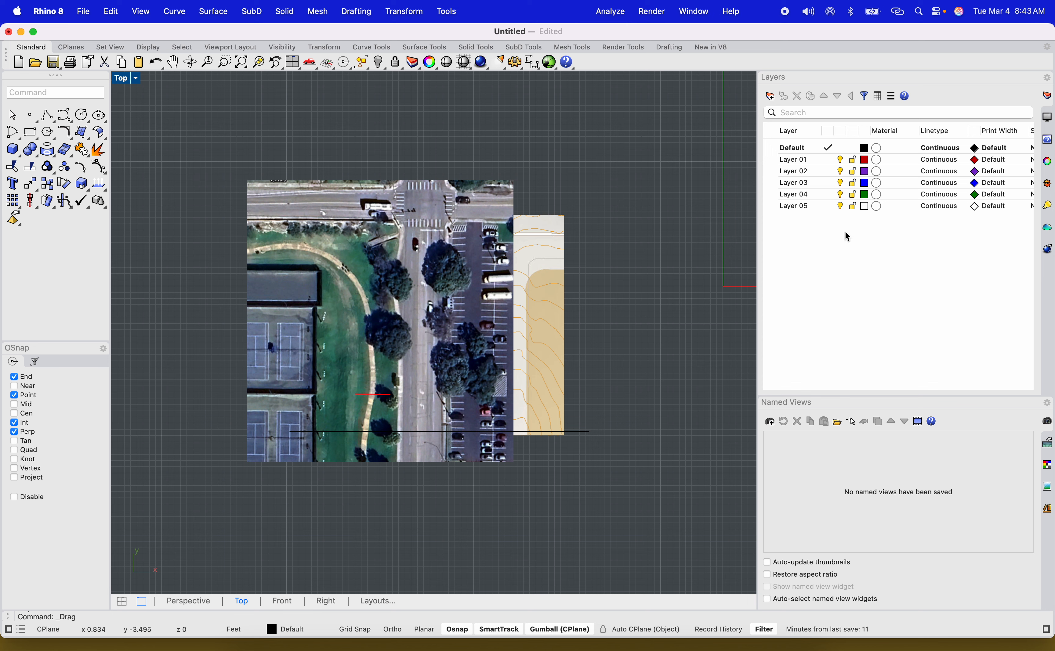
pyautogui.moveTo(602, 298); pyautogui.dragTo(507, 241)
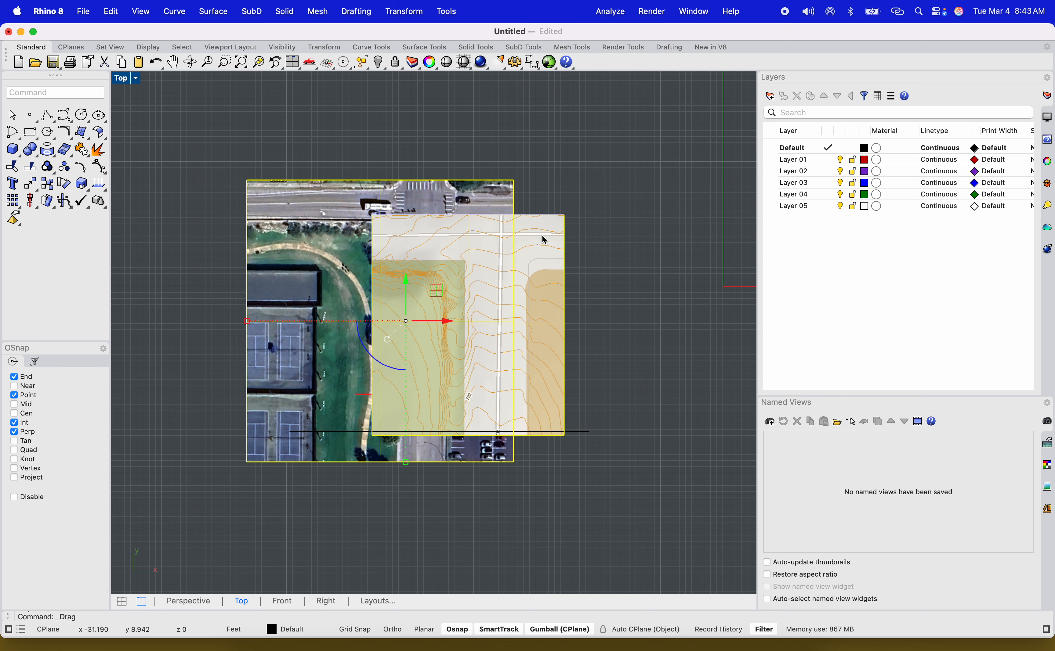
pyautogui.click(1047, 162)
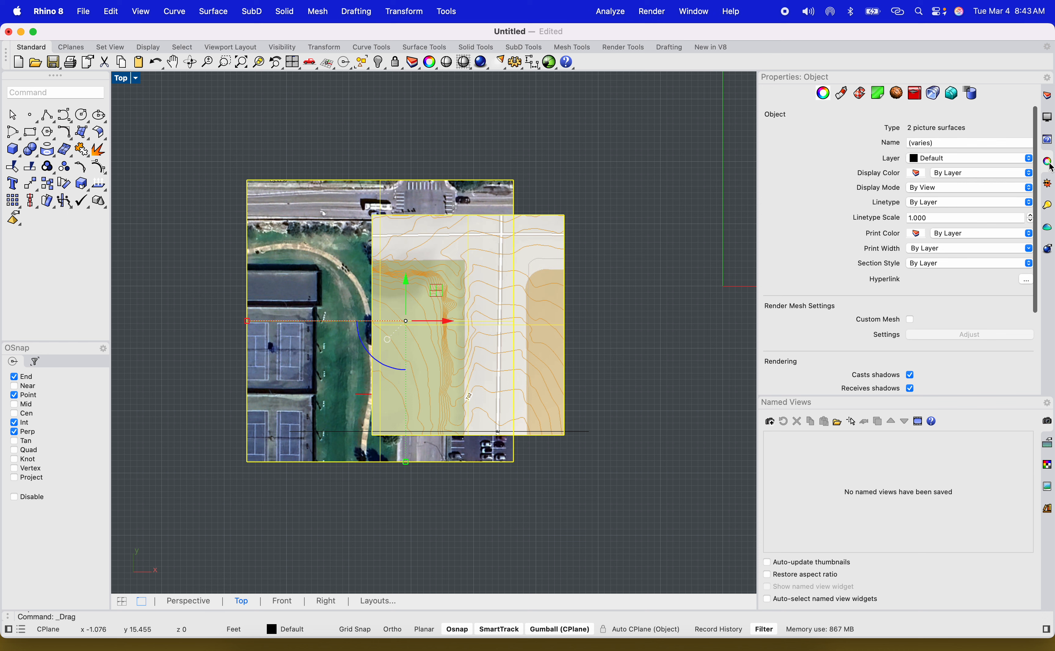
pyautogui.click(841, 94)
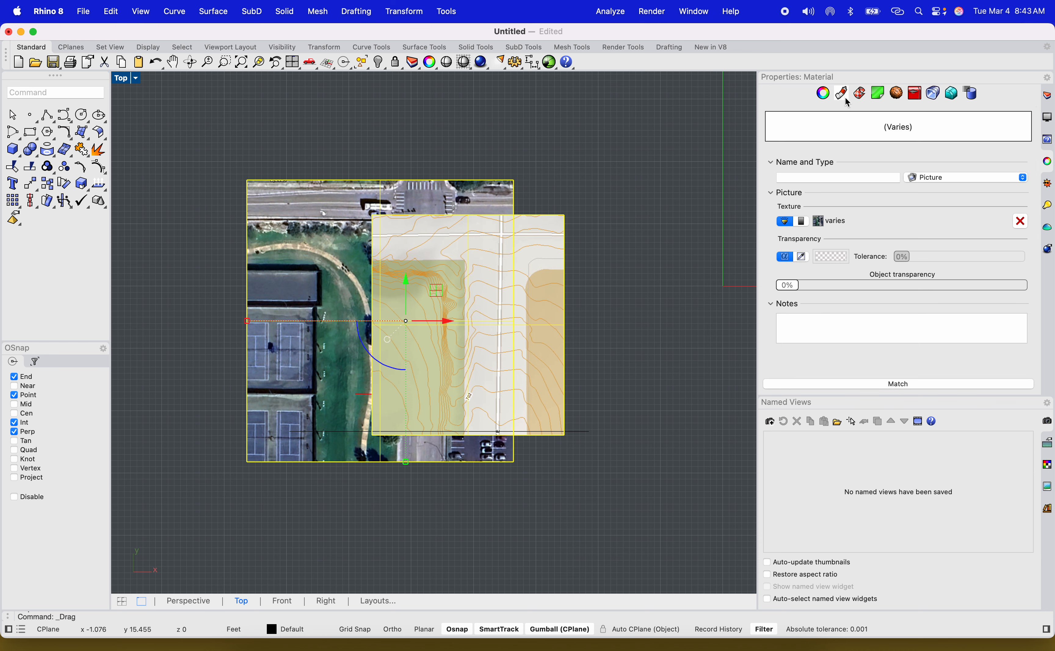
pyautogui.click(804, 287)
pyautogui.moveTo(789, 288); pyautogui.dragTo(906, 290)
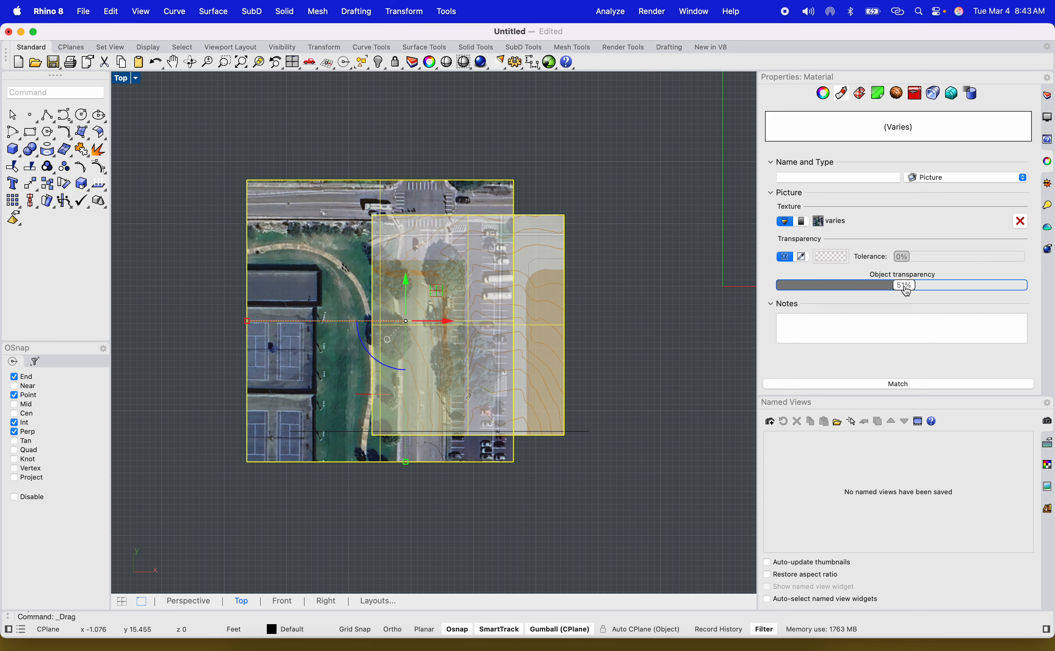
pyautogui.click(676, 329)
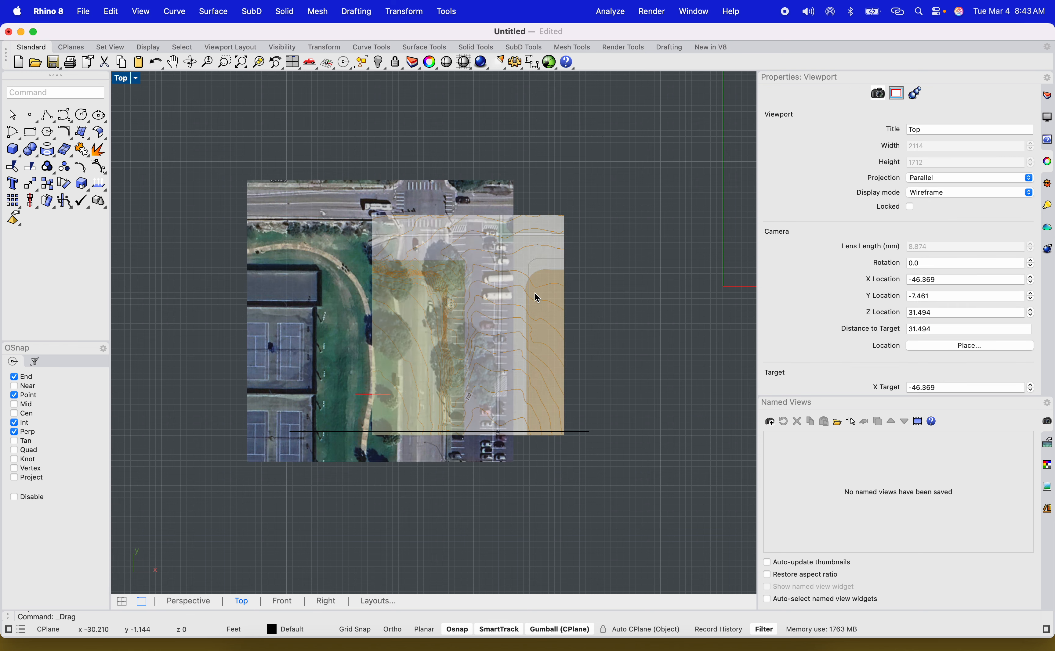
# Step: Move the contour map east so it lies clear of the aerial picture
pyautogui.moveTo(534, 293); pyautogui.dragTo(736, 267)
pyautogui.scroll(3, 365, 419)
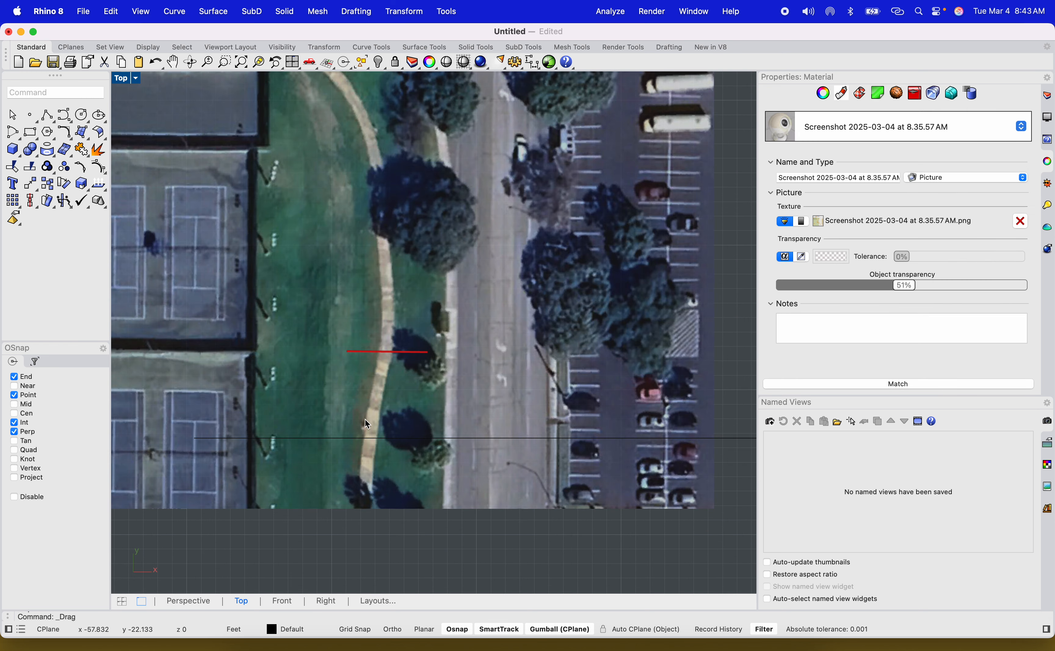
pyautogui.scroll(-5, 315, 404)
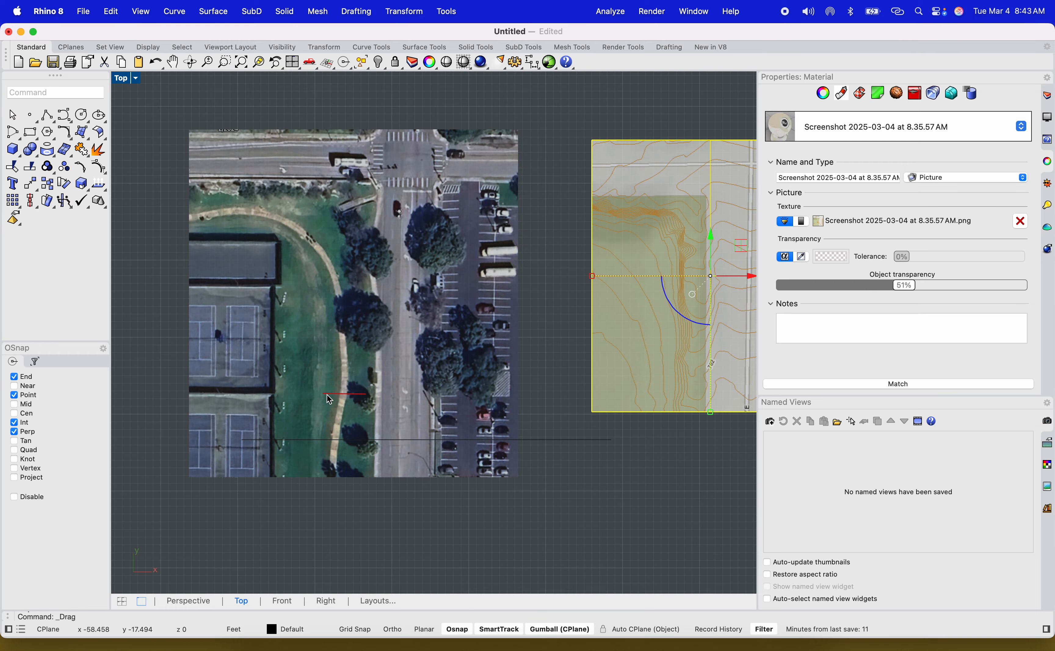
# Step: Move the aerial picture so its red reference line starts close to the west end of the 48 ft line
pyautogui.scroll(10, 327, 395)
pyautogui.moveTo(306, 386); pyautogui.dragTo(161, 482)
pyautogui.scroll(-6, 301, 393)
pyautogui.scroll(-5, 182, 487)
pyautogui.scroll(8, 166, 493)
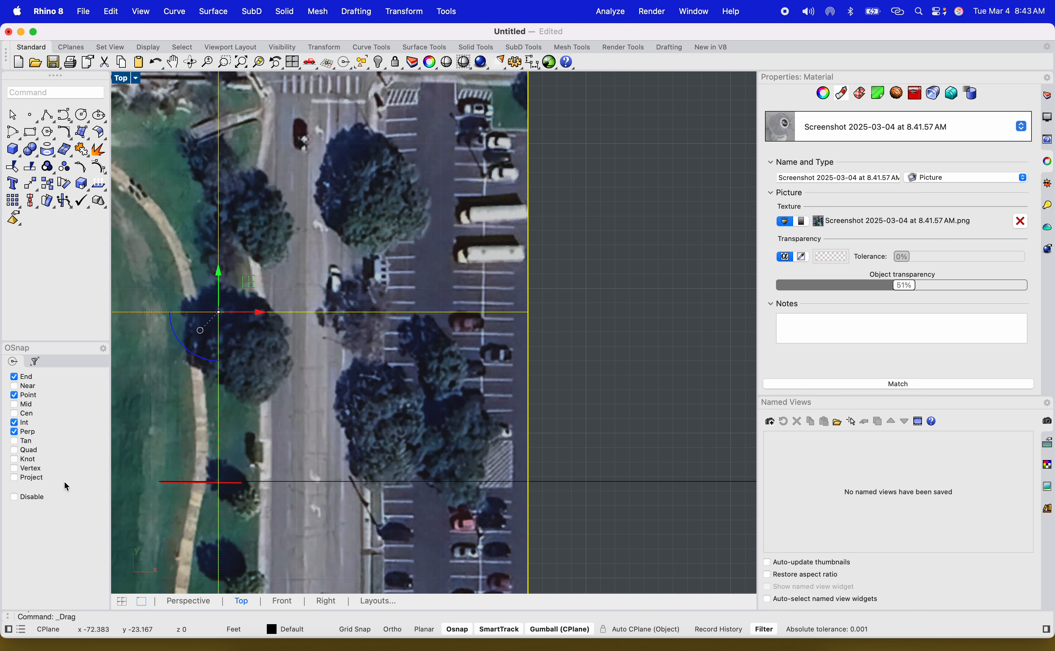
# Step: Move the aerial picture from the west end of its red reference line exactly onto the 48 ft line's west endpoint
pyautogui.write('move')
pyautogui.press('Return')
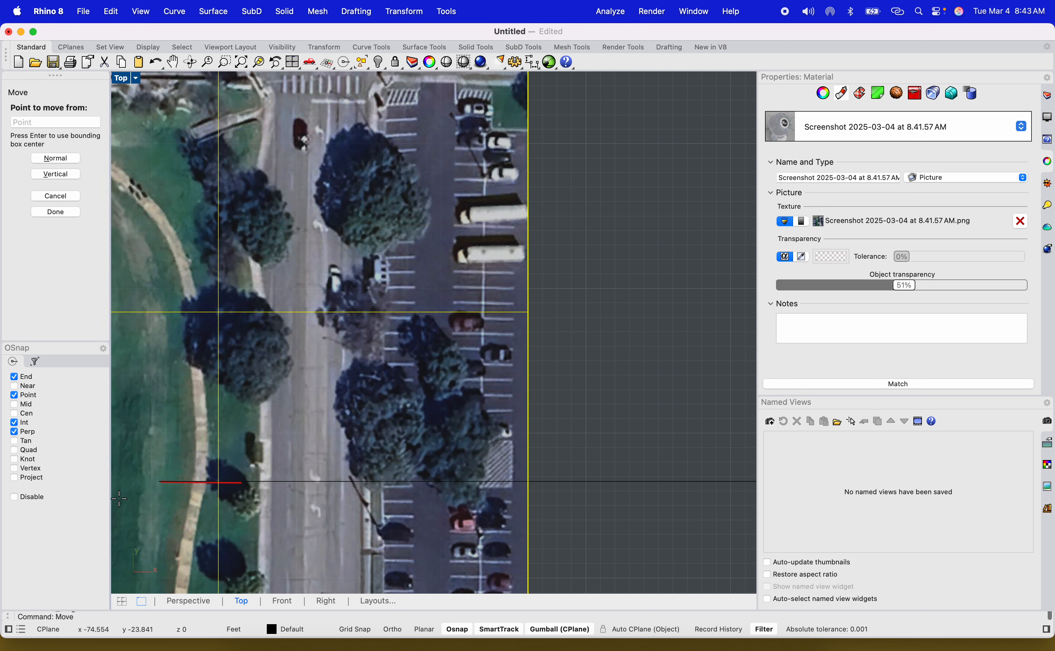
pyautogui.scroll(20, 147, 484)
pyautogui.scroll(5, 255, 454)
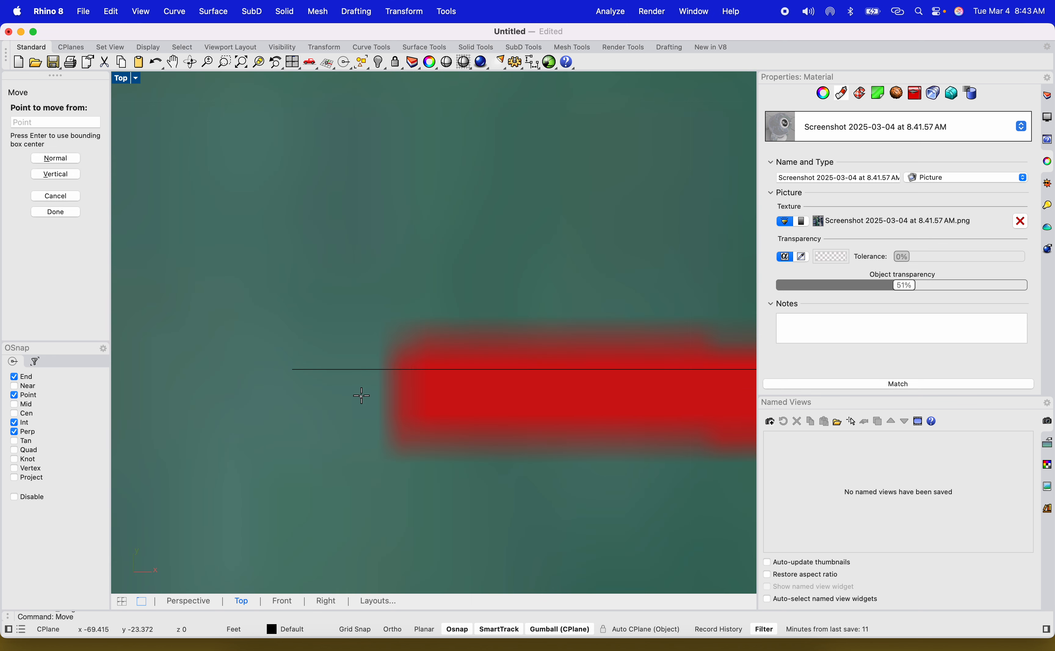
pyautogui.click(394, 390)
pyautogui.click(295, 370)
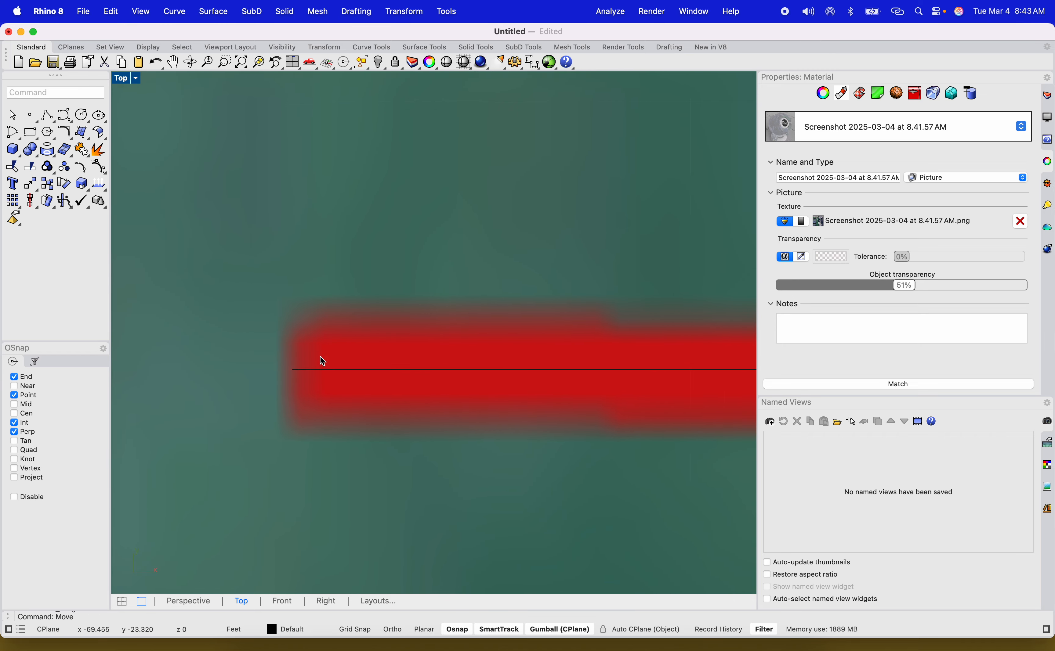
pyautogui.scroll(-20, 342, 357)
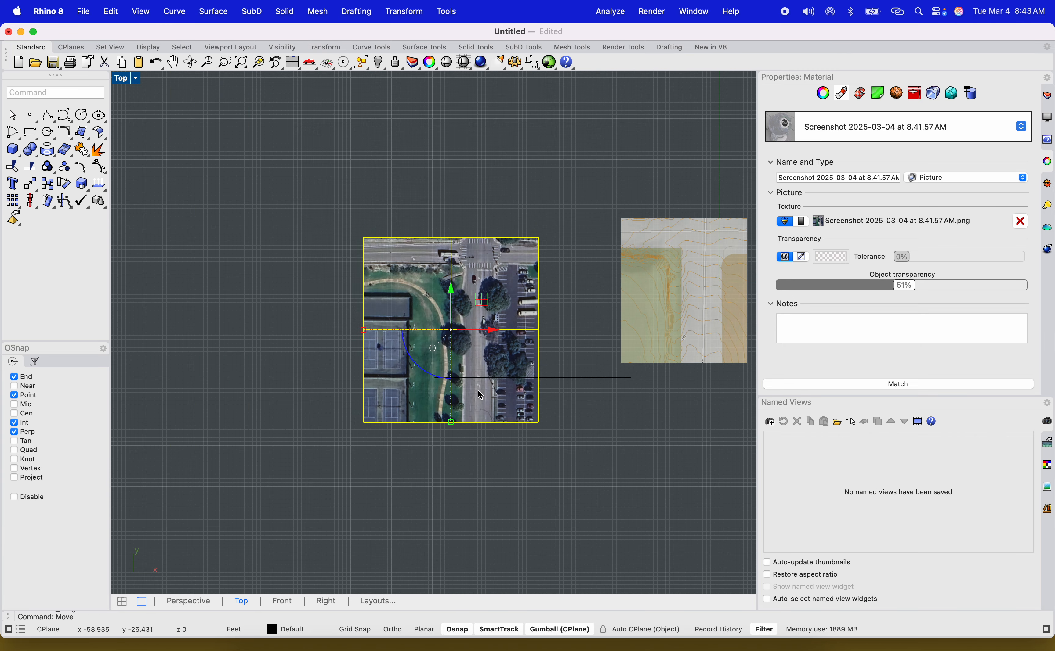
# Step: Scale the aerial picture from the 48 ft line's west endpoint so its red reference line matches the full 48 ft line
pyautogui.write('scale')
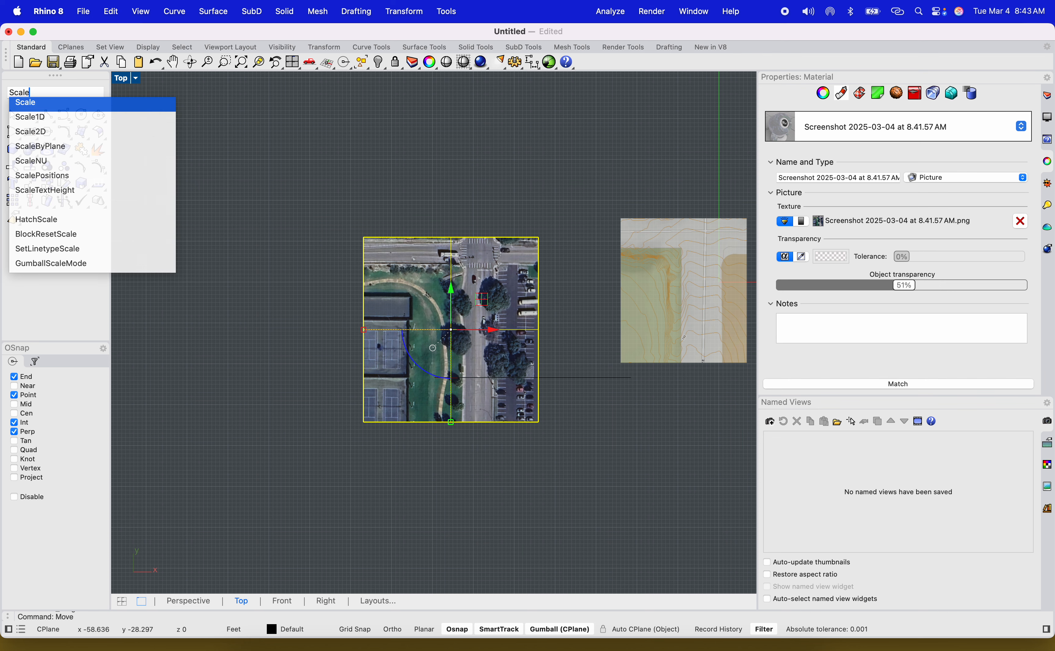
pyautogui.press('Return')
pyautogui.scroll(10, 408, 392)
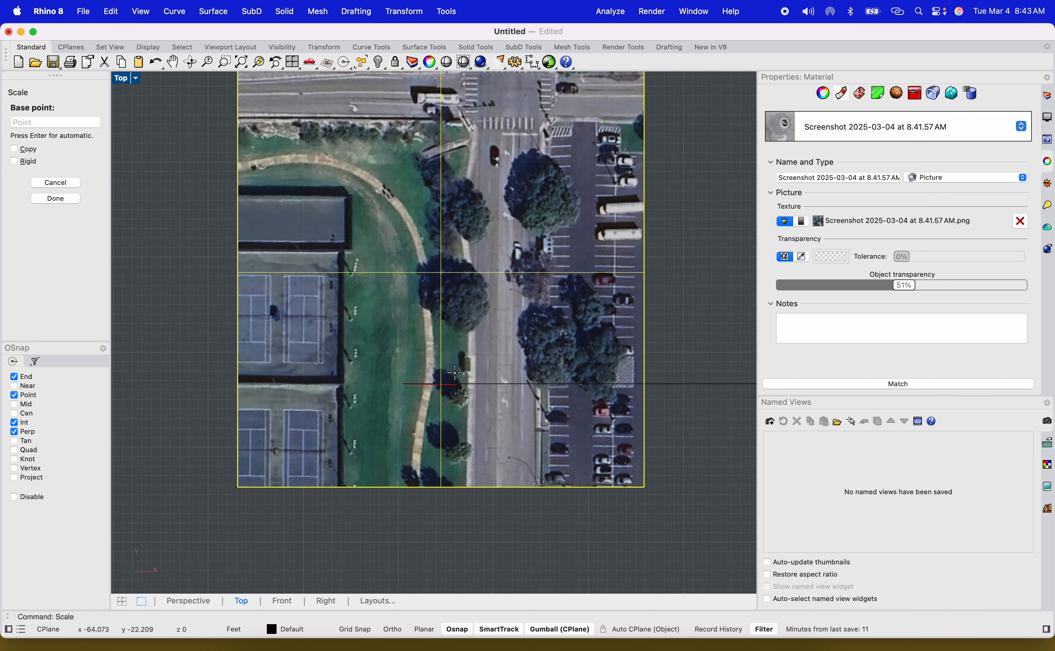
pyautogui.scroll(6, 408, 393)
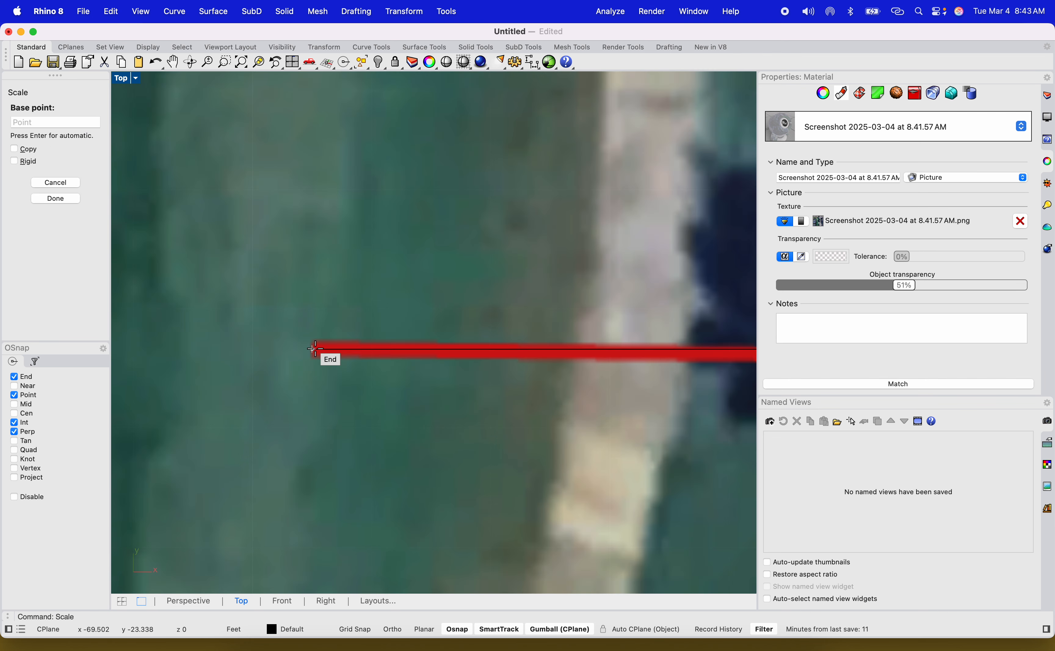
pyautogui.click(314, 349)
pyautogui.scroll(-8, 316, 353)
pyautogui.scroll(8, 574, 377)
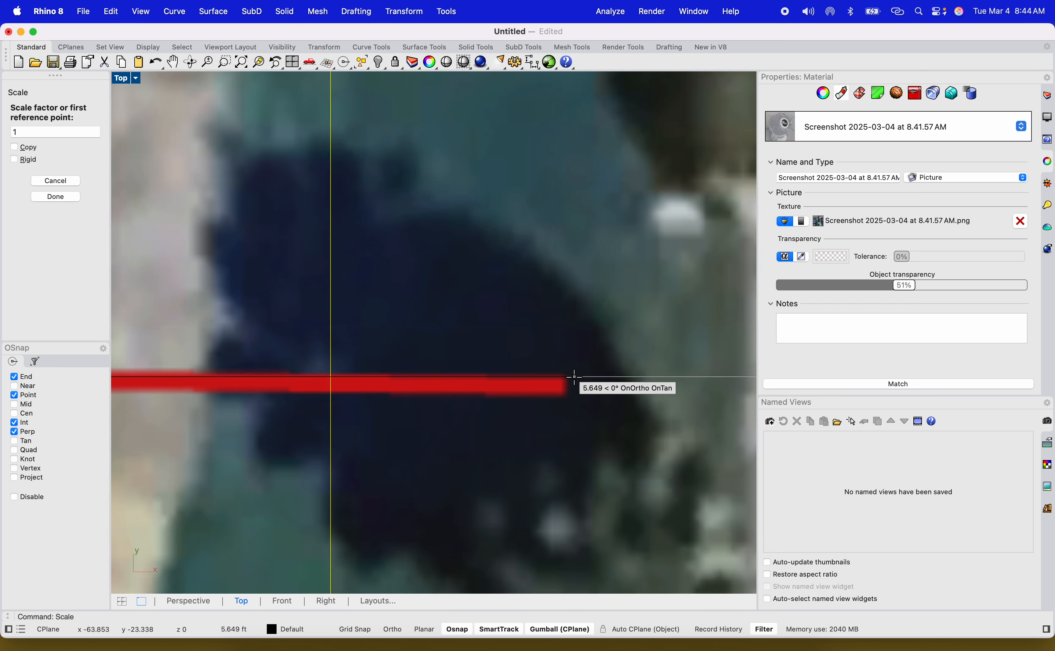
pyautogui.scroll(5, 574, 376)
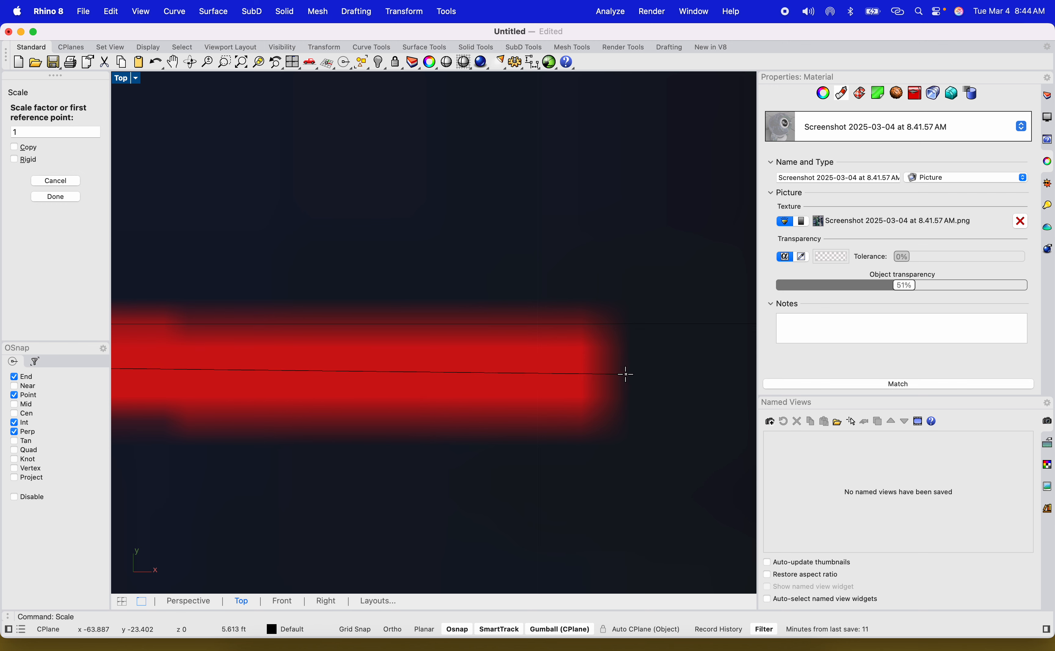
pyautogui.click(583, 324)
pyautogui.scroll(-10, 583, 324)
pyautogui.scroll(6, 583, 325)
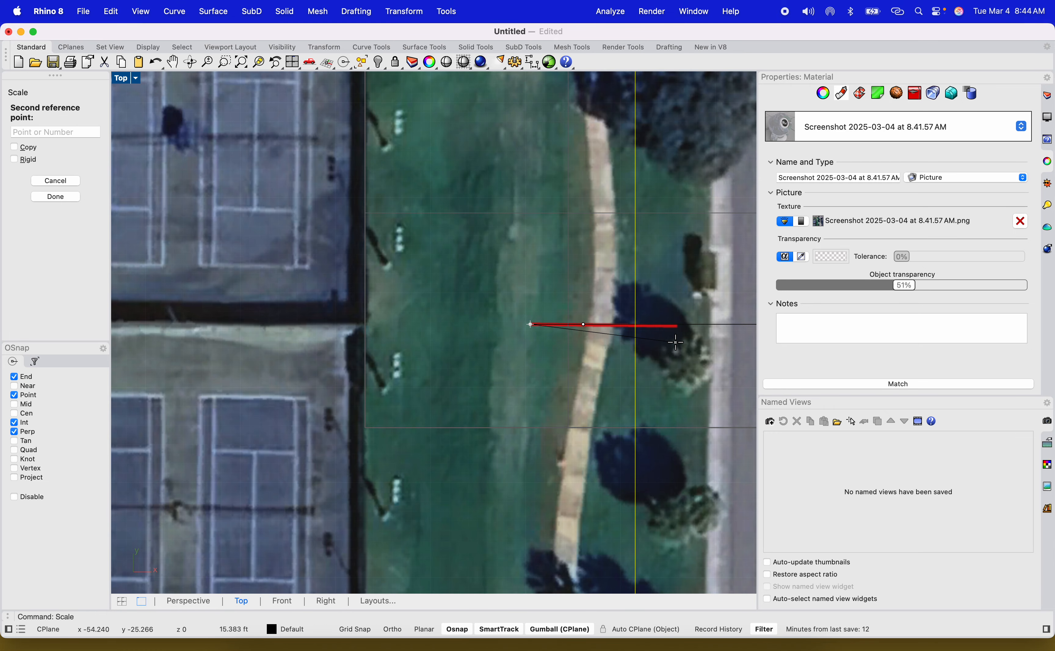
pyautogui.scroll(-5, 675, 342)
pyautogui.scroll(8, 589, 337)
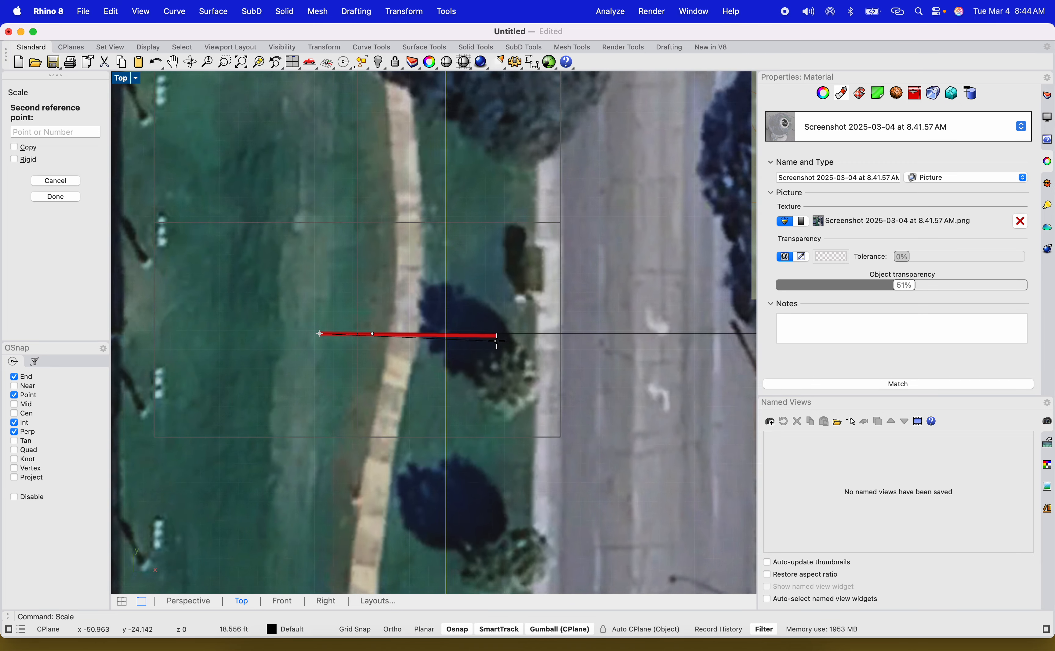
pyautogui.scroll(2, 563, 341)
pyautogui.scroll(-6, 573, 360)
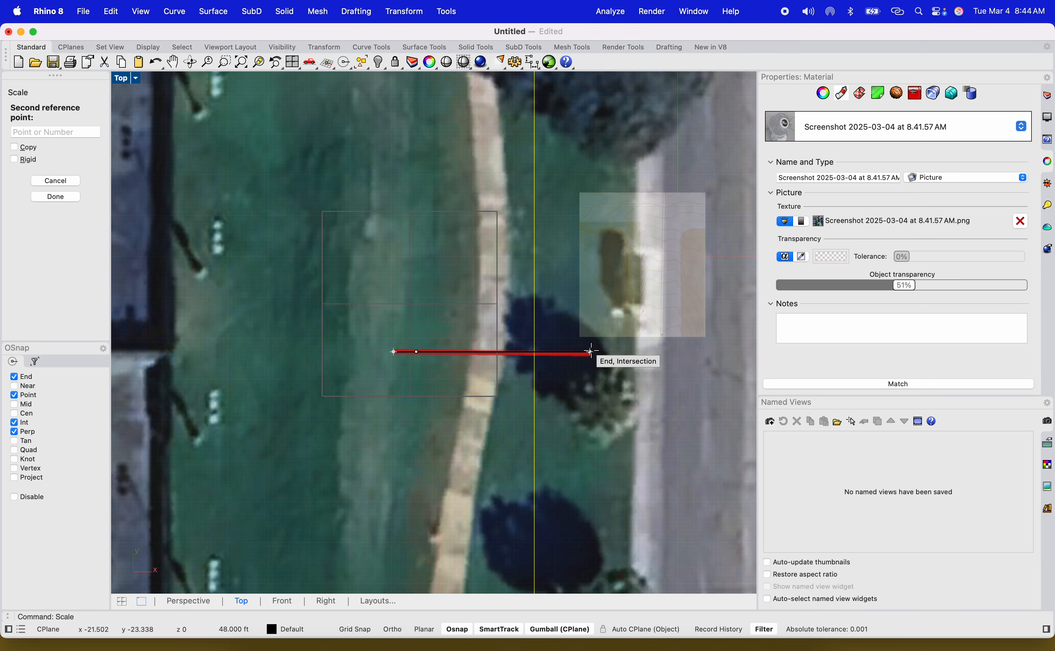
pyautogui.click(591, 351)
pyautogui.scroll(-6, 455, 372)
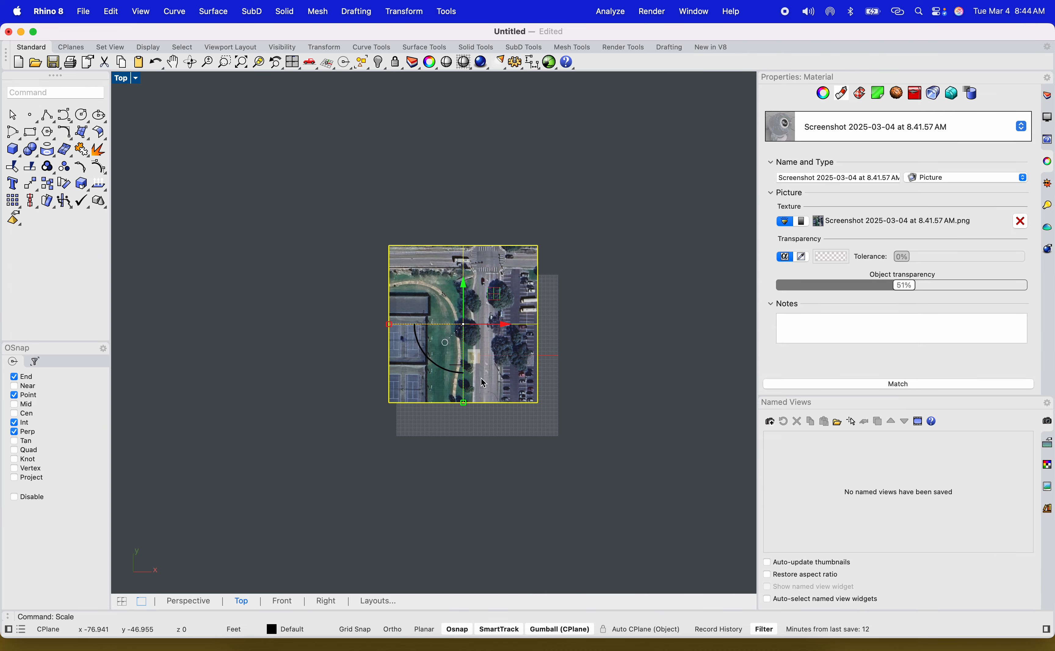
# Step: Move the scaled aerial picture west, clear of the contour map, and return the viewport to the Top view
pyautogui.scroll(3, 484, 383)
pyautogui.moveTo(532, 350); pyautogui.dragTo(358, 361)
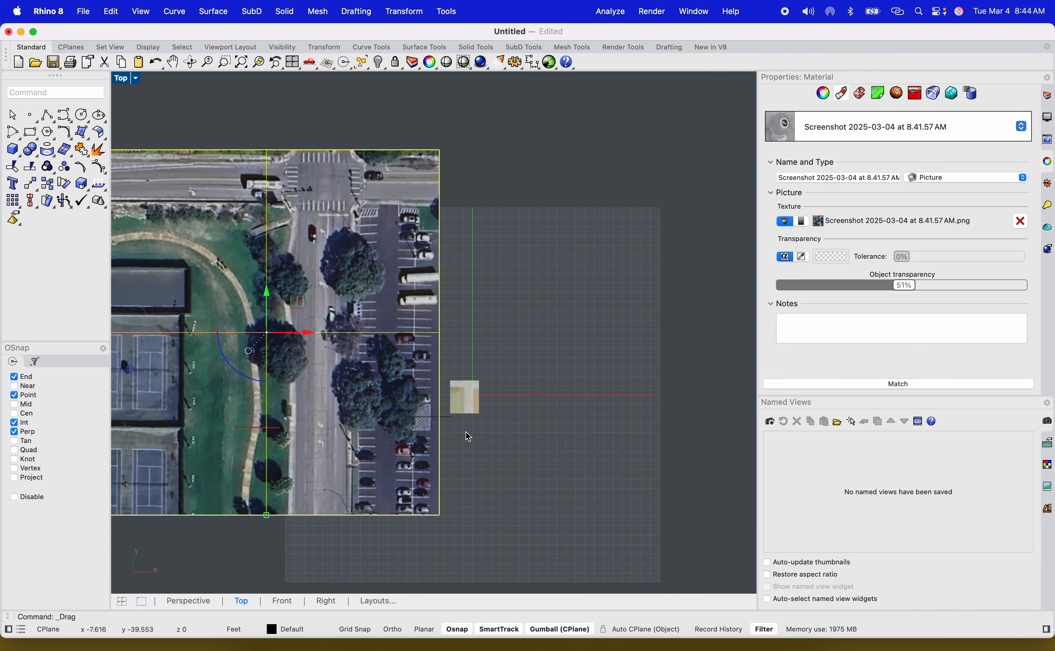
pyautogui.keyDown('ctrl'); pyautogui.keyDown('shift'); pyautogui.moveTo(468, 436); pyautogui.dragTo(447, 390, button='right'); pyautogui.keyUp('shift'); pyautogui.keyUp('ctrl')
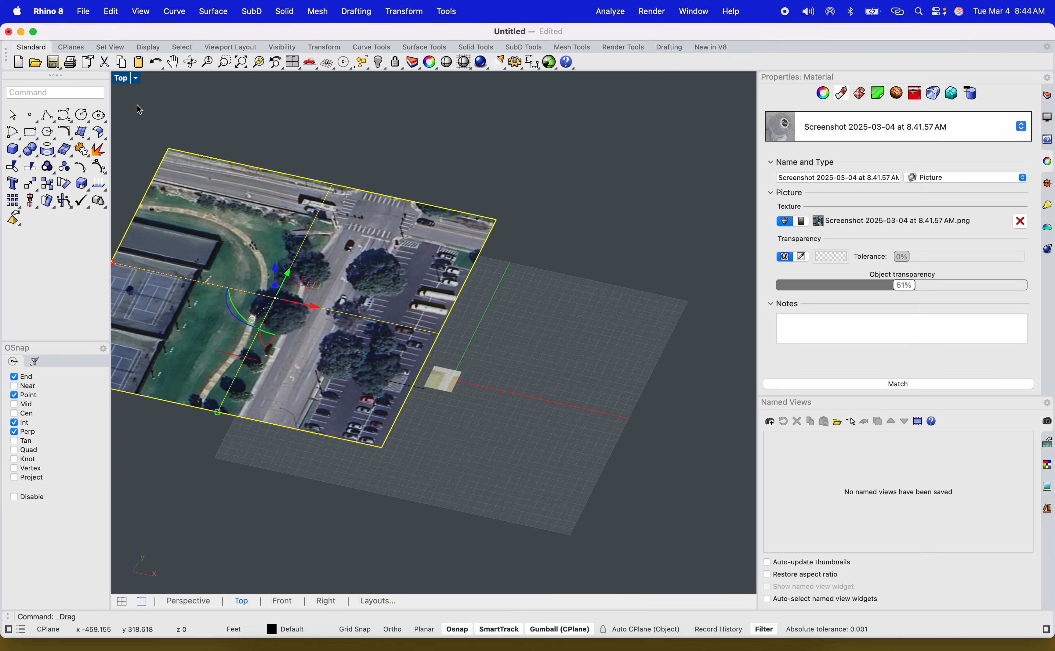
pyautogui.click(124, 85)
pyautogui.moveTo(189, 368)
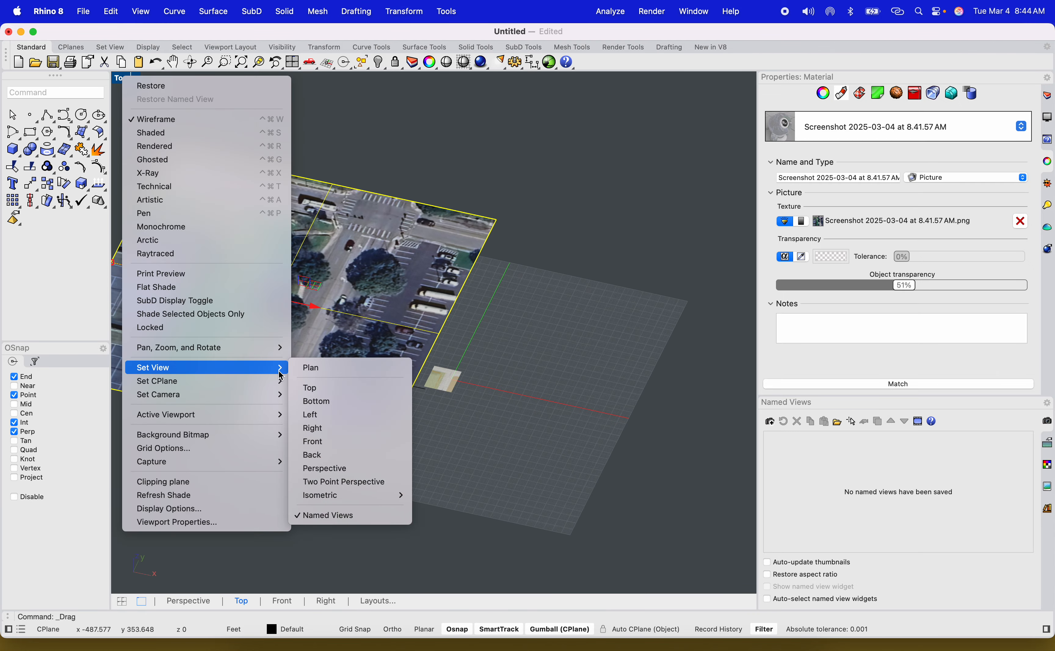
pyautogui.click(309, 388)
pyautogui.click(497, 342)
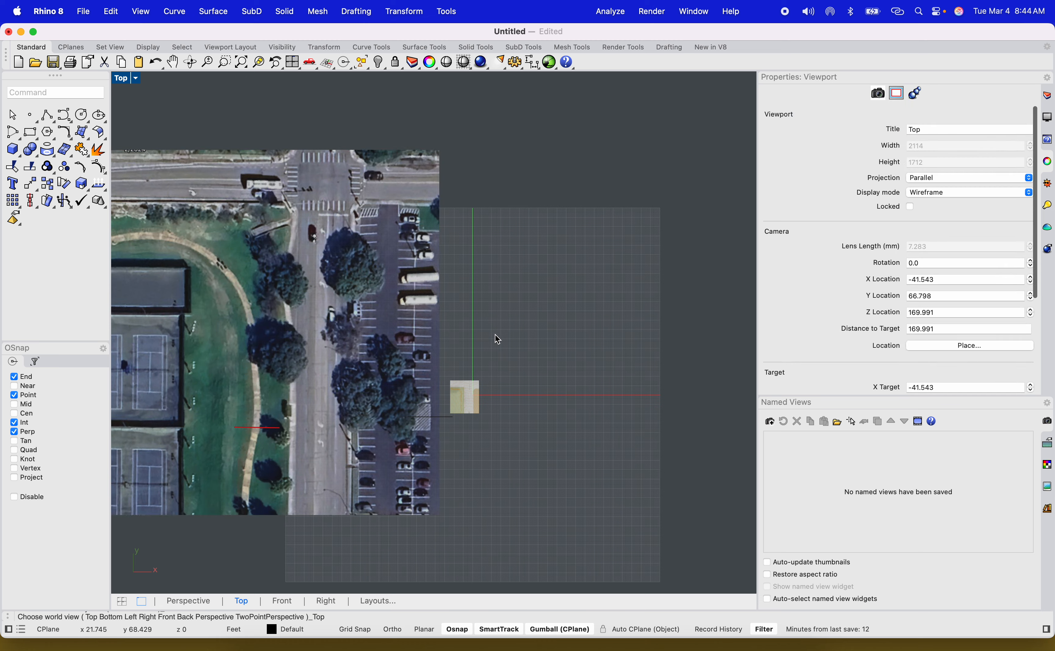
# Step: Move the contour map onto the aerial picture and scale it up uniformly to roughly the aerial picture's size
pyautogui.moveTo(496, 342); pyautogui.dragTo(599, 312, button='right')
pyautogui.scroll(10, 567, 360)
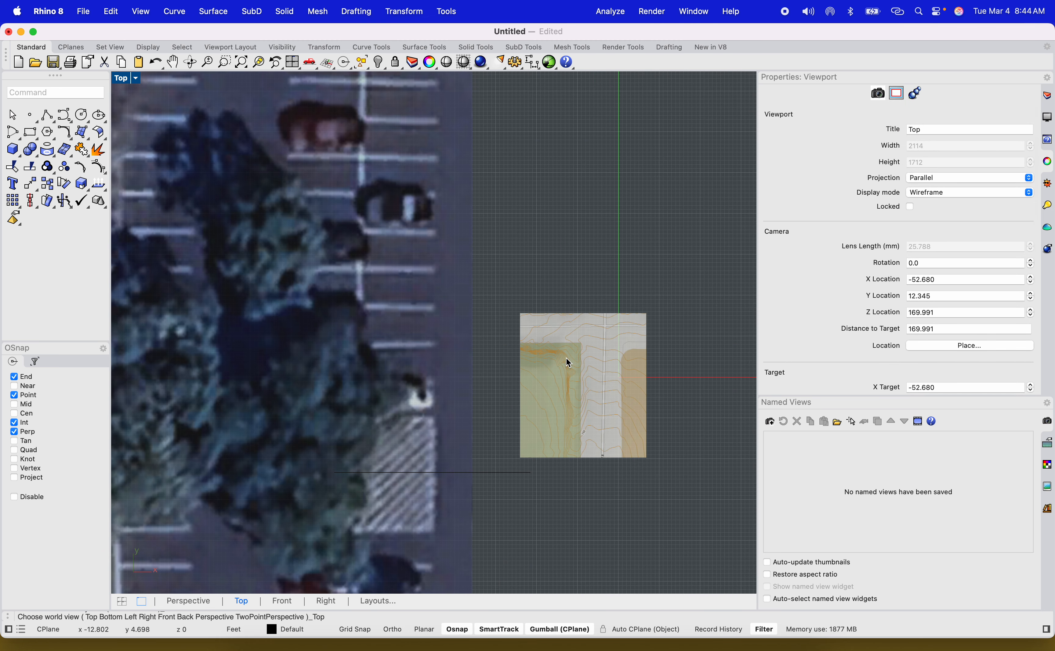
pyautogui.scroll(-10, 567, 378)
pyautogui.click(568, 380)
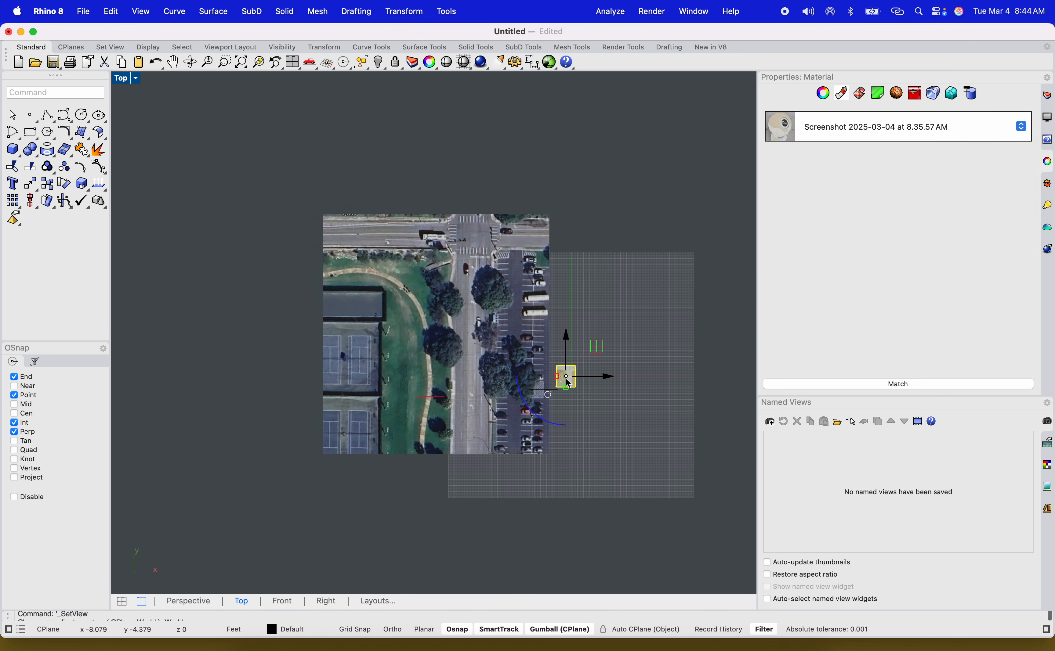
pyautogui.moveTo(572, 386); pyautogui.dragTo(559, 317)
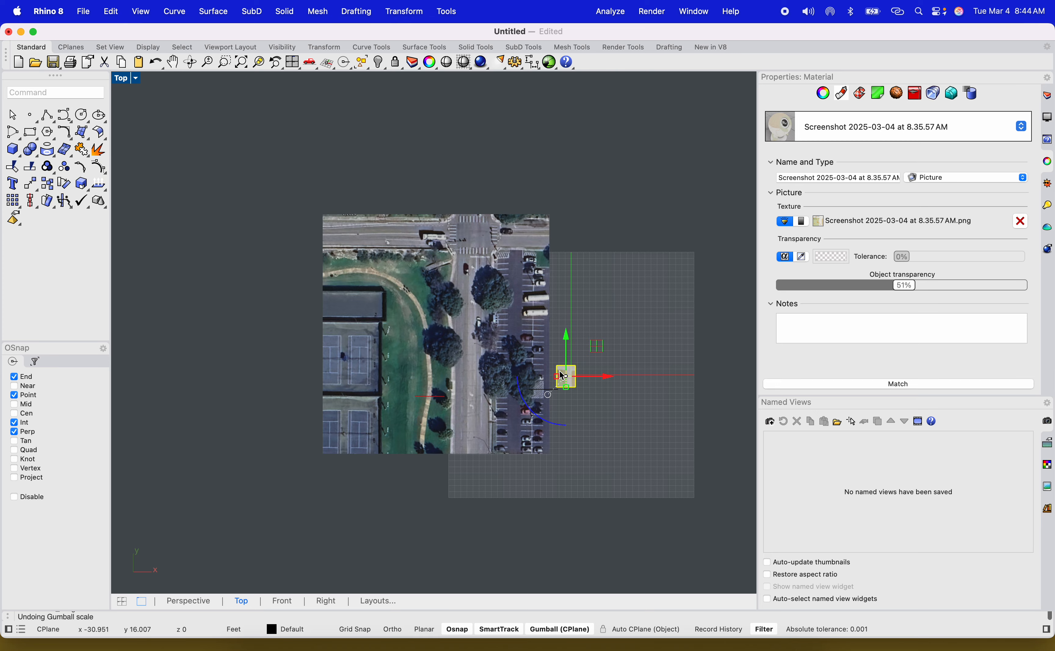
pyautogui.scroll(3, 578, 381)
pyautogui.moveTo(574, 382); pyautogui.dragTo(359, 479)
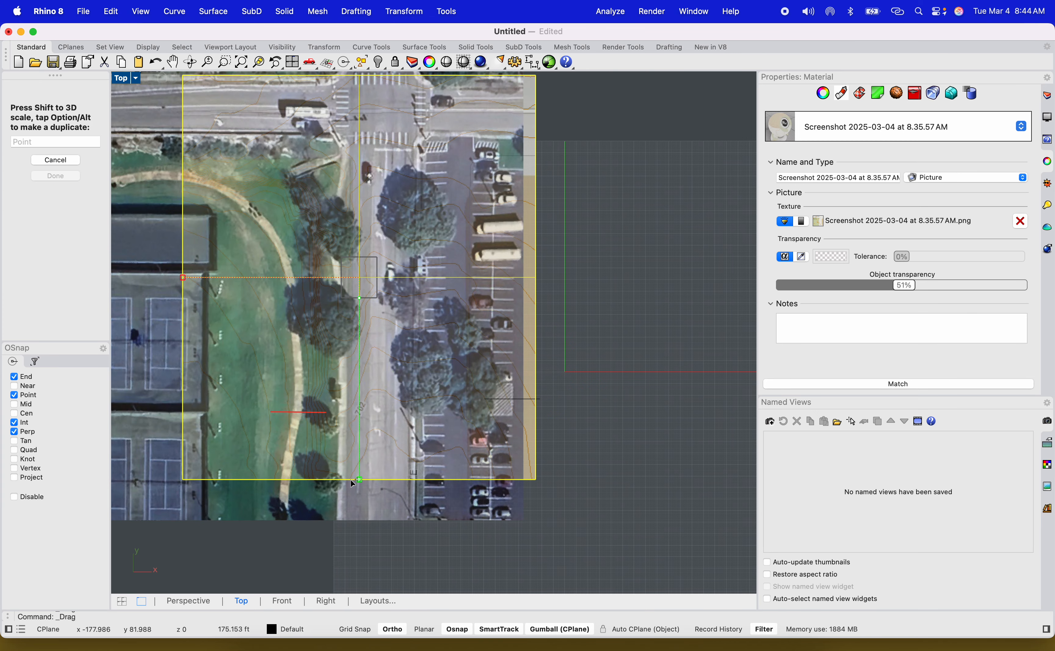
# Step: Try moving the contour map northwest over the aerial picture, undo that move and return to the Top view
pyautogui.moveTo(427, 337); pyautogui.dragTo(379, 302)
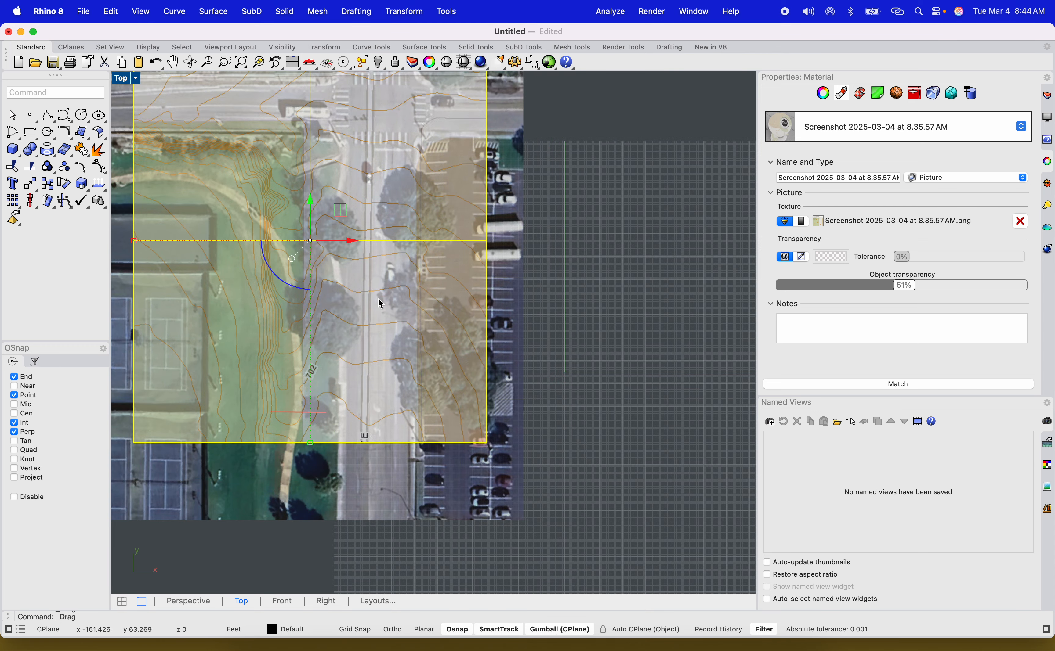
pyautogui.keyDown('ctrl'); pyautogui.keyDown('shift'); pyautogui.moveTo(578, 262); pyautogui.dragTo(612, 334, button='right'); pyautogui.keyUp('shift'); pyautogui.keyUp('ctrl')
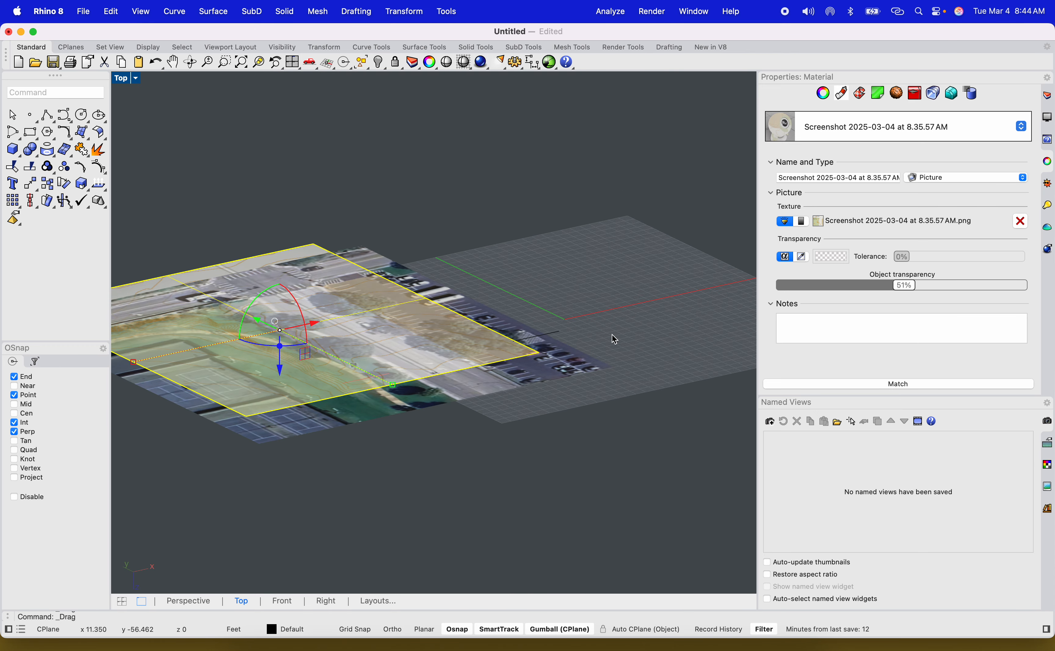
pyautogui.press('super+z')
pyautogui.click(133, 80)
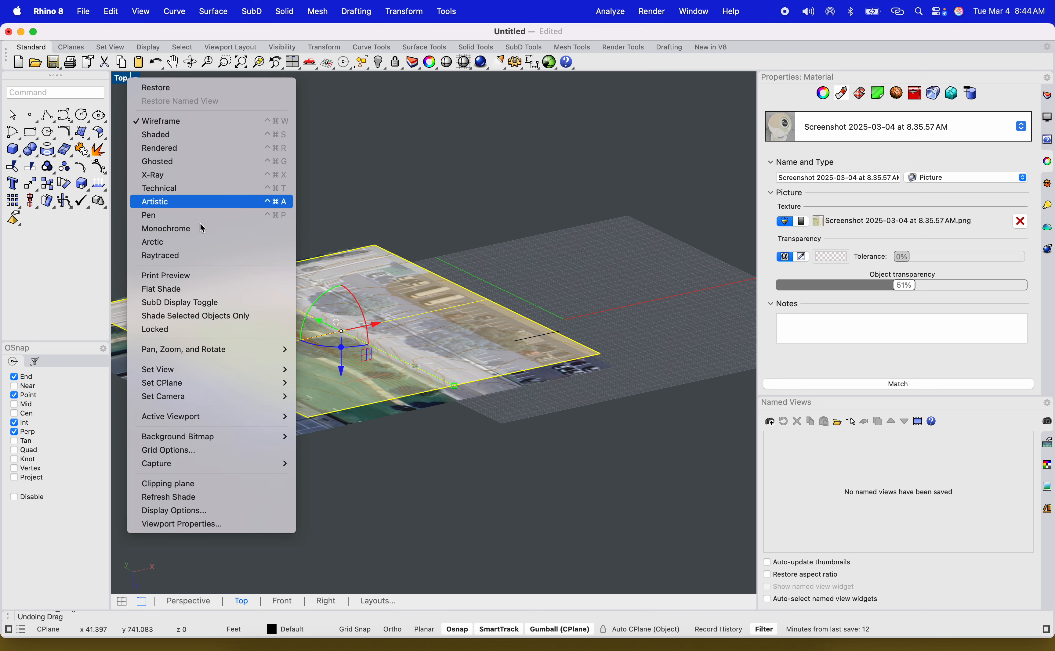
pyautogui.moveTo(219, 370)
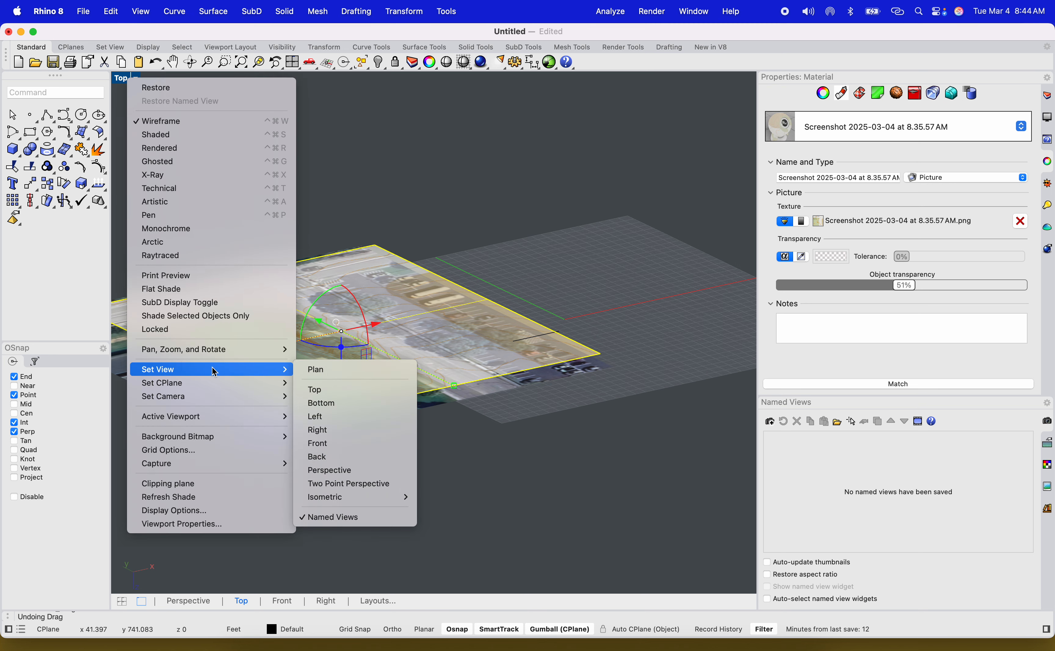
pyautogui.click(372, 393)
pyautogui.scroll(-3, 615, 336)
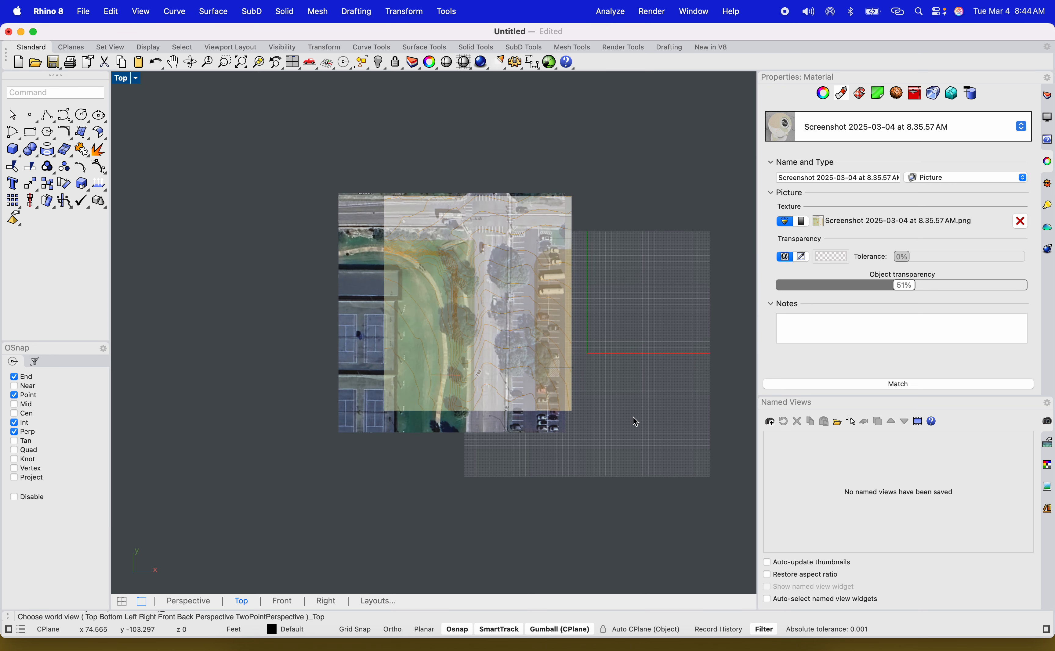
# Step: Try scaling the semi-transparent contour map up uniformly about its centre, past the aerial picture's edges
pyautogui.click(634, 422)
pyautogui.scroll(4, 520, 325)
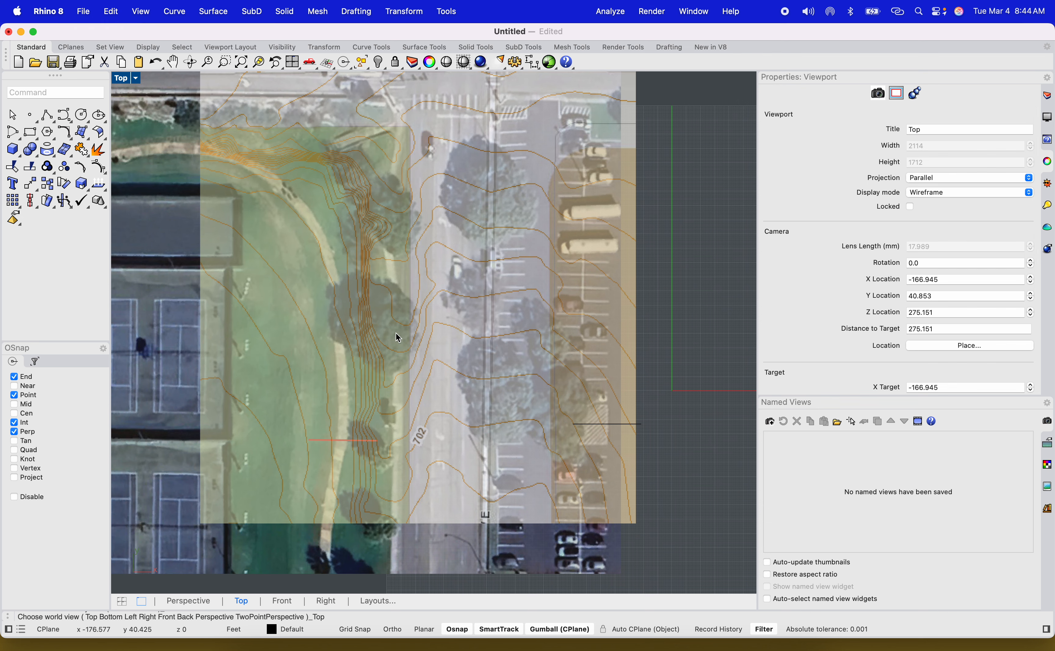
pyautogui.scroll(-3, 318, 305)
pyautogui.scroll(8, 279, 199)
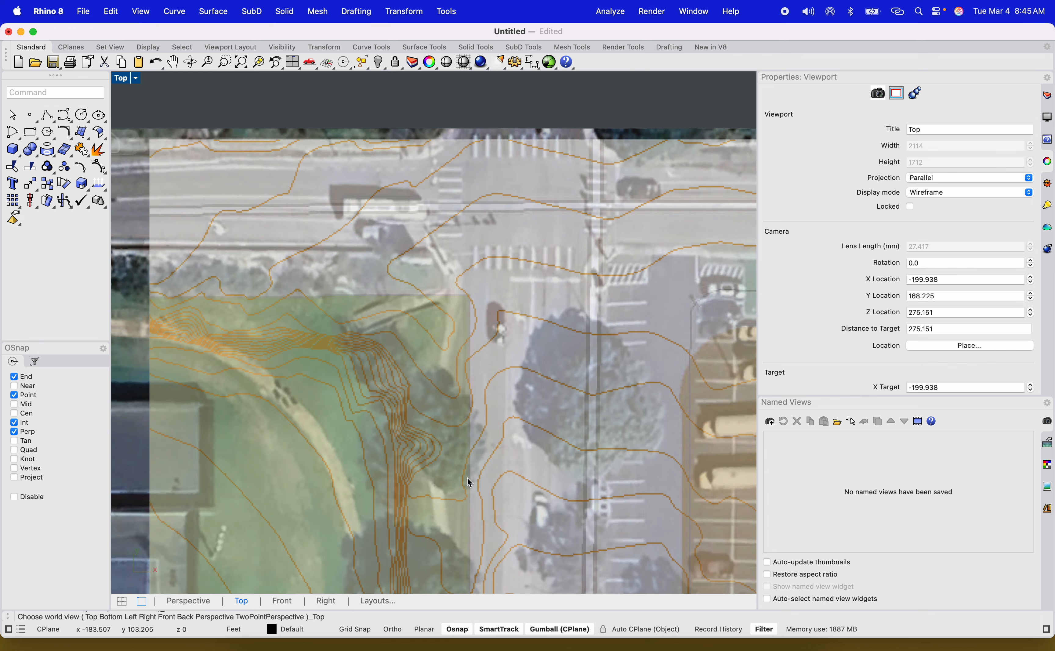
pyautogui.moveTo(467, 478); pyautogui.dragTo(469, 307, button='right')
pyautogui.scroll(-6, 470, 304)
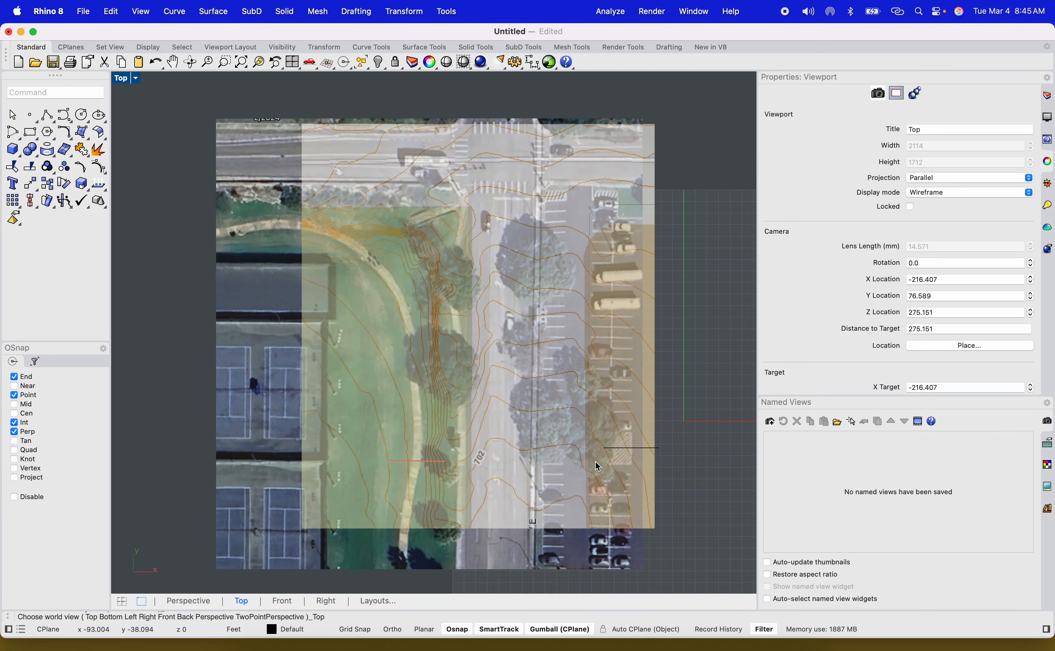
pyautogui.click(645, 449)
pyautogui.click(649, 479)
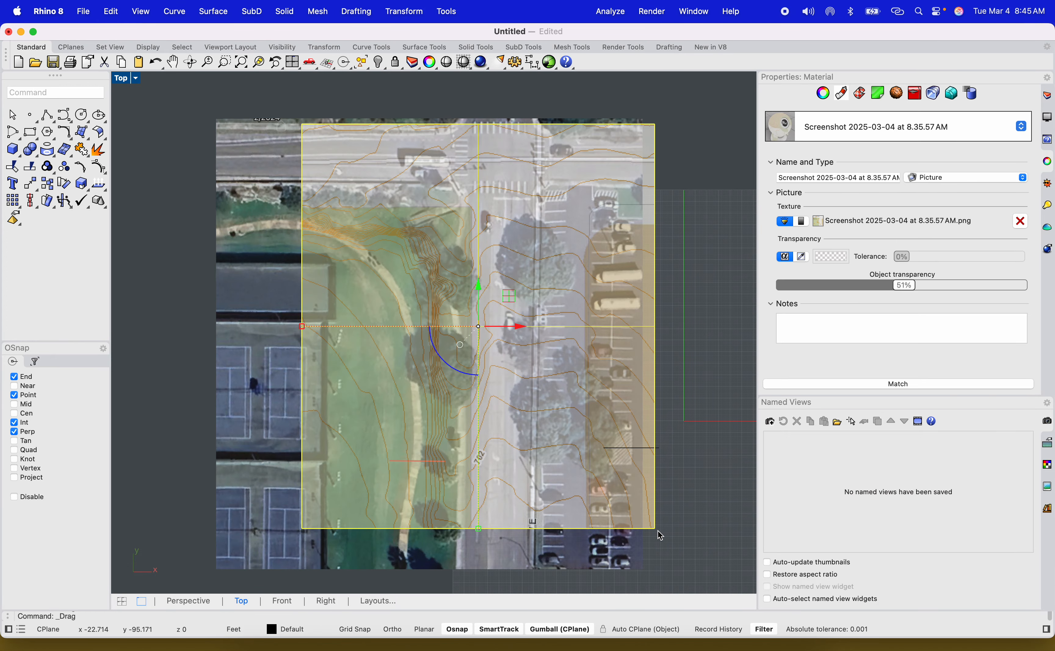
pyautogui.moveTo(479, 529); pyautogui.dragTo(478, 596)
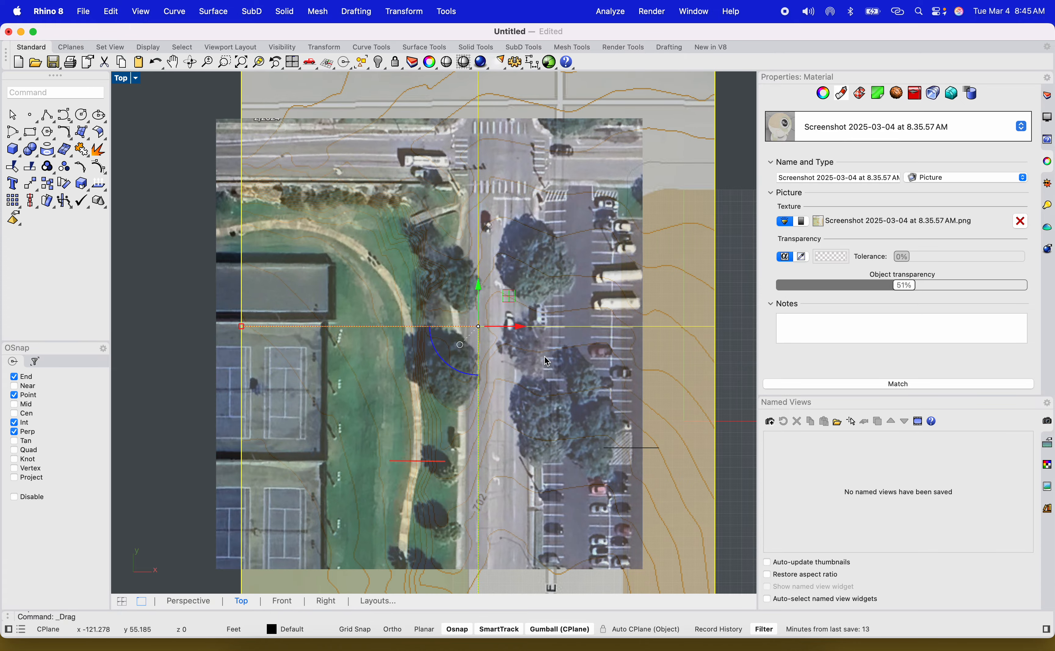
# Step: Move the contour map over the aerial picture and scale it down uniformly, fitting it within the aerial picture over the street and park
pyautogui.moveTo(684, 400); pyautogui.dragTo(706, 391)
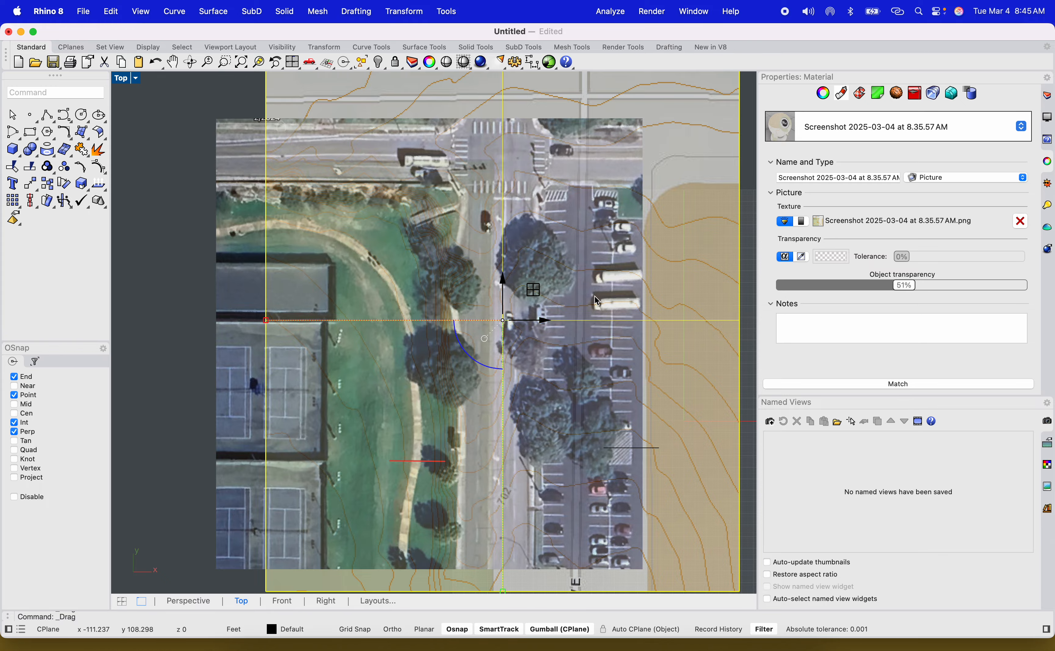
pyautogui.moveTo(688, 297); pyautogui.dragTo(644, 321)
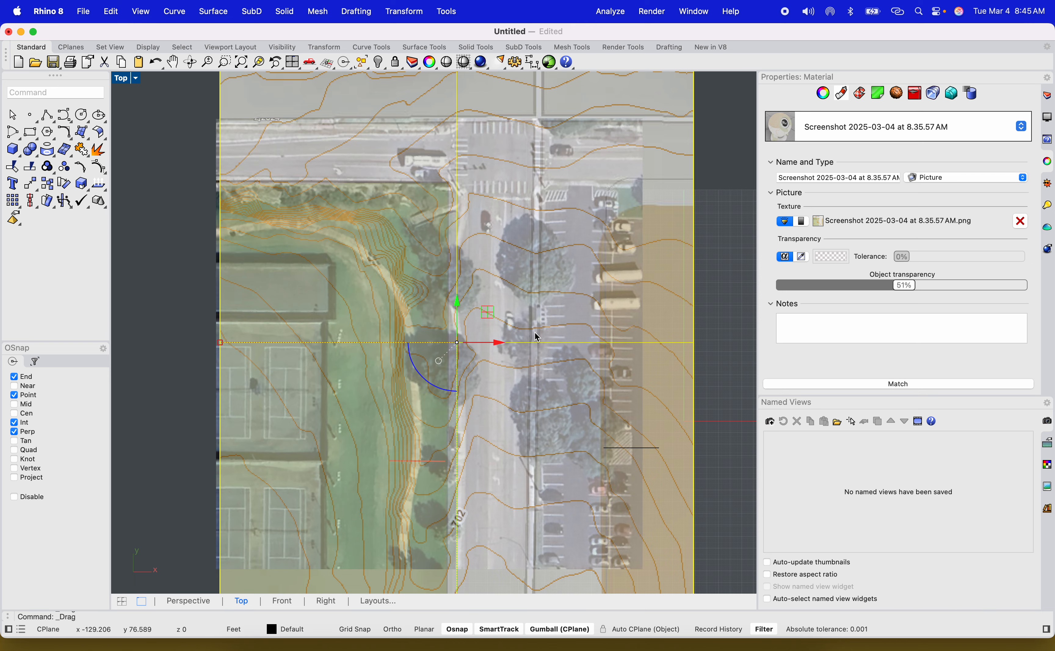
pyautogui.moveTo(224, 345); pyautogui.dragTo(367, 278)
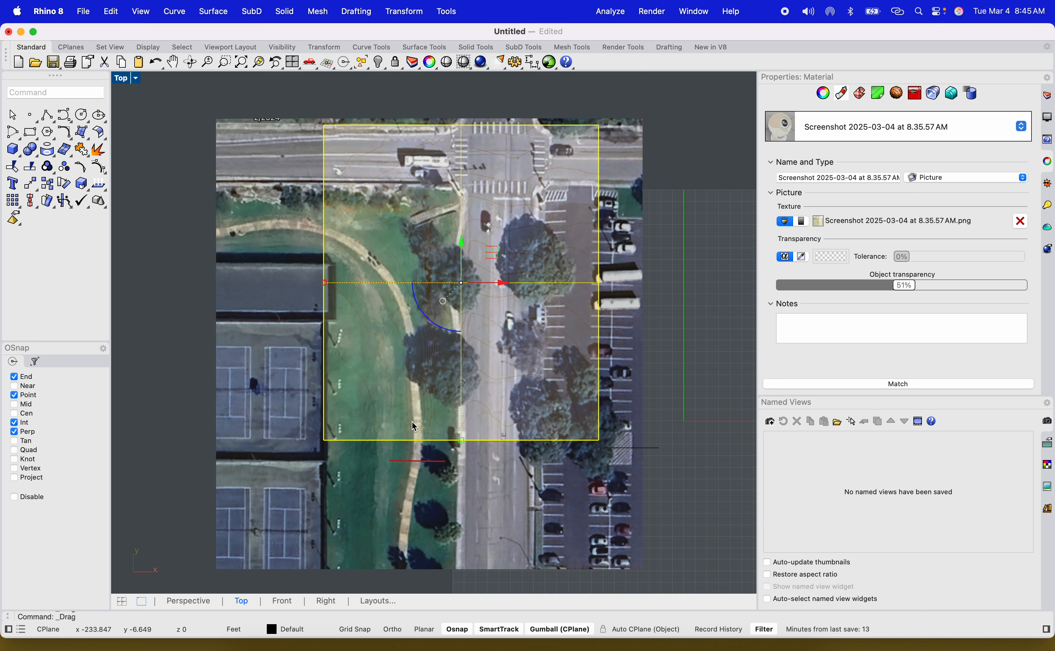
pyautogui.scroll(5, 452, 337)
pyautogui.scroll(-5, 390, 297)
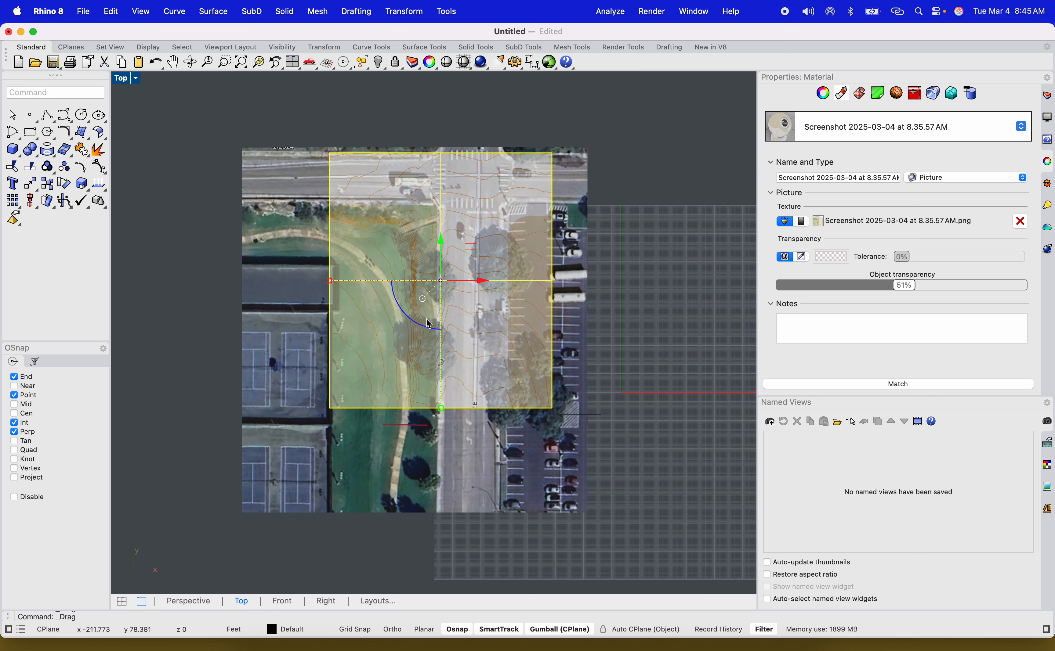
# Step: Draw a 48 by 48 ft rectangle on the empty grid just east of the aerial picture
pyautogui.click(671, 342)
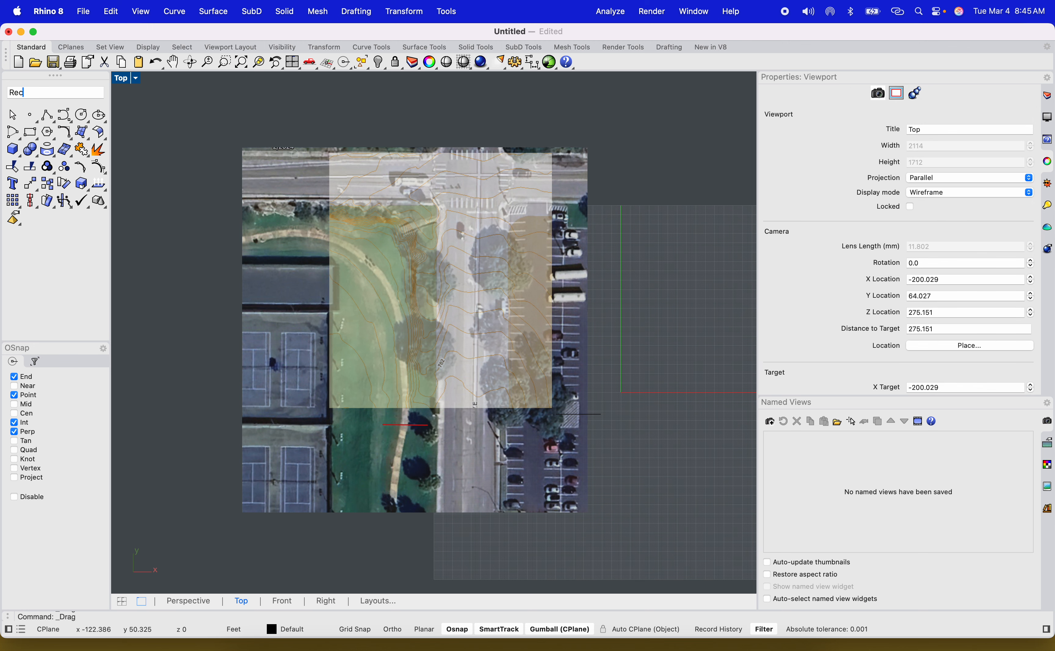
pyautogui.write('Rec')
pyautogui.press('Return')
pyautogui.click(633, 299)
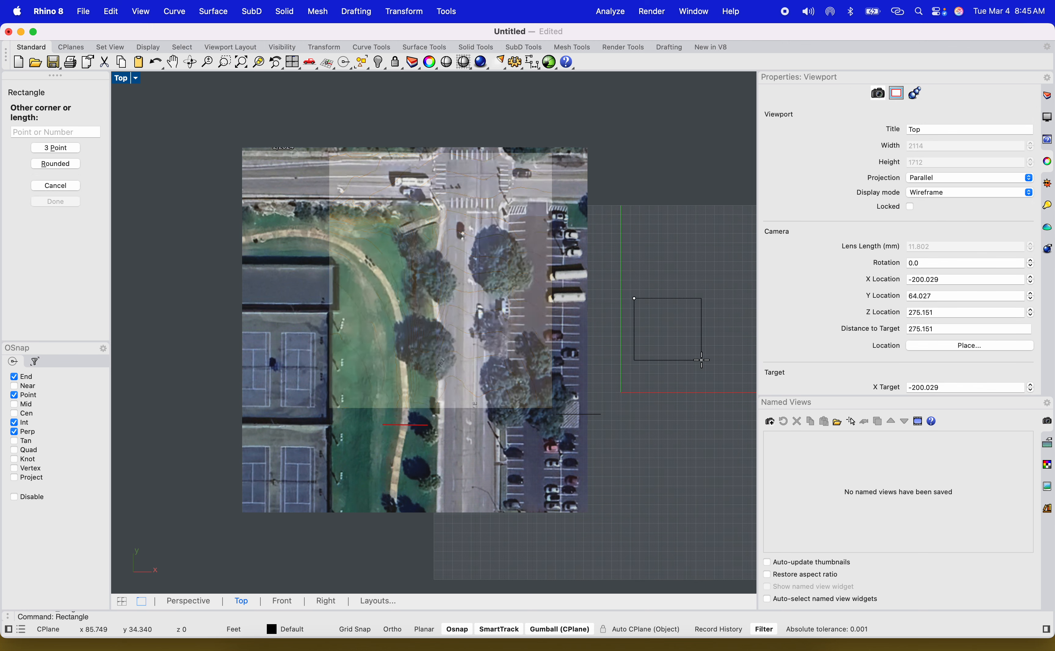
pyautogui.write('48')
pyautogui.press('Return')
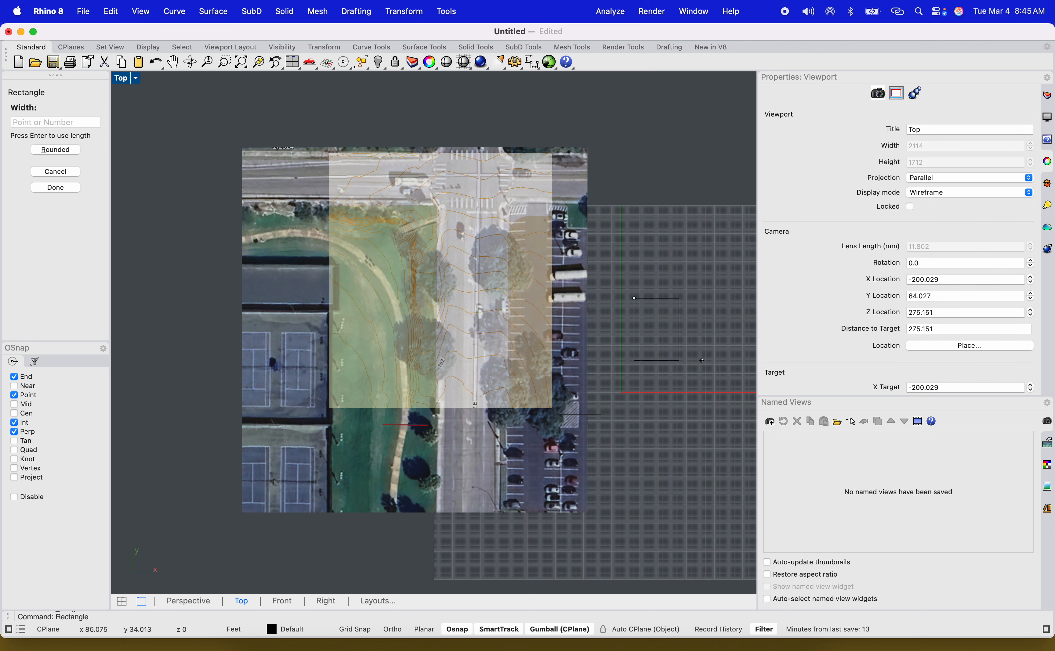
pyautogui.write('48')
pyautogui.press('Return')
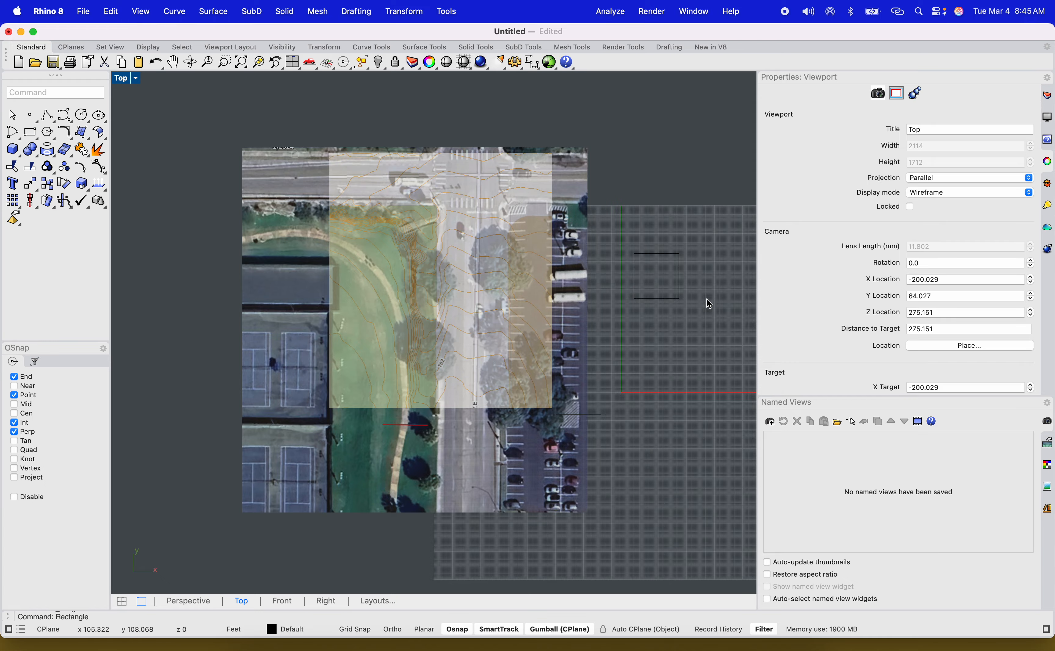
# Step: Move the 48 ft square onto the overlapping pictures, over the park path beside the street and just north of the red reference line
pyautogui.scroll(6, 673, 292)
pyautogui.click(669, 306)
pyautogui.moveTo(670, 304); pyautogui.dragTo(330, 467)
pyautogui.scroll(-8, 337, 361)
pyautogui.scroll(12, 259, 349)
pyautogui.scroll(-8, 312, 385)
pyautogui.scroll(10, 312, 384)
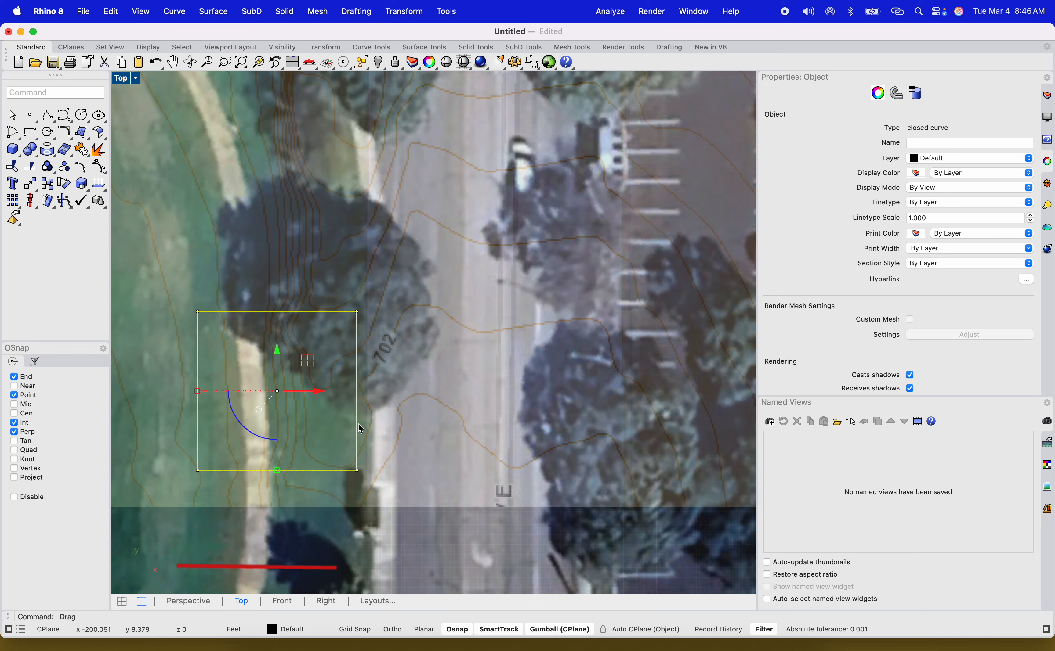
pyautogui.moveTo(358, 424); pyautogui.dragTo(375, 432)
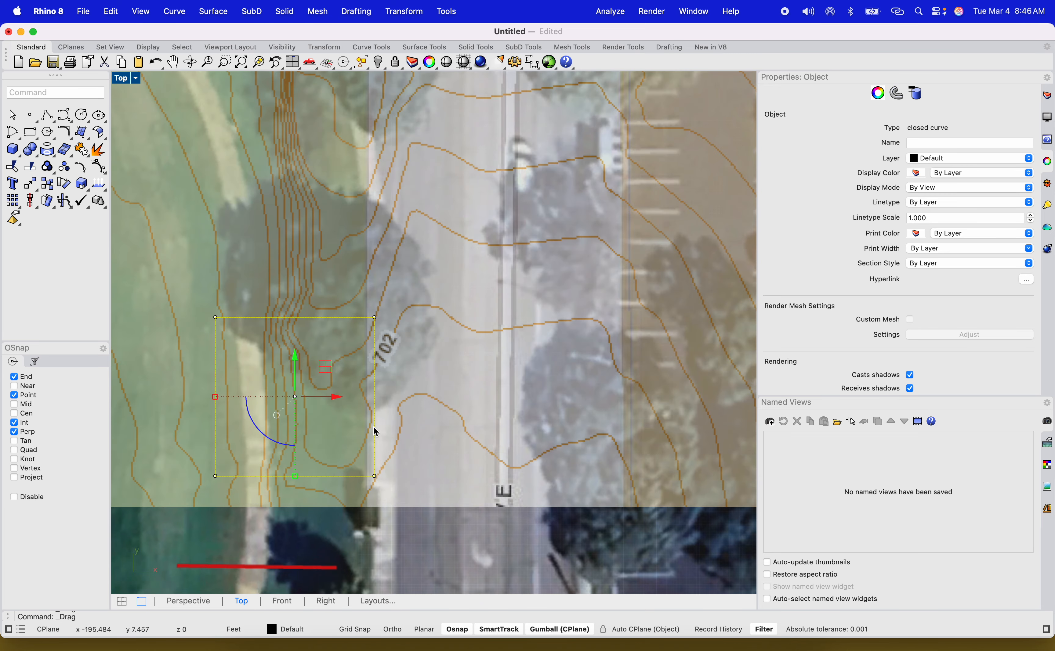
pyautogui.write('t')
pyautogui.scroll(-15, 383, 412)
pyautogui.click(529, 467)
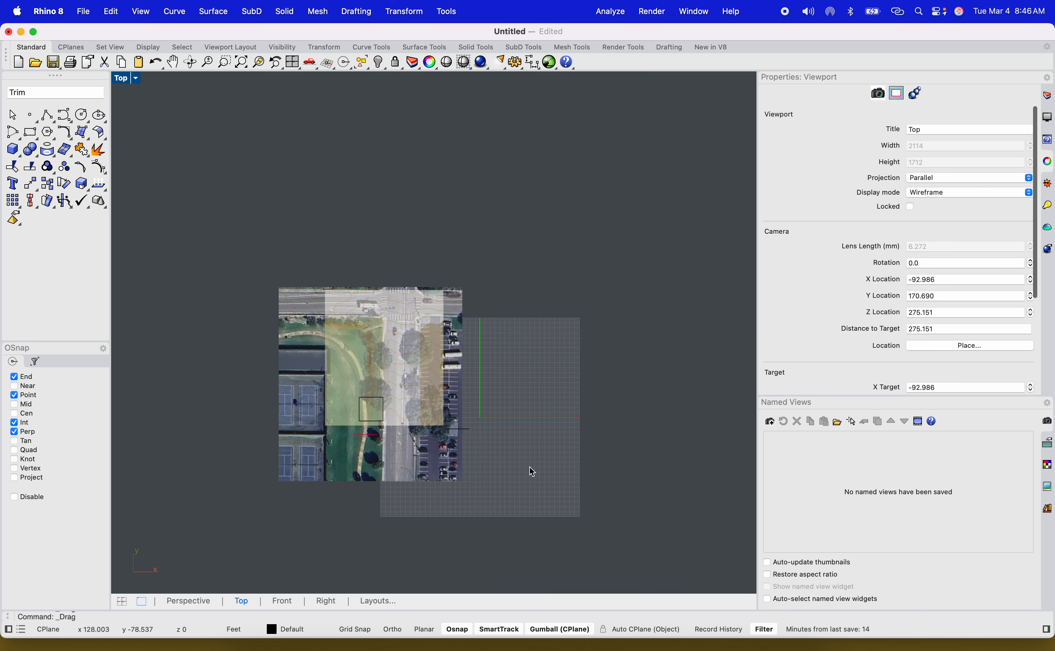
pyautogui.moveTo(531, 473); pyautogui.dragTo(243, 262)
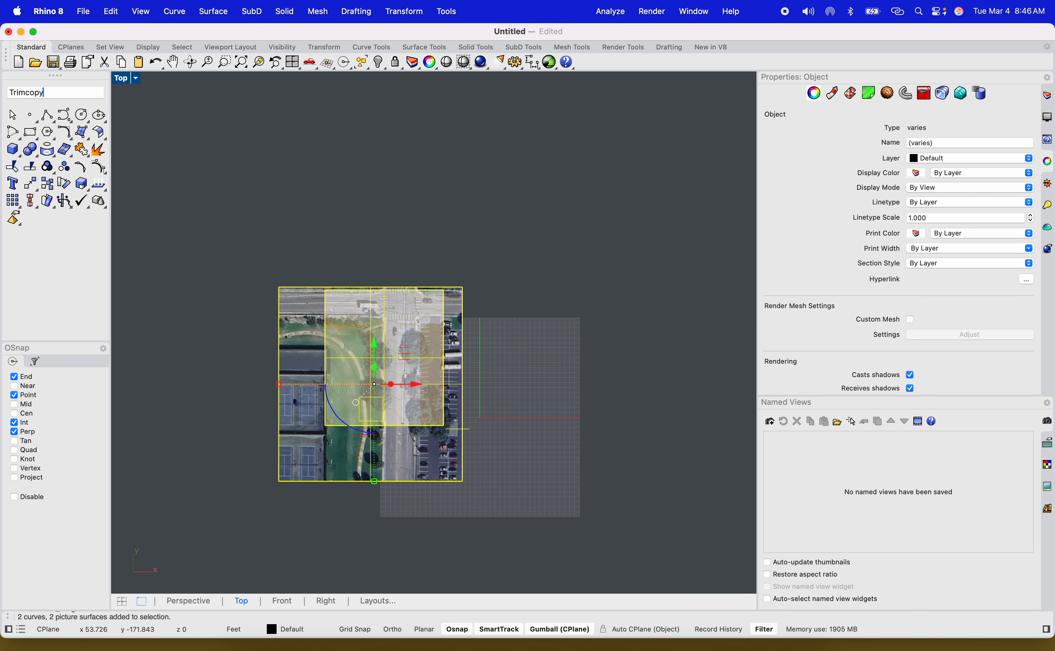
pyautogui.press('Return')
pyautogui.click(346, 257)
pyautogui.scroll(-4, 422, 277)
pyautogui.scroll(6, 395, 249)
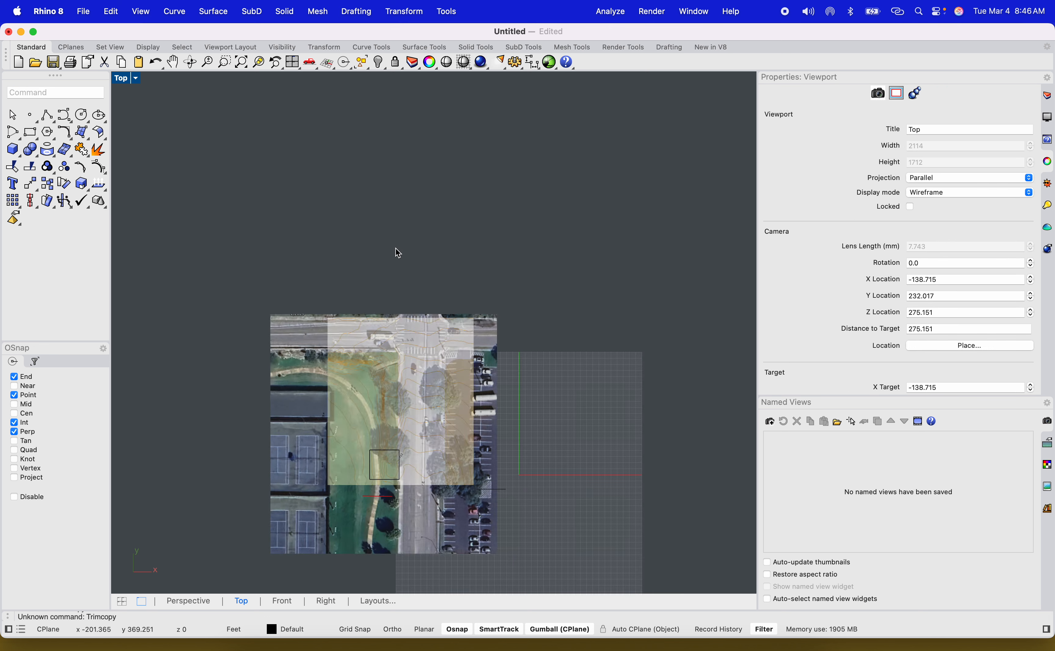
# Step: Copy both overlapping pictures with the 48 ft square and the reference line to the empty area directly south
pyautogui.scroll(1, 398, 253)
pyautogui.scroll(-5, 426, 306)
pyautogui.moveTo(487, 436); pyautogui.dragTo(308, 292)
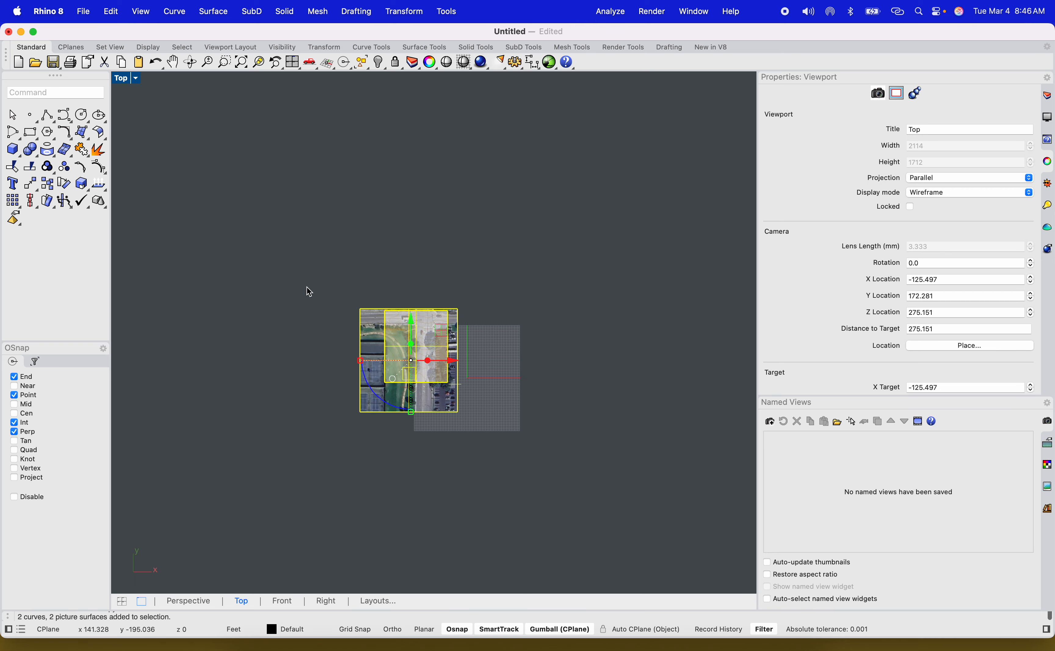
pyautogui.write('copy')
pyautogui.press('Return')
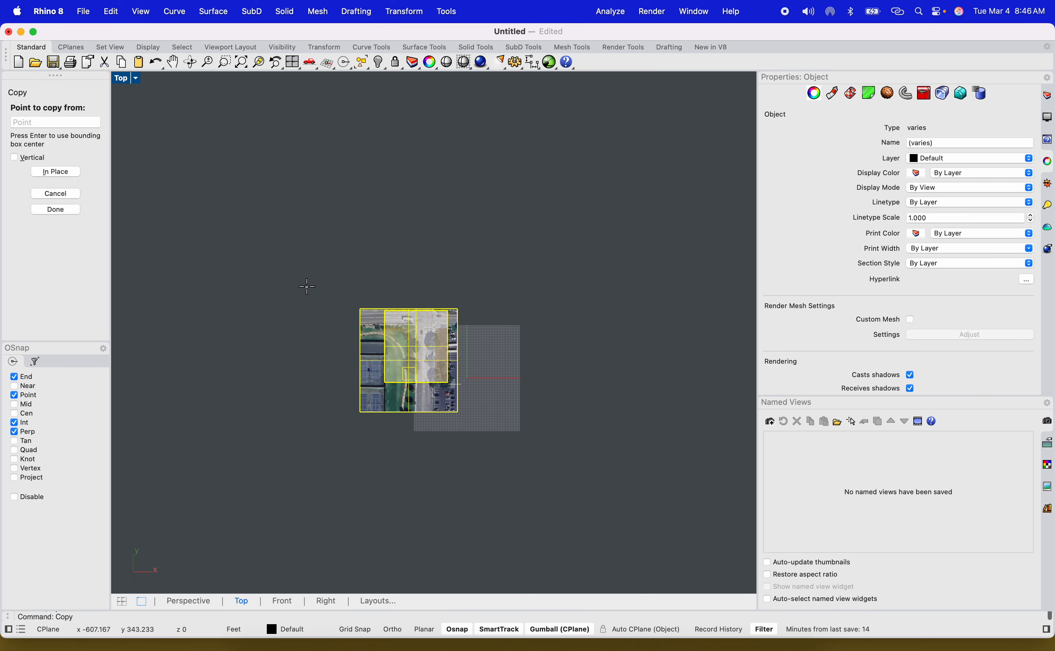
pyautogui.click(510, 338)
pyautogui.click(509, 487)
pyautogui.press('Return')
pyautogui.press('Escape')
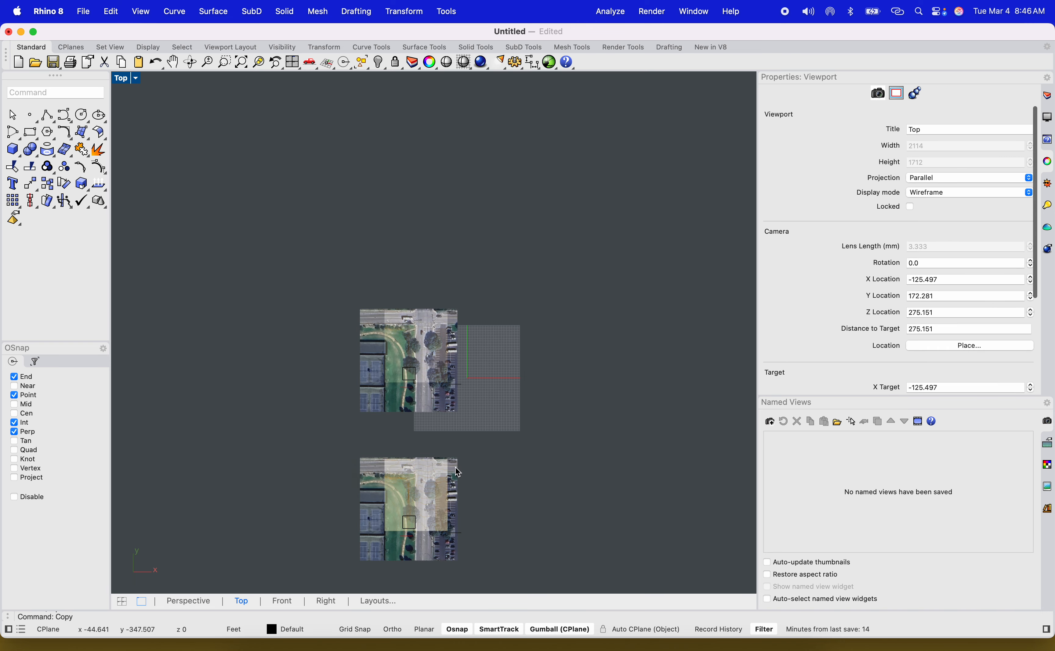
# Step: Trim the copied contour map and aerial picture to the 48 ft square, removing everything outside it
pyautogui.scroll(5, 458, 472)
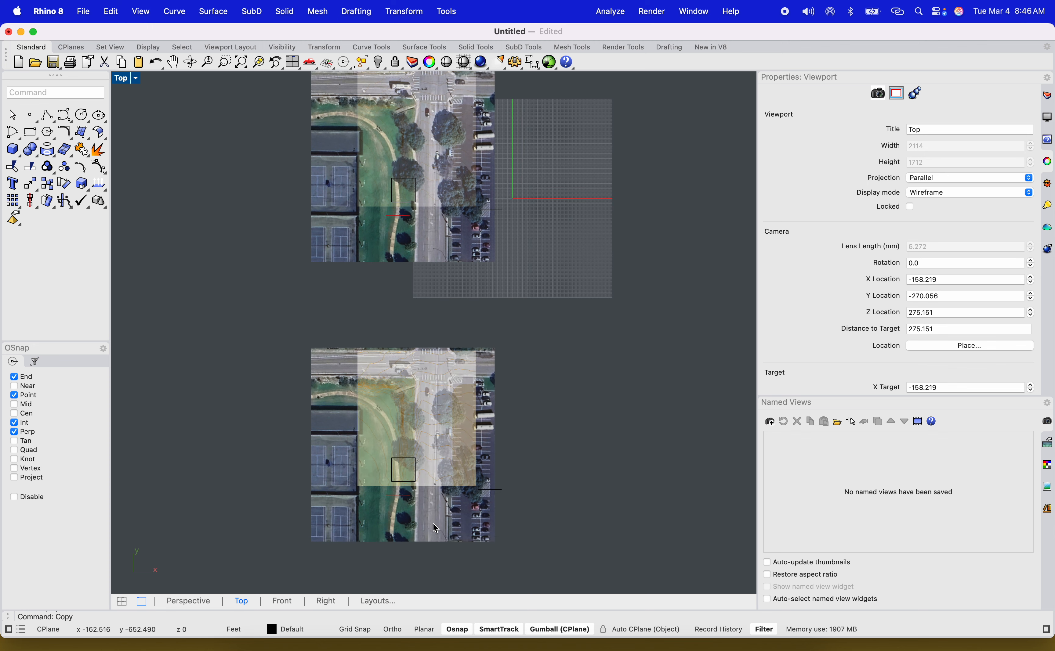
pyautogui.scroll(6, 493, 532)
pyautogui.moveTo(567, 537); pyautogui.dragTo(285, 407)
pyautogui.write('tr')
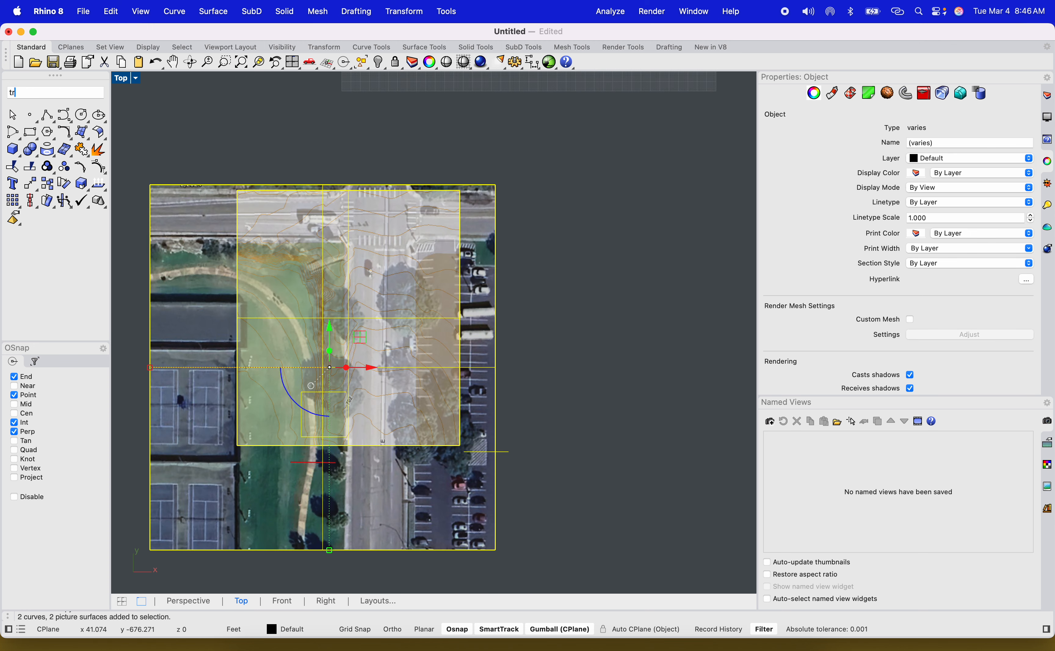
pyautogui.write('im')
pyautogui.press('Return')
pyautogui.moveTo(547, 519); pyautogui.dragTo(370, 289)
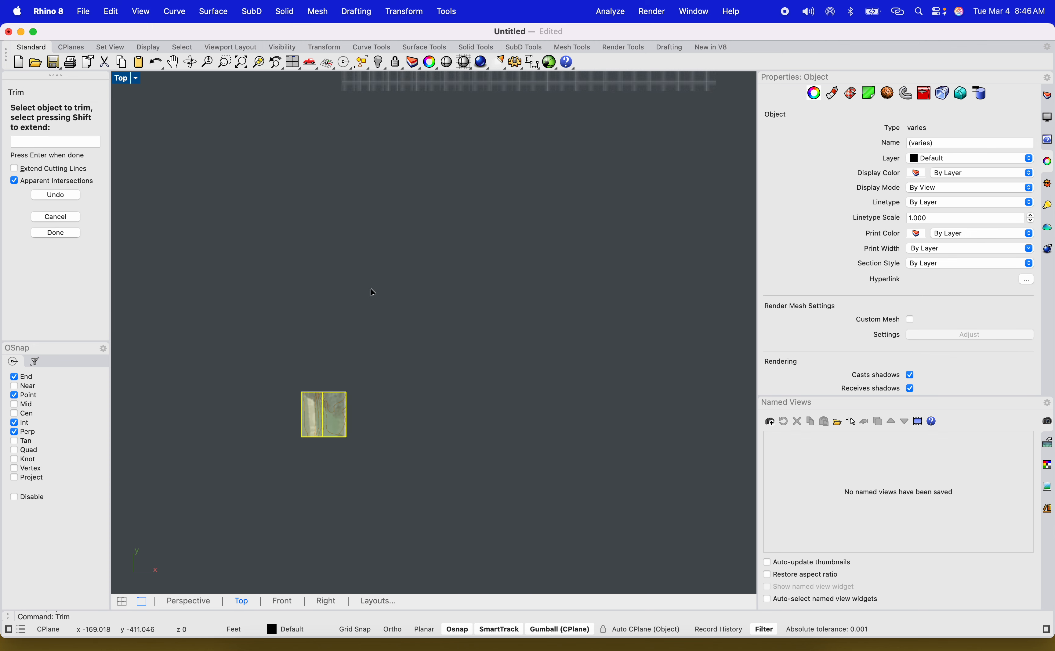
pyautogui.scroll(18, 322, 442)
pyautogui.press('Escape')
pyautogui.press('Escape')
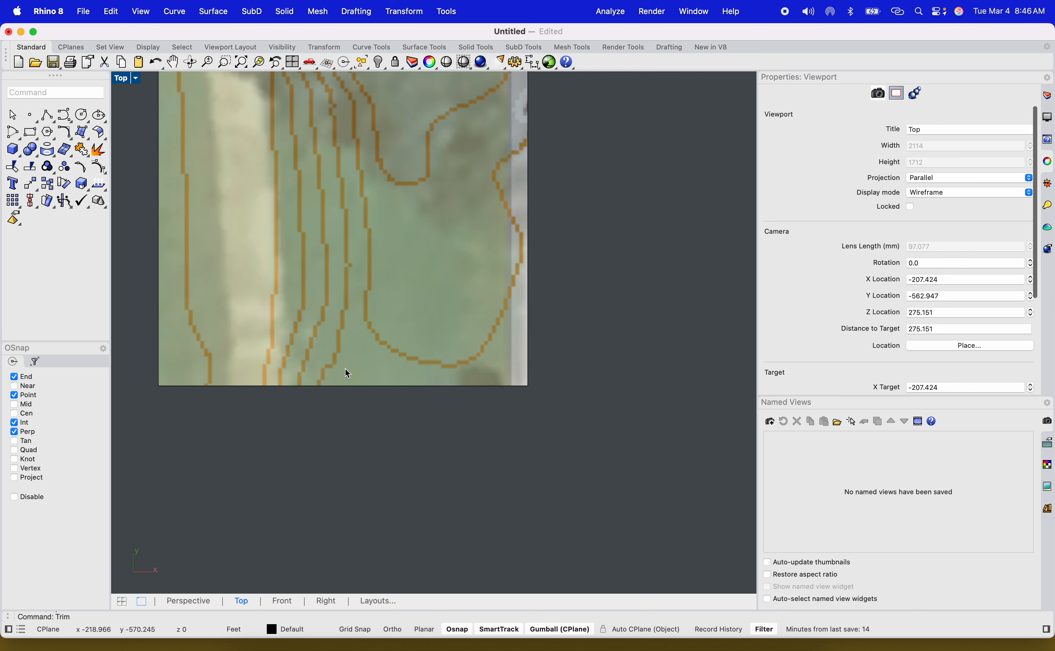
# Step: Select the trimmed contour map piece and move it west, beside the trimmed aerial piece
pyautogui.scroll(-6, 344, 322)
pyautogui.moveTo(344, 322); pyautogui.dragTo(408, 365, button='right')
pyautogui.scroll(5, 395, 240)
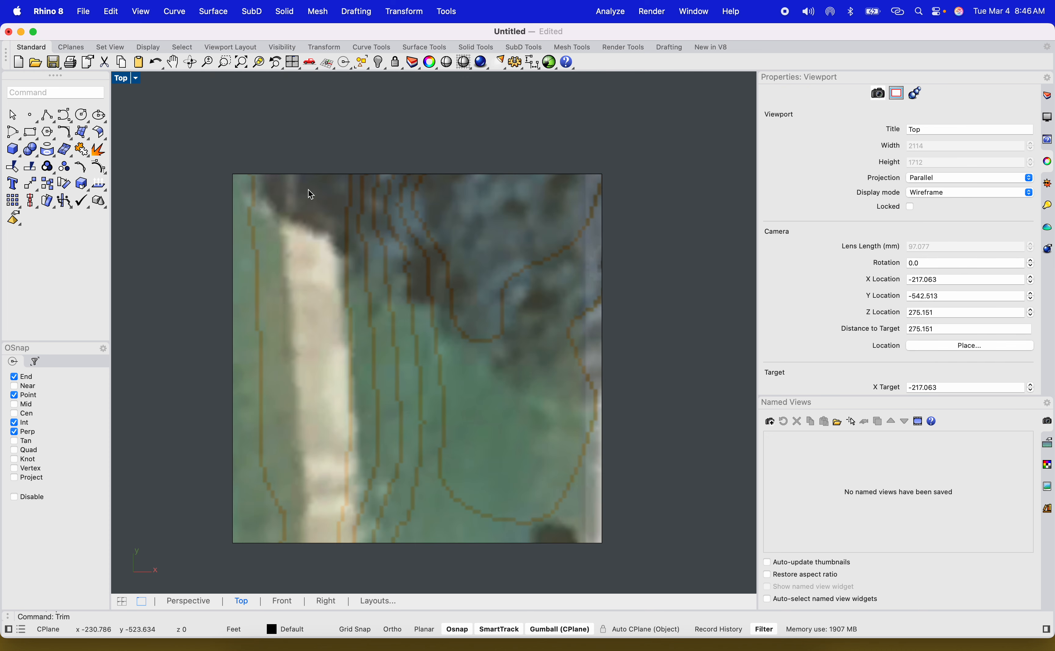
pyautogui.click(336, 303)
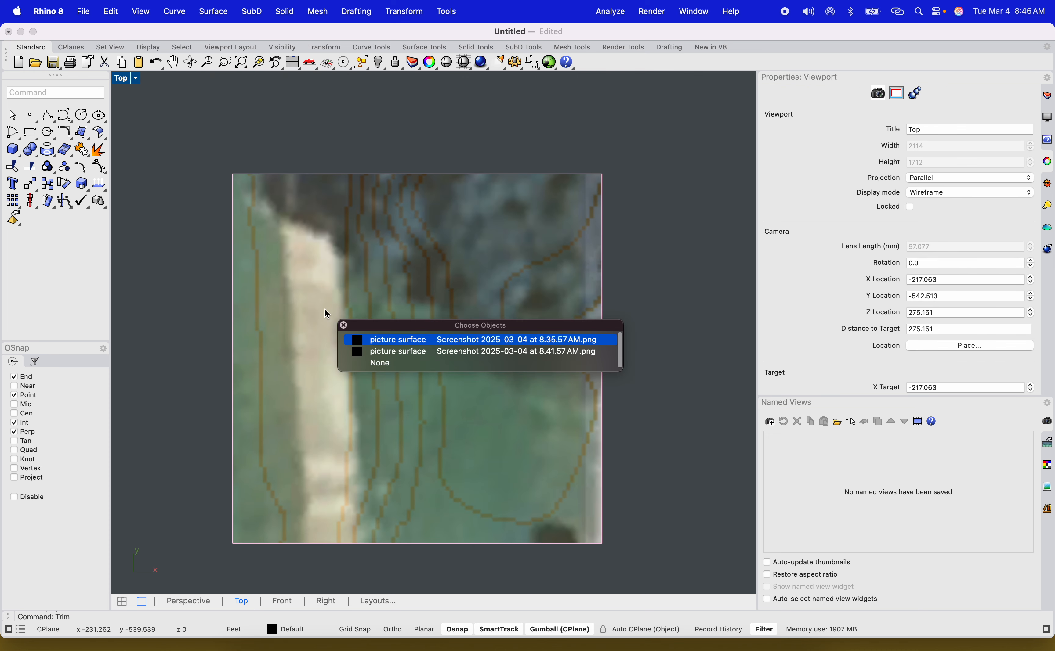
pyautogui.click(397, 339)
pyautogui.scroll(-8, 462, 362)
pyautogui.moveTo(478, 361); pyautogui.dragTo(292, 361)
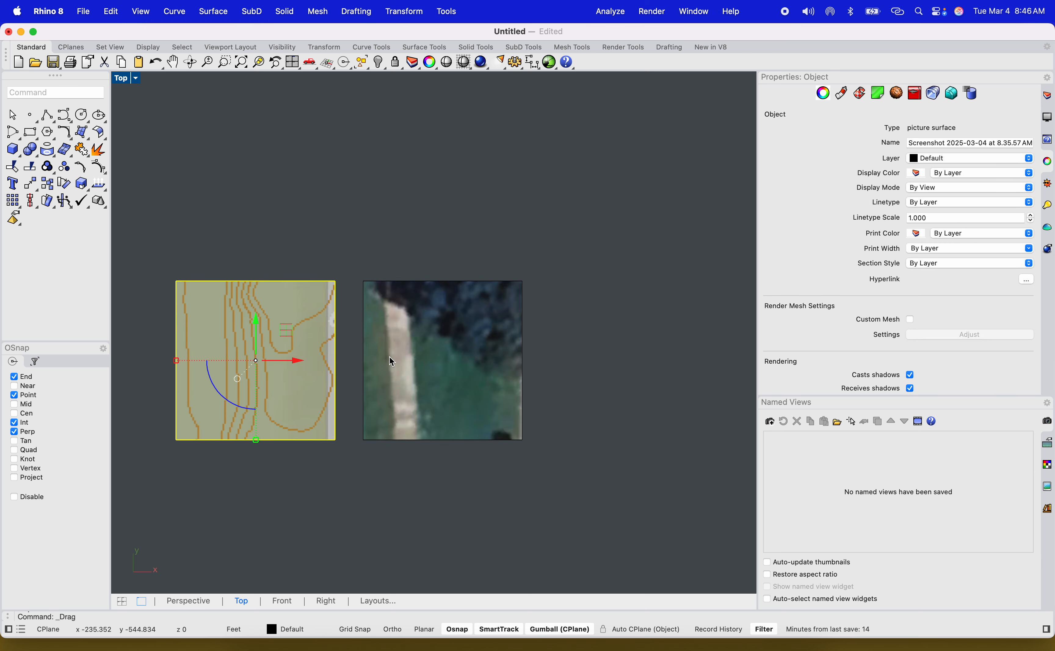
# Step: Copy the two trimmed 48 ft tiles and the square outline onto the grid near the origin, east of the full aerial picture
pyautogui.scroll(5, 212, 354)
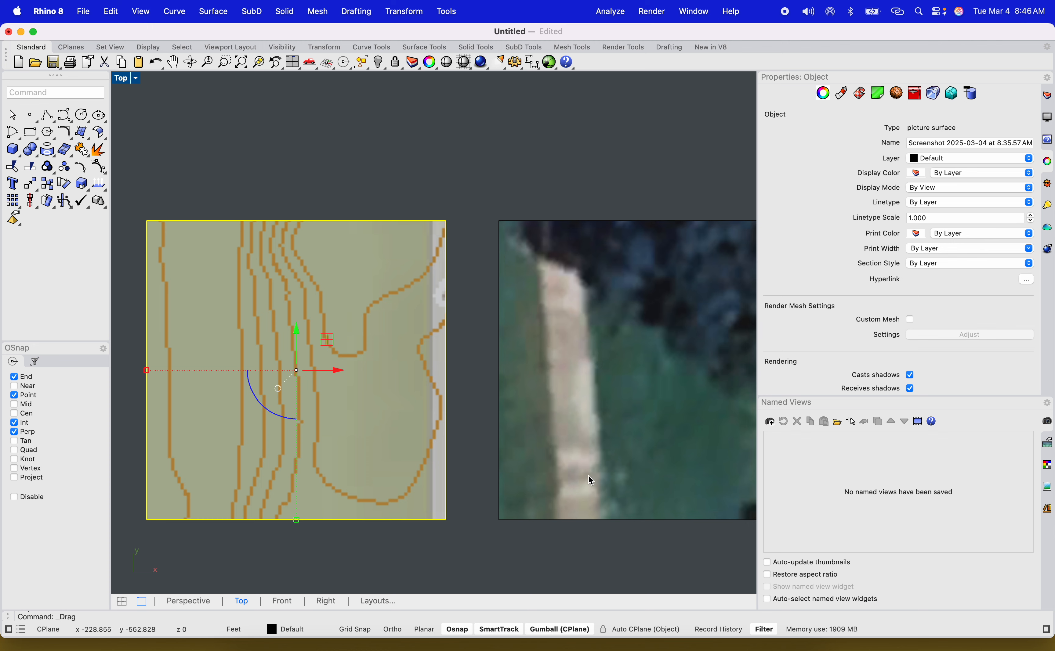
pyautogui.scroll(-6, 587, 464)
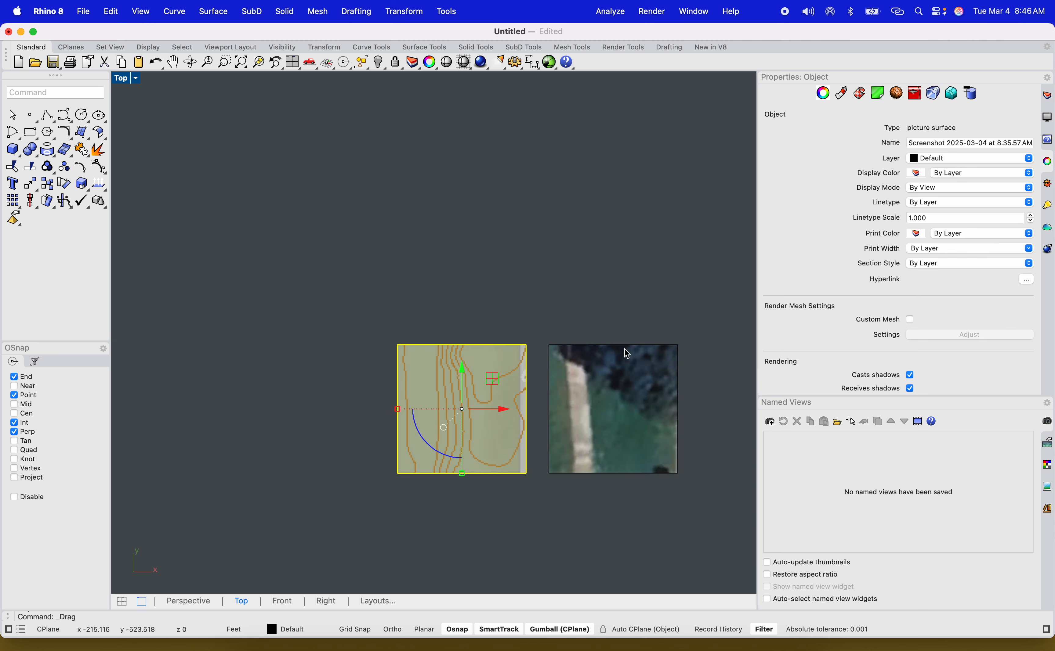
pyautogui.scroll(5, 565, 435)
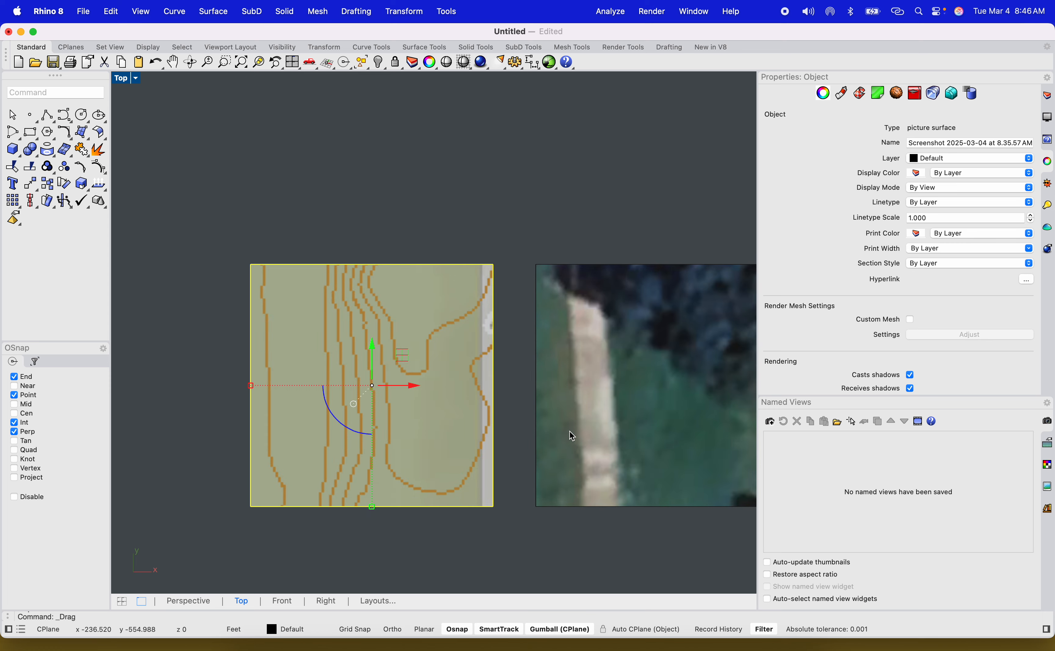
pyautogui.scroll(-5, 657, 405)
pyautogui.moveTo(673, 497); pyautogui.dragTo(445, 351)
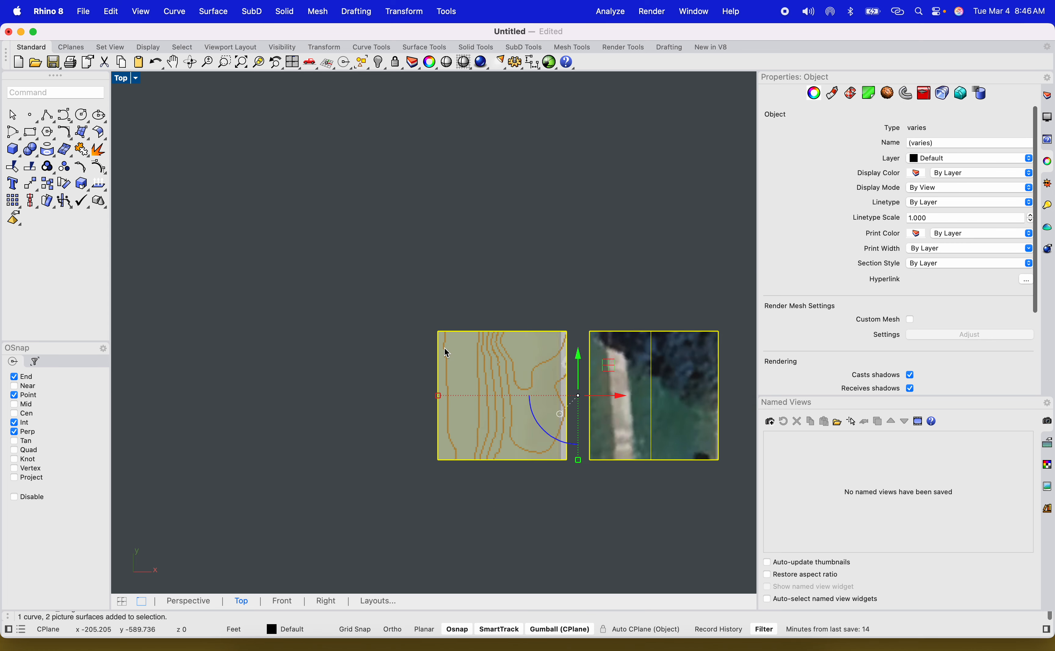
pyautogui.write('copy')
pyautogui.press('Return')
pyautogui.click(564, 537)
pyautogui.scroll(-18, 538, 510)
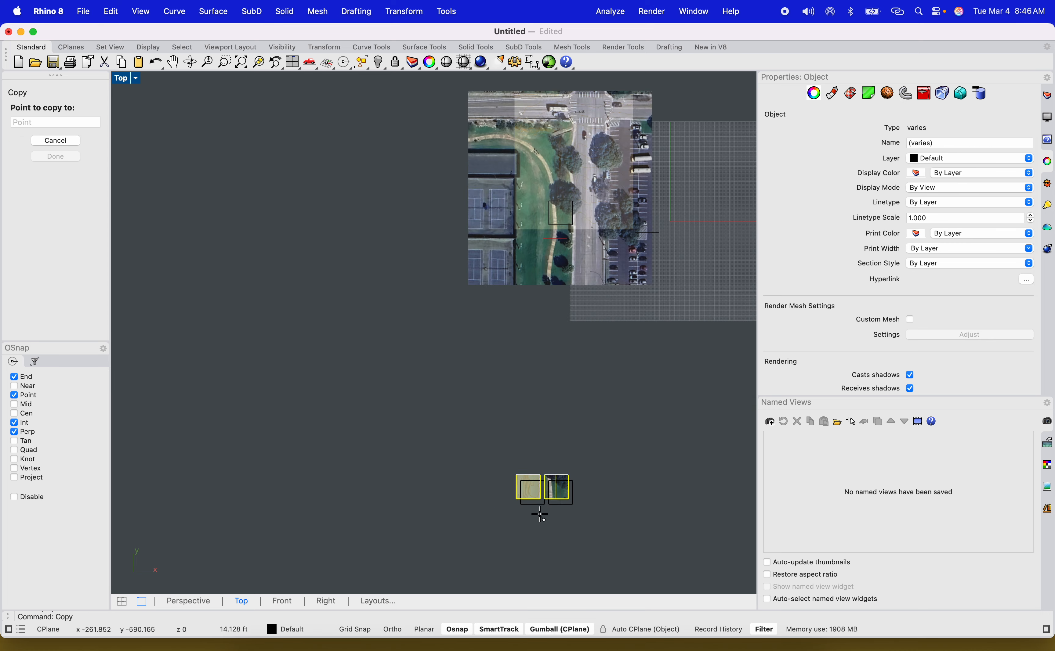
pyautogui.scroll(15, 583, 468)
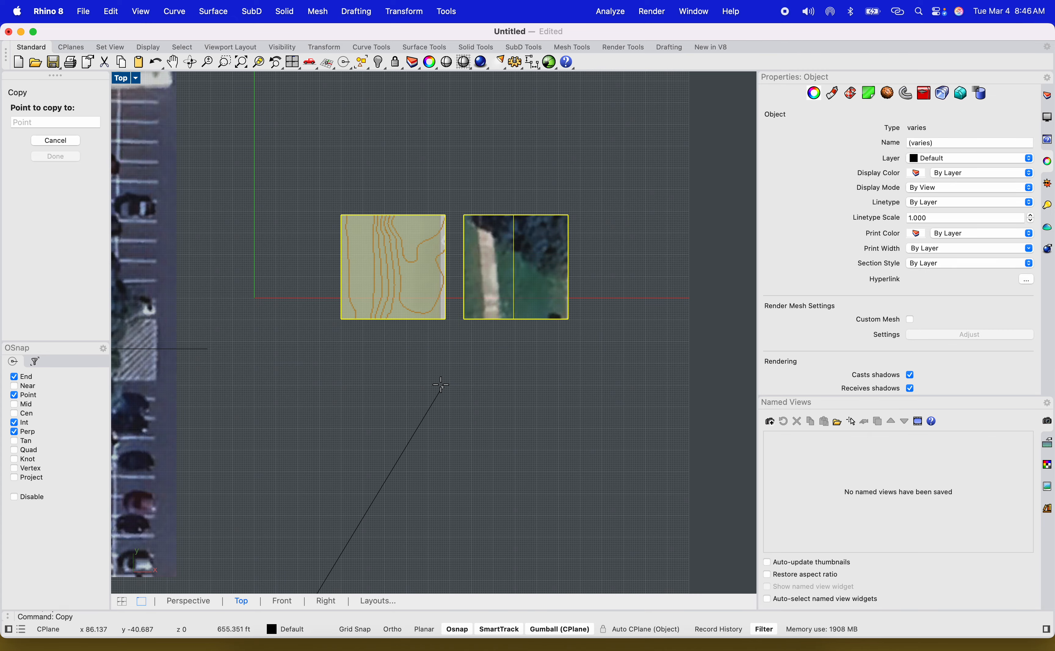
pyautogui.click(376, 352)
pyautogui.press('Escape')
pyautogui.scroll(-6, 375, 355)
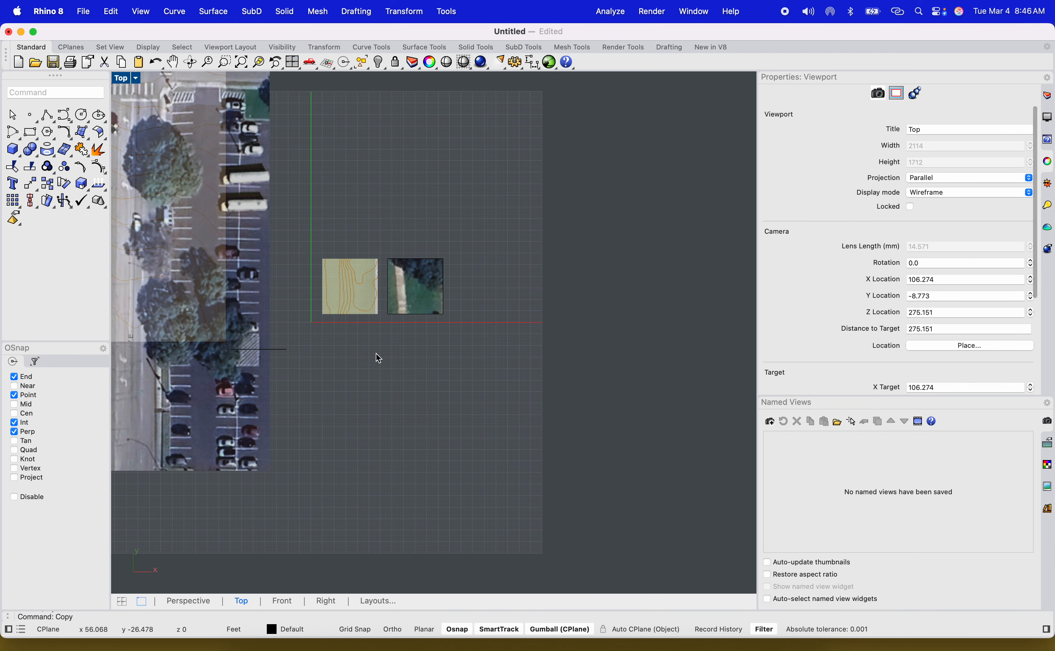
# Step: Create a new layer named Topo below Layer 05
pyautogui.moveTo(377, 363); pyautogui.dragTo(488, 433, button='right')
pyautogui.scroll(5, 451, 332)
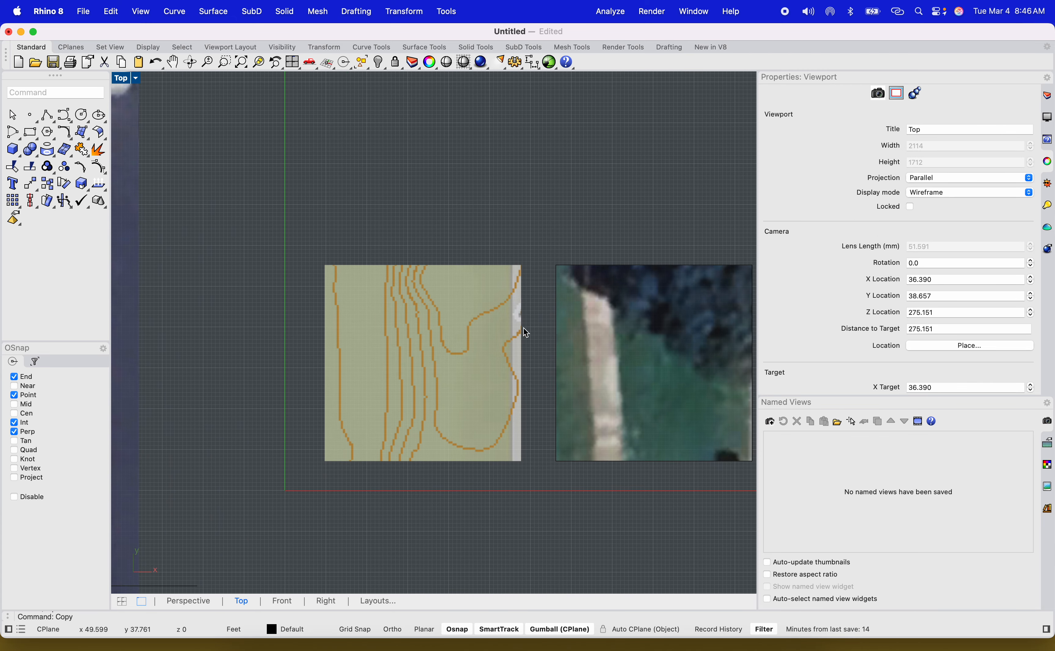
pyautogui.click(1047, 99)
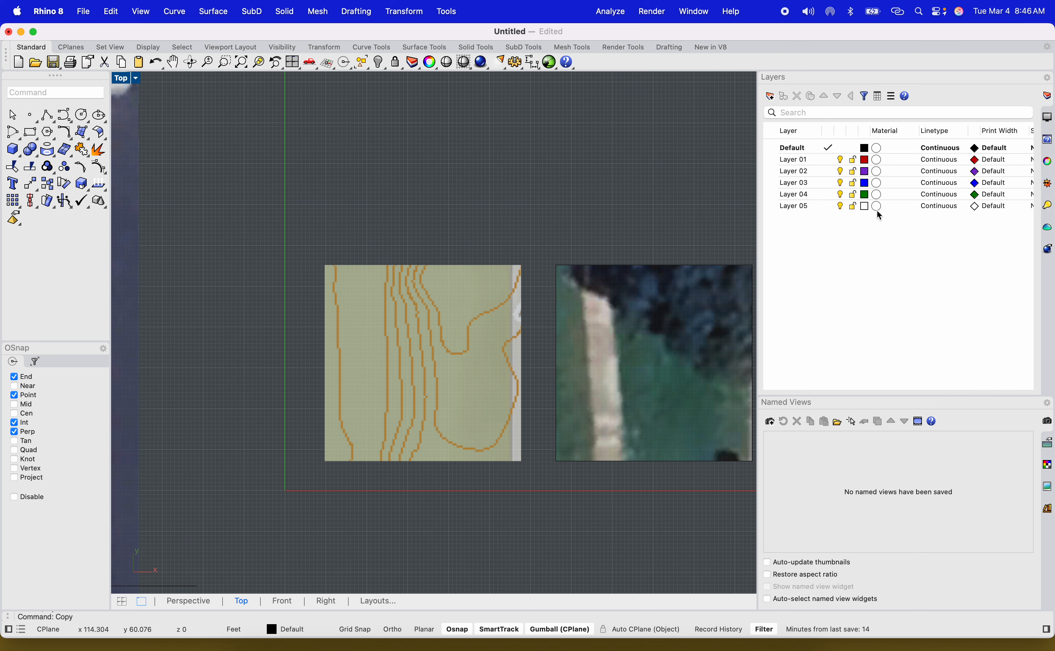
pyautogui.rightClick(832, 281)
pyautogui.click(856, 283)
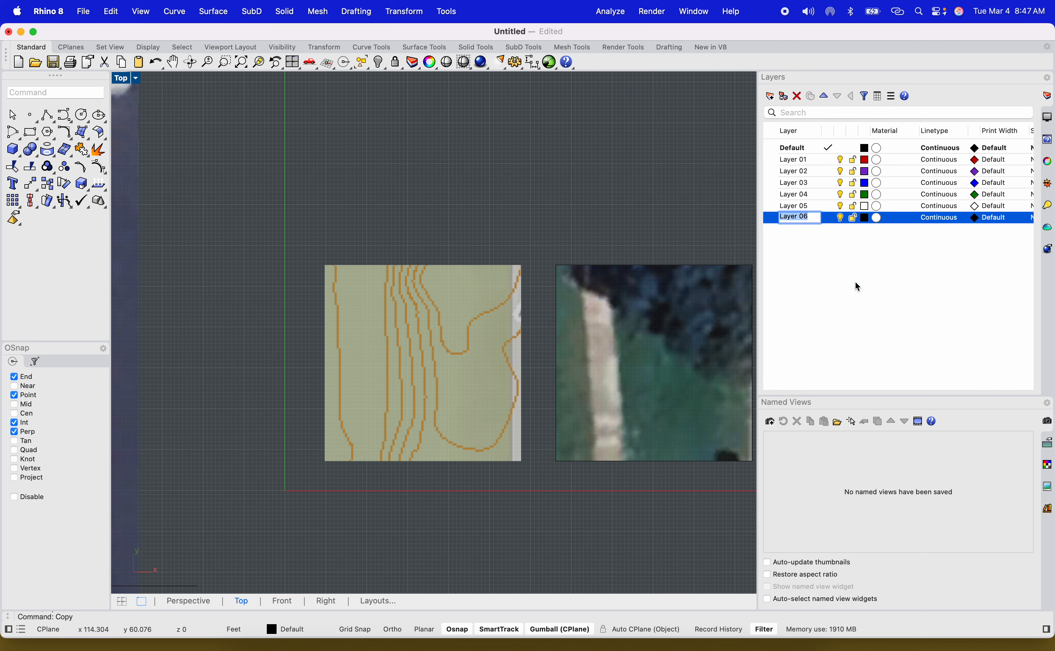
pyautogui.write('Topop')
pyautogui.press('BackSpace')
pyautogui.press('BackSpace')
pyautogui.press('BackSpace')
pyautogui.click(884, 281)
# Step: Set the Topo layer's colour to Green
pyautogui.click(864, 218)
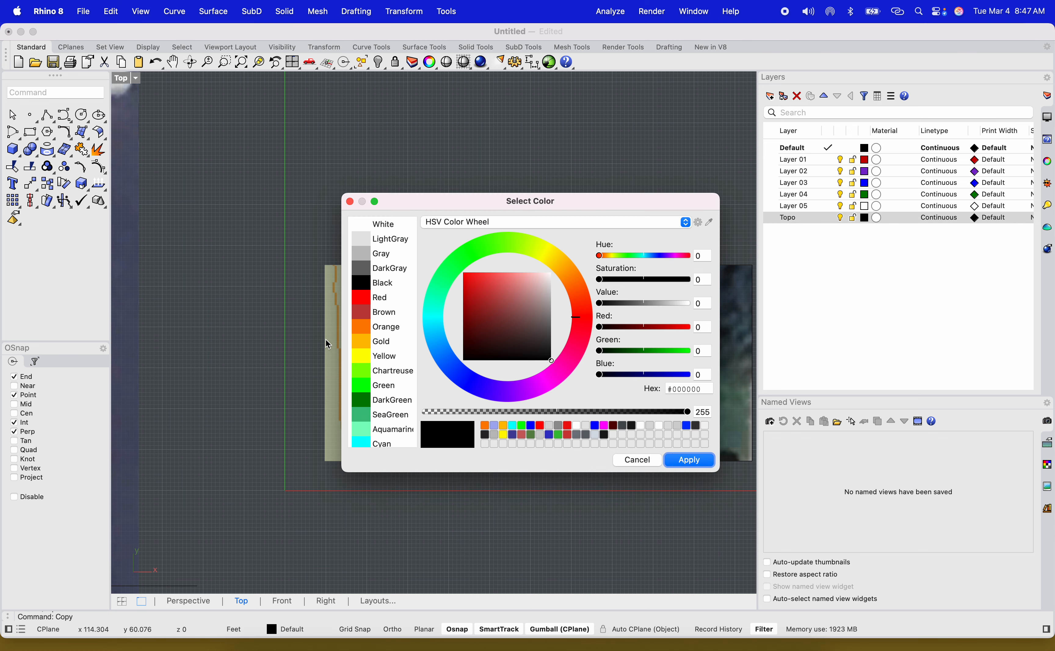
pyautogui.click(372, 386)
pyautogui.click(688, 460)
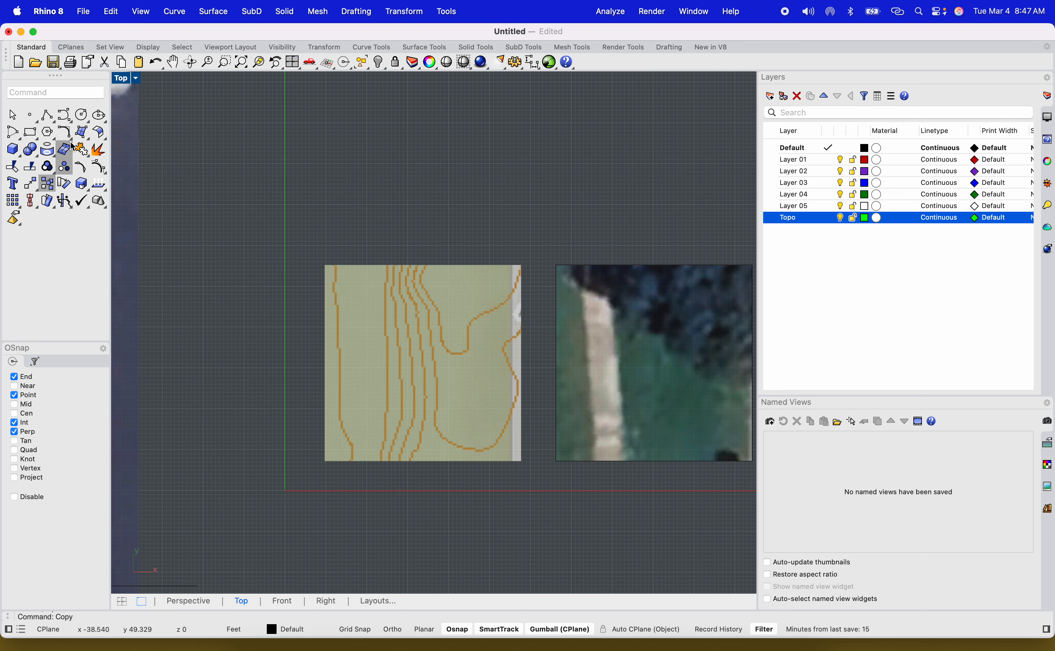
# Step: Trace the second contour line from the tile's west side with a degree 3 control point curve, running past the north edge
pyautogui.click(64, 115)
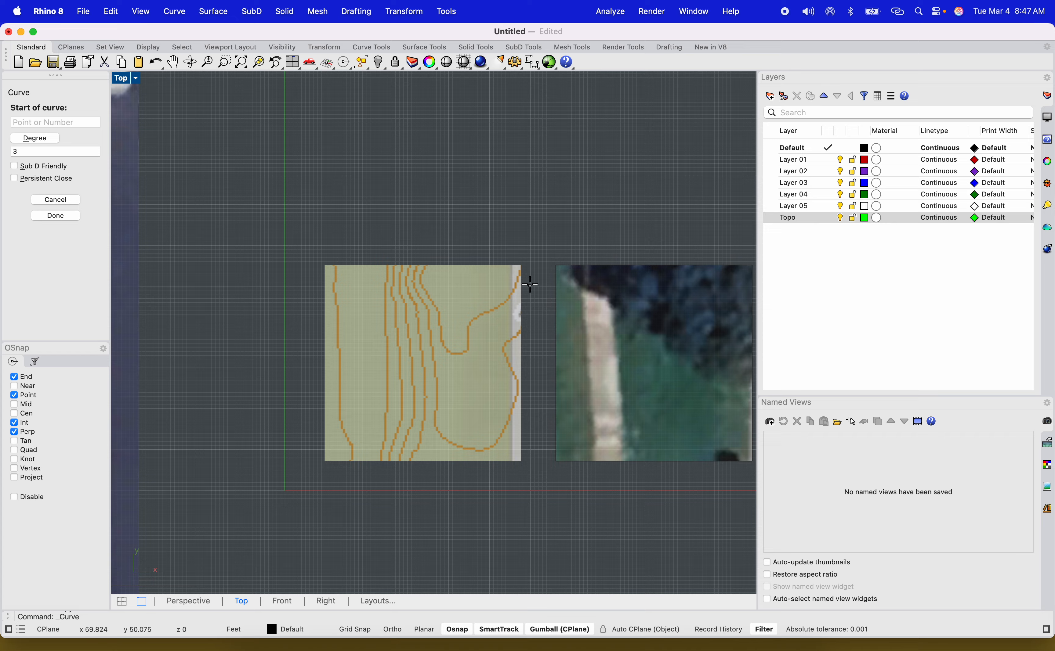
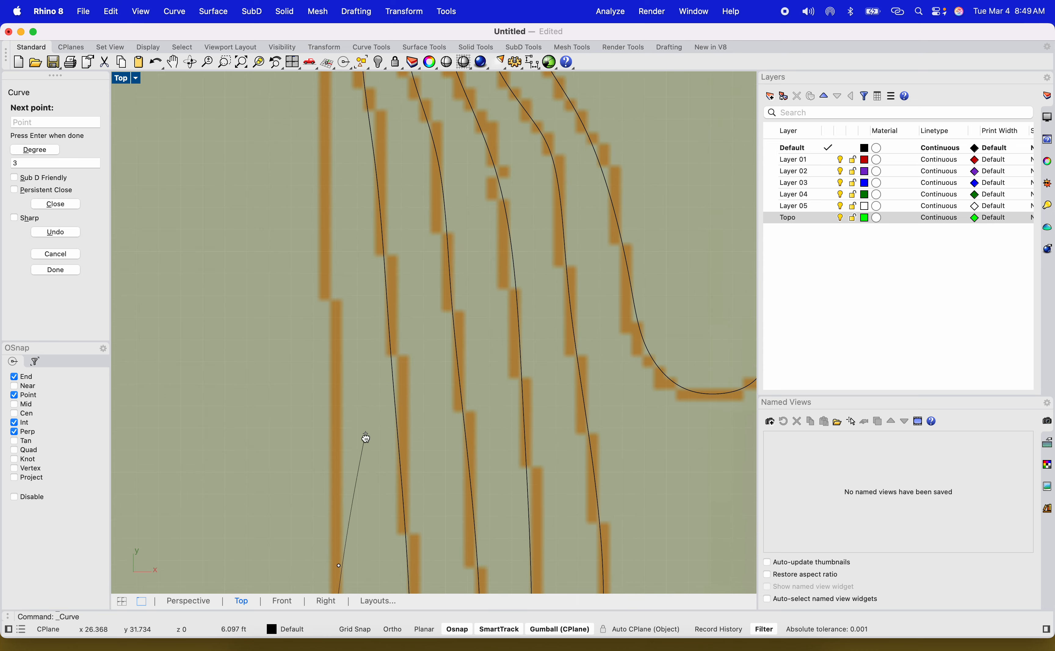
pyautogui.click(335, 301)
pyautogui.moveTo(288, 223); pyautogui.dragTo(277, 465, button='right')
pyautogui.click(320, 363)
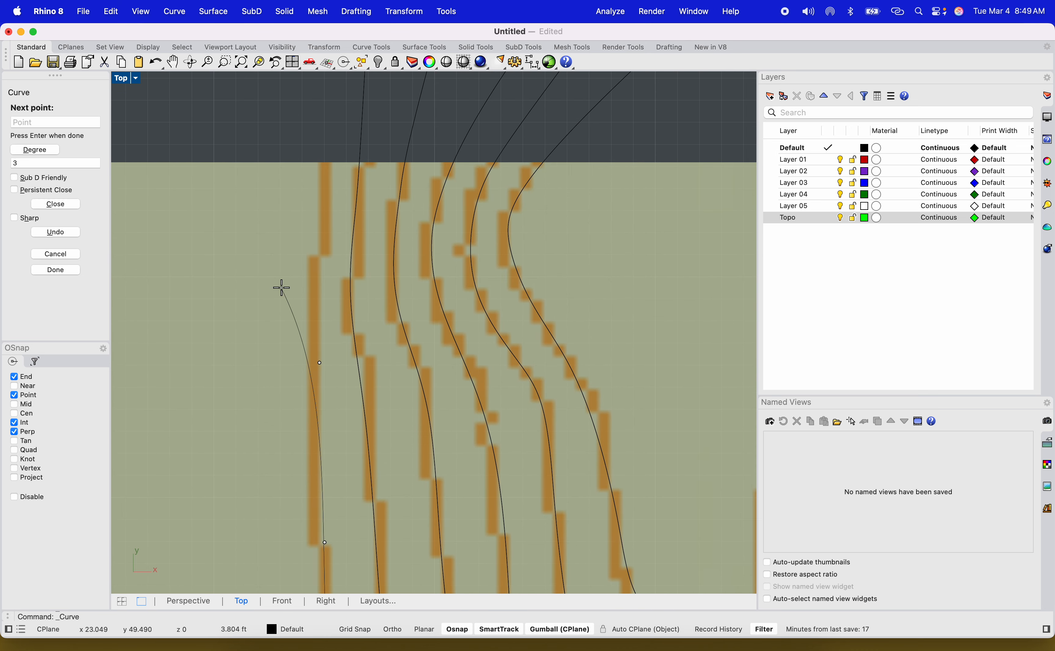
pyautogui.click(299, 228)
pyautogui.moveTo(318, 119); pyautogui.dragTo(328, 313, button='right')
pyautogui.press('Return')
# Step: Trace the westernmost contour line with a degree 3 control point curve extending beyond the tile's north and south edges
pyautogui.press('Return')
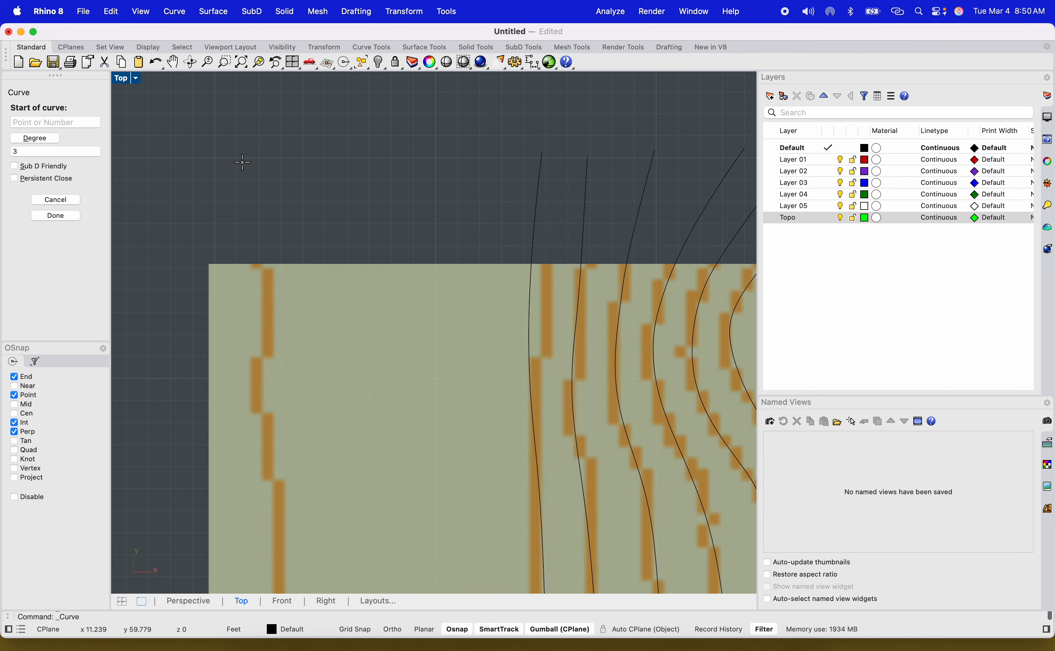
pyautogui.click(257, 247)
pyautogui.click(269, 298)
pyautogui.moveTo(265, 469); pyautogui.dragTo(290, 295, button='right')
pyautogui.click(311, 369)
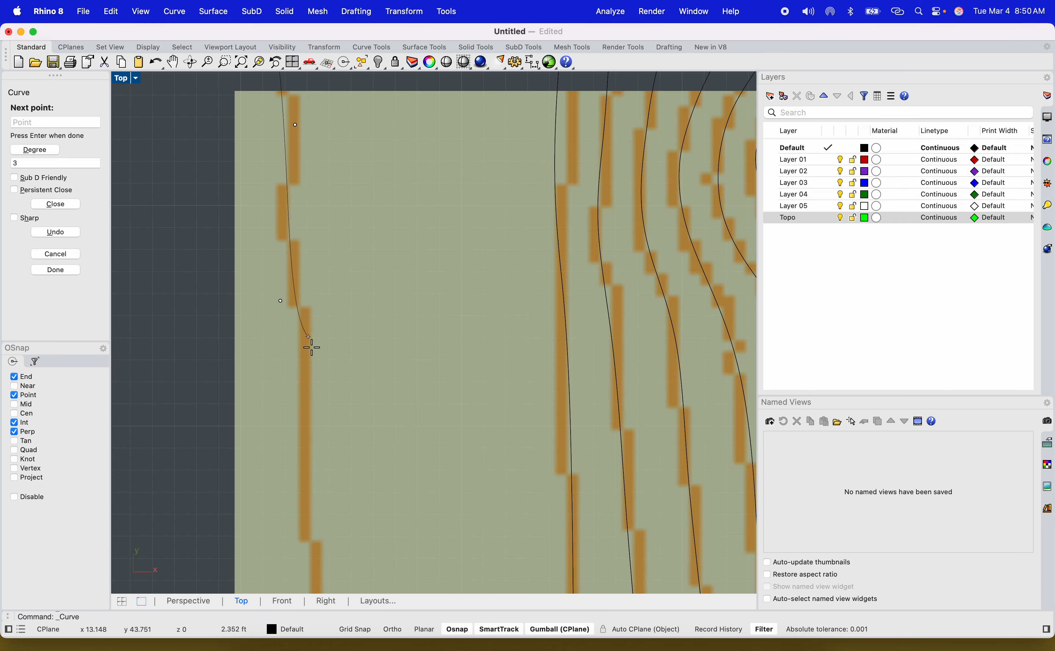
pyautogui.moveTo(308, 549); pyautogui.dragTo(308, 252, button='right')
pyautogui.click(326, 319)
pyautogui.moveTo(327, 487); pyautogui.dragTo(302, 238, button='right')
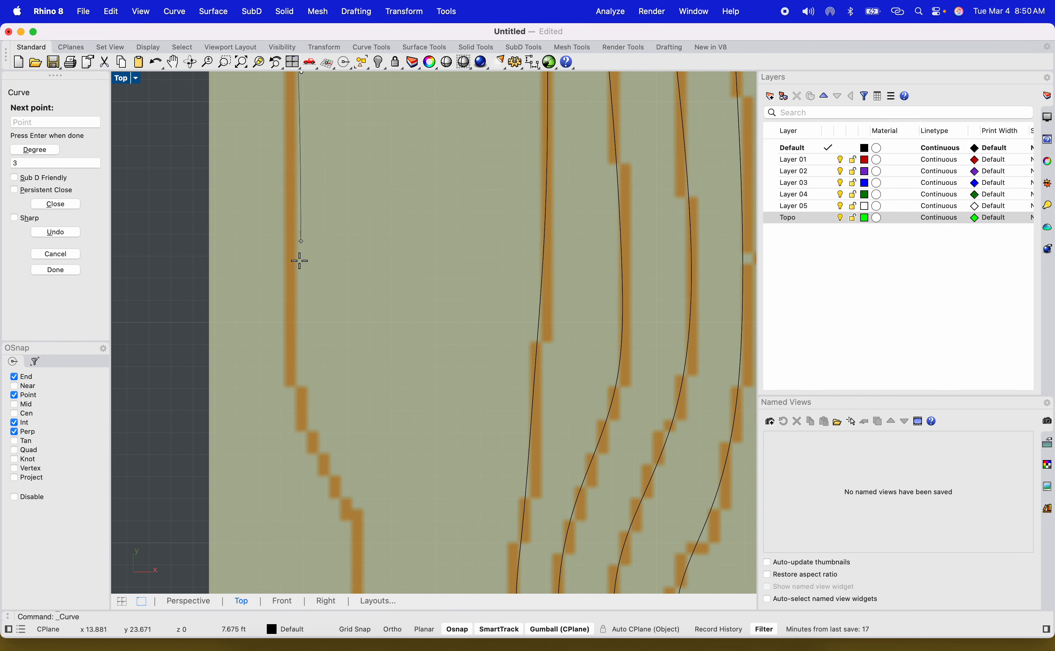
pyautogui.click(276, 366)
pyautogui.moveTo(336, 465); pyautogui.dragTo(314, 325, button='right')
pyautogui.click(327, 368)
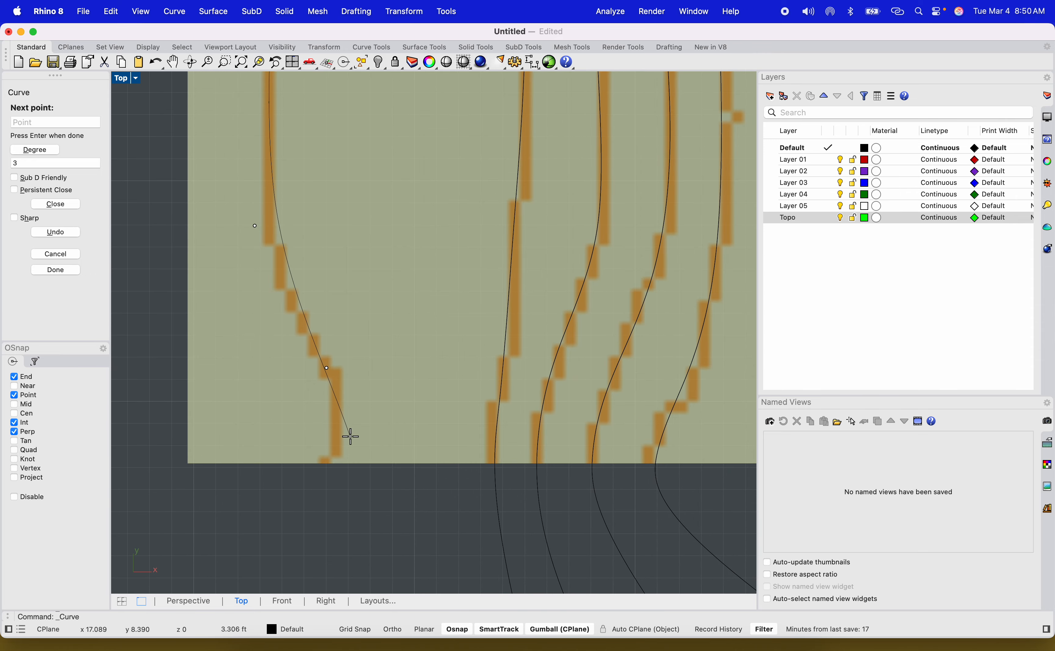
pyautogui.click(349, 436)
pyautogui.scroll(-4, 292, 520)
pyautogui.click(294, 525)
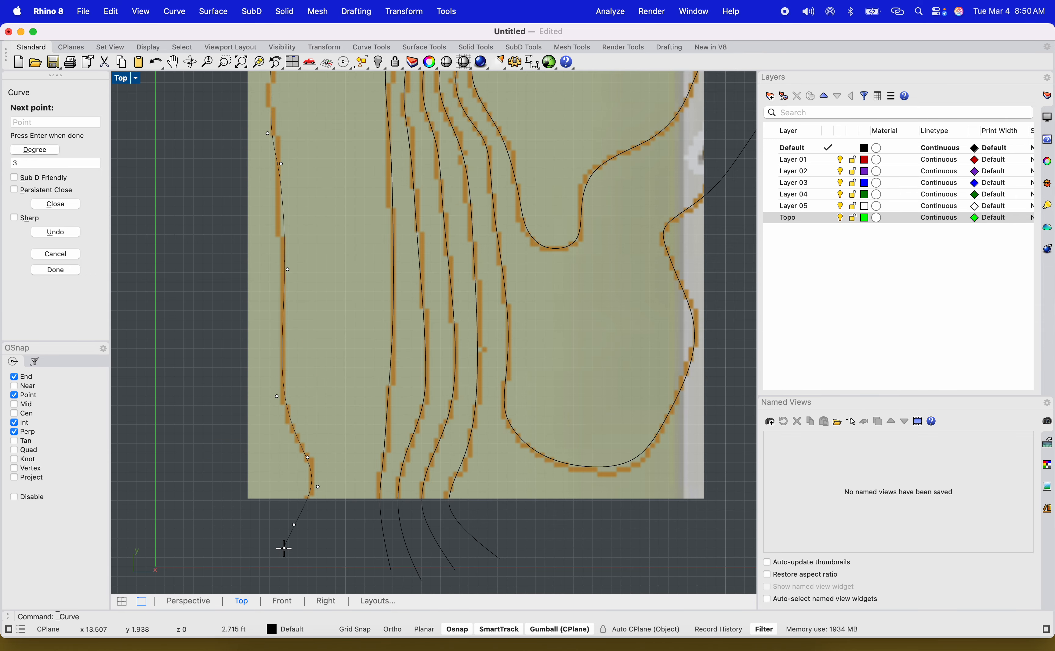
pyautogui.click(269, 565)
pyautogui.press('Return')
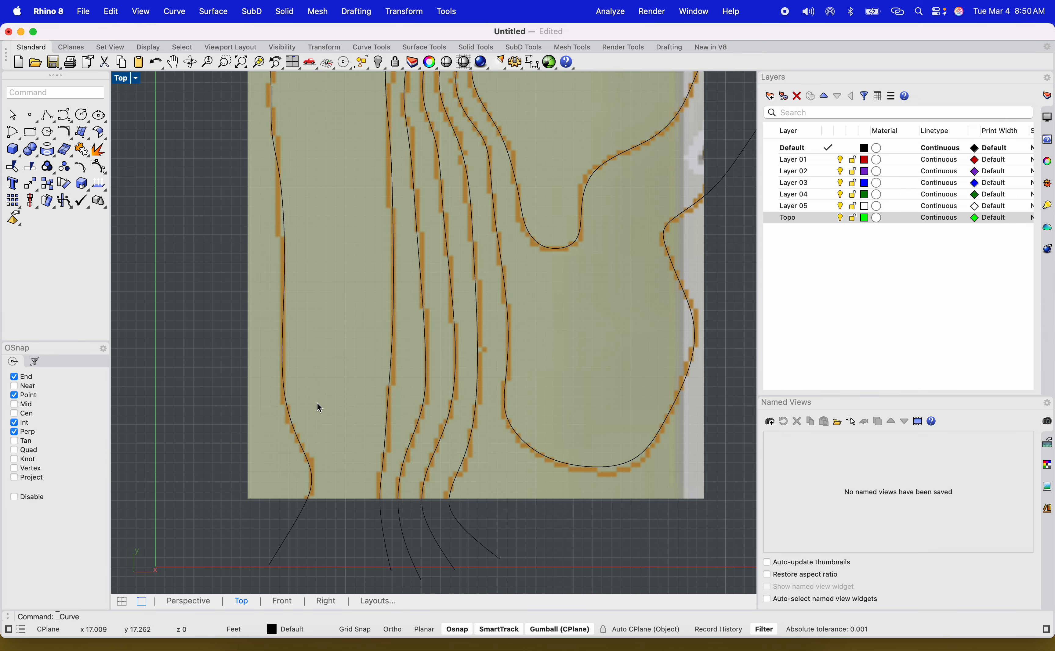
# Step: Copy the contour map tile with its traced curves straight south into the empty area below the X axis
pyautogui.scroll(-4, 319, 405)
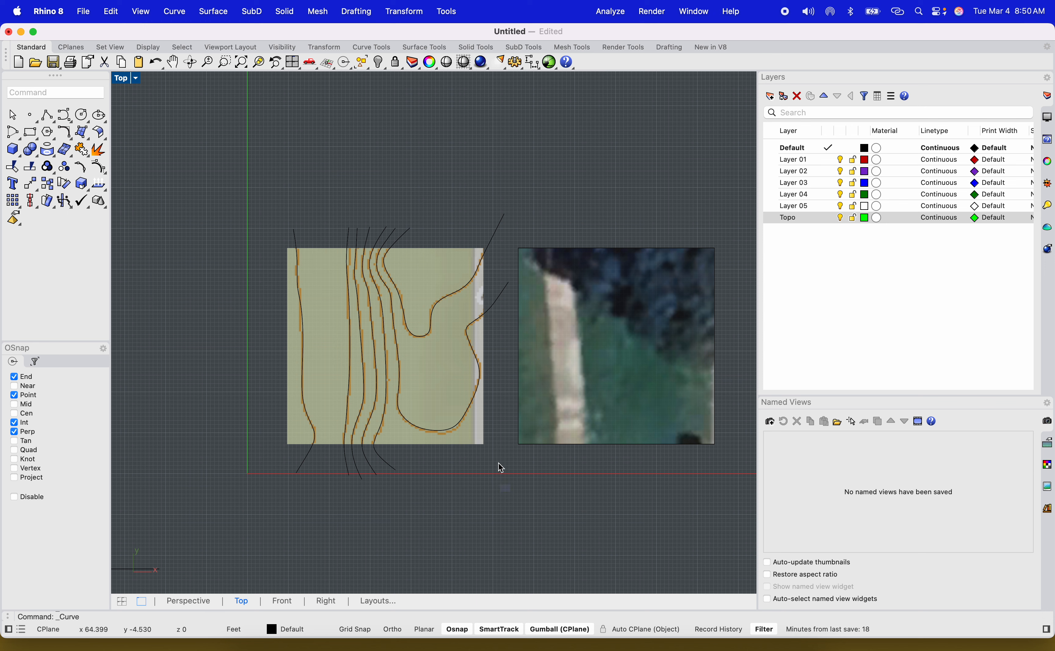
pyautogui.moveTo(283, 194); pyautogui.dragTo(273, 187)
pyautogui.write('copy')
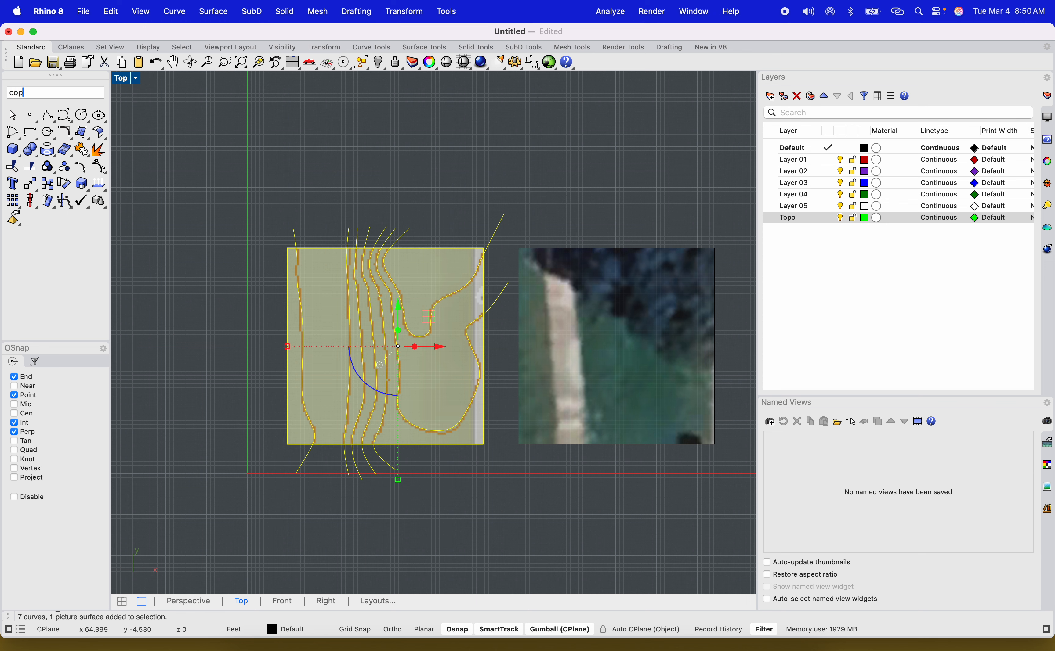
pyautogui.press('Return')
pyautogui.click(512, 464)
pyautogui.scroll(-10, 513, 464)
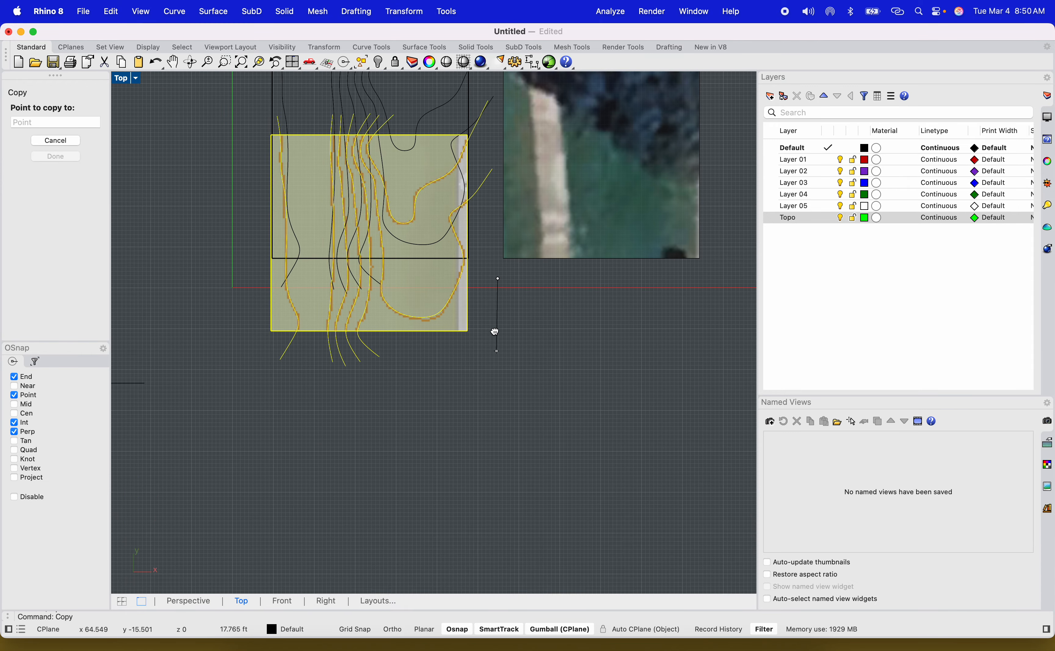
pyautogui.keyDown('shift'); pyautogui.click(512, 573); pyautogui.keyUp('shift')
pyautogui.press('Return')
pyautogui.scroll(-5, 495, 426)
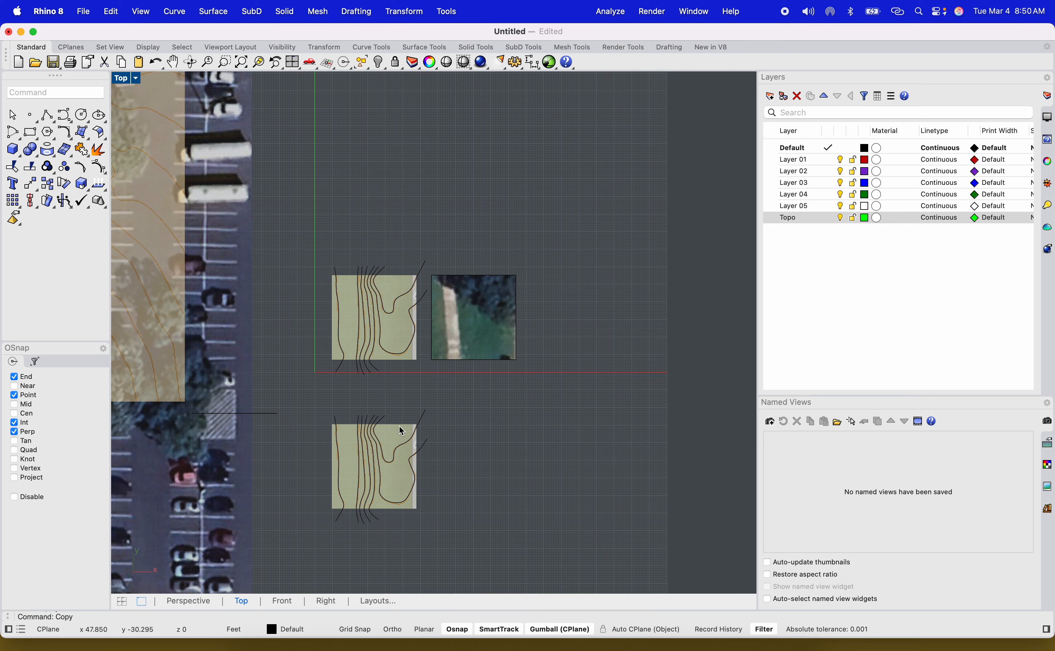
# Step: Restore the four-viewport layout and frame the copied contour tile in the Perspective view
pyautogui.scroll(6, 371, 473)
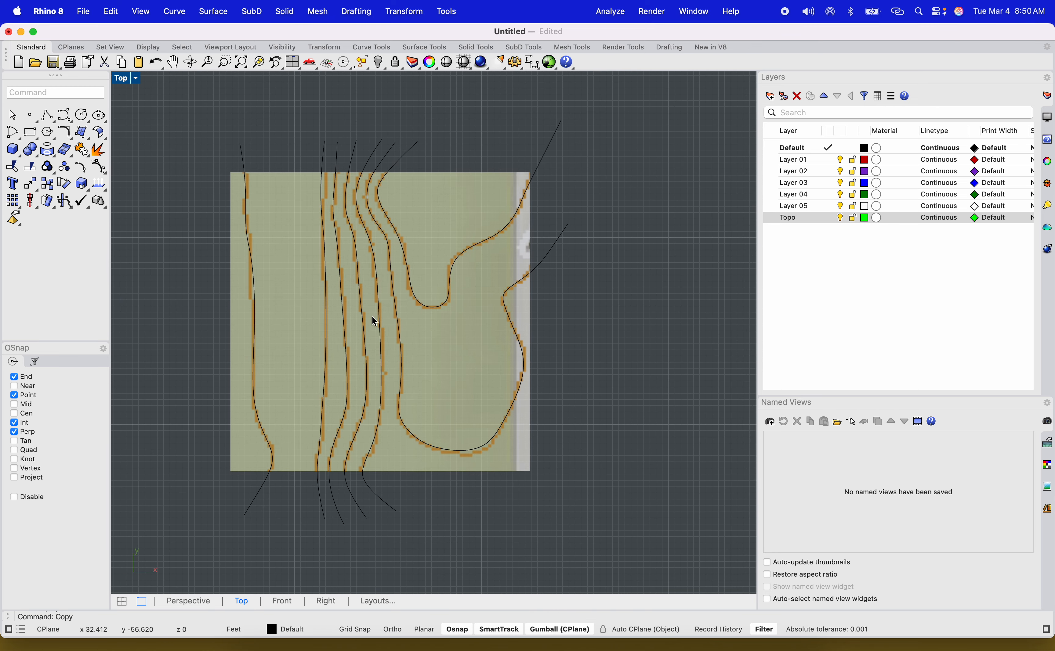
pyautogui.doubleClick(129, 82)
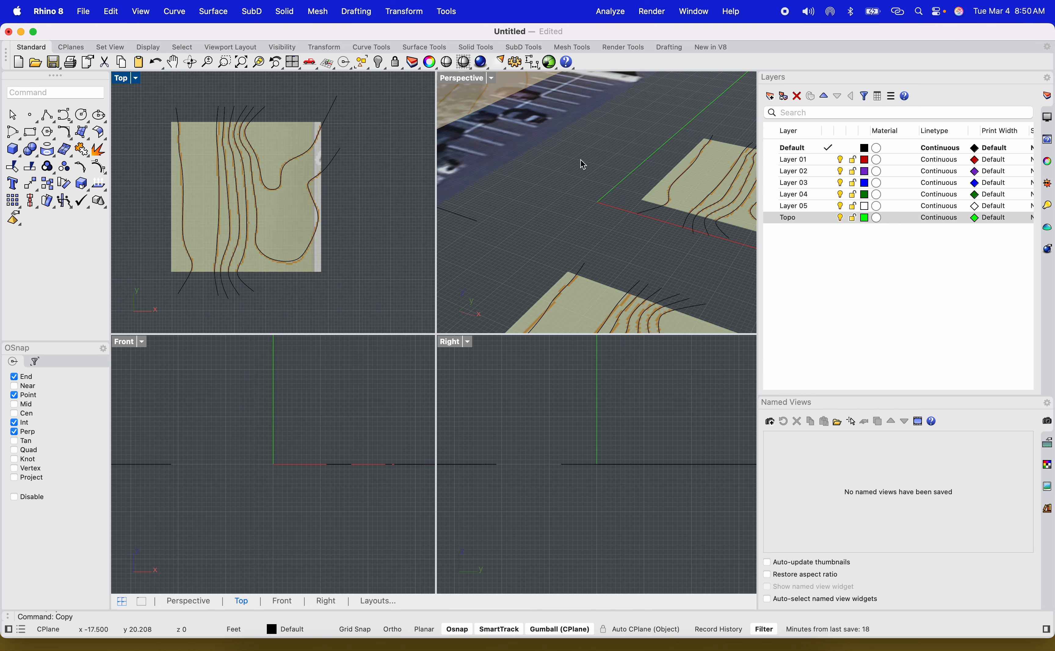
pyautogui.moveTo(580, 160); pyautogui.dragTo(610, 165, button='right')
pyautogui.scroll(5, 610, 165)
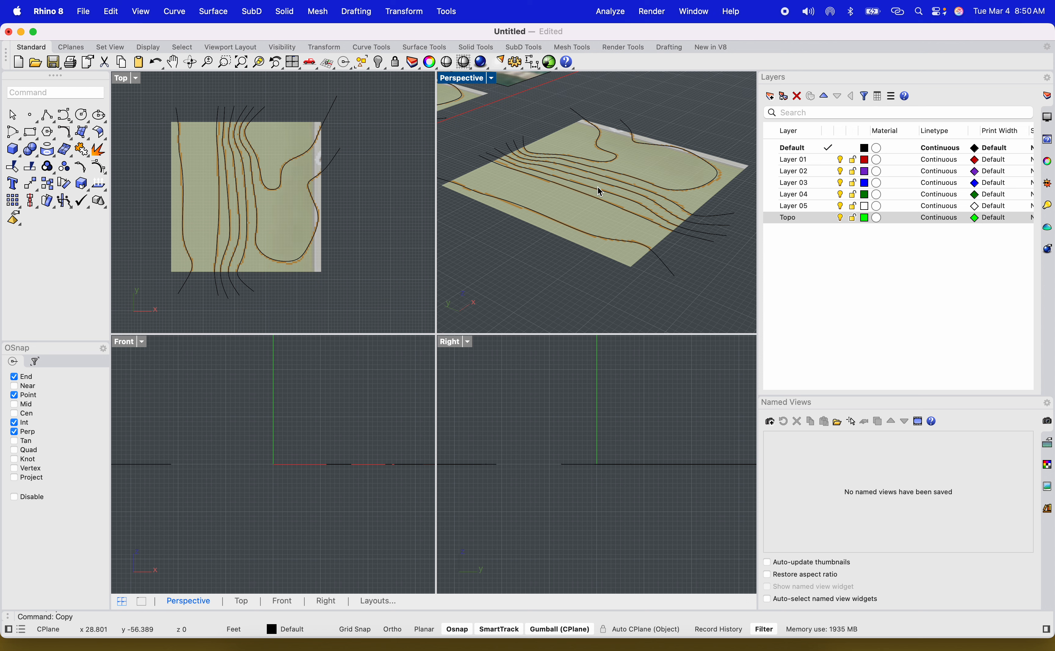
# Step: Lift one control point of a middle contour curve vertically off the copied tile in the Perspective view
pyautogui.click(600, 190)
pyautogui.click(630, 206)
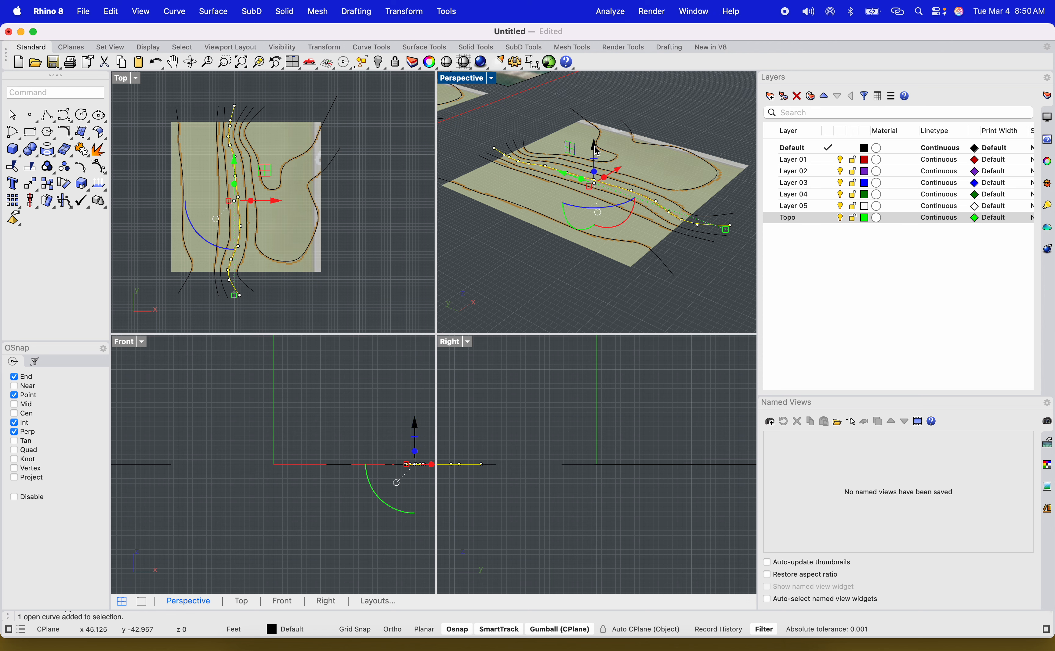
pyautogui.click(629, 194)
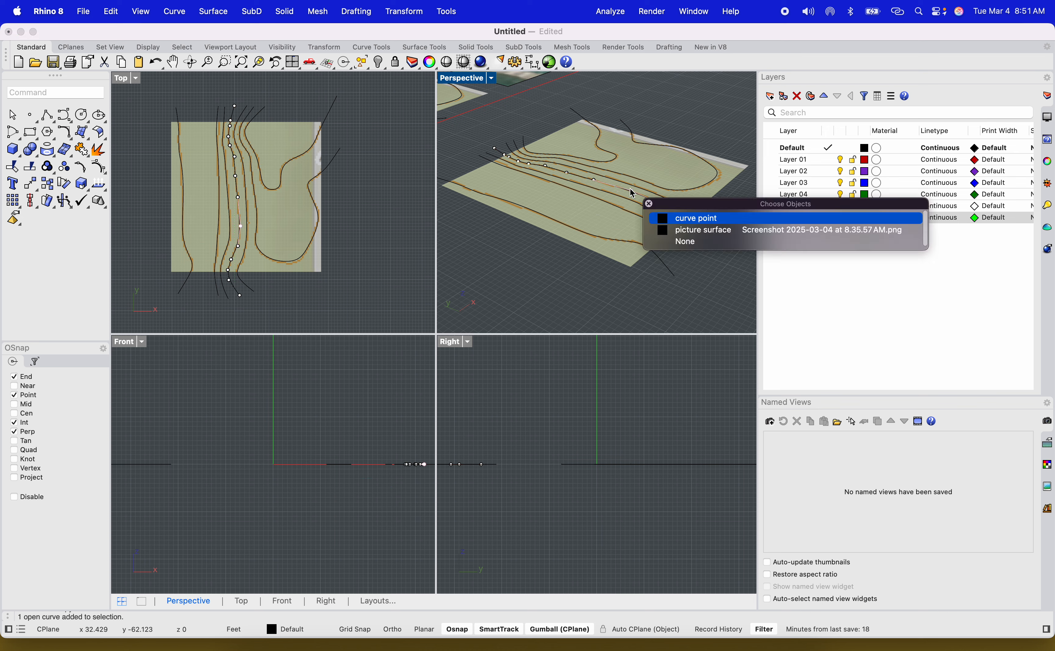
pyautogui.click(669, 216)
pyautogui.moveTo(629, 162); pyautogui.dragTo(633, 118)
pyautogui.click(728, 150)
pyautogui.keyDown('shift'); pyautogui.moveTo(708, 164); pyautogui.dragTo(642, 220, button='right'); pyautogui.keyUp('shift')
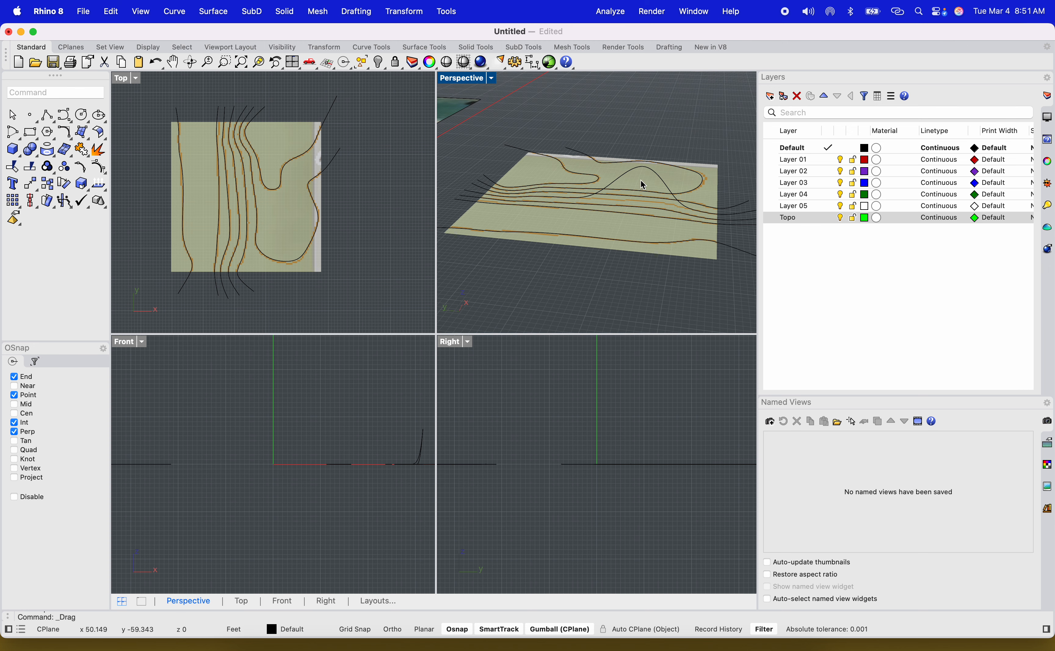
# Step: Make a 2D drawing of the copied tile and all its curves from the Top view, with hidden lines off
pyautogui.press('super+a')
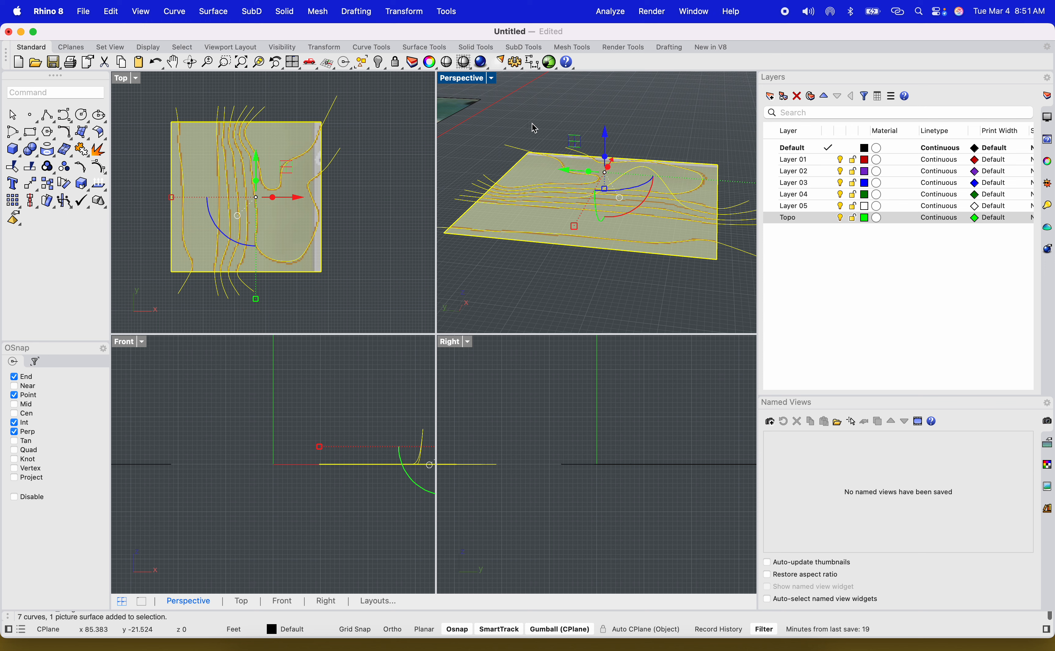
pyautogui.click(121, 85)
pyautogui.write('Make2D')
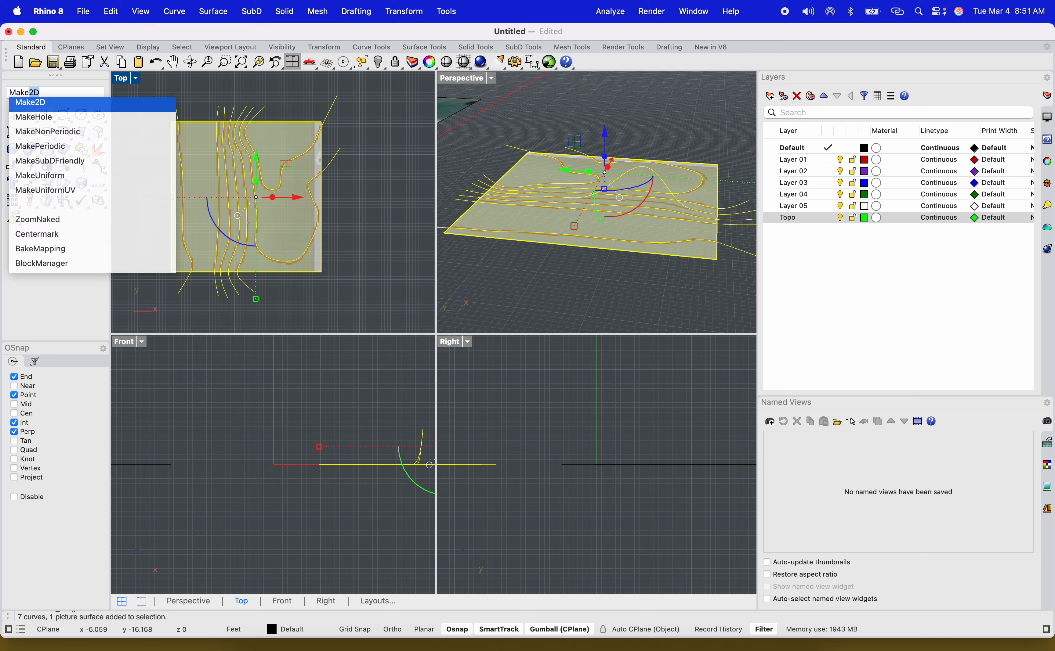
pyautogui.press('Return')
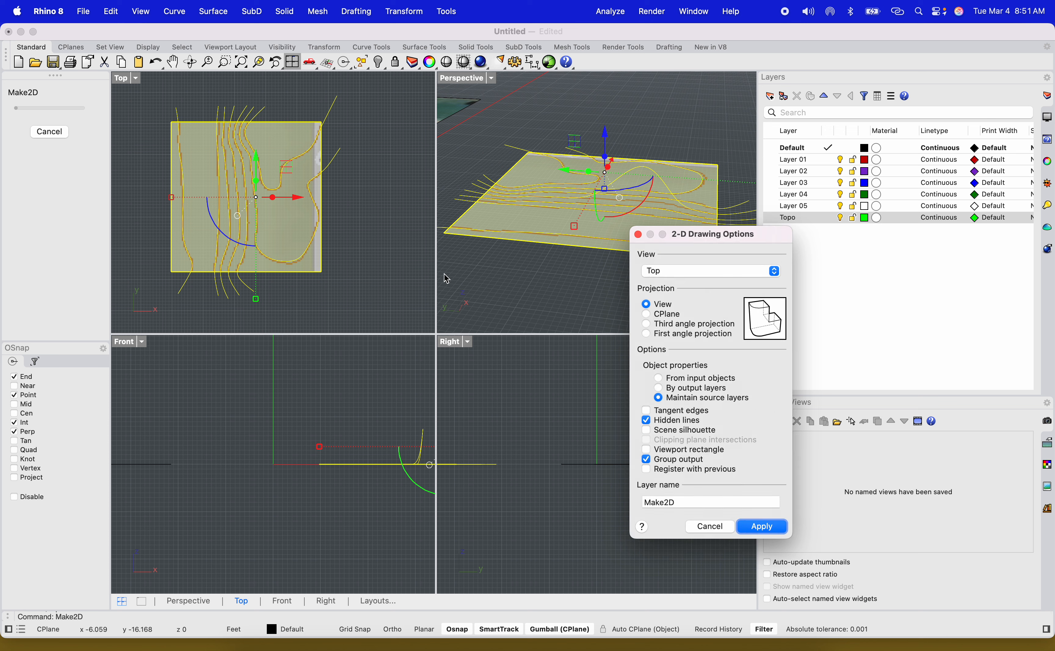
pyautogui.click(651, 421)
pyautogui.click(757, 527)
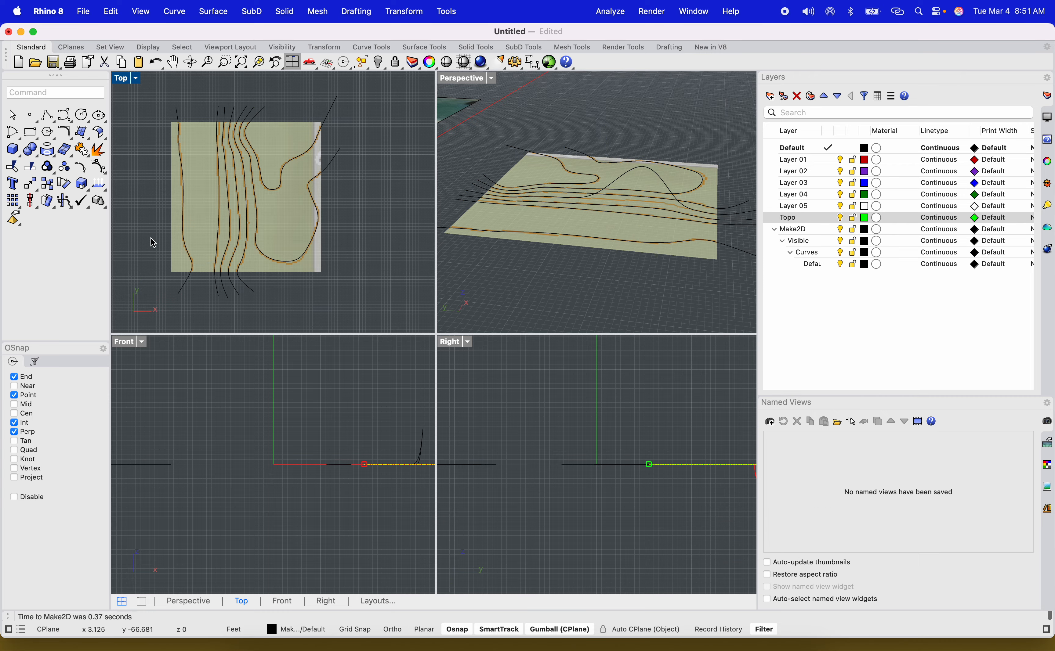
# Step: Move the flattened 2D linework to the empty area east of the copied contour tile
pyautogui.scroll(-3, 208, 201)
pyautogui.scroll(-5, 208, 200)
pyautogui.scroll(5, 214, 164)
pyautogui.scroll(4, 214, 142)
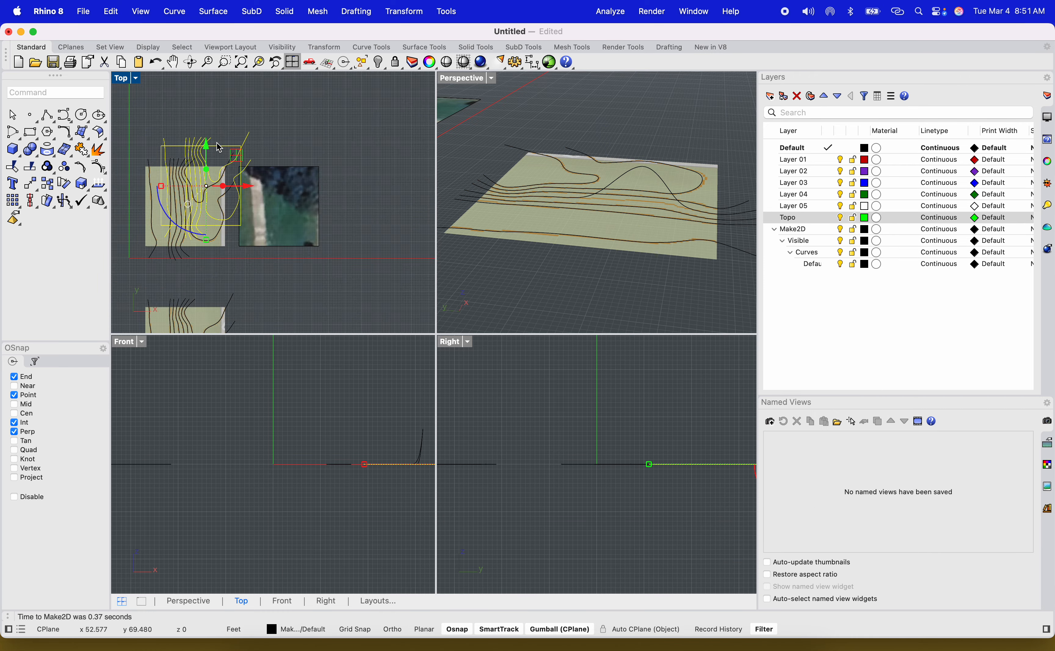
pyautogui.moveTo(219, 146); pyautogui.dragTo(347, 162)
pyautogui.scroll(-6, 336, 208)
pyautogui.scroll(6, 340, 262)
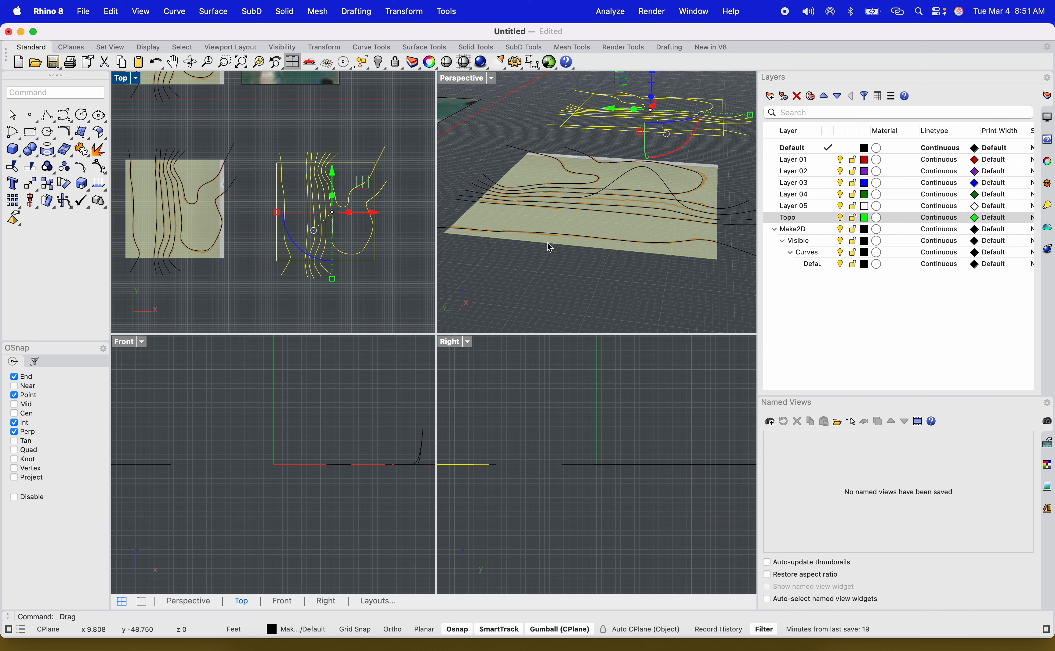
# Step: Compare the flattened linework with the raised curve in Perspective, and undo the Make2D drawing and the control point move
pyautogui.click(554, 138)
pyautogui.keyDown('shift'); pyautogui.moveTo(599, 140); pyautogui.dragTo(584, 194, button='right'); pyautogui.keyUp('shift')
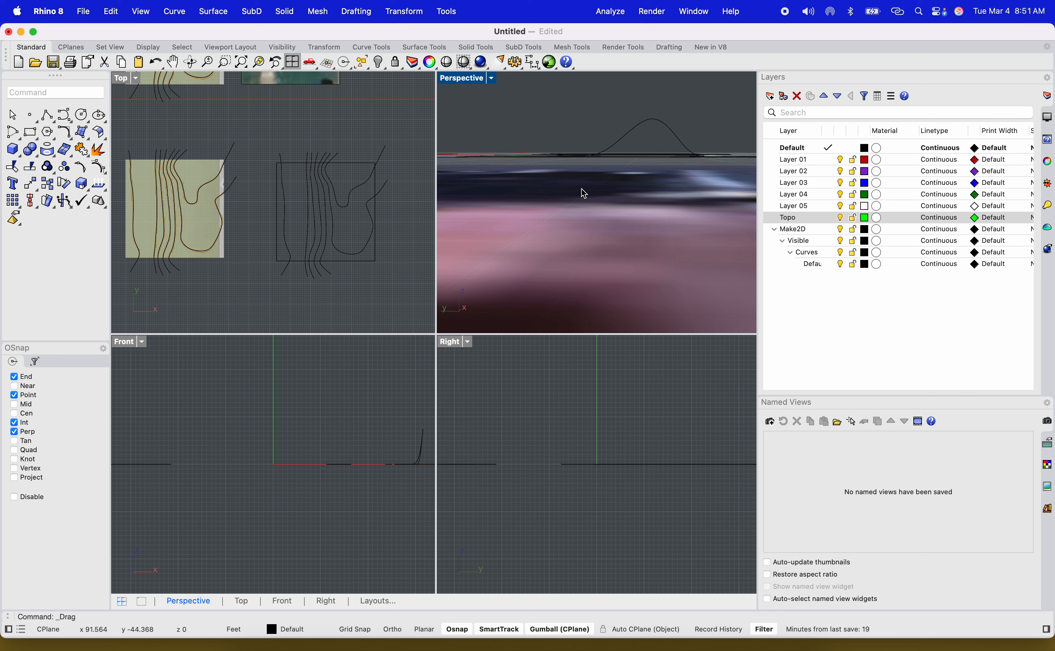
pyautogui.moveTo(583, 195); pyautogui.dragTo(617, 199, button='right')
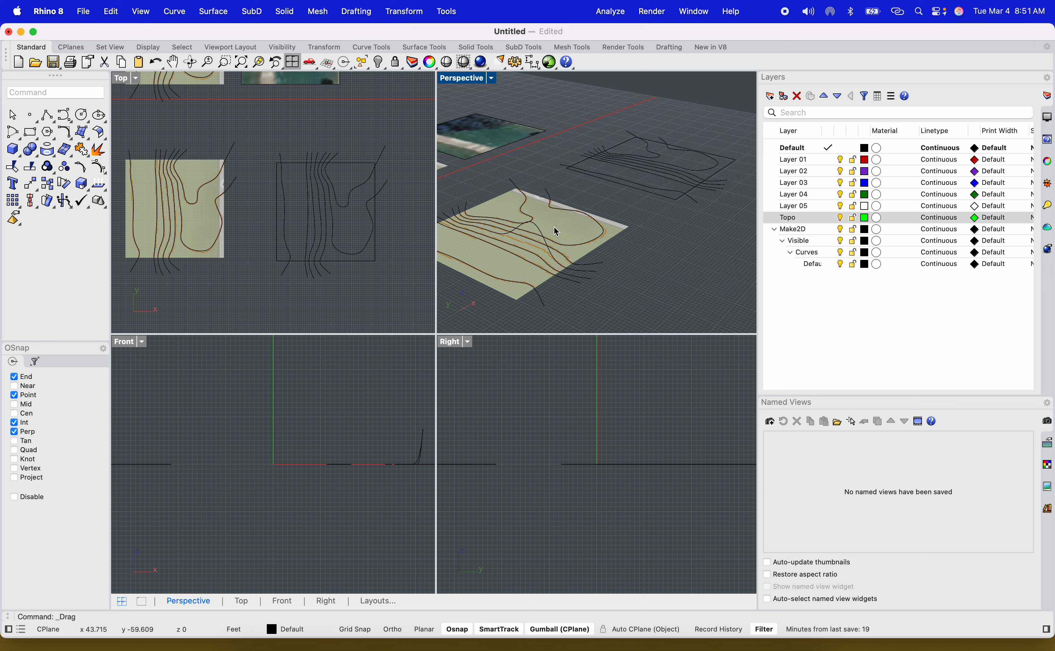
pyautogui.press('super+z')
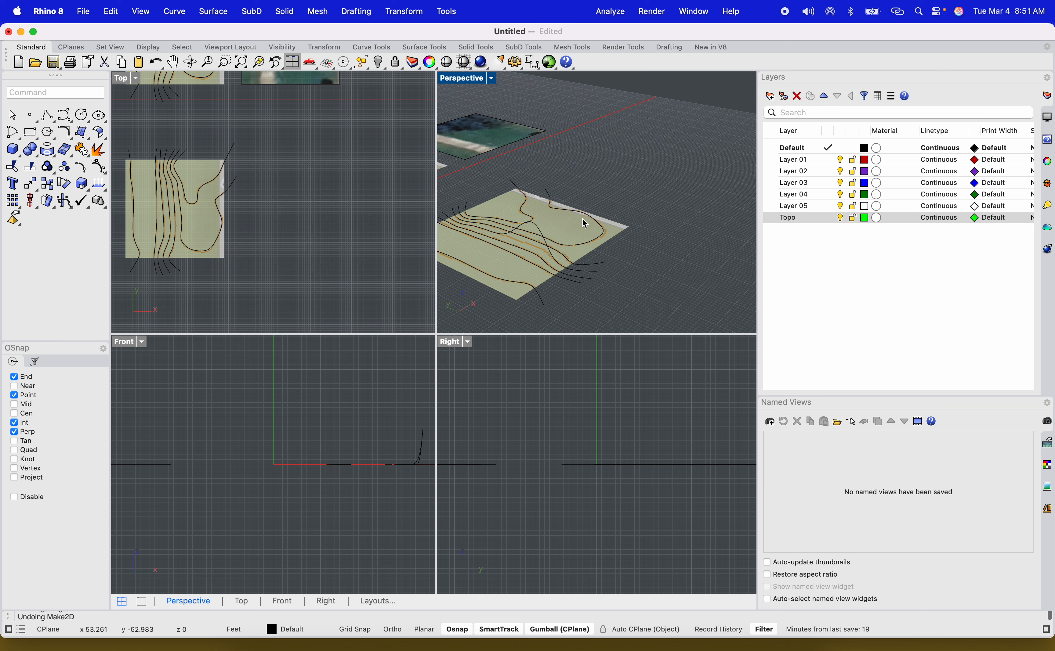
pyautogui.press('super+z')
# Step: Maximize the Perspective viewport around the copied contour tile
pyautogui.moveTo(634, 171); pyautogui.dragTo(662, 158, button='right')
pyautogui.scroll(5, 622, 255)
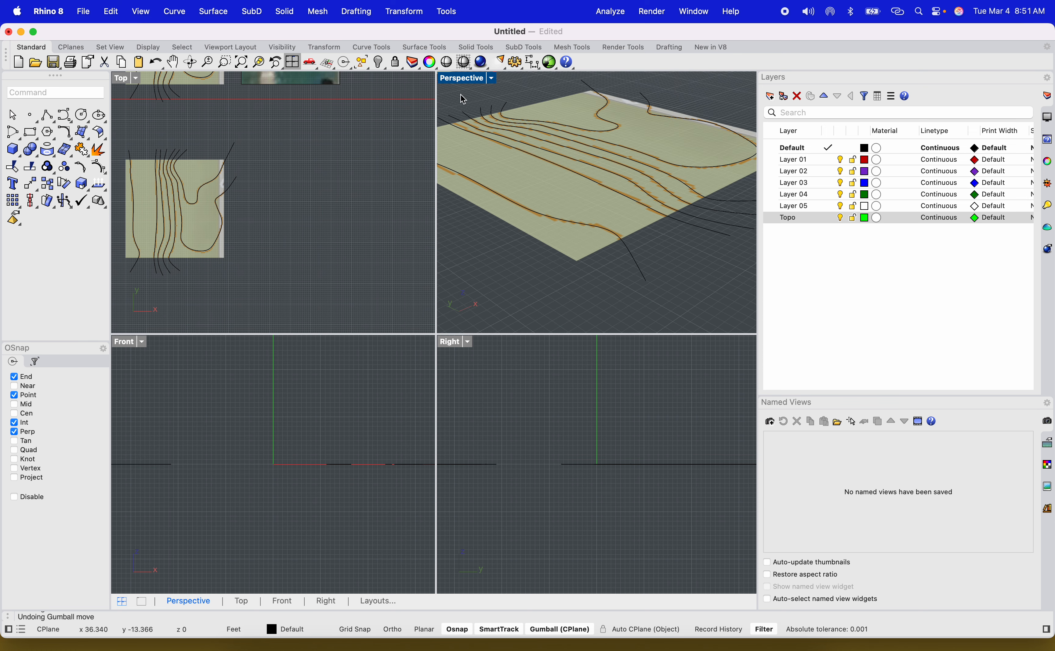
pyautogui.doubleClick(458, 78)
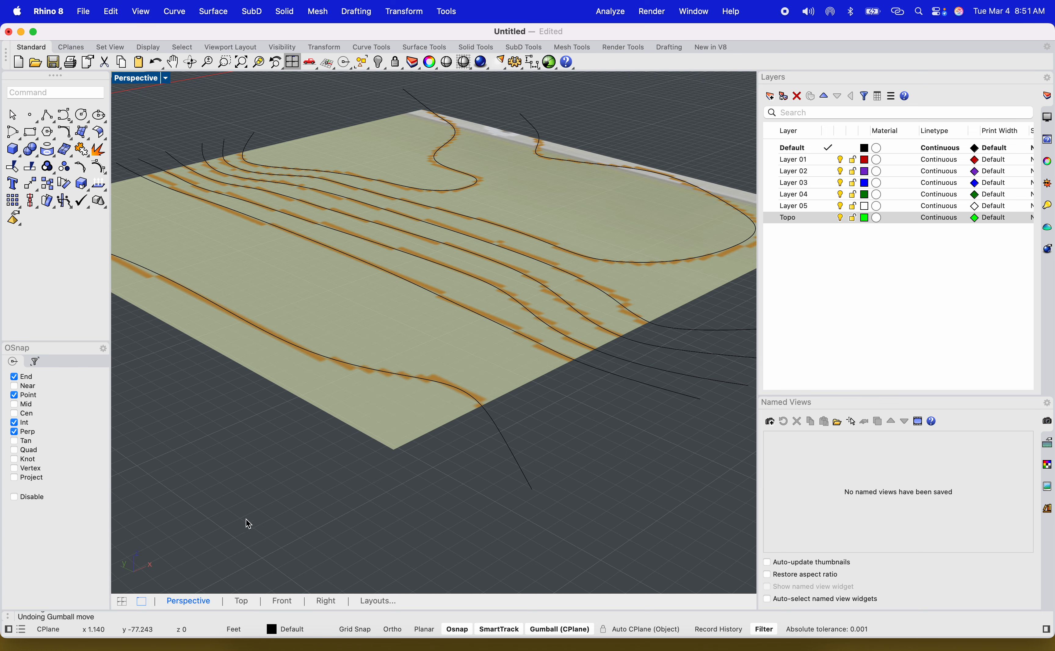
# Step: Switch to the Brave browser and check the park's contour elevations on the Contours & Hydrology map, then return to Rhino
pyautogui.click(299, 642)
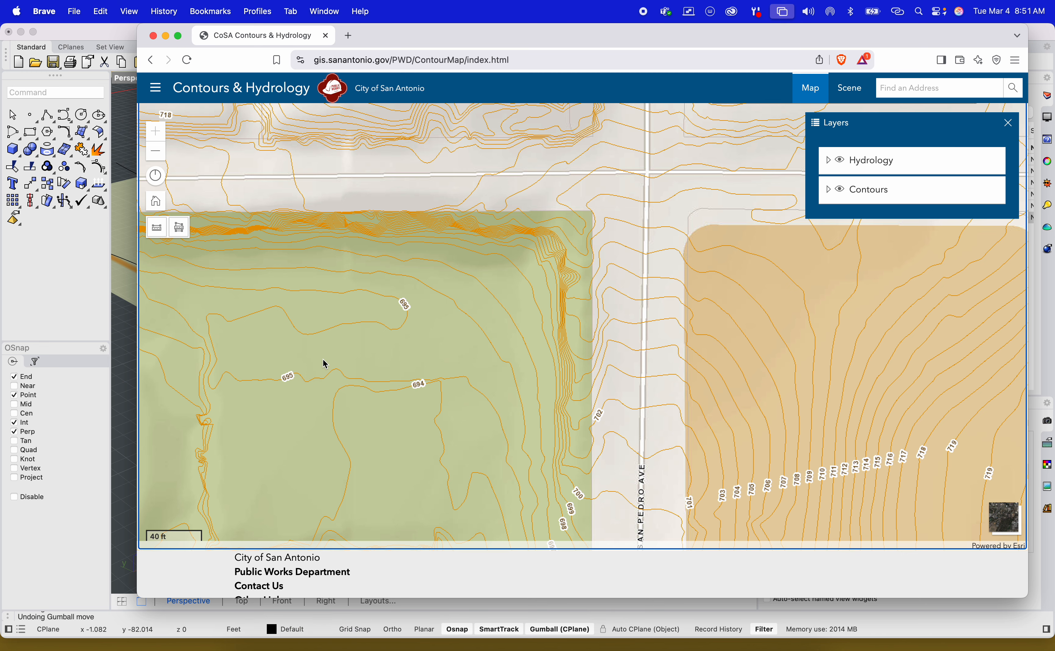
pyautogui.moveTo(490, 454); pyautogui.dragTo(471, 373)
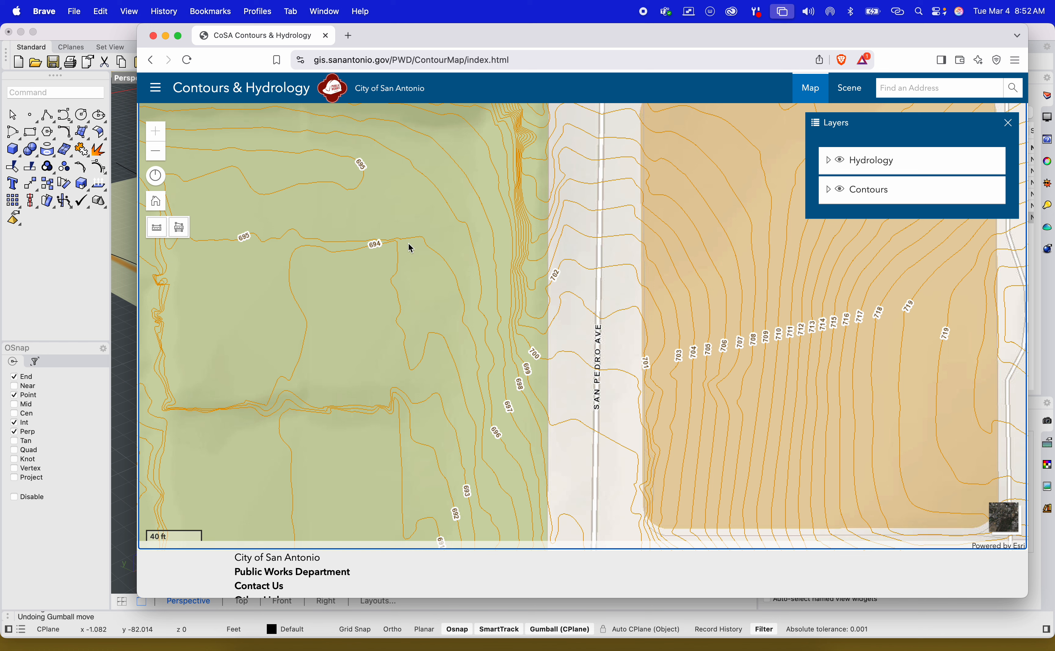
pyautogui.click(94, 285)
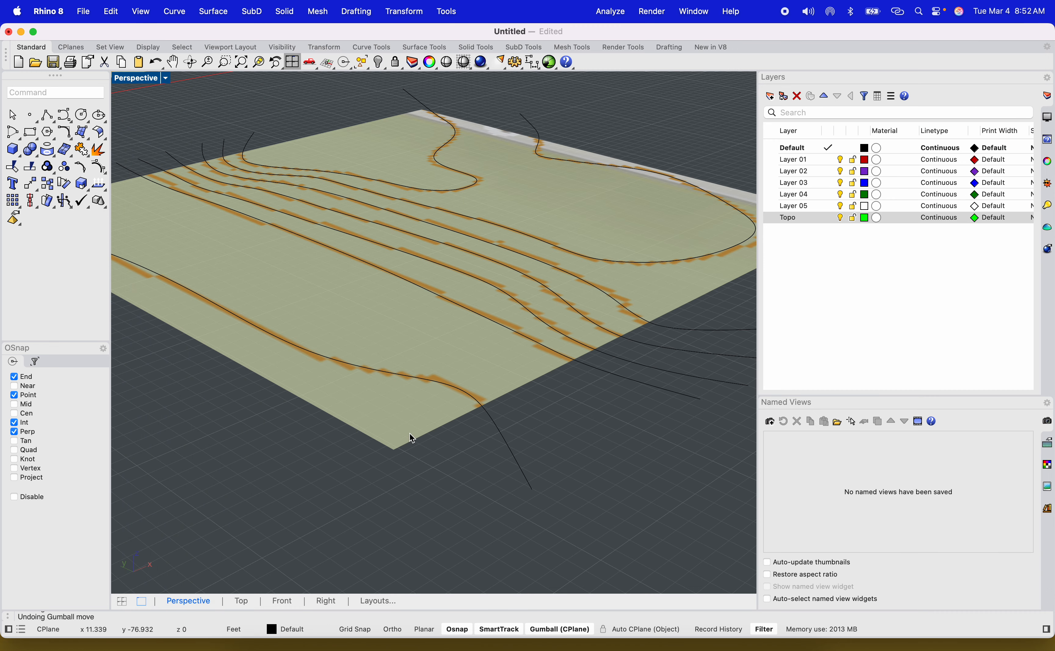
# Step: Draw a rectangle over the copied contour tile, from its near corner to the diagonally opposite corner
pyautogui.click(411, 443)
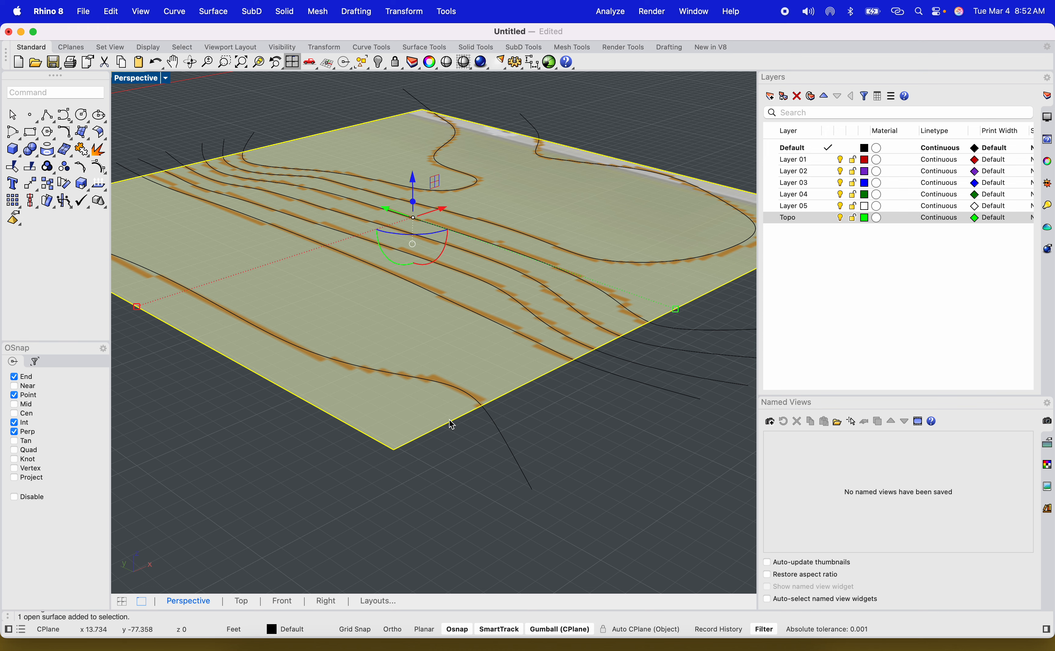
pyautogui.write('rec')
pyautogui.press('Return')
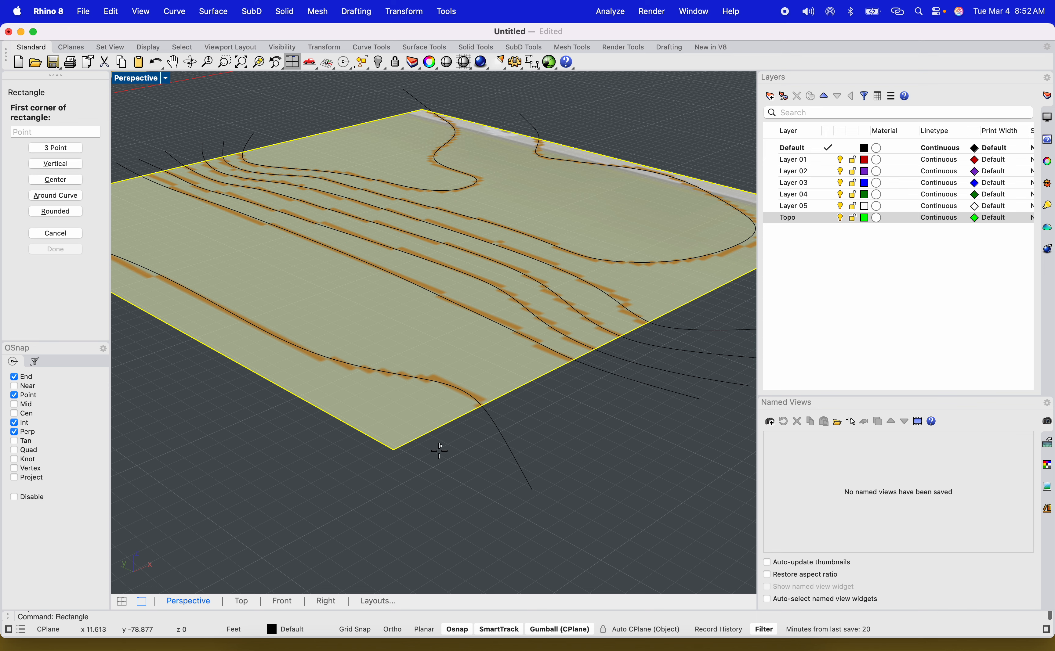
pyautogui.click(400, 458)
pyautogui.scroll(-5, 404, 438)
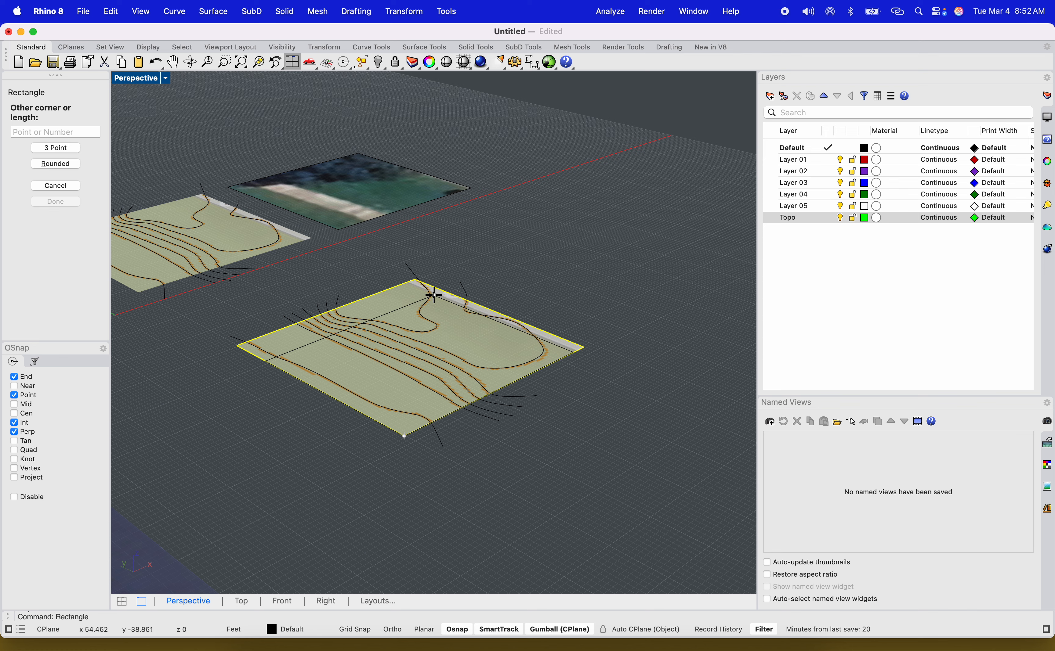
pyautogui.click(419, 279)
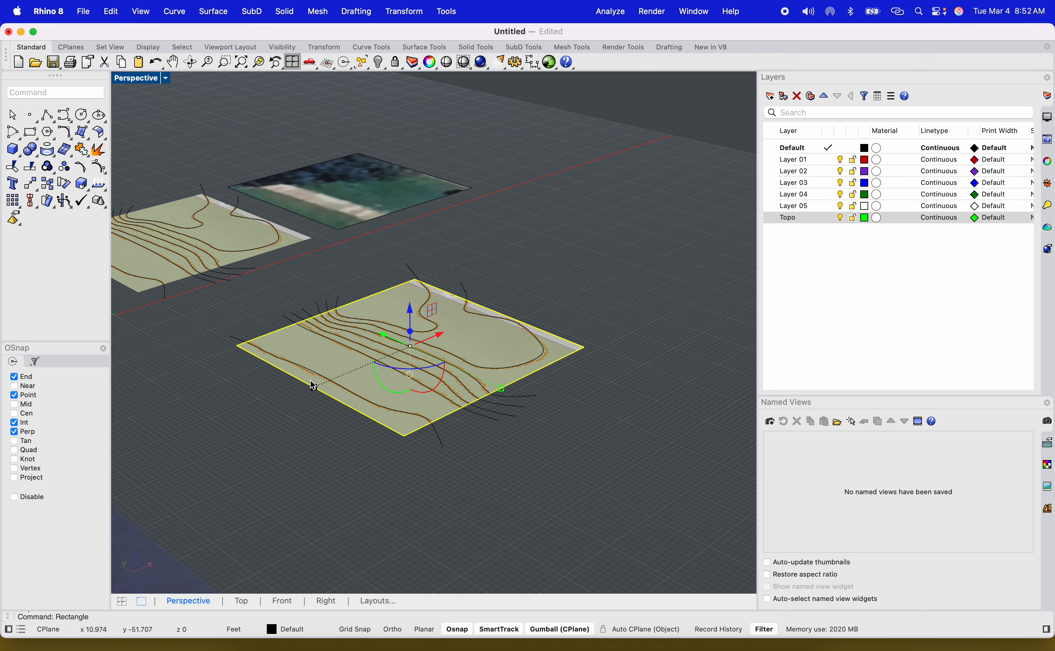
# Step: Extrude the copied tile's surface 12" downward as a solid with ExtrudeSrf
pyautogui.scroll(4, 303, 380)
pyautogui.scroll(-3, 283, 378)
pyautogui.write('ExtrudeSrf')
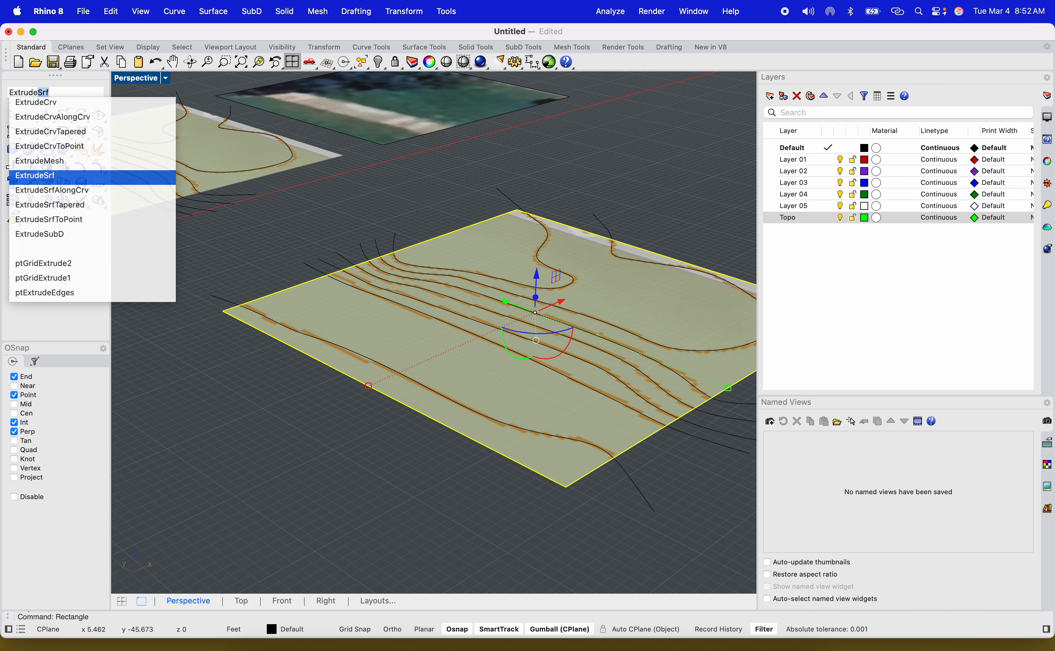
pyautogui.press('Return')
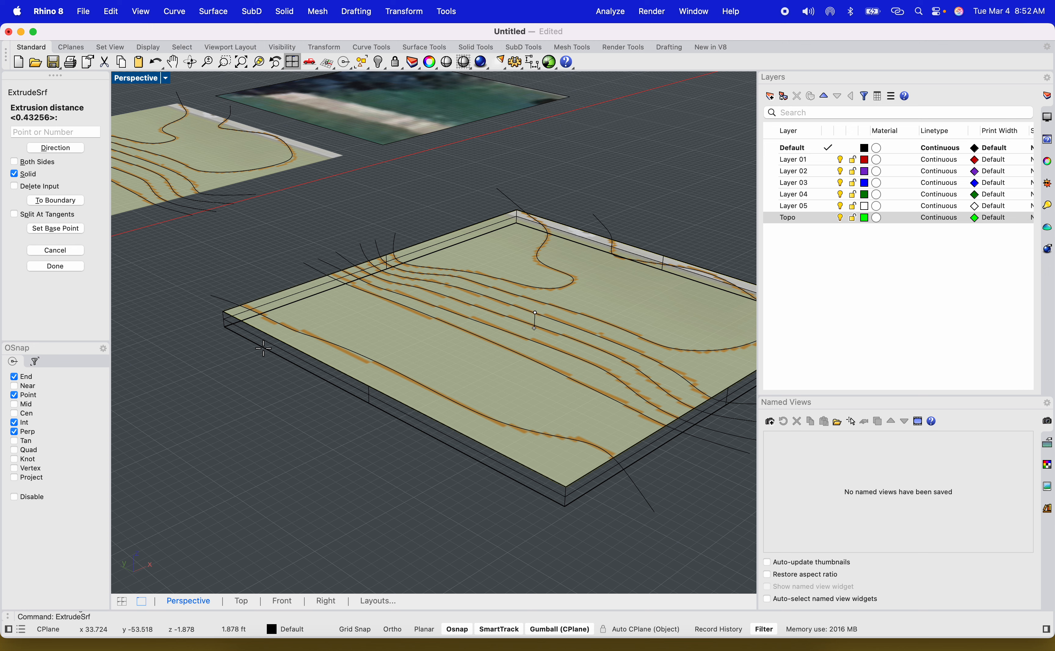
pyautogui.write('12"')
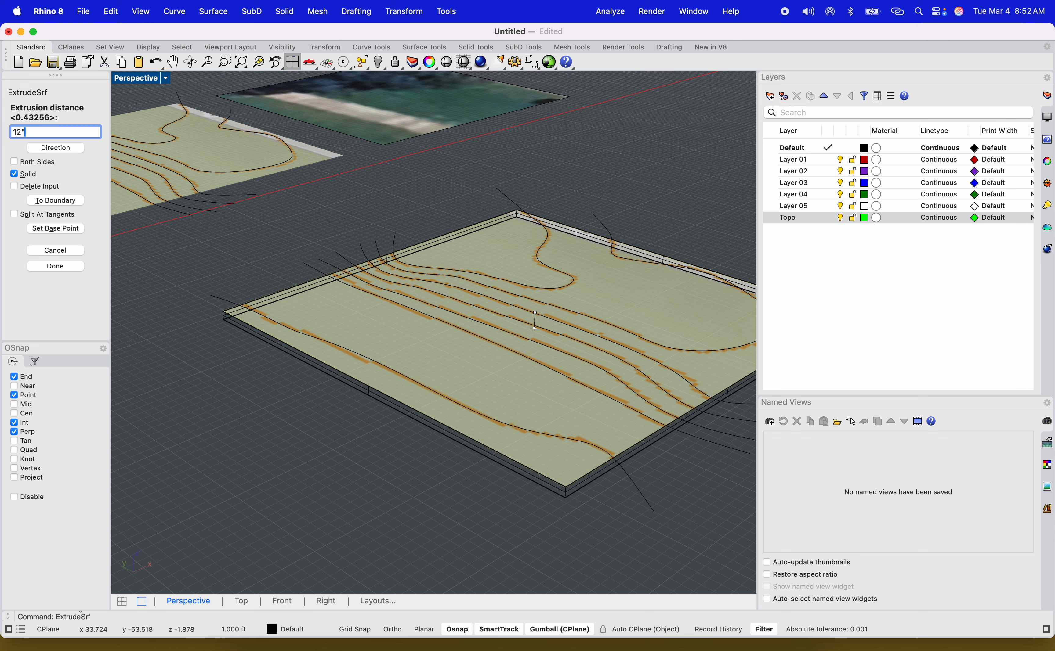
pyautogui.press('Return')
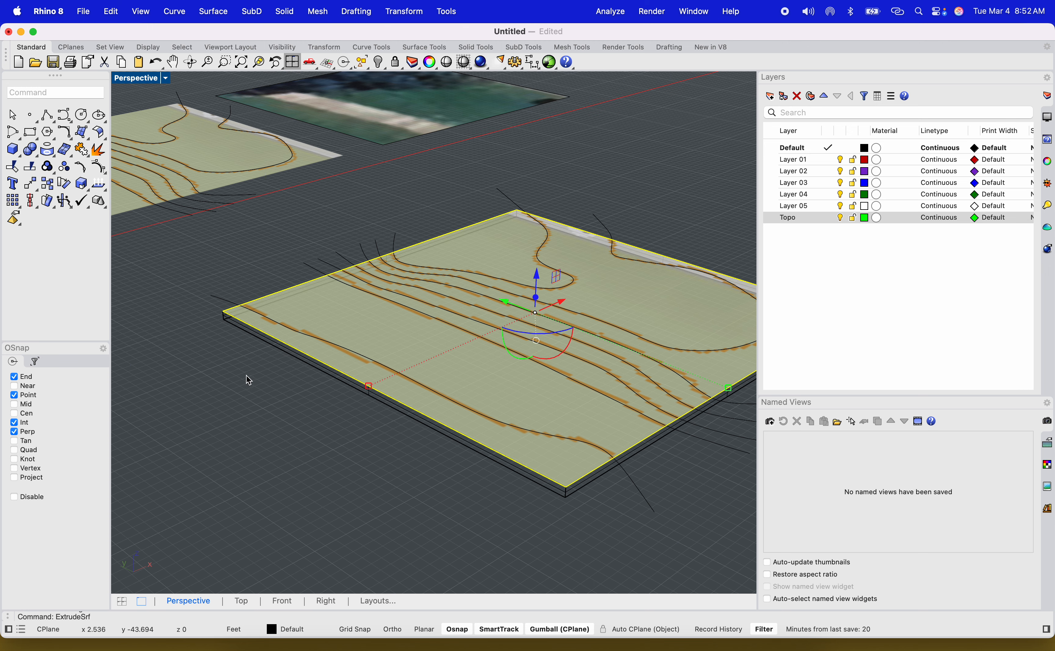
# Step: Set the Perspective viewport to the Shaded display mode
pyautogui.scroll(3, 247, 376)
pyautogui.click(259, 349)
pyautogui.click(138, 82)
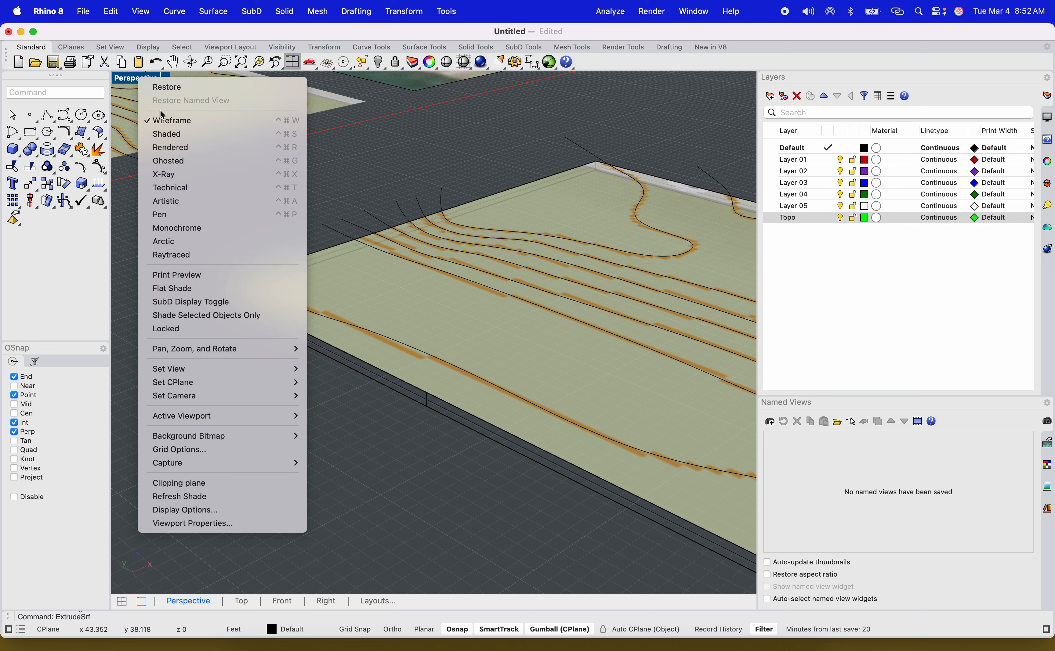
pyautogui.click(165, 135)
pyautogui.moveTo(274, 430)
pyautogui.mouseDown(button='right')
pyautogui.moveTo(248, 437)
pyautogui.moveTo(261, 437)
pyautogui.mouseUp(button='right')
# Step: Hide the map picture surface that overlaps the extruded slab's upper face
pyautogui.click(451, 316)
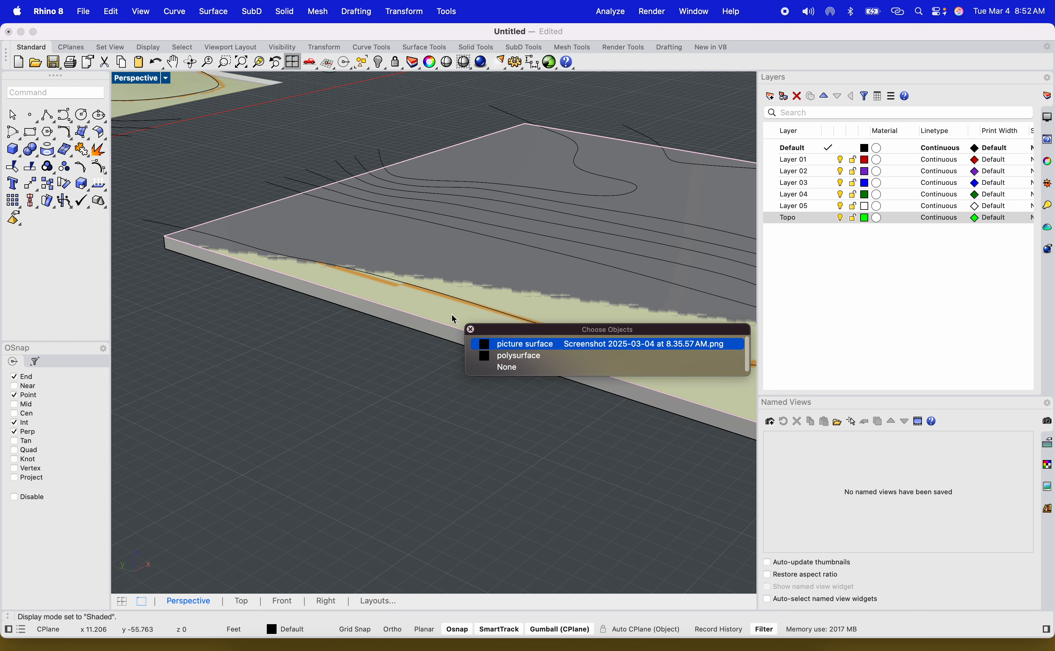
pyautogui.click(516, 356)
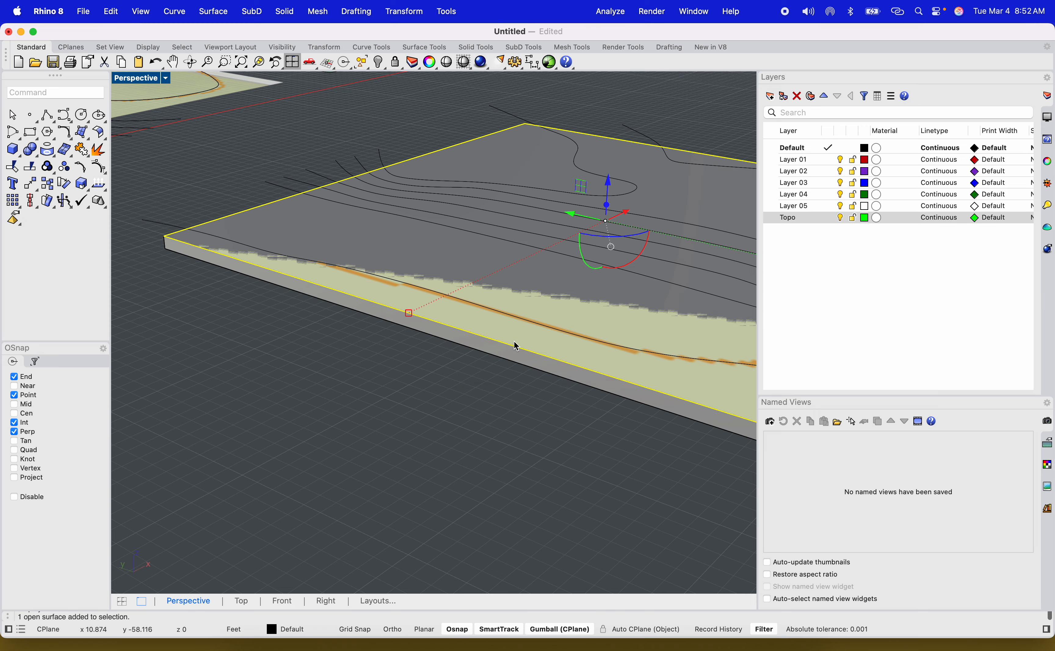
pyautogui.write('hide')
pyautogui.press('Return')
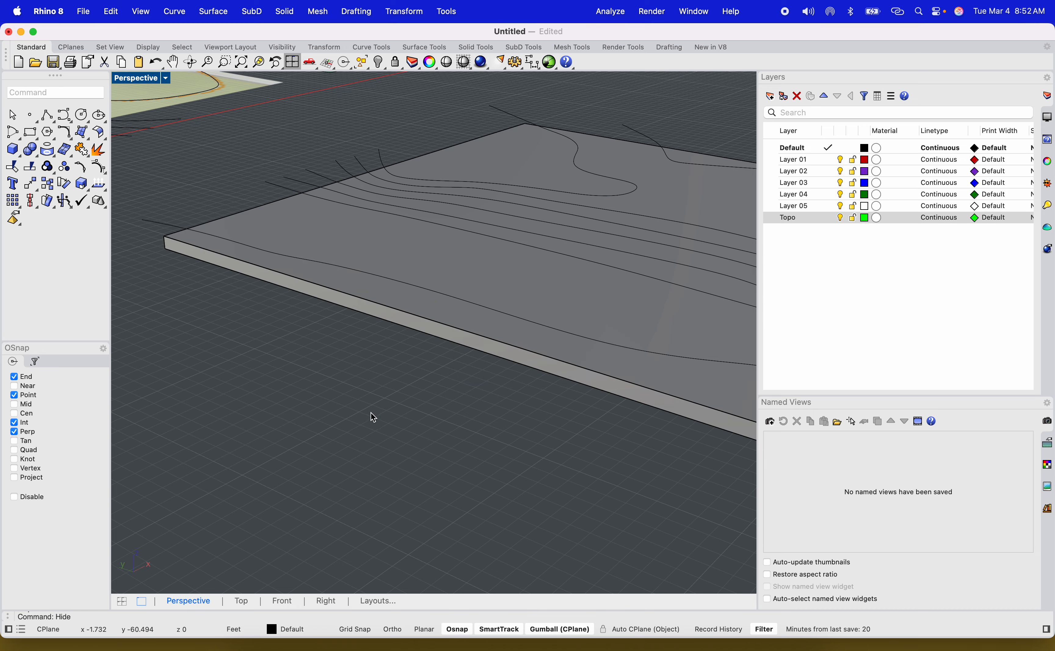
# Step: Copy the slab straight down twice at 1 ft intervals, corner to corner, to make a stack of three
pyautogui.scroll(-5, 393, 417)
pyautogui.moveTo(395, 420); pyautogui.dragTo(349, 415, button='right')
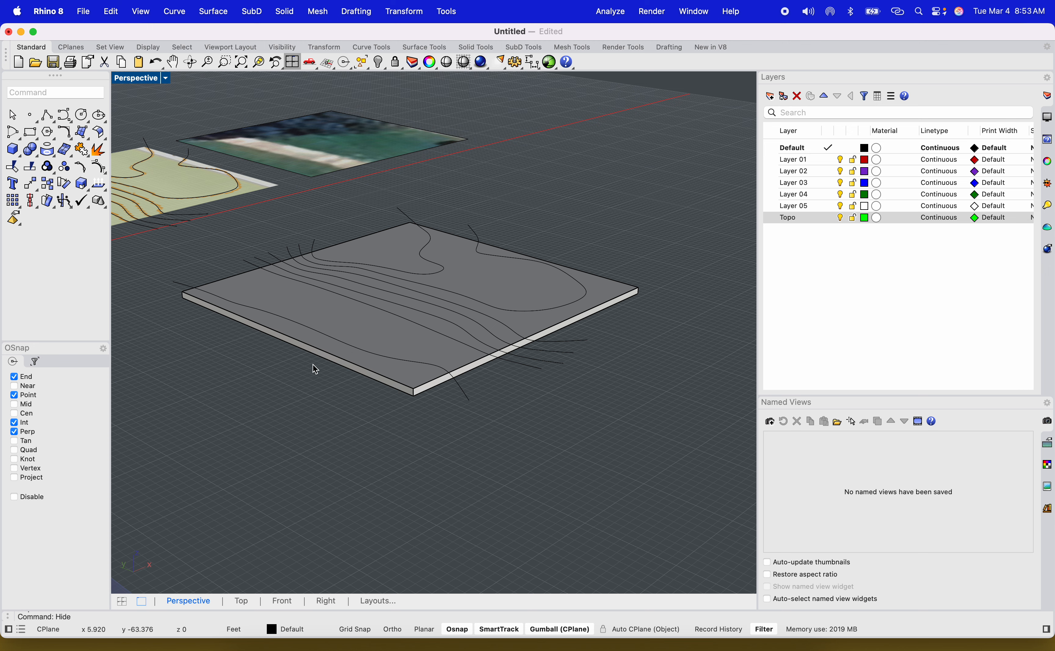
pyautogui.scroll(3, 355, 369)
pyautogui.click(356, 371)
pyautogui.write('c')
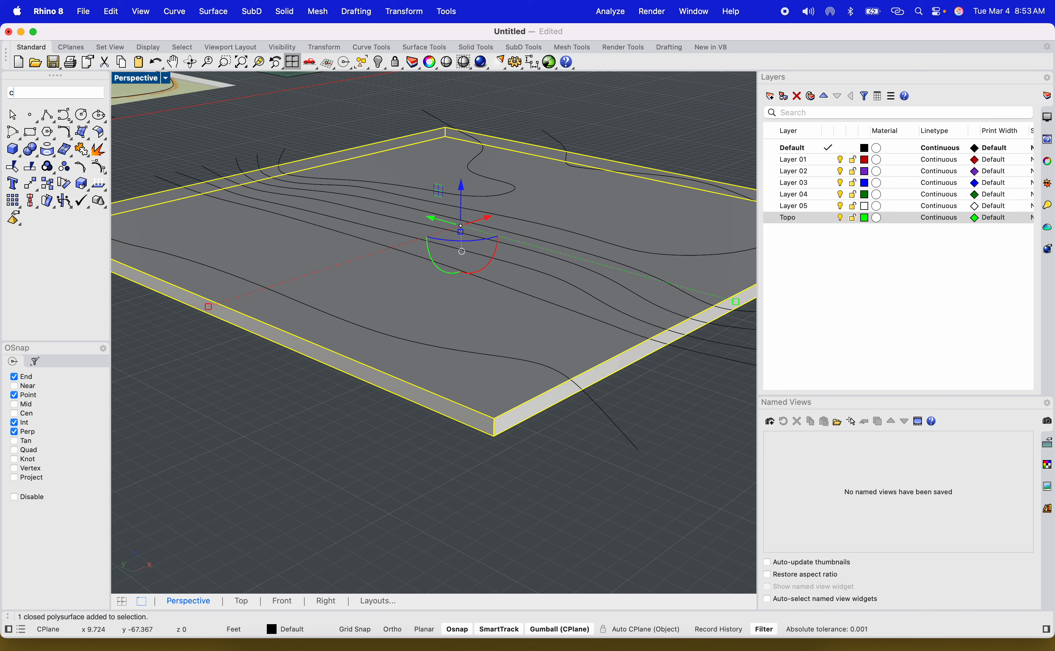
pyautogui.write('opy')
pyautogui.press('Return')
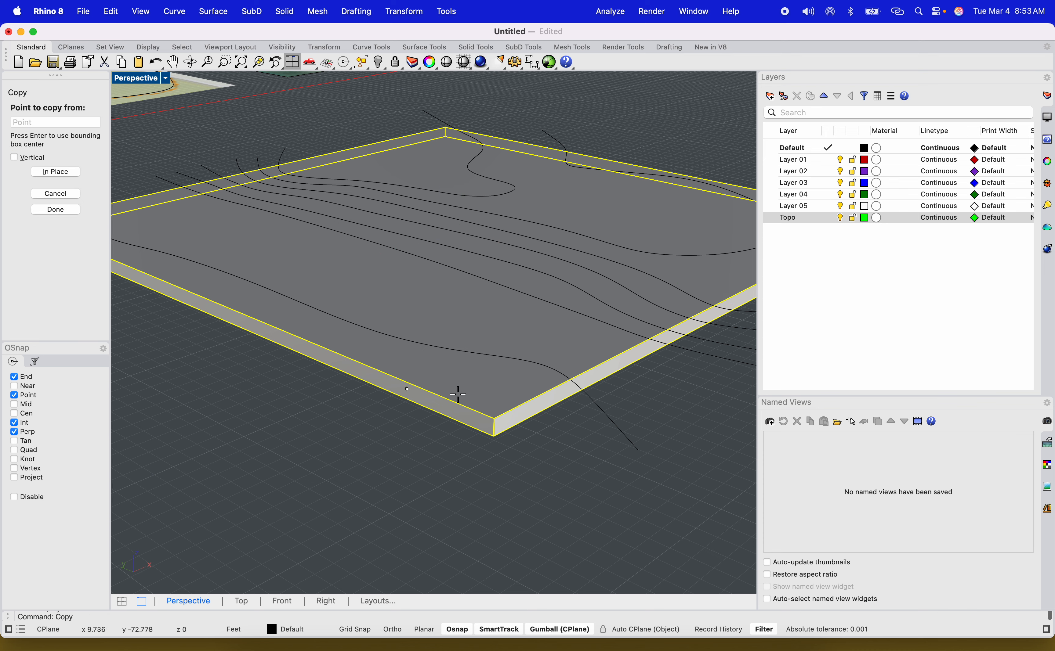
pyautogui.click(494, 418)
pyautogui.click(493, 437)
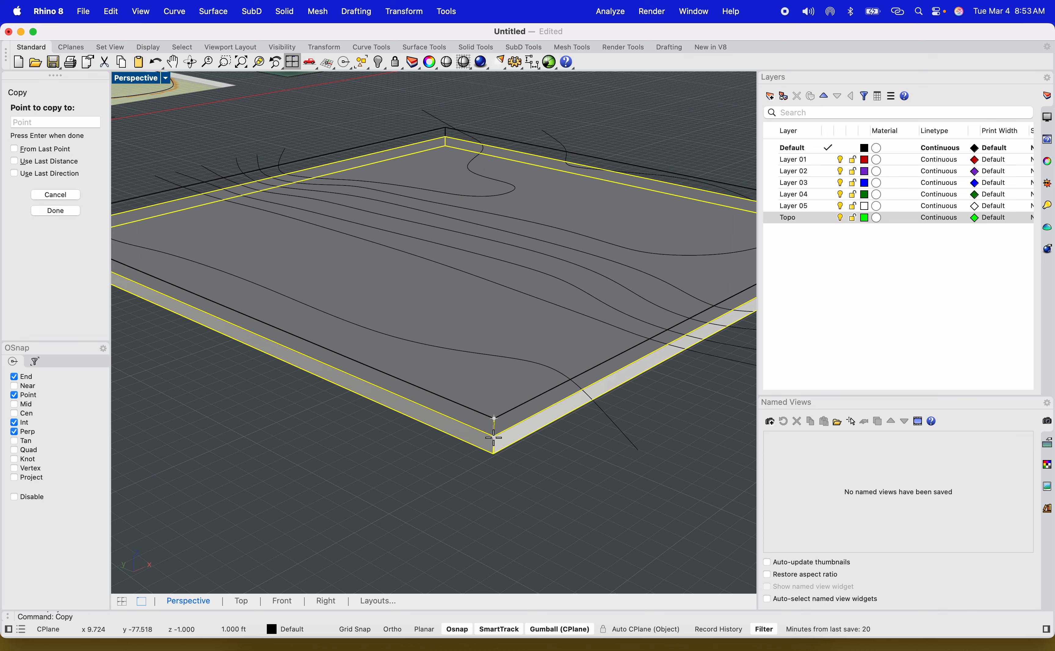
pyautogui.click(493, 456)
pyautogui.scroll(-5, 476, 489)
pyautogui.press('Return')
pyautogui.press('Escape')
pyautogui.scroll(10, 433, 492)
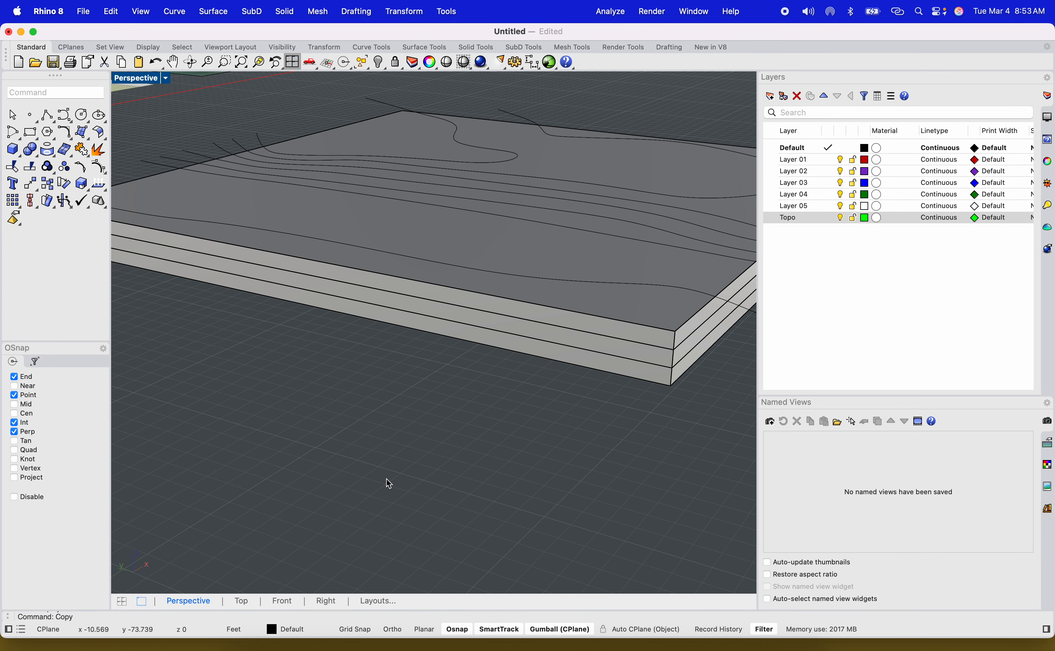
pyautogui.scroll(-5, 387, 455)
pyautogui.moveTo(549, 443); pyautogui.dragTo(381, 280)
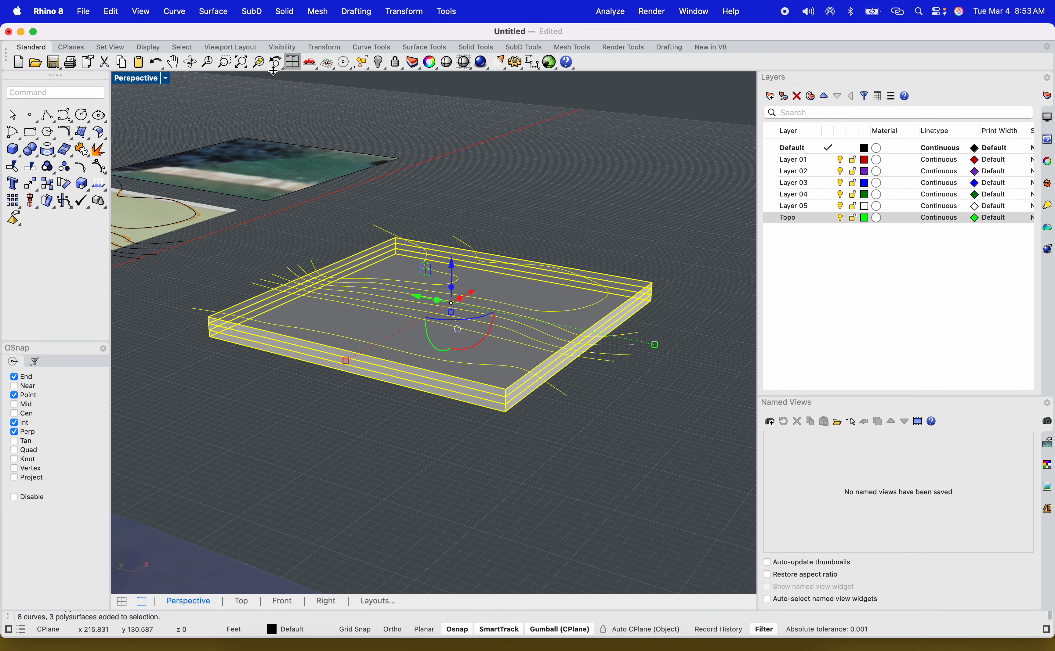
pyautogui.click(259, 63)
pyautogui.moveTo(496, 204); pyautogui.dragTo(567, 214, button='right')
pyautogui.moveTo(567, 420); pyautogui.dragTo(568, 379, button='right')
pyautogui.scroll(5, 478, 299)
pyautogui.click(457, 270)
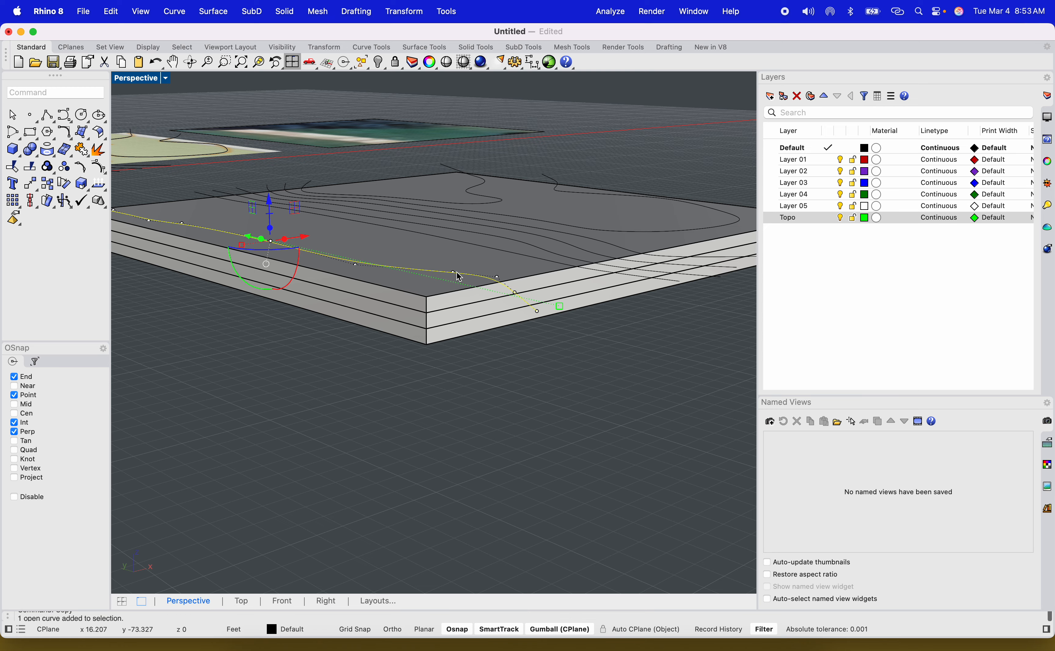
pyautogui.moveTo(620, 329); pyautogui.dragTo(627, 390, button='right')
pyautogui.moveTo(651, 334); pyautogui.dragTo(568, 228)
pyautogui.click(681, 265)
pyautogui.moveTo(665, 373); pyautogui.dragTo(560, 228)
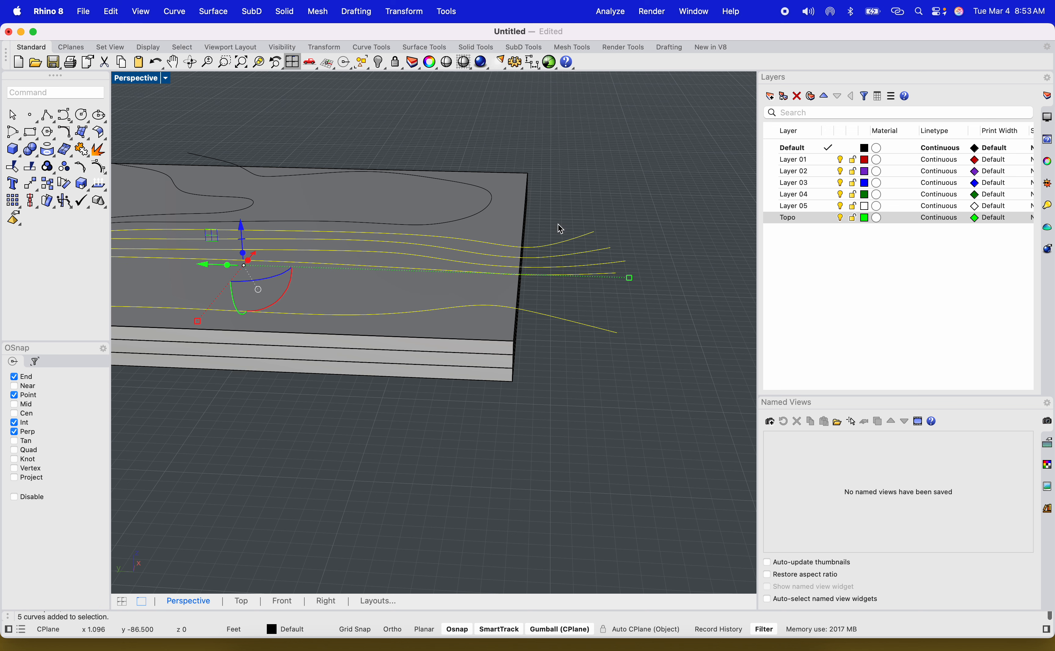
pyautogui.keyDown('shift'); pyautogui.click(484, 219); pyautogui.keyUp('shift')
pyautogui.click(541, 147)
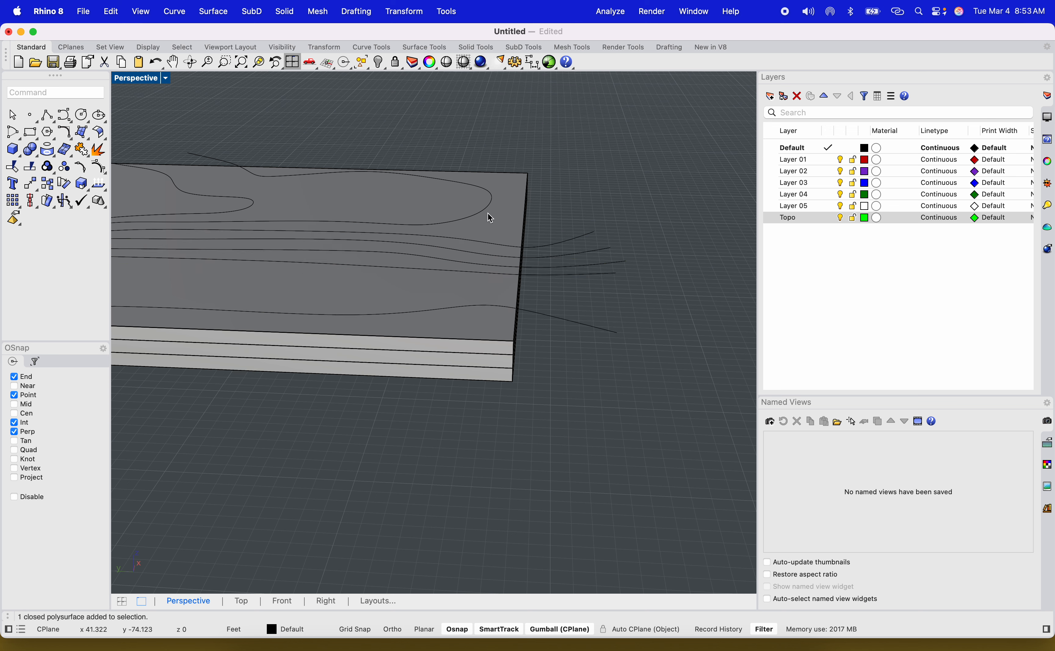
# Step: Select all seven contour curves on the slab stack, leaving the slabs themselves out of the selection
pyautogui.click(486, 215)
pyautogui.click(545, 241)
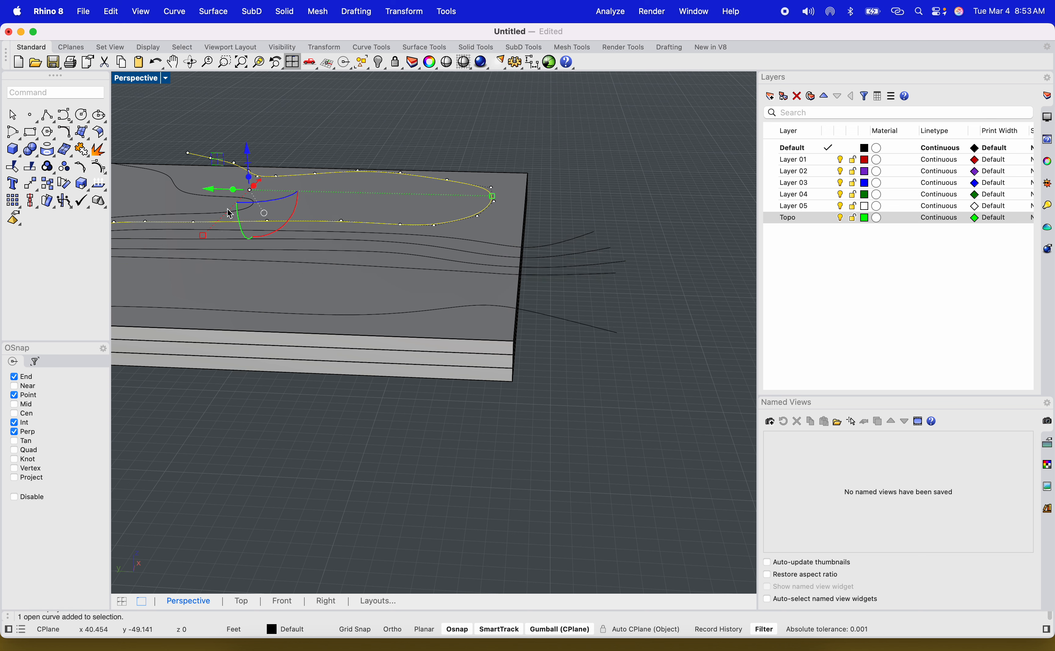
pyautogui.keyDown('shift'); pyautogui.click(201, 200); pyautogui.keyUp('shift')
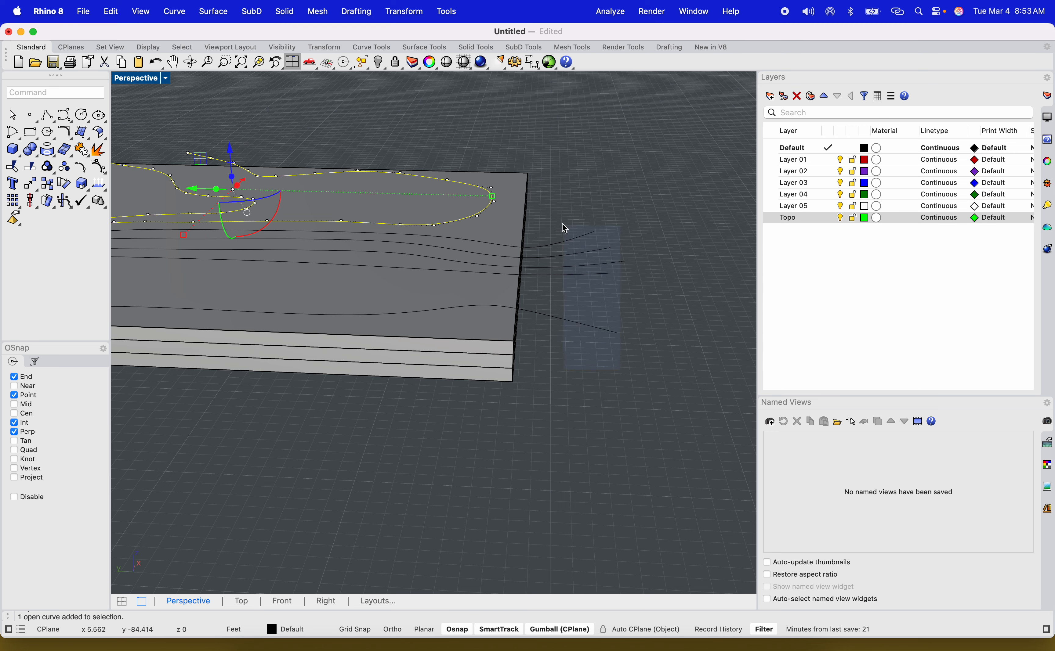
pyautogui.keyDown('shift'); pyautogui.moveTo(562, 224); pyautogui.dragTo(559, 219); pyautogui.keyUp('shift')
pyautogui.scroll(-5, 502, 304)
pyautogui.scroll(3, 336, 294)
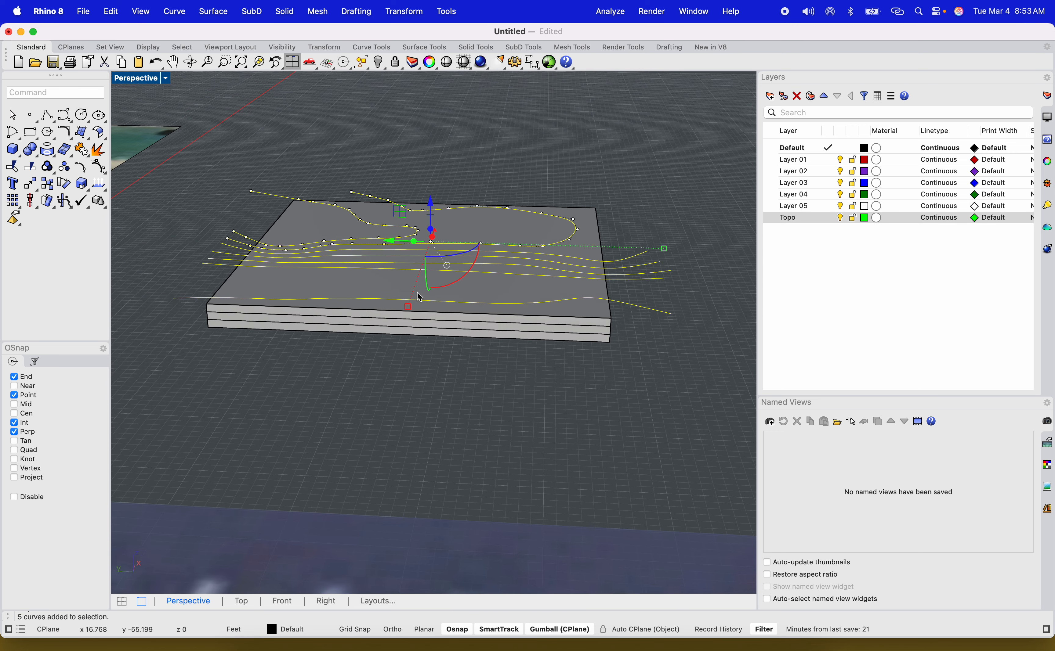
pyautogui.moveTo(419, 297); pyautogui.dragTo(421, 186, button='right')
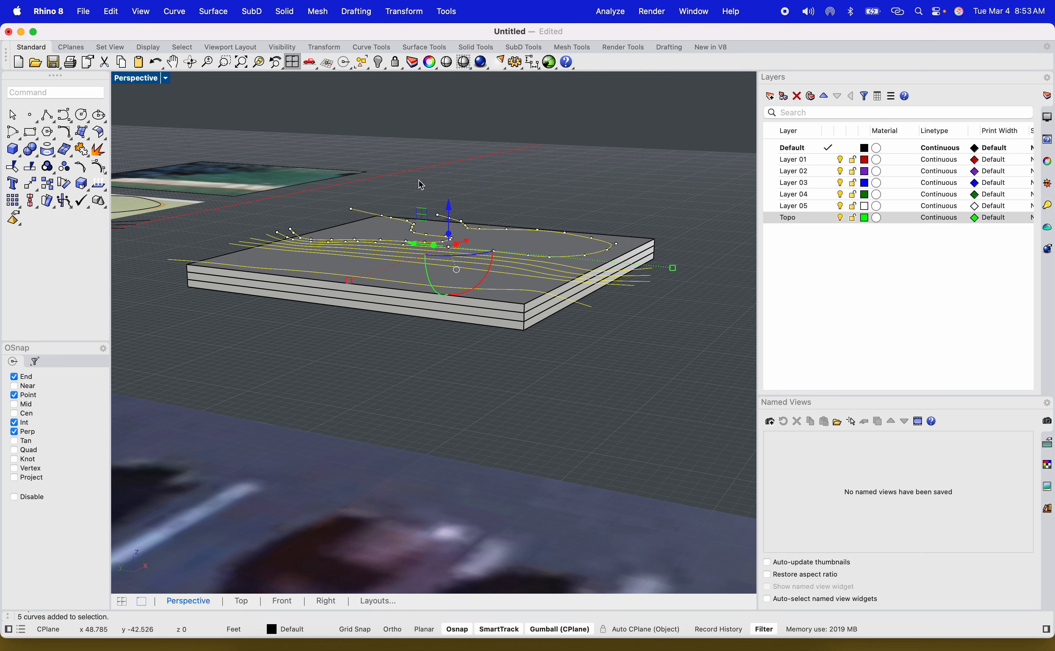
# Step: Move the selected contour curves 12" straight up in the Right view, with Ortho on
pyautogui.doubleClick(126, 79)
pyautogui.moveTo(376, 384); pyautogui.dragTo(562, 418, button='right')
pyautogui.scroll(12, 513, 454)
pyautogui.moveTo(535, 454); pyautogui.dragTo(604, 426, button='right')
pyautogui.scroll(-8, 608, 424)
pyautogui.rightClick(605, 426)
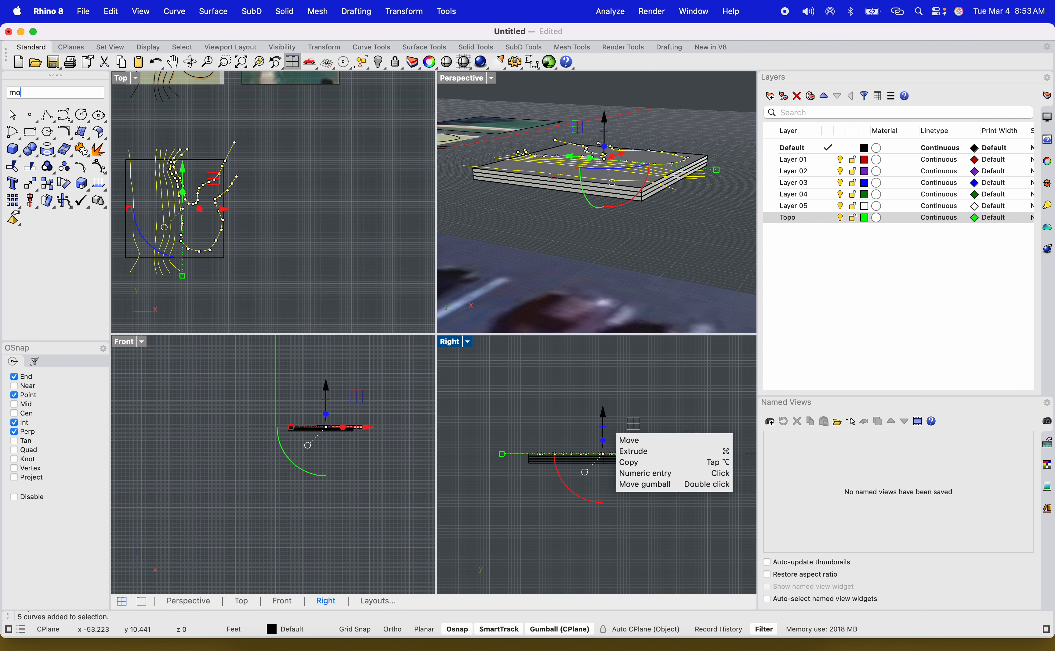
pyautogui.click(625, 438)
pyautogui.click(601, 420)
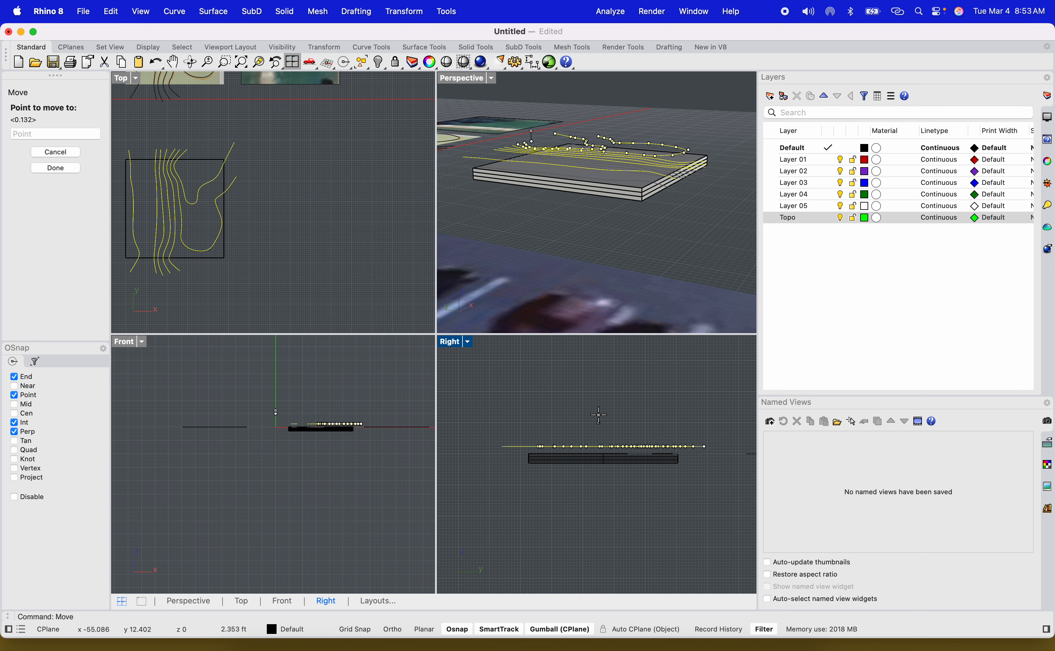
pyautogui.write('12"')
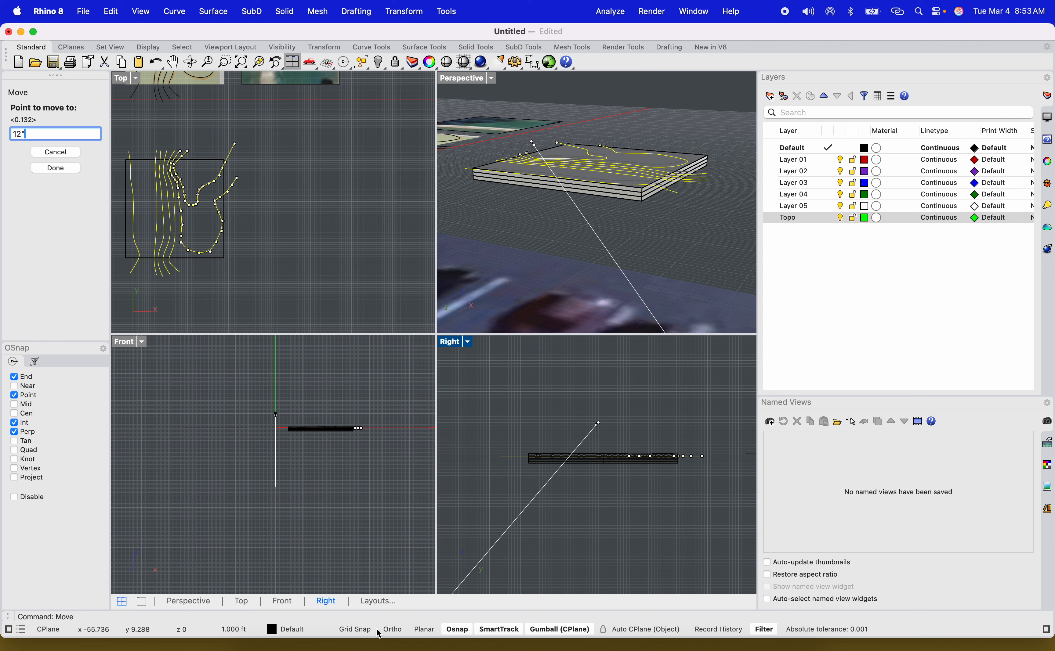
pyautogui.click(392, 629)
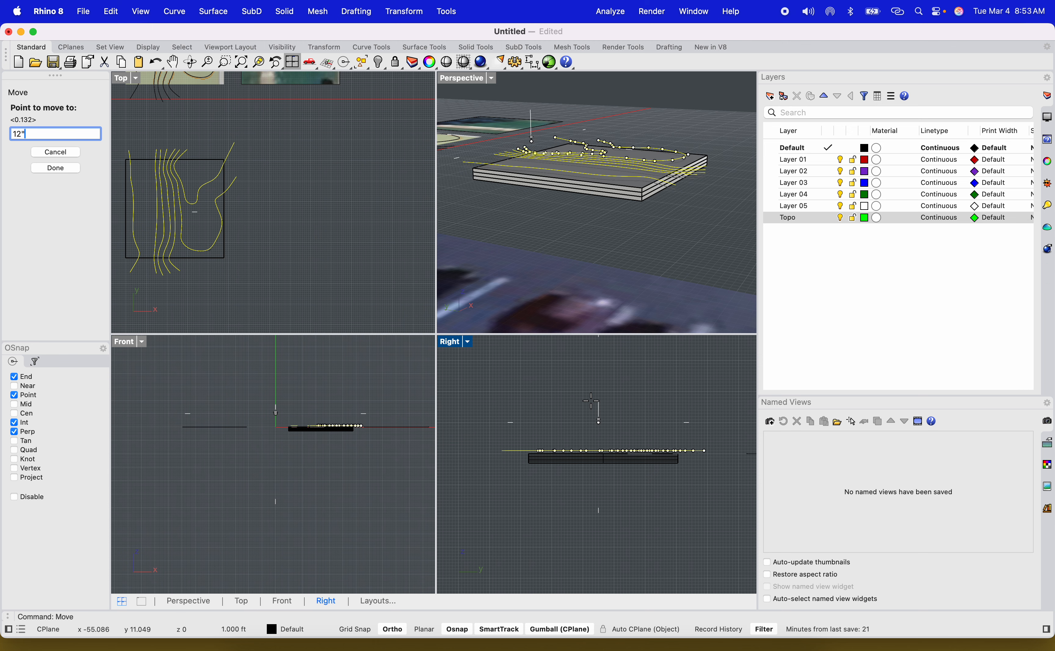
pyautogui.scroll(3, 637, 397)
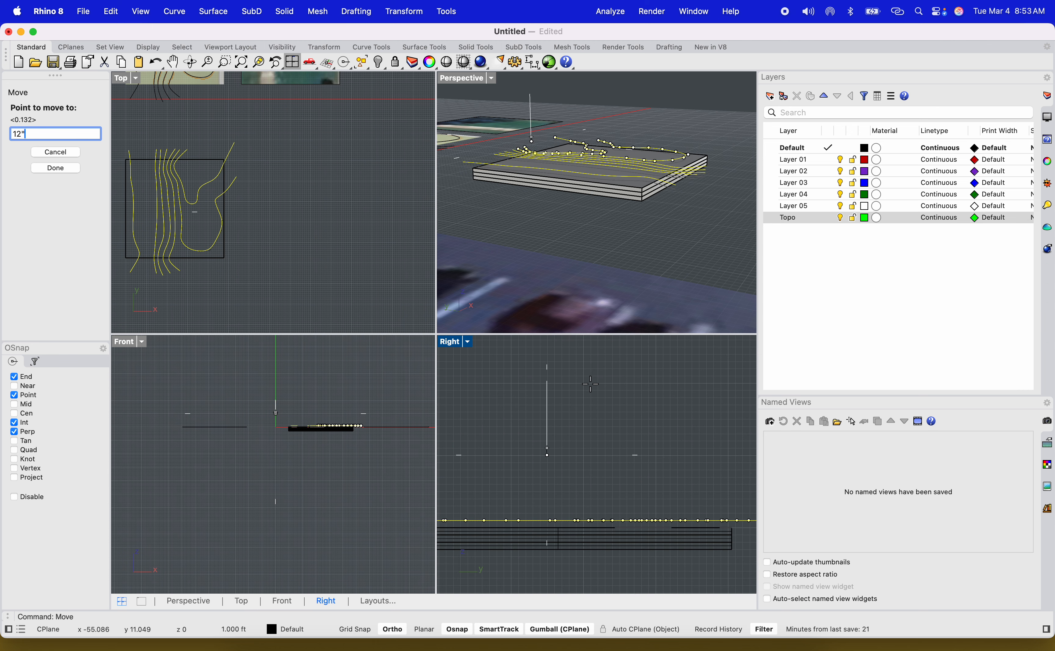
pyautogui.press('Return')
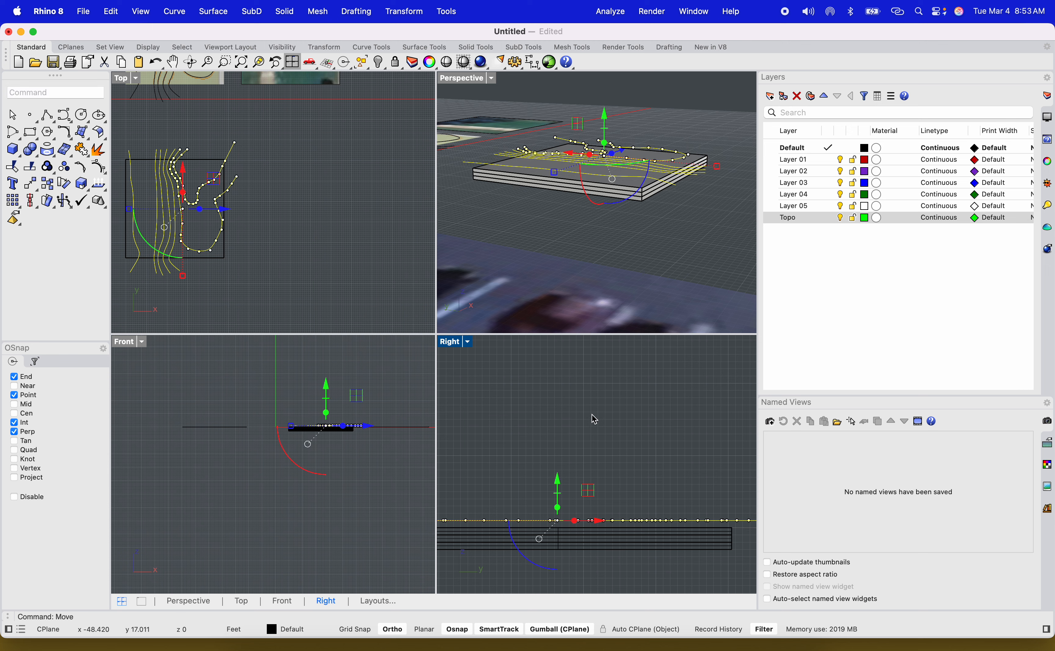
# Step: Select six of the raised contour curves, leaving out the isolated lowest contour near the slab's left edge in plan
pyautogui.click(683, 228)
pyautogui.moveTo(683, 228); pyautogui.dragTo(642, 270, button='right')
pyautogui.click(636, 269)
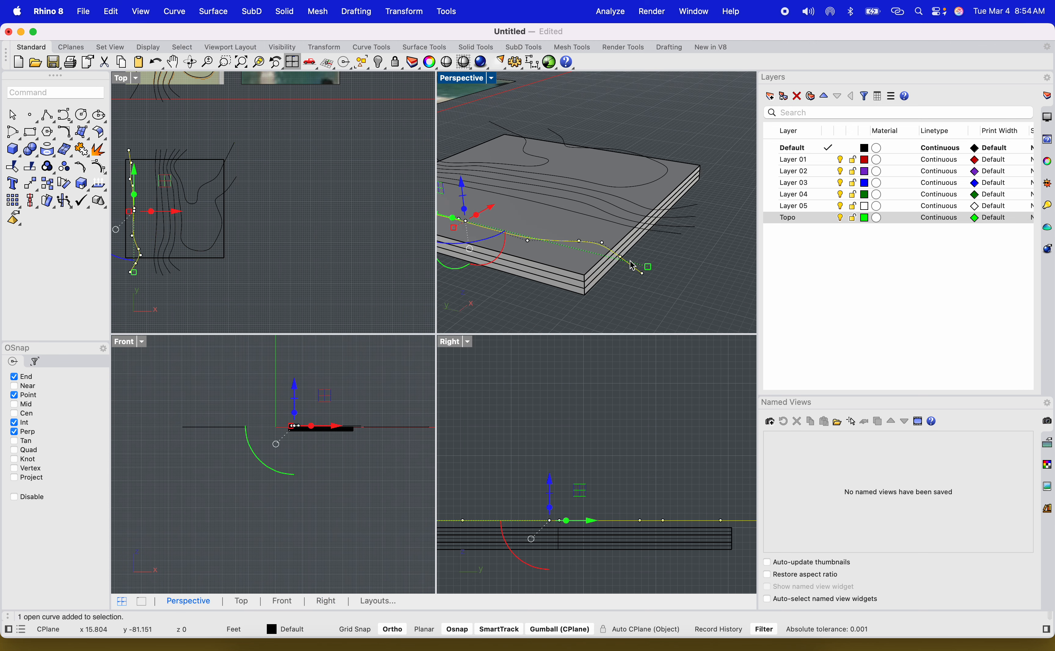
pyautogui.click(716, 248)
pyautogui.moveTo(717, 248)
pyautogui.mouseDown(button='right')
pyautogui.moveTo(680, 267)
pyautogui.moveTo(707, 259)
pyautogui.mouseUp(button='right')
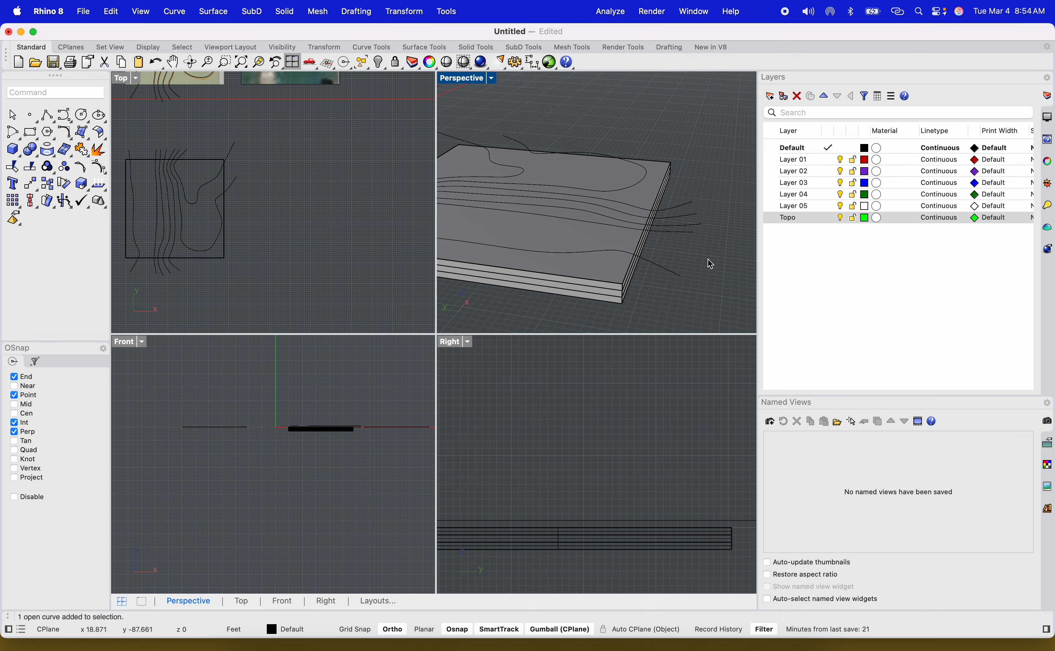
pyautogui.click(688, 195)
pyautogui.moveTo(723, 311); pyautogui.dragTo(655, 217, button='right')
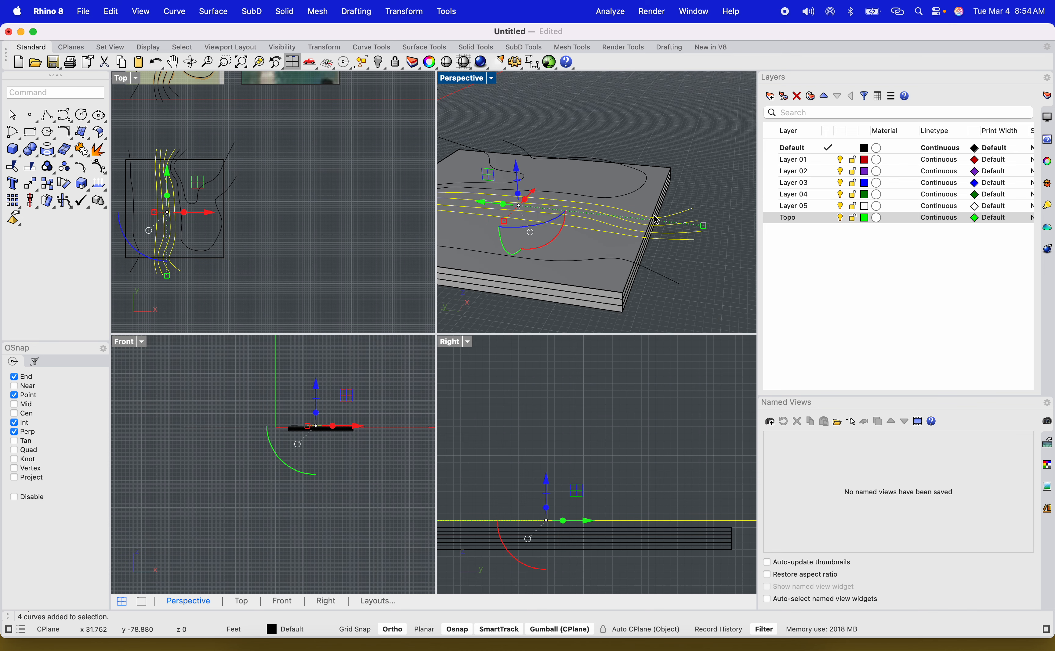
pyautogui.keyDown('shift'); pyautogui.click(630, 199); pyautogui.keyUp('shift')
pyautogui.moveTo(586, 207); pyautogui.dragTo(592, 424, button='right')
pyautogui.click(606, 210)
pyautogui.click(606, 205)
# Step: Move the six selected contour curves 1 ft straight up in the Right view, with Ortho on, and clear the selection
pyautogui.write('move')
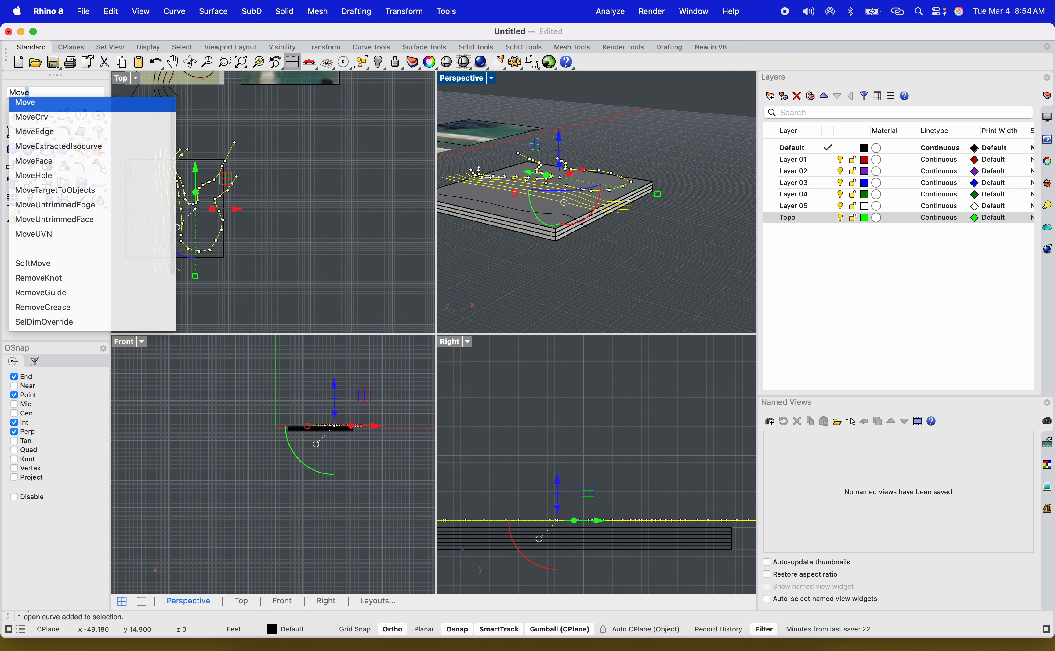
pyautogui.press('Return')
pyautogui.click(638, 454)
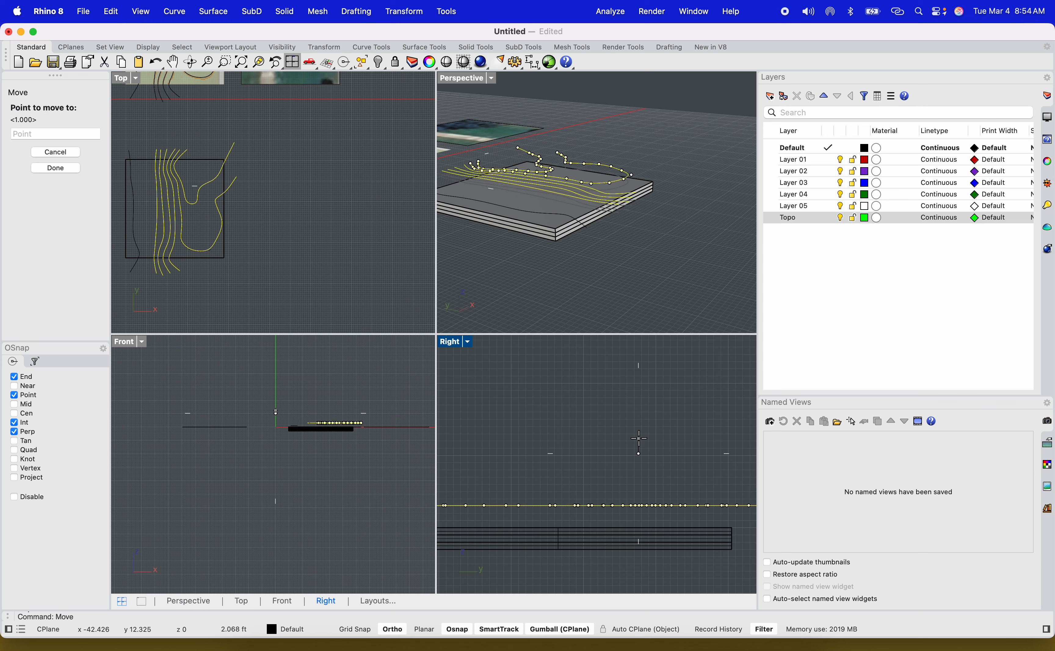
pyautogui.write('-1')
pyautogui.press('Return')
pyautogui.press('F8')
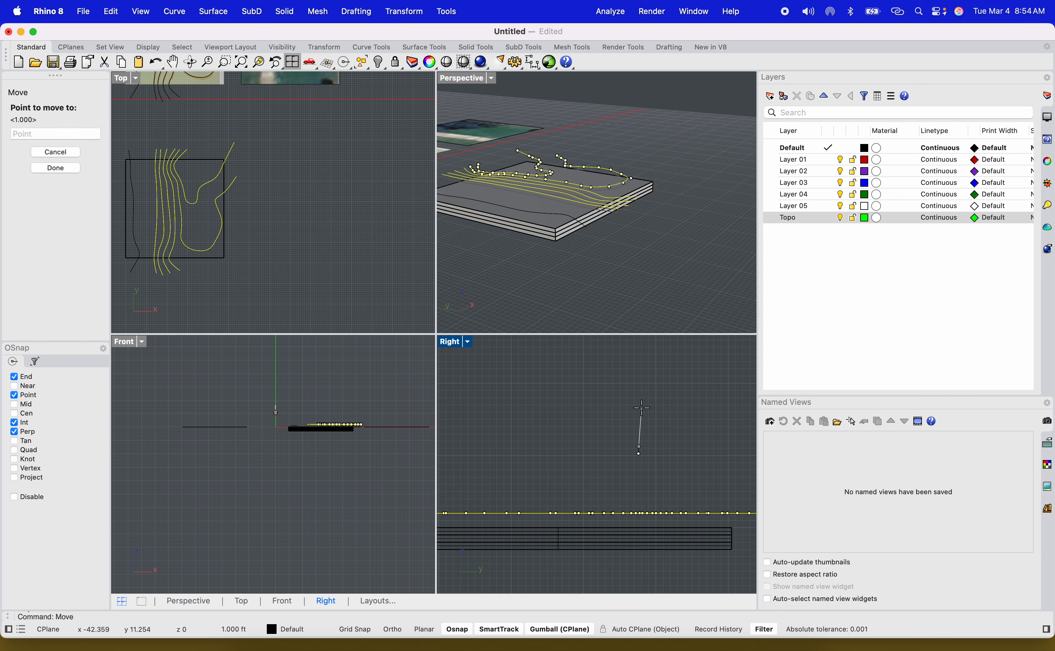
pyautogui.press('Escape')
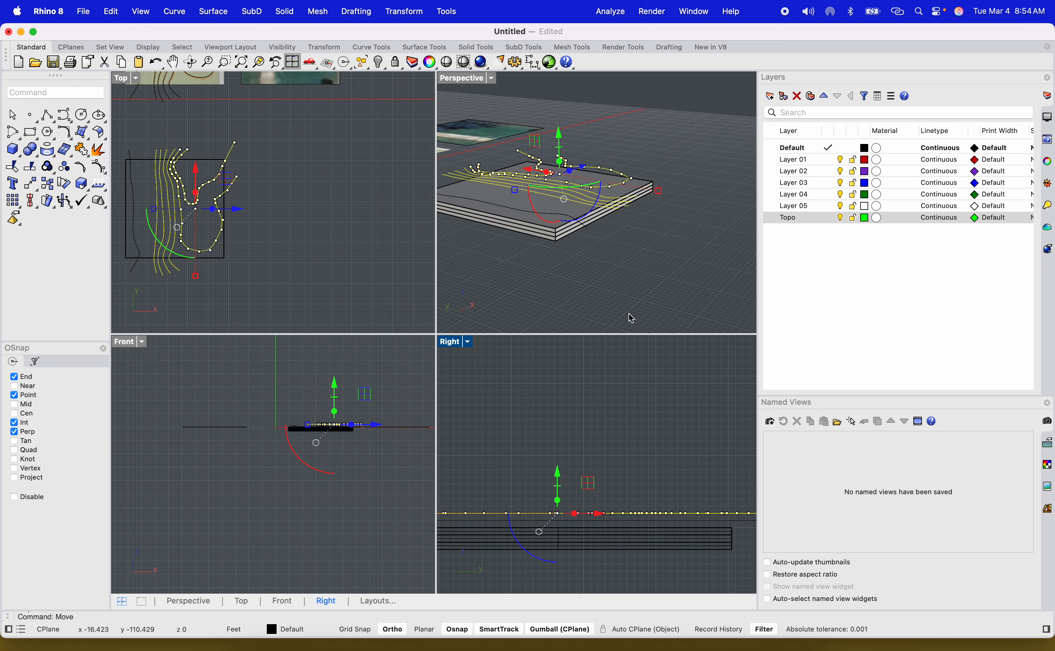
pyautogui.press('Escape')
# Step: Select the five higher contour curves, leaving out the two lowest contours on the left side in plan
pyautogui.scroll(5, 631, 236)
pyautogui.click(622, 195)
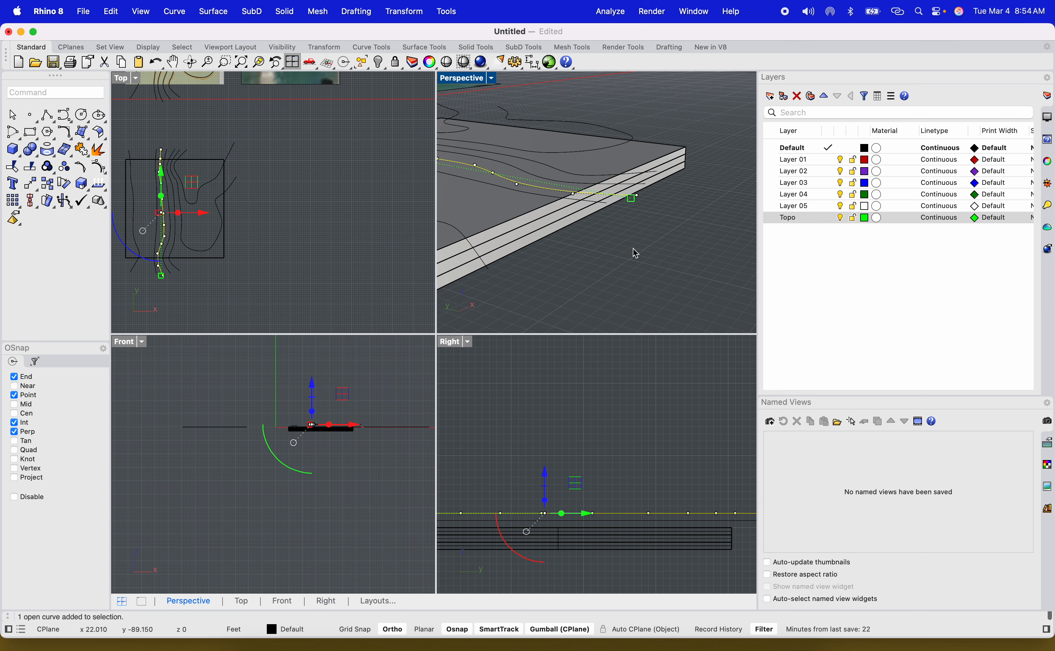
pyautogui.moveTo(633, 249); pyautogui.dragTo(676, 295, button='right')
pyautogui.keyDown('shift'); pyautogui.click(695, 242); pyautogui.keyUp('shift')
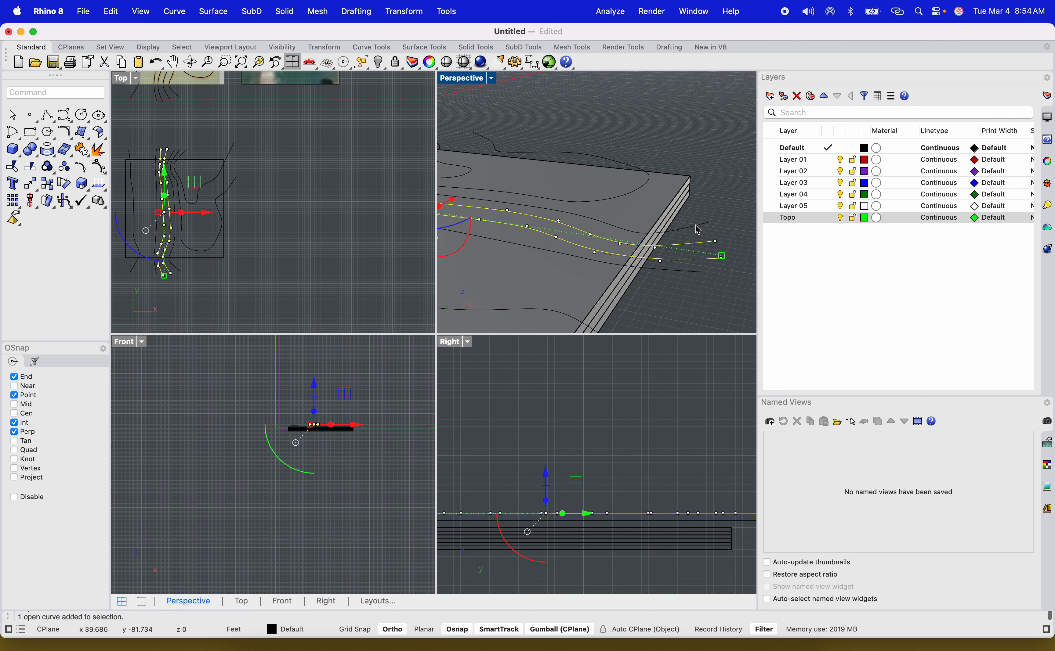
pyautogui.keyDown('shift'); pyautogui.click(694, 226); pyautogui.keyUp('shift')
pyautogui.keyDown('shift'); pyautogui.click(622, 195); pyautogui.keyUp('shift')
pyautogui.moveTo(573, 175); pyautogui.dragTo(550, 179, button='right')
pyautogui.keyDown('shift'); pyautogui.click(495, 107); pyautogui.keyUp('shift')
pyautogui.scroll(-5, 482, 123)
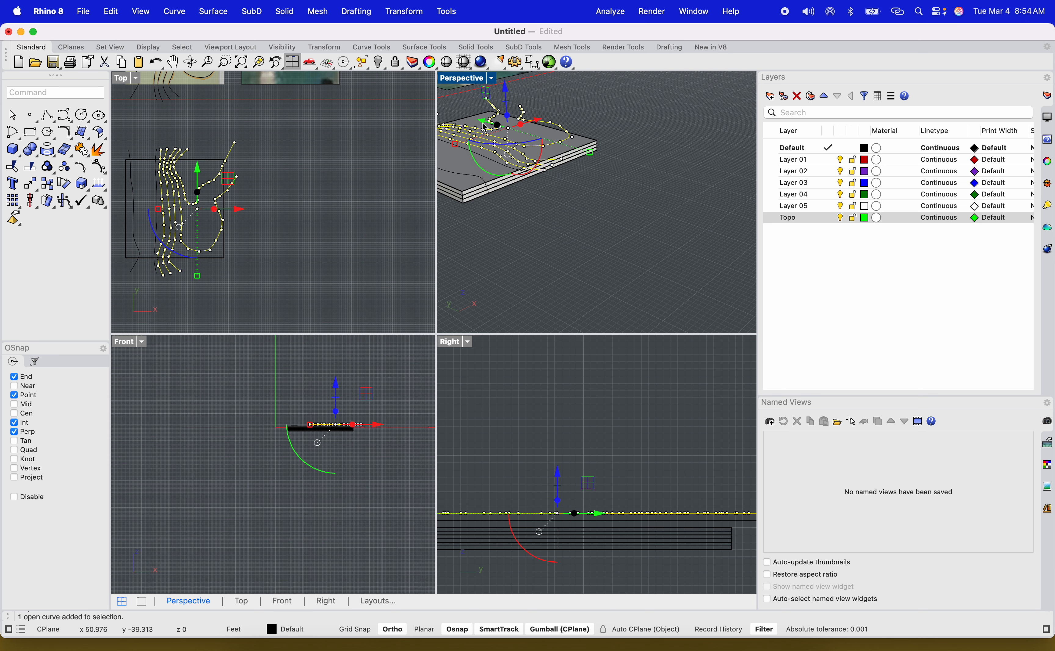
pyautogui.scroll(2, 446, 171)
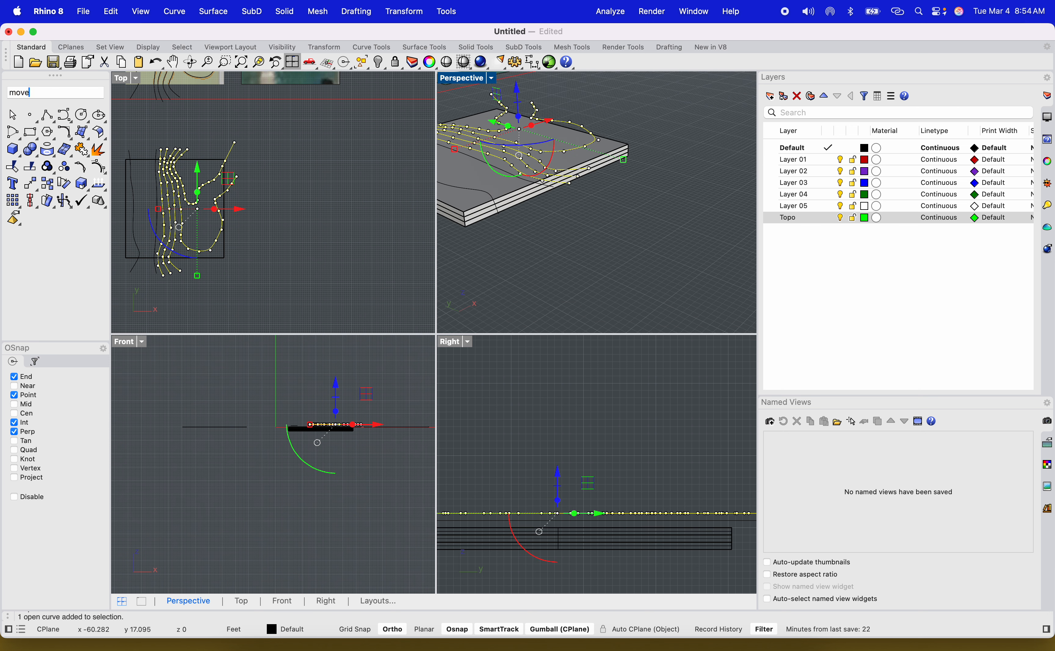
# Step: Move the five selected contour curves 12 in straight up in the Right view and clear the selection
pyautogui.press('Return')
pyautogui.click(556, 470)
pyautogui.write('12')
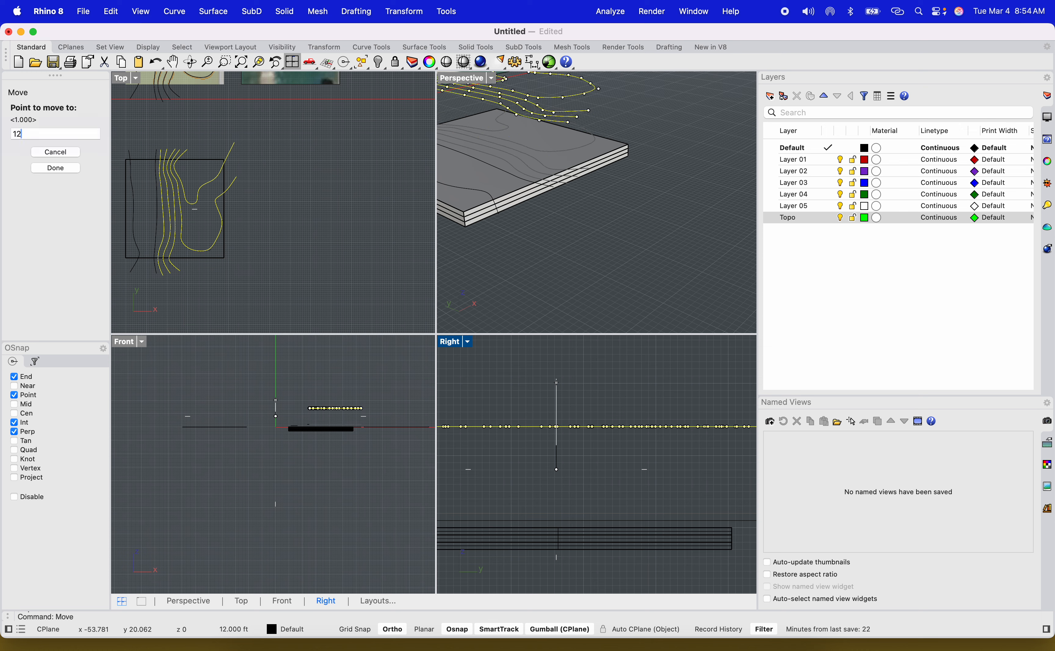
pyautogui.write('in')
pyautogui.press('Return')
pyautogui.click(565, 422)
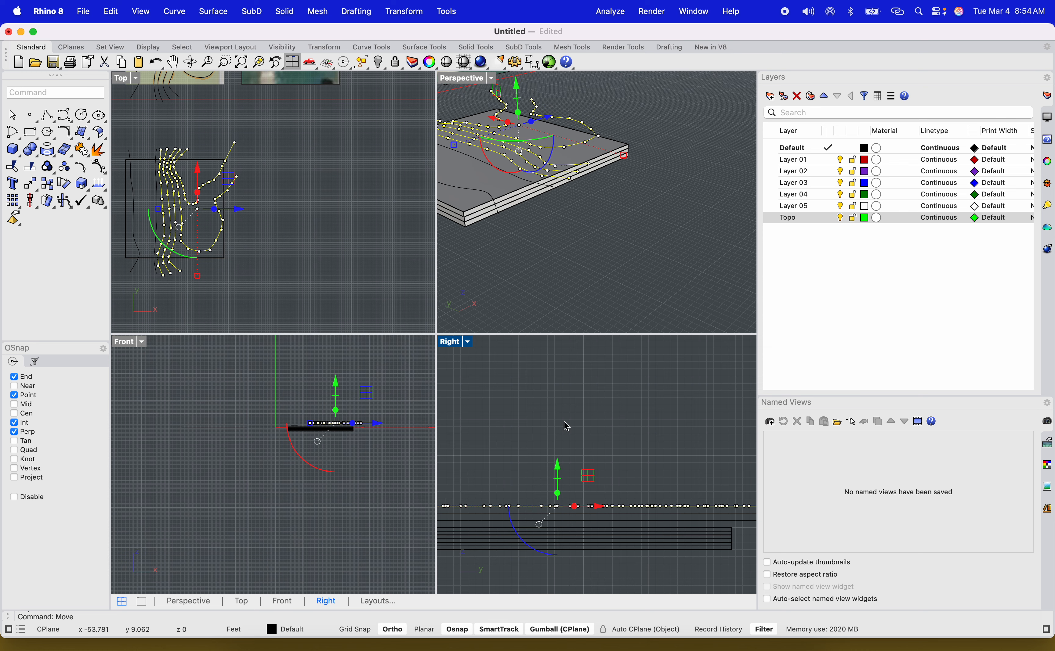
pyautogui.click(569, 292)
# Step: Select the four highest contour curves, including both large curved contours on the right side in plan
pyautogui.scroll(10, 592, 251)
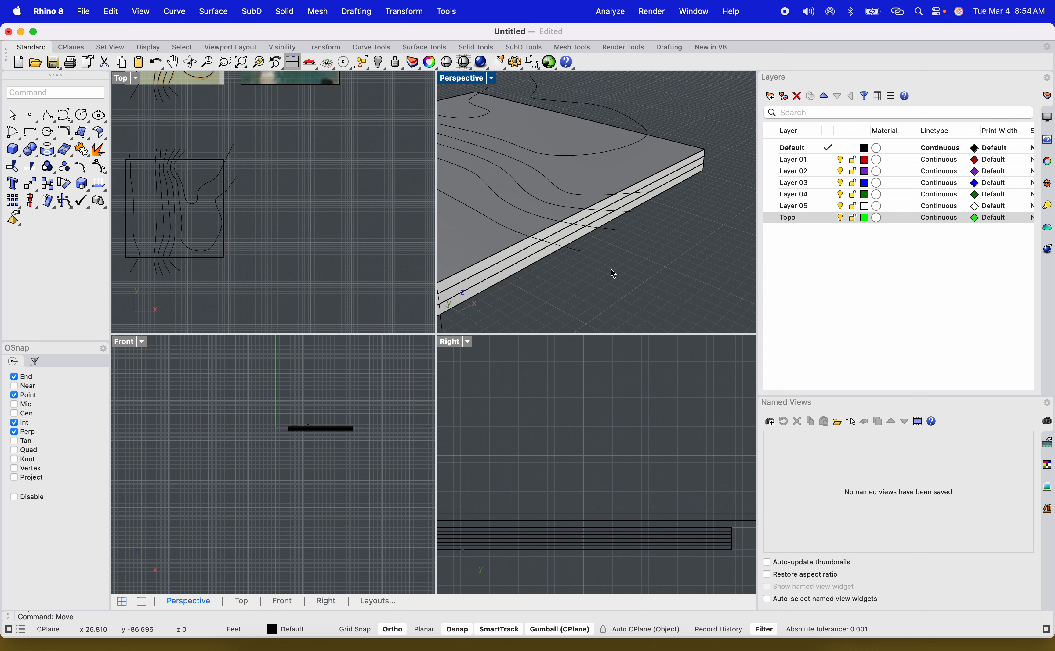
pyautogui.moveTo(682, 265); pyautogui.dragTo(692, 178, button='right')
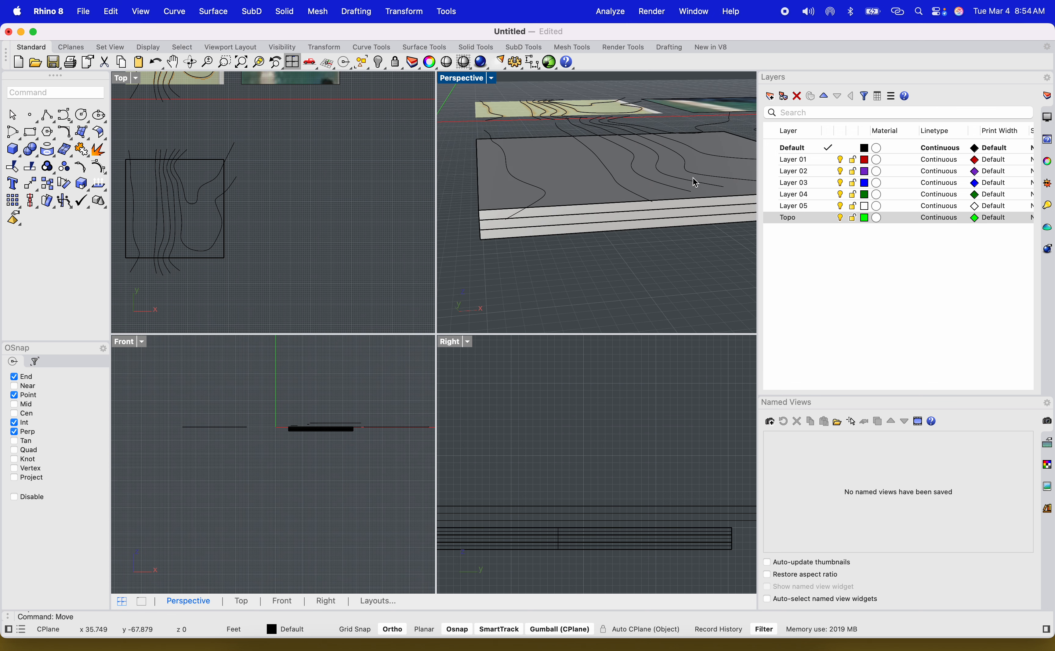
pyautogui.click(693, 185)
pyautogui.keyDown('shift'); pyautogui.click(703, 175); pyautogui.keyUp('shift')
pyautogui.keyDown('shift'); pyautogui.click(727, 159); pyautogui.keyUp('shift')
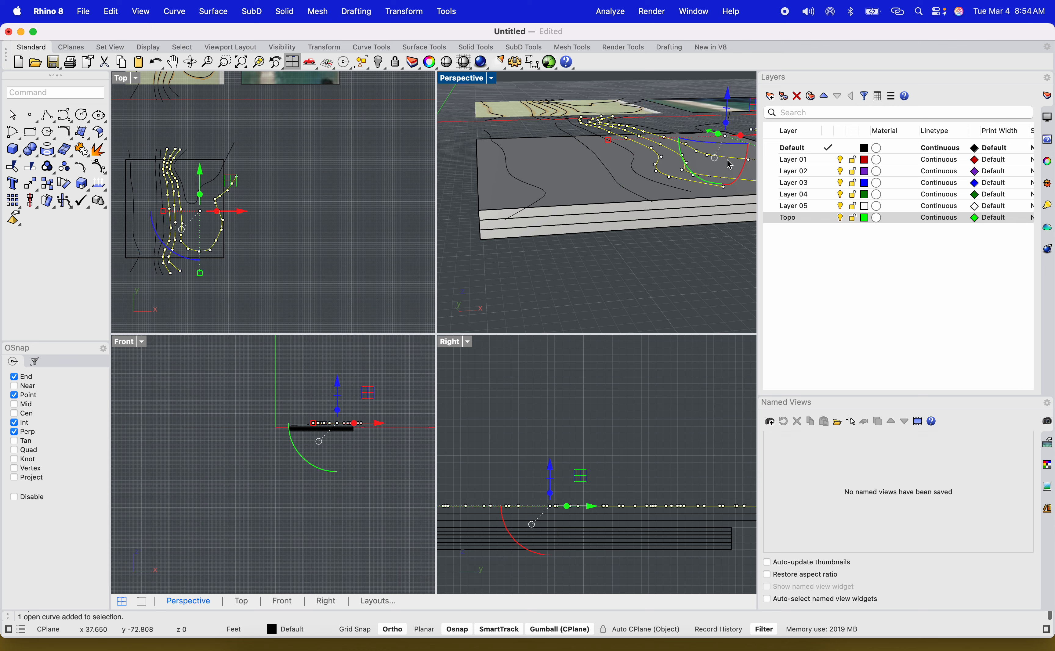
pyautogui.keyDown('shift'); pyautogui.moveTo(709, 184); pyautogui.dragTo(633, 235, button='right'); pyautogui.keyUp('shift')
pyautogui.scroll(4, 575, 251)
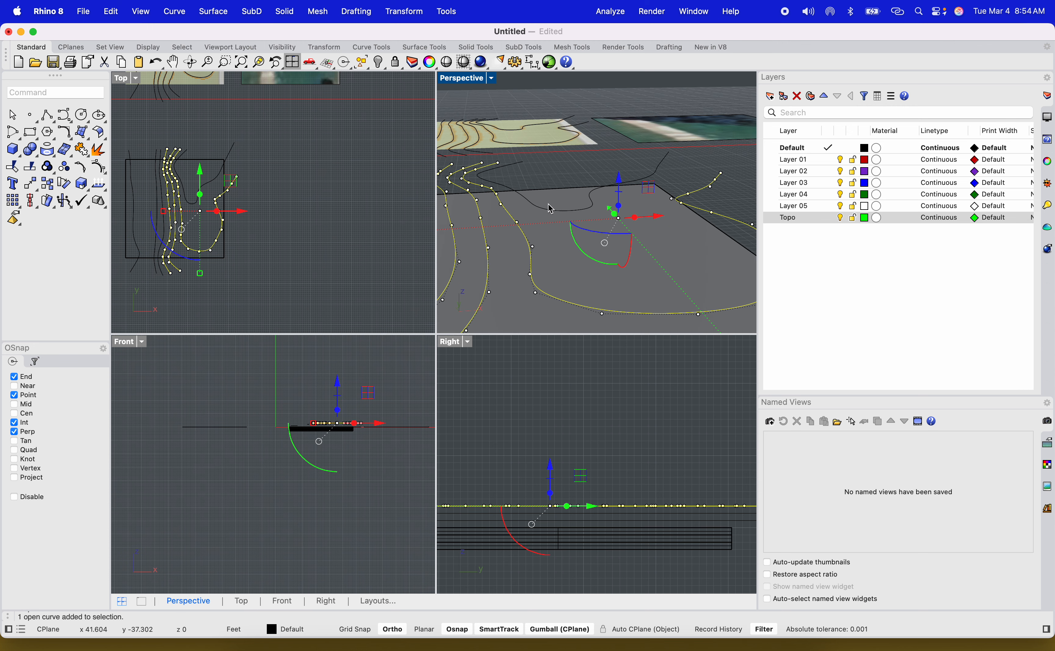
# Step: Move the four selected contour curves another 1 ft straight up in the Right view and clear the selection
pyautogui.write('move')
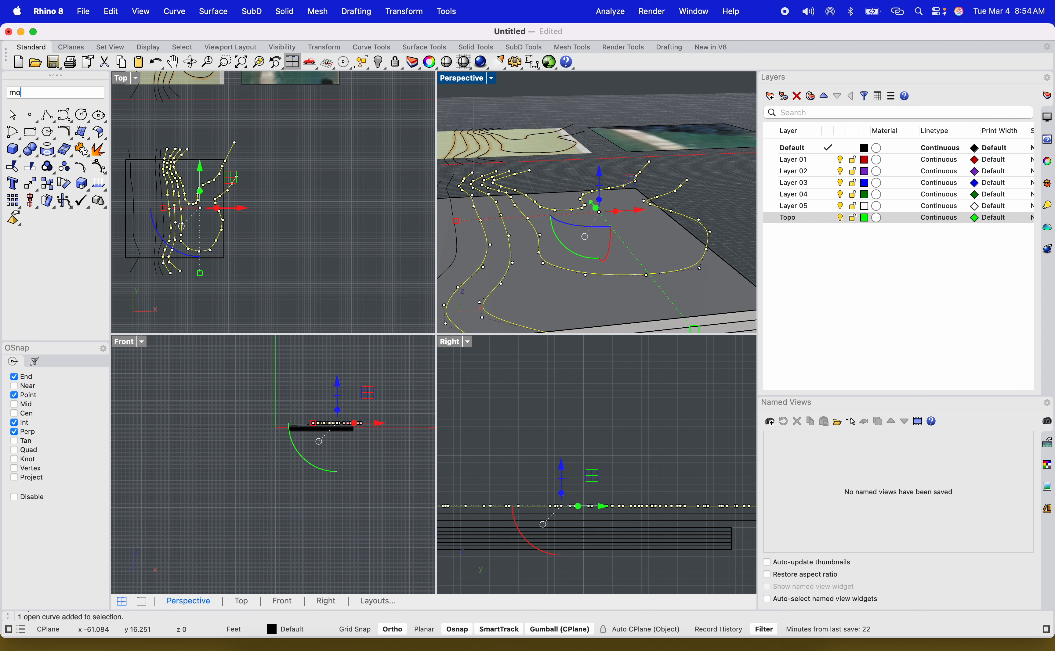
pyautogui.press('Return')
pyautogui.click(540, 448)
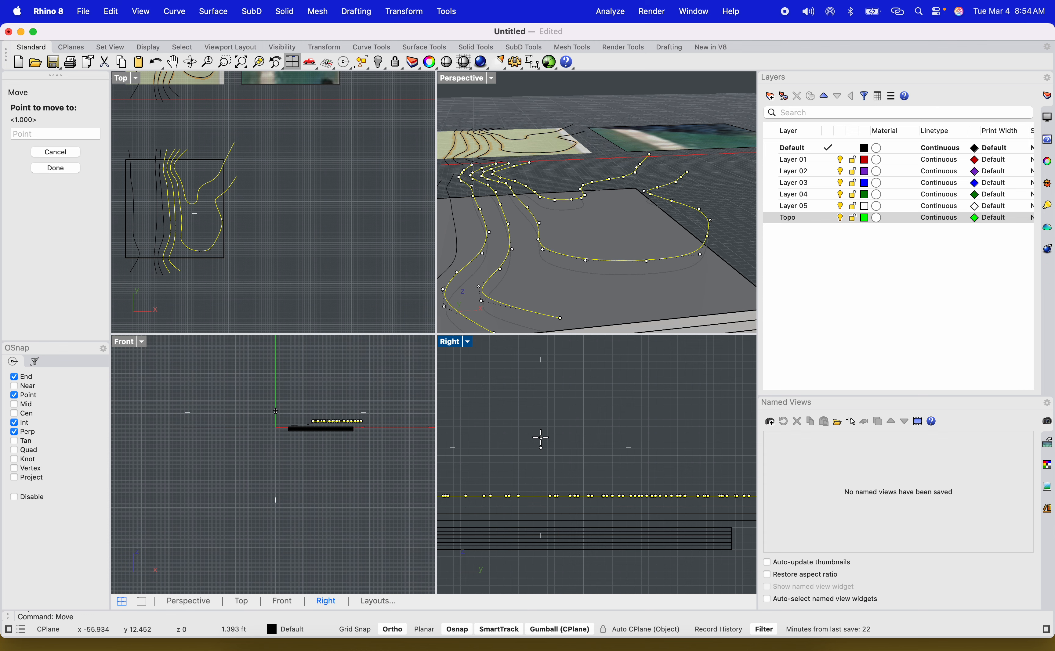
pyautogui.click(548, 422)
pyautogui.click(714, 216)
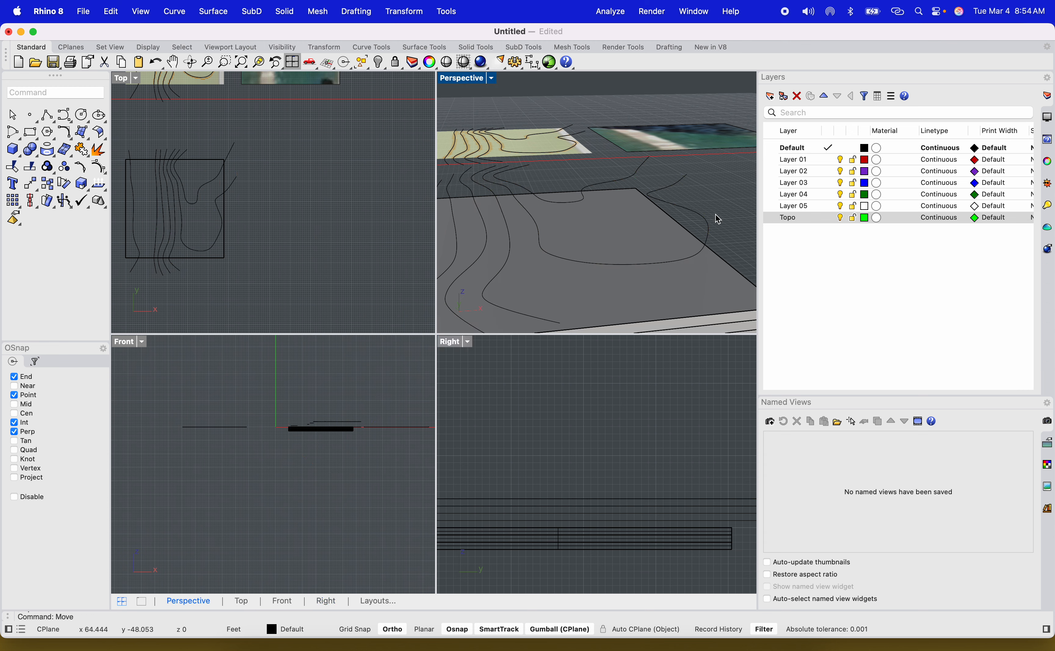
# Step: Select the three highest contour curves and move them 1 ft straight up in the Right view, clearing the selection
pyautogui.moveTo(695, 298); pyautogui.dragTo(605, 216, button='right')
pyautogui.click(591, 229)
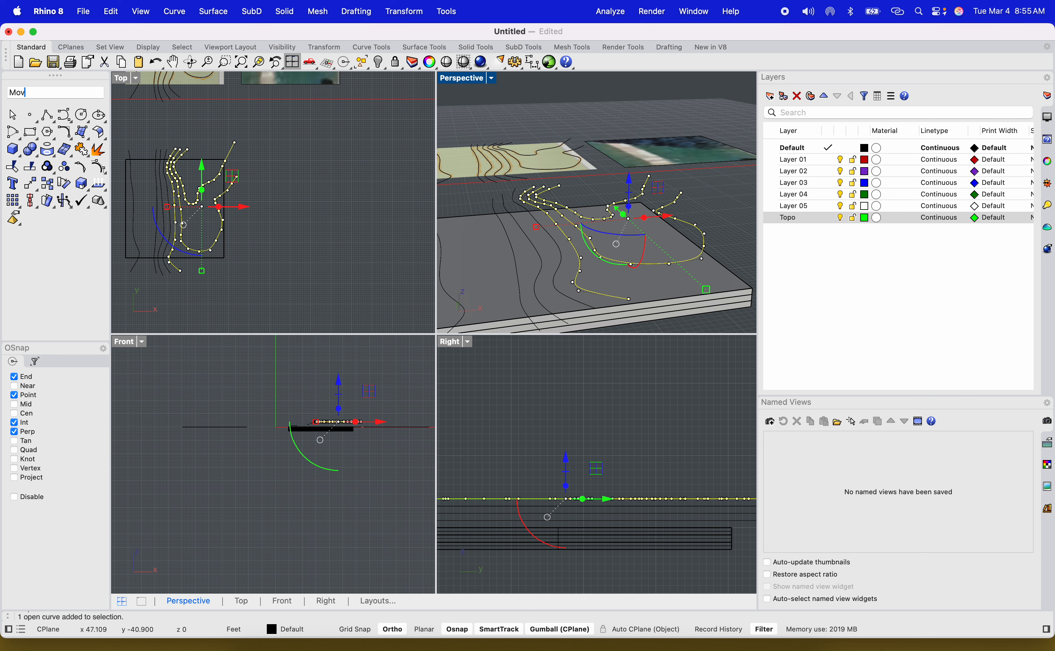
pyautogui.write('Mov')
pyautogui.press('Return')
pyautogui.click(578, 499)
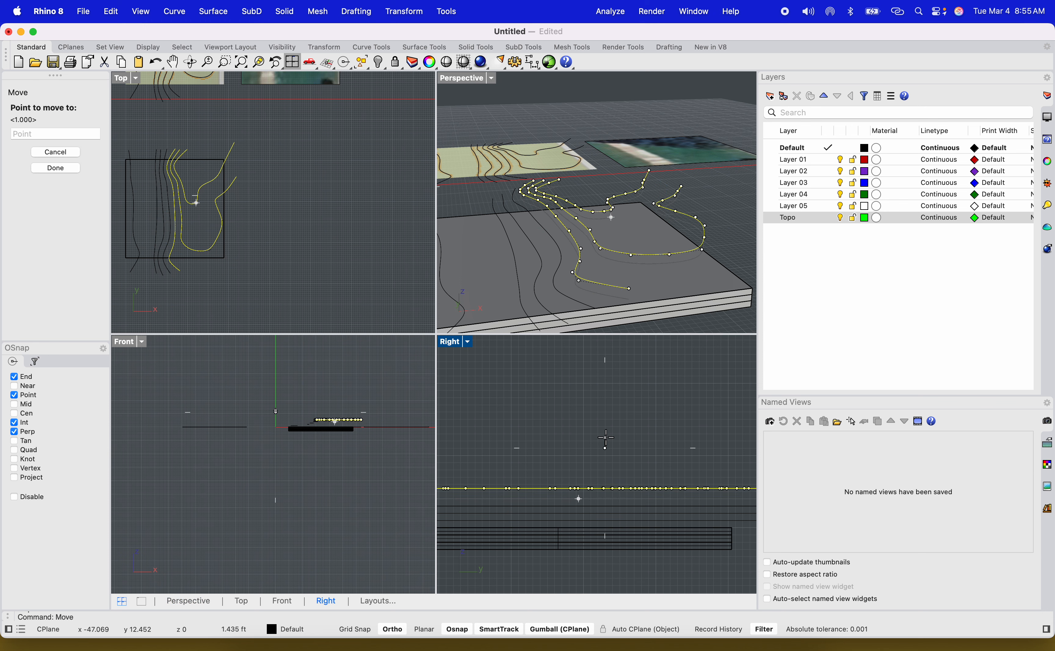
pyautogui.click(628, 462)
pyautogui.click(714, 228)
pyautogui.press('Escape')
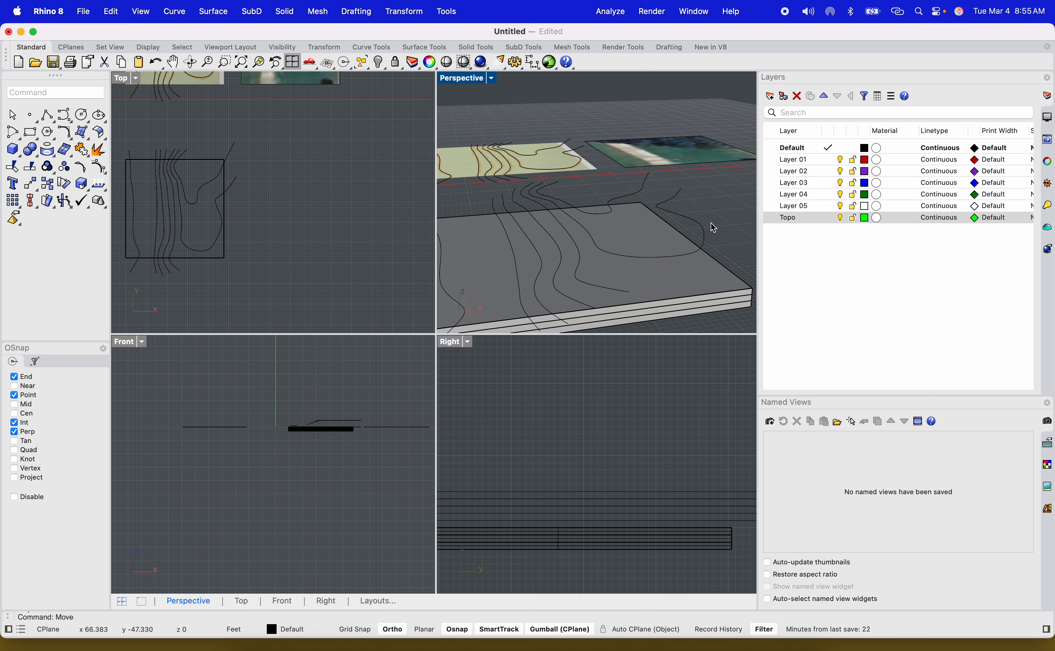
# Step: Move the two innermost U-shaped contour curves straight up by 12 inches (1 ft)
pyautogui.click(706, 241)
pyautogui.click(645, 235)
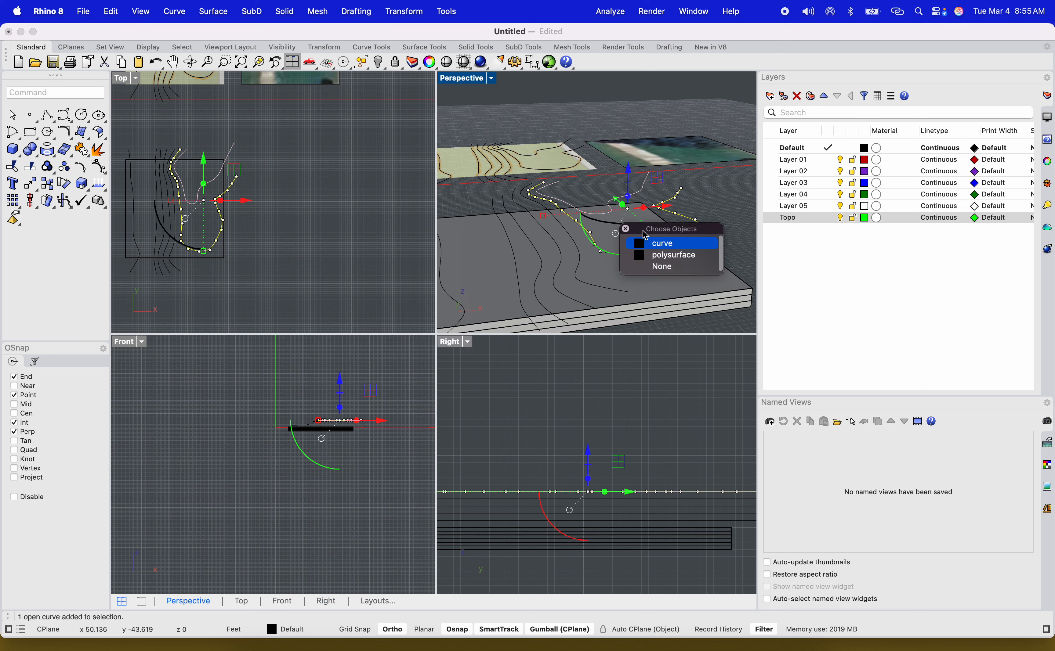
pyautogui.click(659, 245)
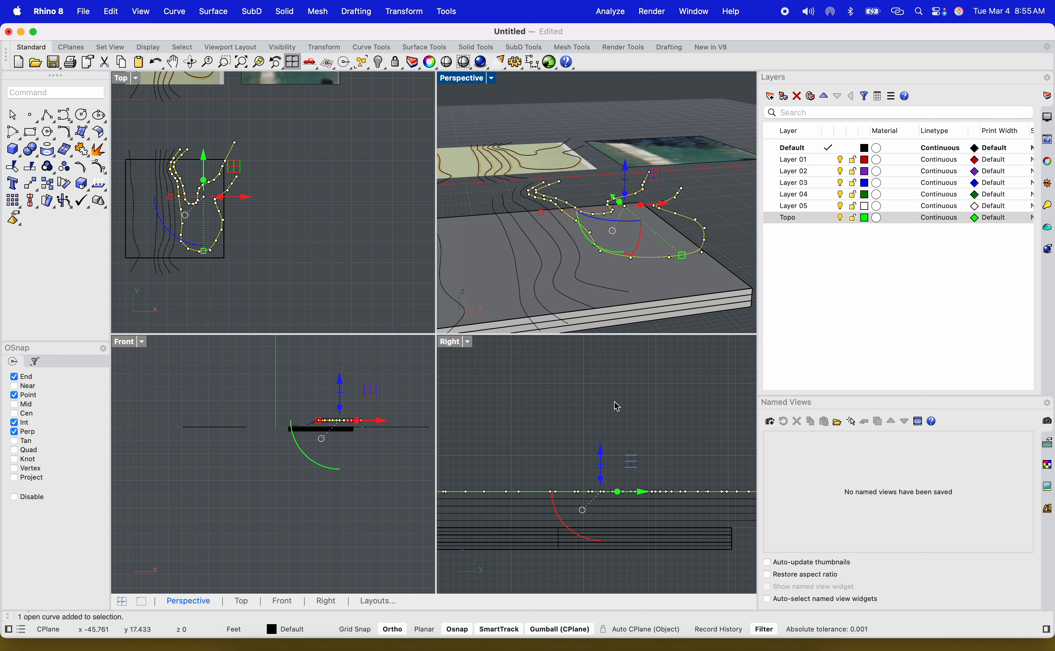
pyautogui.write('move')
pyautogui.press('Return')
pyautogui.click(604, 407)
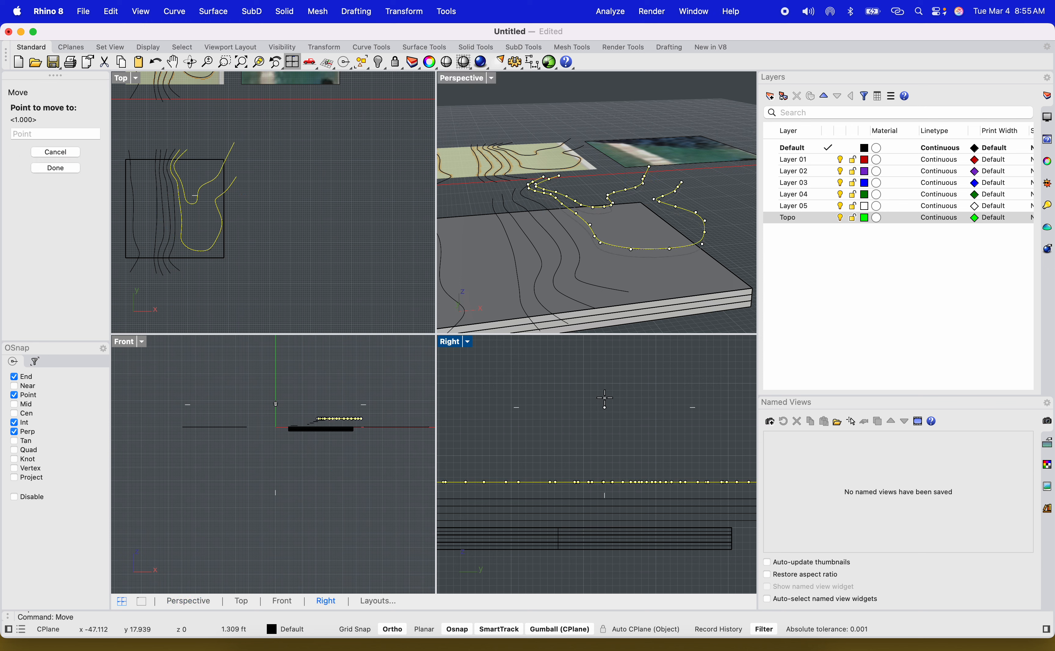
pyautogui.write('12')
pyautogui.press('Return')
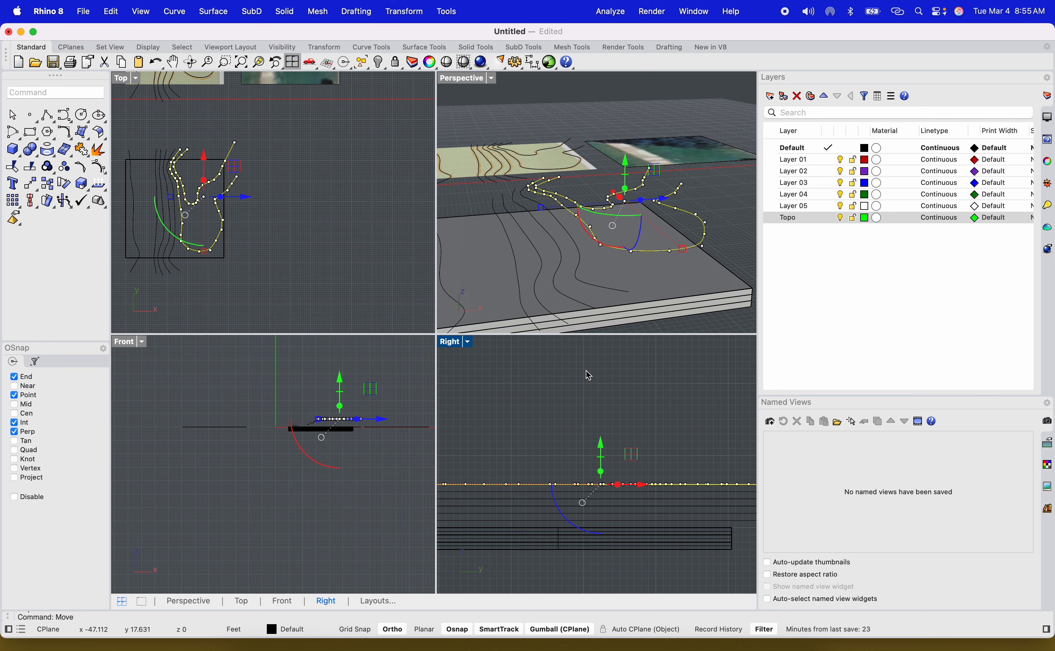
pyautogui.click(721, 221)
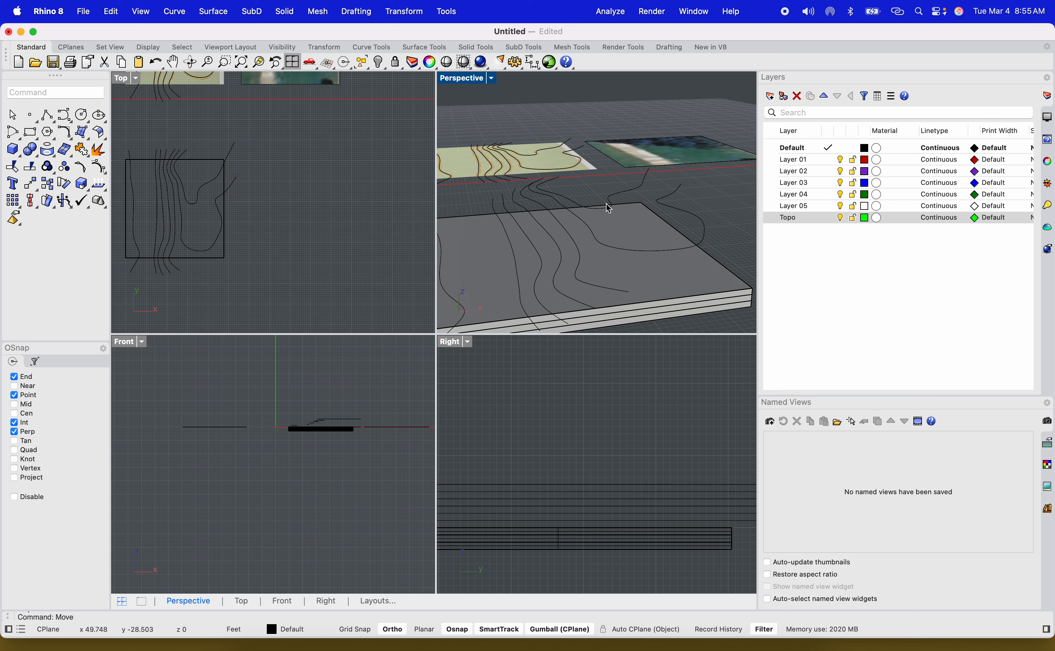
# Step: Raise only the smallest innermost contour curve by a further 12 inches (1 ft)
pyautogui.click(608, 205)
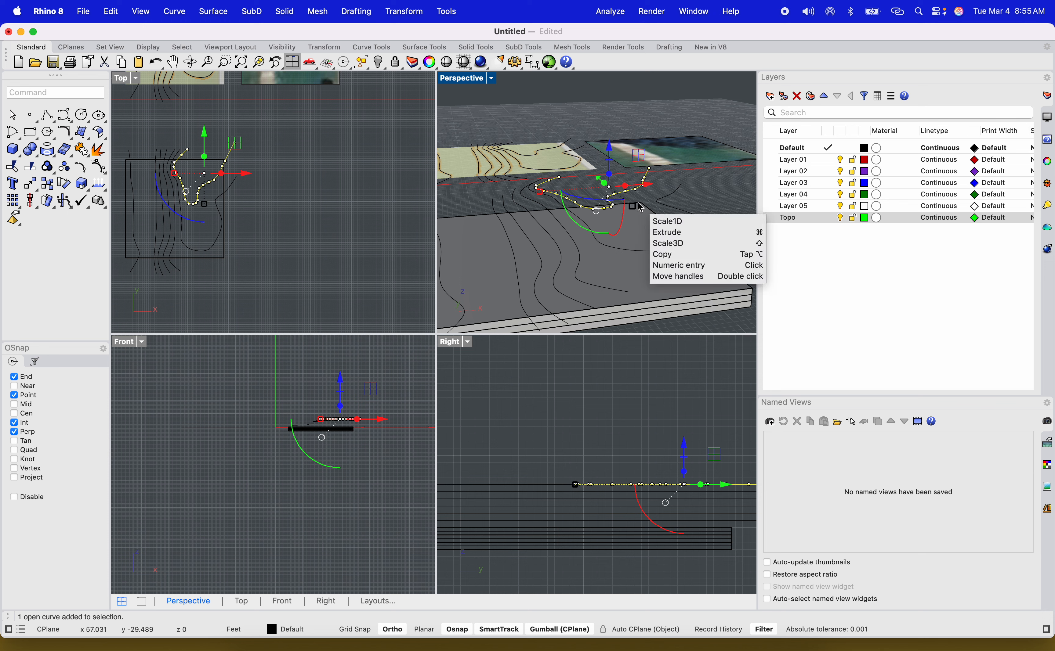
pyautogui.press('Return')
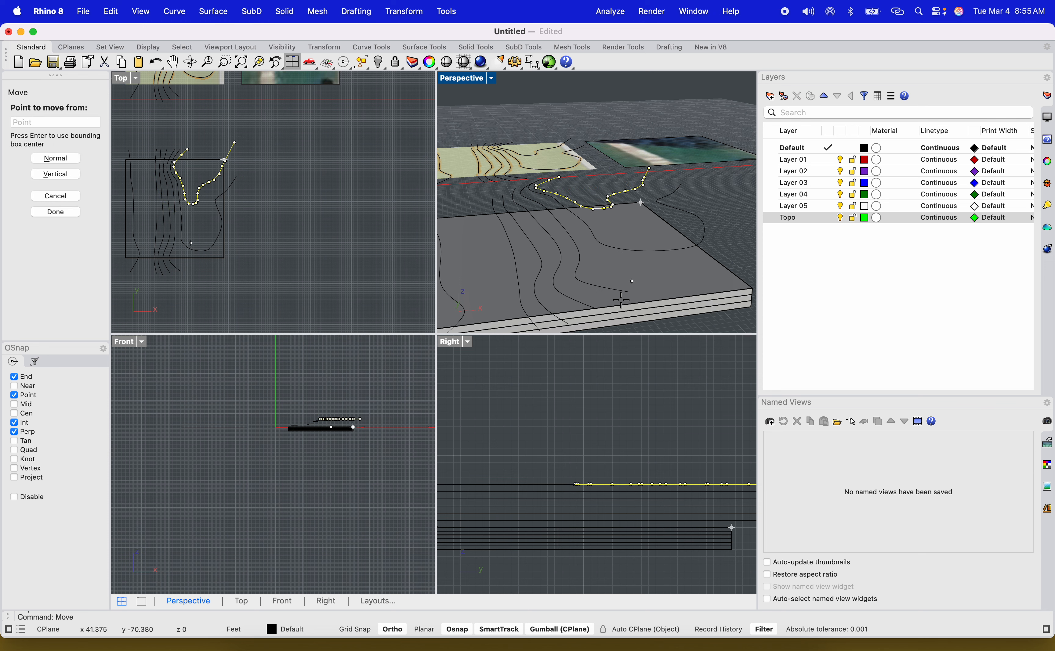
pyautogui.click(599, 445)
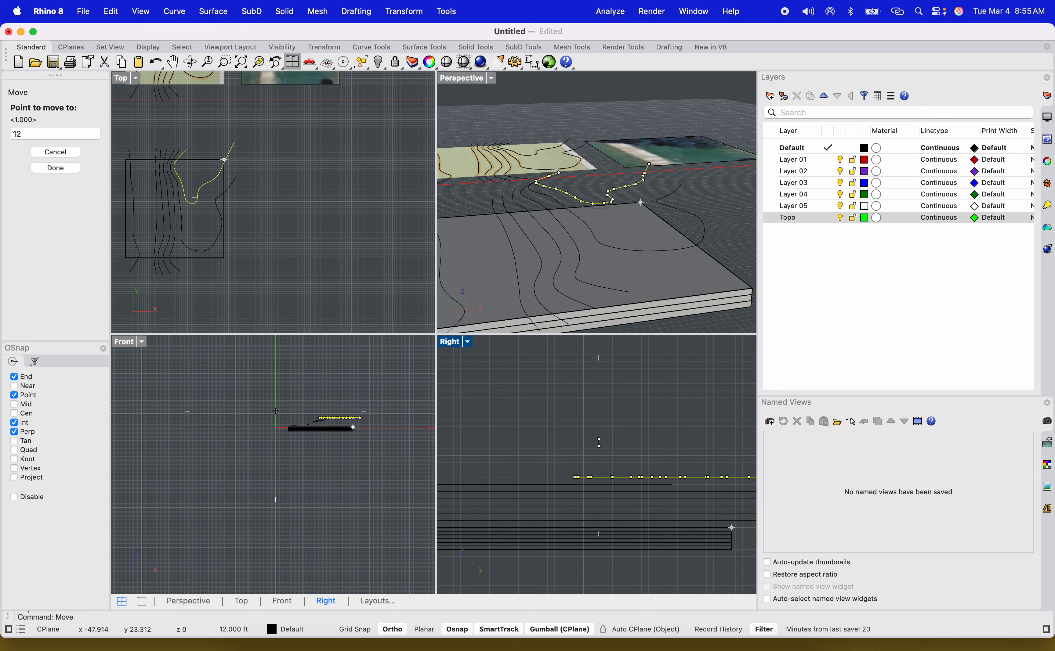
pyautogui.write('12')
pyautogui.press('Return')
pyautogui.click(582, 406)
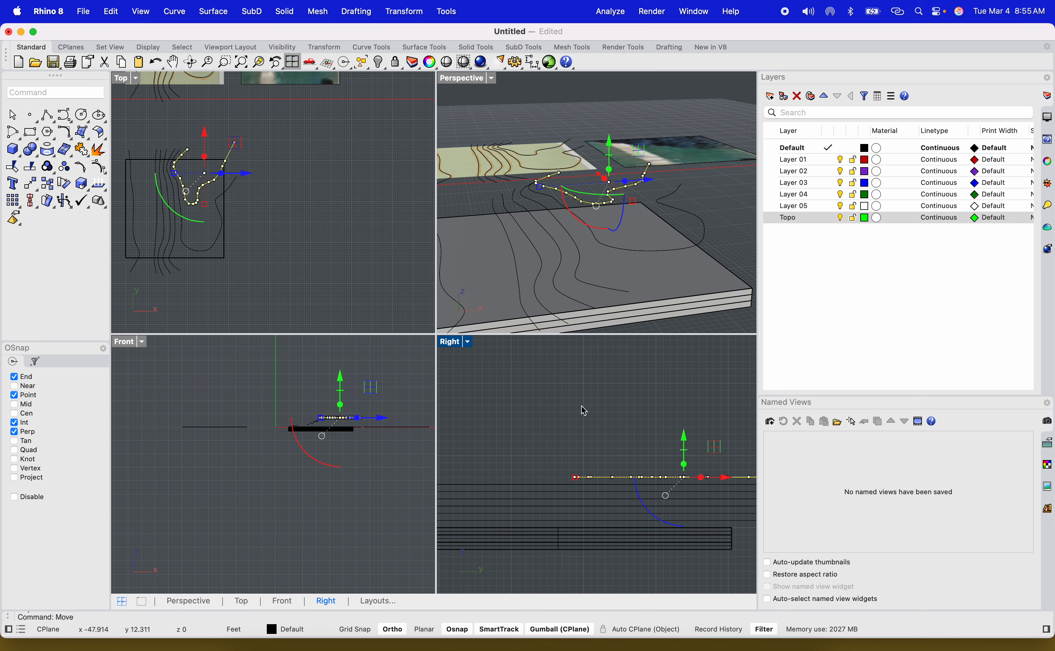
pyautogui.click(715, 211)
# Step: Copy the stacked slabs with all their contour curves to the empty area beside the original, along the X axis
pyautogui.moveTo(696, 219); pyautogui.dragTo(485, 247, button='right')
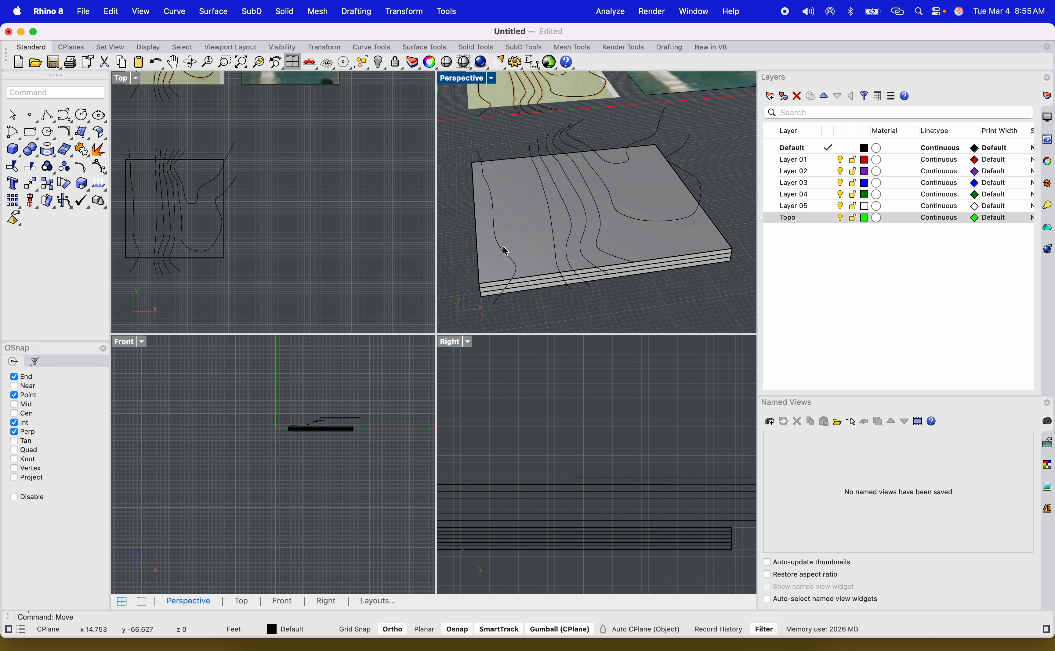
pyautogui.moveTo(644, 254); pyautogui.dragTo(652, 228, button='right')
pyautogui.moveTo(255, 263); pyautogui.dragTo(299, 274, button='right')
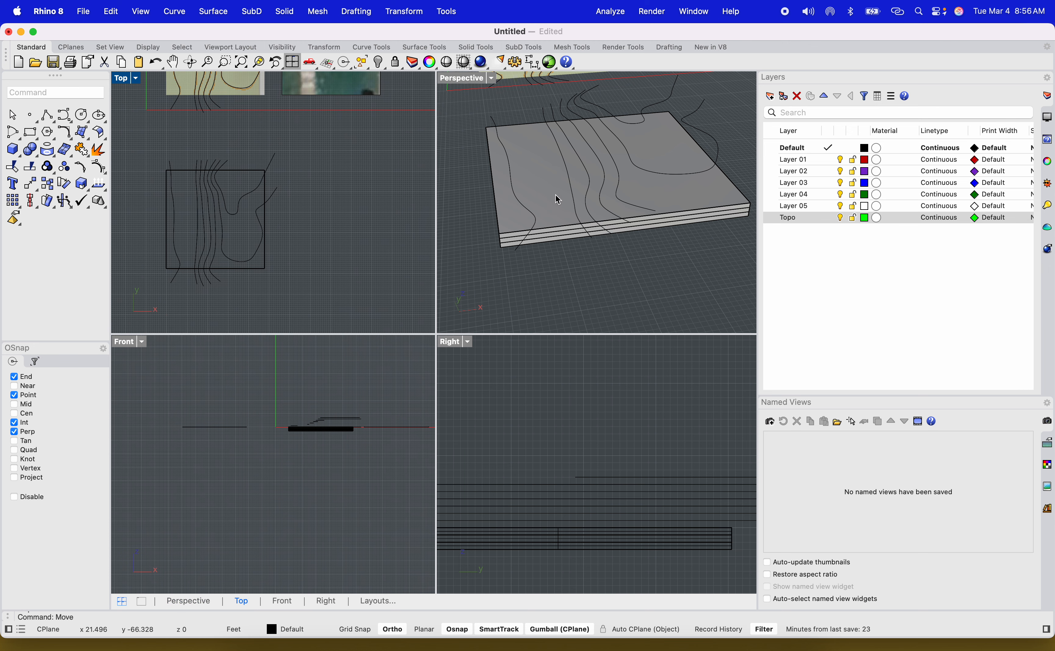
pyautogui.scroll(-3, 568, 219)
pyautogui.moveTo(701, 267); pyautogui.dragTo(492, 125)
pyautogui.moveTo(635, 225); pyautogui.dragTo(648, 301, button='right')
pyautogui.click(614, 254)
pyautogui.scroll(-4, 616, 256)
pyautogui.moveTo(647, 298); pyautogui.dragTo(504, 172)
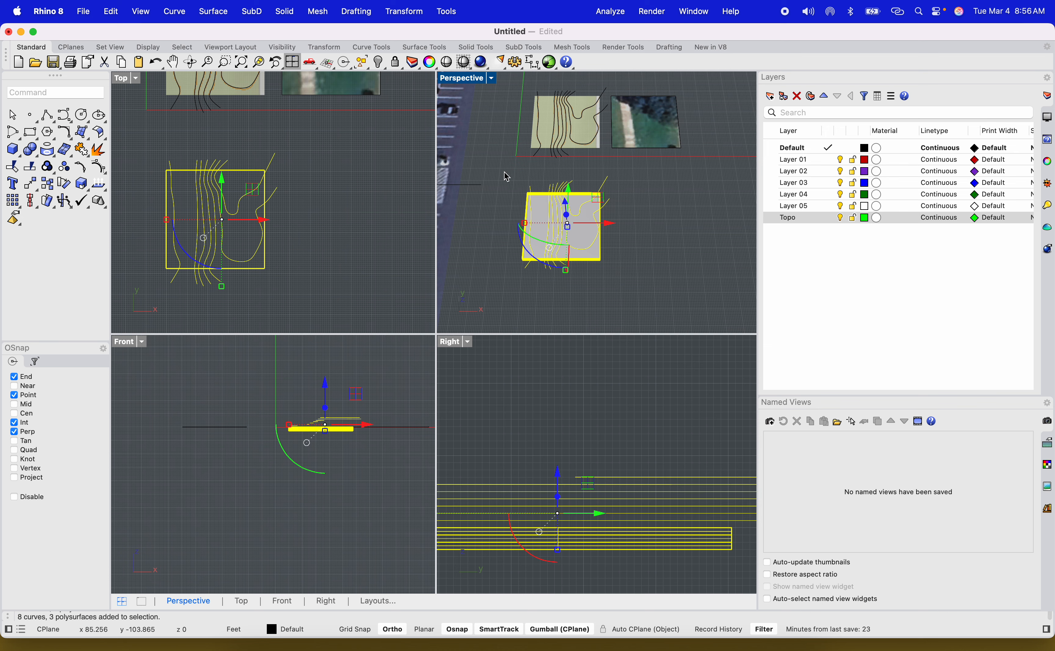
pyautogui.write('copy')
pyautogui.press('Return')
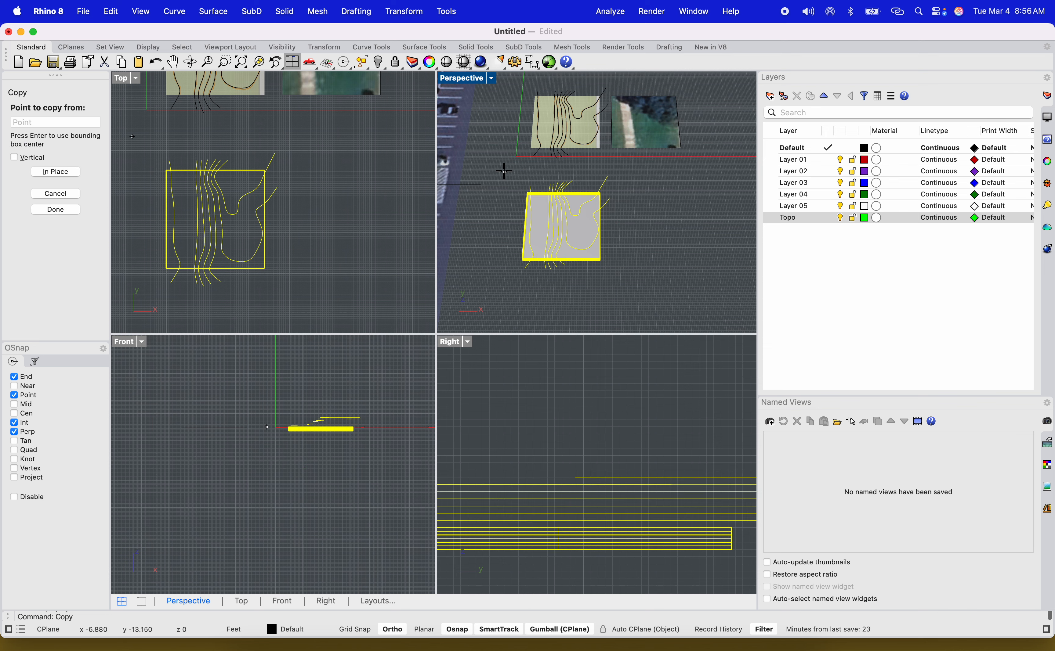
pyautogui.click(566, 295)
pyautogui.scroll(-3, 566, 295)
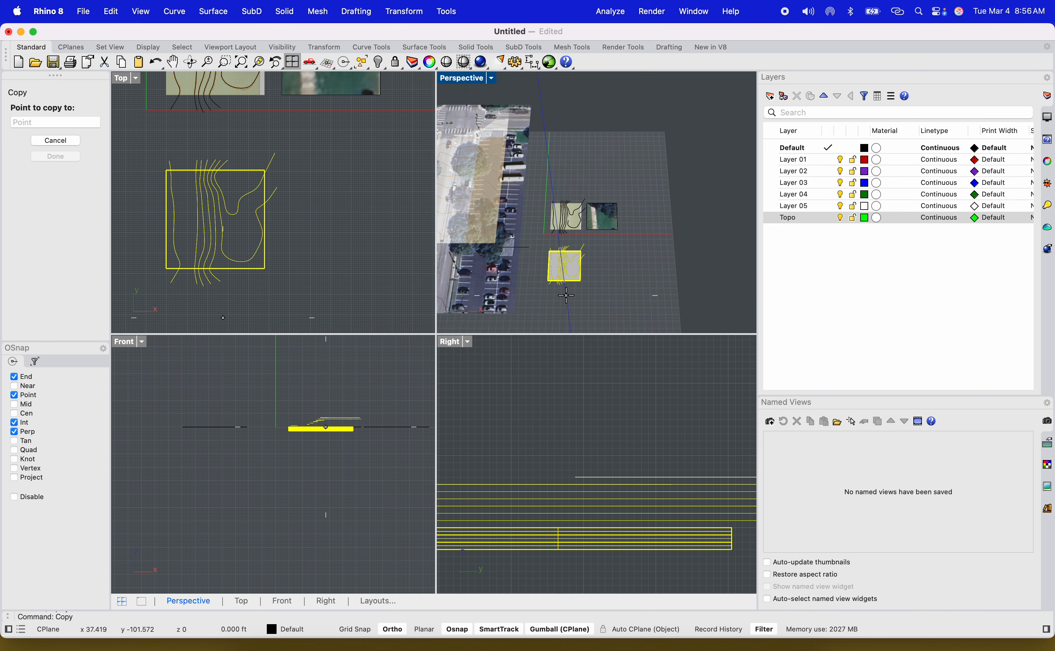
pyautogui.keyDown('shift'); pyautogui.click(623, 298); pyautogui.keyUp('shift')
pyautogui.press('Return')
pyautogui.press('Escape')
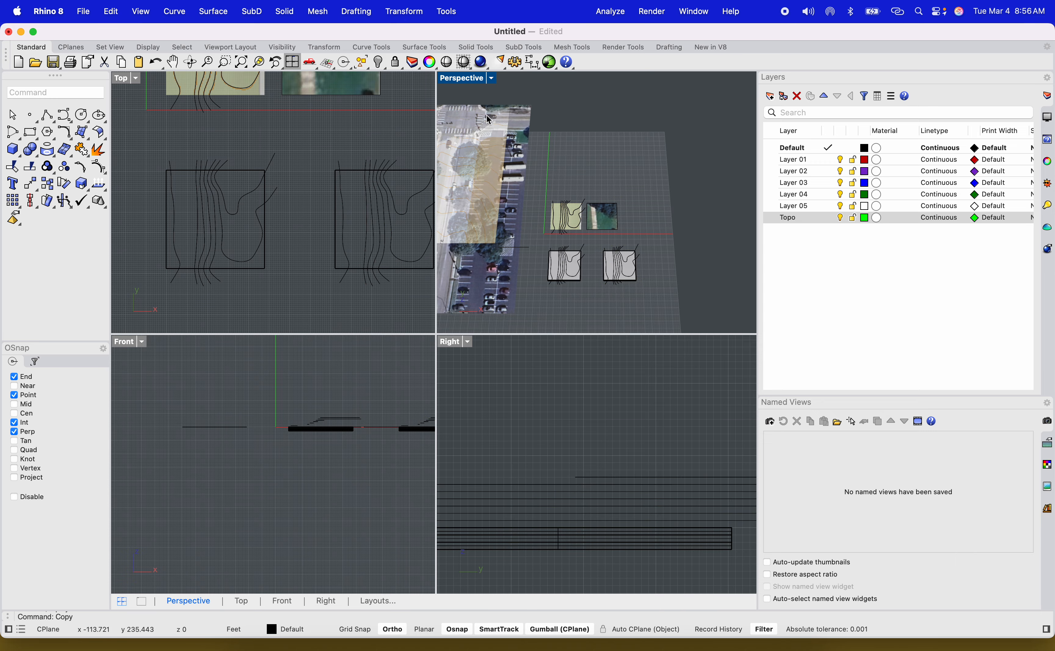
# Step: Maximize the Perspective viewport with the copied slabs and contours in close-up
pyautogui.doubleClick(467, 79)
pyautogui.scroll(10, 459, 468)
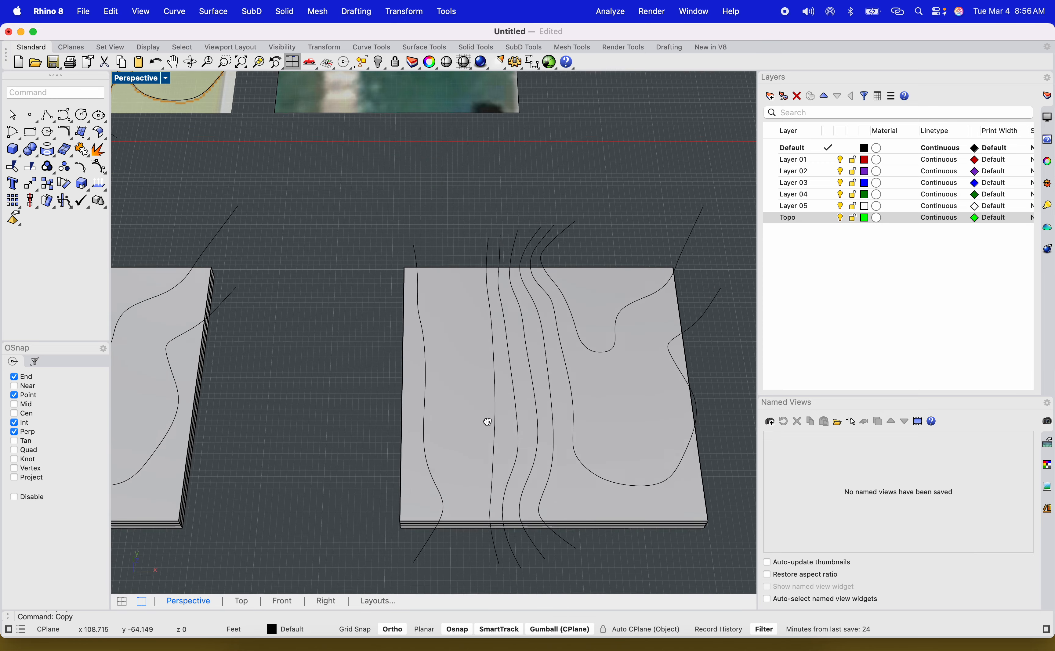
pyautogui.moveTo(463, 368); pyautogui.dragTo(380, 298, button='right')
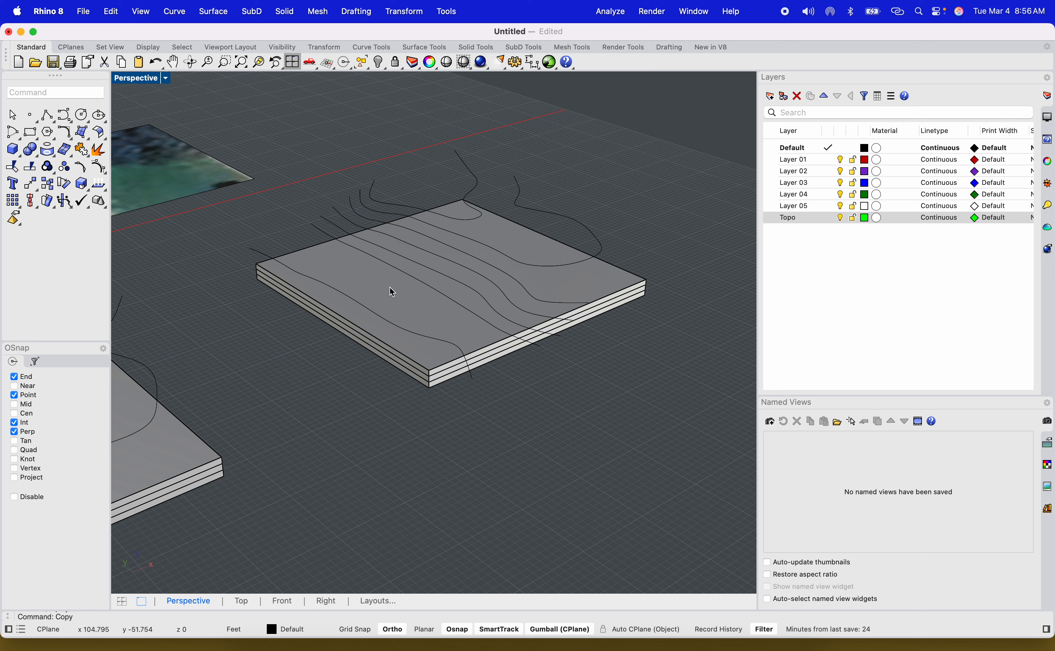
pyautogui.scroll(3, 392, 293)
# Step: Try a Loft through the seven contour curves above the copied slabs, picked in order from lowest to highest
pyautogui.click(376, 322)
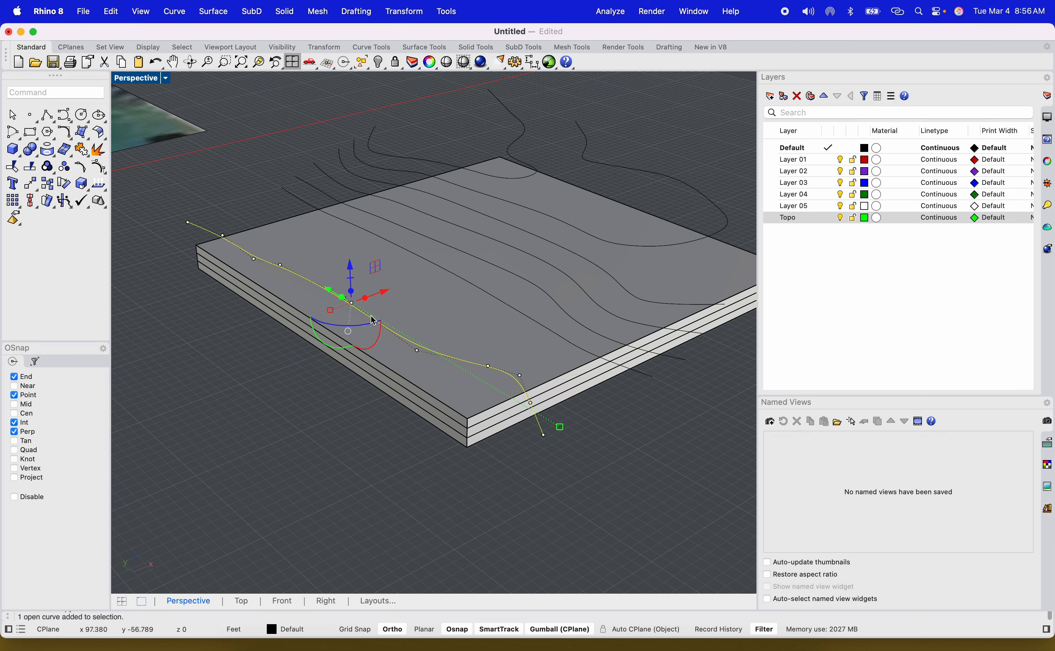
pyautogui.keyDown('shift'); pyautogui.click(447, 272); pyautogui.keyUp('shift')
pyautogui.keyDown('shift'); pyautogui.click(459, 254); pyautogui.keyUp('shift')
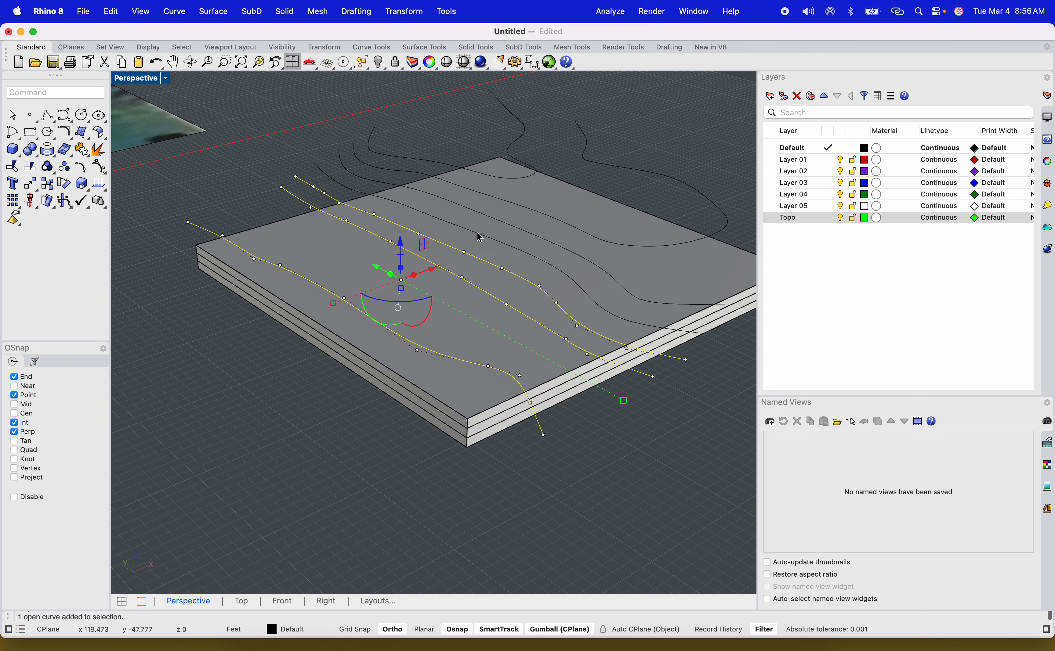
pyautogui.keyDown('shift'); pyautogui.click(487, 232); pyautogui.keyUp('shift')
pyautogui.keyDown('shift'); pyautogui.click(490, 217); pyautogui.keyUp('shift')
pyautogui.keyDown('shift'); pyautogui.click(499, 196); pyautogui.keyUp('shift')
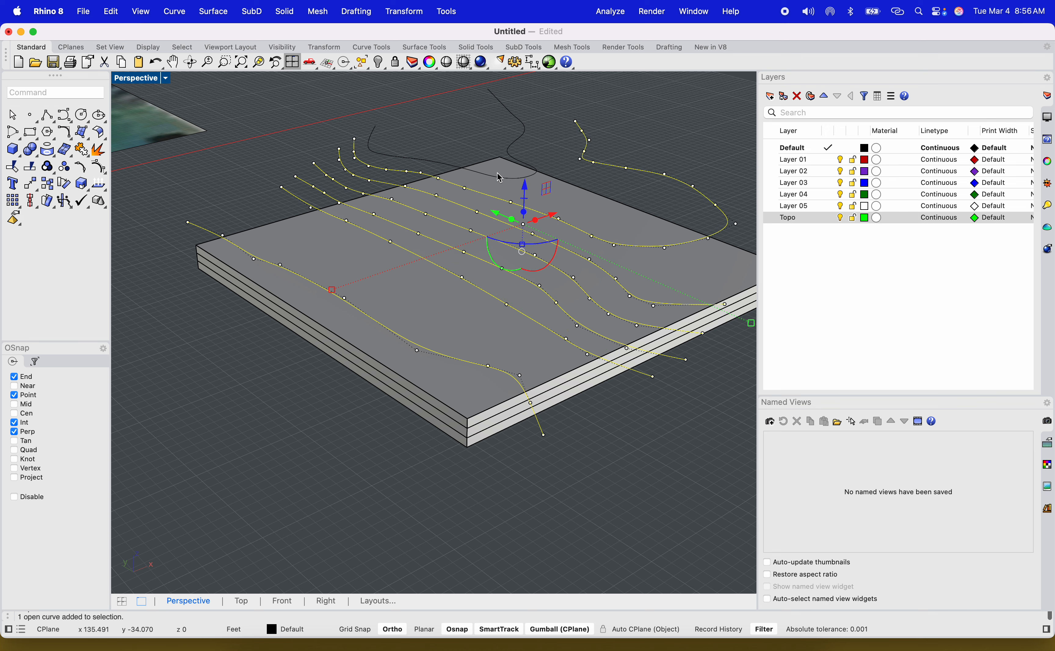
pyautogui.keyDown('shift'); pyautogui.click(498, 177); pyautogui.keyUp('shift')
pyautogui.scroll(-5, 529, 188)
pyautogui.moveTo(532, 192); pyautogui.dragTo(477, 191, button='right')
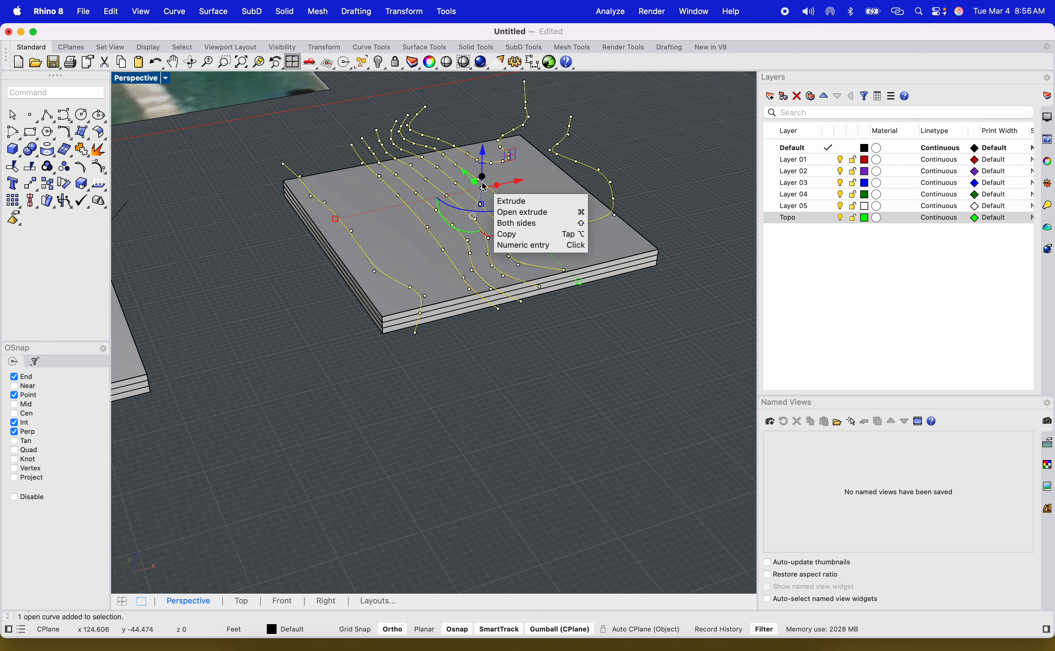
pyautogui.write('ft')
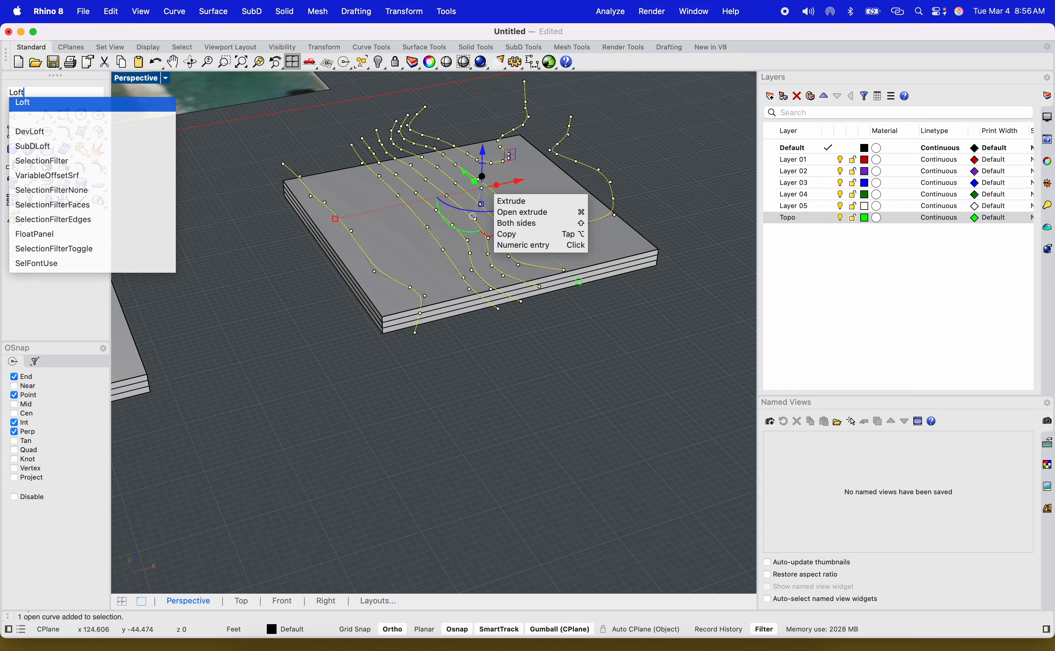
pyautogui.press('Return')
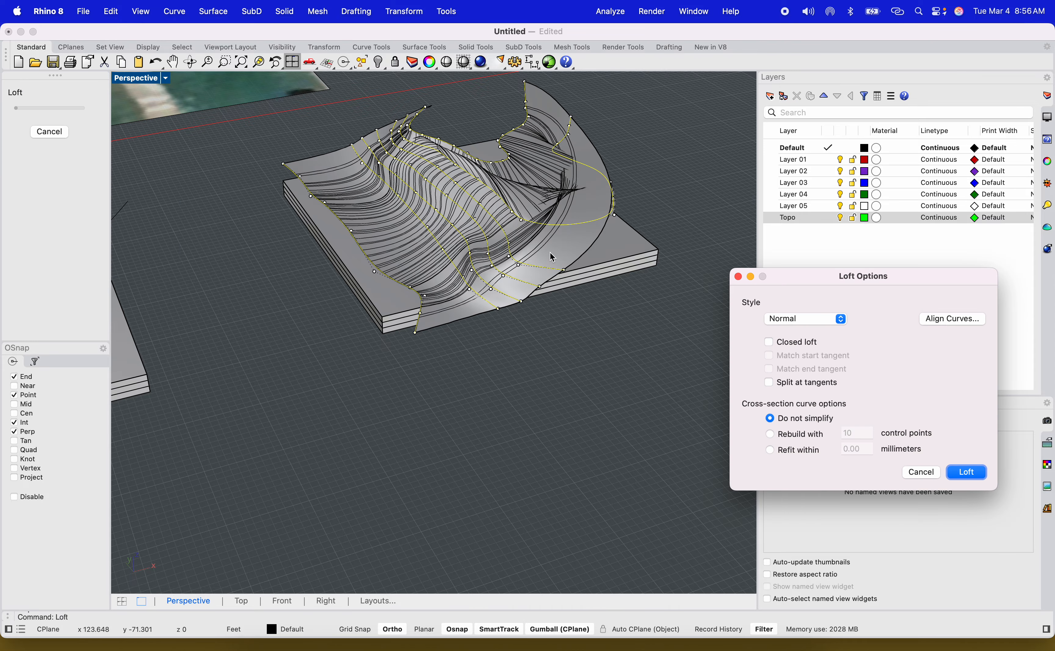
# Step: Preview the loft with its cross-section curves rebuilt with 10 control points, and cancel it
pyautogui.scroll(3, 485, 223)
pyautogui.moveTo(484, 234); pyautogui.dragTo(460, 334, button='right')
pyautogui.moveTo(532, 324); pyautogui.dragTo(498, 324, button='right')
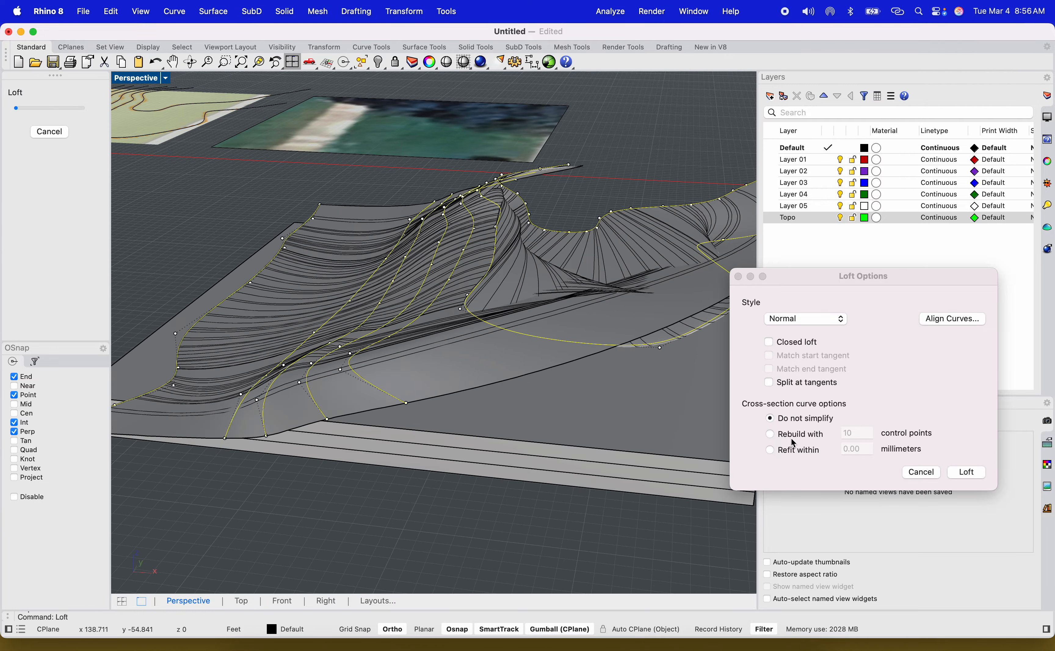
pyautogui.click(780, 435)
pyautogui.moveTo(575, 364); pyautogui.dragTo(520, 357, button='right')
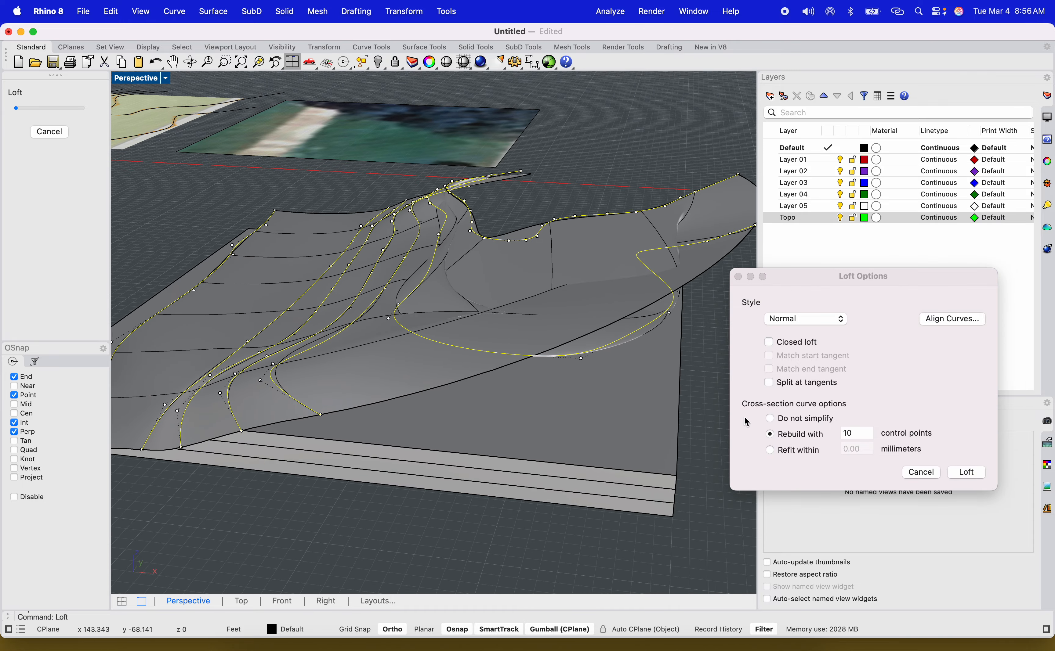
pyautogui.moveTo(525, 426)
pyautogui.mouseDown(button='right')
pyautogui.moveTo(558, 424)
pyautogui.moveTo(560, 435)
pyautogui.moveTo(510, 428)
pyautogui.mouseUp(button='right')
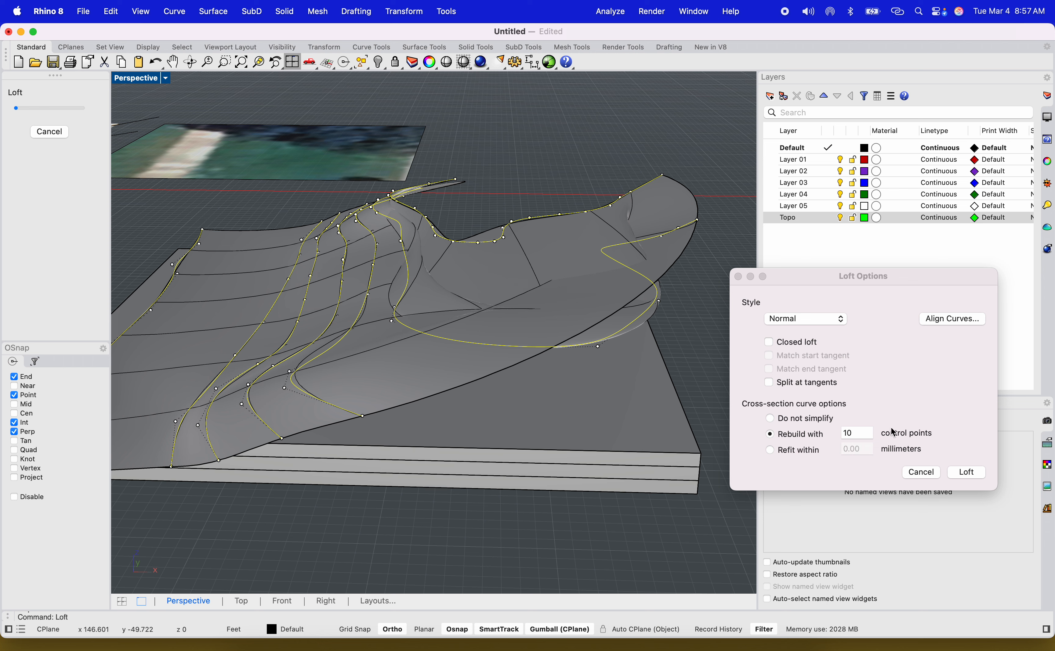
pyautogui.click(921, 472)
pyautogui.press('Escape')
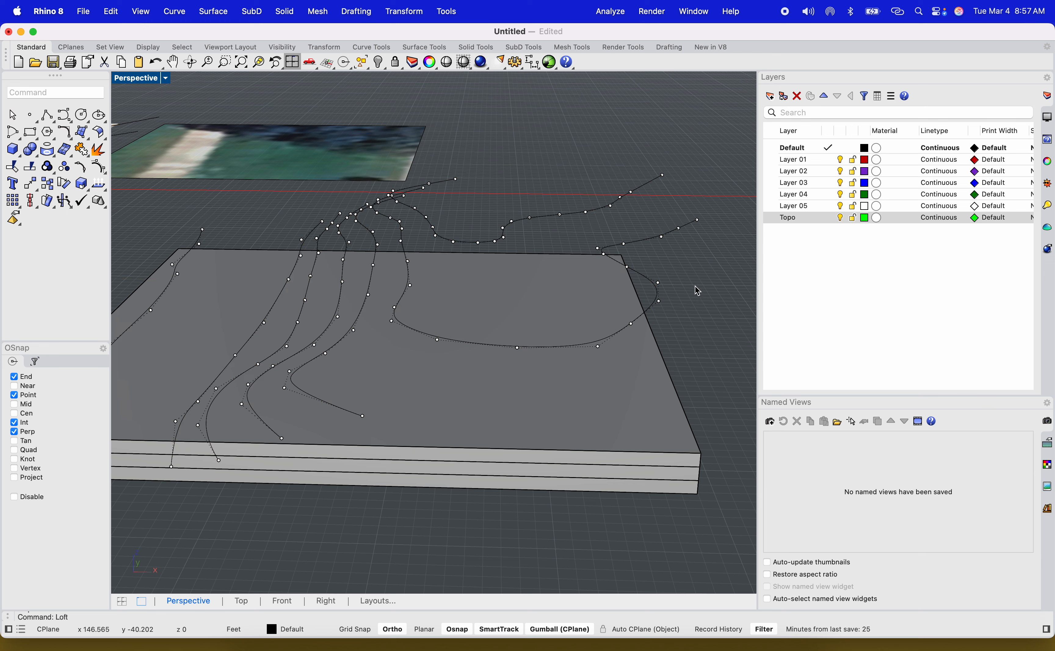
# Step: Flip the direction of the larger U-shaped contour curve, second from the top, above the copied slabs
pyautogui.click(587, 342)
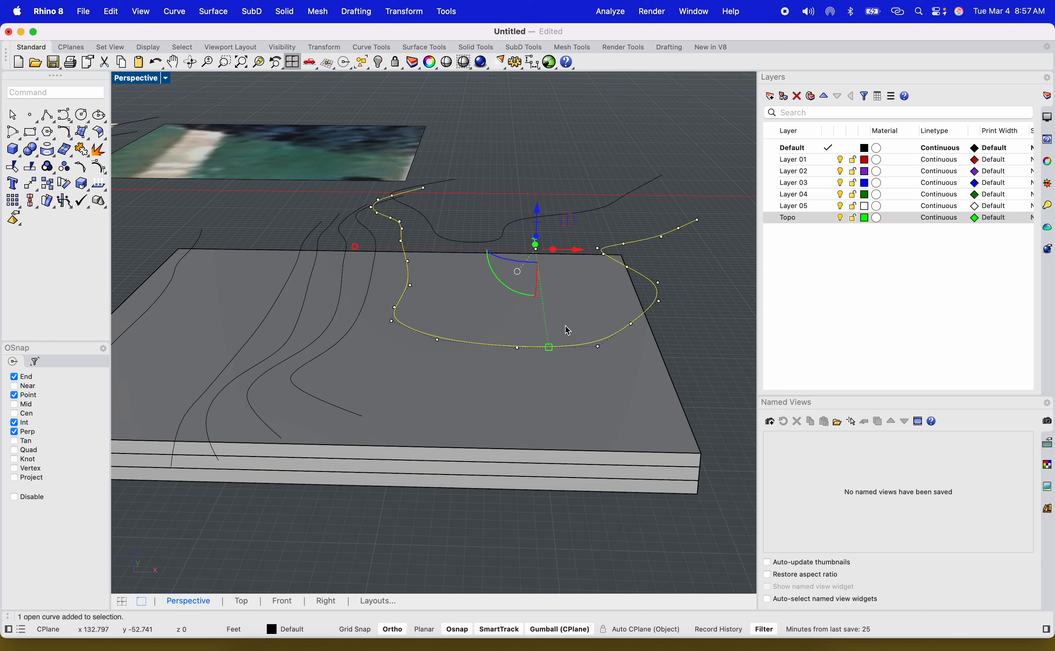
pyautogui.write('Flip')
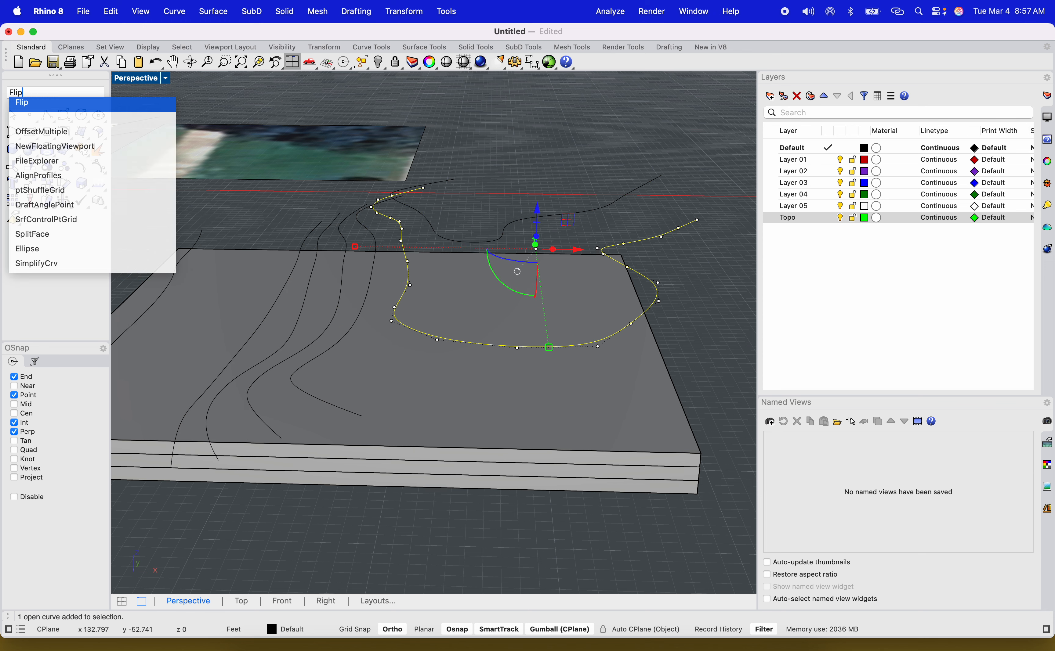
pyautogui.press('Return')
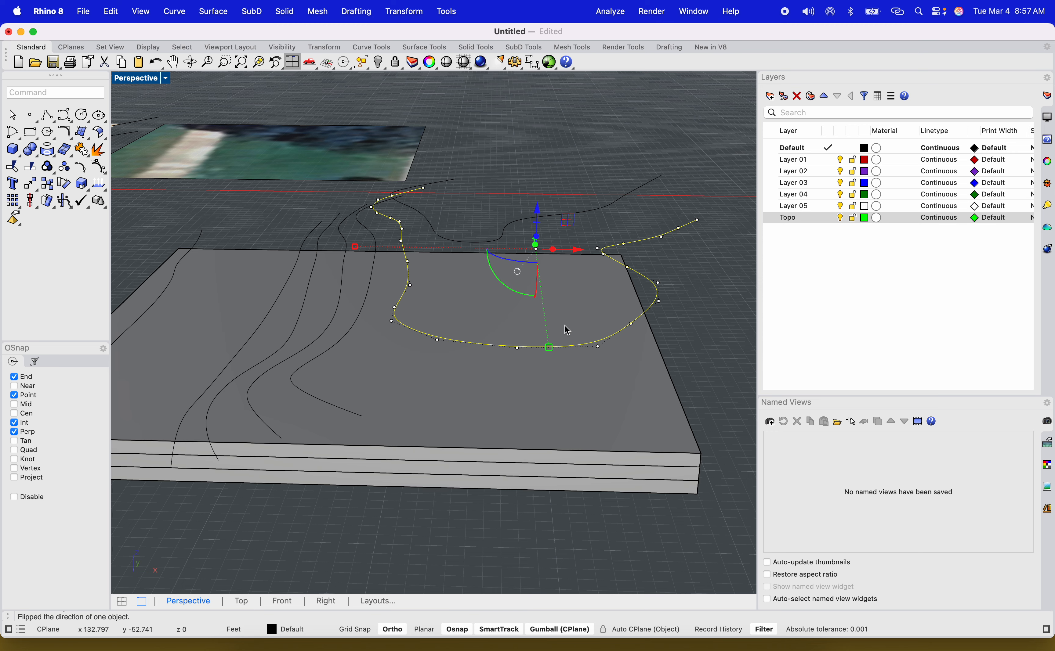
pyautogui.click(682, 290)
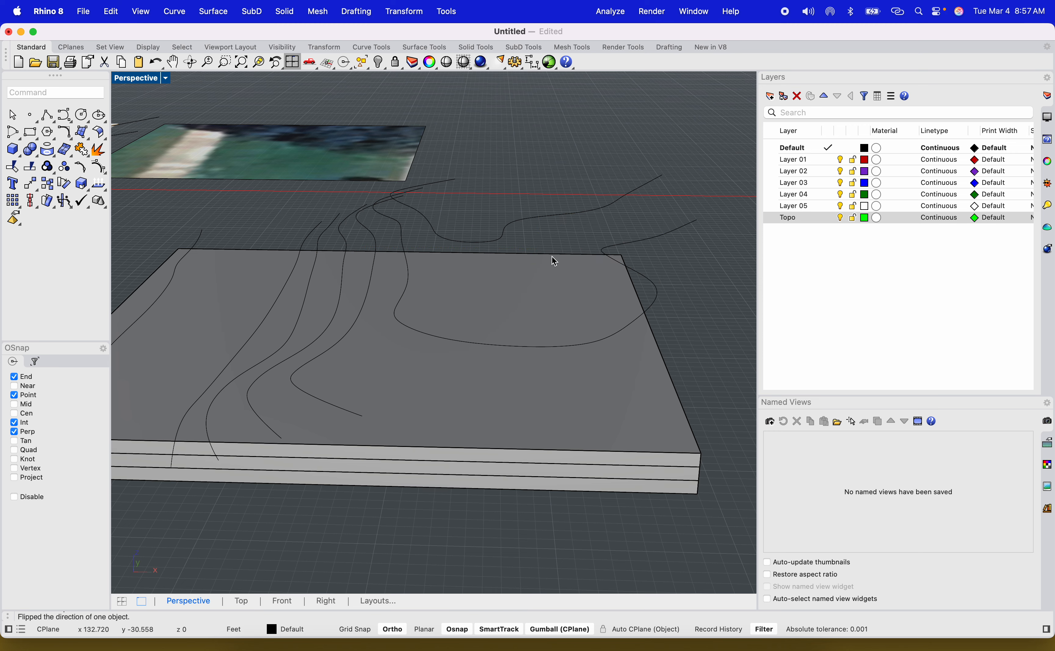
pyautogui.moveTo(514, 301); pyautogui.dragTo(557, 338, button='right')
pyautogui.click(540, 354)
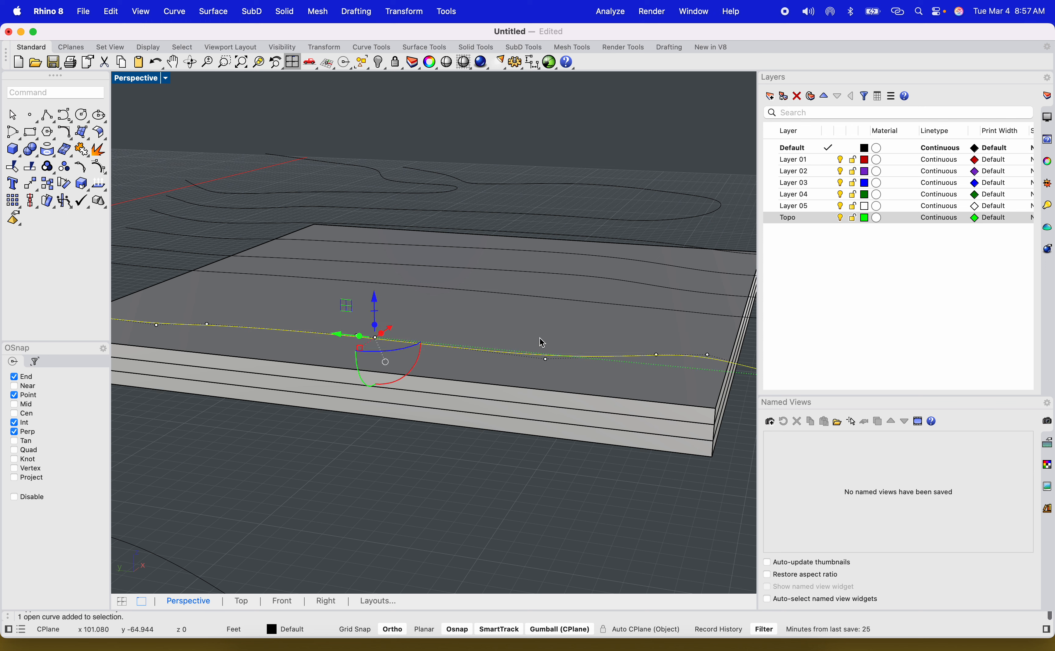
pyautogui.keyDown('shift'); pyautogui.click(532, 298); pyautogui.keyUp('shift')
pyautogui.keyDown('shift'); pyautogui.click(533, 270); pyautogui.keyUp('shift')
pyautogui.keyDown('shift'); pyautogui.click(531, 250); pyautogui.keyUp('shift')
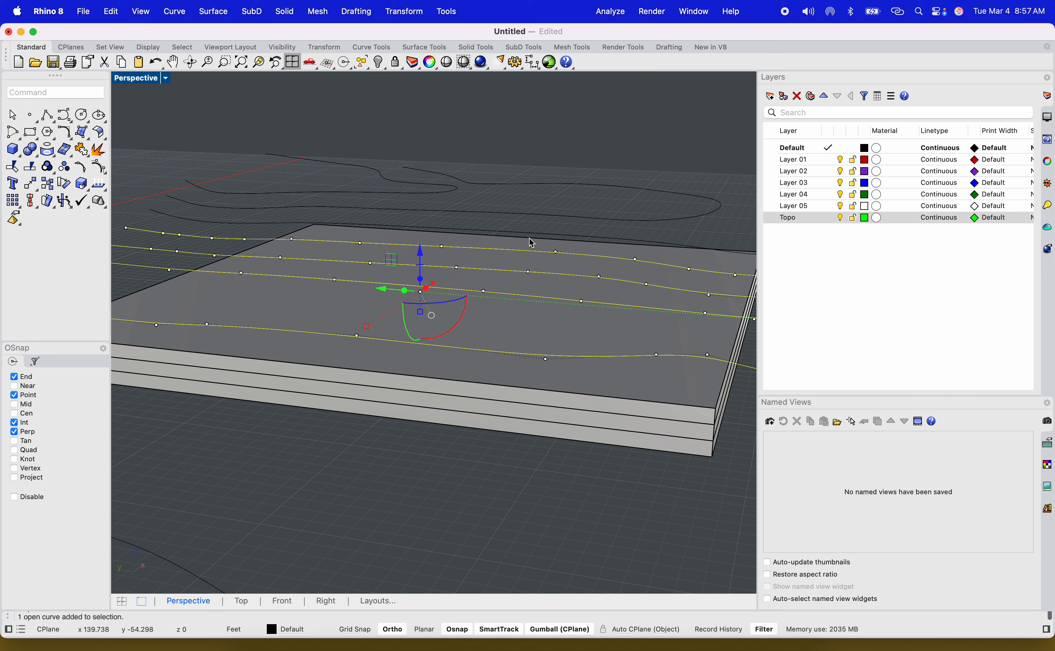
pyautogui.keyDown('shift'); pyautogui.click(528, 238); pyautogui.keyUp('shift')
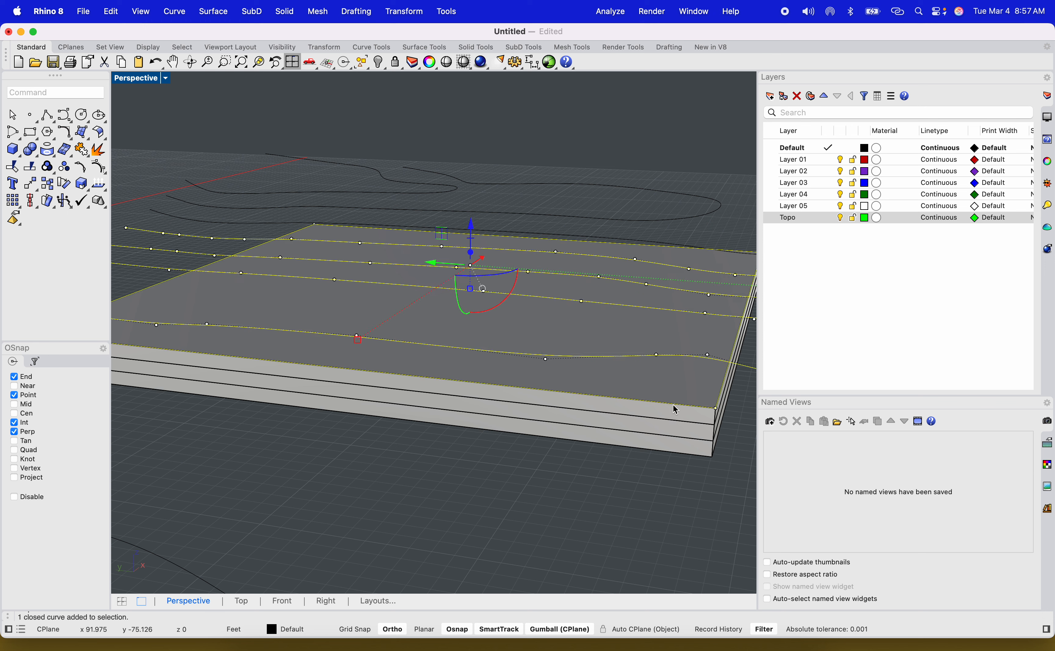
pyautogui.click(651, 167)
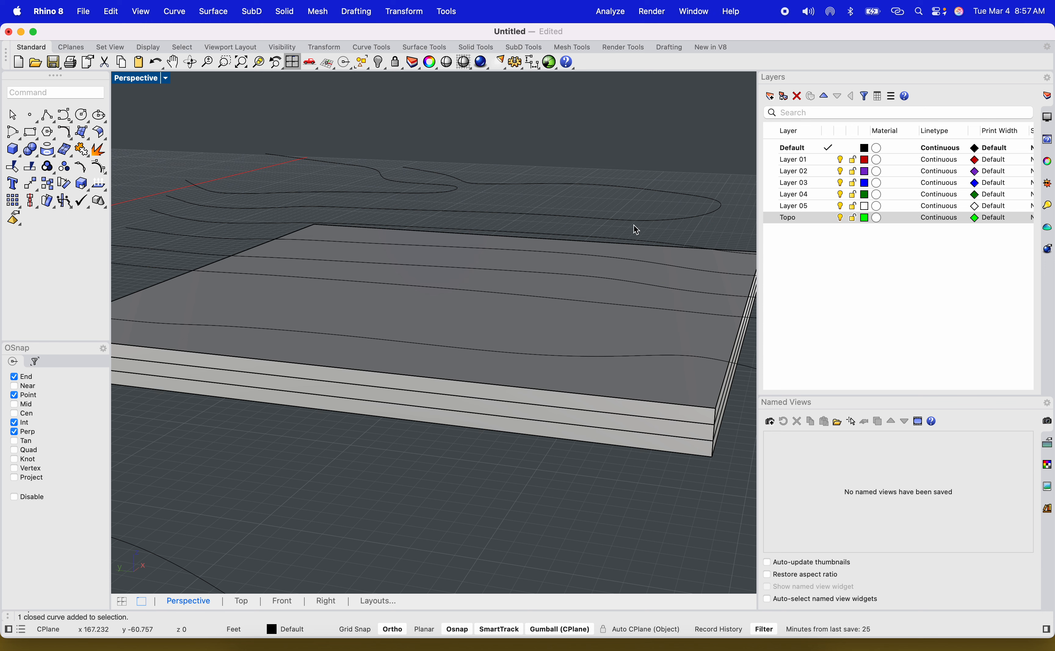
# Step: Try a Loft through the seven contour curves above the copied slabs, picked from the lowest to the highest, and cancel its preview
pyautogui.click(628, 357)
pyautogui.keyDown('shift'); pyautogui.click(618, 284); pyautogui.keyUp('shift')
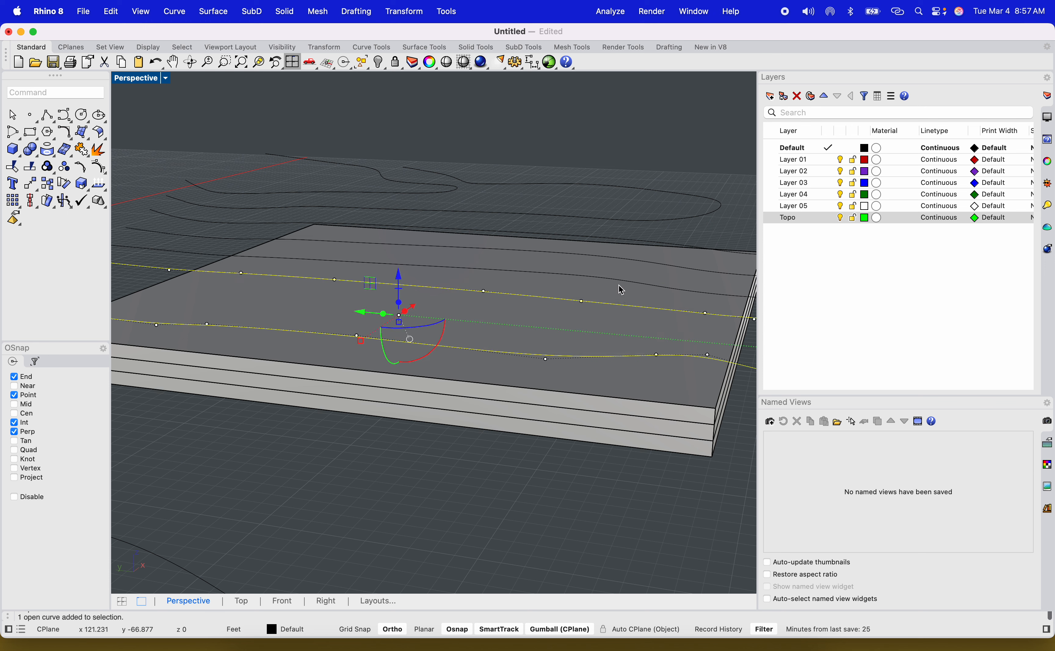
pyautogui.keyDown('shift'); pyautogui.click(618, 281); pyautogui.keyUp('shift')
pyautogui.keyDown('shift'); pyautogui.click(618, 261); pyautogui.keyUp('shift')
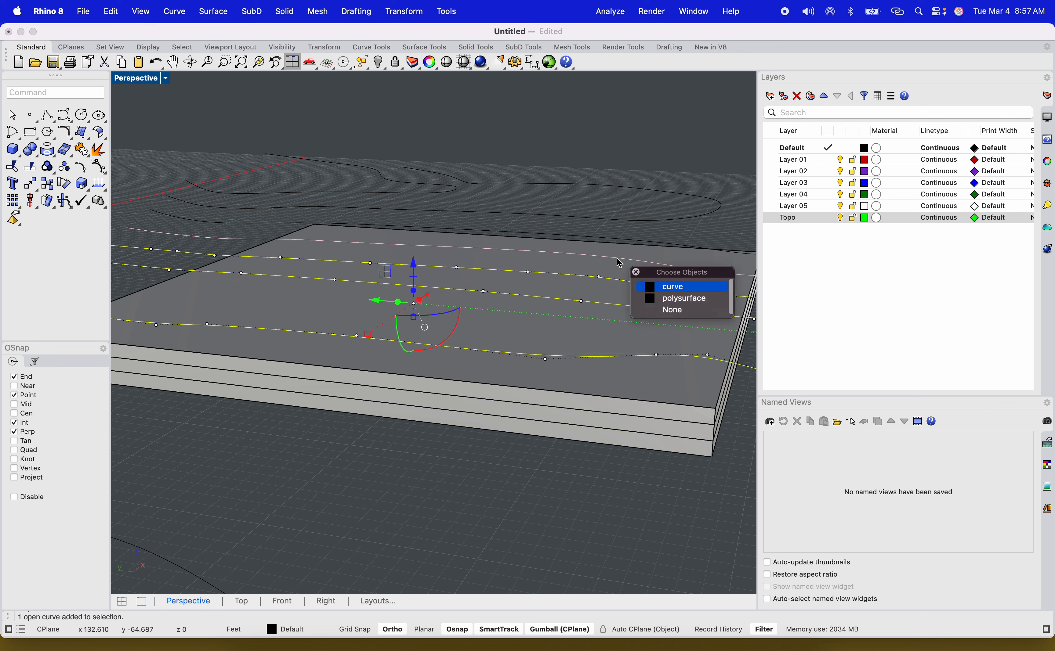
pyautogui.click(669, 286)
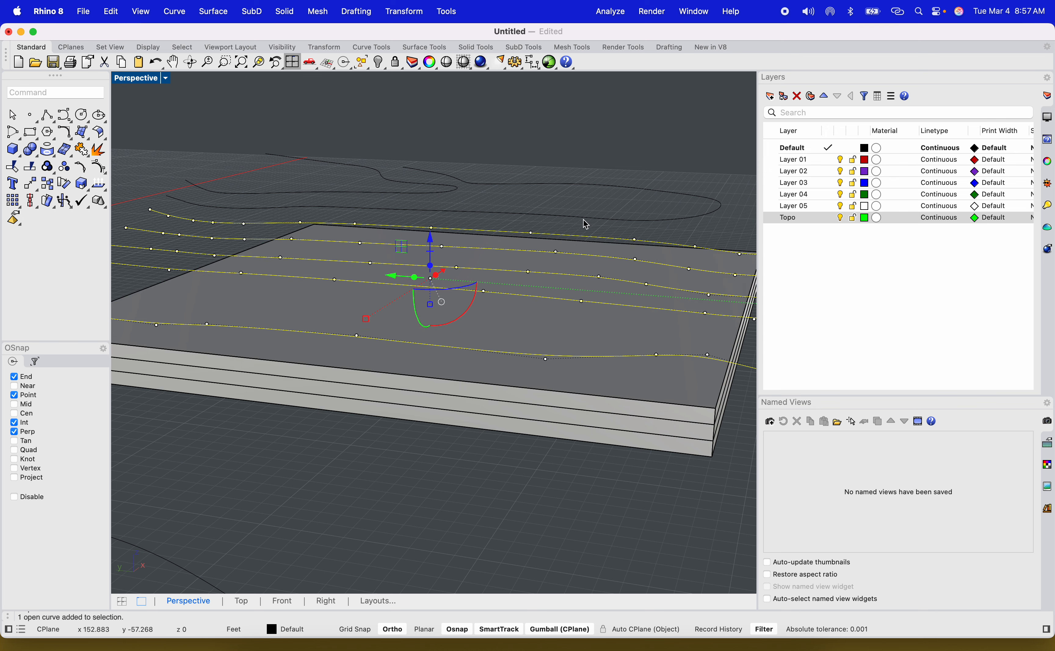
pyautogui.keyDown('shift'); pyautogui.click(450, 195); pyautogui.keyUp('shift')
pyautogui.keyDown('shift'); pyautogui.click(446, 196); pyautogui.keyUp('shift')
pyautogui.write('loft')
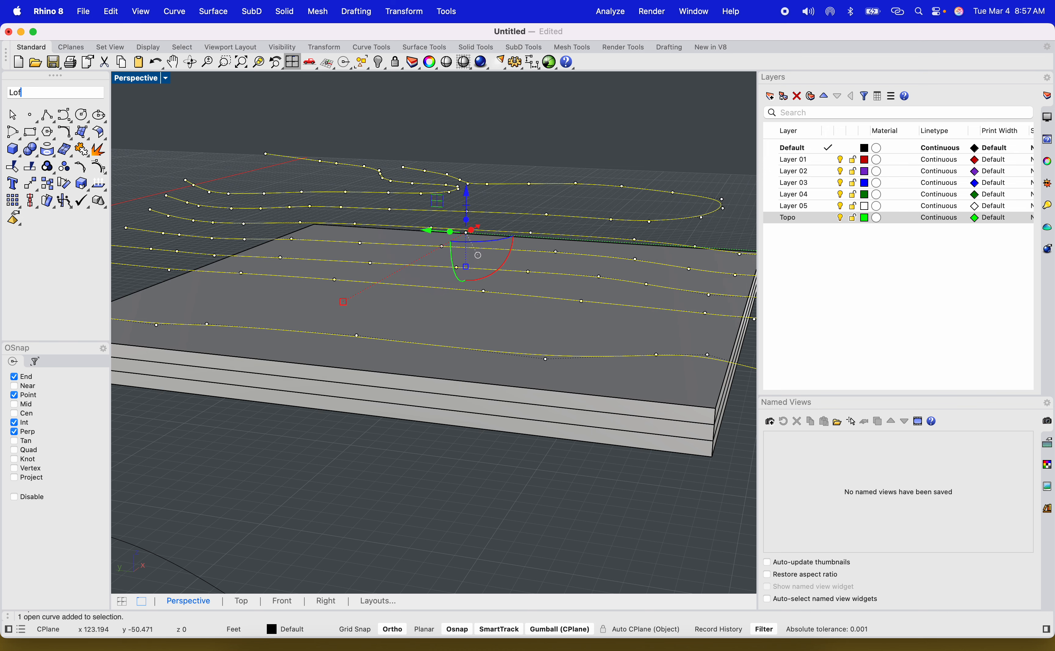
pyautogui.press('Return')
pyautogui.moveTo(464, 242); pyautogui.dragTo(603, 304, button='right')
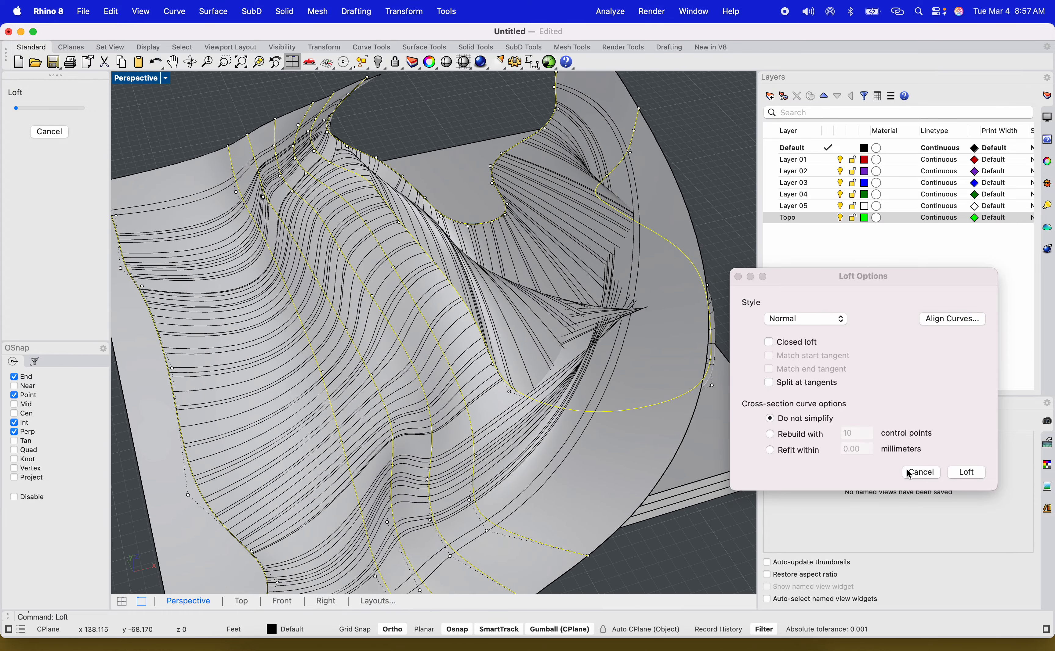
pyautogui.click(919, 473)
# Step: Flip the direction of the smaller U-shaped contour curve, the uppermost one above the copied slabs
pyautogui.click(439, 121)
pyautogui.click(420, 198)
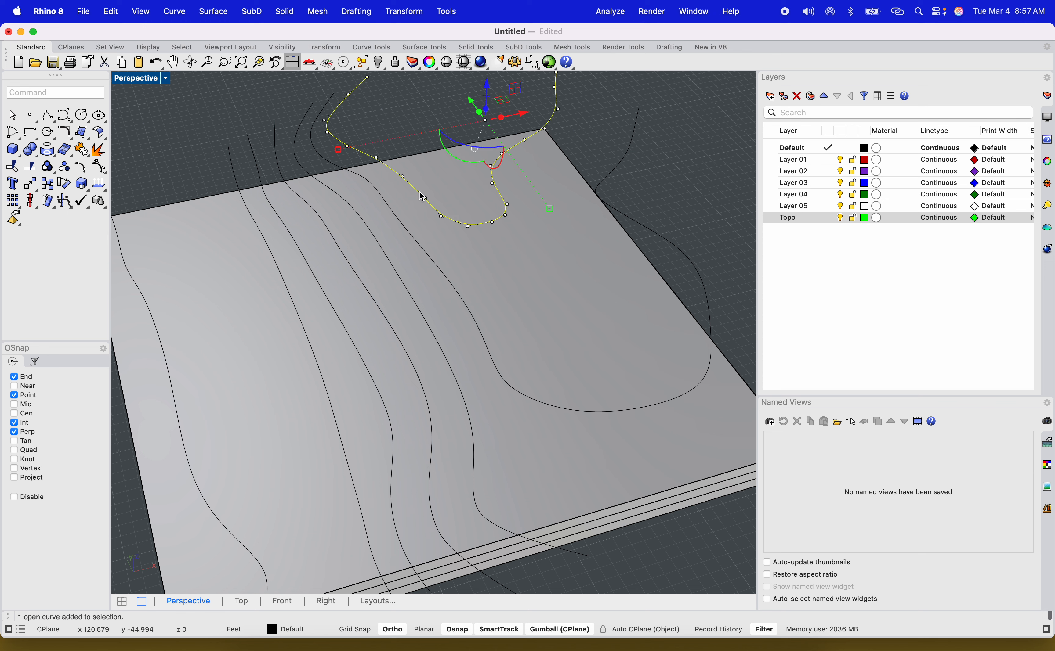
pyautogui.write('Flip')
pyautogui.press('Return')
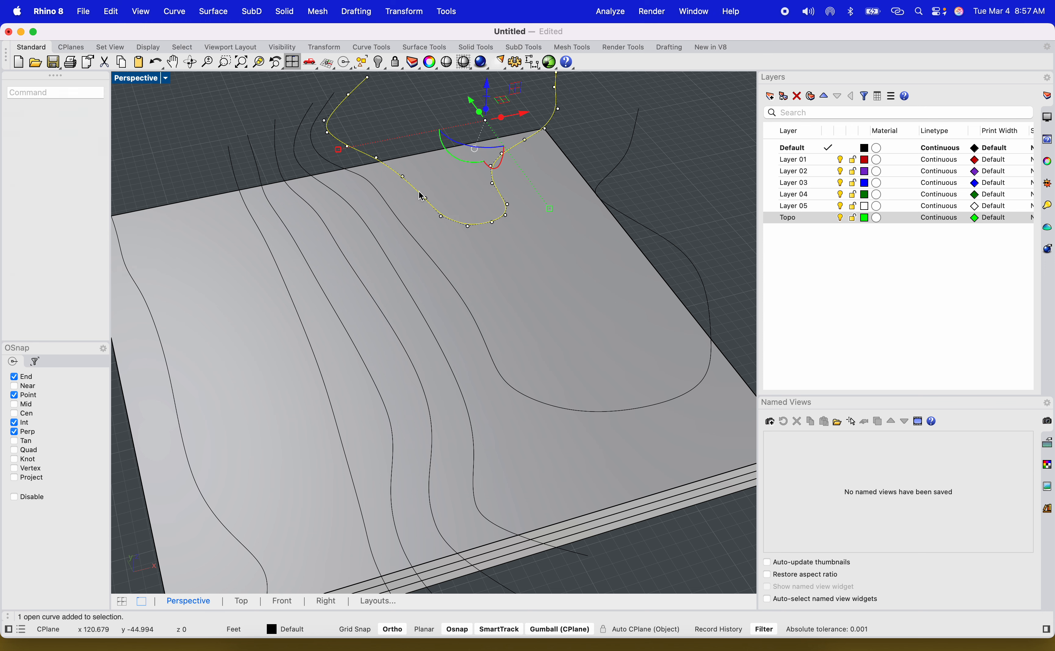
pyautogui.click(677, 161)
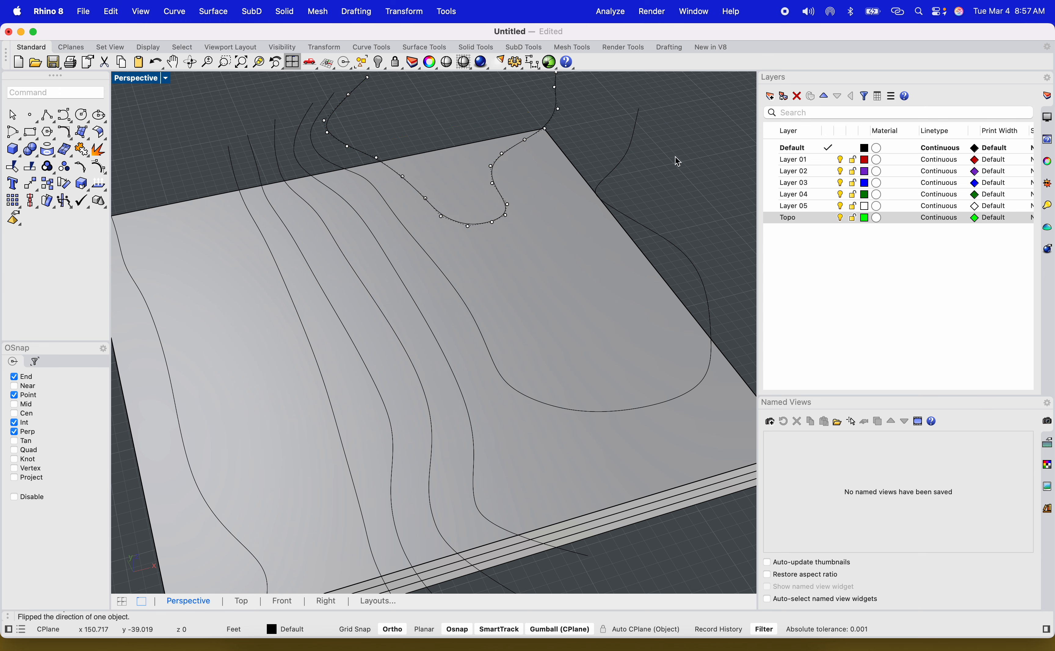
# Step: Delete the three copied slabs beneath the contour curves
pyautogui.click(554, 102)
pyautogui.click(669, 460)
pyautogui.click(691, 557)
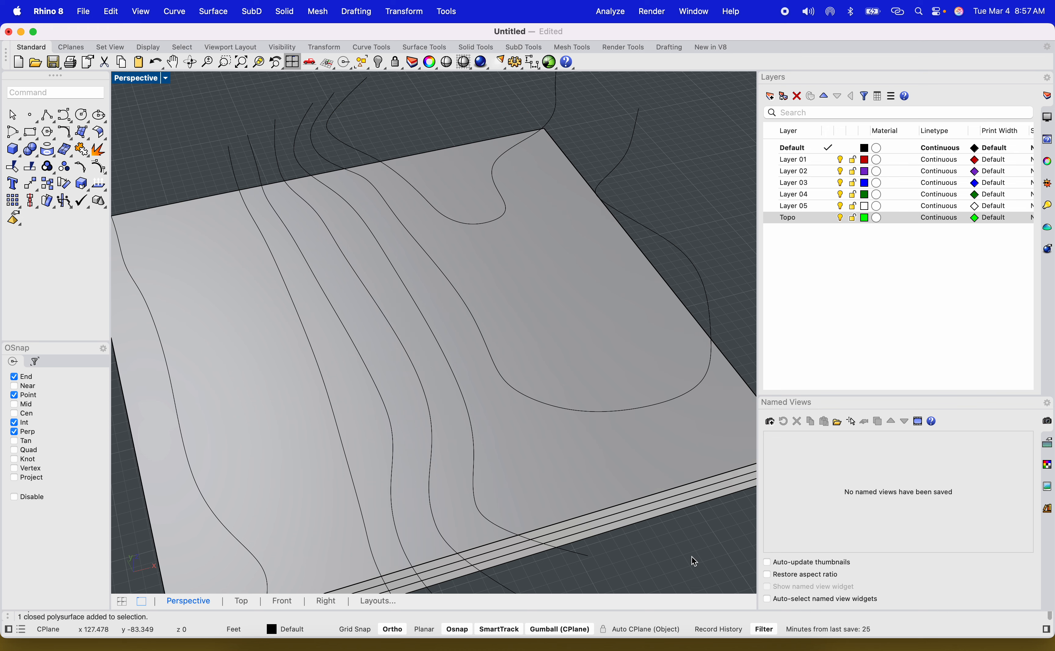
pyautogui.moveTo(691, 524); pyautogui.dragTo(667, 495)
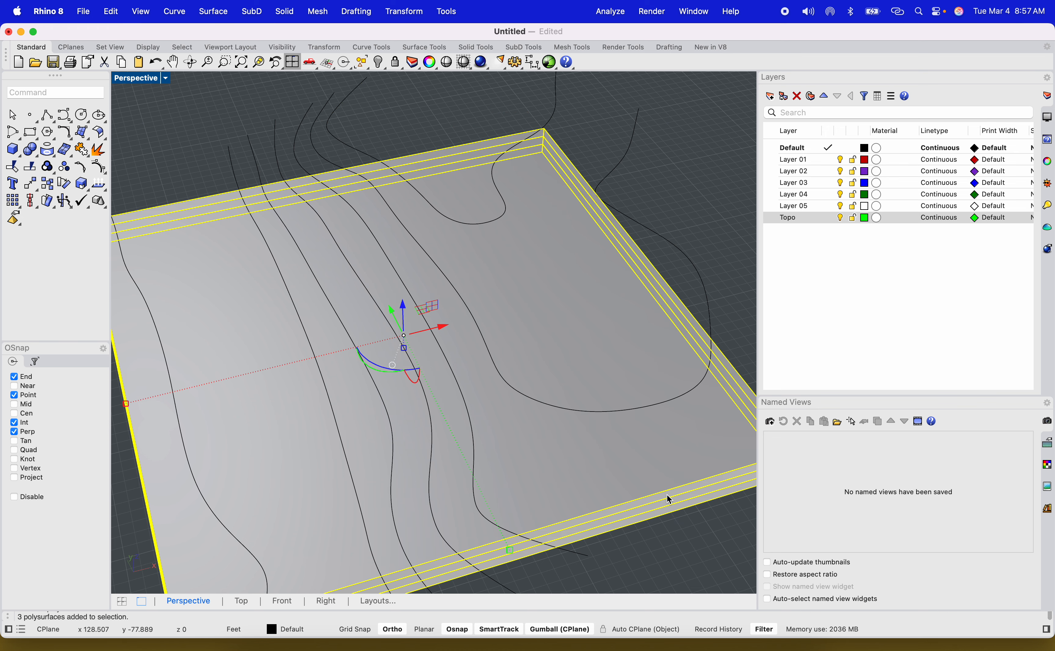
pyautogui.press('Delete')
pyautogui.keyDown('shift'); pyautogui.moveTo(655, 481); pyautogui.dragTo(638, 465, button='right'); pyautogui.keyUp('shift')
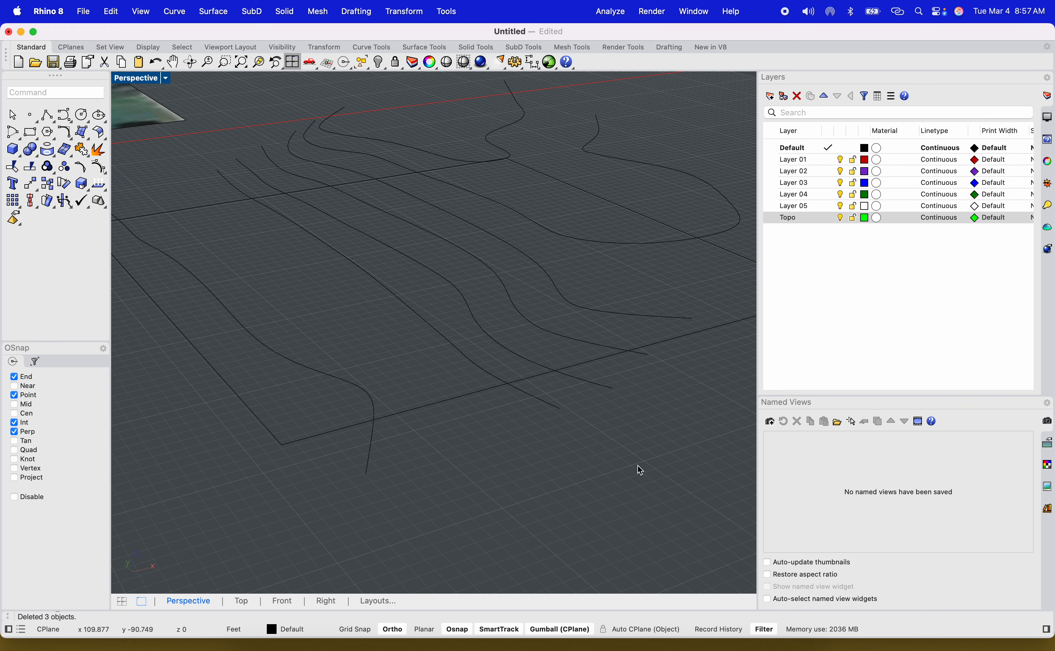
# Step: Preview a Loft through all seven freestanding contour curves with the smaller U-shaped curve flipped, and inspect its shape
pyautogui.click(354, 383)
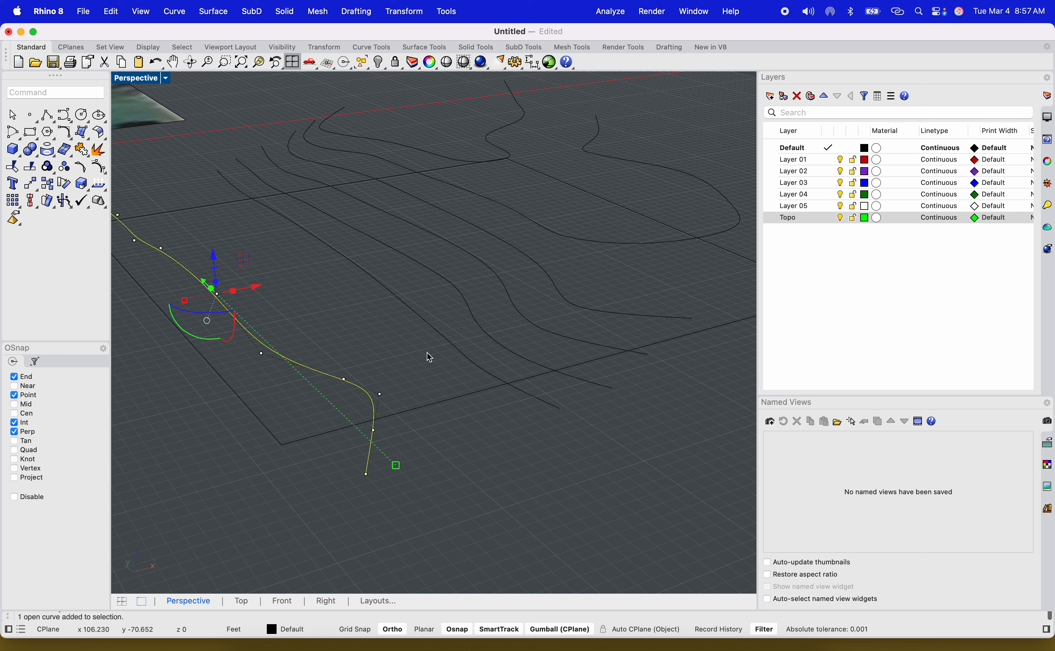
pyautogui.keyDown('shift'); pyautogui.moveTo(389, 236); pyautogui.dragTo(347, 225); pyautogui.keyUp('shift')
pyautogui.keyDown('shift'); pyautogui.click(455, 159); pyautogui.keyUp('shift')
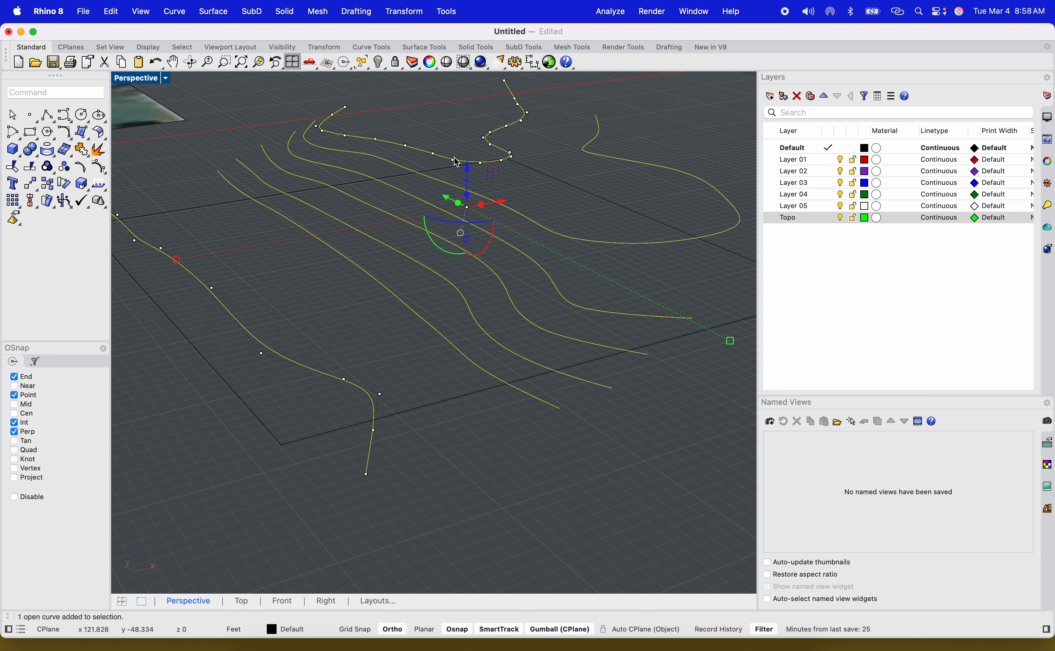
pyautogui.write('Loft')
pyautogui.press('Return')
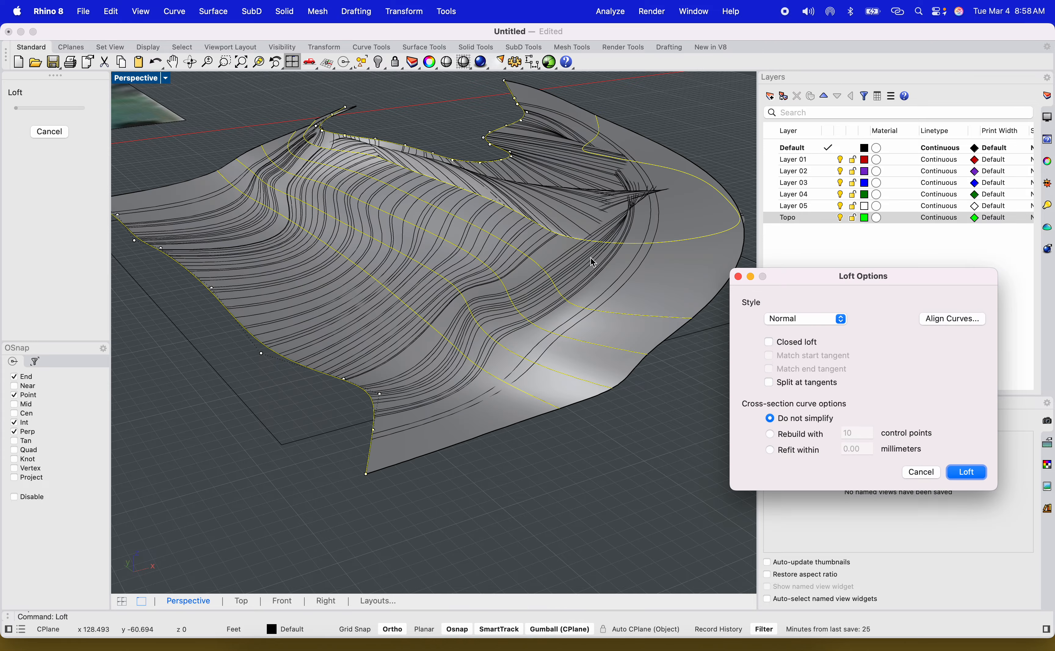
pyautogui.moveTo(593, 262); pyautogui.dragTo(617, 314, button='right')
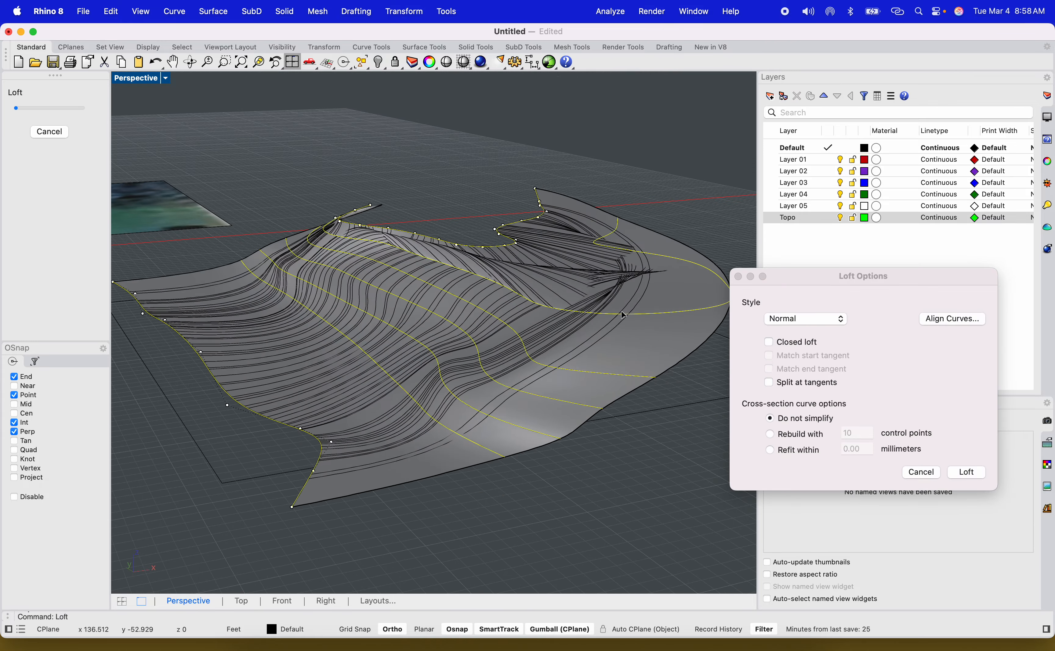
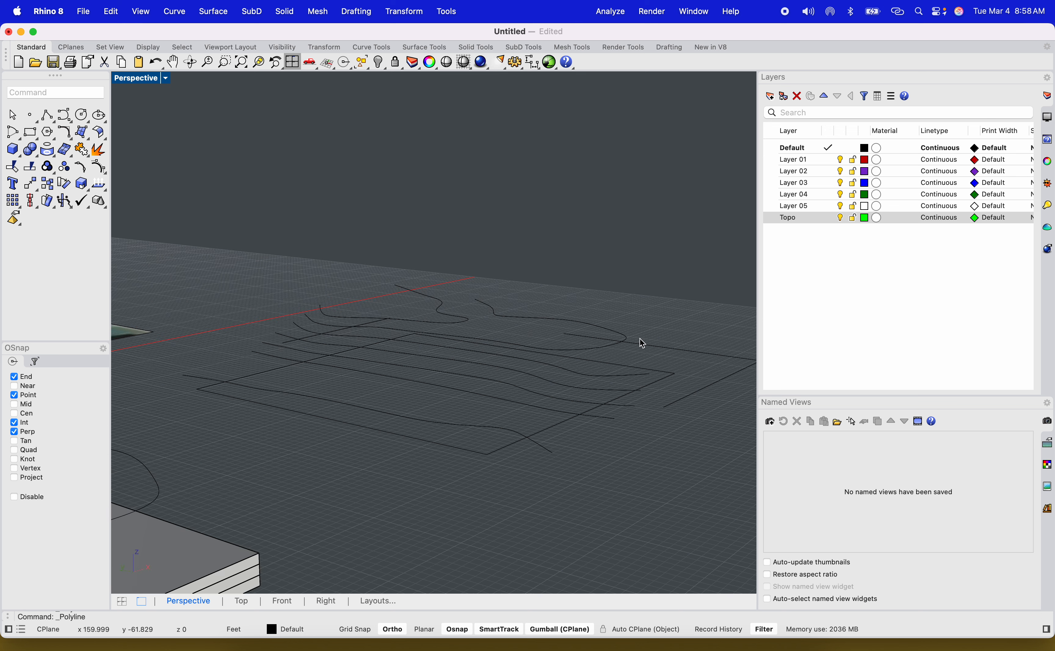
# Step: Raise the L-shaped boundary polyline beyond the contours and the separate short straight line vertically
pyautogui.click(661, 353)
pyautogui.moveTo(606, 334); pyautogui.dragTo(605, 294)
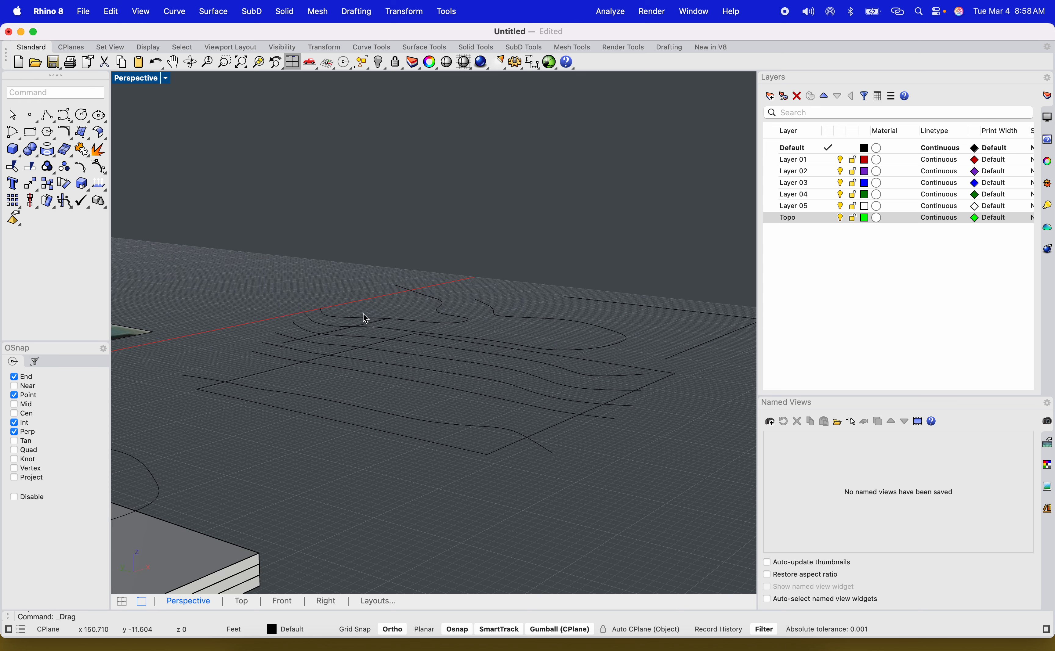
pyautogui.keyDown('shift'); pyautogui.moveTo(363, 314); pyautogui.dragTo(334, 350, button='right'); pyautogui.keyUp('shift')
pyautogui.click(250, 347)
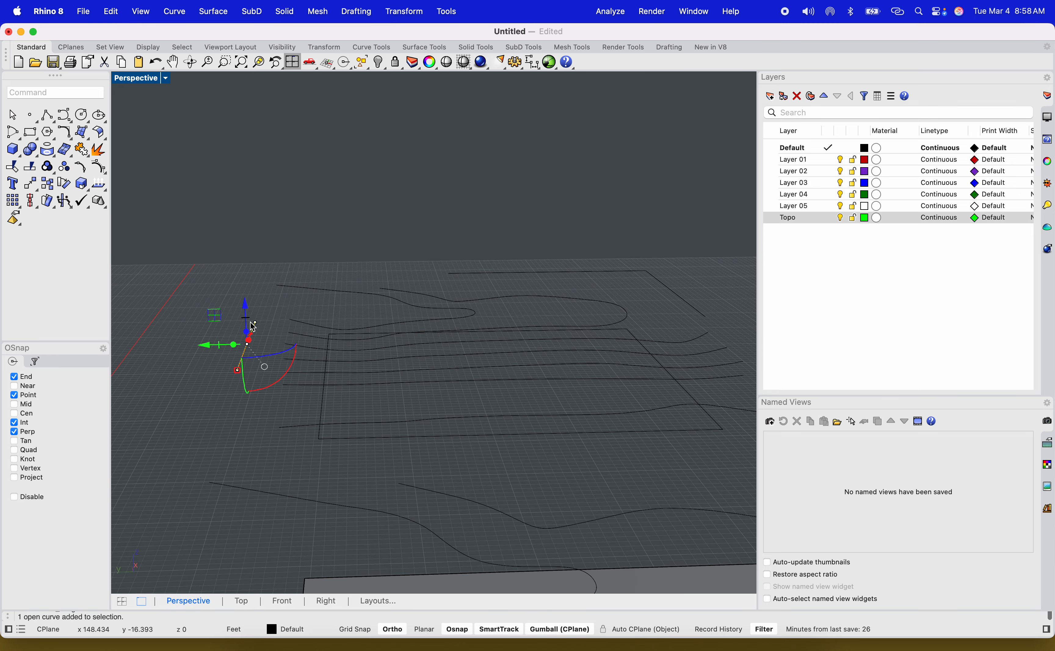
pyautogui.moveTo(253, 328); pyautogui.dragTo(260, 253)
pyautogui.moveTo(315, 245); pyautogui.dragTo(324, 286, button='right')
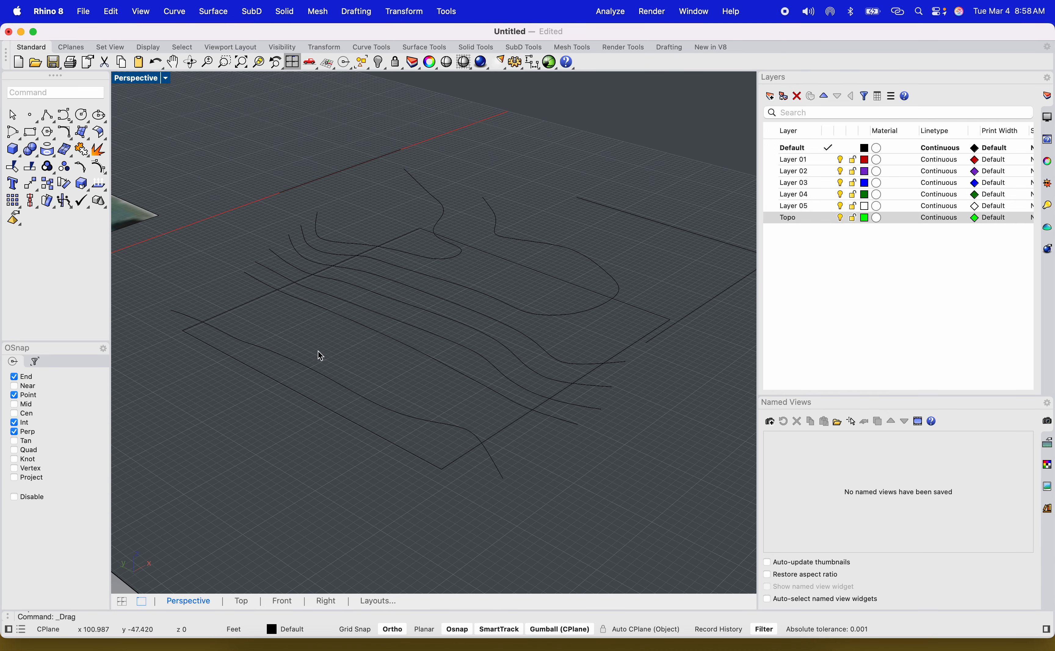
# Step: Try a Loft through the seven contours, the short straight line and the L-shaped boundary polyline, and cancel its preview
pyautogui.click(318, 375)
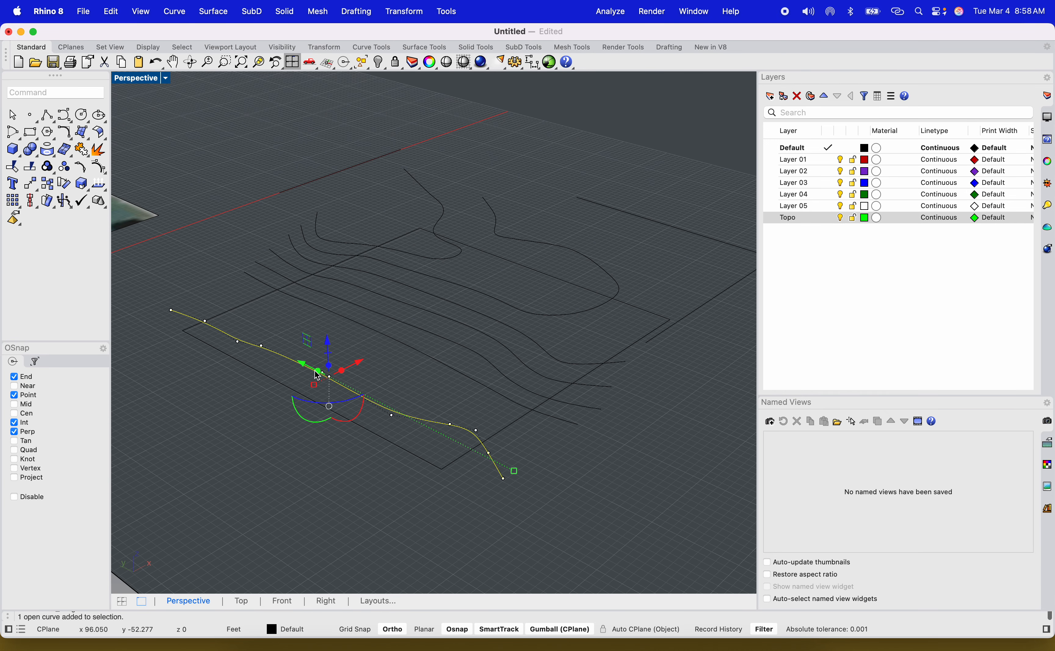
pyautogui.click(581, 464)
pyautogui.click(465, 432)
pyautogui.keyDown('shift'); pyautogui.click(481, 385); pyautogui.keyUp('shift')
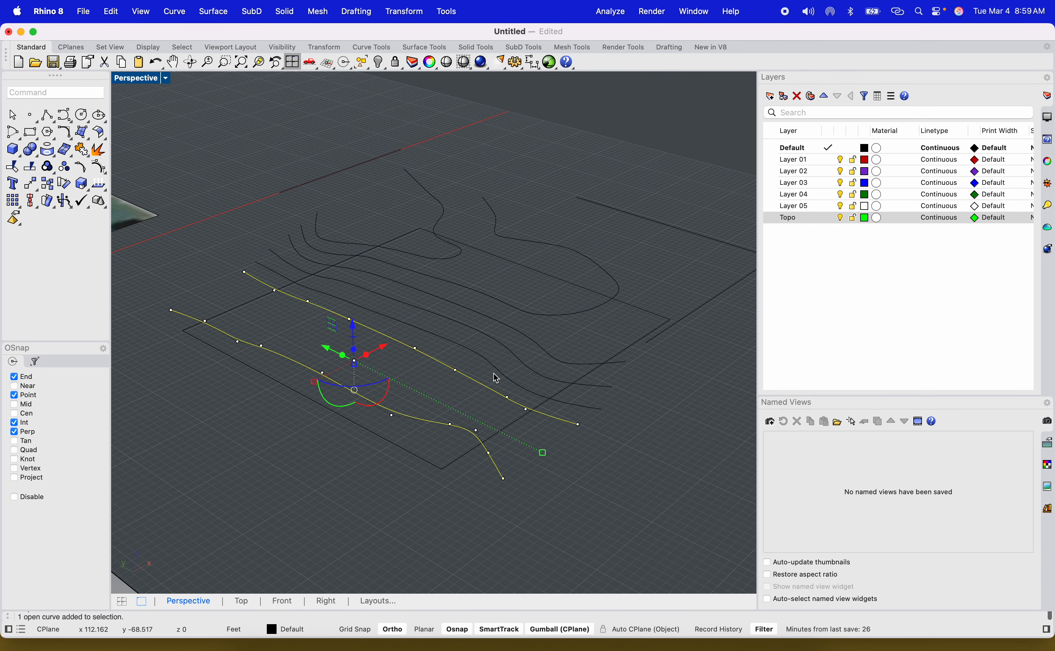
pyautogui.keyDown('shift'); pyautogui.click(500, 355); pyautogui.keyUp('shift')
pyautogui.keyDown('shift'); pyautogui.click(513, 327); pyautogui.keyUp('shift')
pyautogui.keyDown('shift'); pyautogui.click(516, 324); pyautogui.keyUp('shift')
pyautogui.keyDown('shift'); pyautogui.click(519, 307); pyautogui.keyUp('shift')
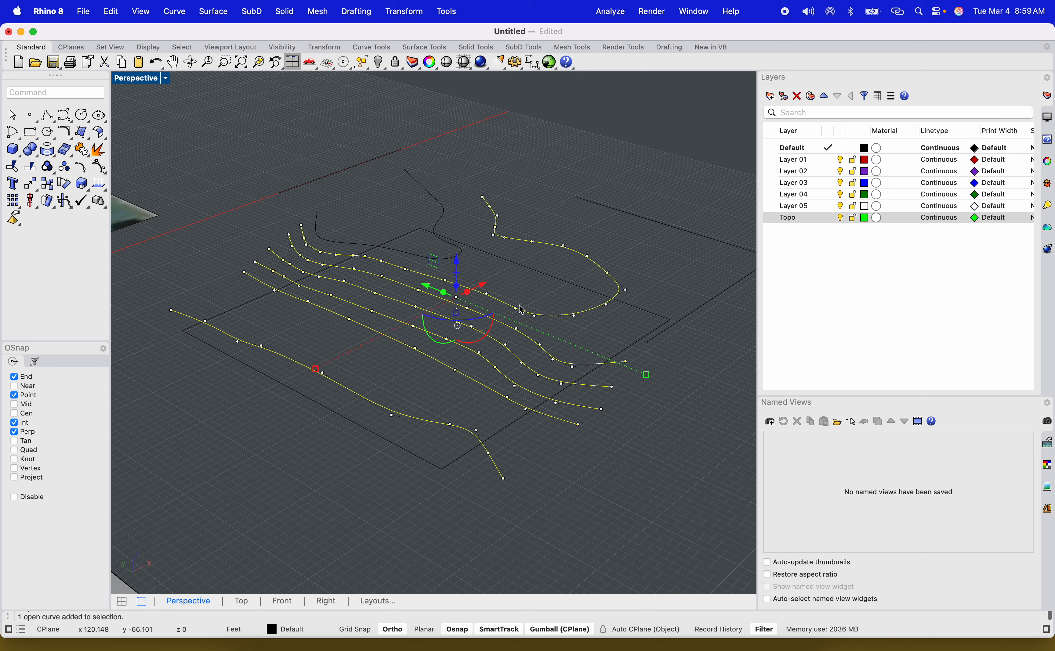
pyautogui.keyDown('shift'); pyautogui.click(443, 218); pyautogui.keyUp('shift')
pyautogui.keyDown('shift'); pyautogui.click(373, 166); pyautogui.keyUp('shift')
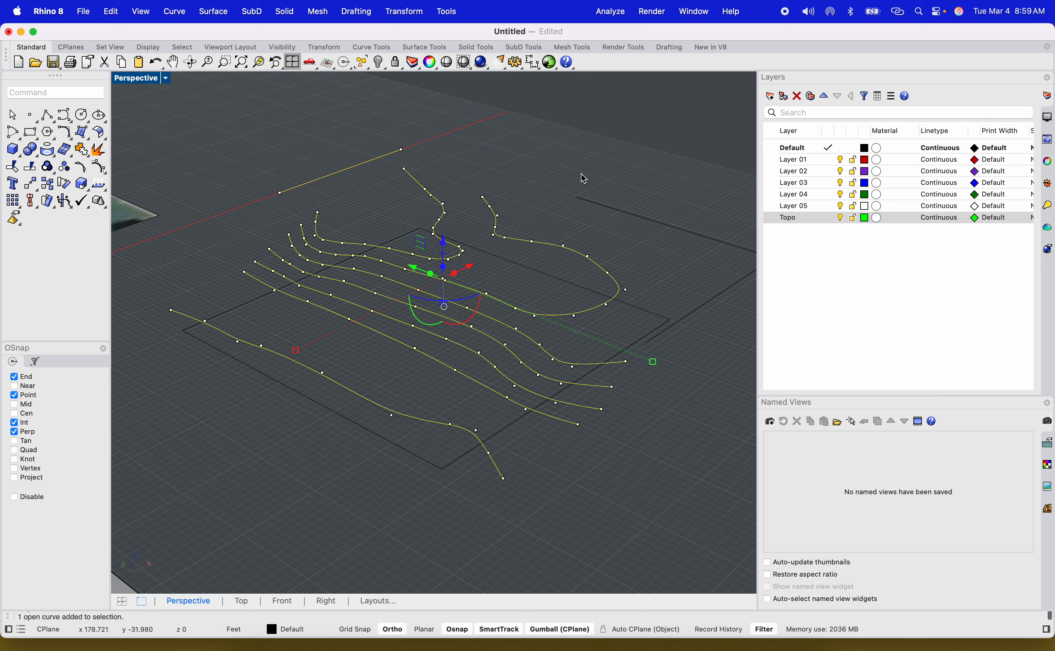
pyautogui.keyDown('shift'); pyautogui.click(637, 217); pyautogui.keyUp('shift')
pyautogui.write('LOFT')
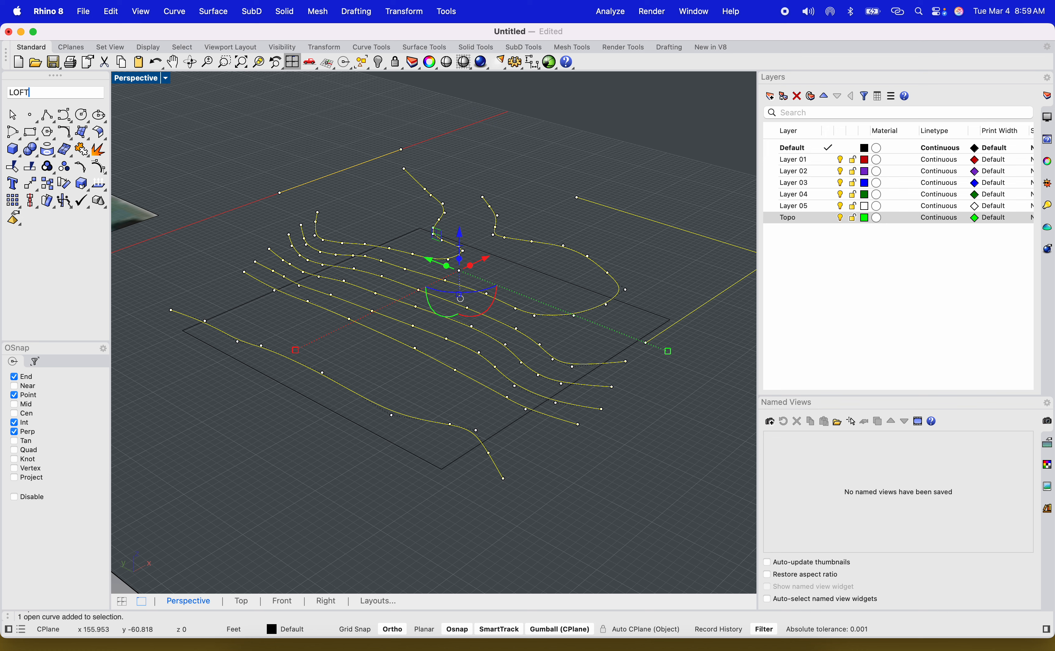
pyautogui.press('Return')
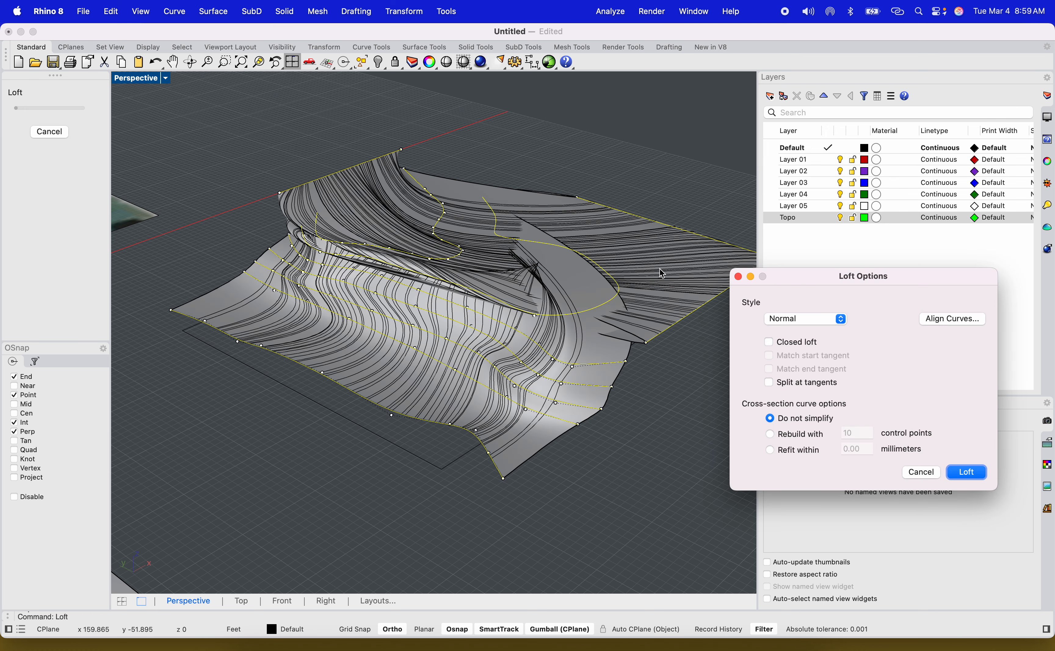
pyautogui.click(921, 472)
# Step: Delete the short straight line and stretch the L-shaped polyline's far end past the ends of the two U-shaped contours
pyautogui.click(377, 204)
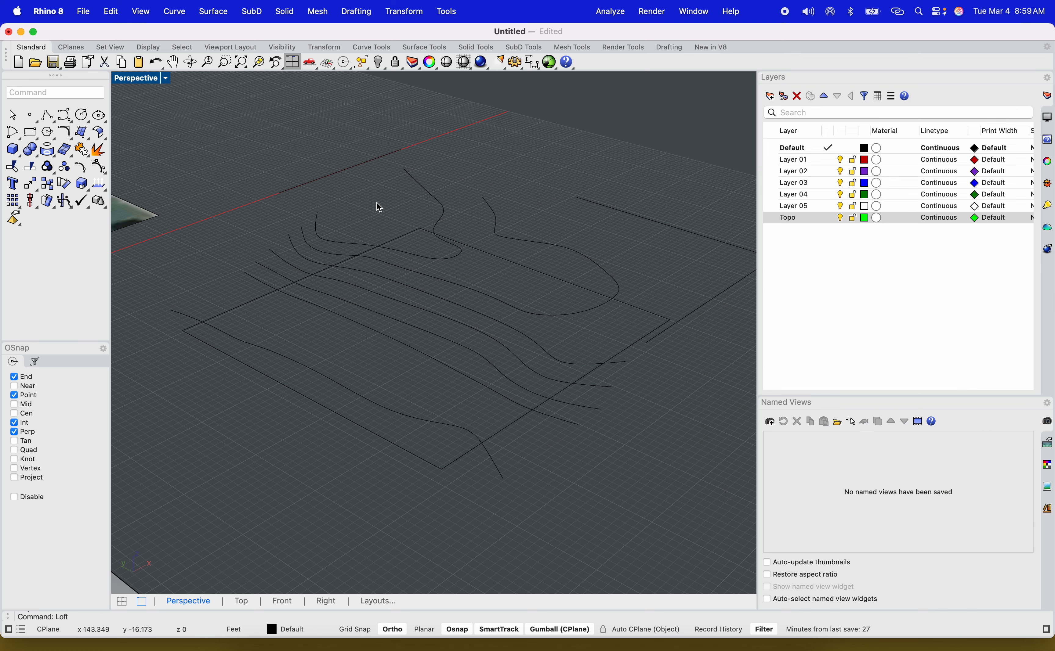
pyautogui.click(352, 167)
pyautogui.press('Delete')
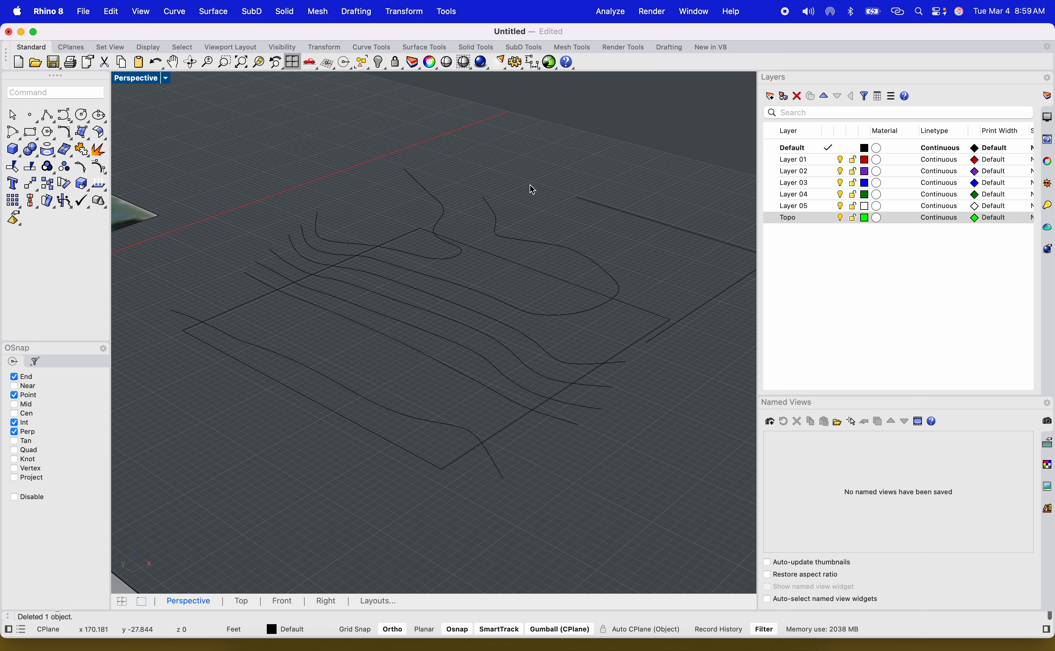
pyautogui.click(611, 208)
pyautogui.moveTo(576, 197); pyautogui.dragTo(384, 154)
pyautogui.click(515, 135)
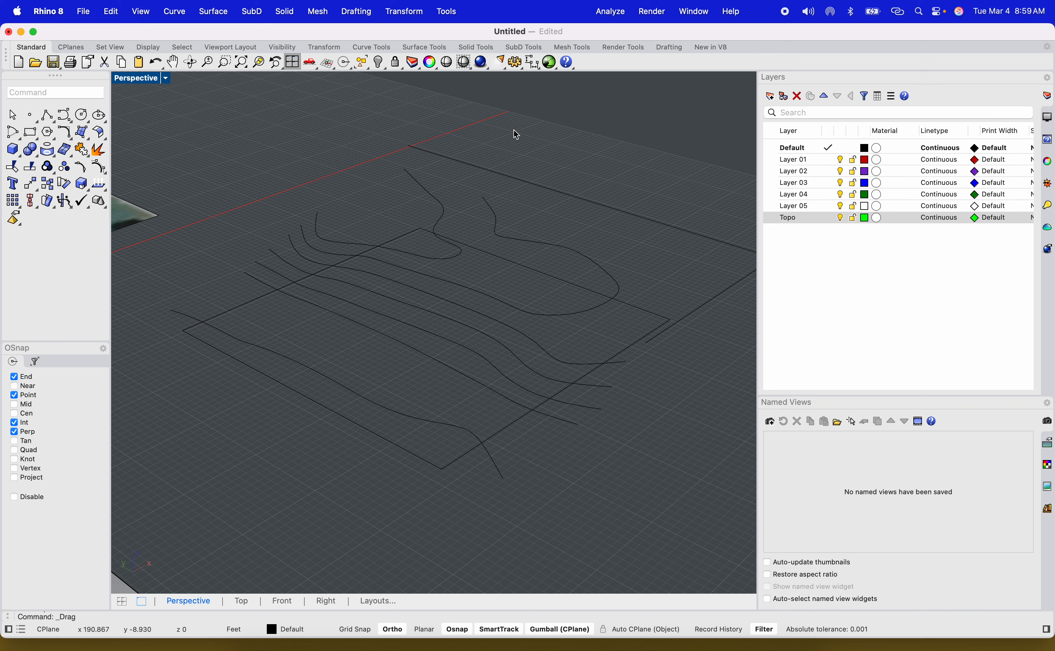
pyautogui.moveTo(643, 315); pyautogui.dragTo(650, 332, button='right')
pyautogui.click(407, 371)
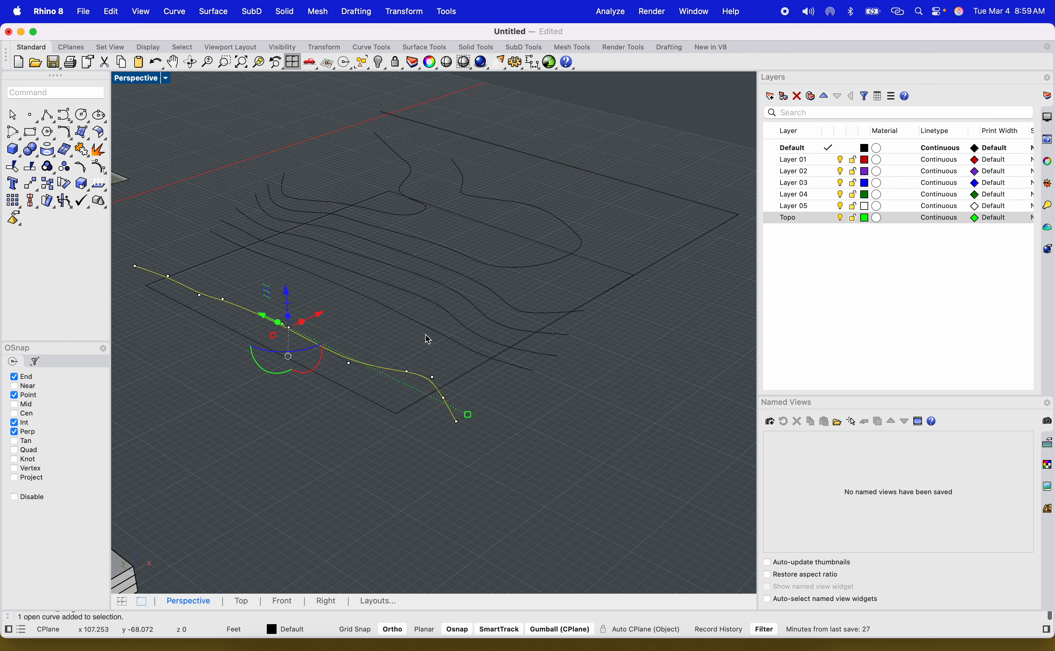
pyautogui.keyDown('shift'); pyautogui.click(426, 327); pyautogui.keyUp('shift')
pyautogui.keyDown('shift'); pyautogui.click(425, 305); pyautogui.keyUp('shift')
pyautogui.keyDown('shift'); pyautogui.click(427, 277); pyautogui.keyUp('shift')
pyautogui.keyDown('shift'); pyautogui.click(426, 261); pyautogui.keyUp('shift')
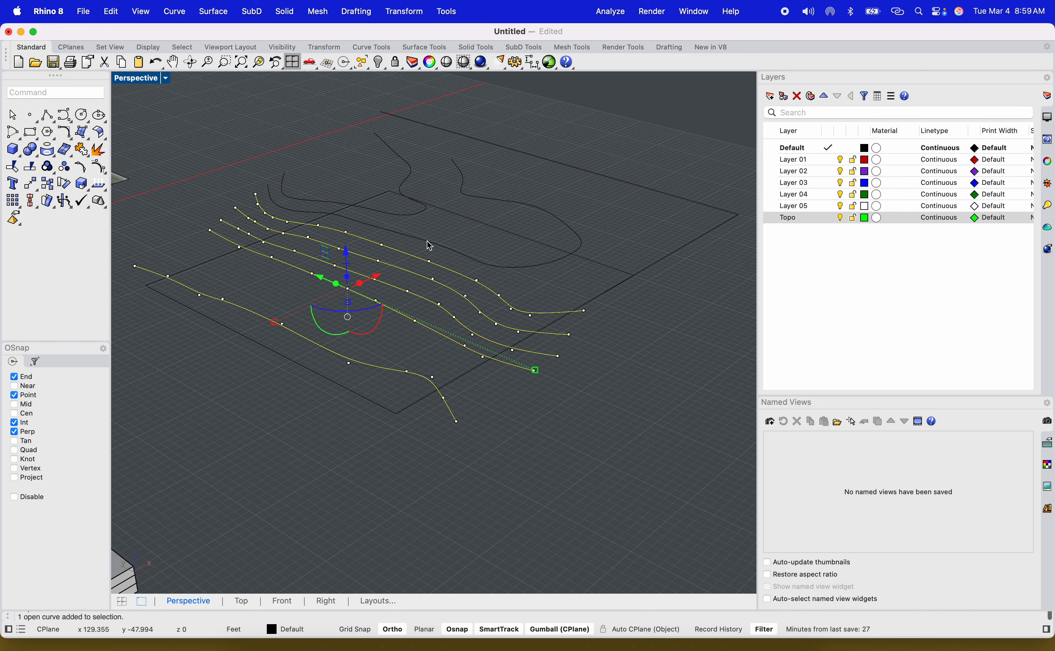
pyautogui.keyDown('shift'); pyautogui.click(426, 242); pyautogui.keyUp('shift')
pyautogui.click(495, 228)
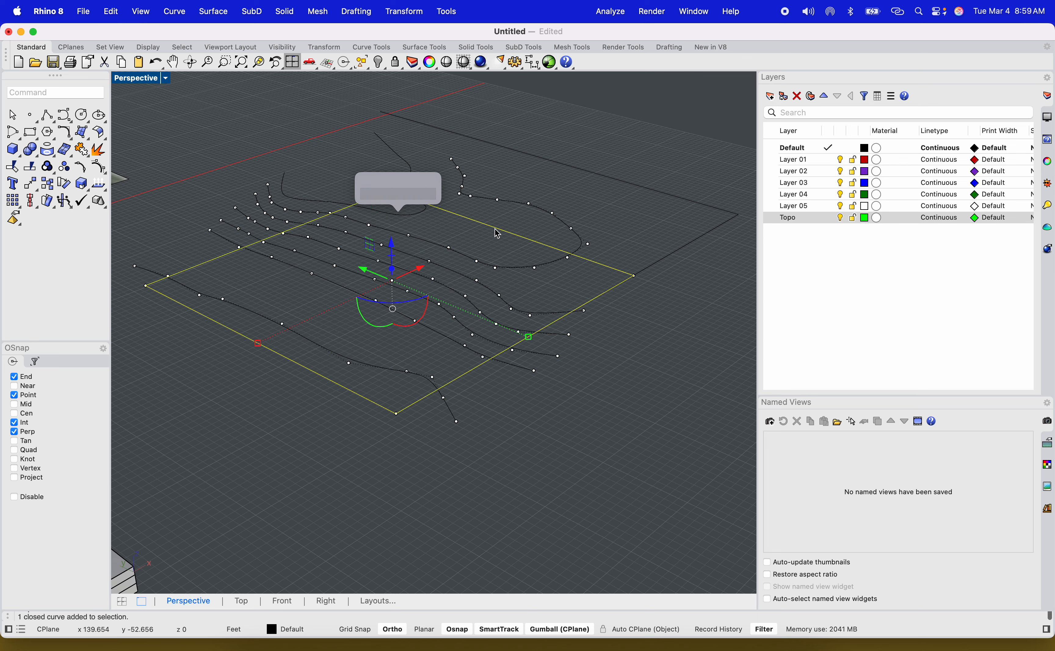
pyautogui.moveTo(426, 353); pyautogui.dragTo(426, 389, button='right')
pyautogui.press('Escape')
# Step: Try a Loft through the seven freestanding contours and the stretched L-shaped boundary polyline, inspect the preview, and cancel it
pyautogui.moveTo(448, 415); pyautogui.dragTo(336, 227)
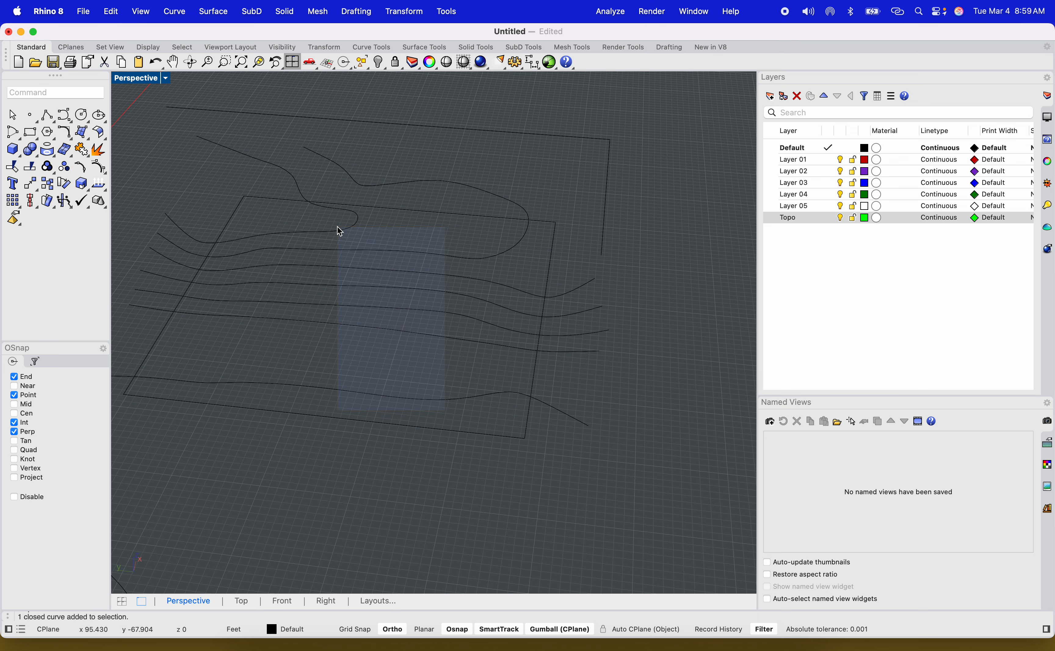
pyautogui.keyDown('shift'); pyautogui.click(463, 131); pyautogui.keyUp('shift')
pyautogui.write('L')
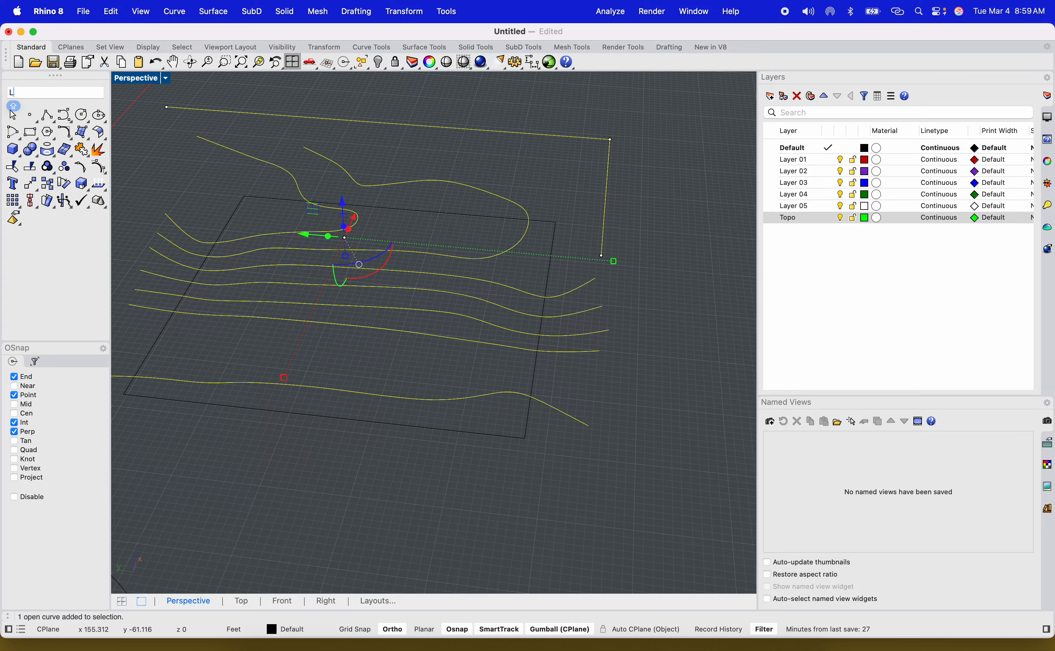
pyautogui.write('oFT')
pyautogui.press('Return')
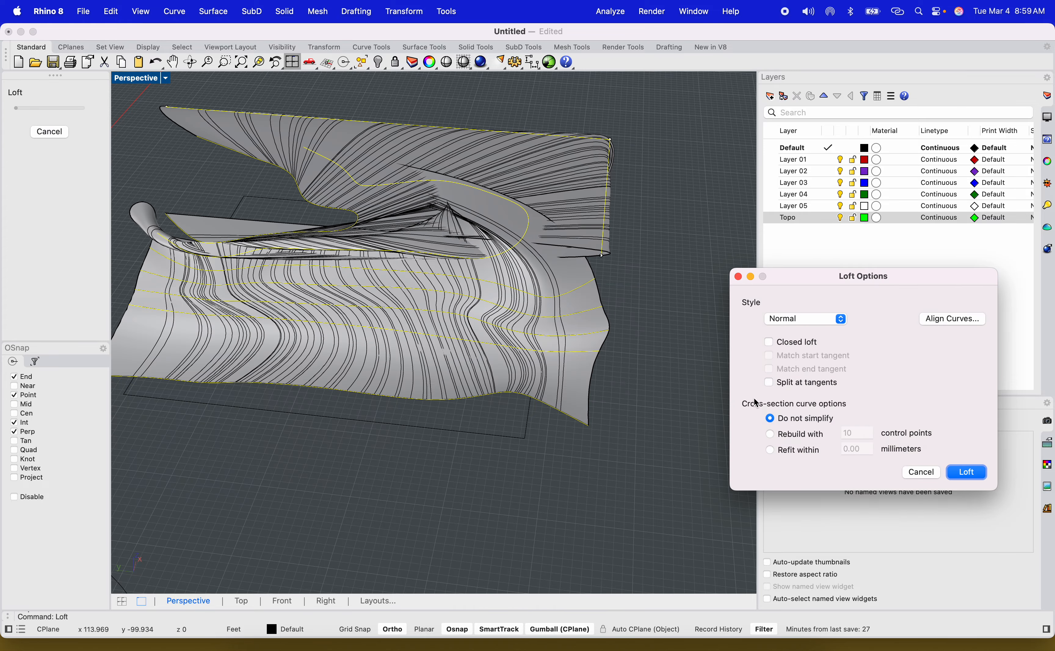
pyautogui.moveTo(482, 320); pyautogui.dragTo(563, 390, button='right')
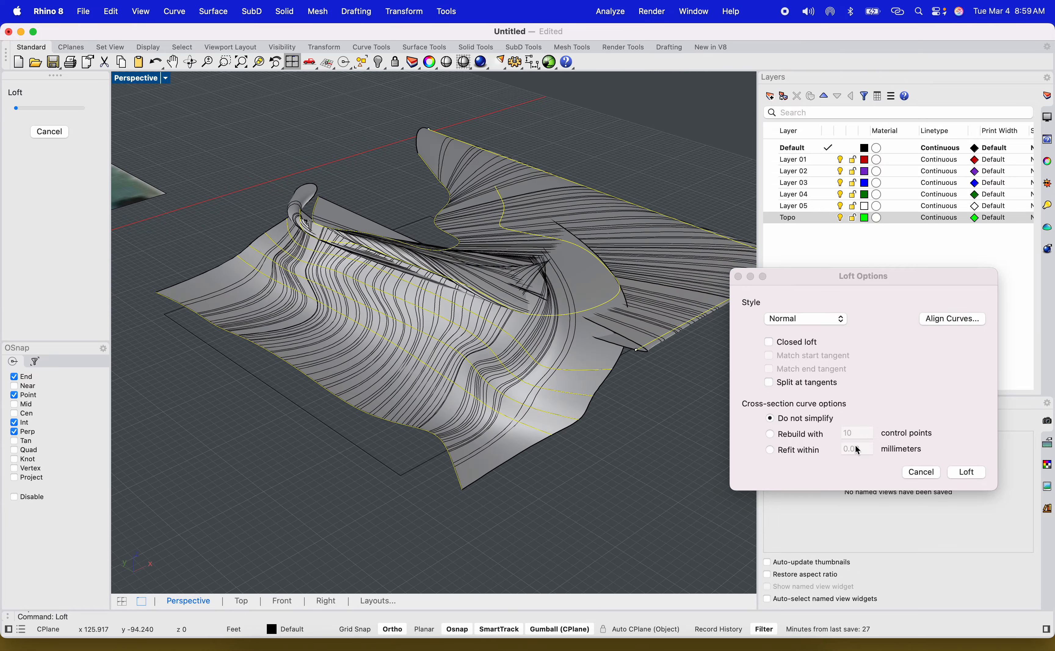
pyautogui.click(921, 473)
# Step: Draw a straight line from the near end of the smaller U-shaped contour across towards its other arm
pyautogui.moveTo(476, 390); pyautogui.dragTo(532, 450, button='right')
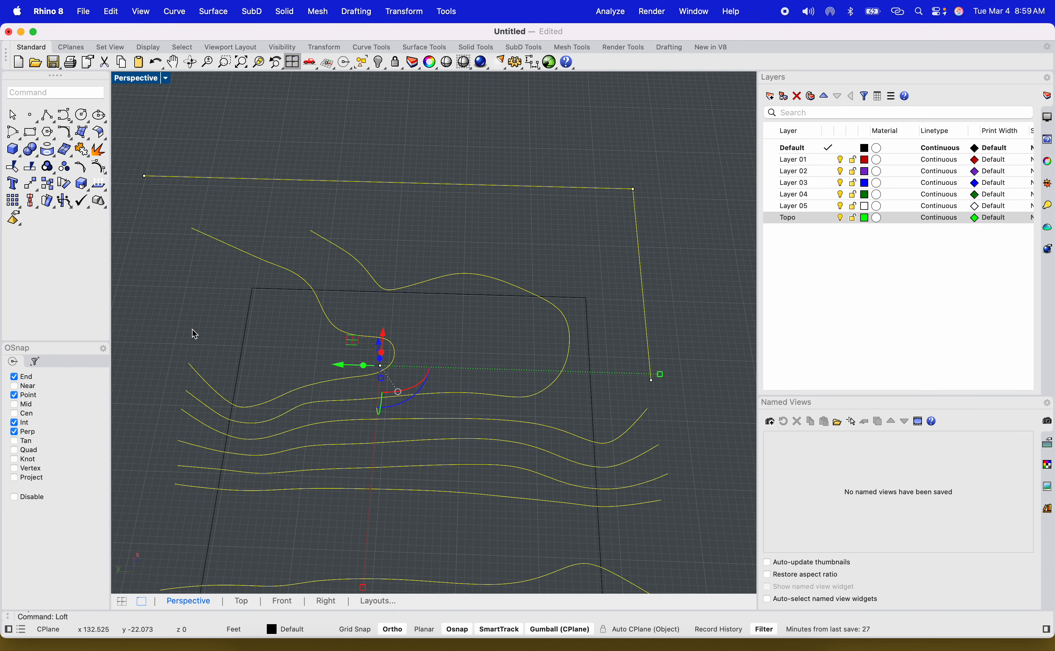
pyautogui.write('line')
pyautogui.press('Return')
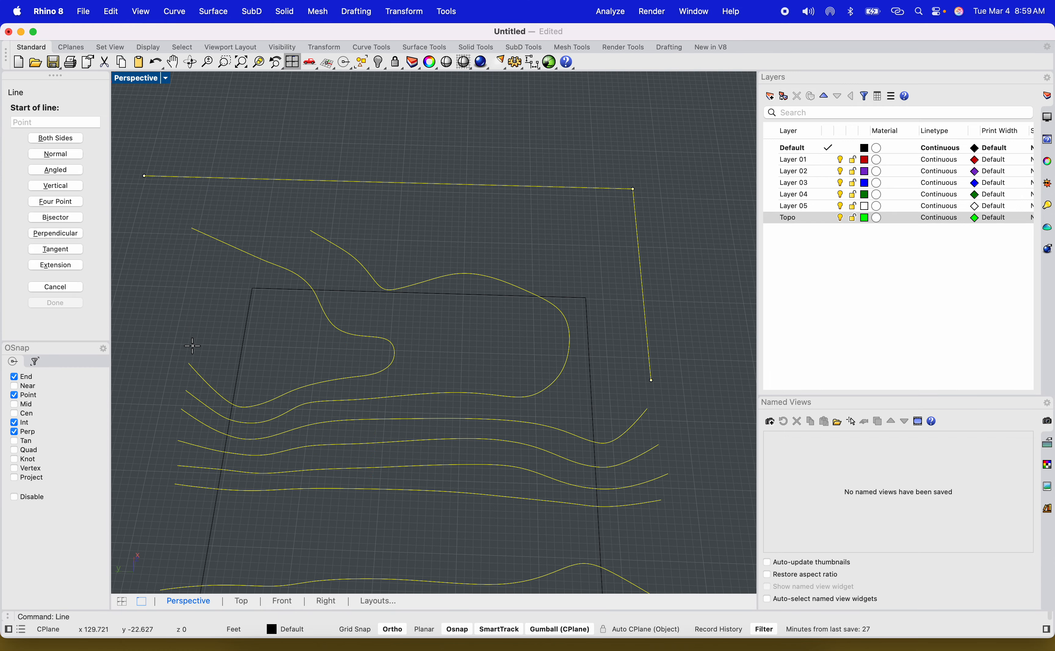
pyautogui.click(189, 359)
pyautogui.click(214, 238)
pyautogui.click(371, 252)
# Step: Try to trim the new line against the far arm of the smaller U-shaped contour
pyautogui.moveTo(235, 275); pyautogui.dragTo(190, 219)
pyautogui.write('trim')
pyautogui.click(231, 275)
pyautogui.moveTo(232, 266); pyautogui.dragTo(191, 206)
pyautogui.press('Return')
pyautogui.click(196, 230)
pyautogui.click(209, 236)
pyautogui.click(248, 226)
# Step: Trim off the overhanging ends of the new line and the smaller U-shaped contour where they cross
pyautogui.moveTo(255, 283); pyautogui.dragTo(329, 323, button='right')
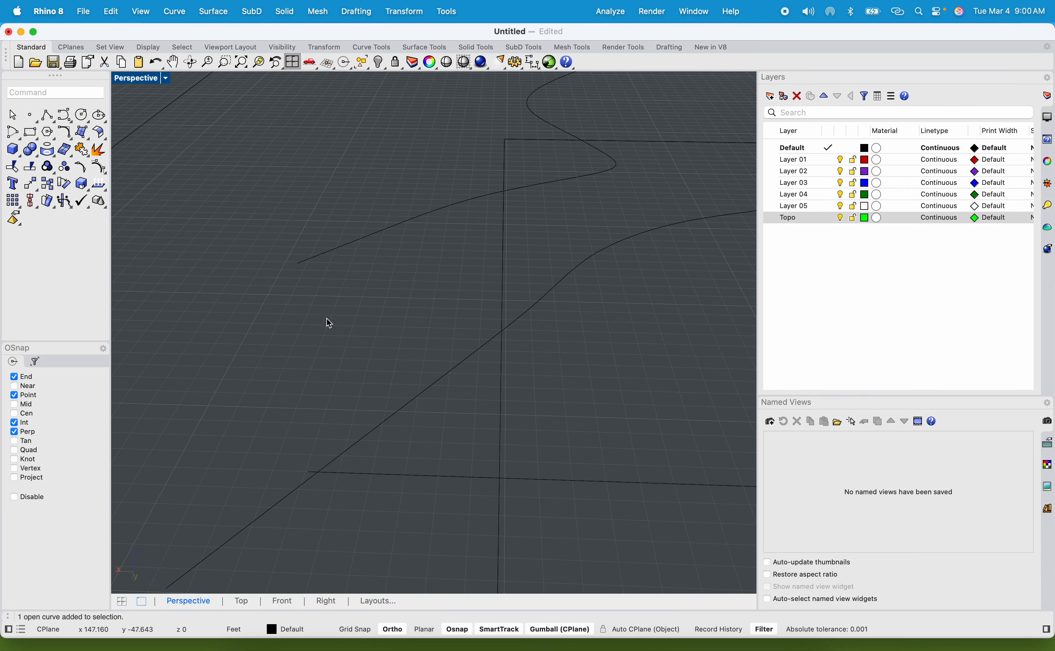
pyautogui.moveTo(322, 478); pyautogui.dragTo(335, 476, button='right')
pyautogui.moveTo(322, 437); pyautogui.dragTo(323, 437)
pyautogui.write('trim')
pyautogui.press('Return')
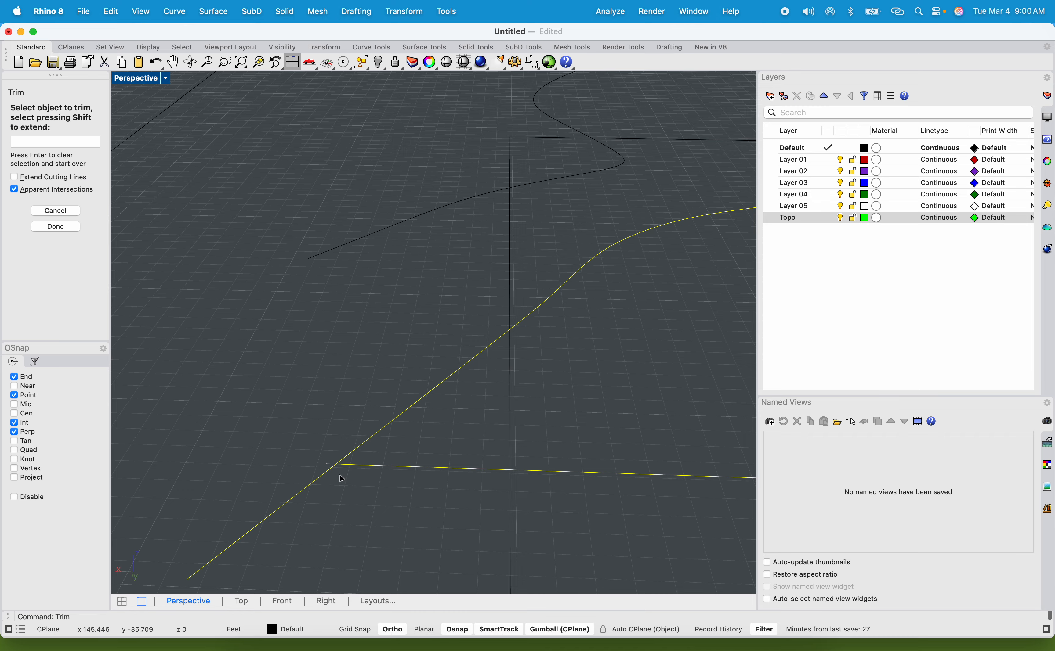
pyautogui.click(330, 465)
pyautogui.click(330, 472)
pyautogui.scroll(-5, 337, 482)
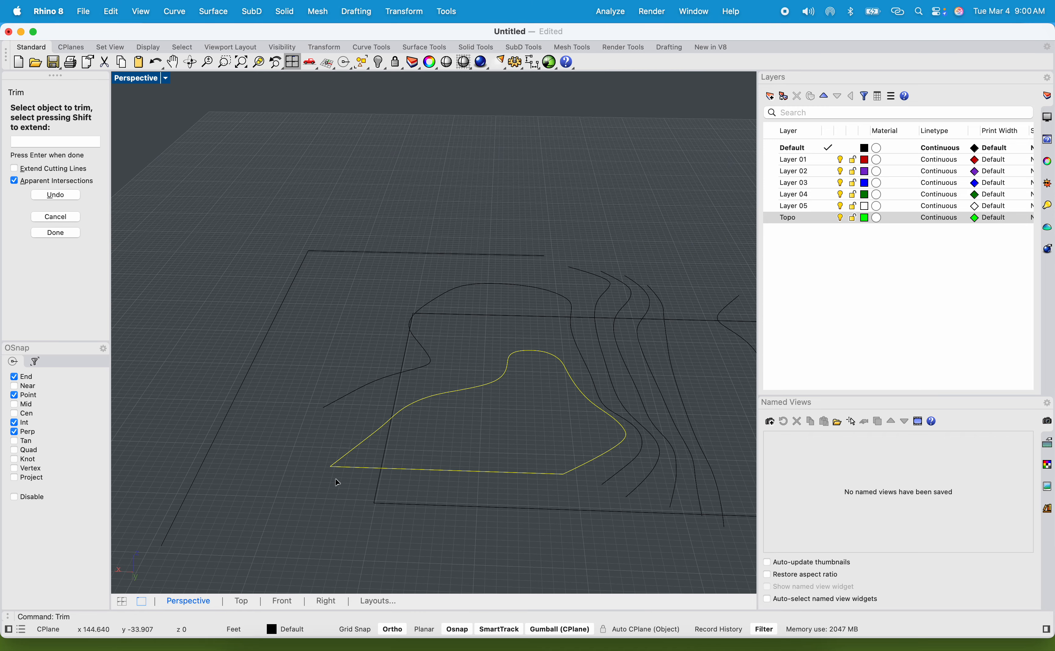
pyautogui.press('Escape')
pyautogui.moveTo(337, 482); pyautogui.dragTo(321, 472, button='right')
pyautogui.press('Escape')
# Step: Join the smaller U-shaped contour and its closing line into one closed curve
pyautogui.moveTo(440, 447); pyautogui.dragTo(351, 408, button='right')
pyautogui.click(343, 321)
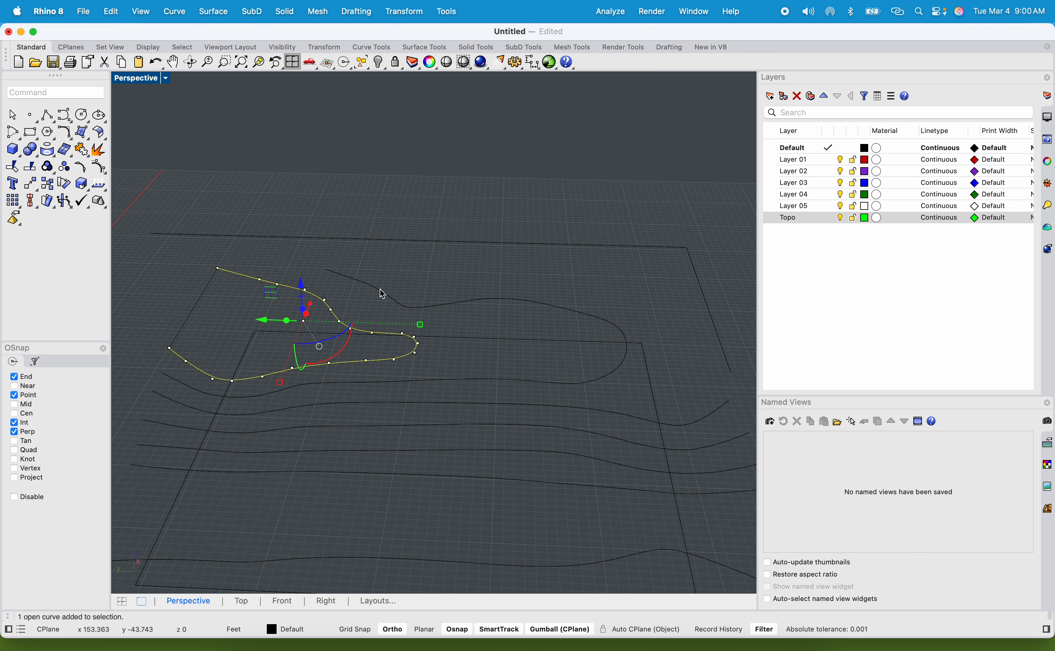
pyautogui.write('join')
pyautogui.press('Return')
# Step: Try a Loft through the closed contour and the six open freestanding contours
pyautogui.keyDown('shift'); pyautogui.click(369, 284); pyautogui.keyUp('shift')
pyautogui.scroll(-3, 369, 284)
pyautogui.keyDown('shift'); pyautogui.click(351, 361); pyautogui.keyUp('shift')
pyautogui.keyDown('shift'); pyautogui.click(357, 377); pyautogui.keyUp('shift')
pyautogui.keyDown('shift'); pyautogui.click(354, 390); pyautogui.keyUp('shift')
pyautogui.keyDown('shift'); pyautogui.click(353, 403); pyautogui.keyUp('shift')
pyautogui.keyDown('shift'); pyautogui.click(356, 451); pyautogui.keyUp('shift')
pyautogui.write('LOFT')
pyautogui.press('Return')
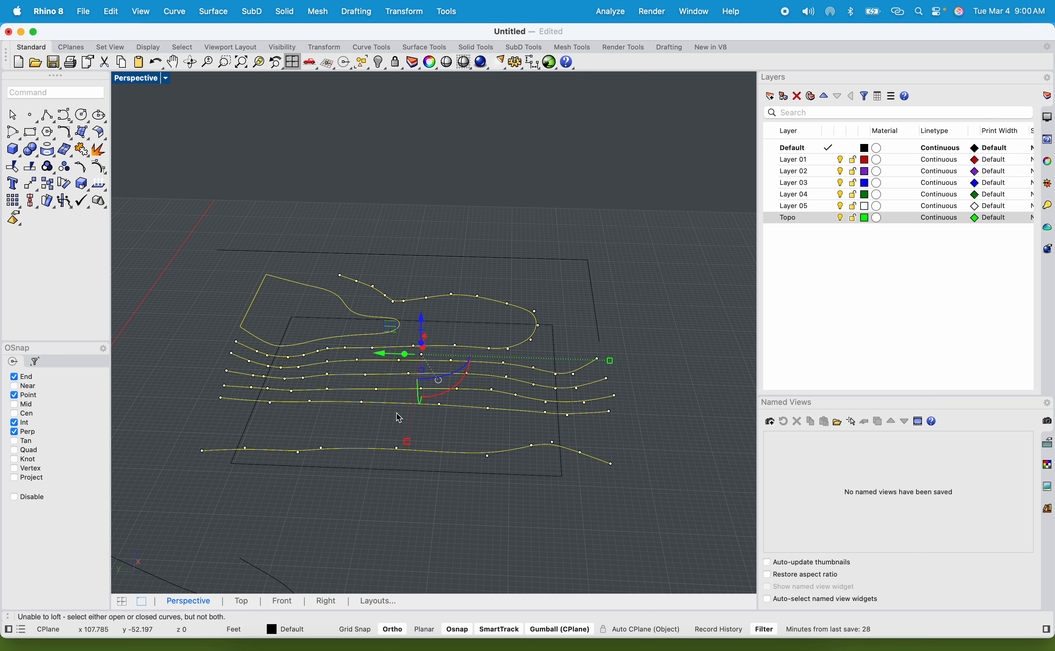
pyautogui.write('OFT')
pyautogui.press('Return')
# Step: Reselect the freestanding contours, including the closed one, and retry the Loft
pyautogui.click(392, 430)
pyautogui.scroll(3, 440, 438)
pyautogui.click(441, 456)
pyautogui.click(467, 421)
pyautogui.moveTo(437, 403); pyautogui.dragTo(398, 328)
pyautogui.keyDown('shift'); pyautogui.click(357, 312); pyautogui.keyUp('shift')
pyautogui.write('LOFT')
pyautogui.press('Return')
pyautogui.press('Escape')
# Step: Try a Loft through all seven contours together with the rectangular boundary, and clear the selection
pyautogui.moveTo(534, 463); pyautogui.dragTo(470, 455, button='right')
pyautogui.moveTo(361, 319); pyautogui.dragTo(375, 274)
pyautogui.press('Escape')
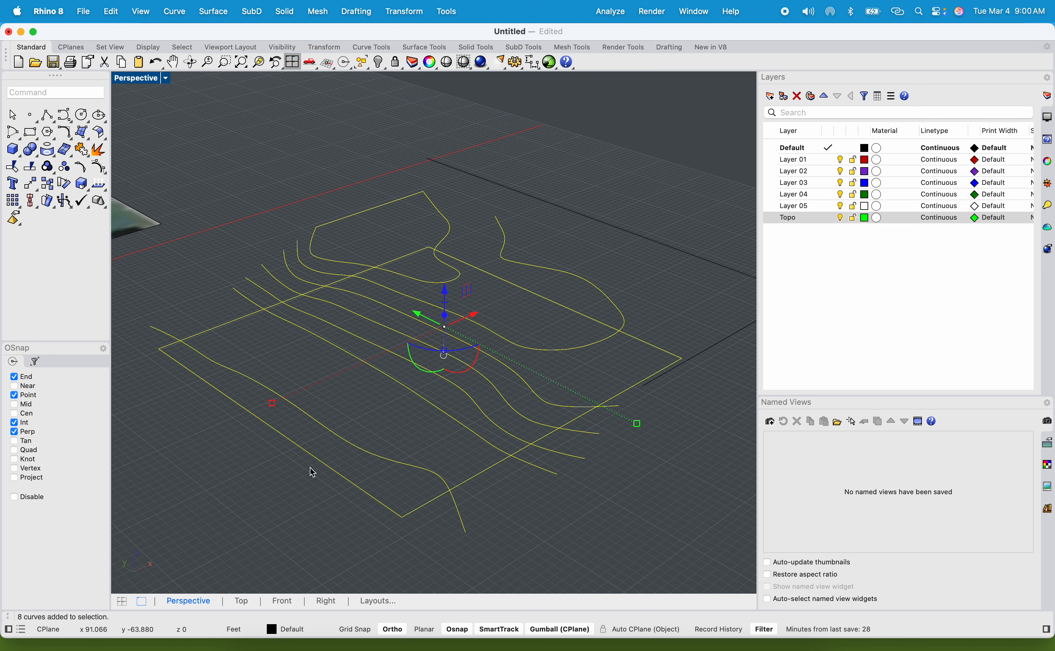
pyautogui.press('Return')
pyautogui.press('Escape')
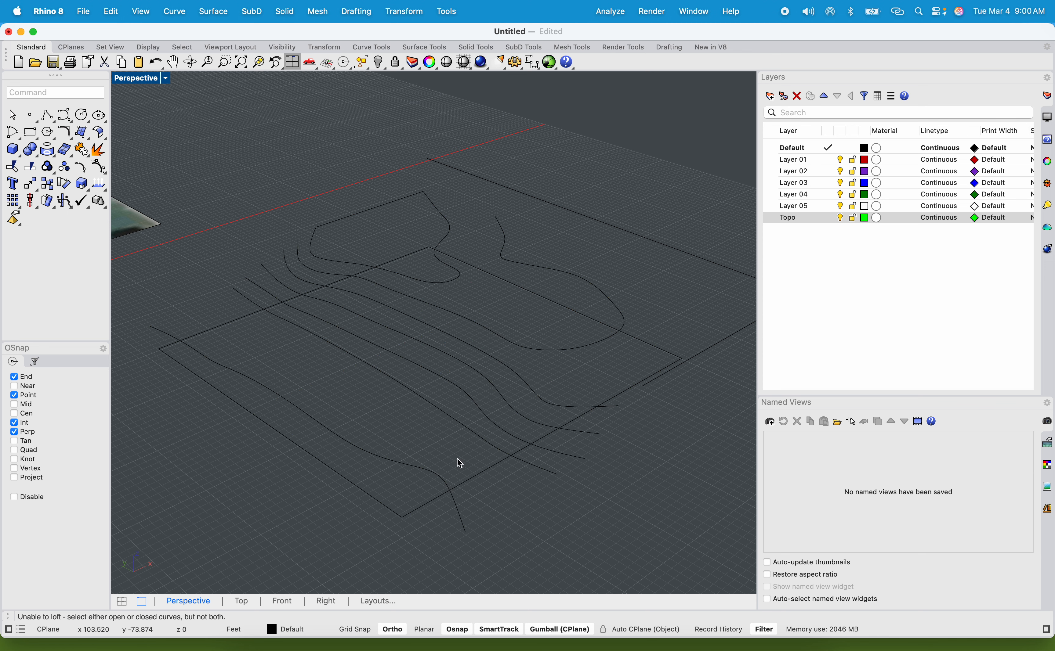
pyautogui.moveTo(457, 459); pyautogui.dragTo(360, 275)
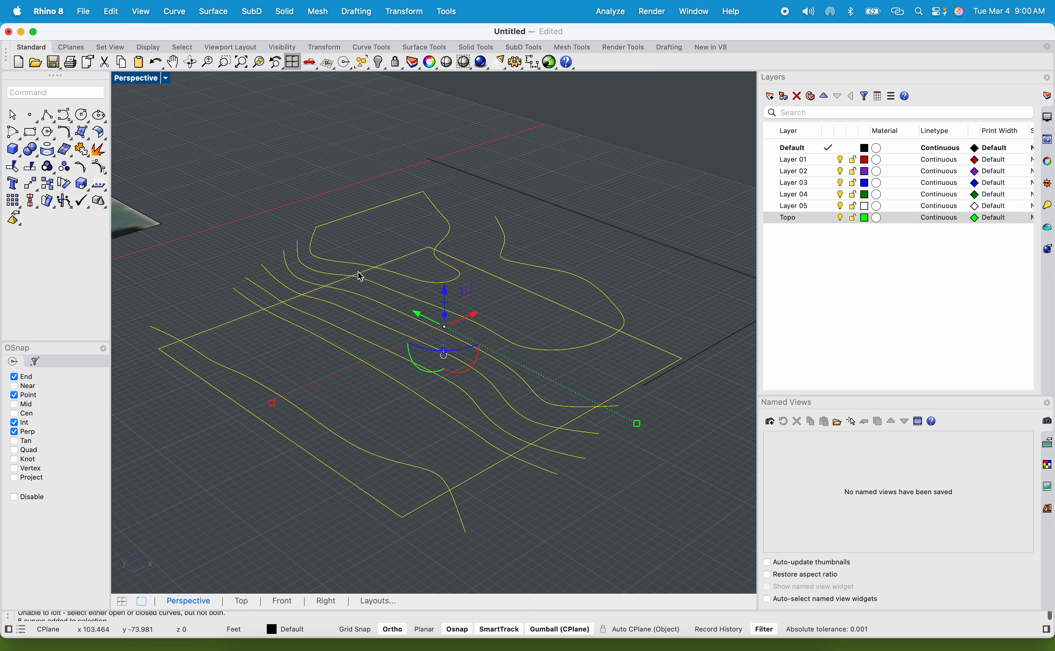
pyautogui.press('Escape')
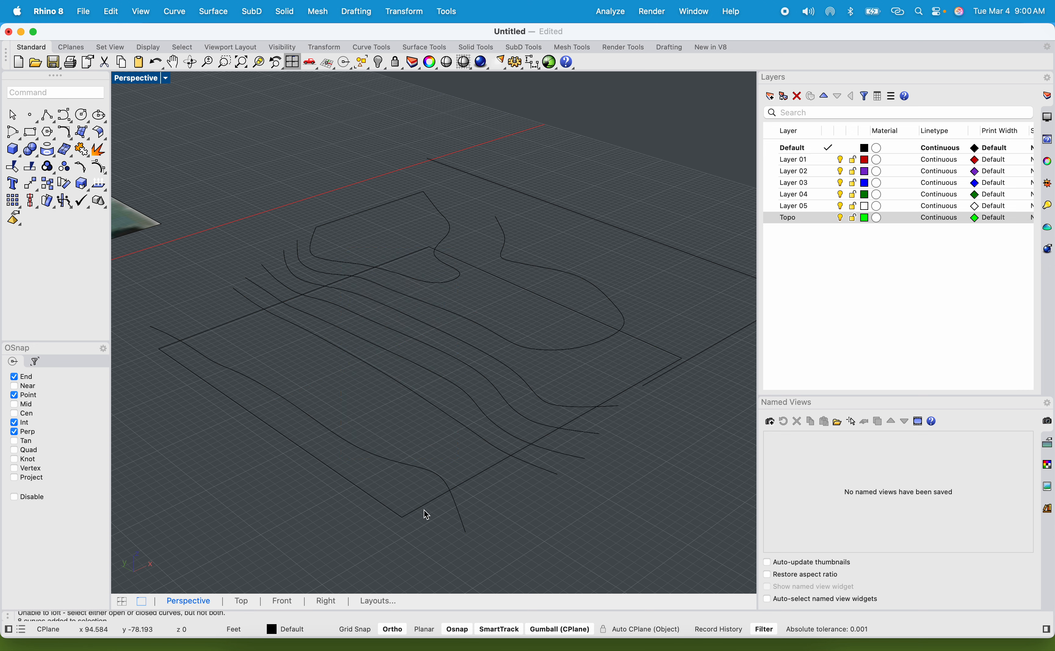
pyautogui.moveTo(343, 266); pyautogui.dragTo(343, 264)
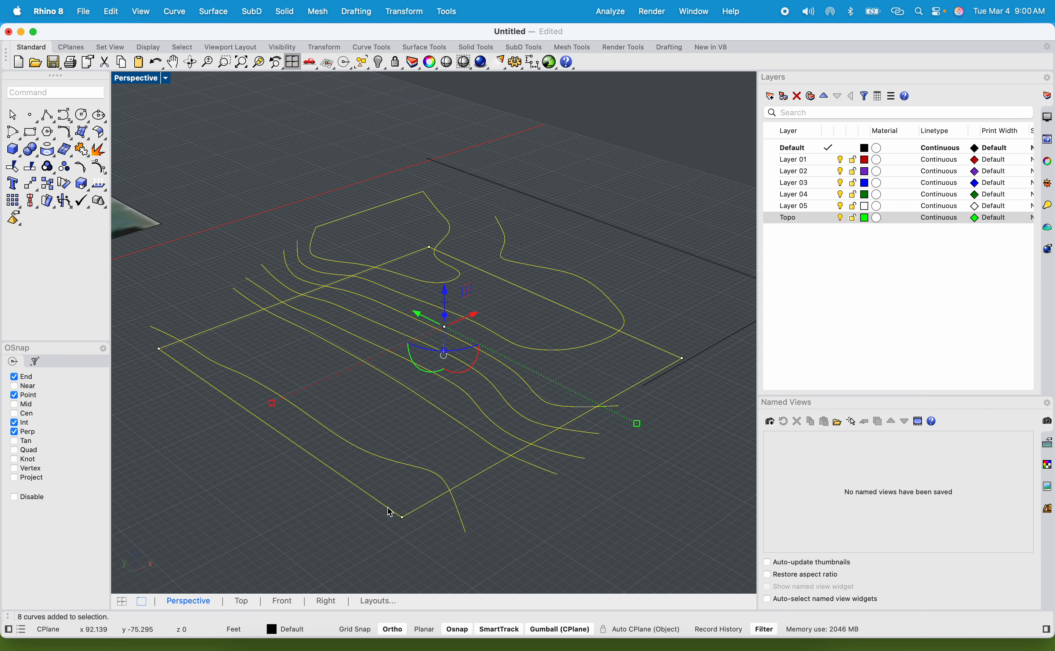
pyautogui.rightClick(403, 519)
pyautogui.click(387, 507)
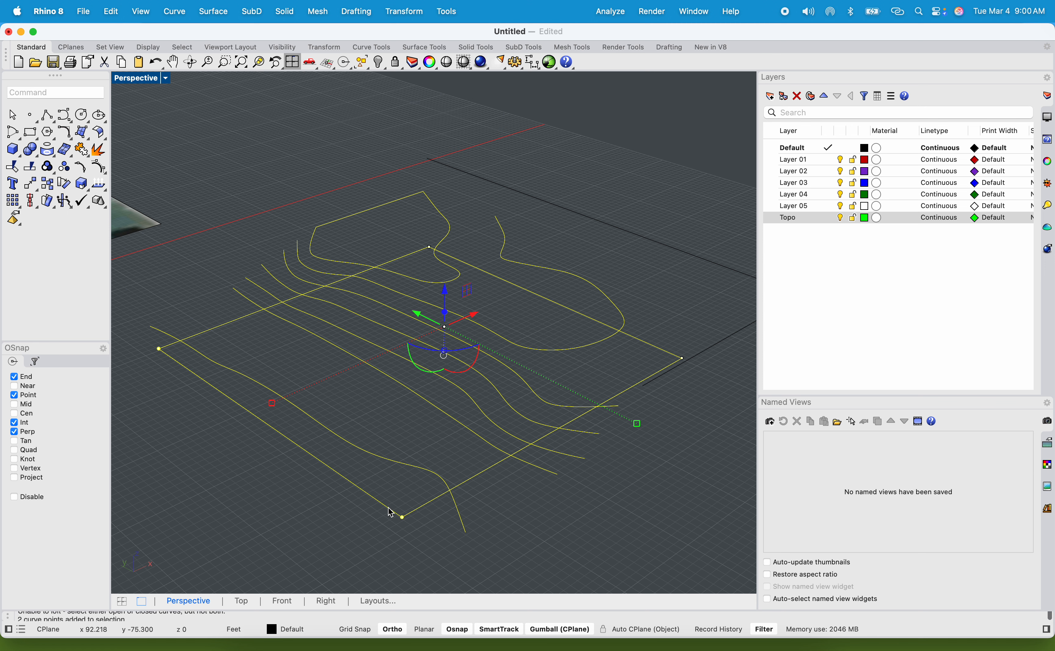
pyautogui.press('Escape')
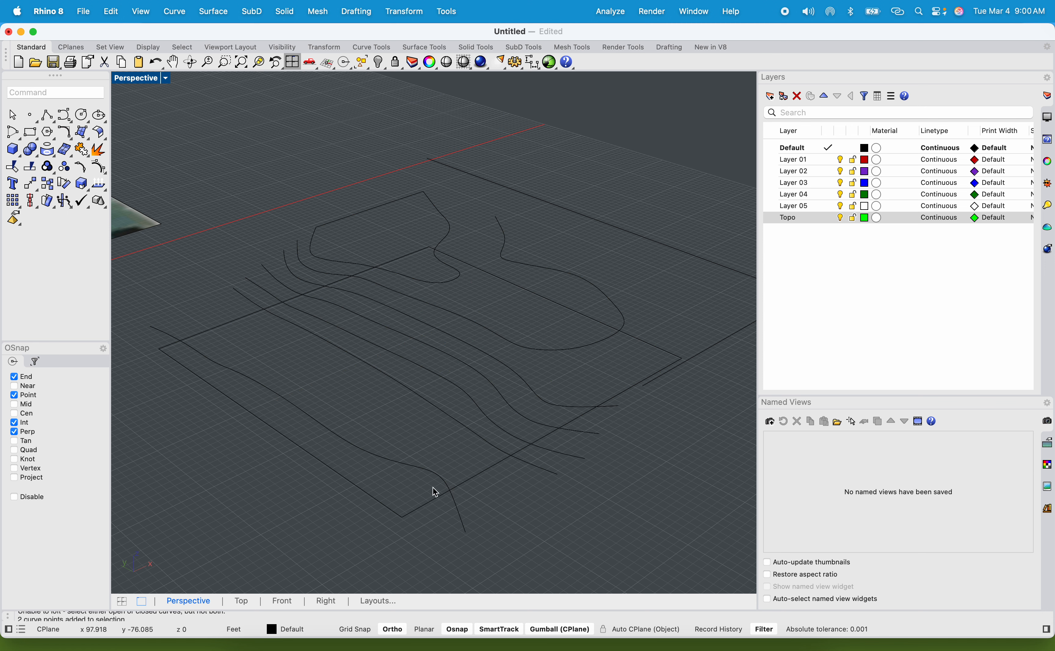
# Step: Remove the rectangular boundary from the selection and try the Loft through the seven contours alone
pyautogui.moveTo(359, 303); pyautogui.dragTo(358, 302)
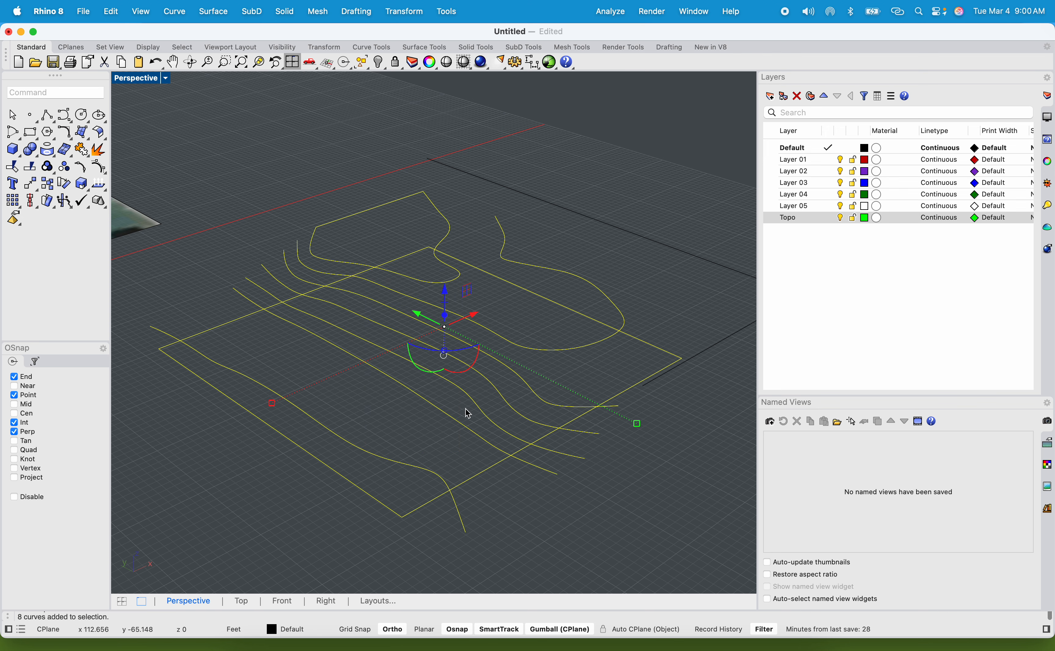
pyautogui.keyDown('super'); pyautogui.click(474, 476); pyautogui.keyUp('super')
pyautogui.moveTo(407, 376); pyautogui.dragTo(388, 404, button='right')
pyautogui.write('Loft')
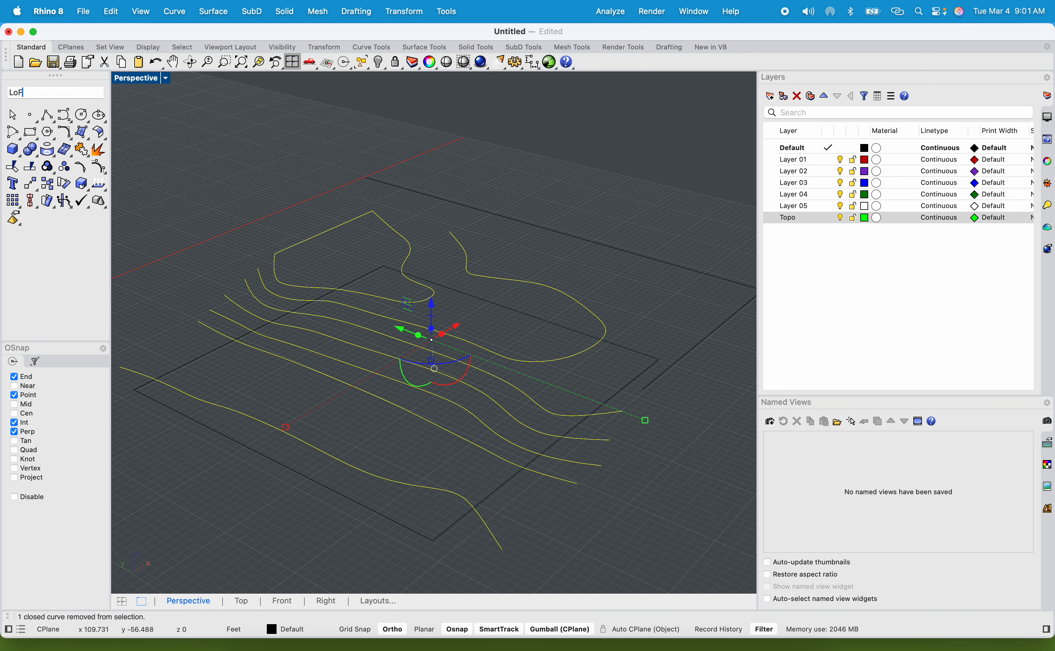
pyautogui.press('Return')
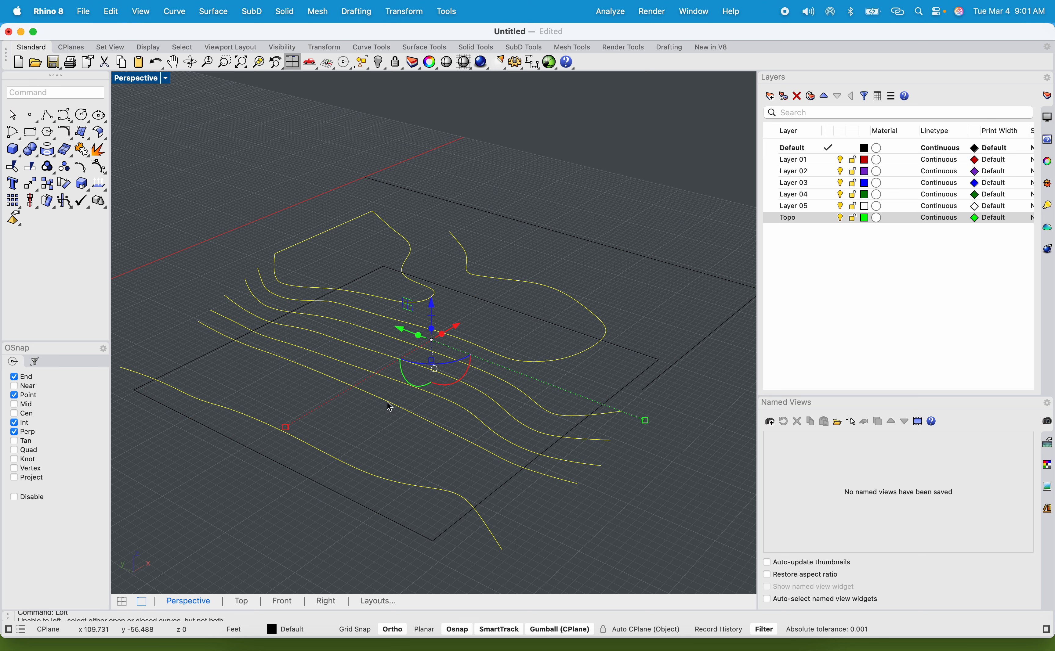
pyautogui.write('loft')
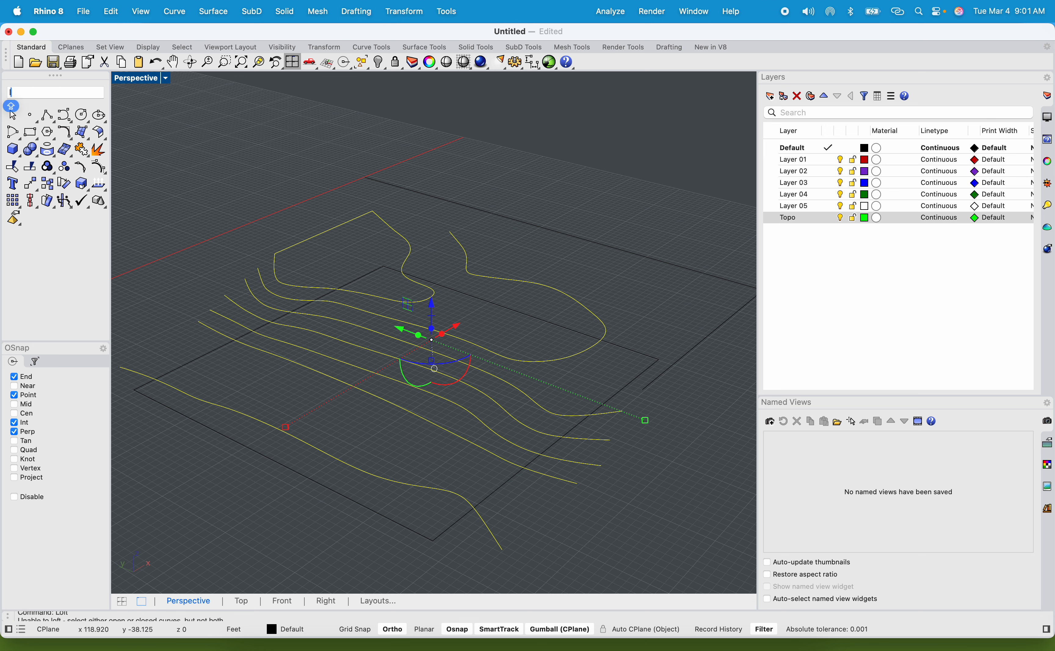
pyautogui.press('Return')
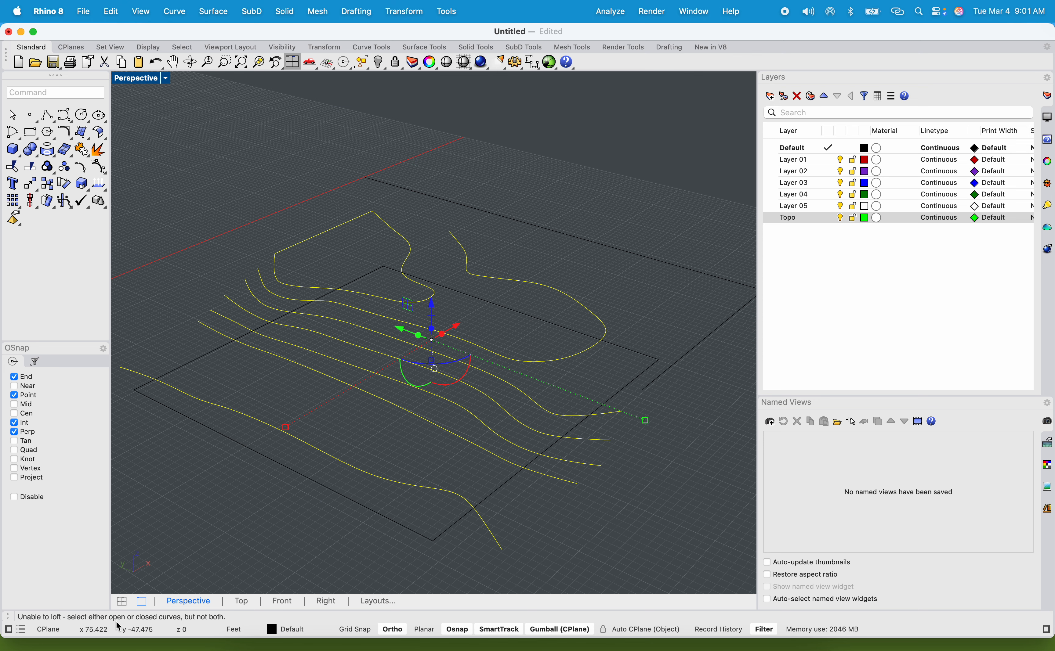
pyautogui.click(210, 483)
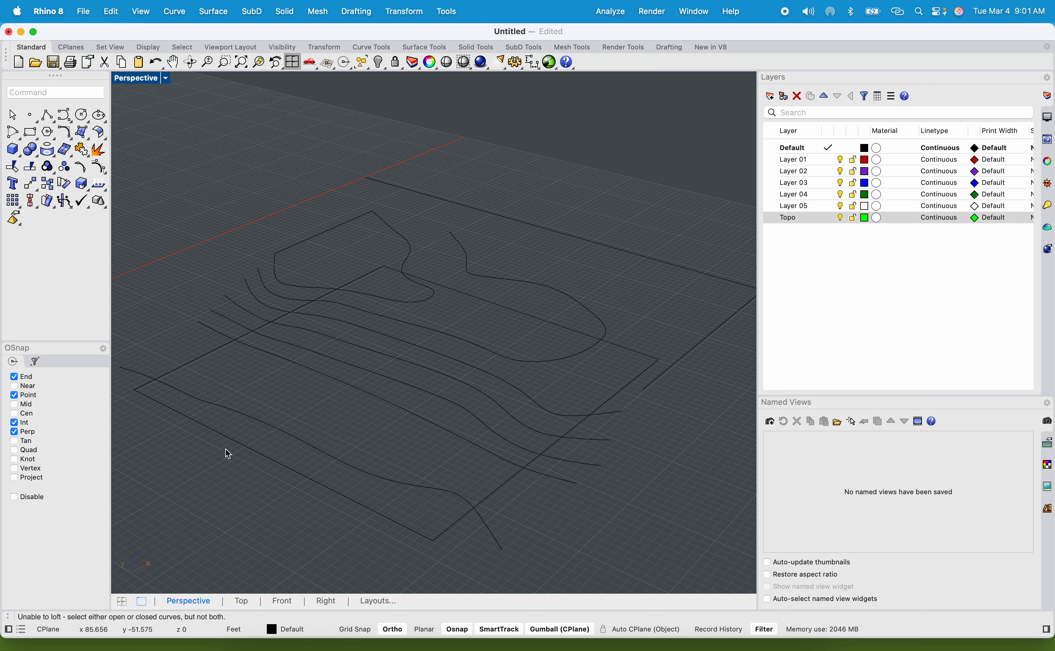
# Step: Preview a Loft between the rectangular boundary and the closed contour, and return to its seam adjustment
pyautogui.scroll(-6, 239, 414)
pyautogui.moveTo(301, 393); pyautogui.dragTo(354, 378, button='right')
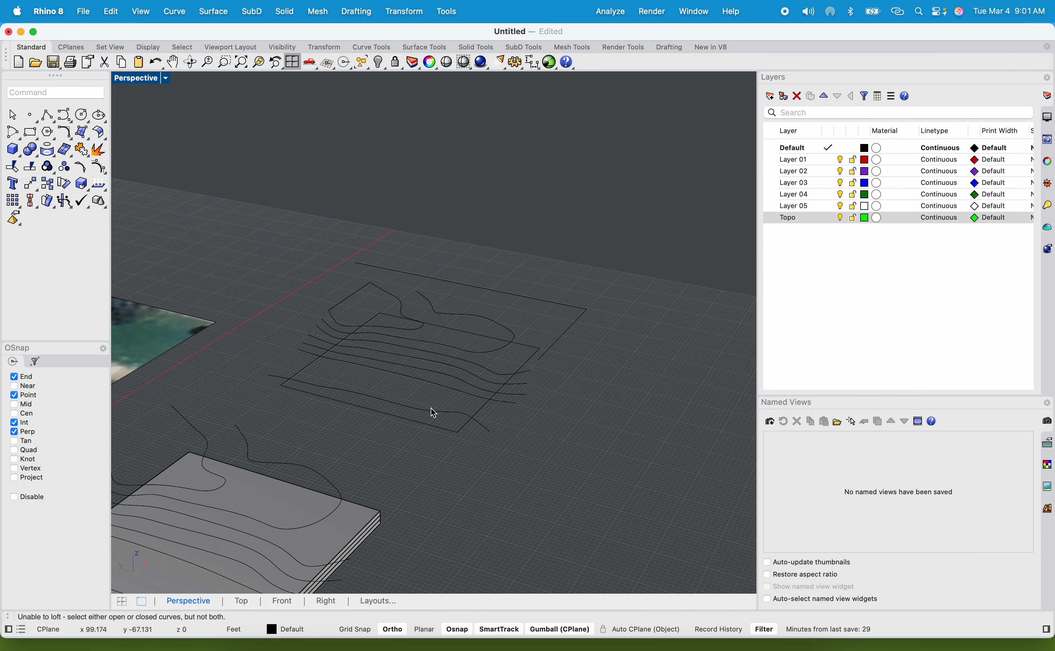
pyautogui.scroll(3, 431, 411)
pyautogui.click(426, 445)
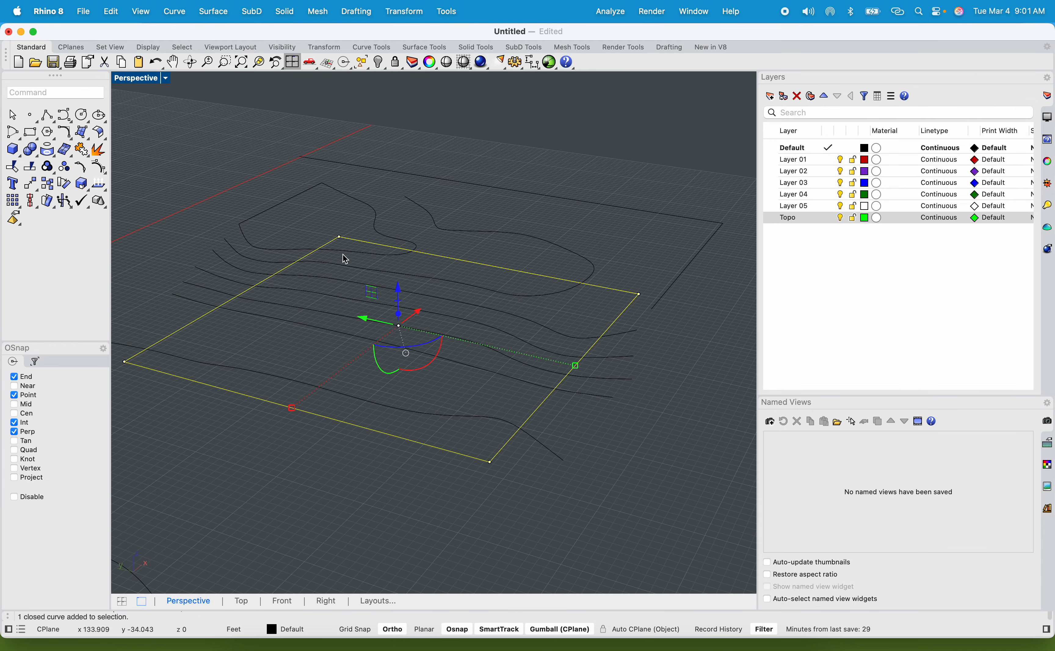
pyautogui.click(322, 249)
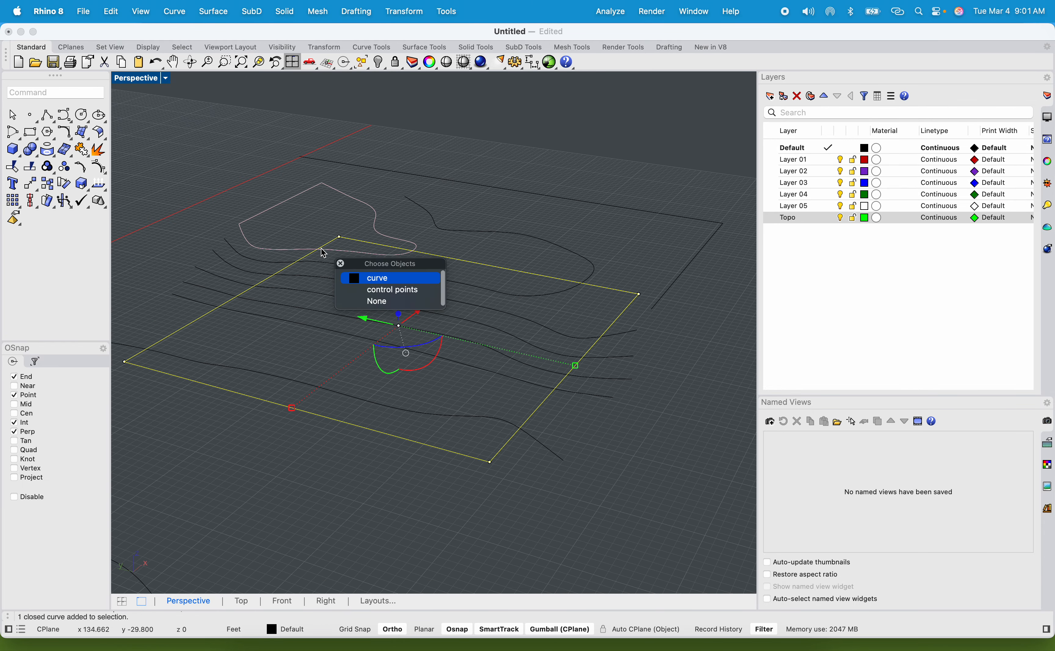
pyautogui.click(371, 280)
pyautogui.write('loft')
pyautogui.press('Return')
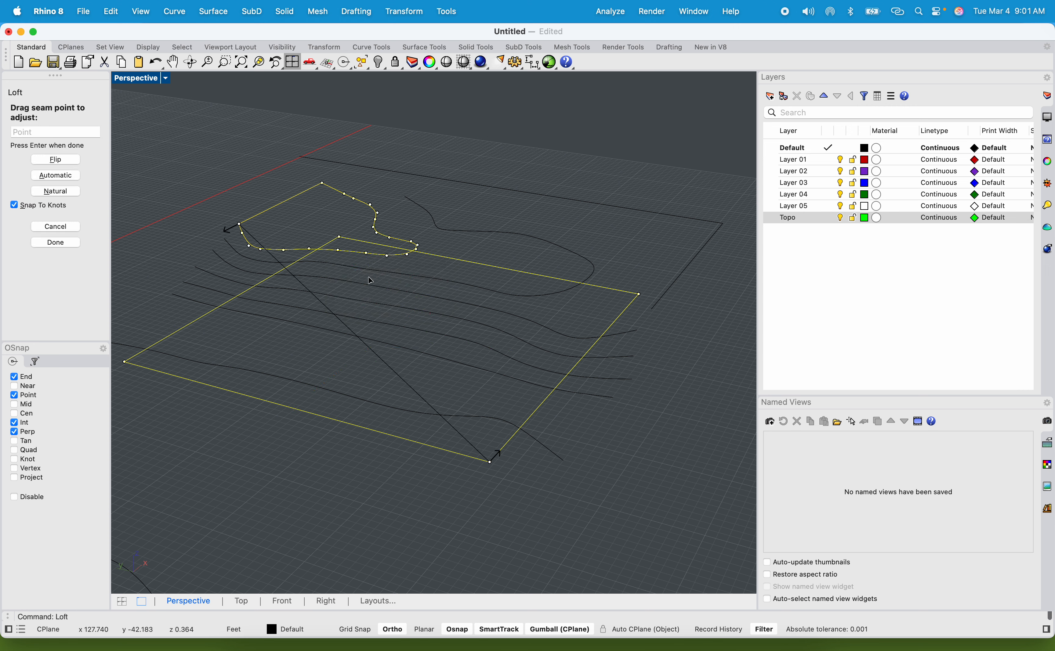
pyautogui.press('Return')
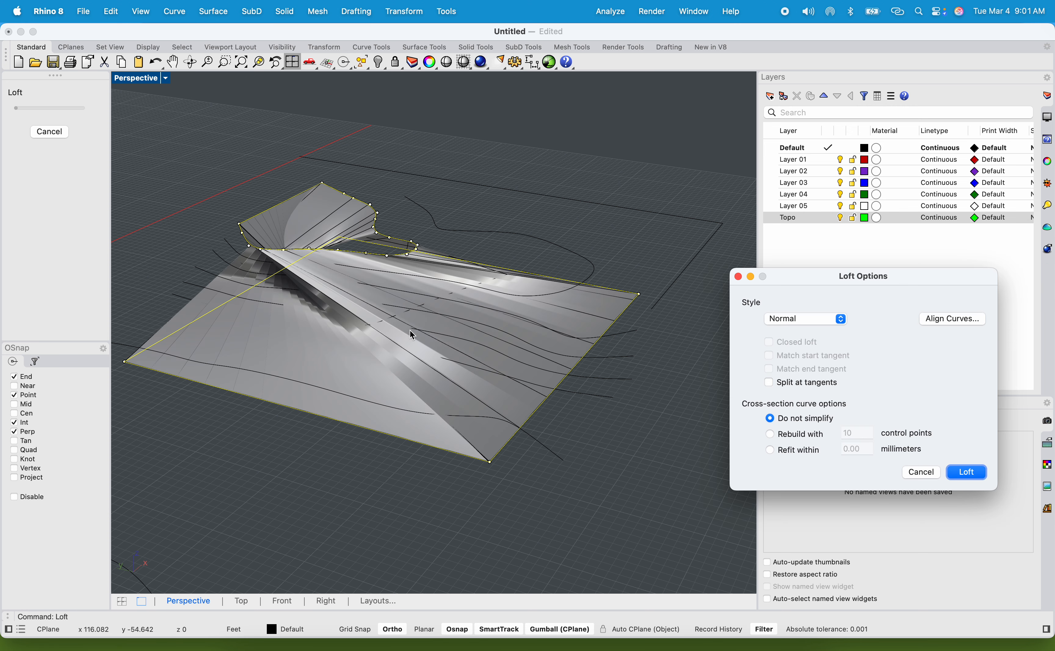
pyautogui.click(920, 473)
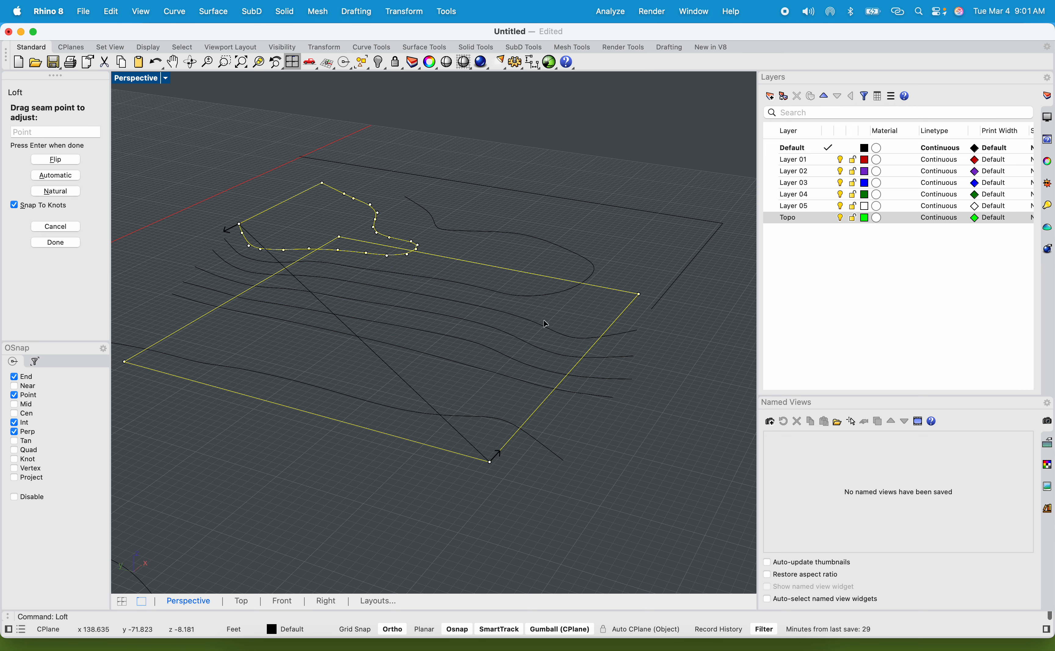
# Step: Move the closed contour's seam point to face the rectangle's near corner, inspect the Loft preview, and cancel it
pyautogui.moveTo(235, 225); pyautogui.dragTo(407, 264)
pyautogui.rightClick(506, 343)
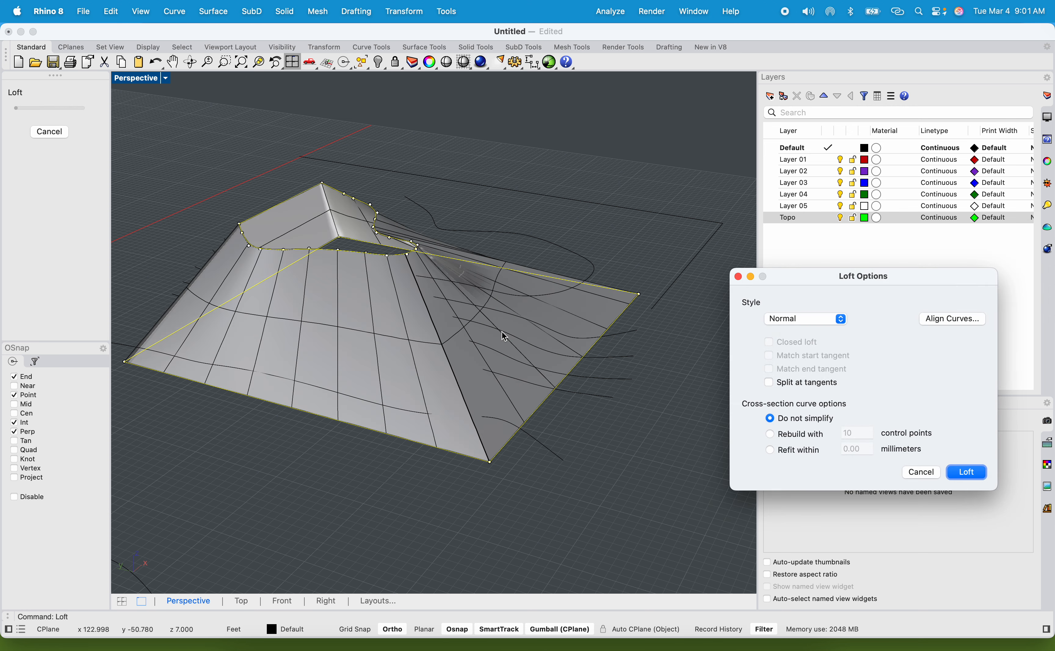
pyautogui.keyDown('shift'); pyautogui.moveTo(375, 379); pyautogui.dragTo(460, 399, button='right'); pyautogui.keyUp('shift')
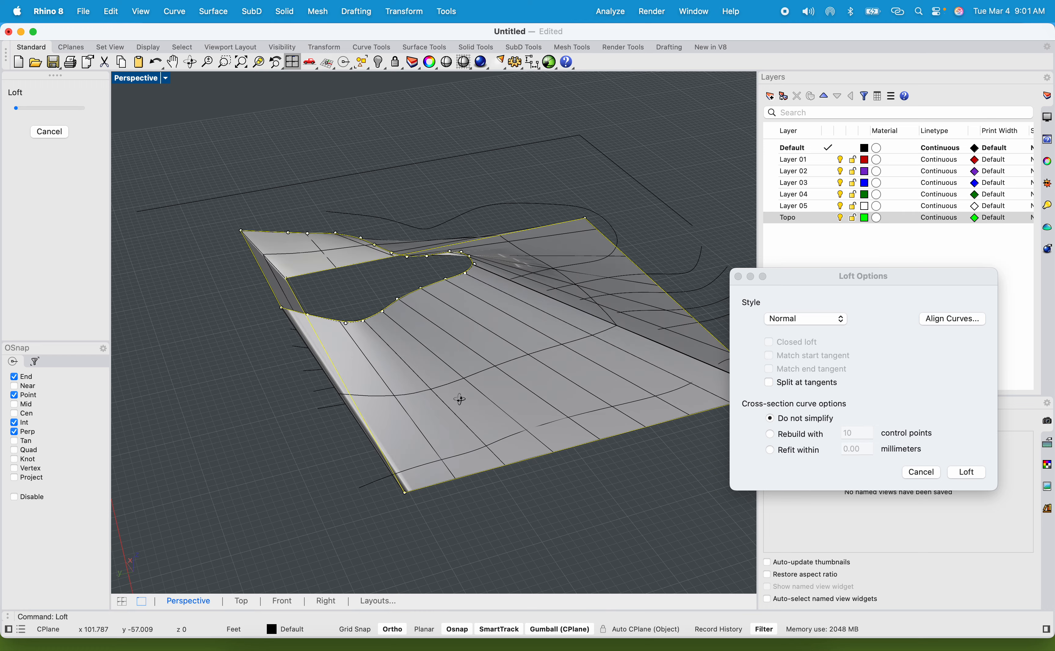
pyautogui.click(921, 472)
# Step: Undo the join of the smaller U-shaped contour and its closing line
pyautogui.press('super+z')
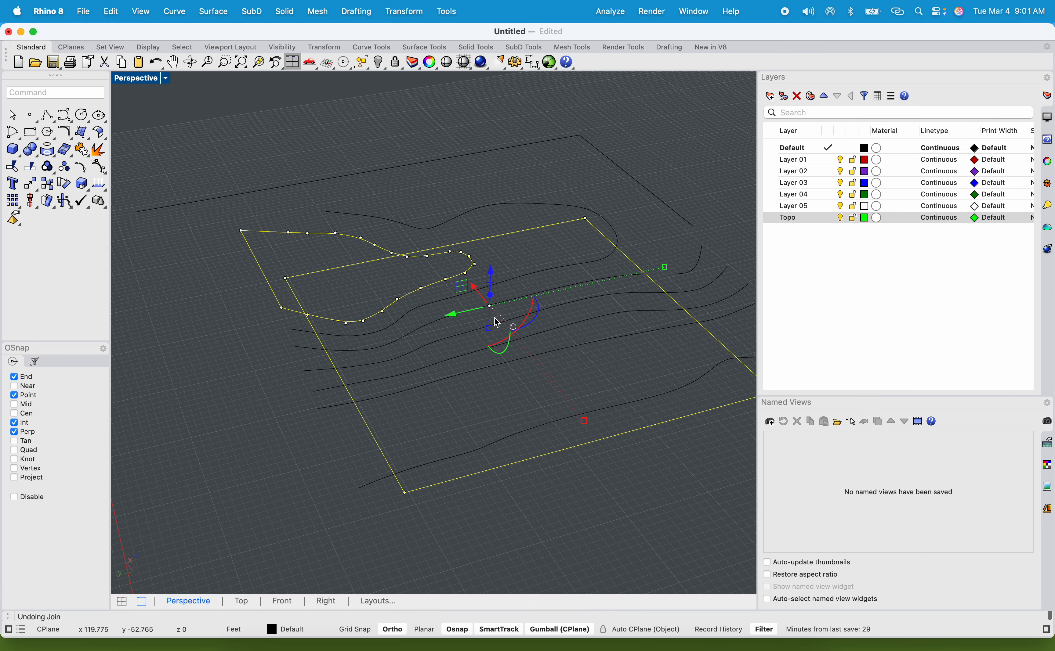
pyautogui.keyDown('shift'); pyautogui.moveTo(477, 405); pyautogui.dragTo(398, 330, button='right'); pyautogui.keyUp('shift')
pyautogui.scroll(-10, 424, 340)
pyautogui.scroll(8, 389, 270)
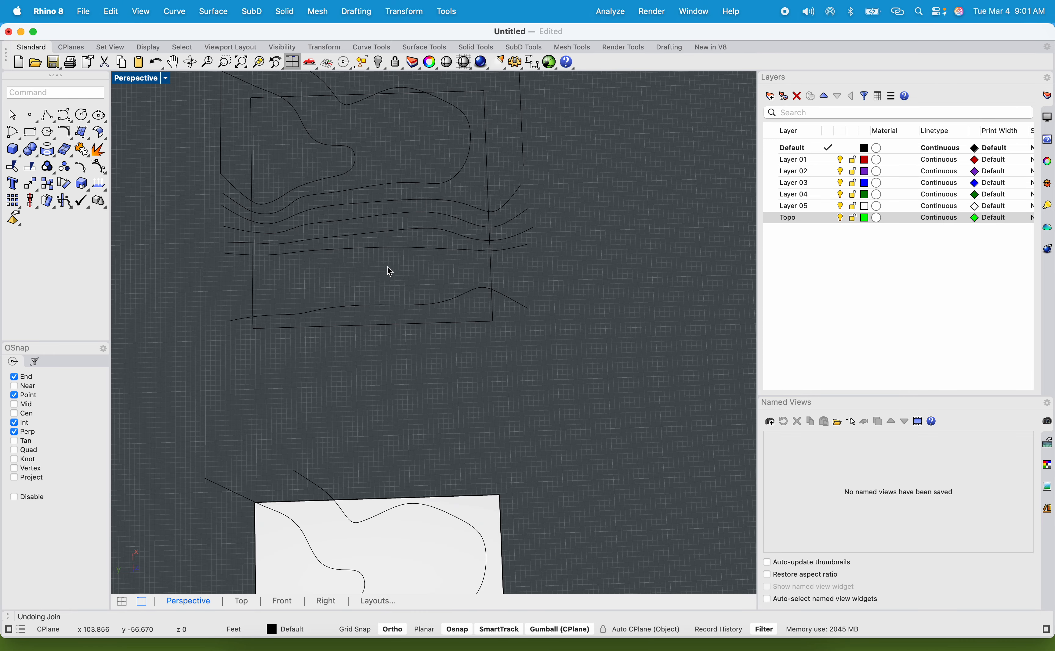
pyautogui.scroll(-6, 423, 307)
pyautogui.keyDown('shift'); pyautogui.moveTo(425, 393); pyautogui.dragTo(408, 304, button='right'); pyautogui.keyUp('shift')
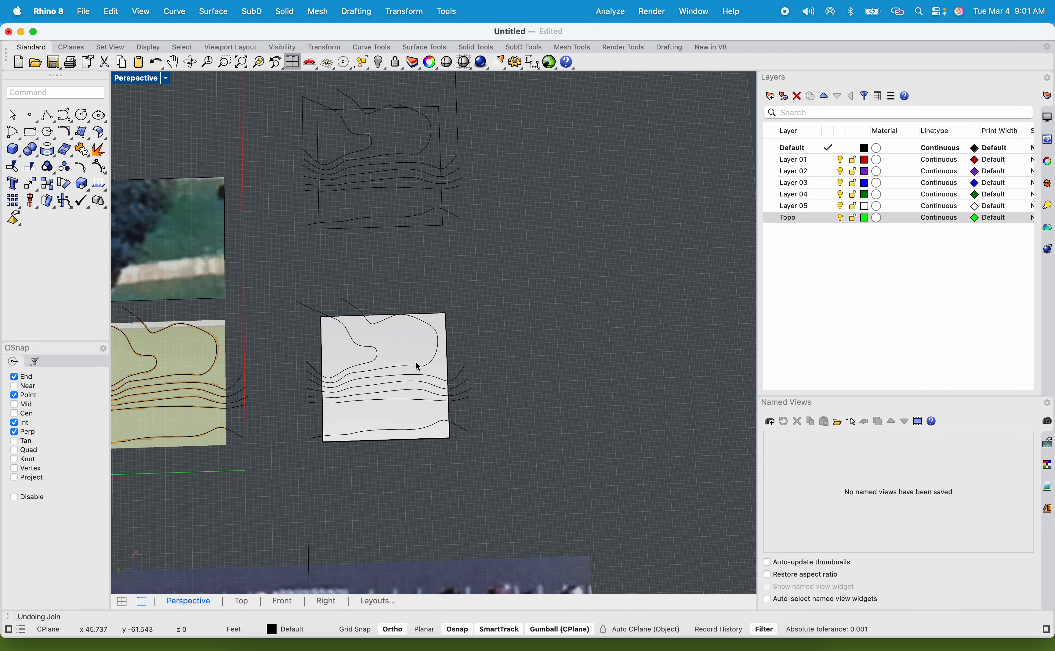
# Step: Copy the stacked slabs together with all their contour curves to an empty area beside the original
pyautogui.moveTo(506, 455); pyautogui.dragTo(295, 272)
pyautogui.write('copy')
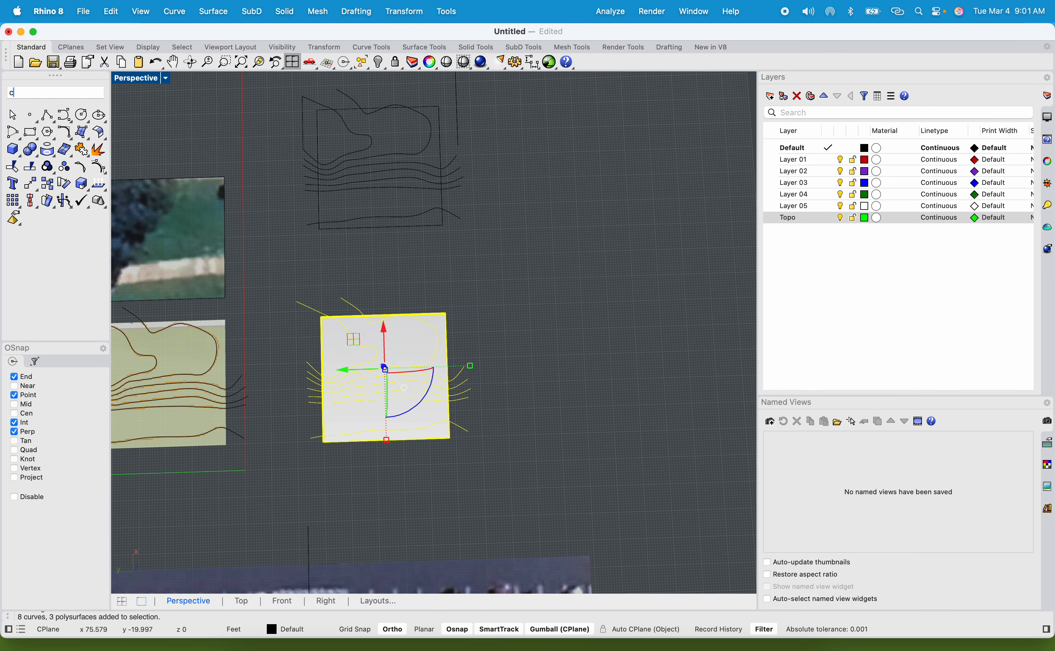
pyautogui.press('Return')
pyautogui.click(403, 490)
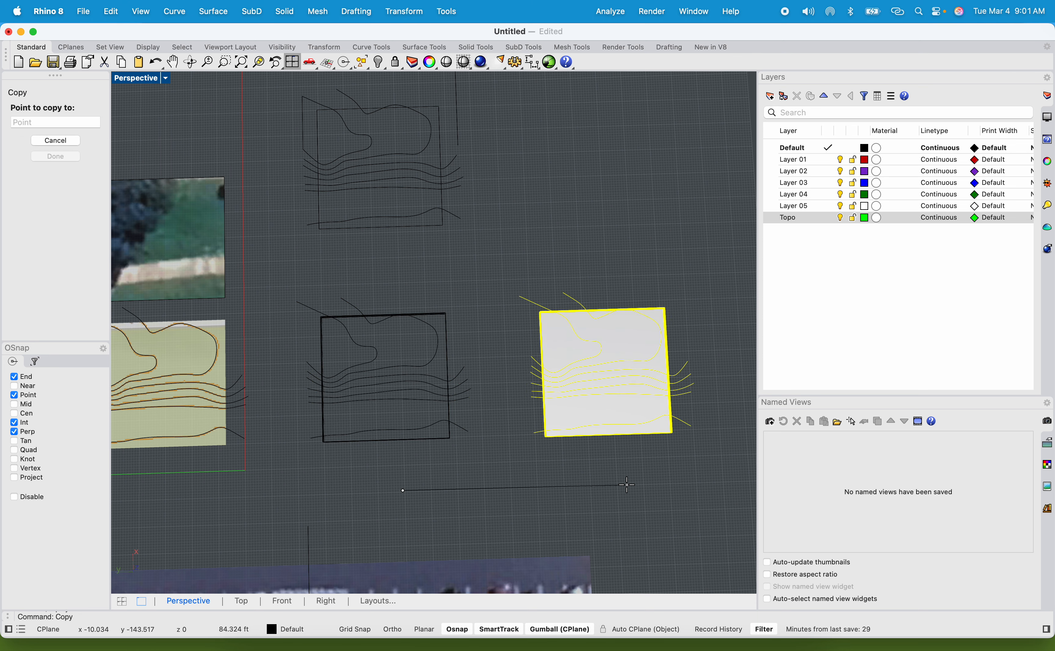
pyautogui.click(615, 482)
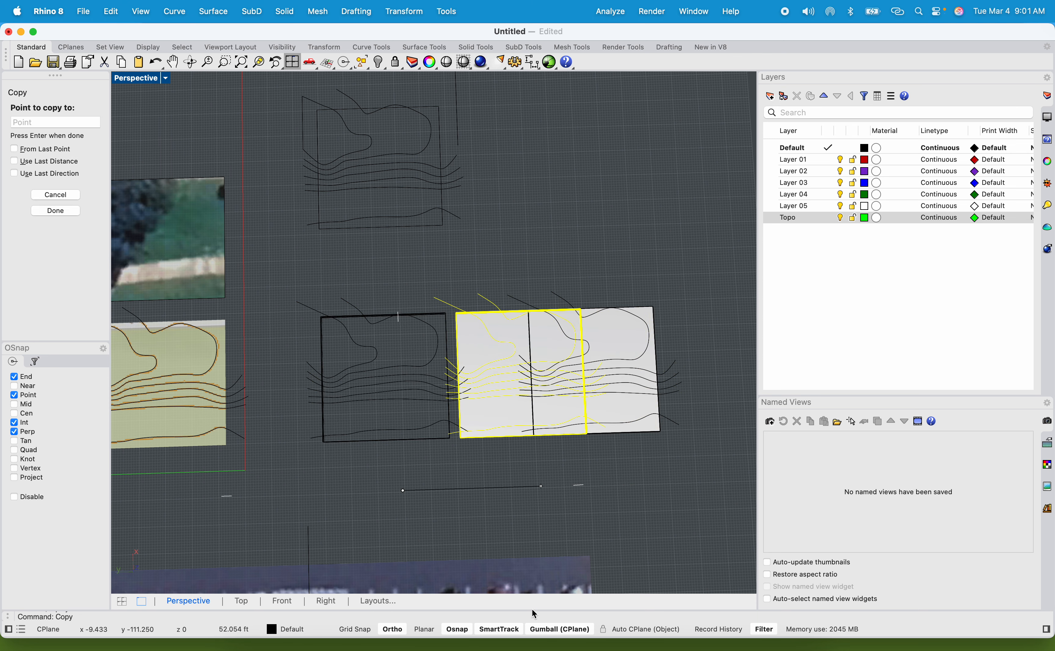
pyautogui.press('Return')
# Step: Examine the copied slabs and raised contours from several angles and compare them with the contour map image
pyautogui.moveTo(530, 481); pyautogui.dragTo(497, 383, button='right')
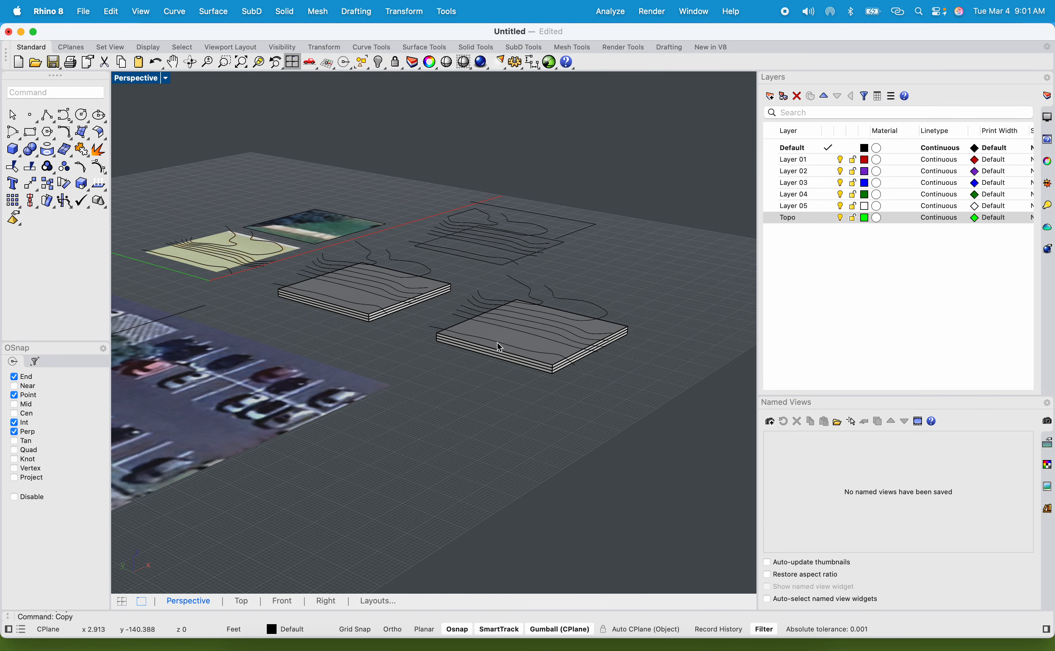
pyautogui.scroll(6, 511, 322)
pyautogui.keyDown('shift'); pyautogui.moveTo(513, 324); pyautogui.dragTo(435, 341, button='right'); pyautogui.keyUp('shift')
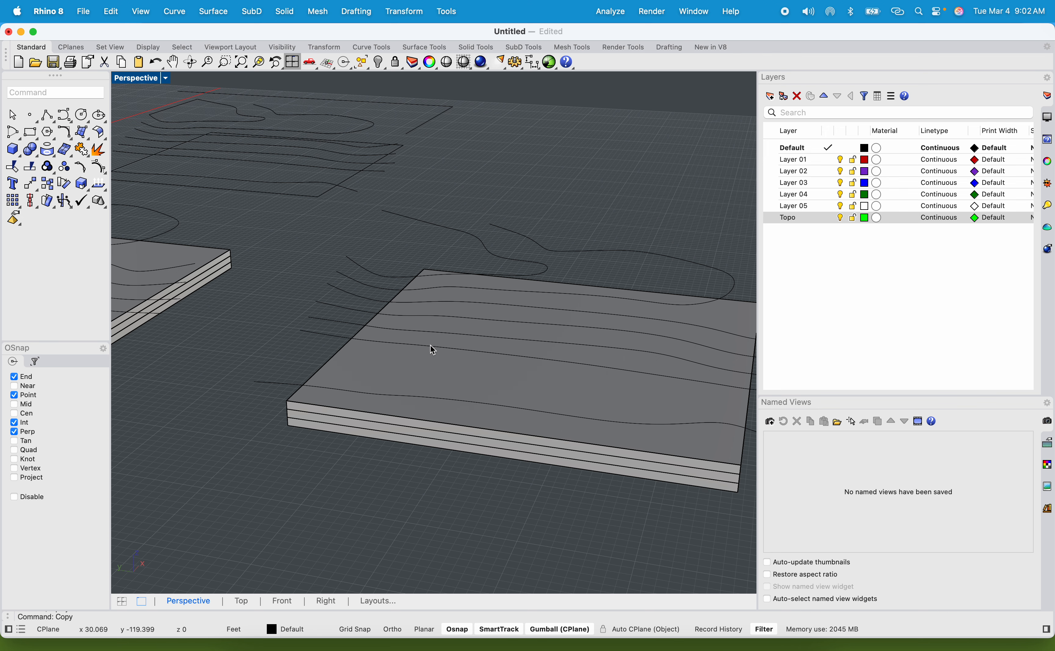
pyautogui.scroll(-3, 428, 347)
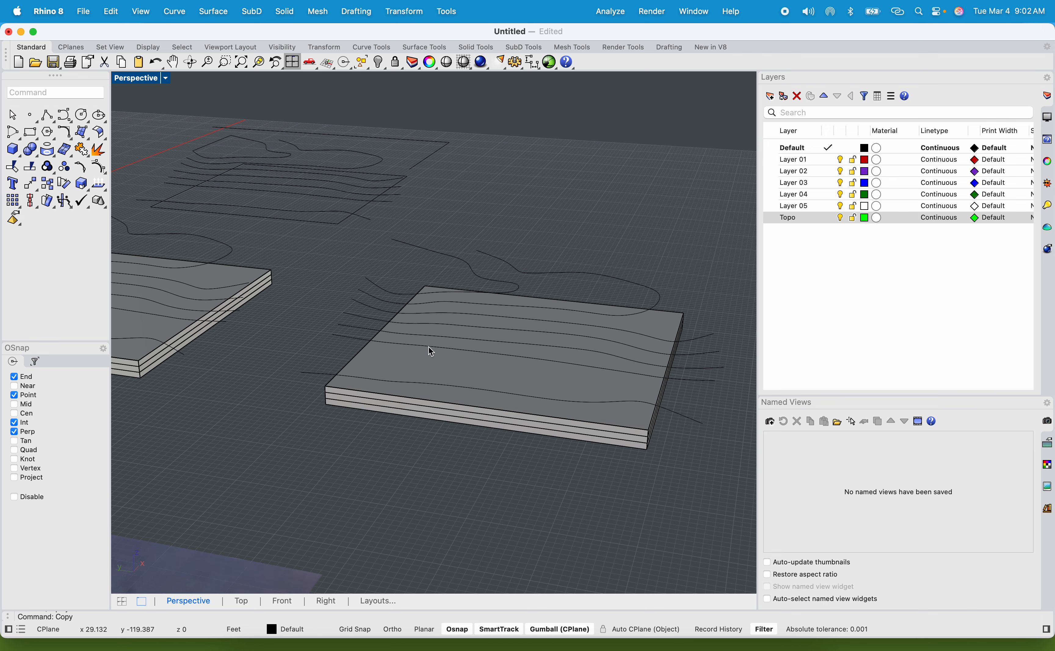
pyautogui.scroll(5, 502, 312)
pyautogui.moveTo(524, 360); pyautogui.dragTo(441, 331, button='right')
pyautogui.scroll(3, 441, 332)
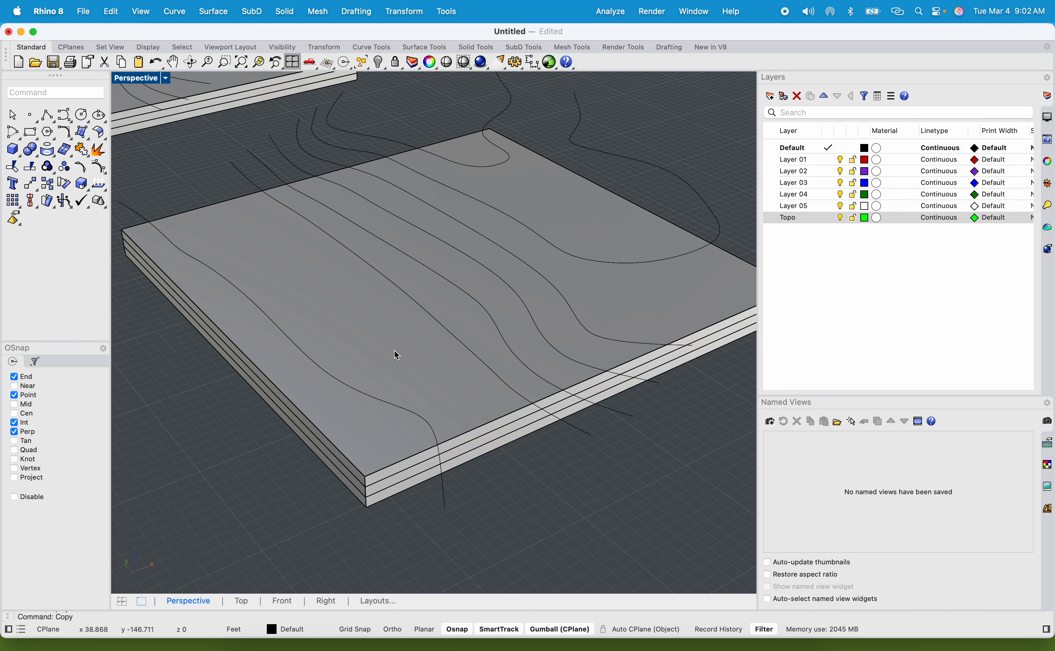
pyautogui.scroll(-10, 434, 347)
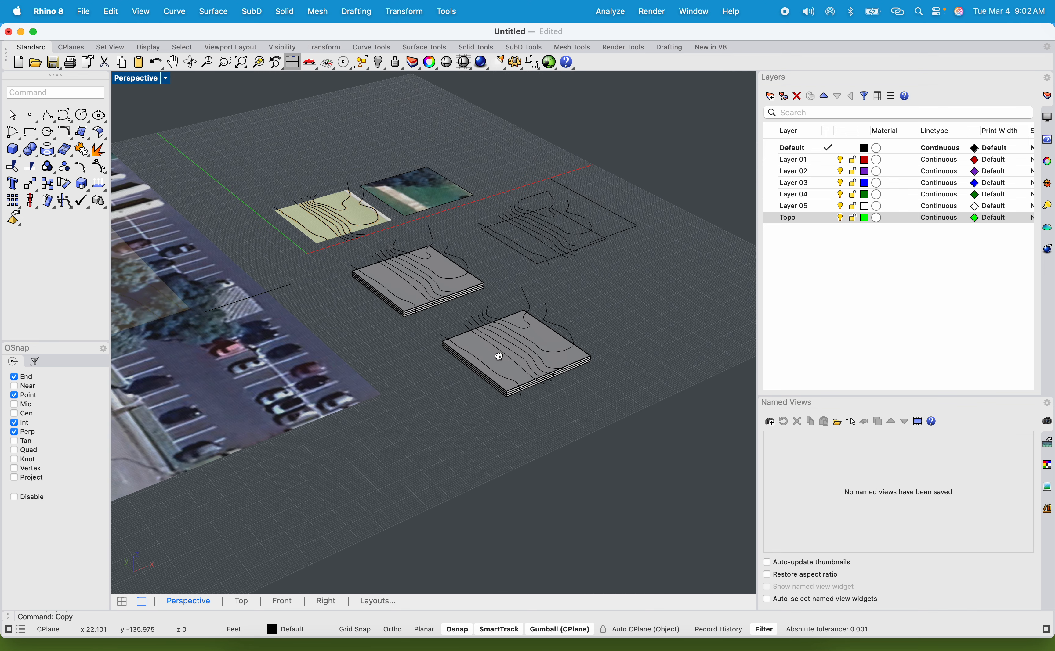
pyautogui.moveTo(498, 357); pyautogui.dragTo(482, 391, button='right')
pyautogui.scroll(7, 485, 91)
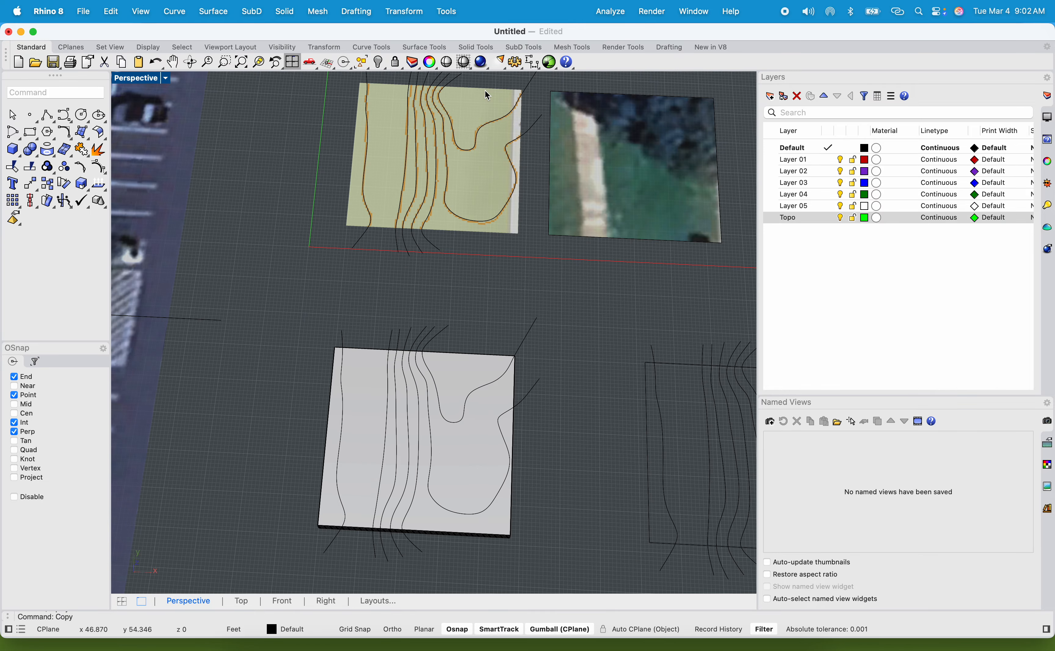
pyautogui.scroll(-5, 485, 177)
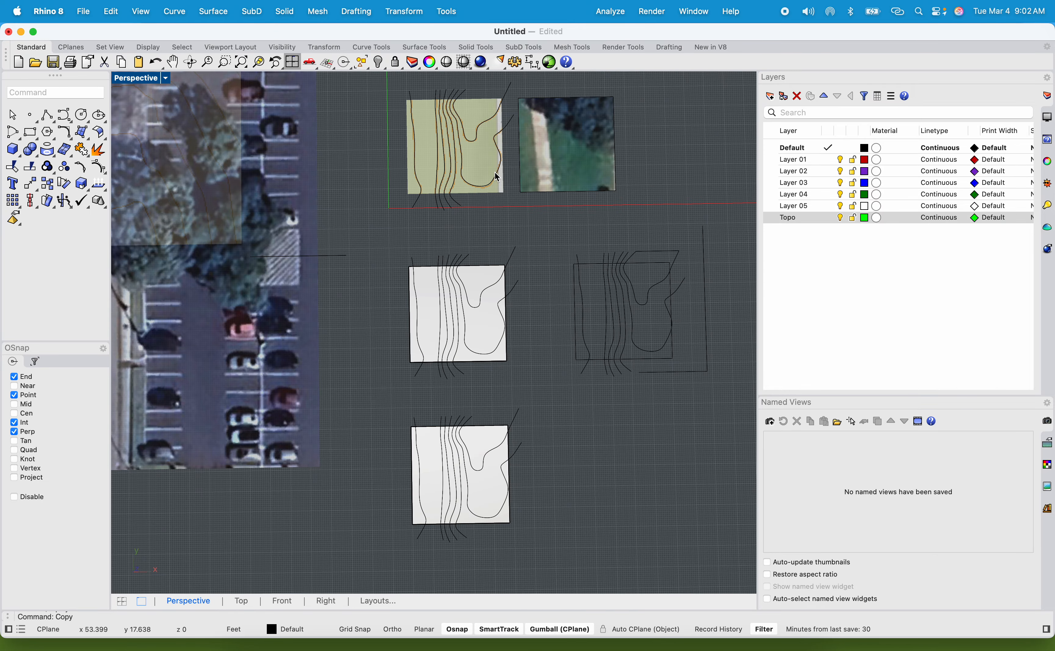
pyautogui.keyDown('shift'); pyautogui.moveTo(497, 178); pyautogui.dragTo(510, 249, button='right'); pyautogui.keyUp('shift')
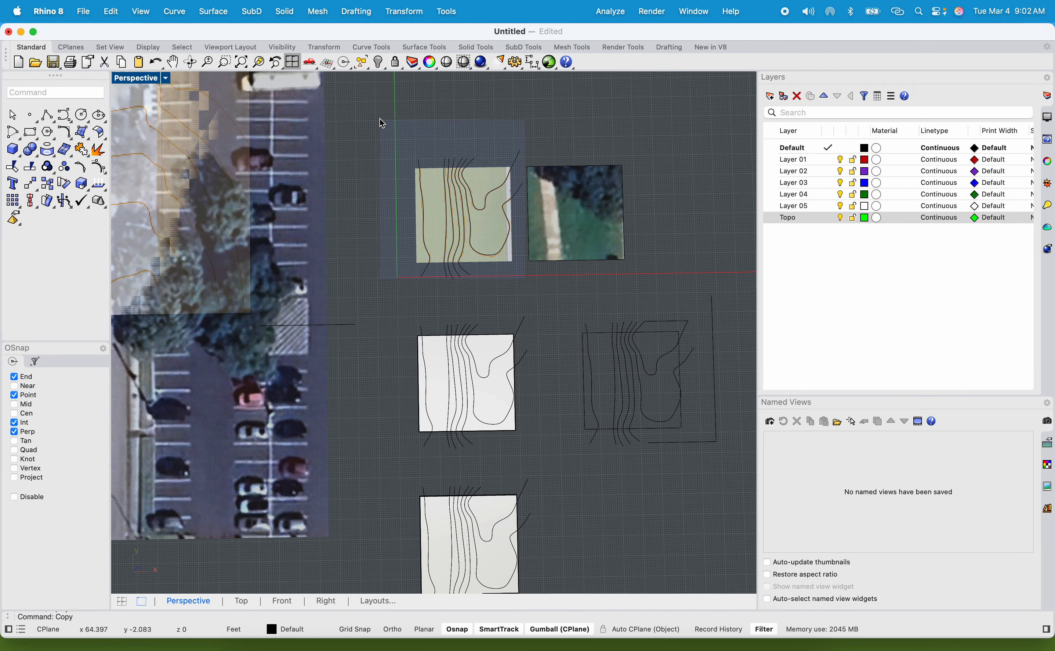
pyautogui.moveTo(381, 124); pyautogui.dragTo(380, 125)
pyautogui.write('cop')
pyautogui.press('Return')
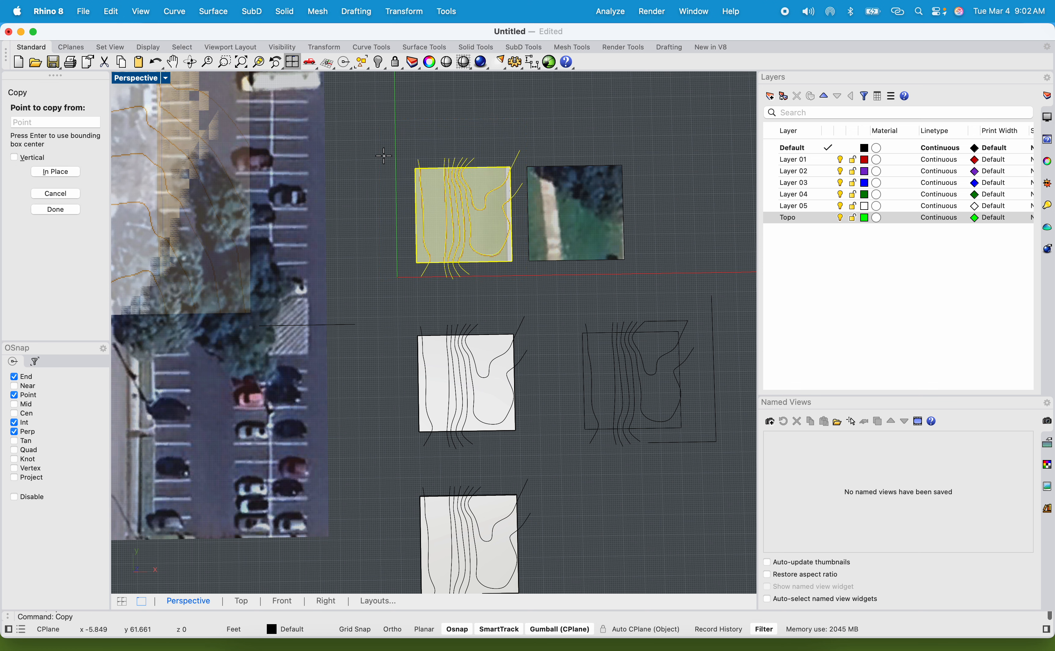
pyautogui.scroll(-2, 472, 199)
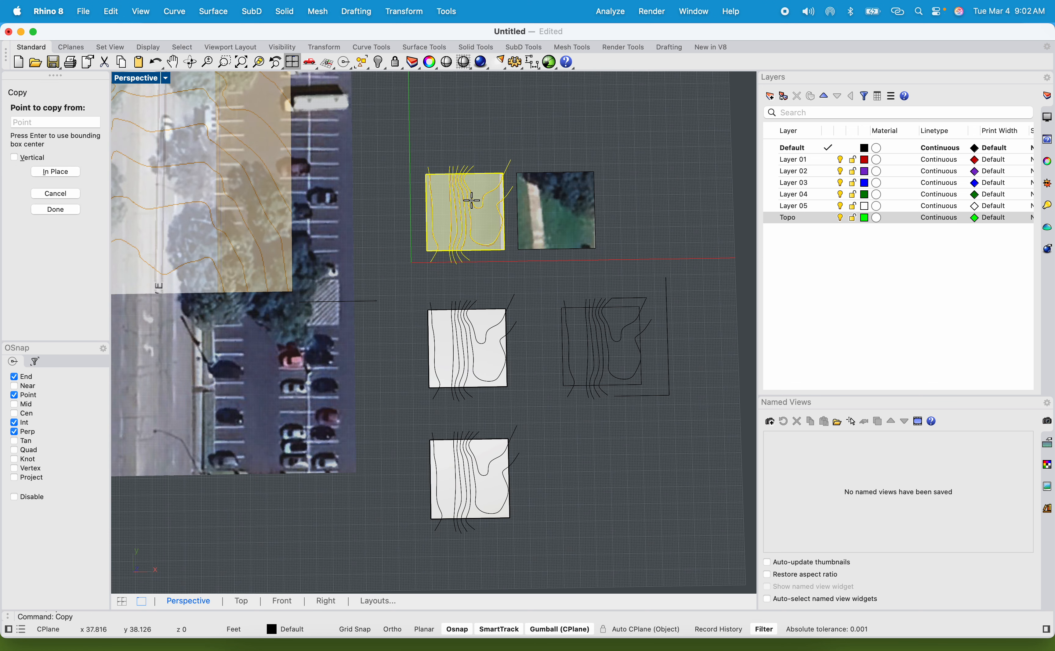
pyautogui.click(471, 206)
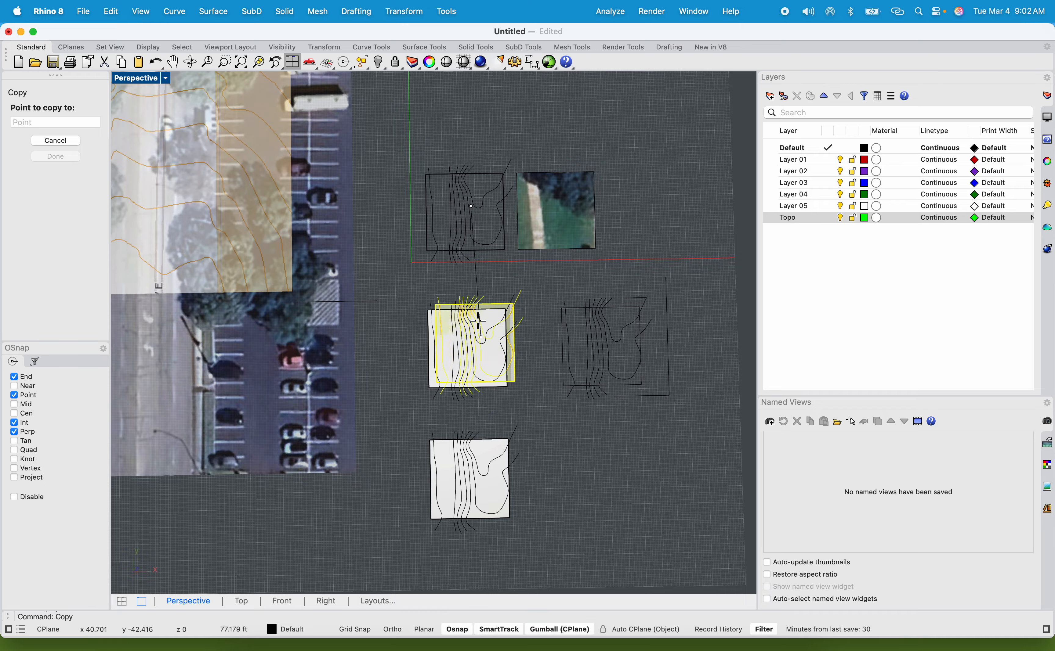
pyautogui.press('Escape')
pyautogui.press('Escape')
# Step: Switch to the four-viewport layout and frame the new slab copy in the Top viewport
pyautogui.scroll(5, 476, 471)
pyautogui.moveTo(471, 471); pyautogui.dragTo(478, 342, button='right')
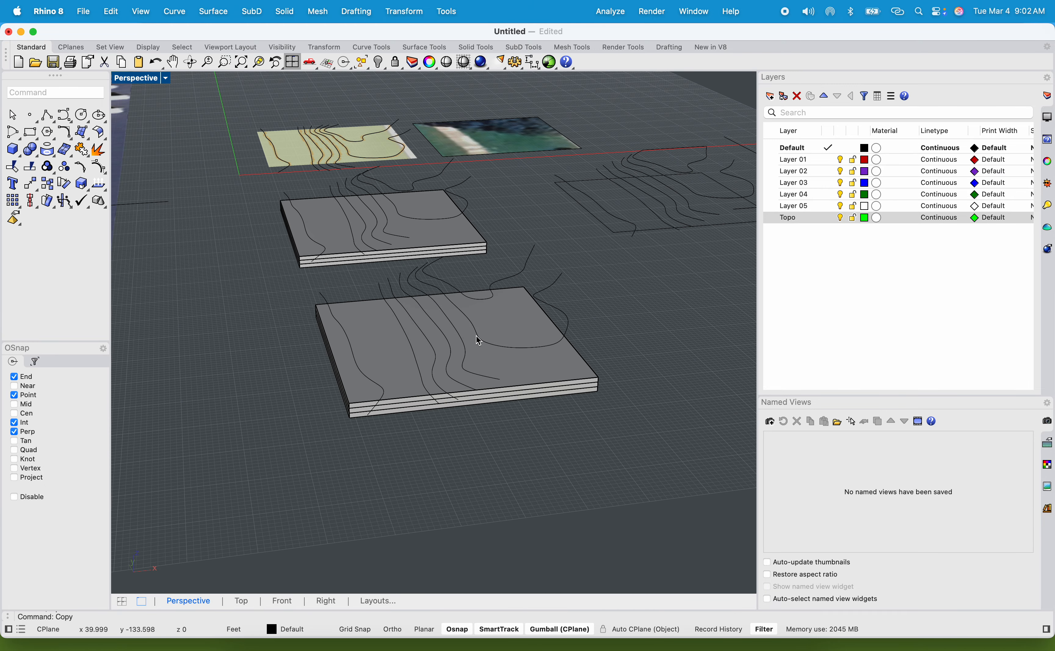
pyautogui.scroll(3, 433, 370)
pyautogui.moveTo(433, 370); pyautogui.dragTo(412, 308, button='right')
pyautogui.scroll(5, 414, 298)
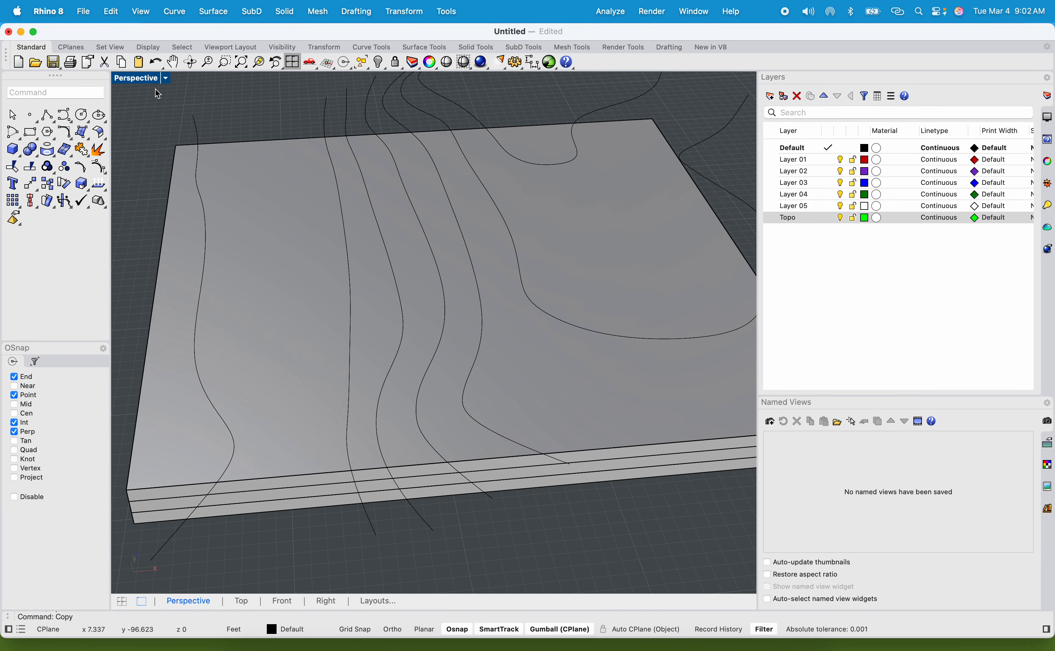
pyautogui.doubleClick(145, 77)
pyautogui.click(250, 261)
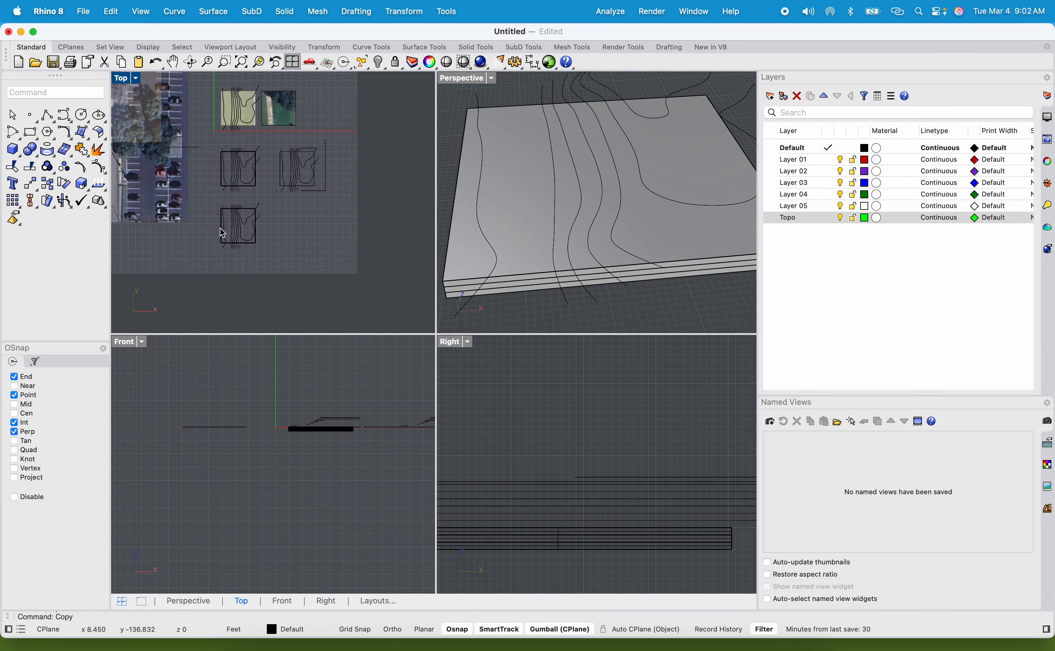
pyautogui.scroll(5, 220, 228)
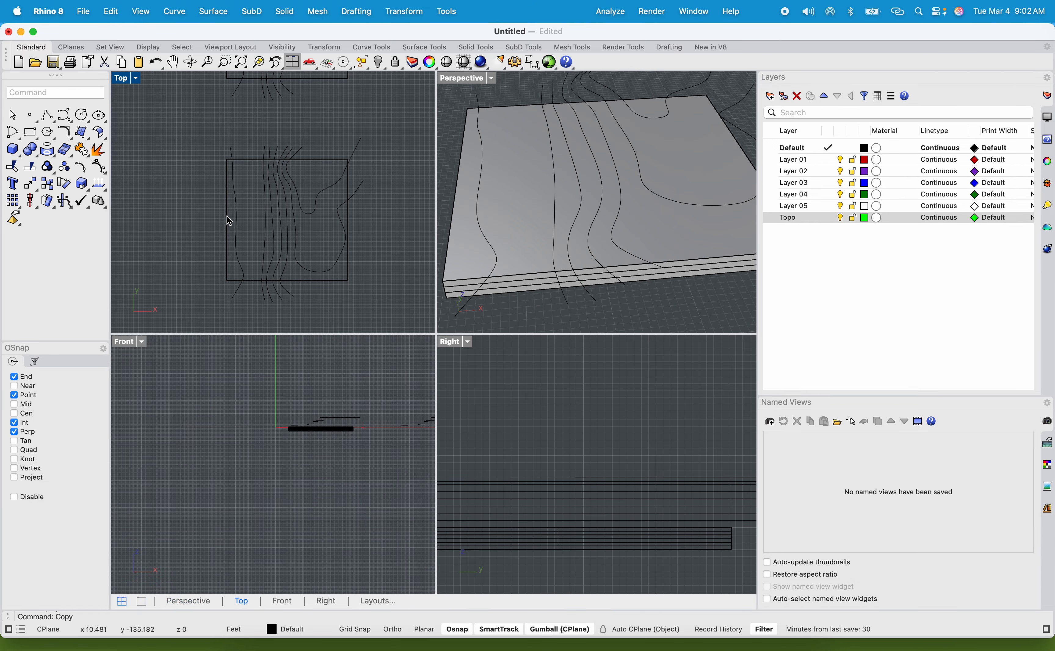
# Step: In a maximized Top view, draw a polyline from the westernmost contour's upper boundary crossing through both eastern slab corners to its lower crossing
pyautogui.click(46, 115)
pyautogui.scroll(3, 244, 162)
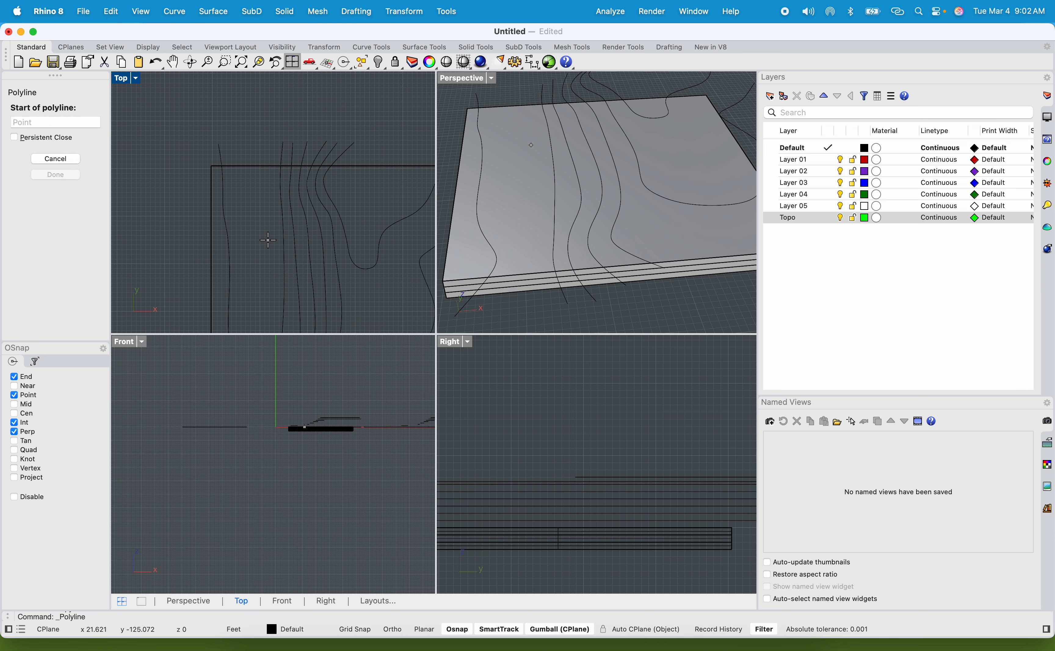
pyautogui.scroll(-4, 262, 248)
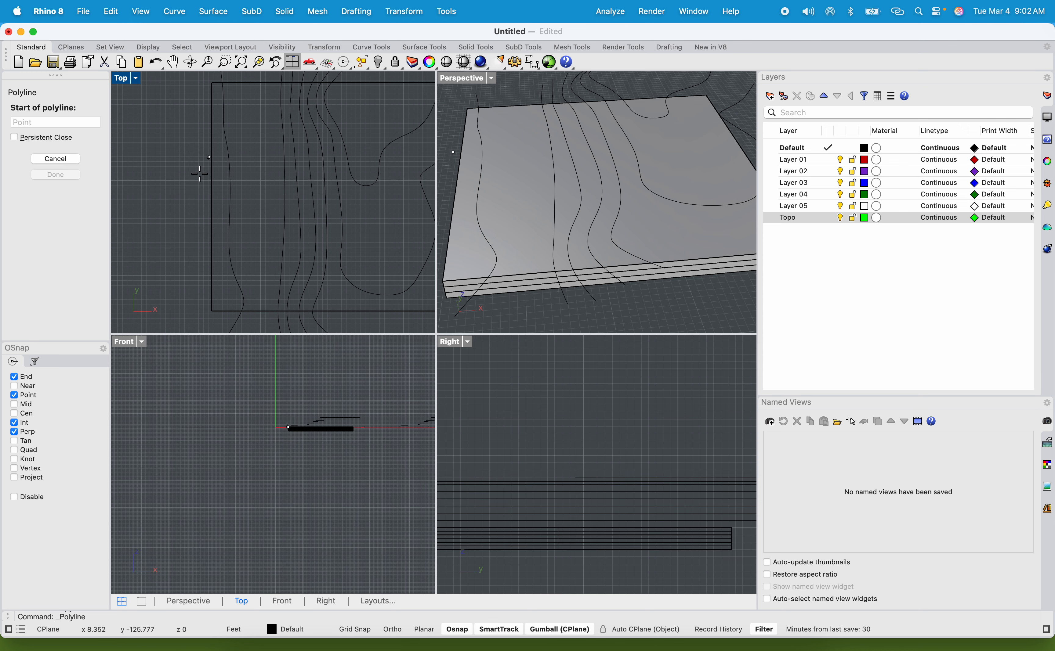
pyautogui.doubleClick(126, 78)
pyautogui.scroll(-3, 316, 217)
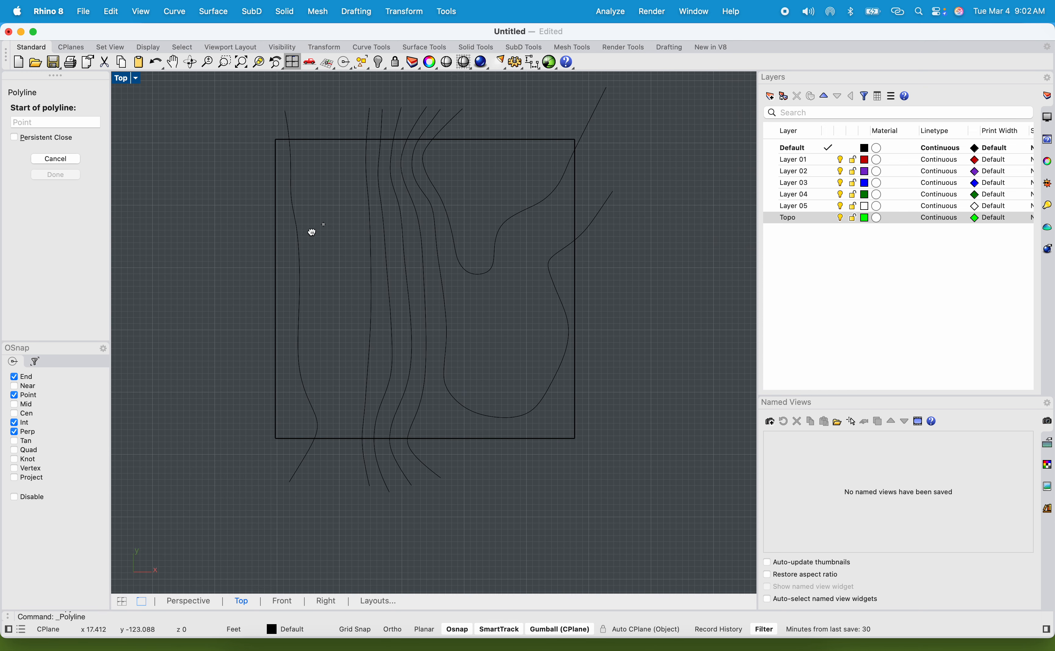
pyautogui.click(271, 149)
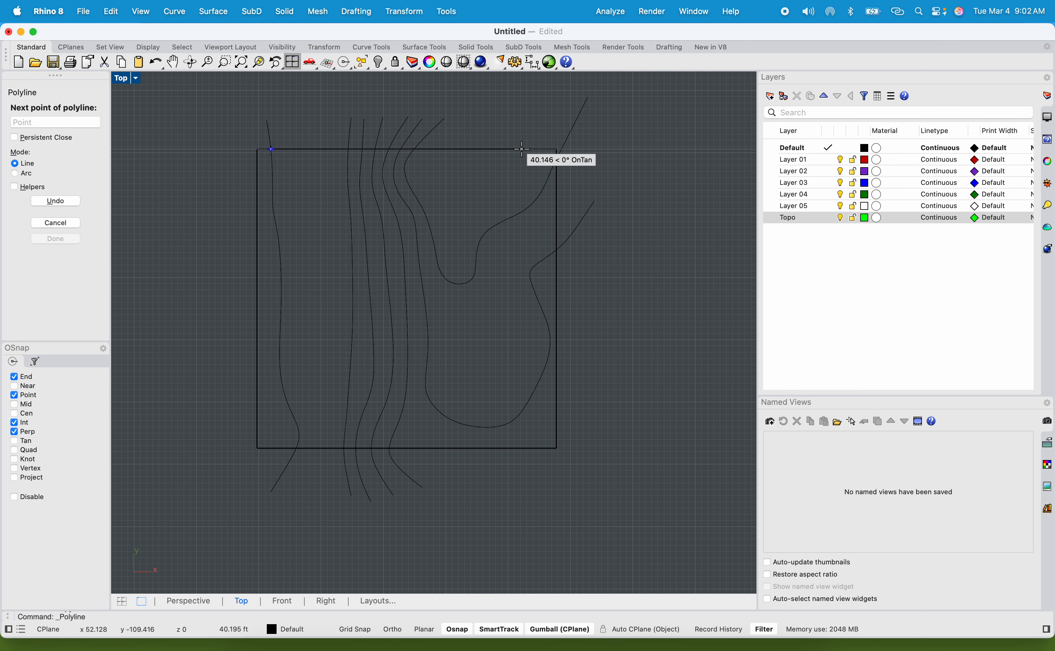
pyautogui.scroll(3, 288, 157)
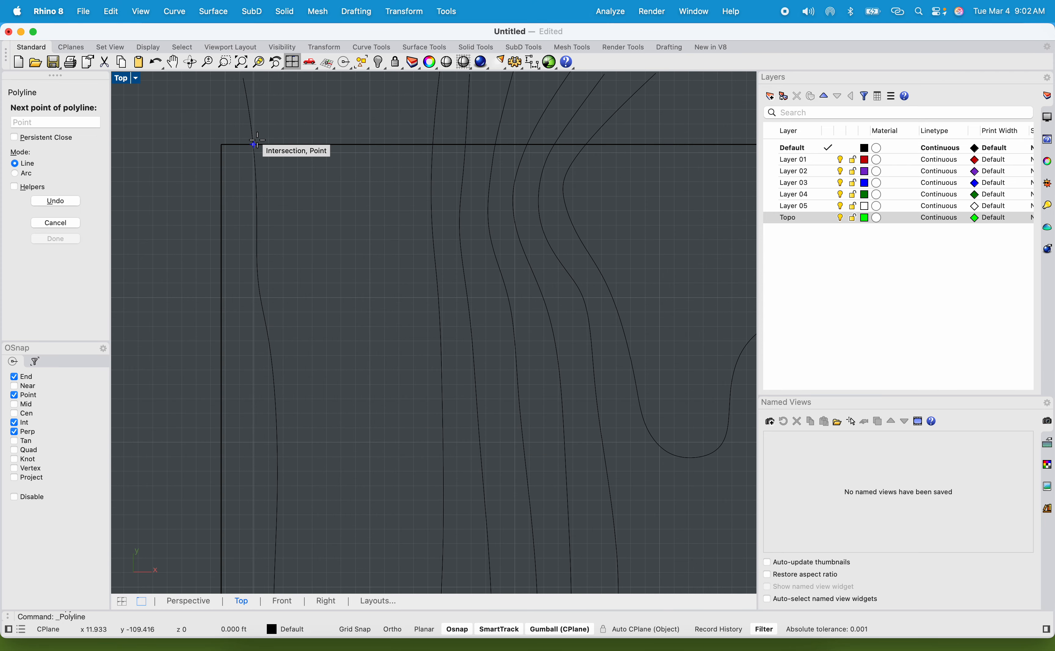
pyautogui.scroll(-3, 344, 156)
pyautogui.scroll(5, 580, 155)
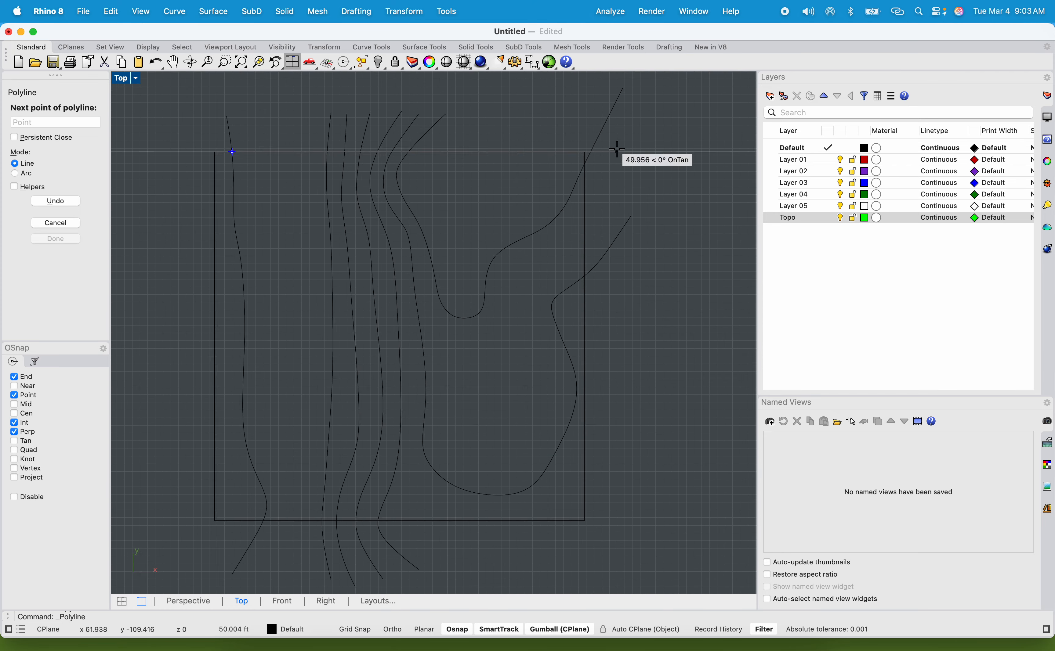
pyautogui.click(583, 150)
pyautogui.scroll(-5, 584, 157)
pyautogui.scroll(3, 597, 450)
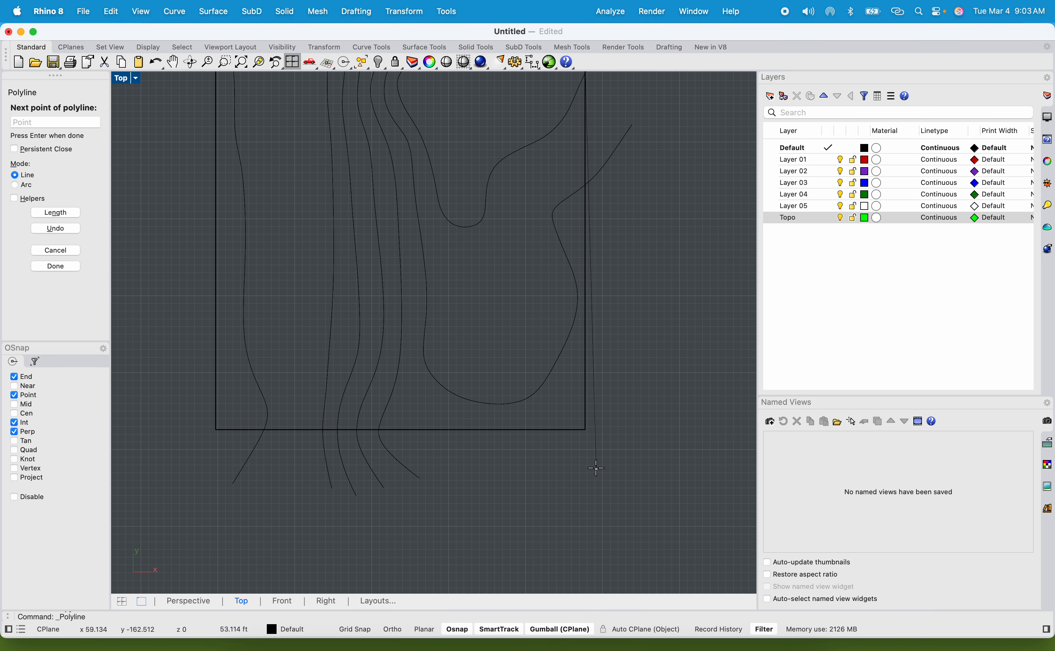
pyautogui.click(585, 430)
pyautogui.click(264, 429)
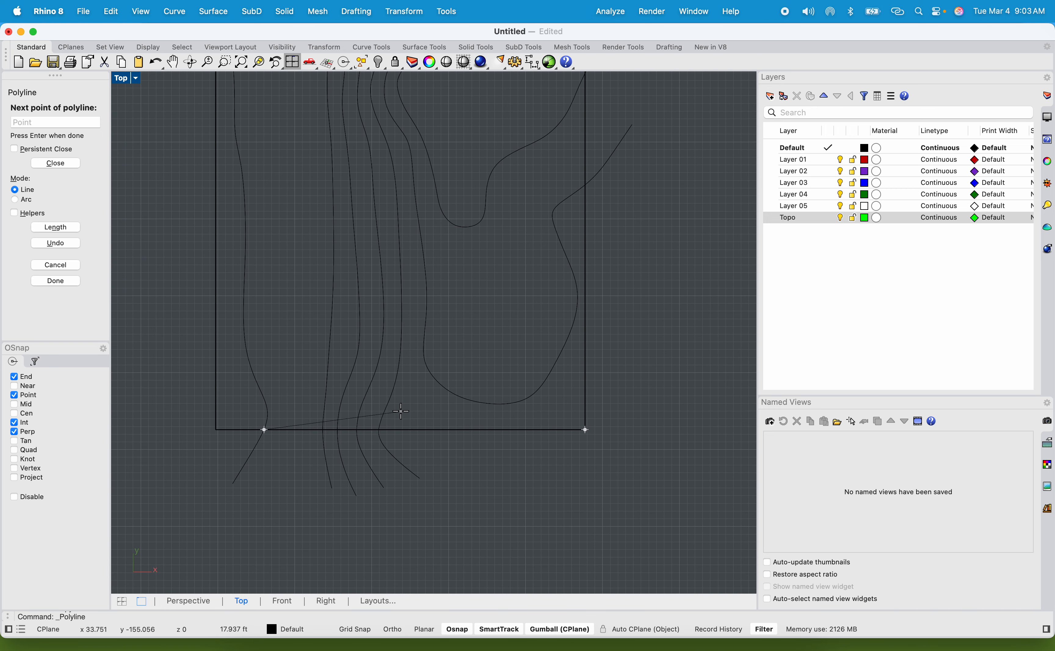
pyautogui.press('Return')
# Step: Draw a polyline from the second contour's lower boundary crossing through both eastern slab corners to its upper crossing
pyautogui.scroll(3, 346, 437)
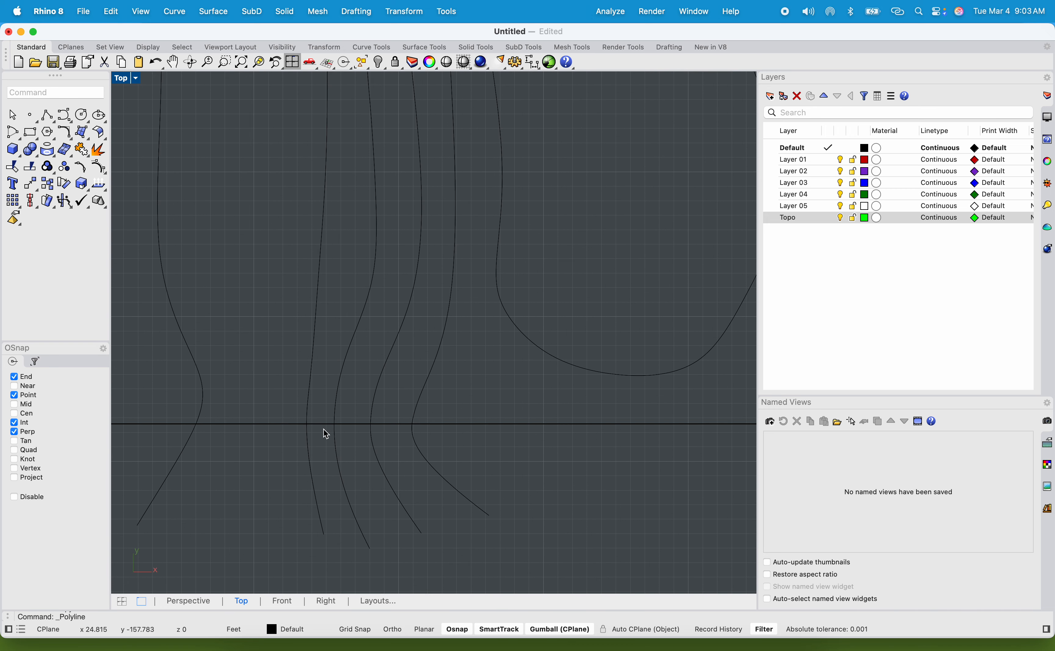
pyautogui.press('Return')
pyautogui.click(309, 425)
pyautogui.scroll(-3, 316, 425)
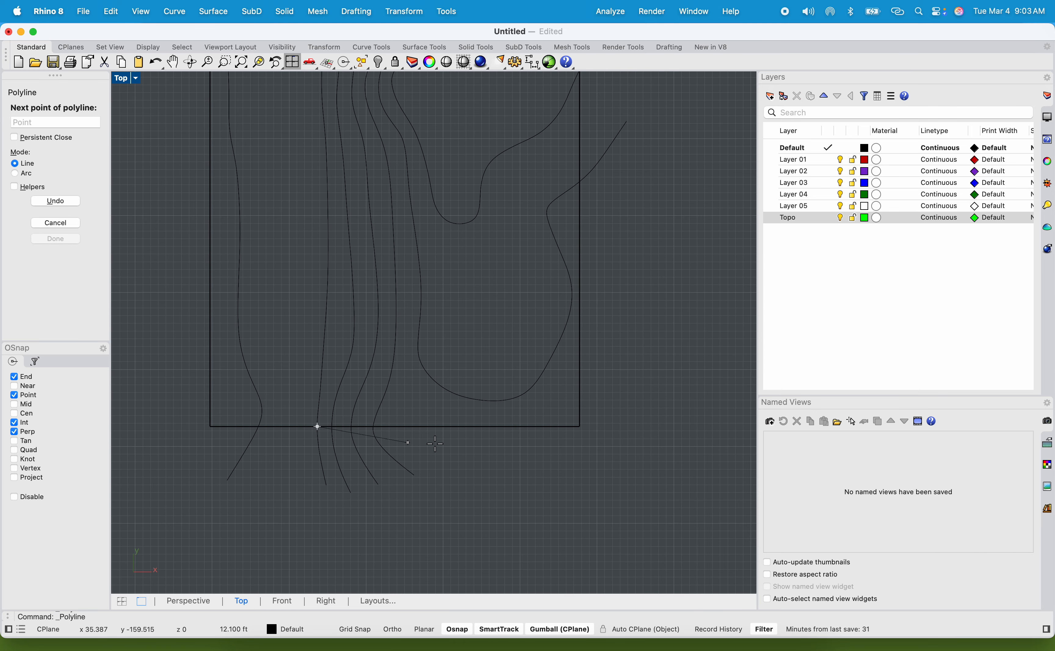
pyautogui.click(580, 426)
pyautogui.scroll(-3, 582, 426)
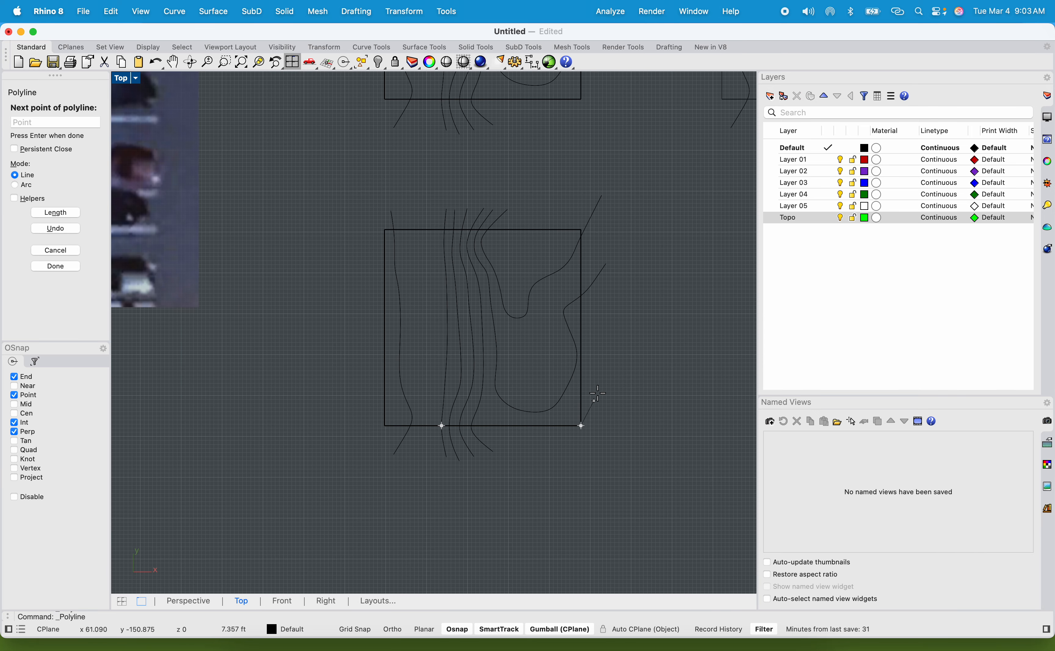
pyautogui.click(580, 229)
pyautogui.scroll(3, 455, 237)
pyautogui.click(434, 219)
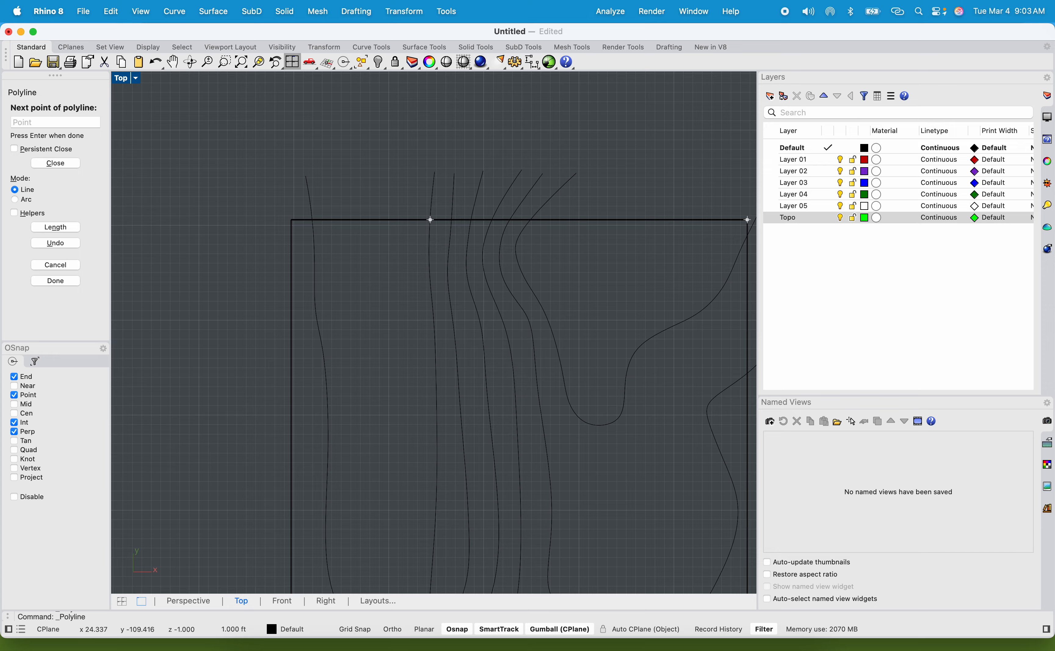
pyautogui.press('Return')
# Step: Draw a polyline from the third contour's upper boundary crossing through both eastern slab corners to its lower crossing
pyautogui.scroll(3, 459, 230)
pyautogui.press('Return')
pyautogui.click(446, 212)
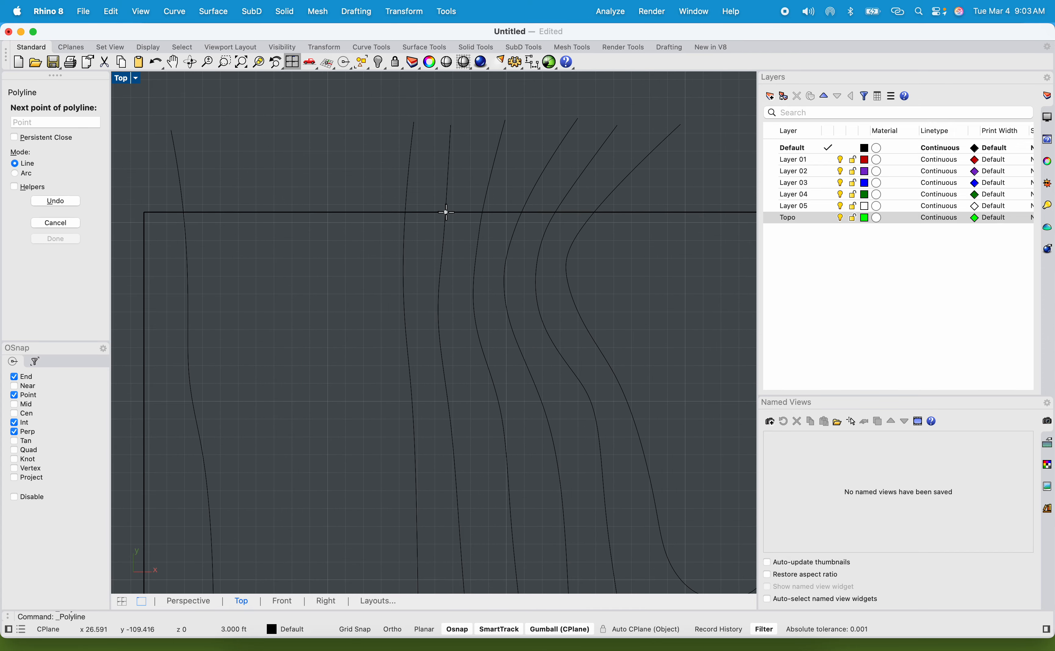
pyautogui.scroll(-3, 447, 213)
pyautogui.click(687, 214)
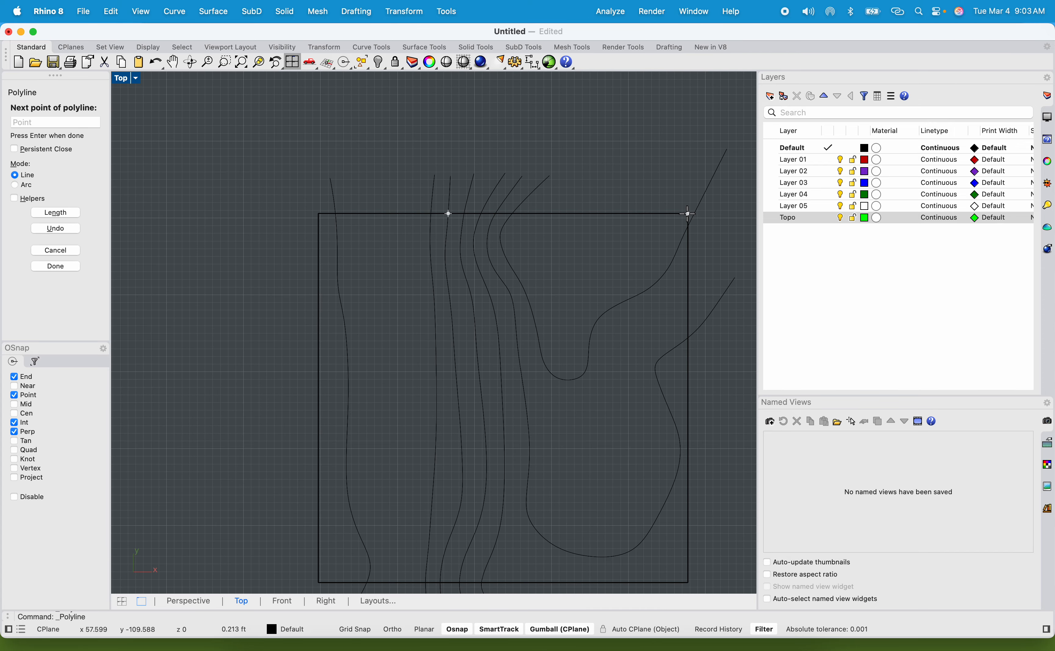
pyautogui.scroll(-5, 682, 360)
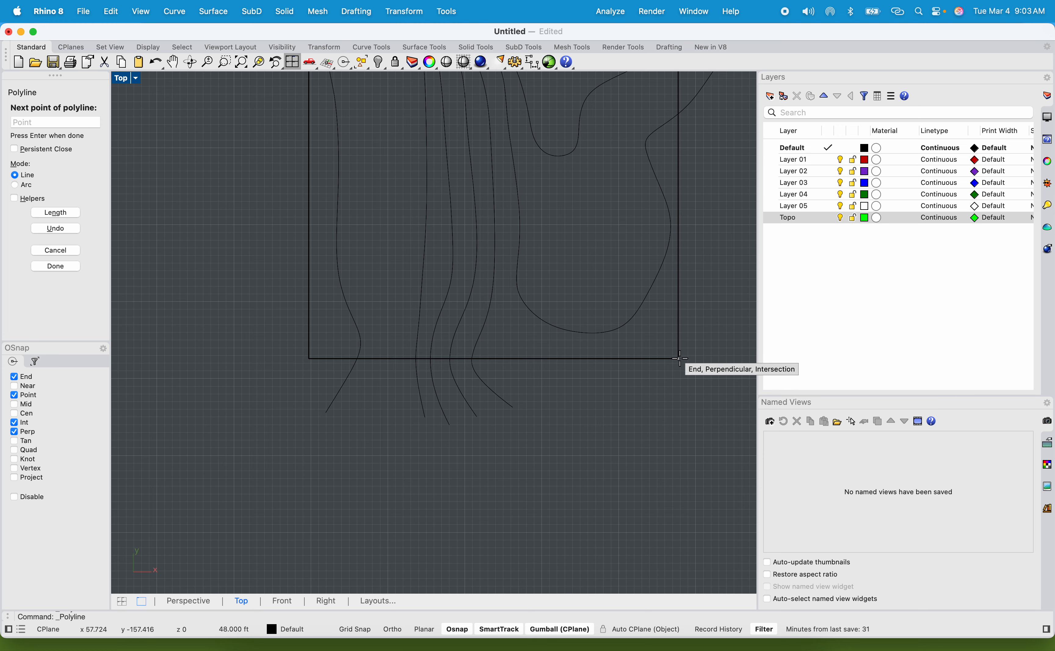
pyautogui.click(678, 359)
pyautogui.click(431, 358)
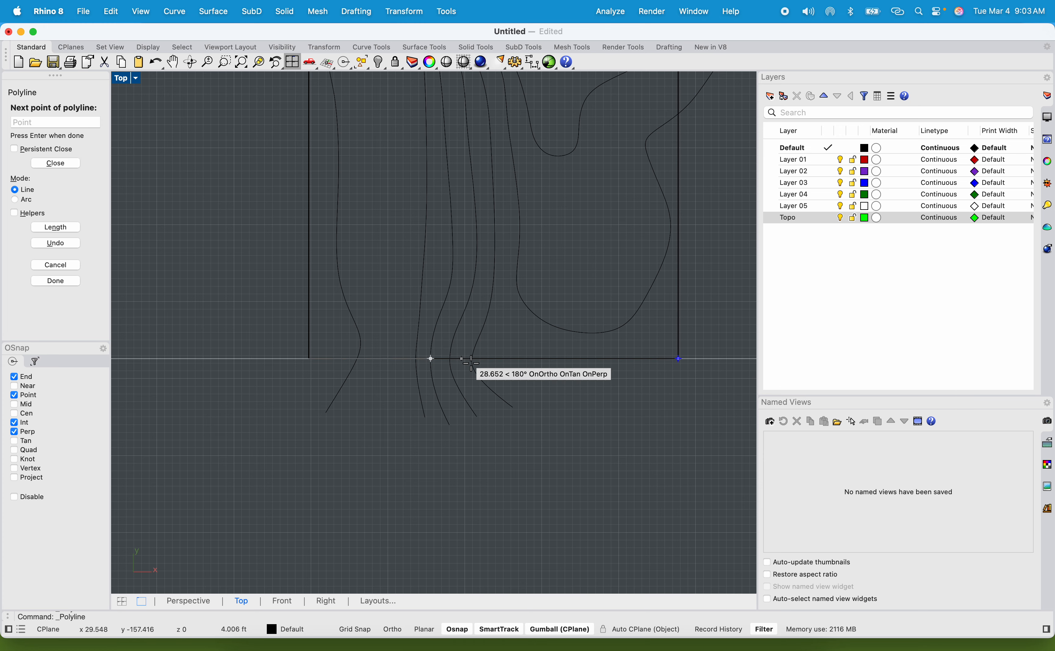
pyautogui.scroll(5, 457, 363)
pyautogui.press('Return')
# Step: Draw a polyline from the fourth contour's lower boundary crossing through both eastern slab corners to its upper crossing
pyautogui.press('Return')
pyautogui.click(441, 352)
pyautogui.scroll(-5, 440, 352)
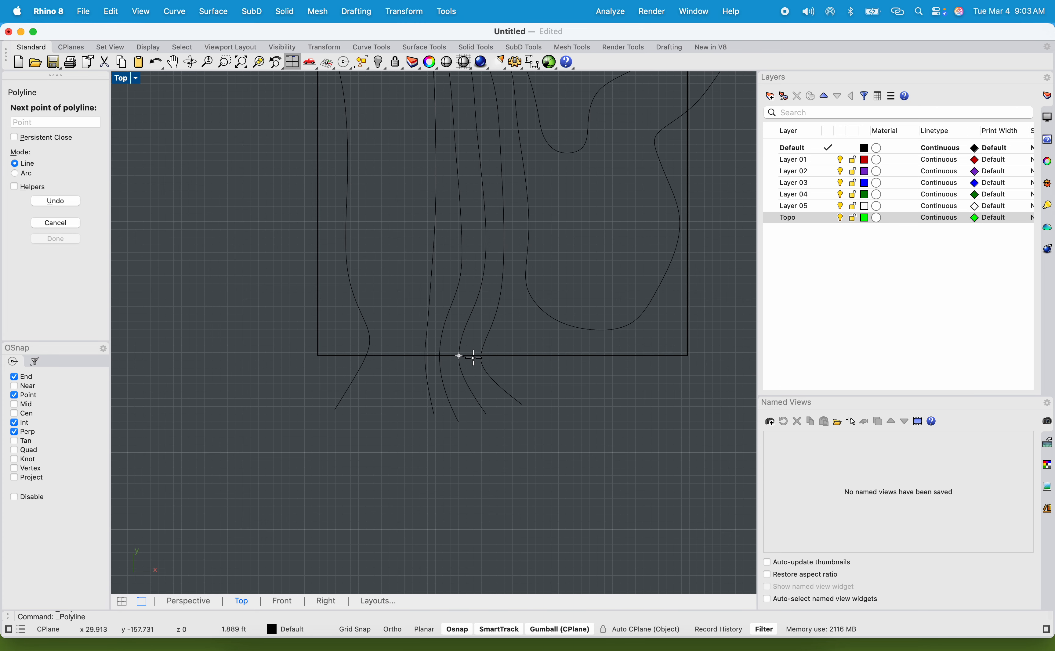
pyautogui.click(686, 355)
pyautogui.scroll(-4, 686, 355)
pyautogui.scroll(5, 688, 200)
pyautogui.click(693, 209)
pyautogui.scroll(-4, 422, 213)
pyautogui.scroll(3, 422, 212)
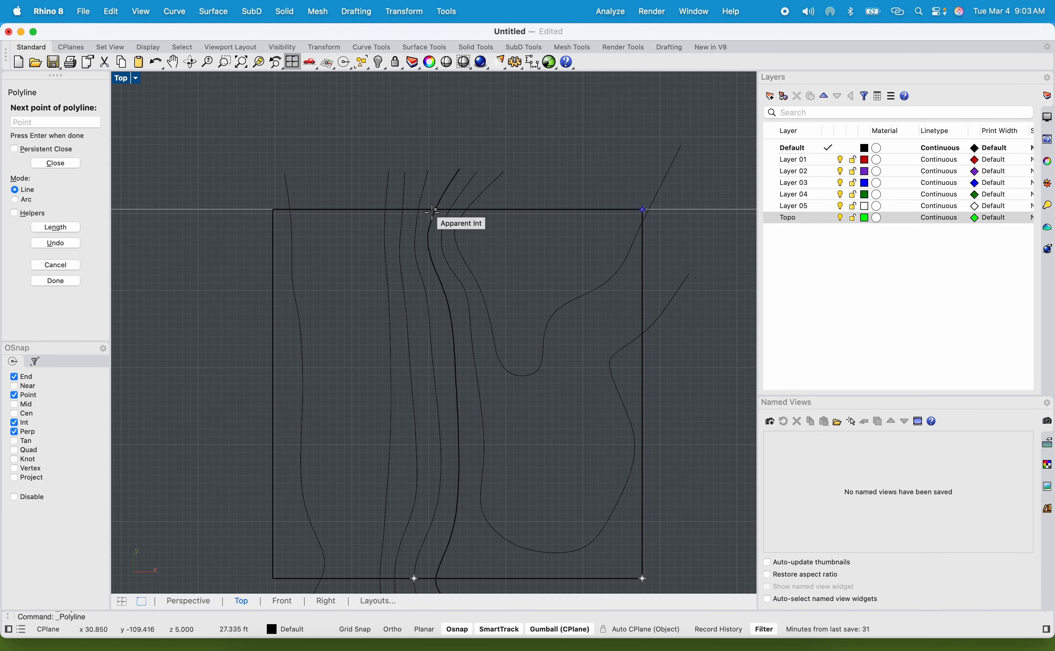
pyautogui.click(419, 209)
pyautogui.press('Return')
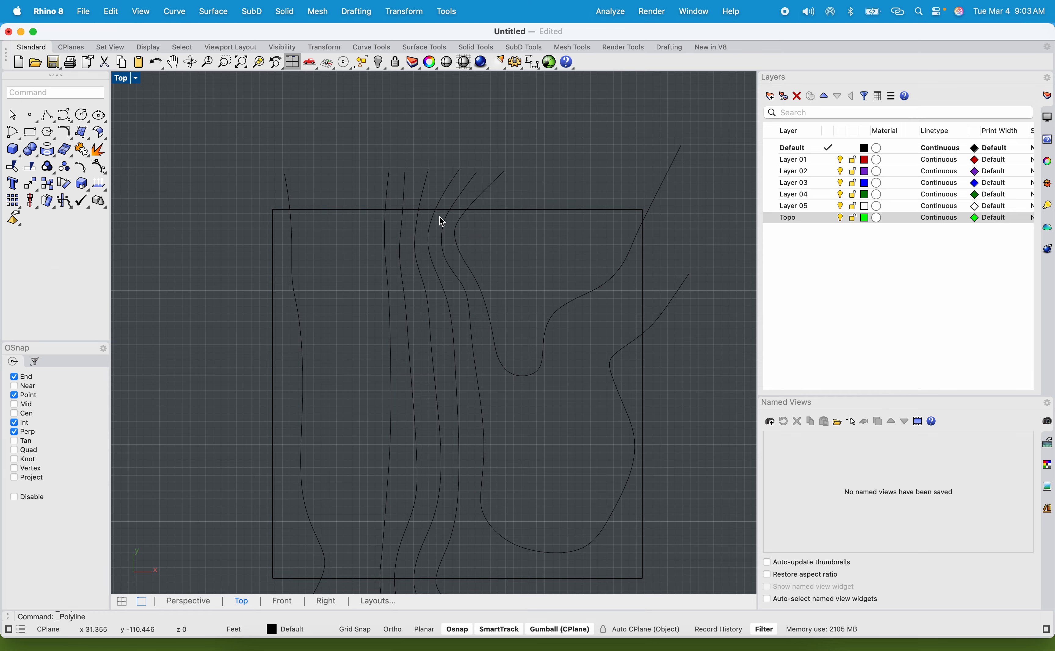
# Step: Draw a polyline from the fifth contour's upper boundary crossing through both eastern slab corners to its lower crossing
pyautogui.scroll(6, 439, 217)
pyautogui.press('Return')
pyautogui.click(434, 205)
pyautogui.scroll(-4, 459, 213)
pyautogui.scroll(1, 572, 213)
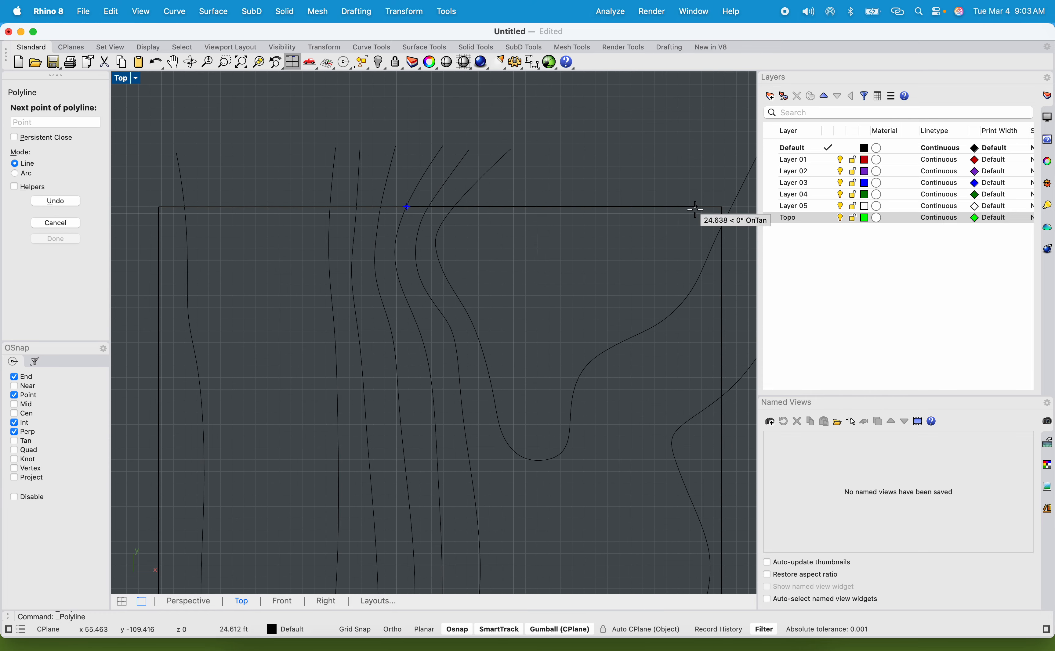
pyautogui.click(720, 209)
pyautogui.scroll(-5, 713, 209)
pyautogui.scroll(-2, 713, 209)
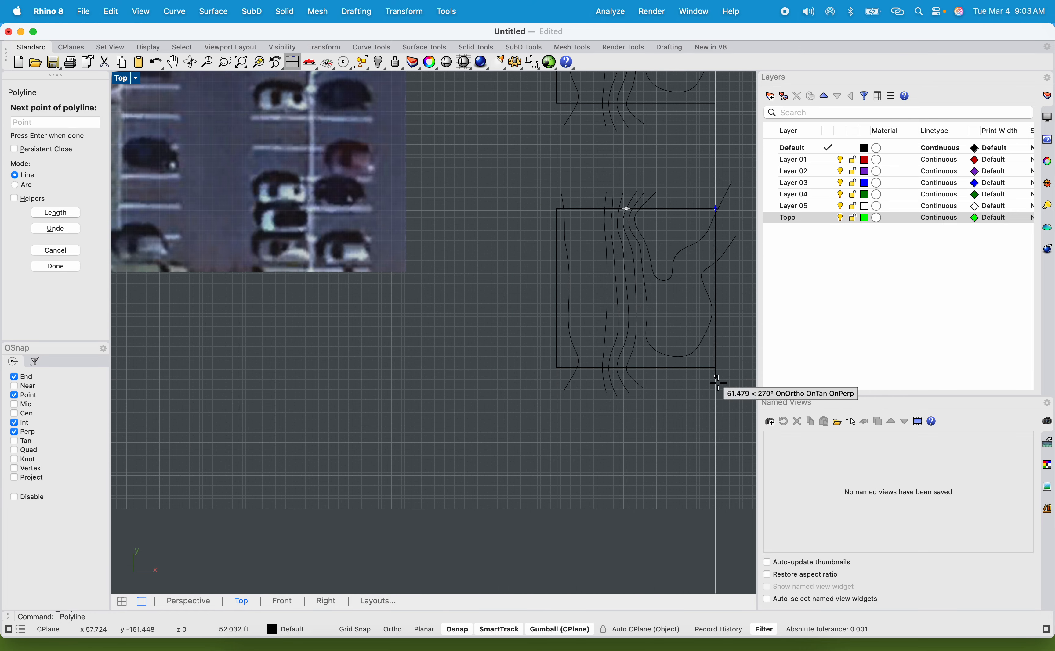
pyautogui.scroll(8, 715, 386)
pyautogui.click(710, 335)
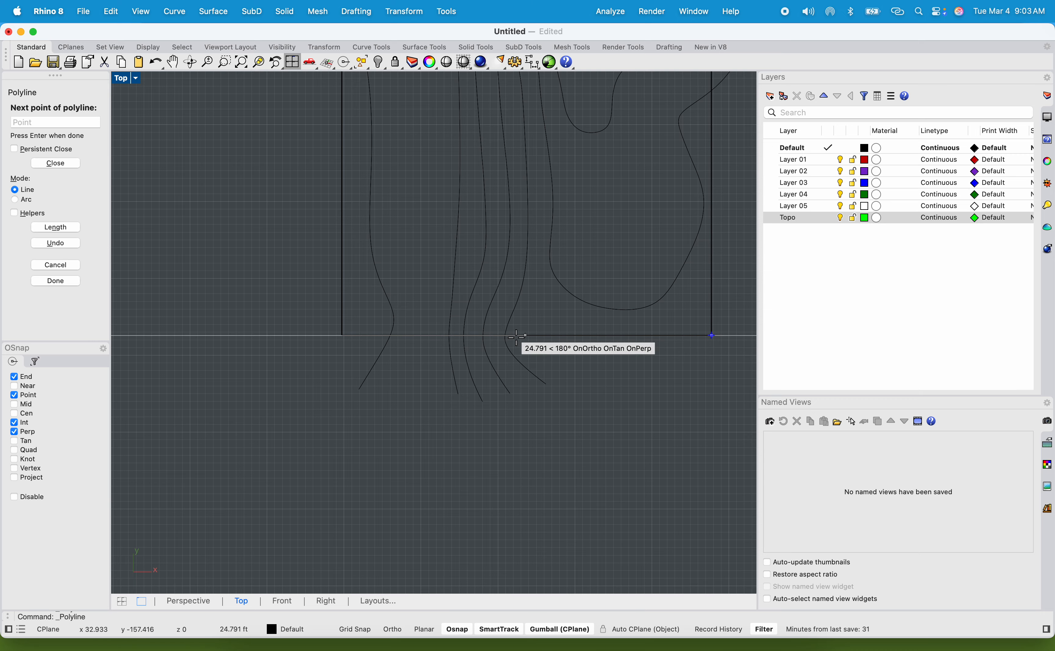
pyautogui.scroll(-4, 515, 340)
pyautogui.scroll(4, 505, 142)
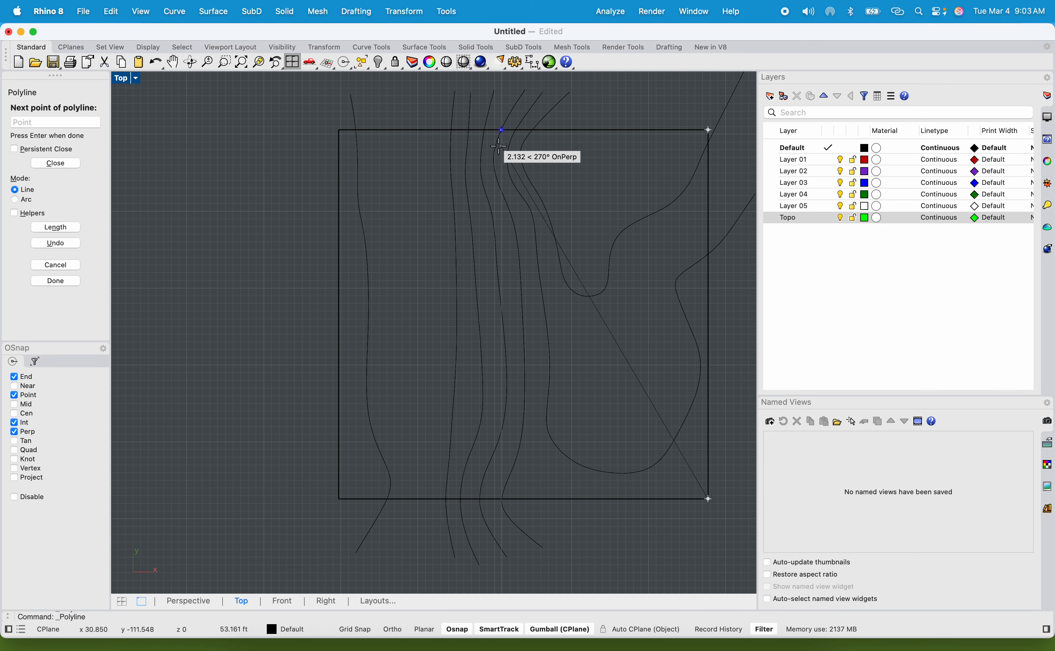
pyautogui.click(502, 498)
pyautogui.press('Return')
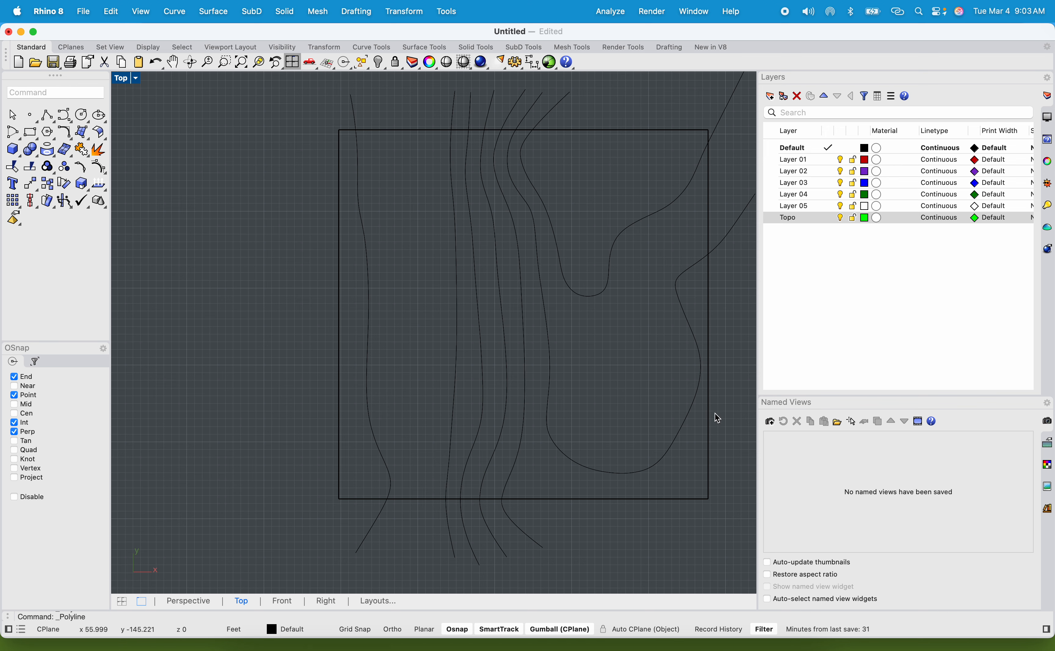
# Step: Draw a polyline from the sixth contour's eastern boundary crossing through the northeast slab corner to its upper crossing
pyautogui.hscroll(5, 718, 418)
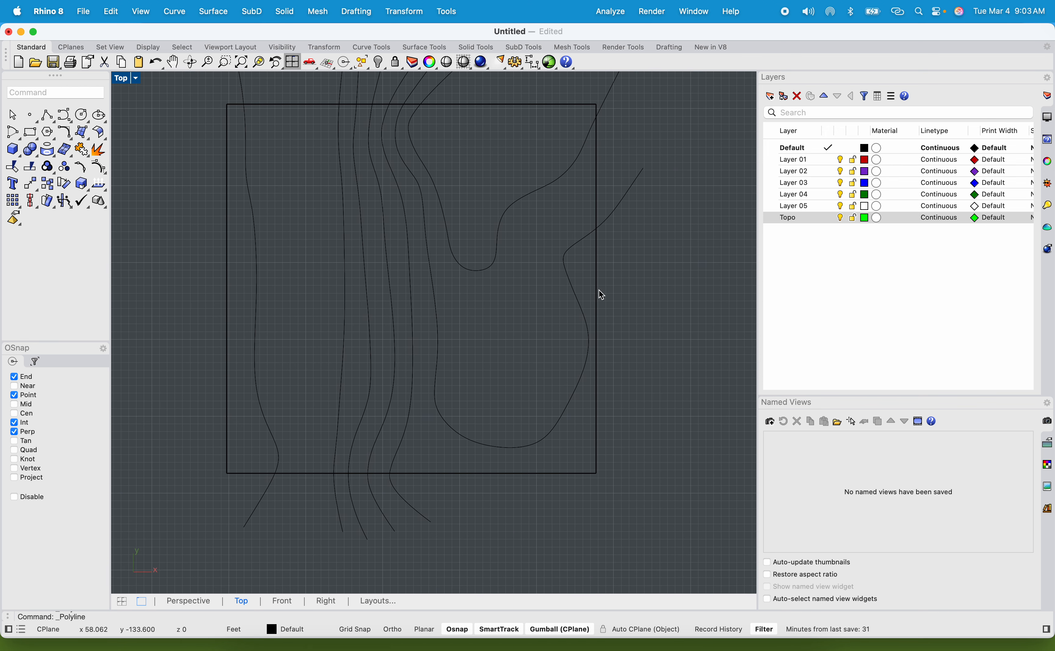
pyautogui.scroll(3, 601, 294)
pyautogui.press('Return')
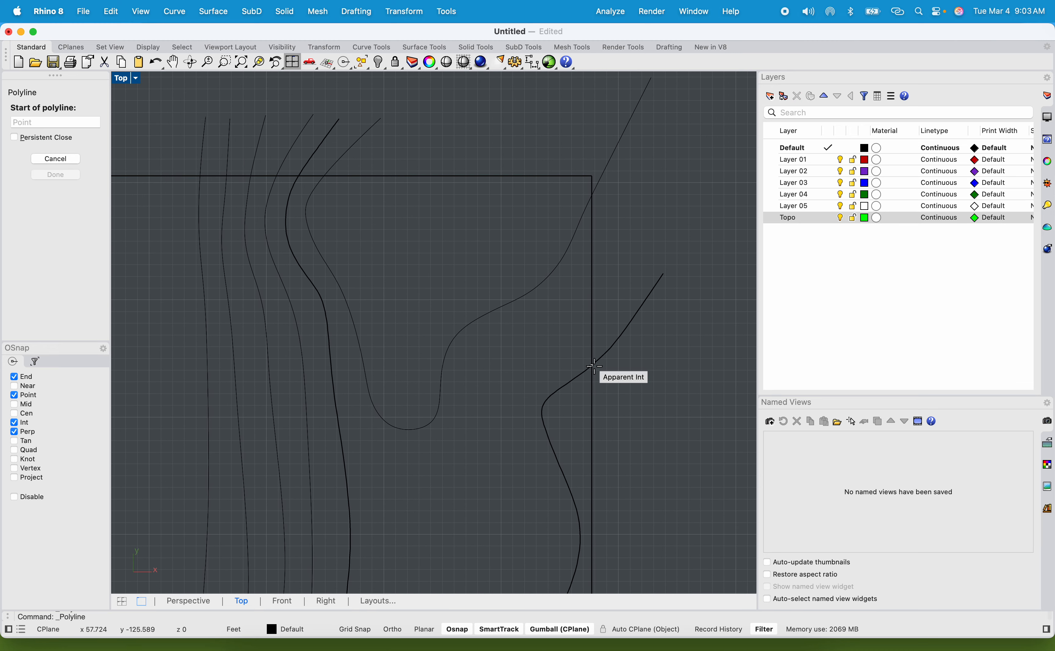
pyautogui.click(593, 365)
pyautogui.click(591, 175)
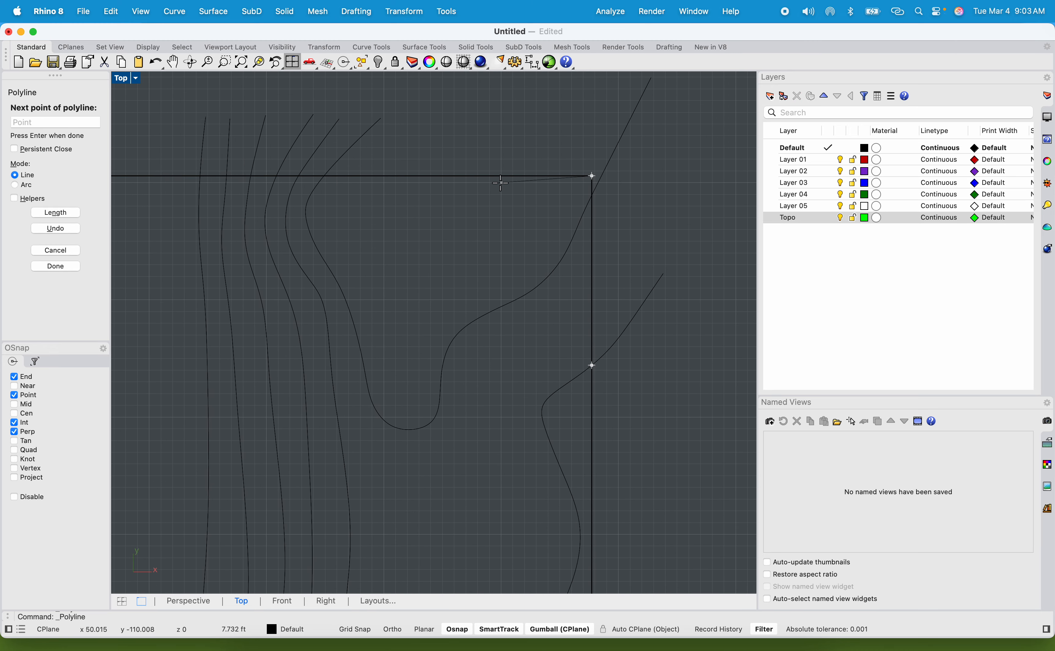
pyautogui.click(300, 176)
pyautogui.press('Return')
# Step: Draw a polyline from the northeastern U-shaped contour's upper boundary crossing through the northeast slab corner to its eastern crossing
pyautogui.press('Return')
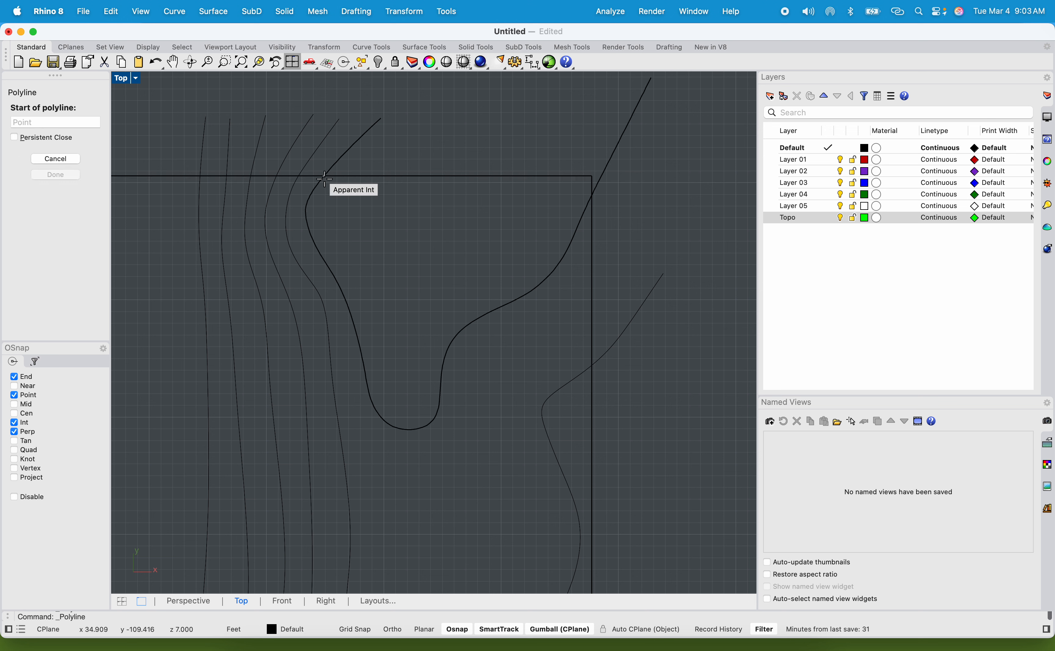
pyautogui.click(323, 176)
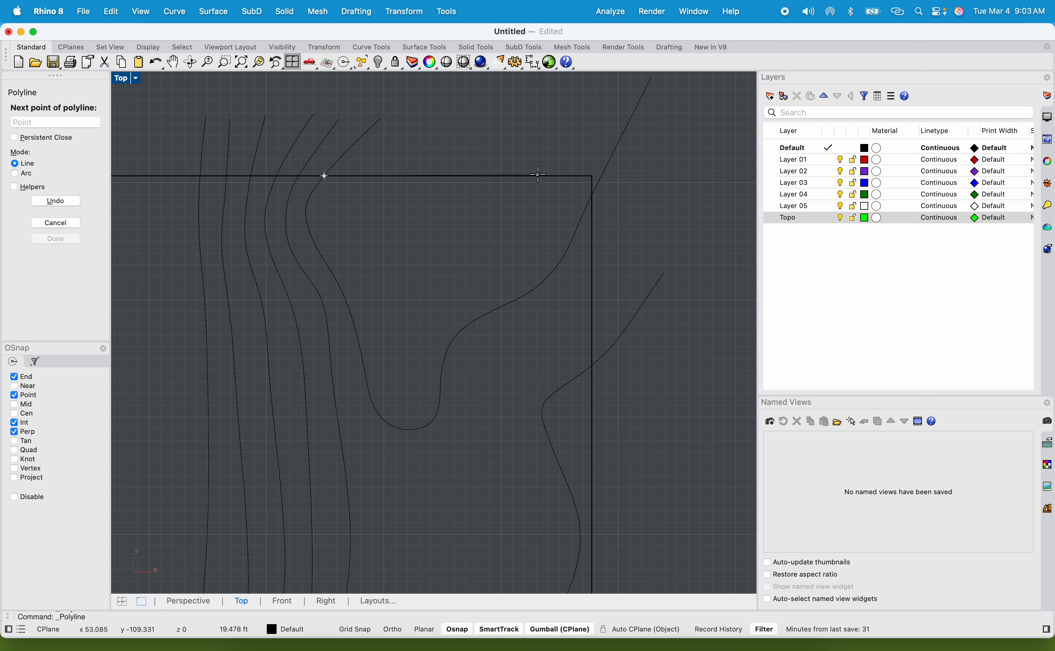
pyautogui.click(592, 176)
pyautogui.scroll(5, 593, 193)
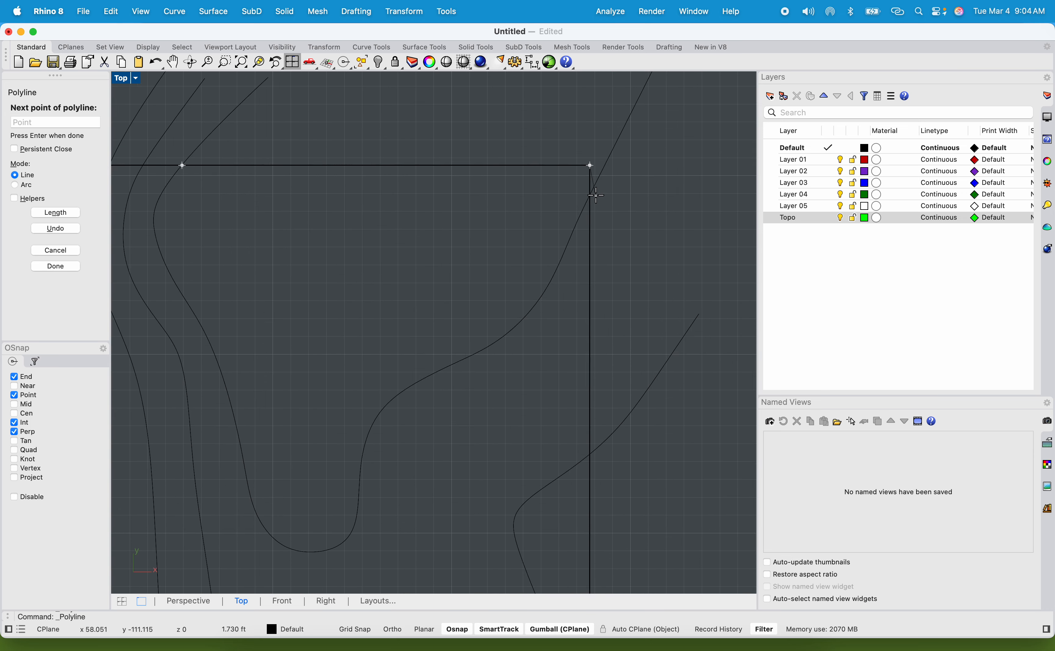
pyautogui.click(586, 194)
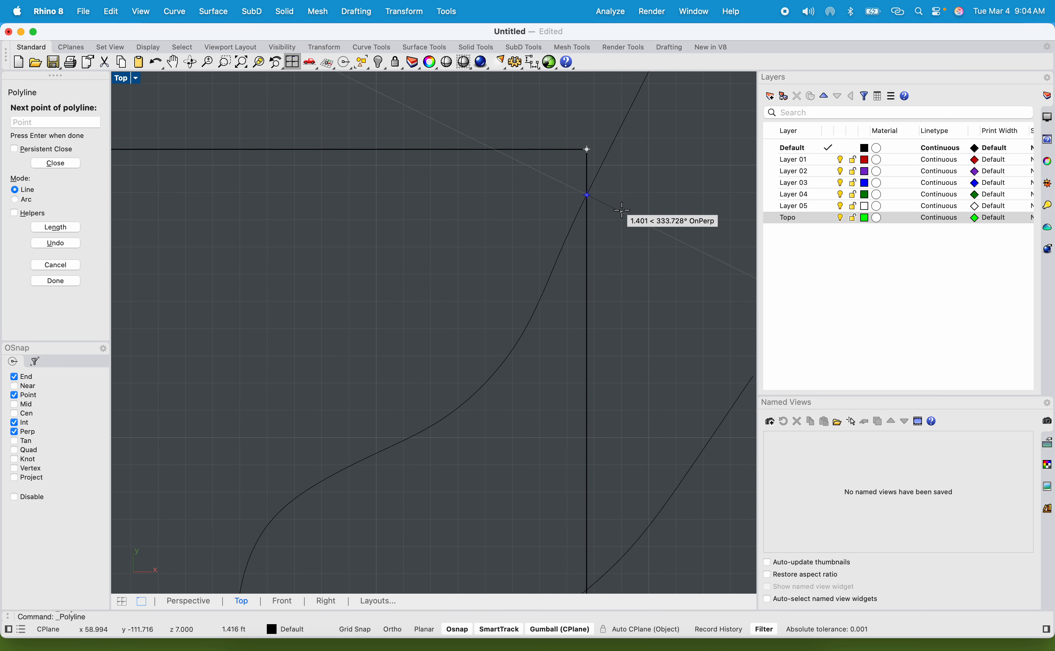
pyautogui.scroll(-3, 593, 195)
pyautogui.press('Return')
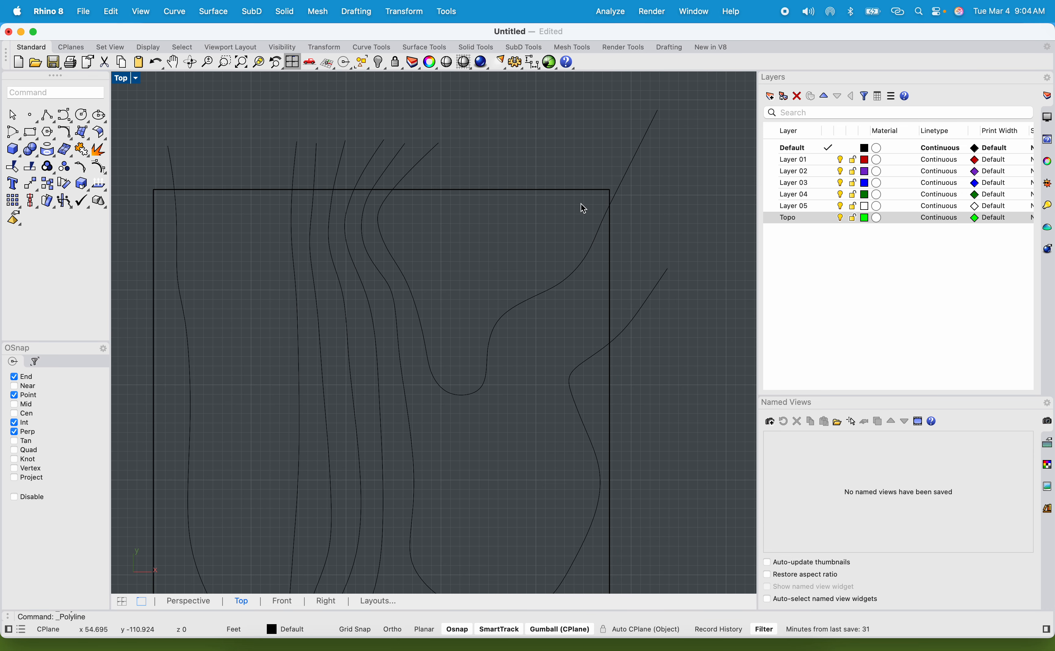
# Step: Using the slab outline as the cutting object, trim off the contour ends extending beyond its north, east and south edges
pyautogui.scroll(-2, 583, 209)
pyautogui.moveTo(509, 171); pyautogui.dragTo(513, 181)
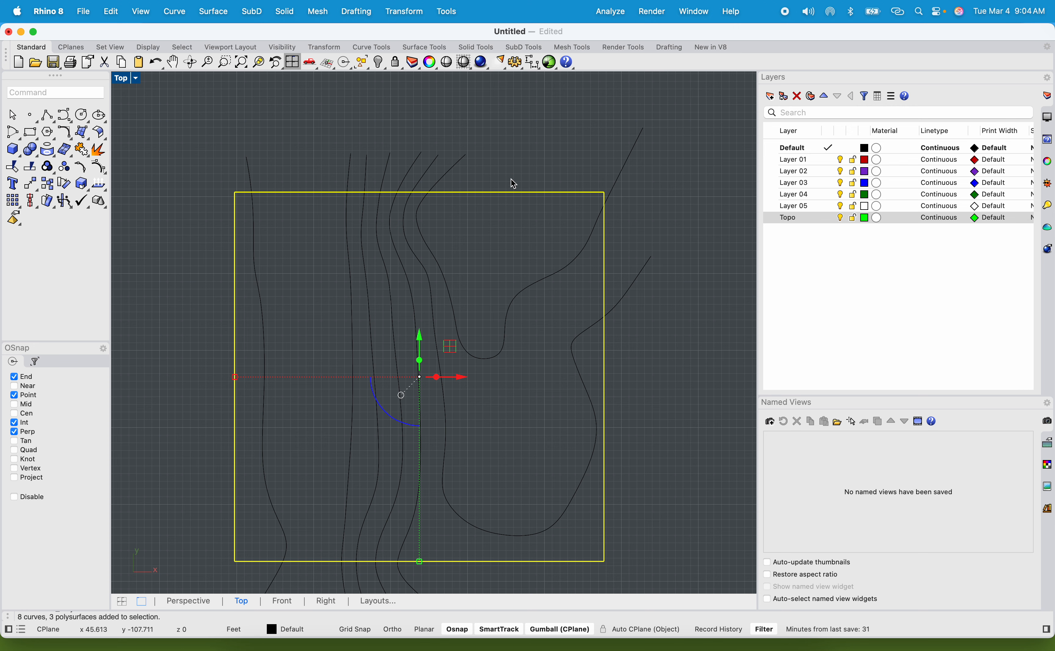
pyautogui.write('m')
pyautogui.press('Return')
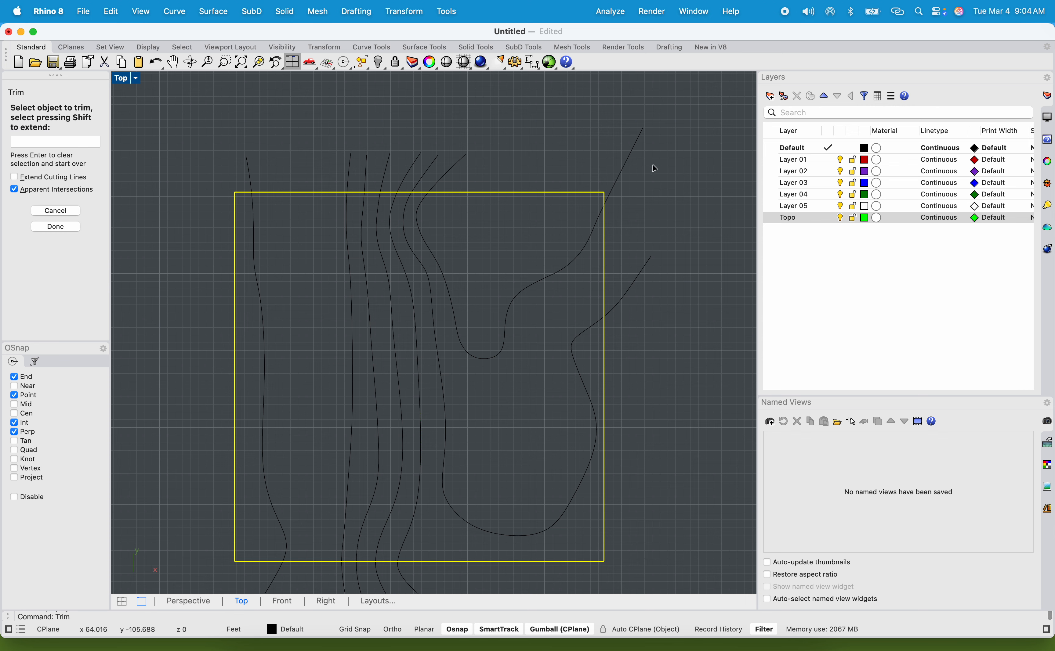
pyautogui.moveTo(230, 136); pyautogui.dragTo(230, 138)
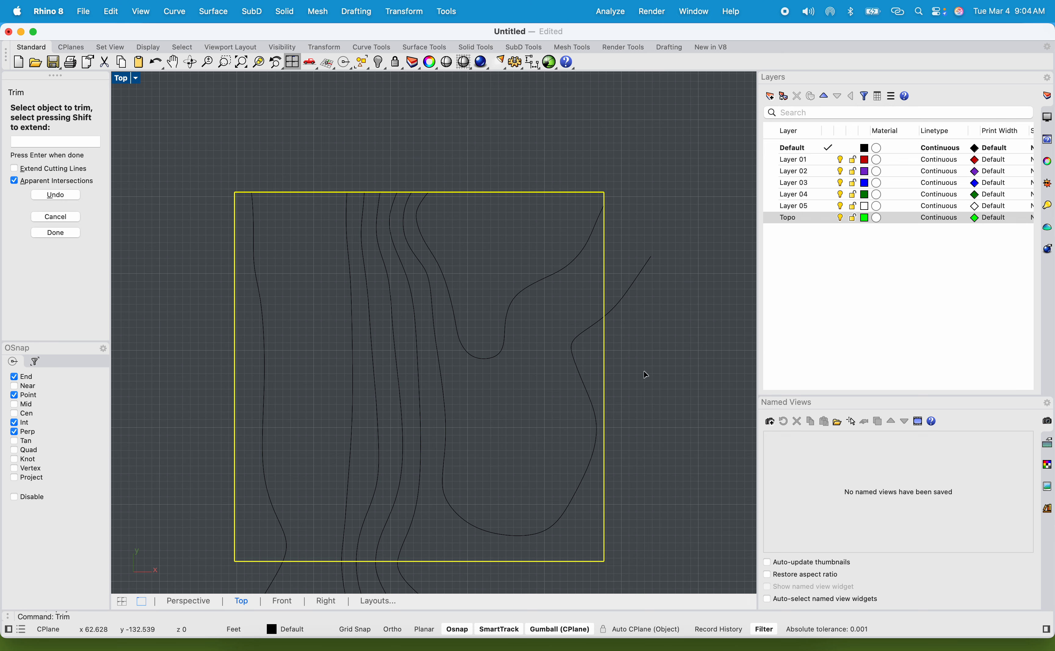
pyautogui.scroll(-6, 630, 381)
pyautogui.moveTo(642, 383); pyautogui.dragTo(622, 358, button='right')
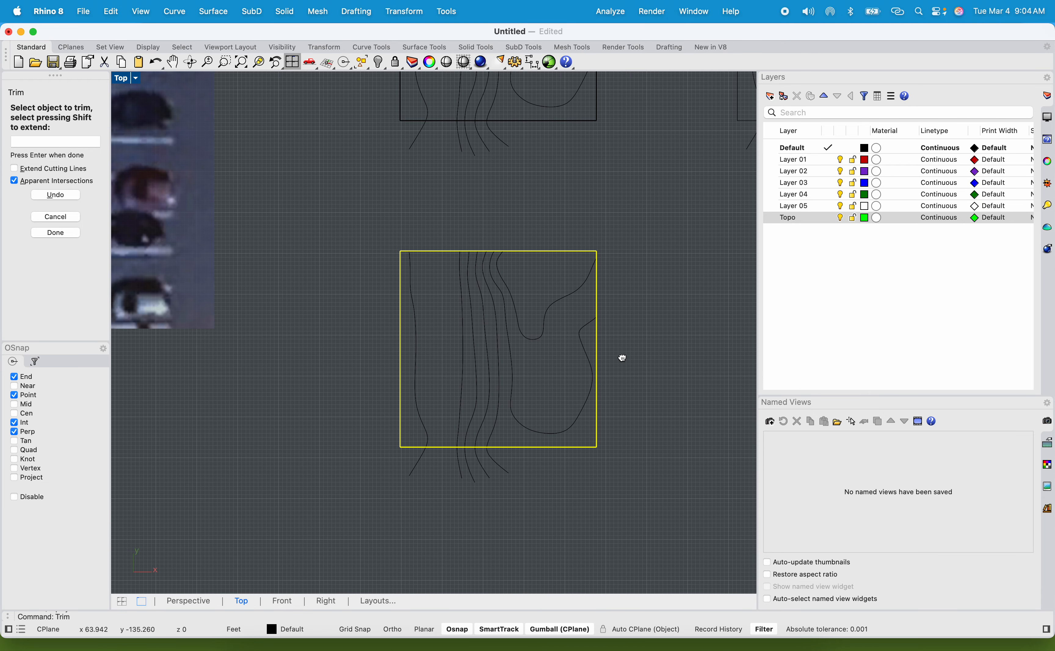
pyautogui.scroll(8, 530, 490)
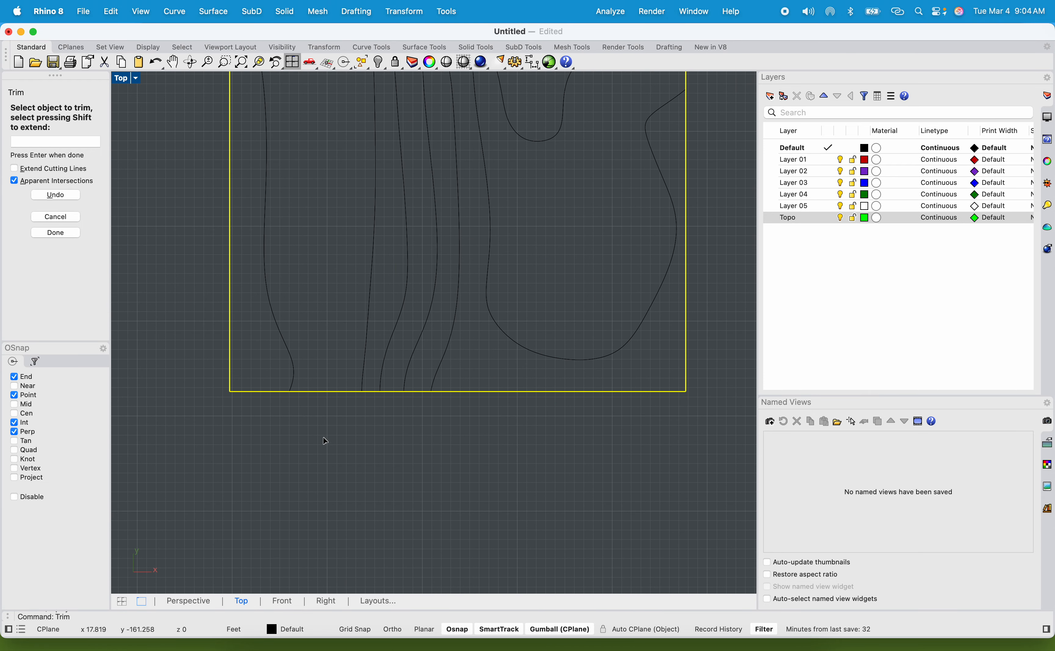
pyautogui.press('Return')
# Step: Switch back to the four-viewport layout and orbit the Perspective view around the trimmed slab stack
pyautogui.scroll(-5, 426, 417)
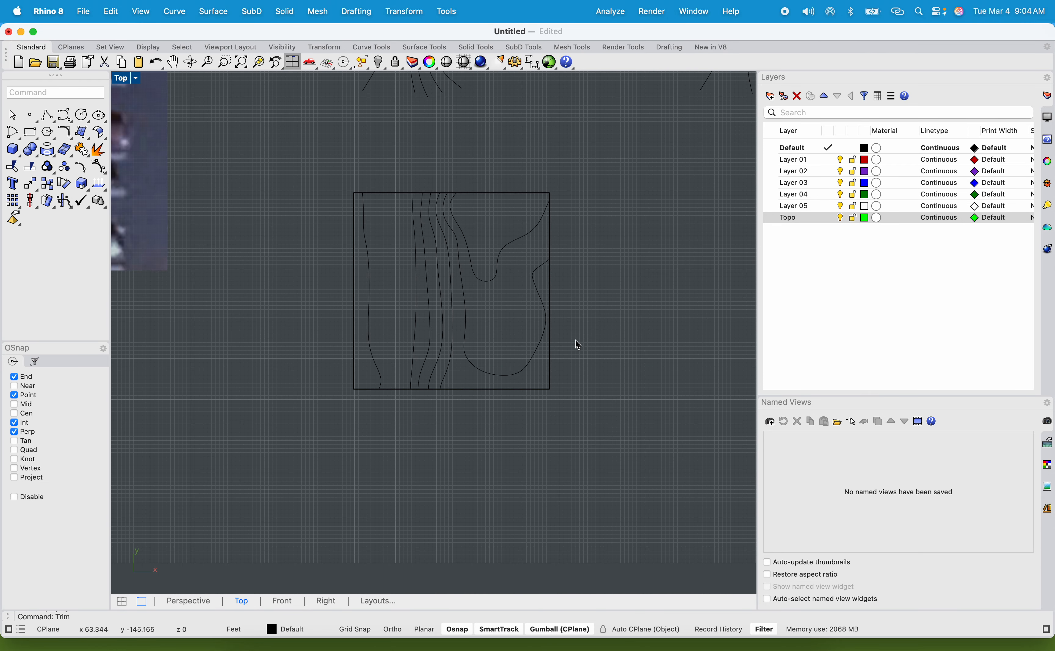
pyautogui.moveTo(578, 345); pyautogui.dragTo(533, 418, button='right')
pyautogui.doubleClick(130, 80)
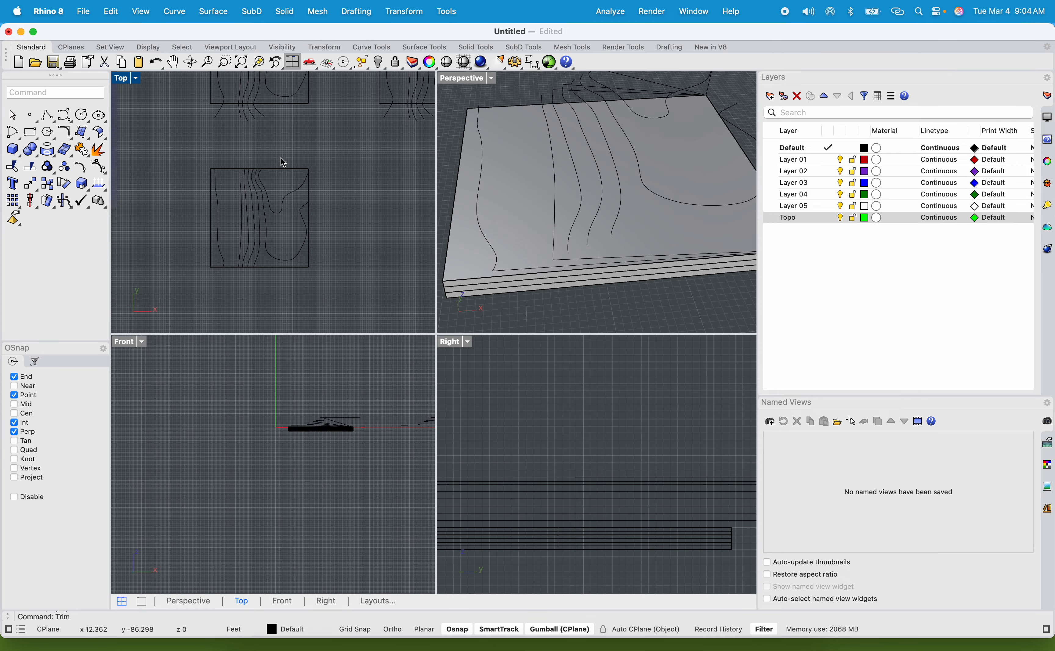
pyautogui.moveTo(571, 224); pyautogui.dragTo(655, 266, button='right')
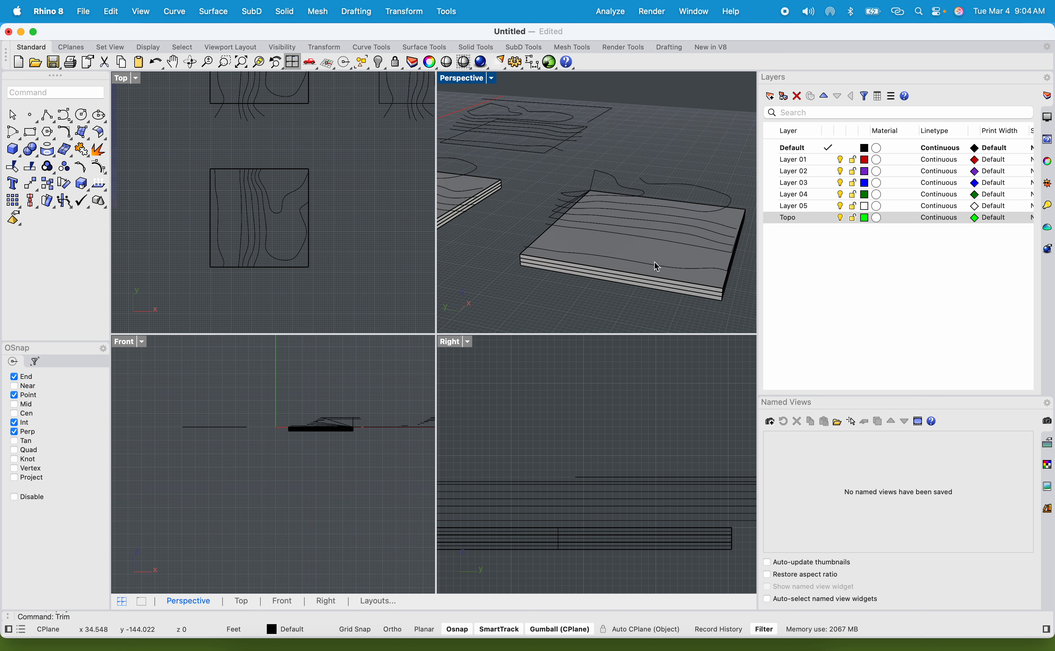
# Step: Create a Make2D drawing of the trimmed slab stack and contours from the Top view, maintaining source layers and grouping the output
pyautogui.moveTo(743, 318); pyautogui.dragTo(630, 192)
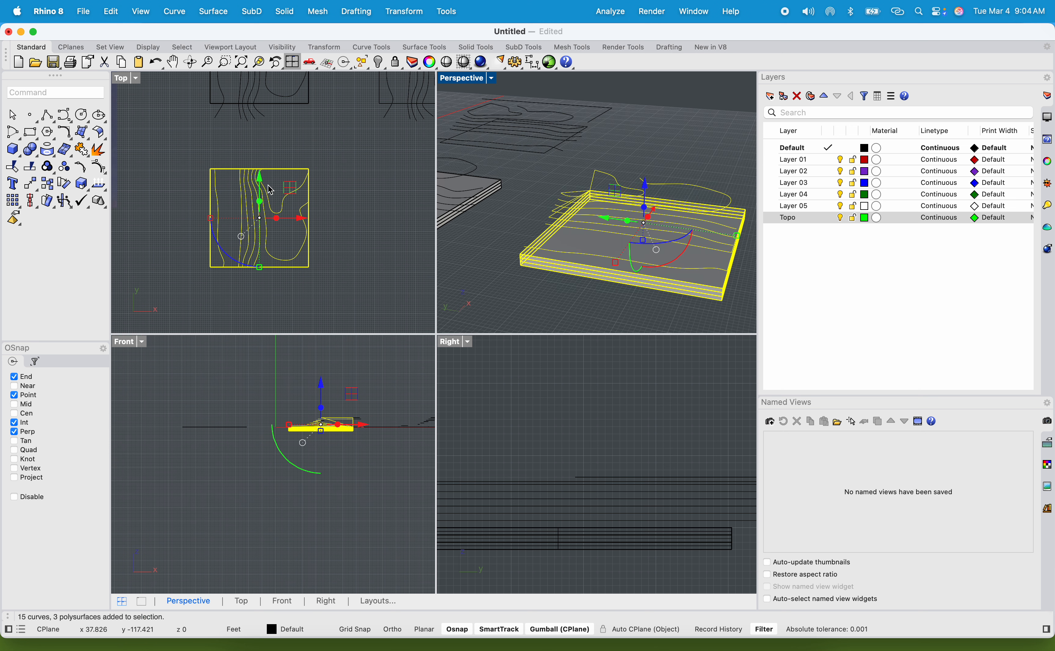
pyautogui.click(129, 81)
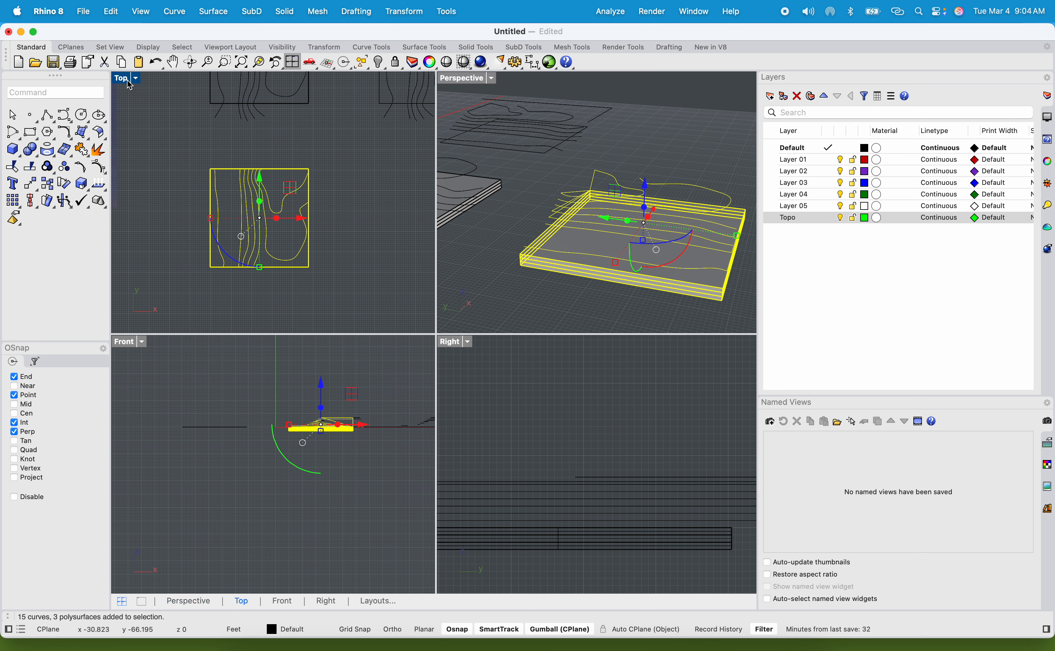
pyautogui.write('make2d')
pyautogui.press('Return')
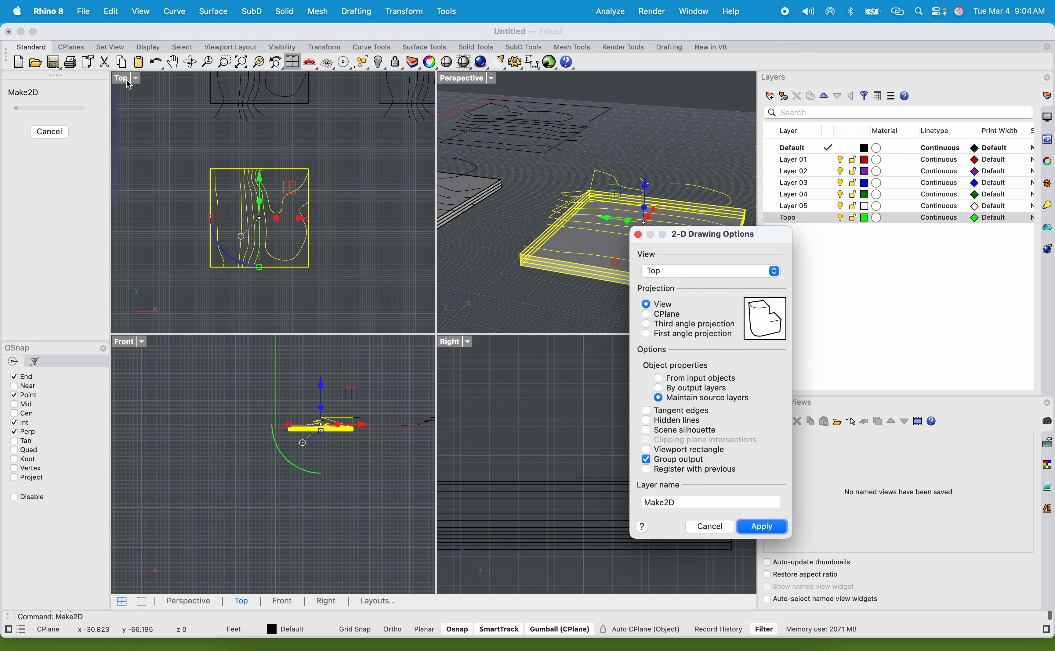
pyautogui.click(775, 534)
pyautogui.moveTo(371, 303); pyautogui.dragTo(183, 193)
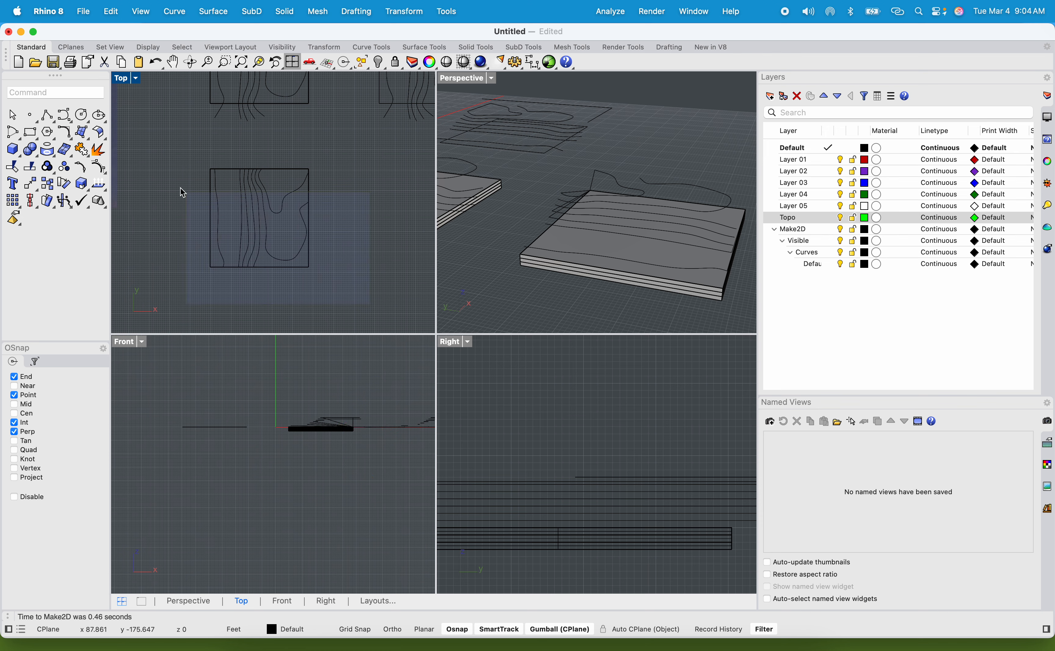
pyautogui.moveTo(190, 143); pyautogui.dragTo(194, 149)
pyautogui.write('Copy')
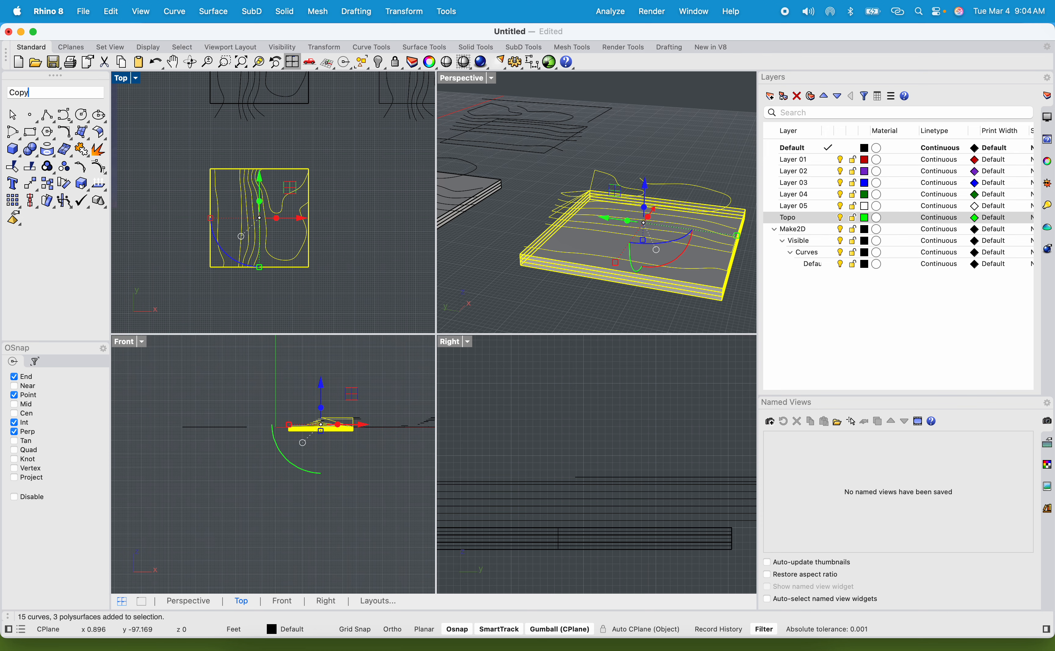
pyautogui.press('Return')
pyautogui.press('Escape')
pyautogui.press('Escape')
# Step: Locate the Make2D output in the Top viewport and undo it
pyautogui.scroll(-10, 265, 197)
pyautogui.scroll(10, 268, 201)
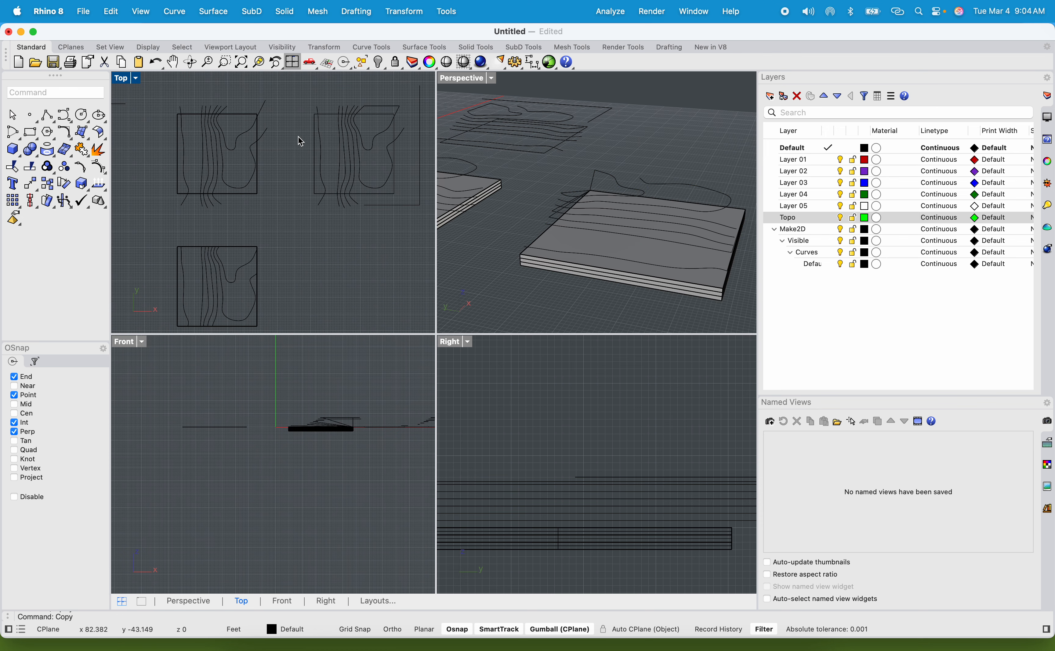
pyautogui.scroll(2, 282, 150)
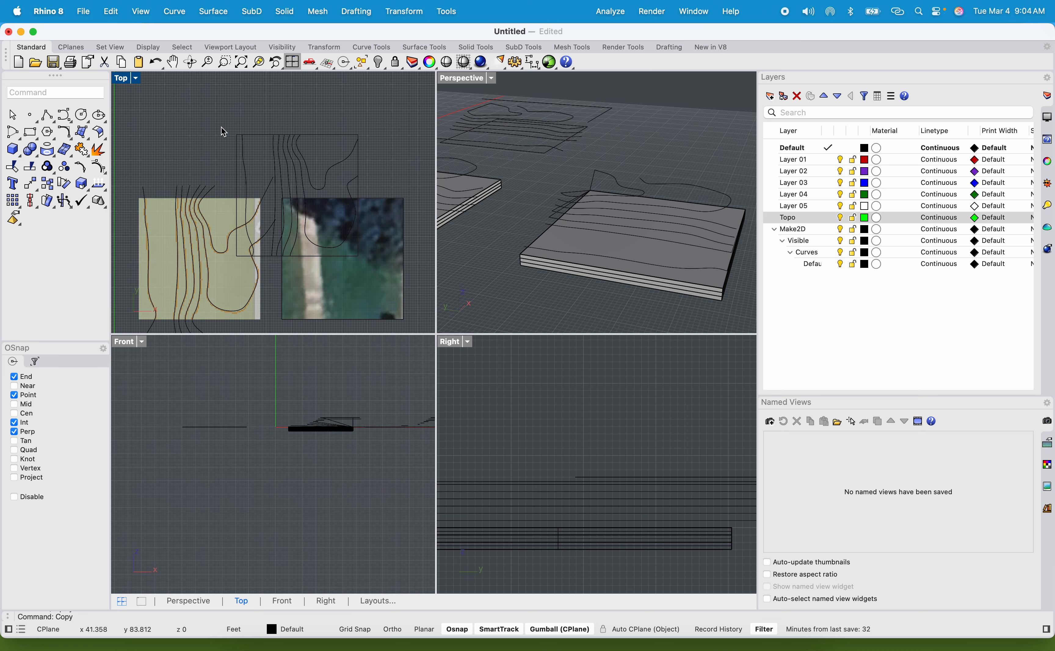
pyautogui.press('super+z')
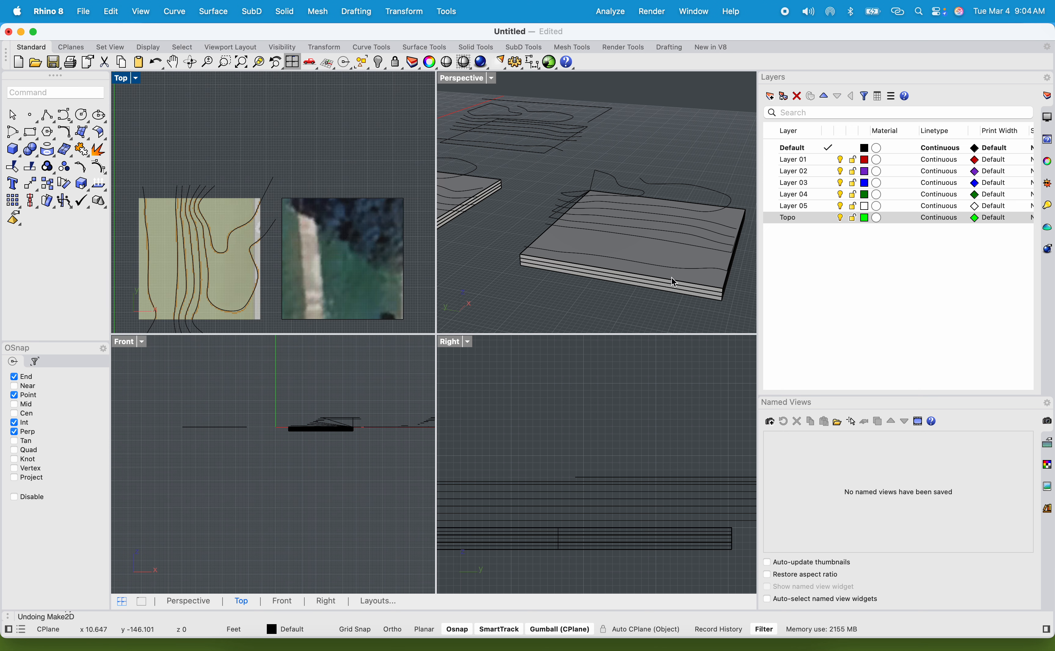
# Step: Try a Make2D drawing of the trimmed slab stack from the Perspective view, maintaining source layers and grouping the output, and undo it
pyautogui.moveTo(739, 309); pyautogui.dragTo(543, 168)
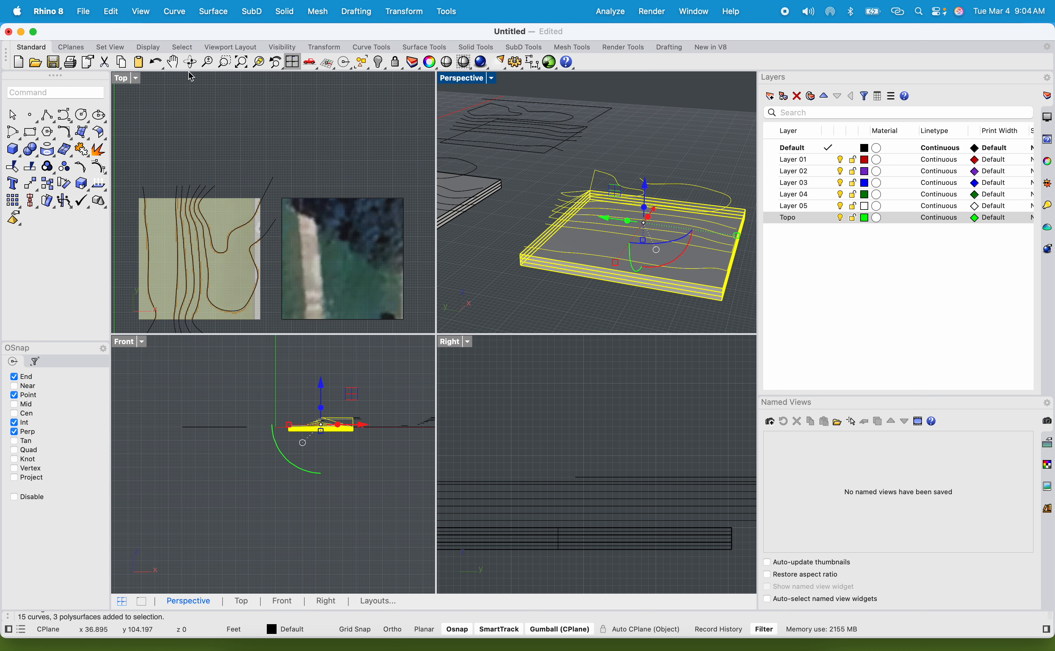
pyautogui.click(129, 80)
pyautogui.press('Return')
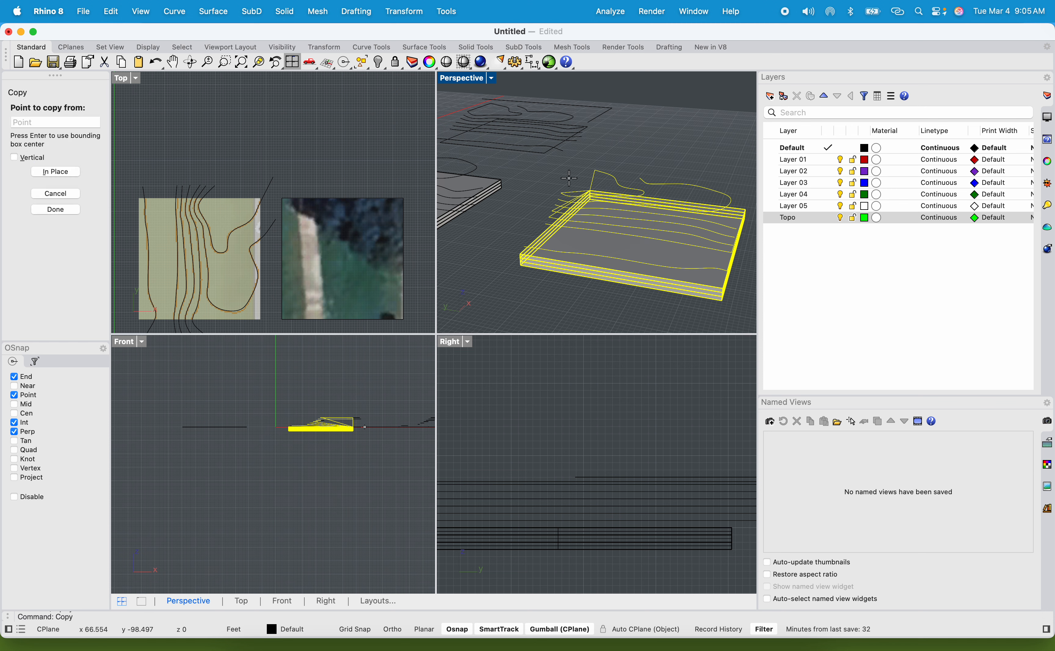
pyautogui.press('Escape')
pyautogui.write('make')
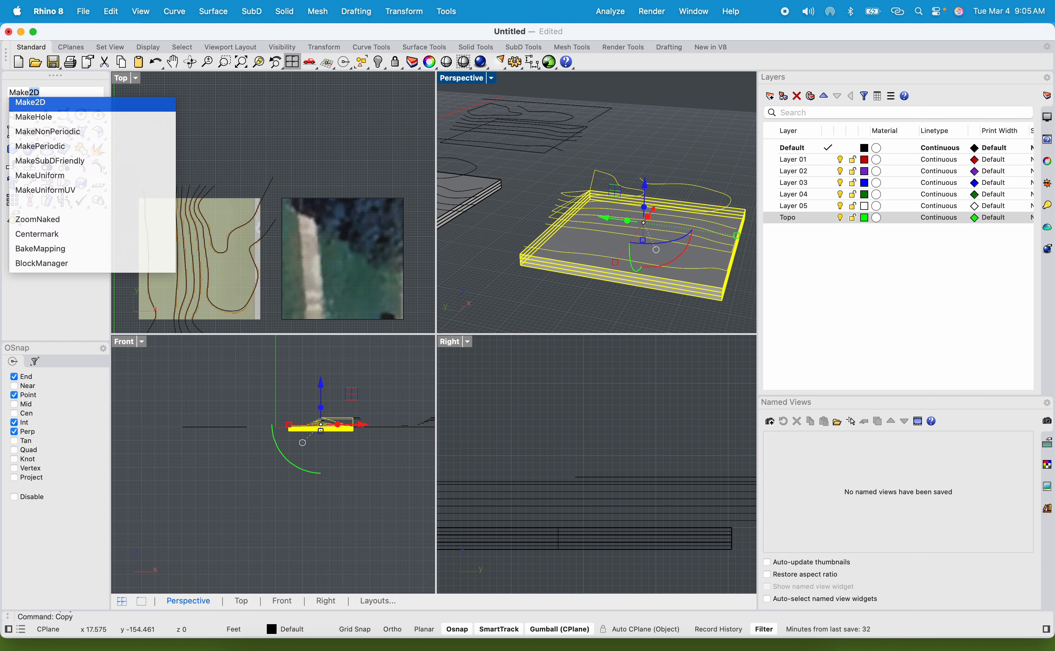
pyautogui.press('Return')
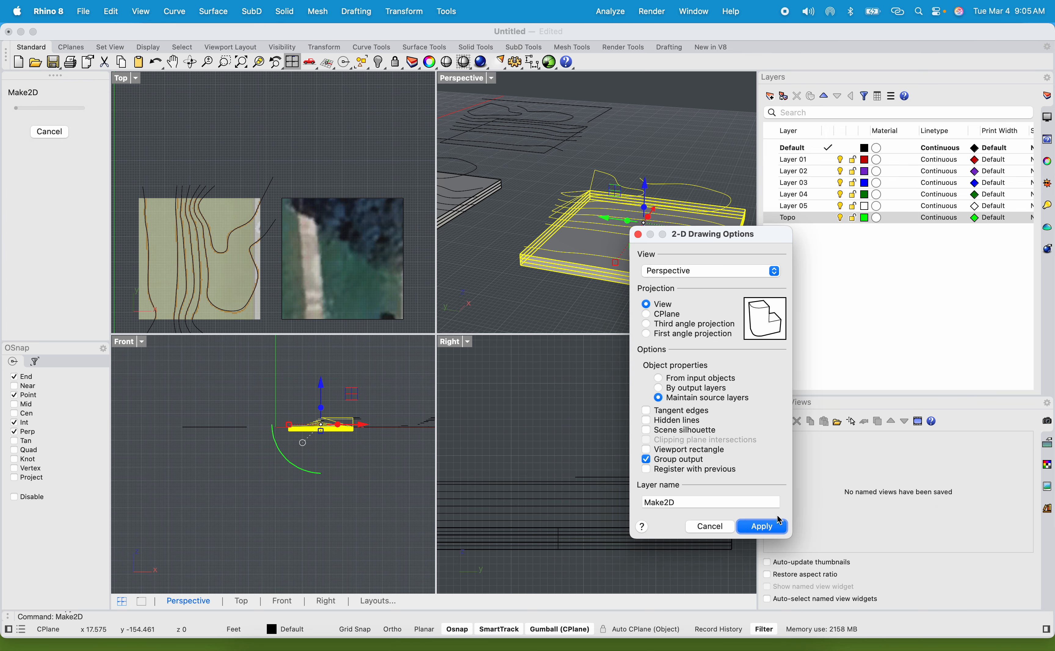
pyautogui.click(762, 531)
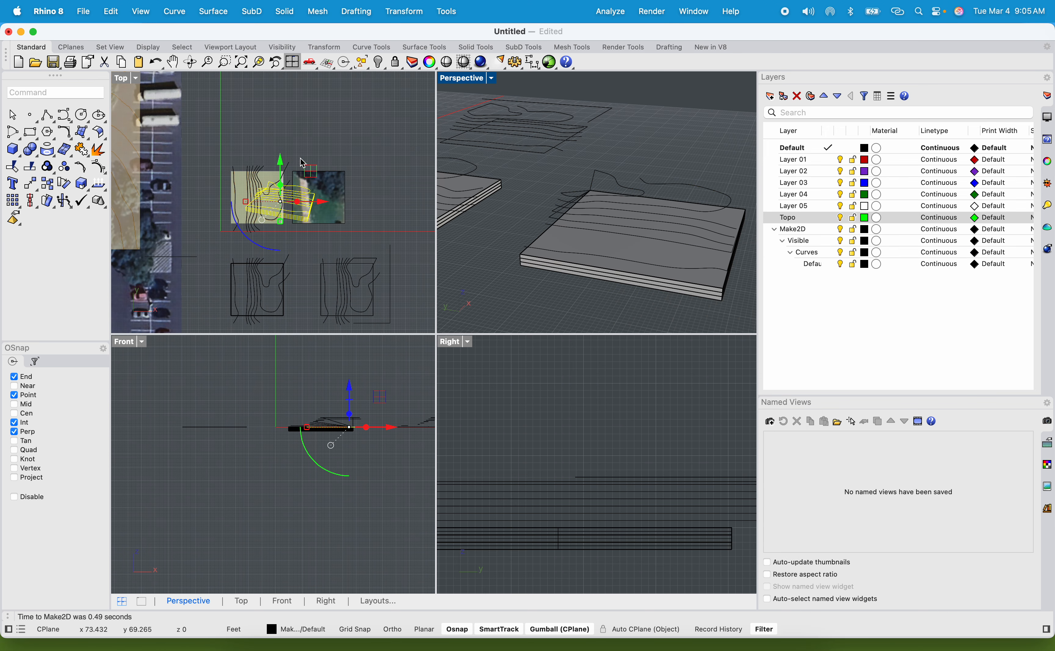
pyautogui.press('super+z')
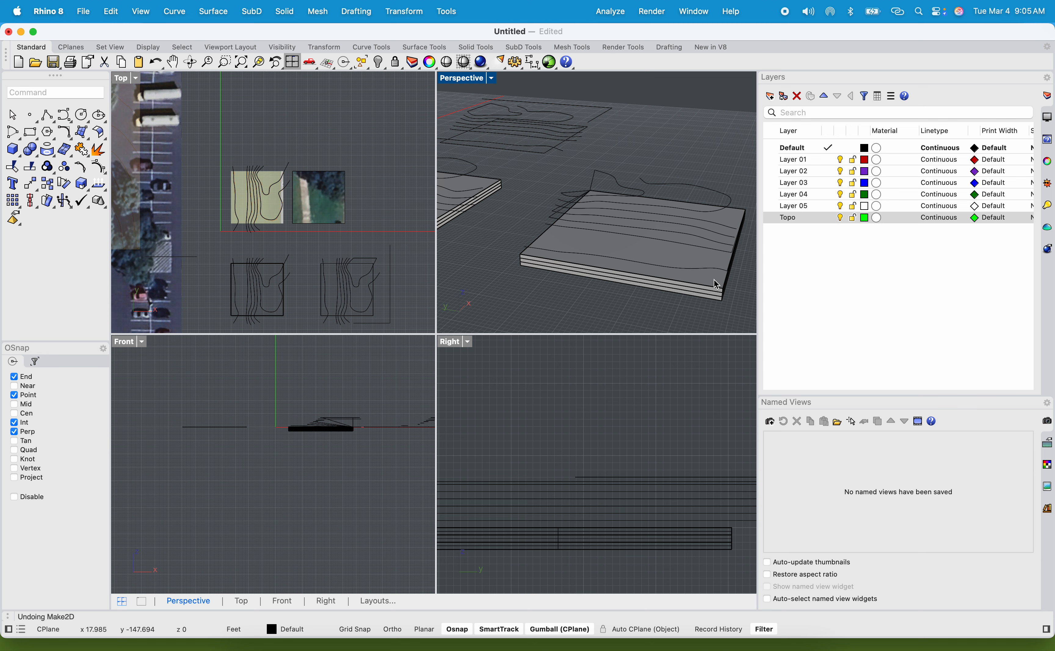
# Step: Create a Make2D drawing of the trimmed slab stack from the Top view with source layers maintained and output grouped
pyautogui.moveTo(571, 159); pyautogui.dragTo(567, 166)
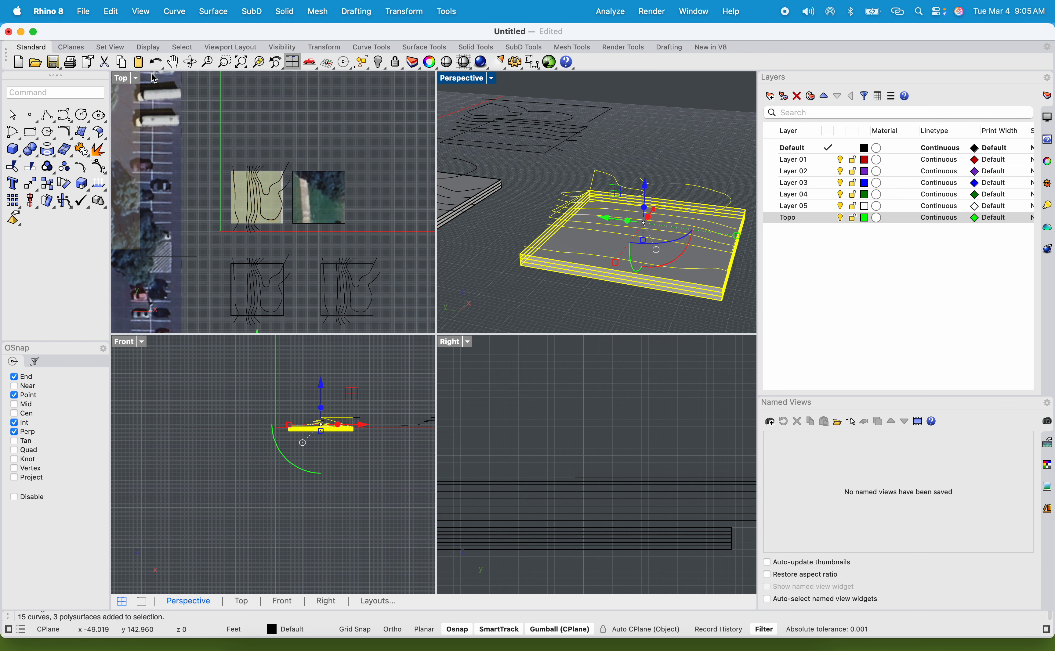
pyautogui.click(130, 83)
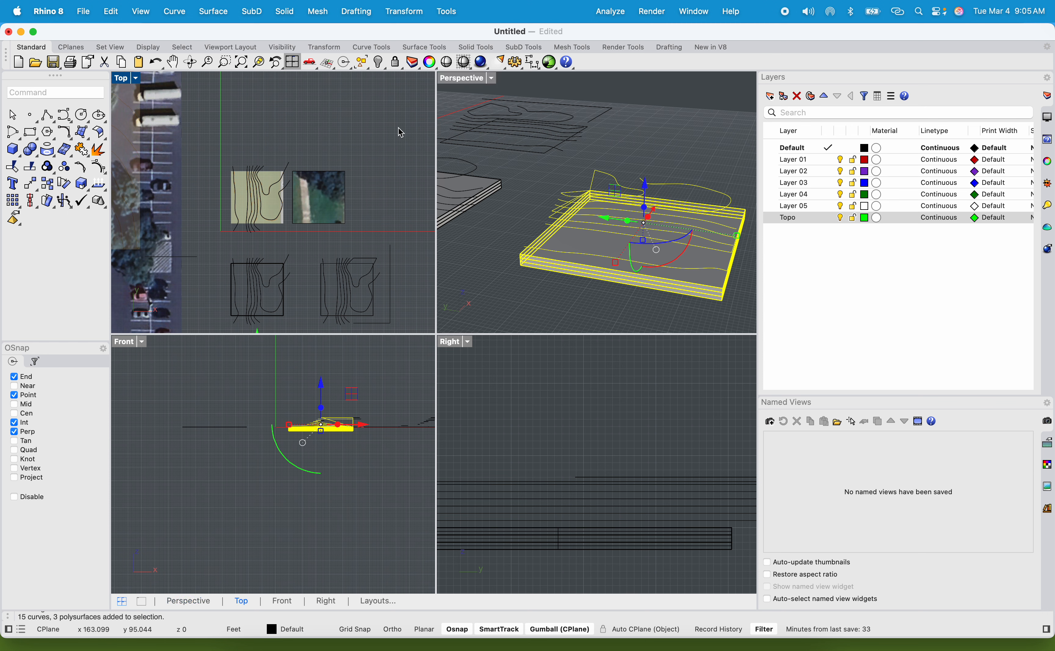
pyautogui.press('Return')
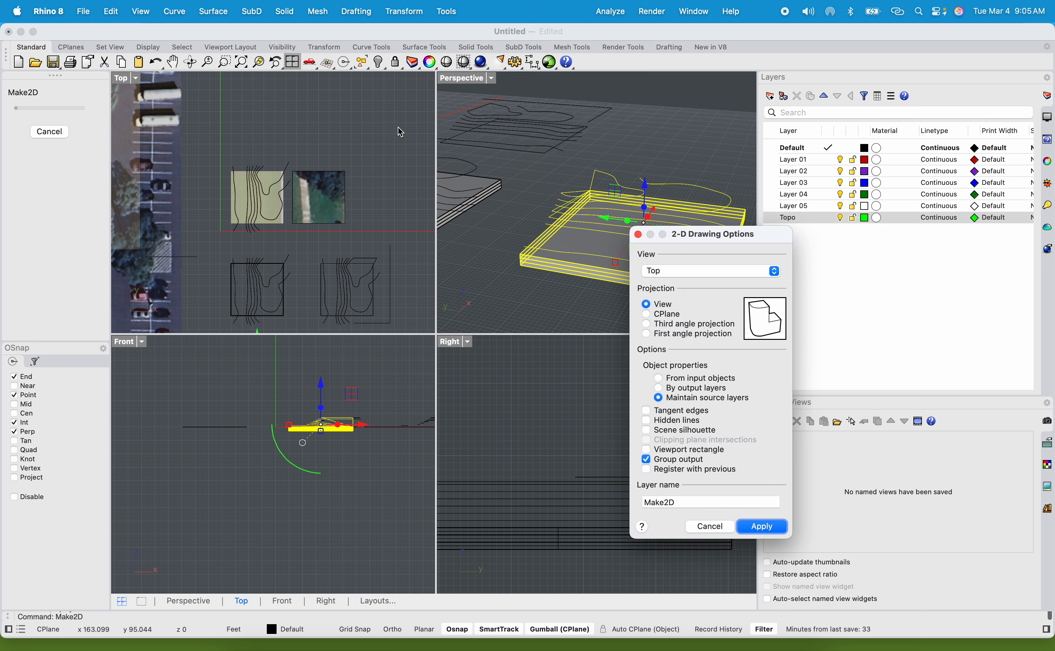
pyautogui.click(762, 527)
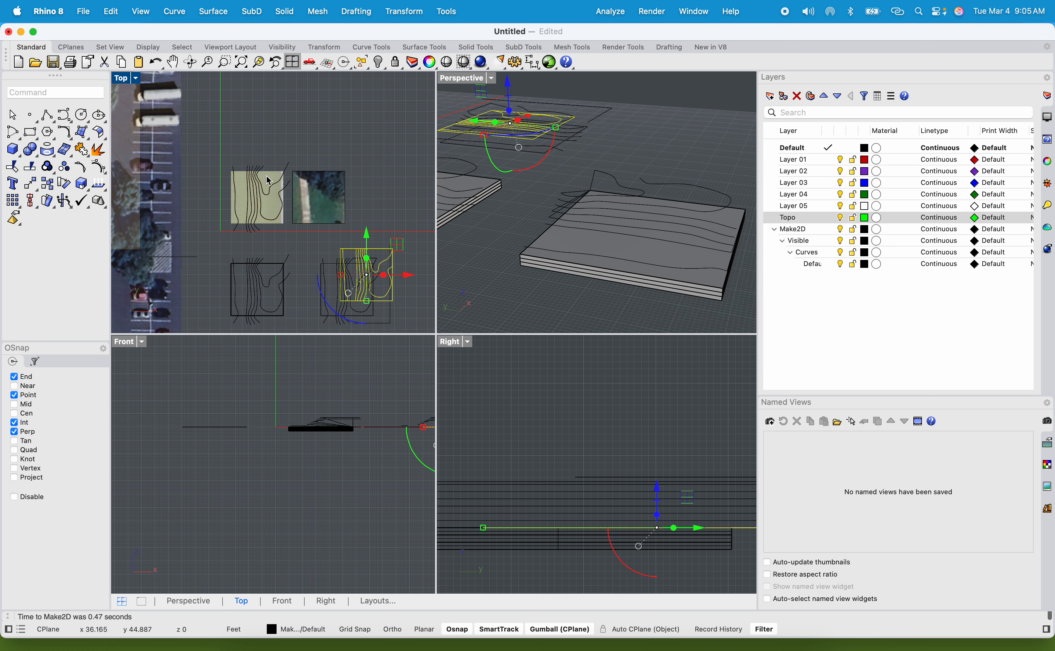
# Step: Move the flat Make2D drawing clear of the other linework, to the east of the trimmed slab stack in the Top view
pyautogui.scroll(5, 334, 169)
pyautogui.moveTo(345, 225); pyautogui.dragTo(370, 302)
pyautogui.scroll(-3, 360, 259)
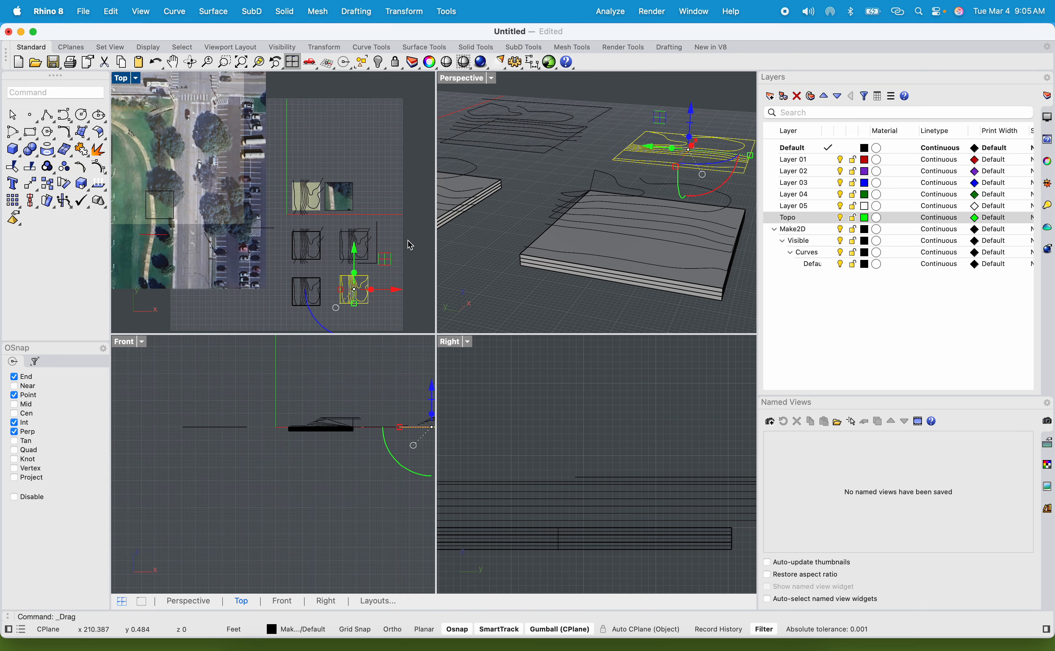
pyautogui.click(411, 300)
pyautogui.scroll(3, 348, 308)
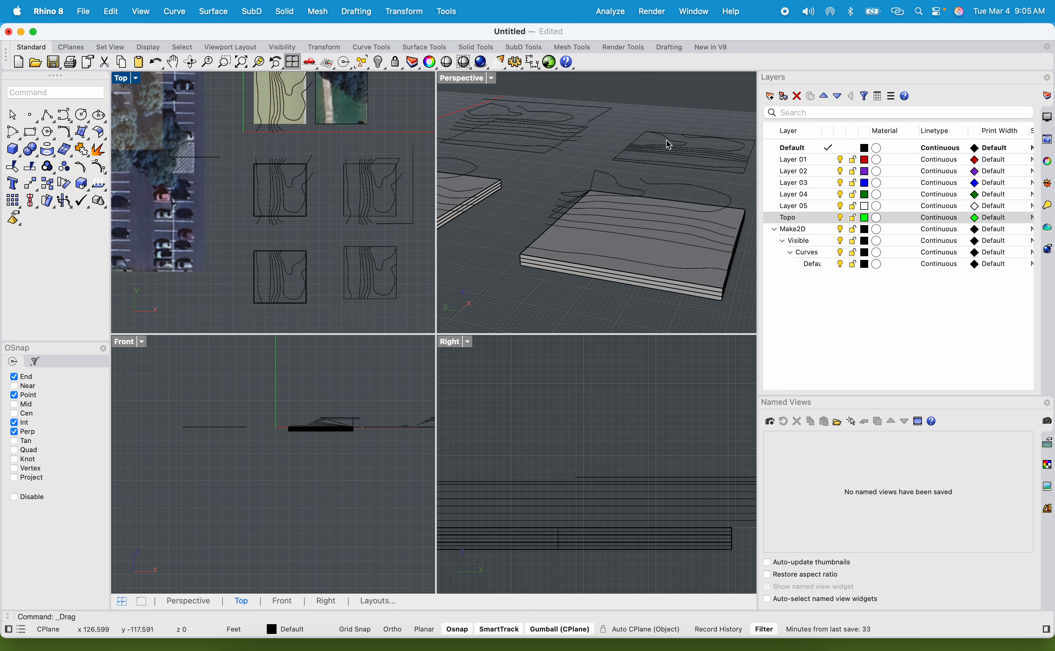
# Step: Examine the individual contour curves of the flat Make2D drawing in the maximized Perspective view
pyautogui.doubleClick(466, 83)
pyautogui.moveTo(470, 108); pyautogui.dragTo(536, 286, button='right')
pyautogui.scroll(5, 563, 271)
pyautogui.keyDown('shift'); pyautogui.moveTo(612, 257); pyautogui.dragTo(519, 305, button='right'); pyautogui.keyUp('shift')
pyautogui.keyDown('shift'); pyautogui.click(298, 172); pyautogui.keyUp('shift')
pyautogui.moveTo(301, 178); pyautogui.dragTo(569, 291, button='right')
pyautogui.click(522, 333)
pyautogui.click(472, 305)
pyautogui.click(513, 275)
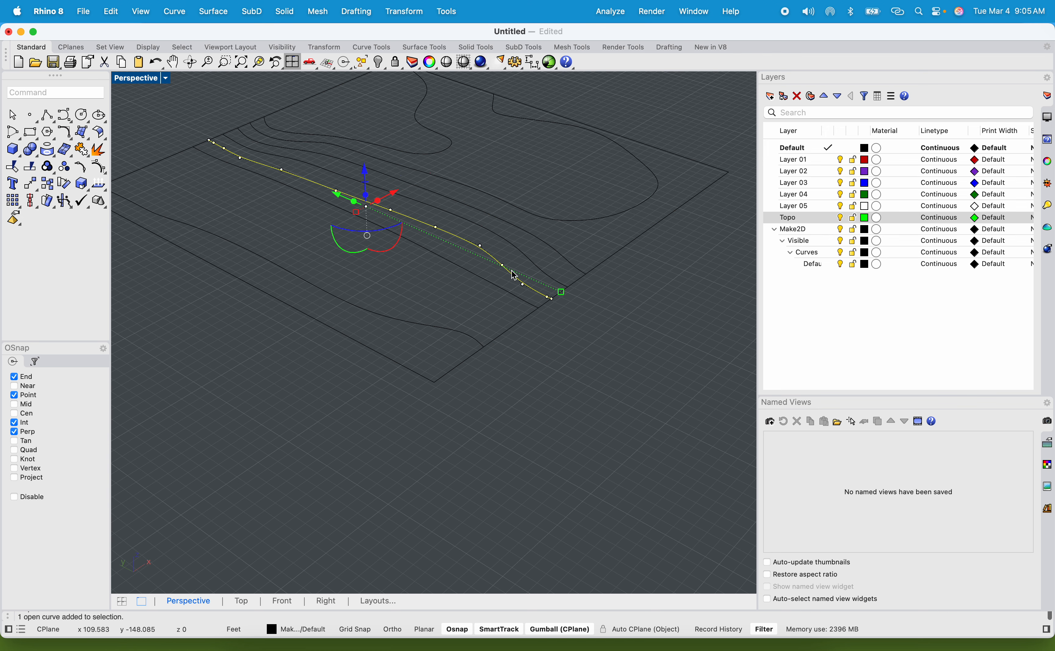
# Step: Undo the move of the Make2D drawing and the Make2D drawing itself
pyautogui.scroll(-5, 500, 291)
pyautogui.press('super+z')
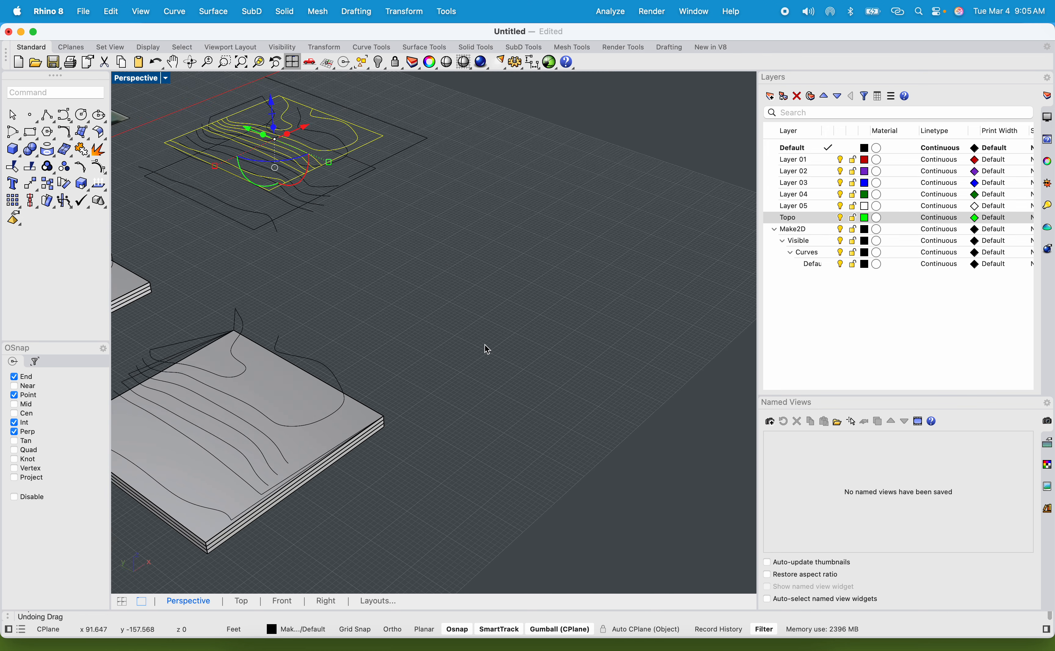
pyautogui.scroll(-2, 483, 344)
pyautogui.scroll(-5, 483, 343)
pyautogui.scroll(8, 476, 283)
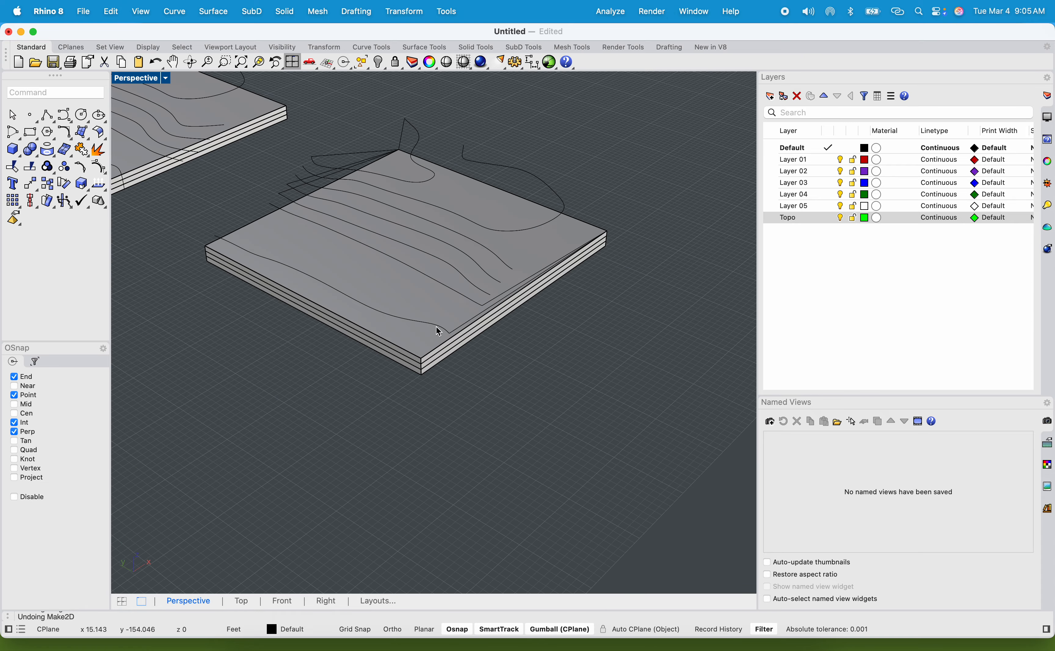
# Step: Move the two east corner points of the lowest contour's boundary polyline straight up 1 ft above the slab
pyautogui.keyDown('shift'); pyautogui.moveTo(436, 330); pyautogui.dragTo(468, 396, button='right'); pyautogui.keyUp('shift')
pyautogui.scroll(8, 434, 353)
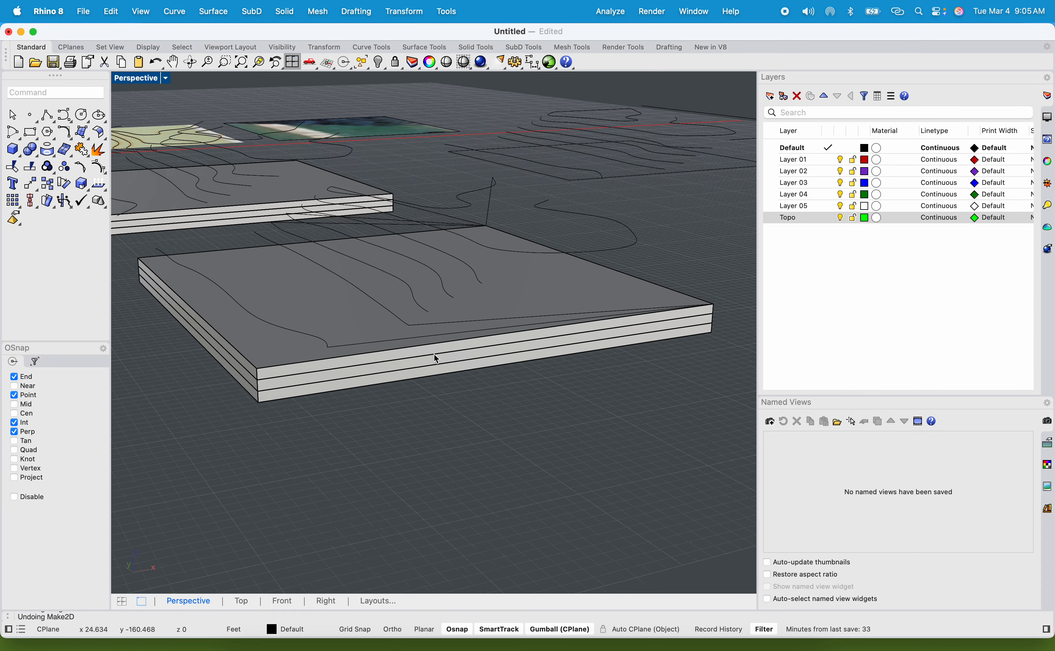
pyautogui.click(383, 340)
pyautogui.moveTo(383, 340); pyautogui.dragTo(314, 380, button='right')
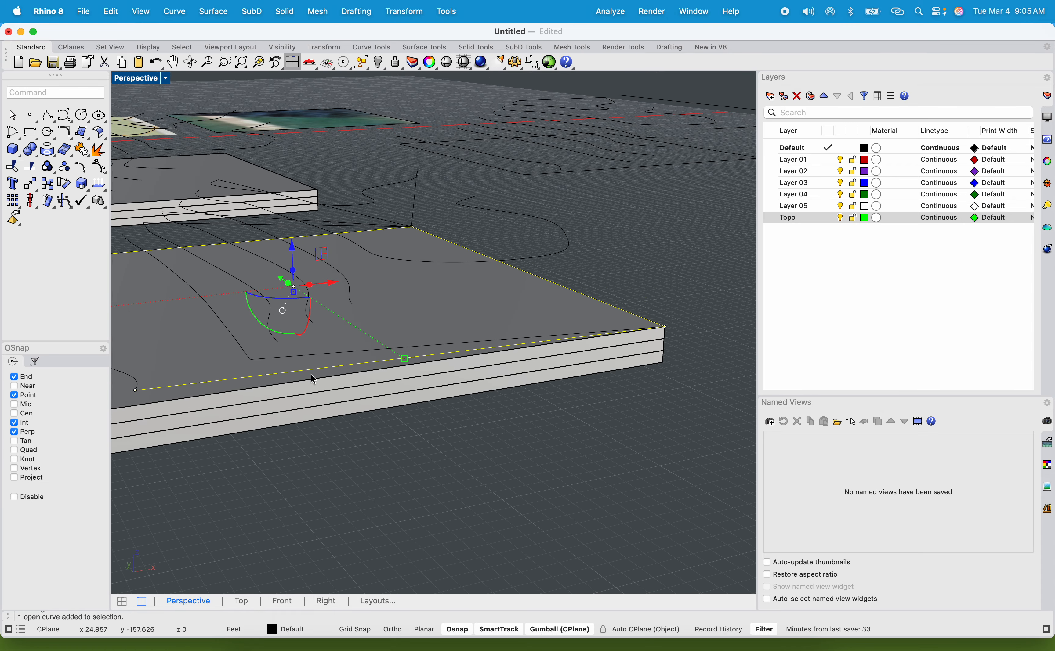
pyautogui.click(666, 330)
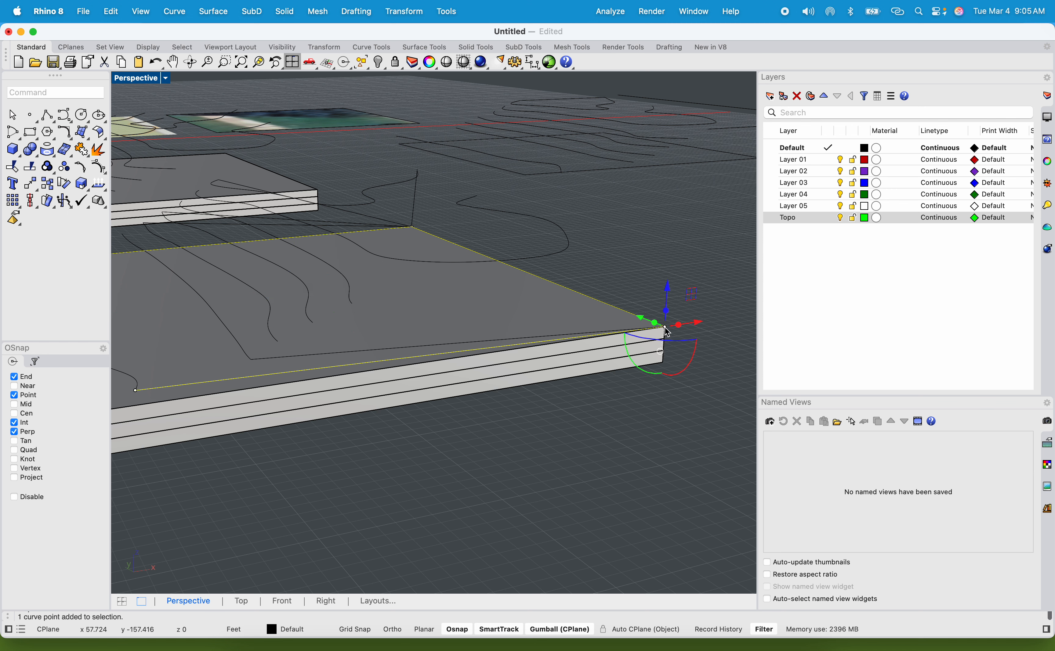
pyautogui.keyDown('shift'); pyautogui.click(412, 227); pyautogui.keyUp('shift')
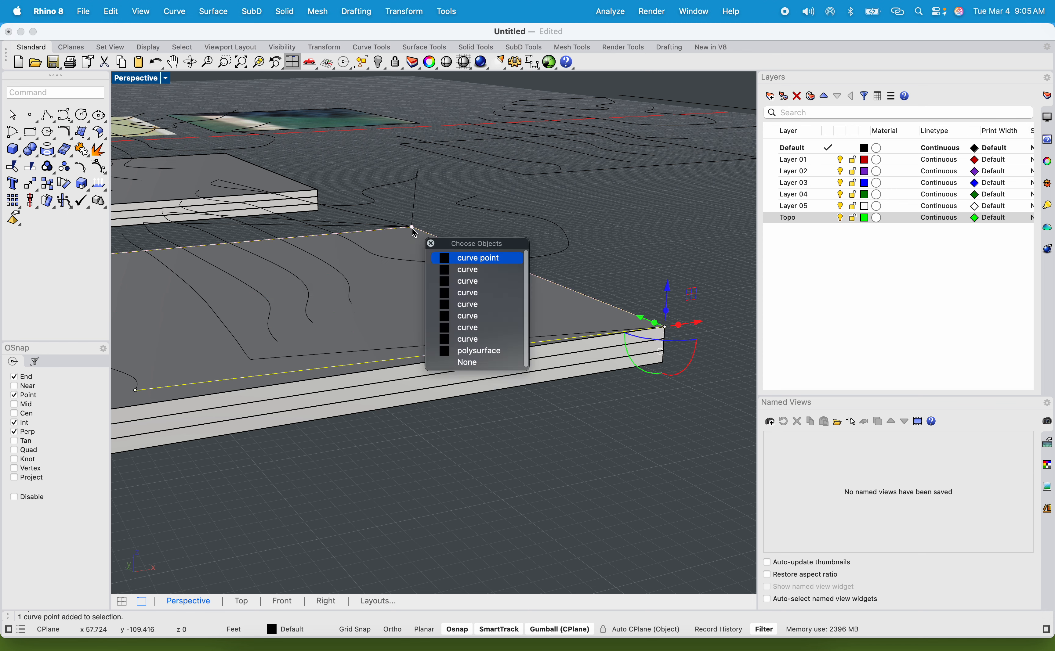
pyautogui.click(477, 257)
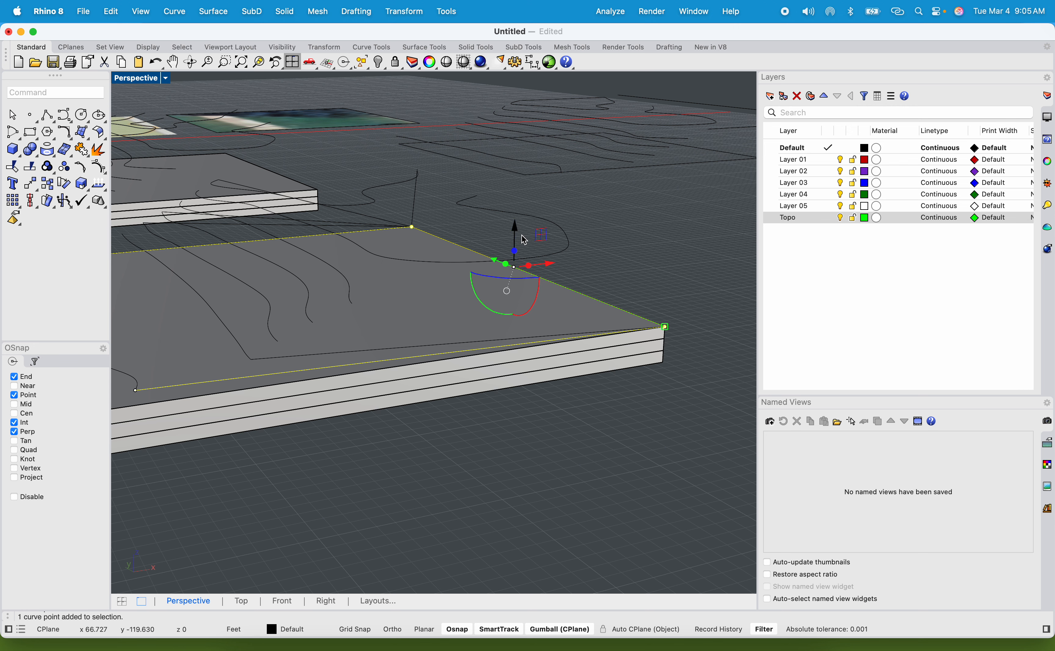
pyautogui.doubleClick(145, 79)
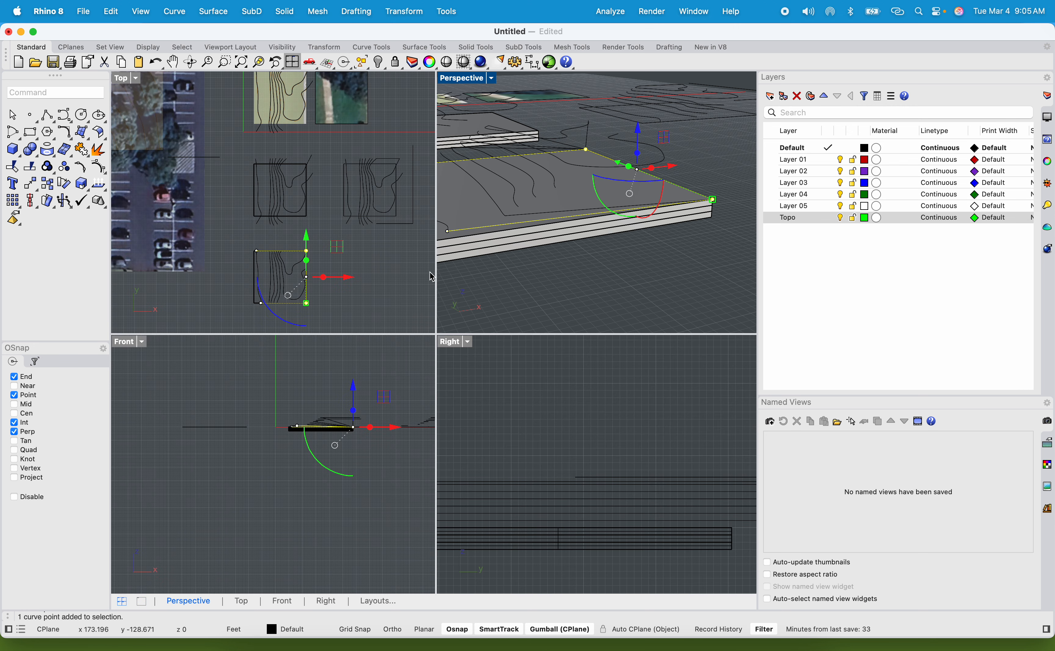
pyautogui.scroll(-4, 599, 455)
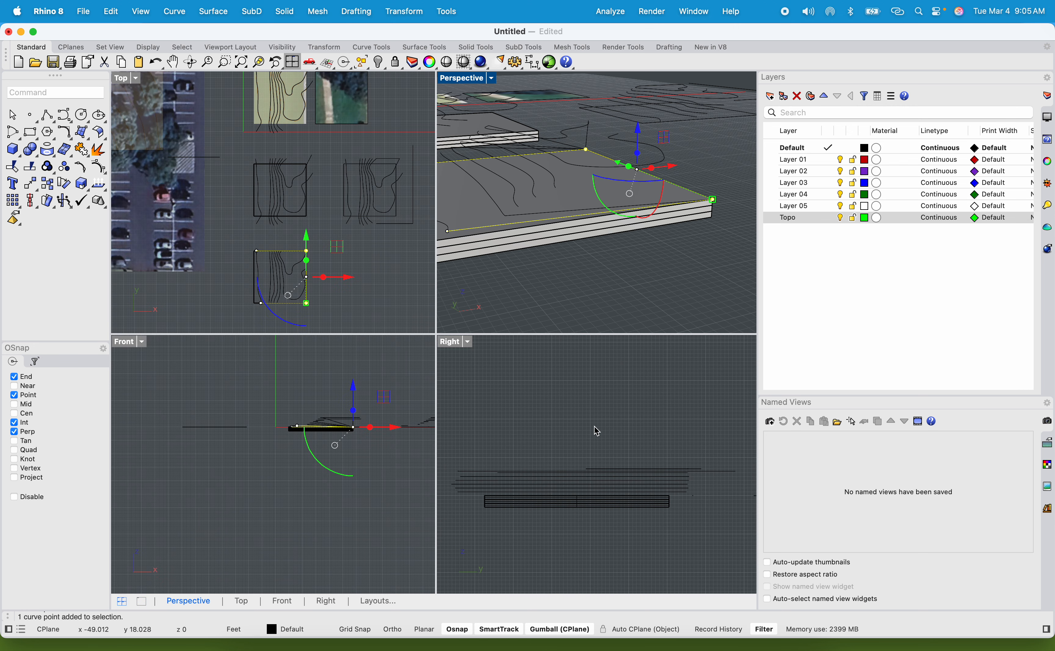
pyautogui.write('mov')
pyautogui.press('Return')
pyautogui.click(594, 427)
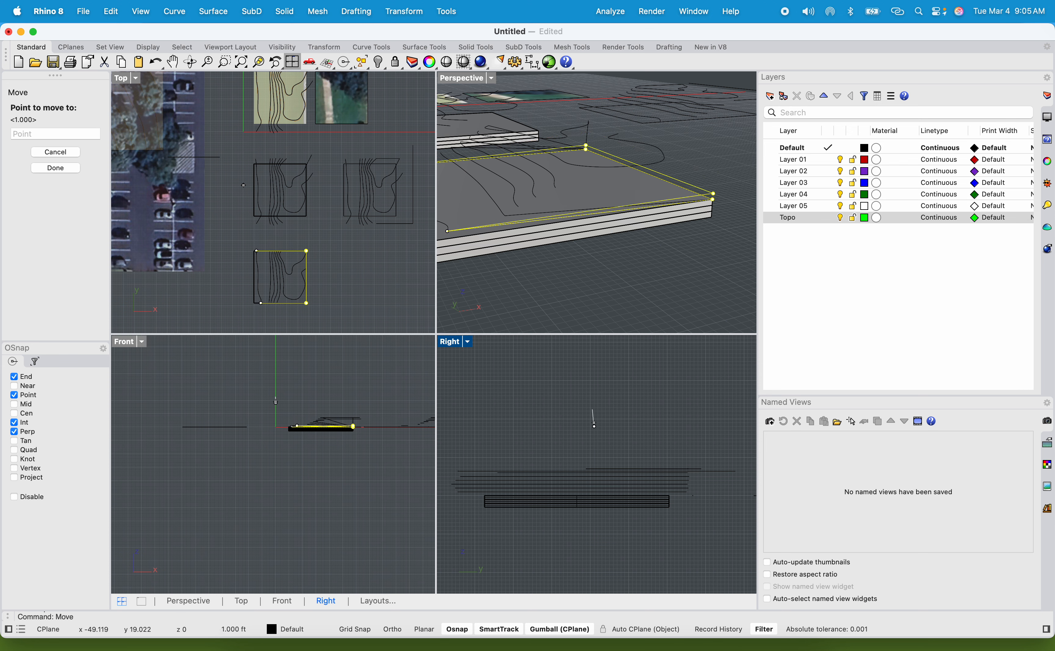
pyautogui.press('shift')
pyautogui.keyDown('shift'); pyautogui.click(615, 389); pyautogui.keyUp('shift')
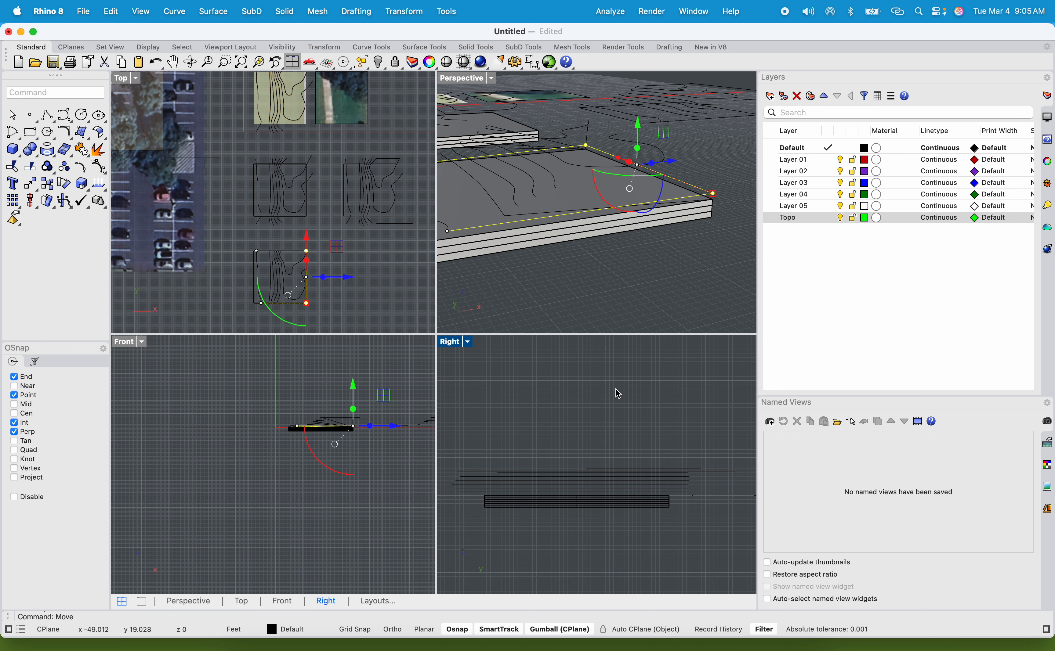
# Step: Join the lowest contour line and its raised boundary polyline into one curve
pyautogui.click(665, 267)
pyautogui.keyDown('shift'); pyautogui.moveTo(641, 294); pyautogui.dragTo(521, 255, button='right'); pyautogui.keyUp('shift')
pyautogui.click(525, 199)
pyautogui.press('F10')
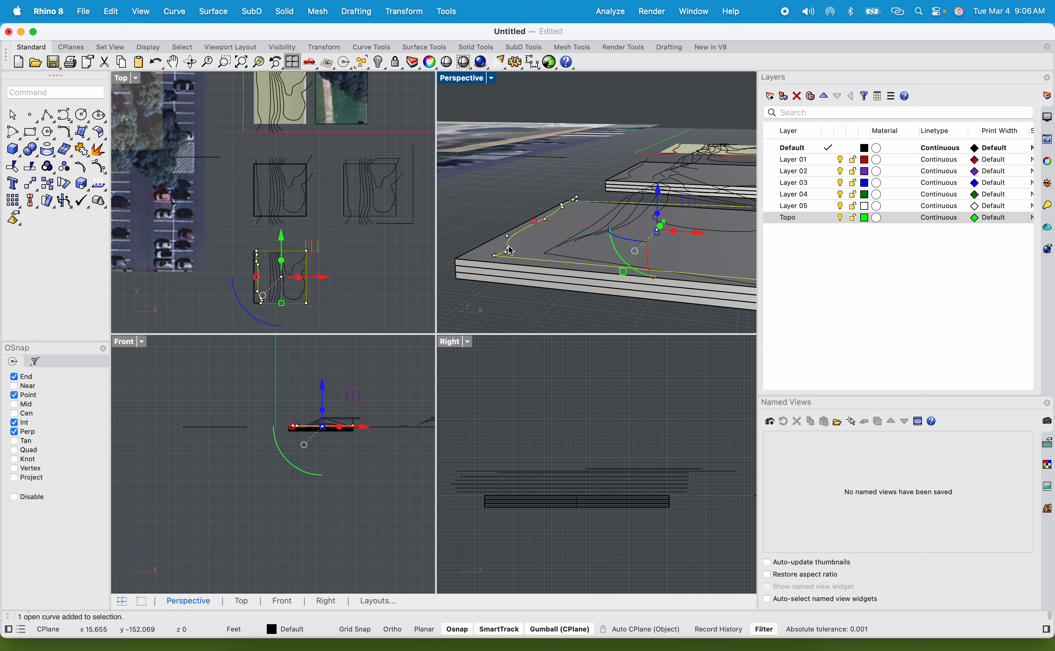
pyautogui.press('Return')
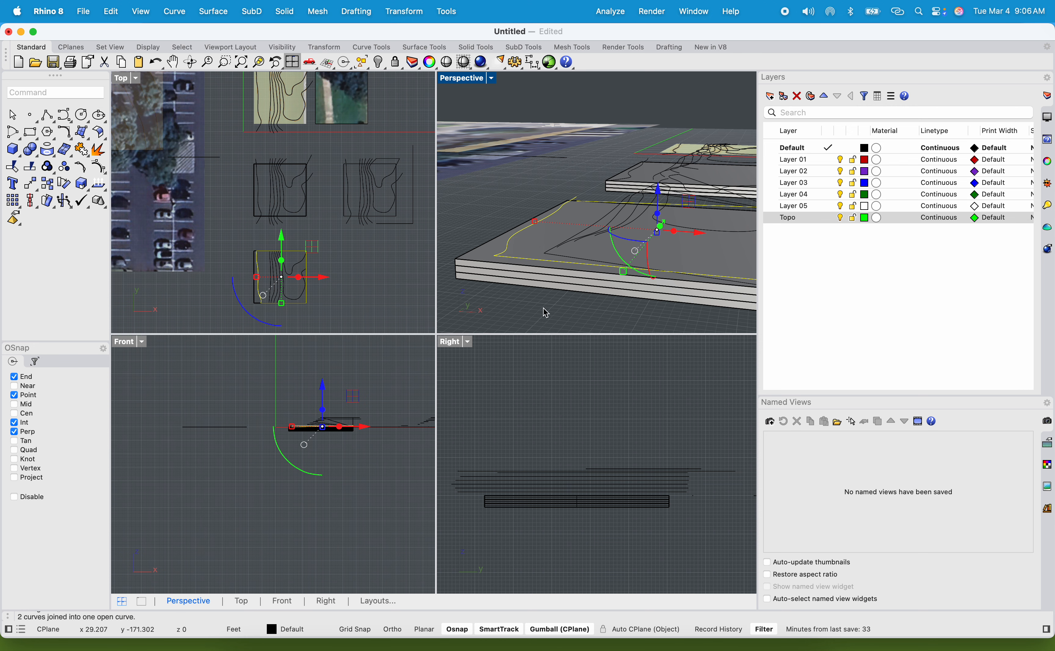
pyautogui.write('ExtrudeSrf')
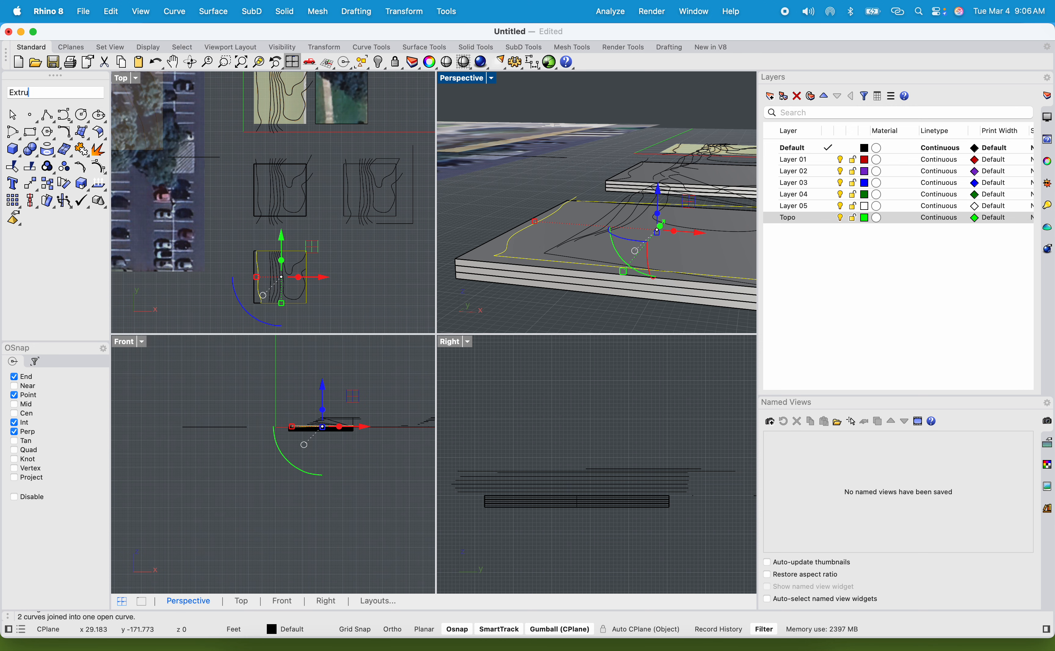
pyautogui.press('Return')
pyautogui.scroll(-3, 516, 265)
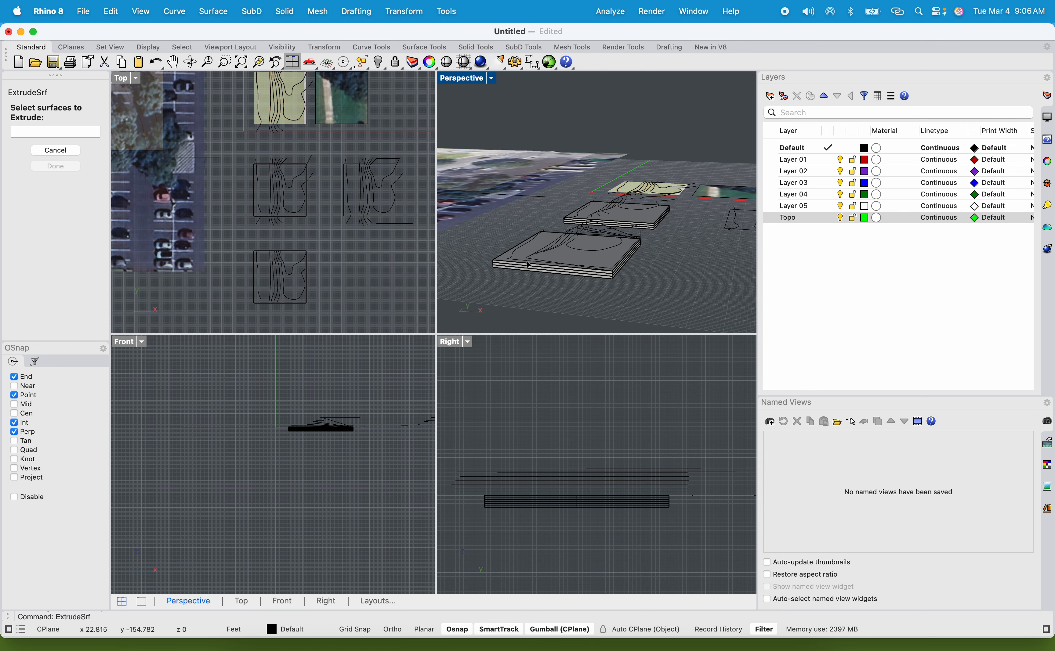
pyautogui.press('Escape')
# Step: Close the joined lowest contour outline by moving its loose end point at the slab corner up onto the contour's end point
pyautogui.scroll(3, 516, 256)
pyautogui.click(507, 258)
pyautogui.scroll(3, 479, 249)
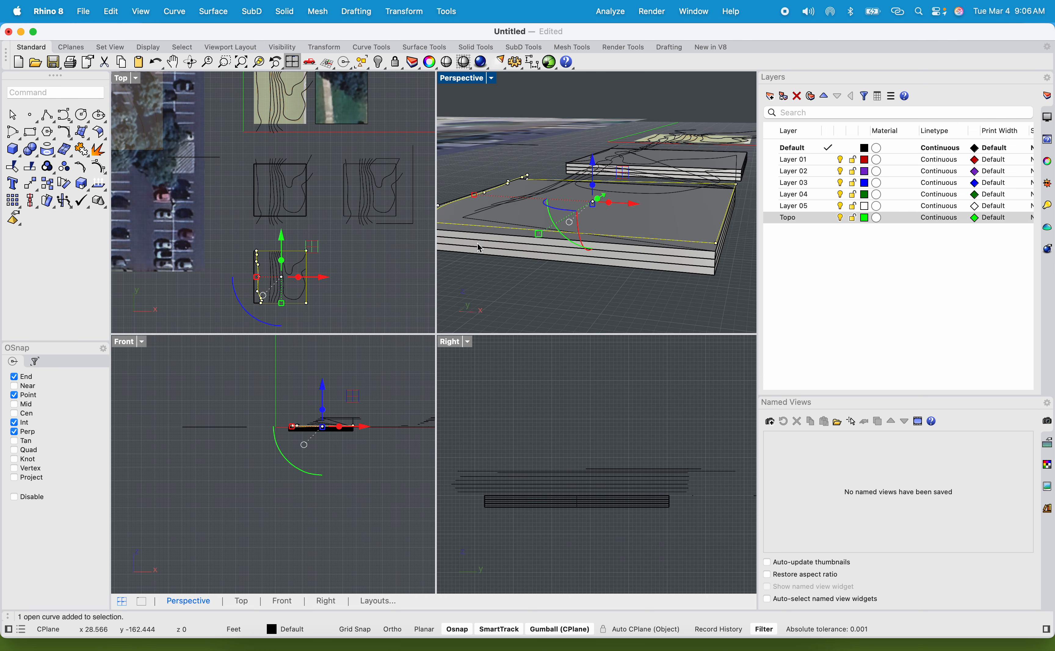
pyautogui.moveTo(479, 248); pyautogui.dragTo(532, 357, button='right')
pyautogui.doubleClick(454, 84)
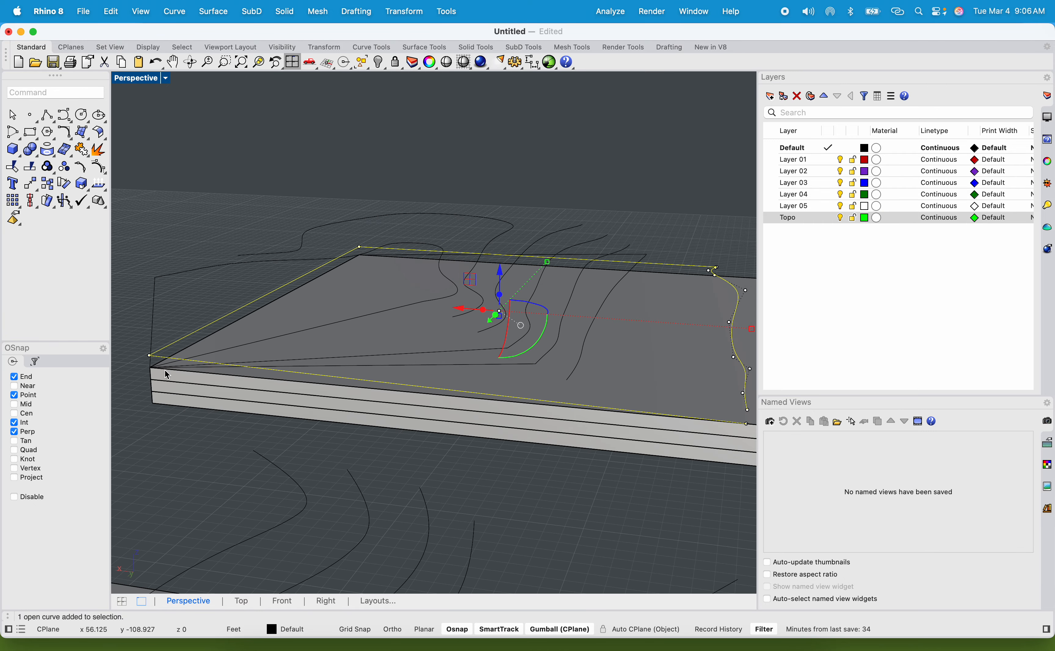
pyautogui.moveTo(172, 367); pyautogui.dragTo(372, 323, button='right')
pyautogui.scroll(5, 346, 313)
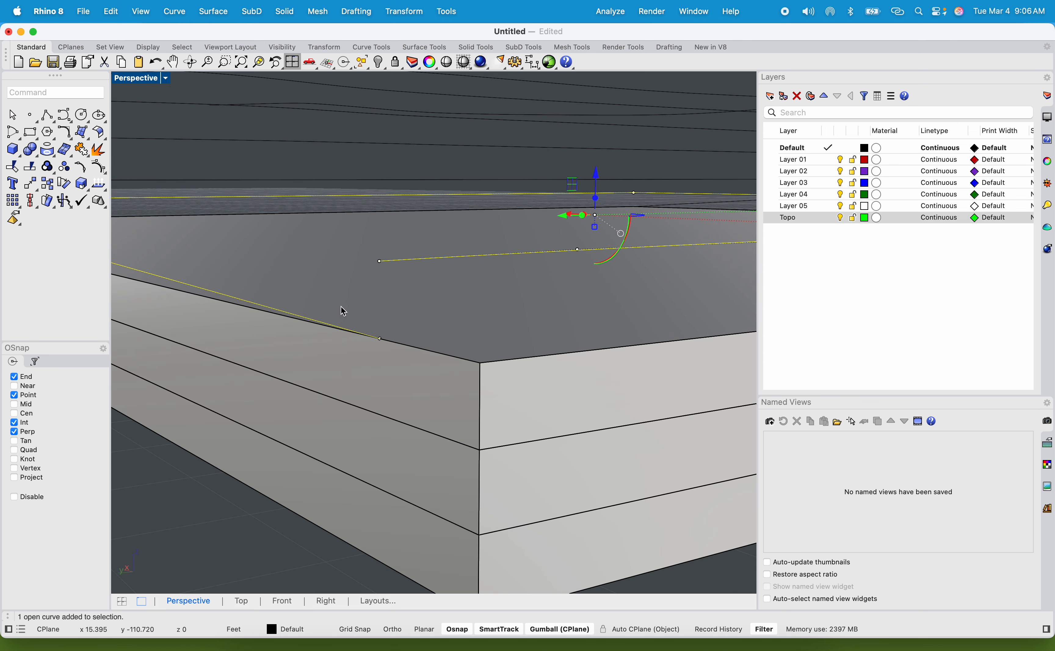
pyautogui.click(379, 339)
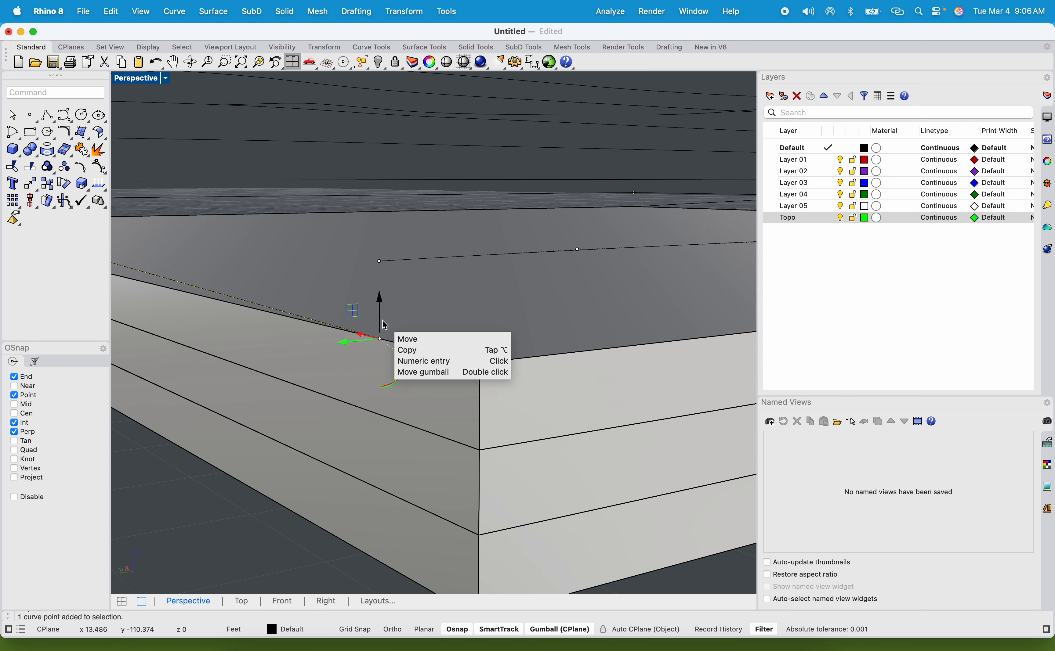
pyautogui.press('Return')
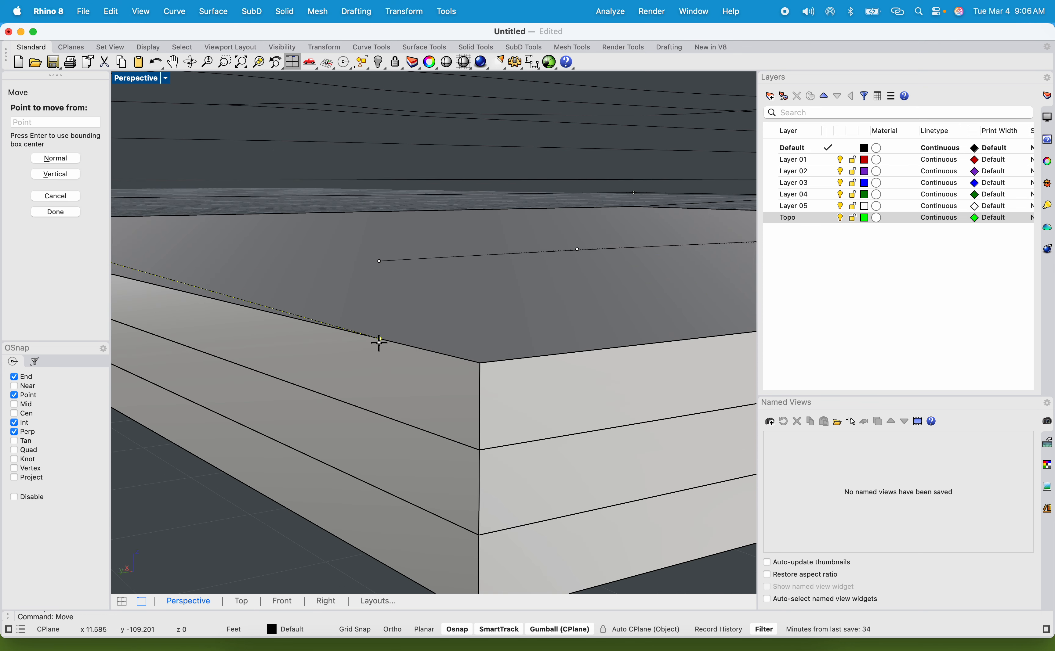
pyautogui.click(380, 339)
pyautogui.click(380, 265)
pyautogui.scroll(-10, 380, 260)
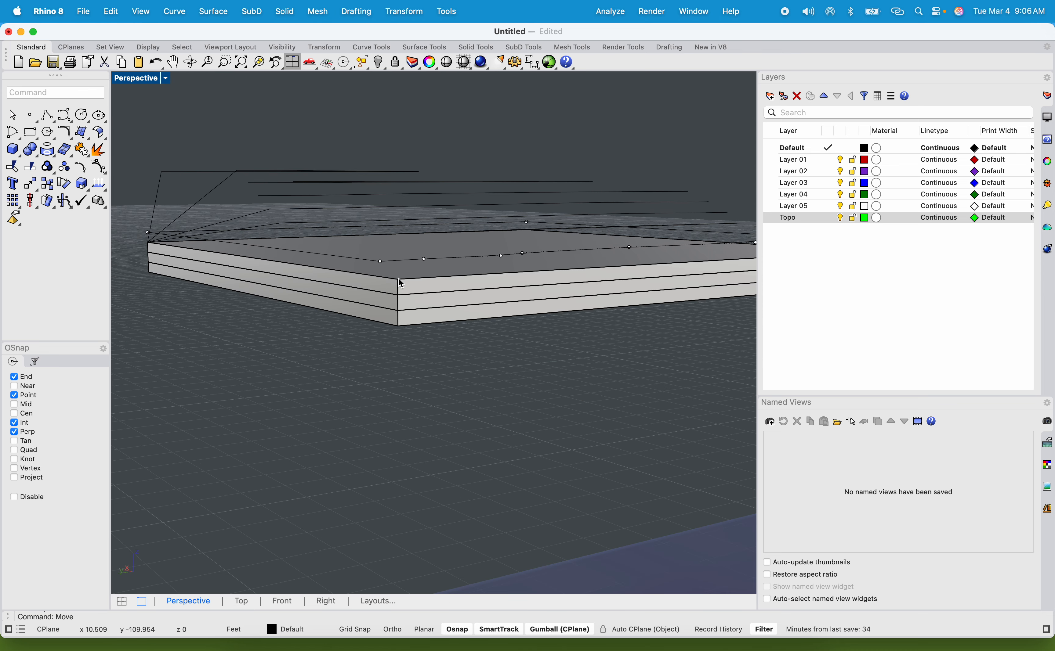
pyautogui.click(353, 299)
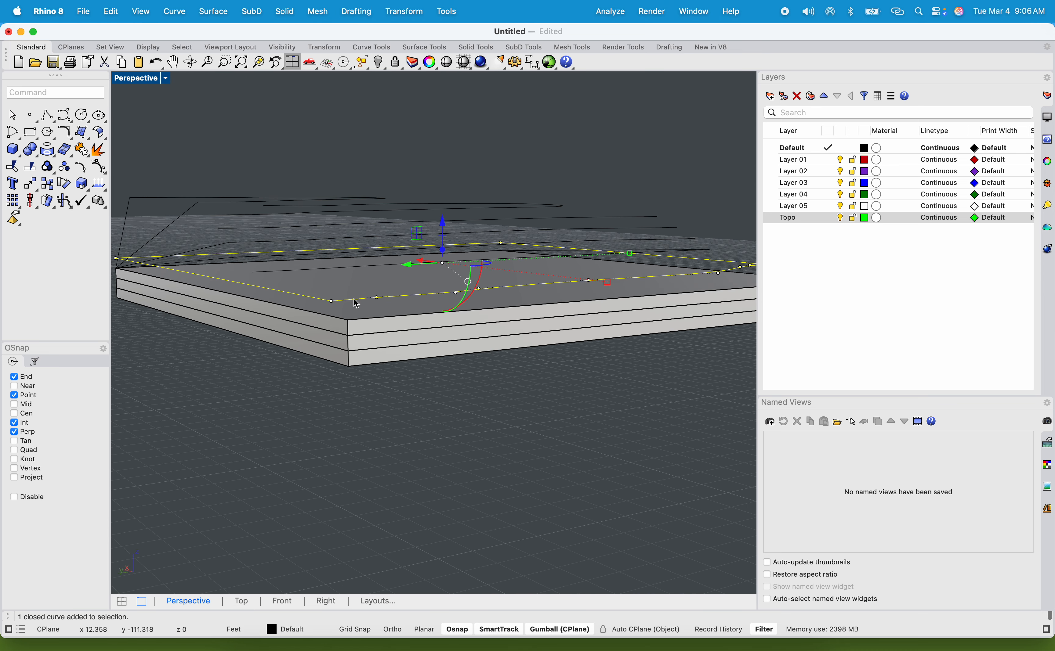
pyautogui.write('Extrude')
pyautogui.press('Return')
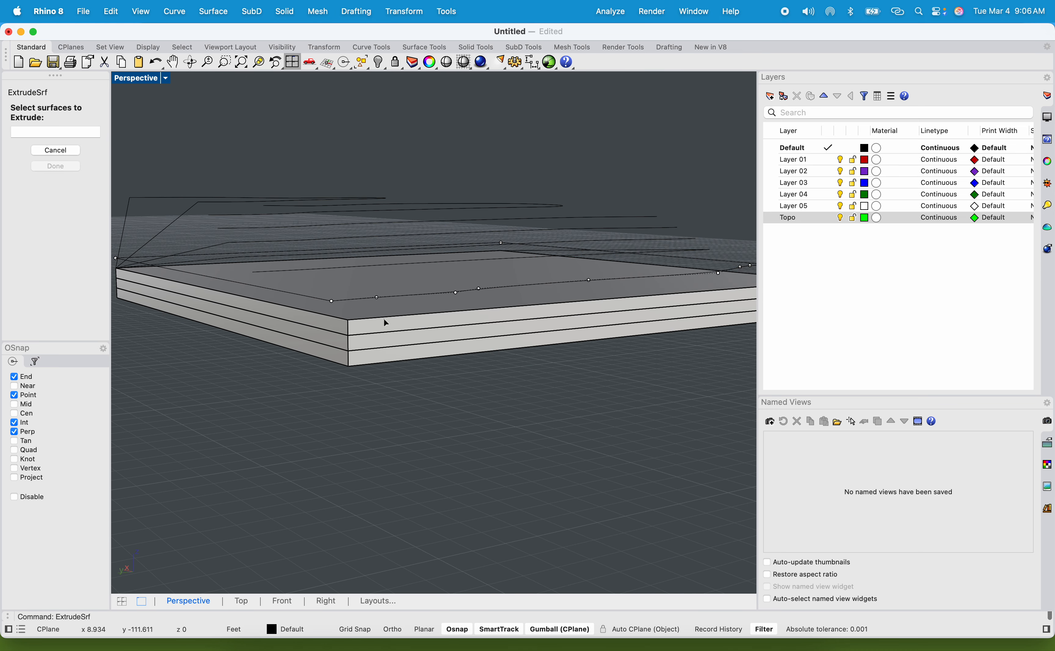
pyautogui.press('Escape')
pyautogui.click(362, 299)
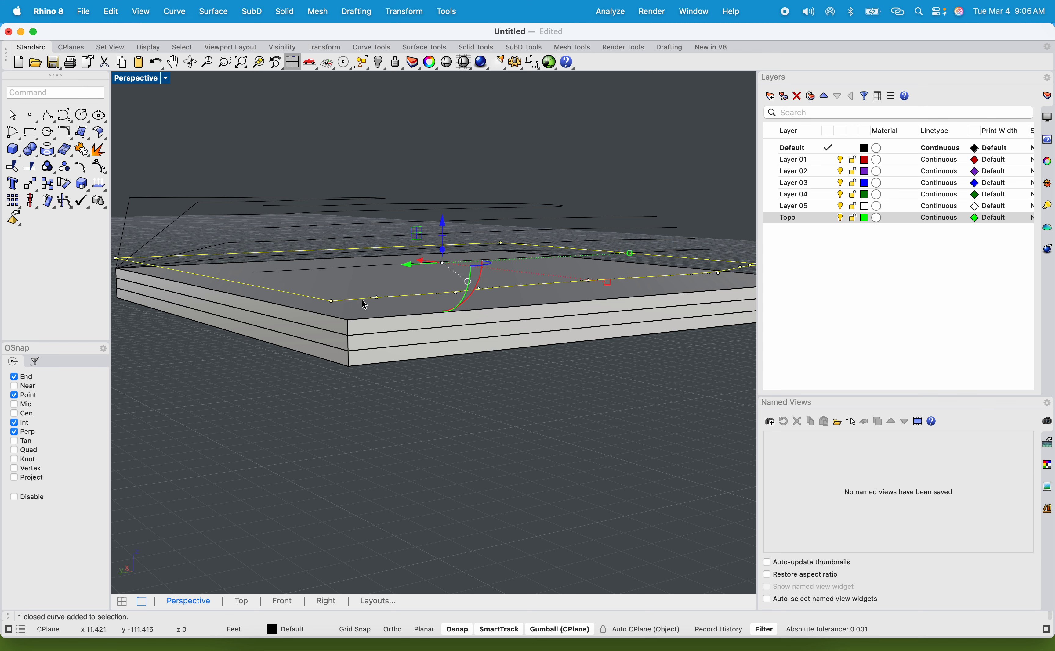
pyautogui.write('join')
pyautogui.press('Return')
pyautogui.press('Escape')
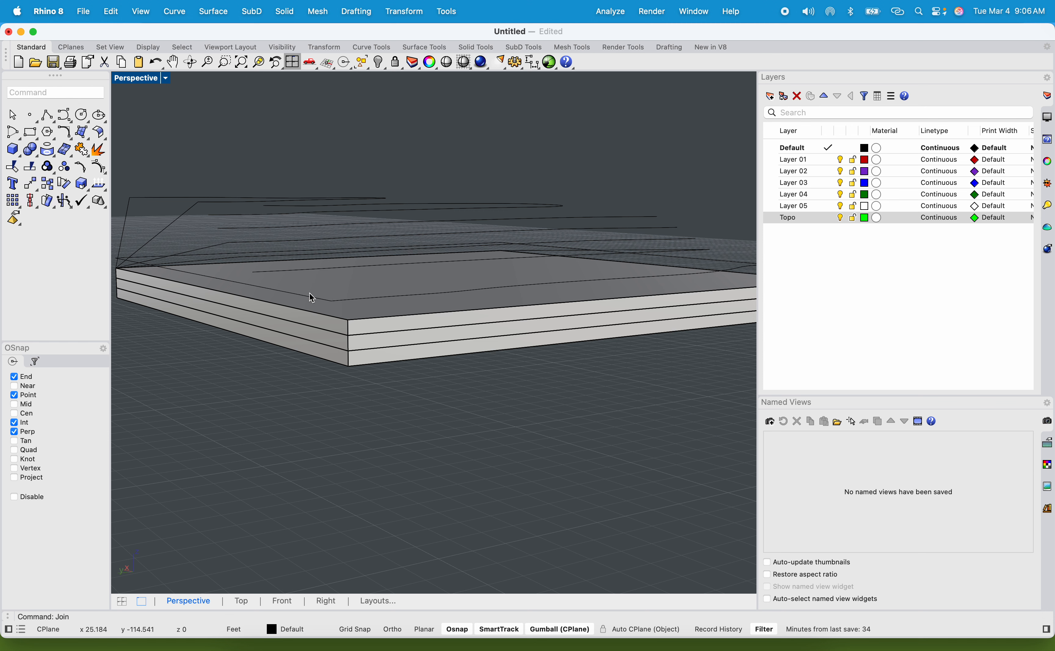
pyautogui.click(303, 296)
pyautogui.write('ExtrudeSrf')
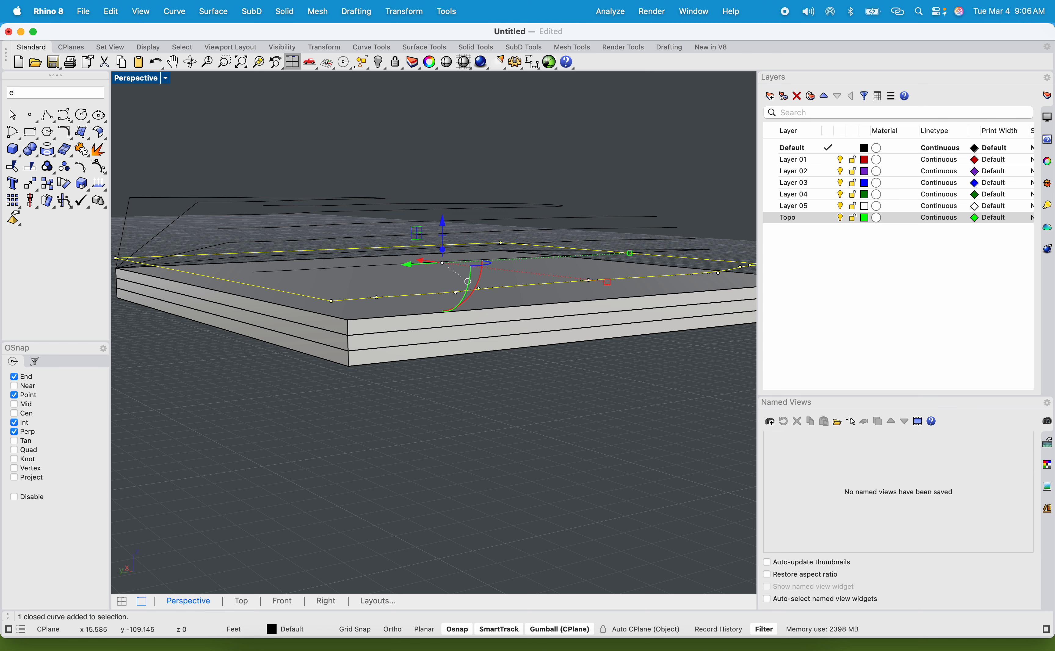
pyautogui.press('Return')
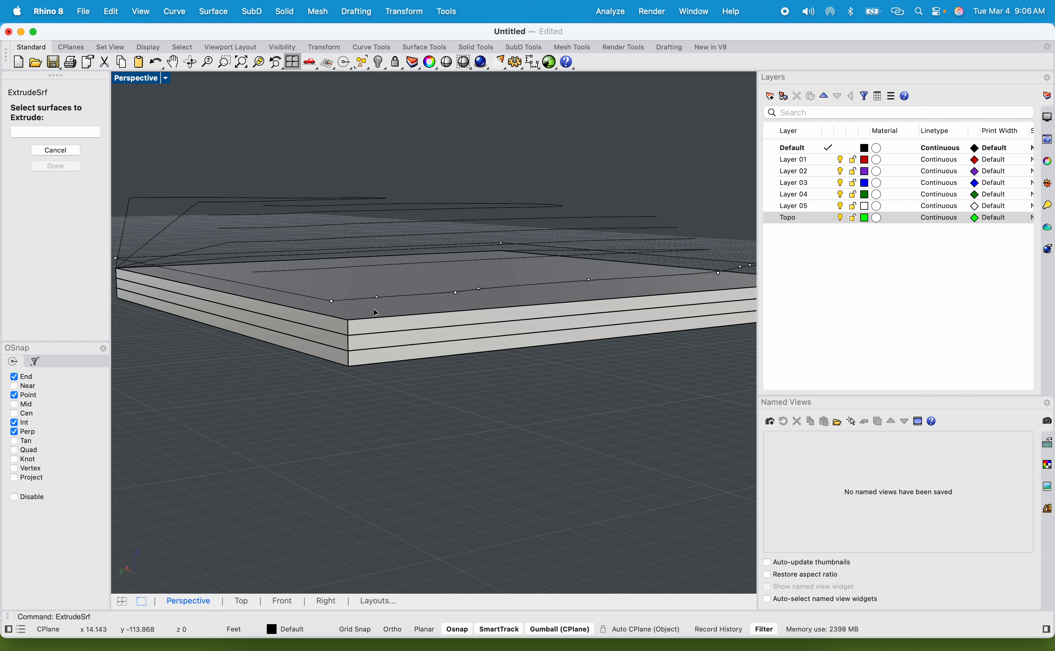
pyautogui.click(284, 296)
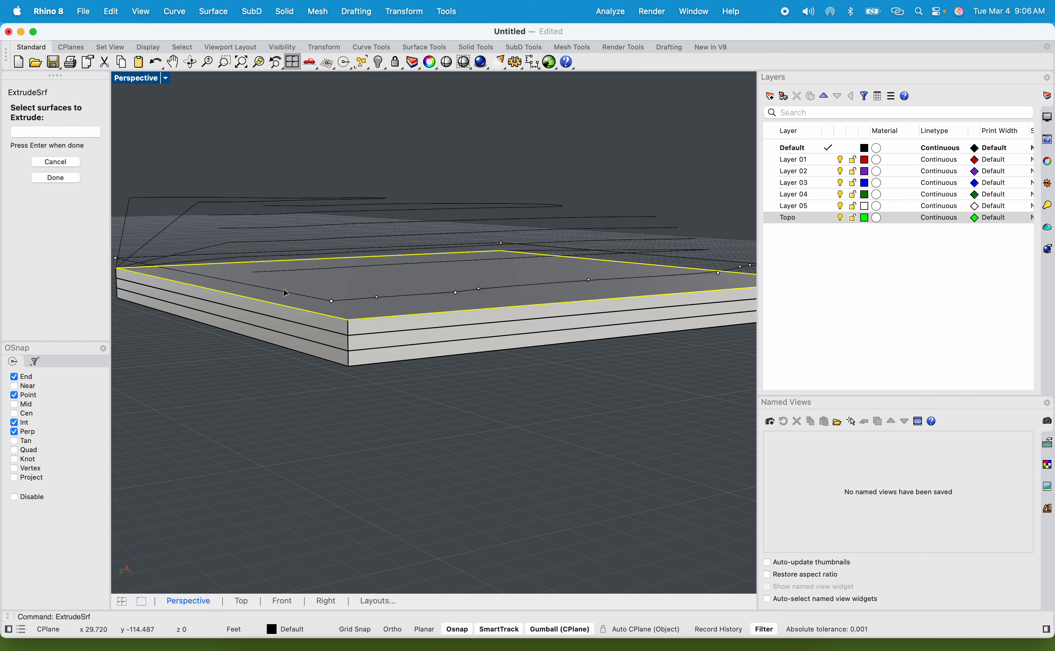
pyautogui.press('Escape')
pyautogui.click(285, 290)
pyautogui.keyDown('shift'); pyautogui.moveTo(285, 290); pyautogui.dragTo(226, 387, button='right'); pyautogui.keyUp('shift')
pyautogui.moveTo(359, 391); pyautogui.dragTo(275, 397, button='right')
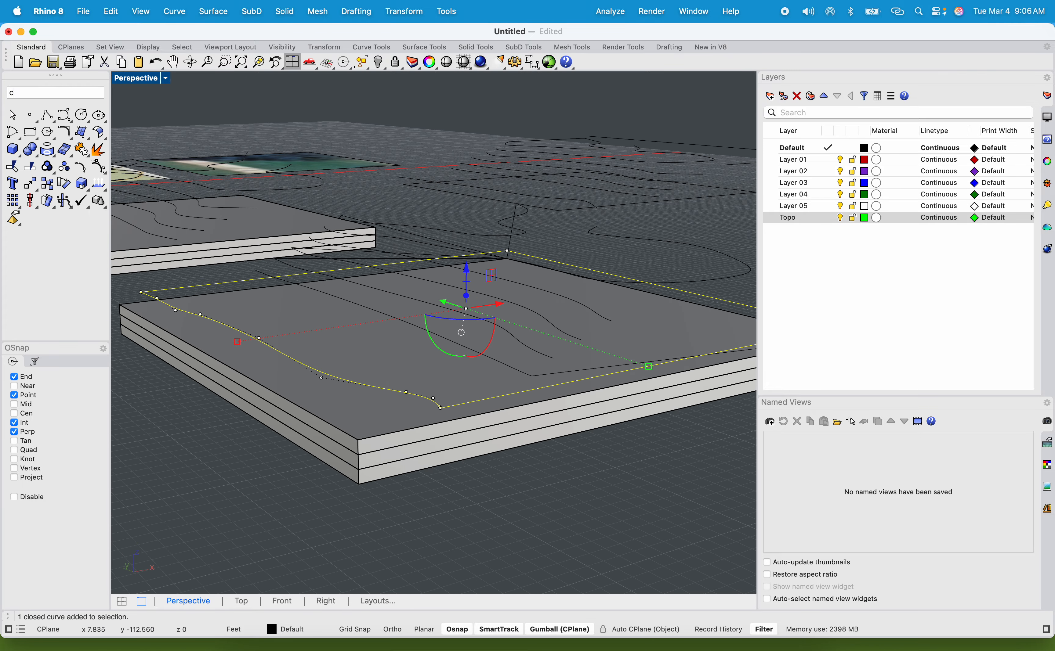
pyautogui.write('close')
pyautogui.press('Down')
pyautogui.press('Return')
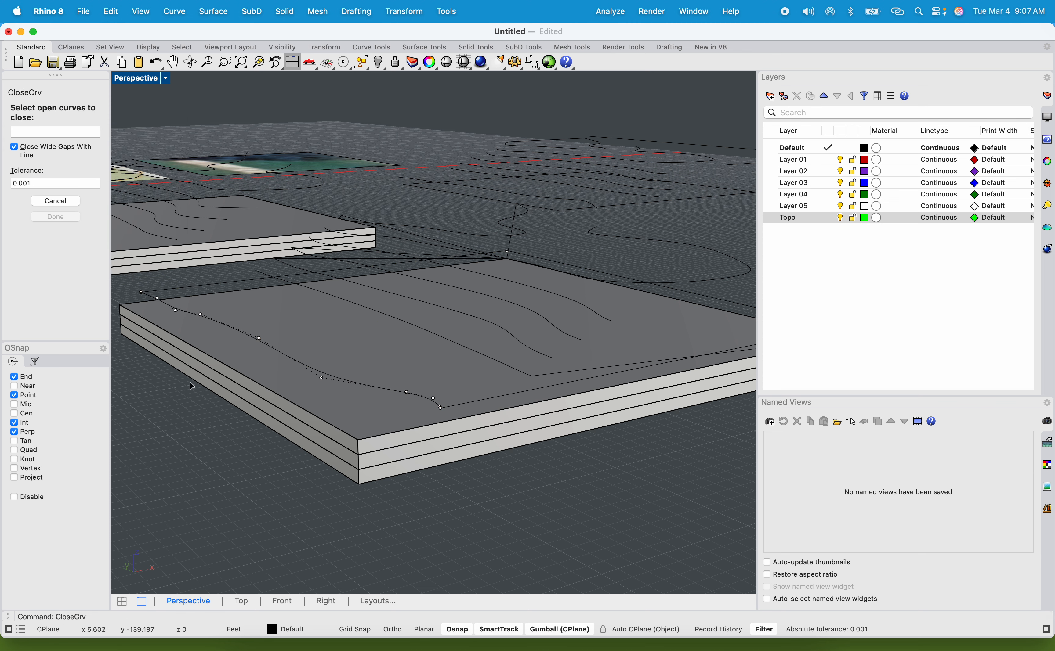
pyautogui.press('Escape')
# Step: Extrude the closed lowest contour outline 12" downward onto the slab as a solid with ExtrudeCrv
pyautogui.click(275, 350)
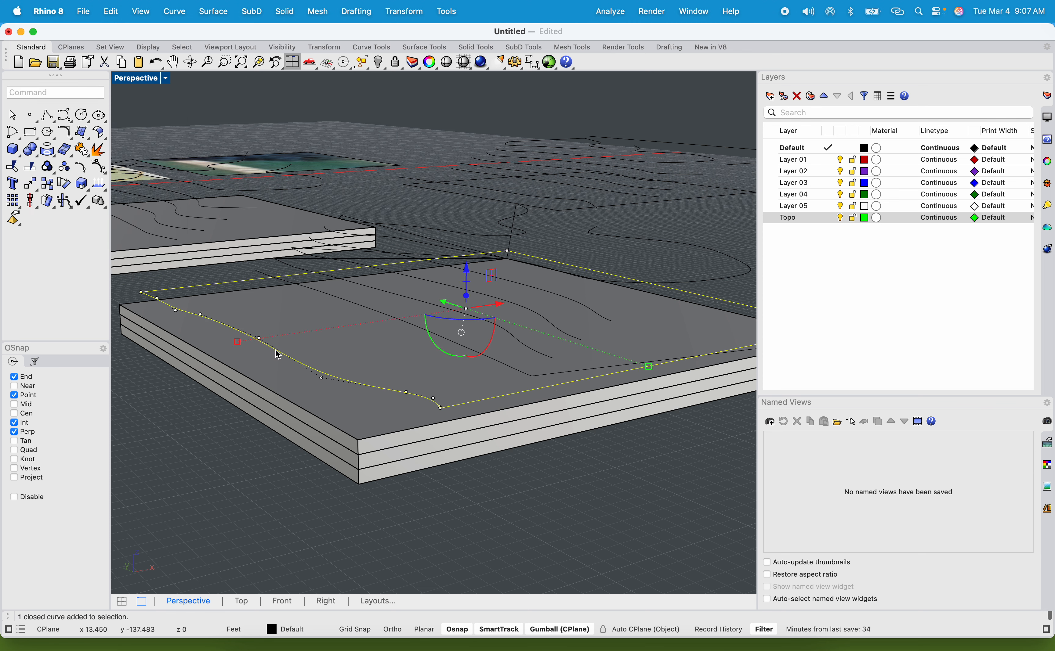
pyautogui.write('ExtrudeSrf')
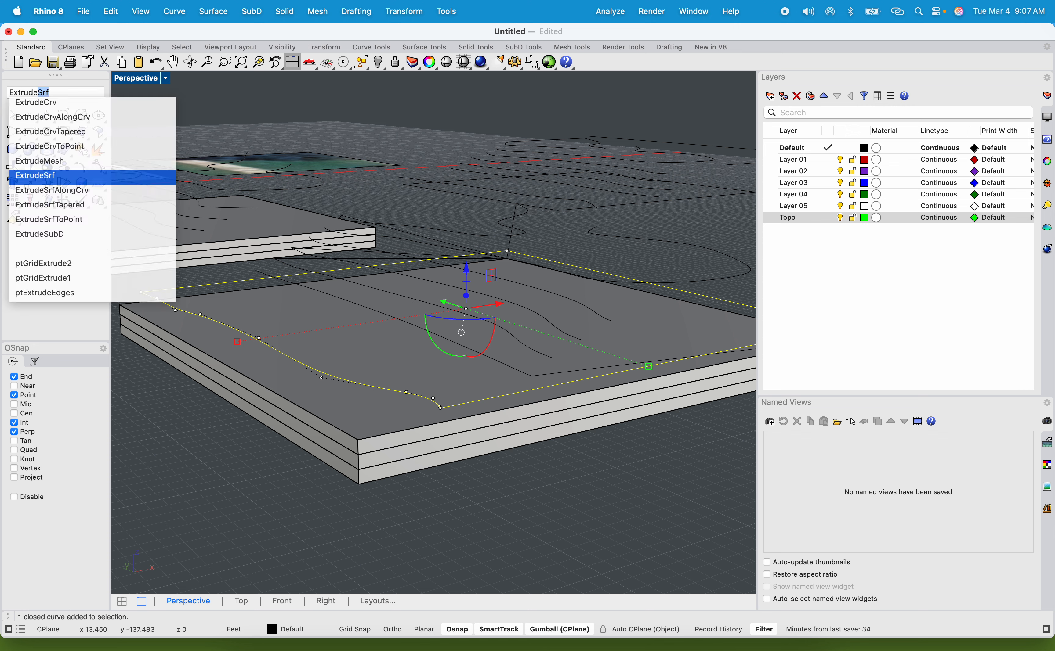
pyautogui.press('Up')
pyautogui.press('Up')
pyautogui.press('Up')
pyautogui.press('Up')
pyautogui.press('Up')
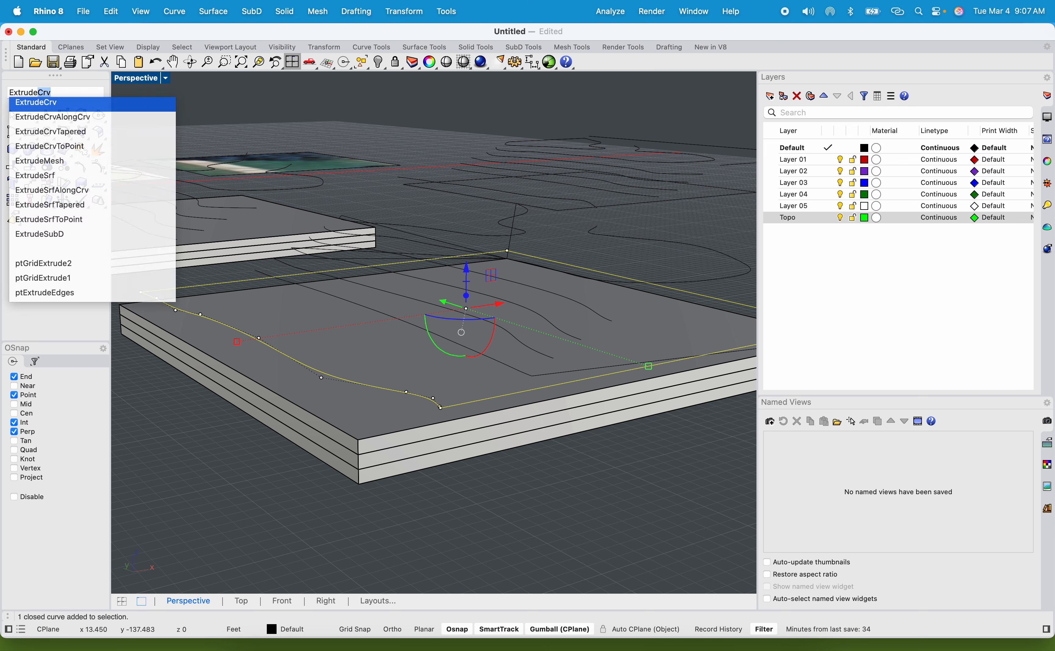
pyautogui.press('Return')
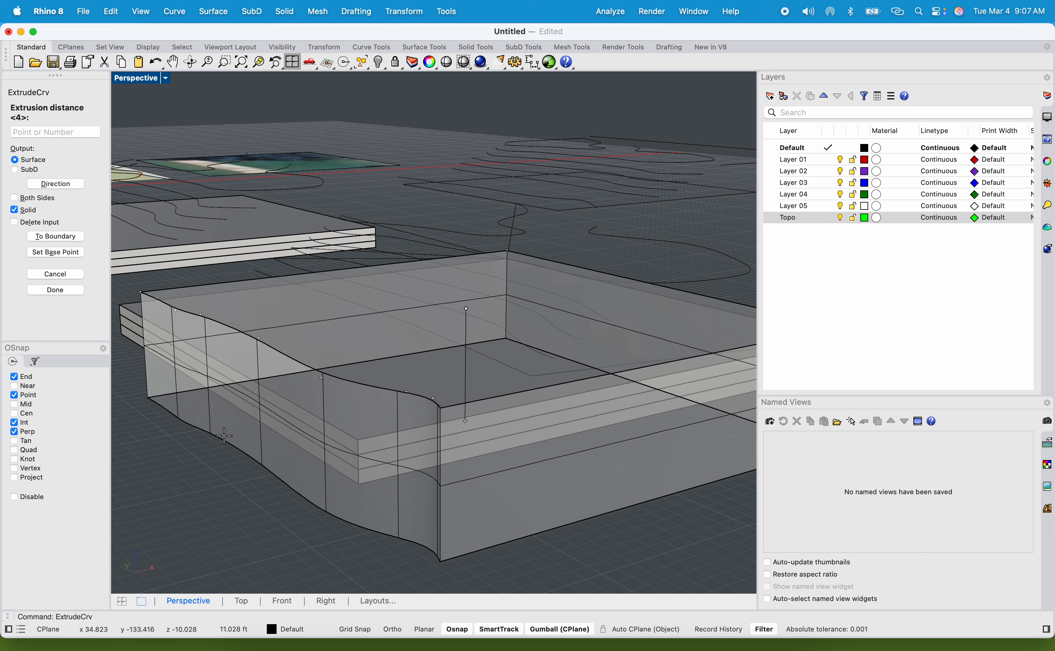
pyautogui.scroll(2, 140, 315)
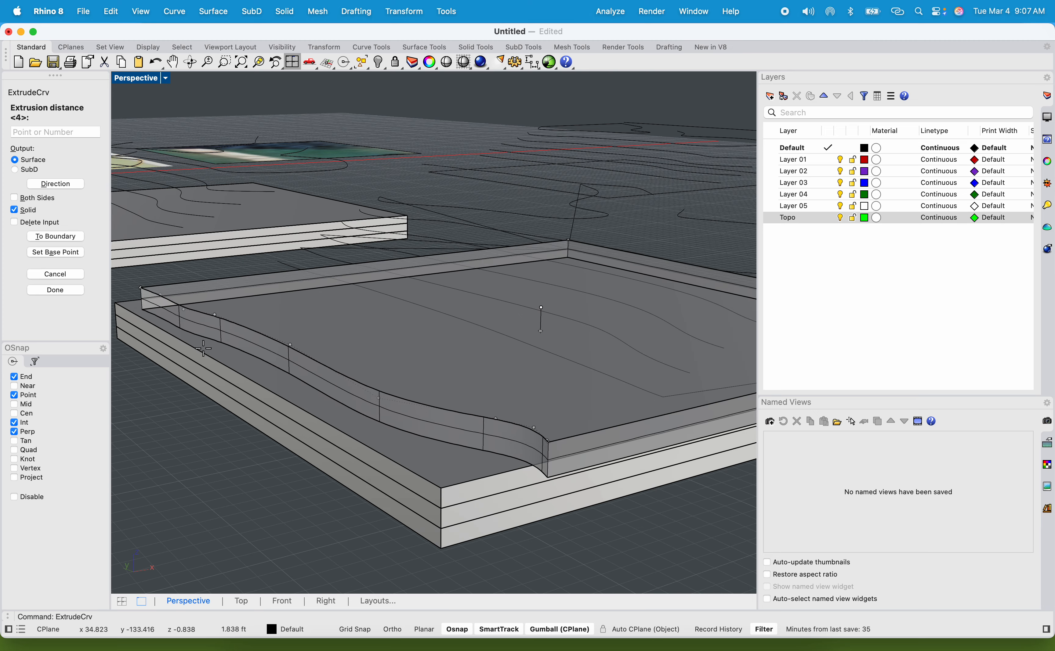
pyautogui.write('12"')
pyautogui.press('Return')
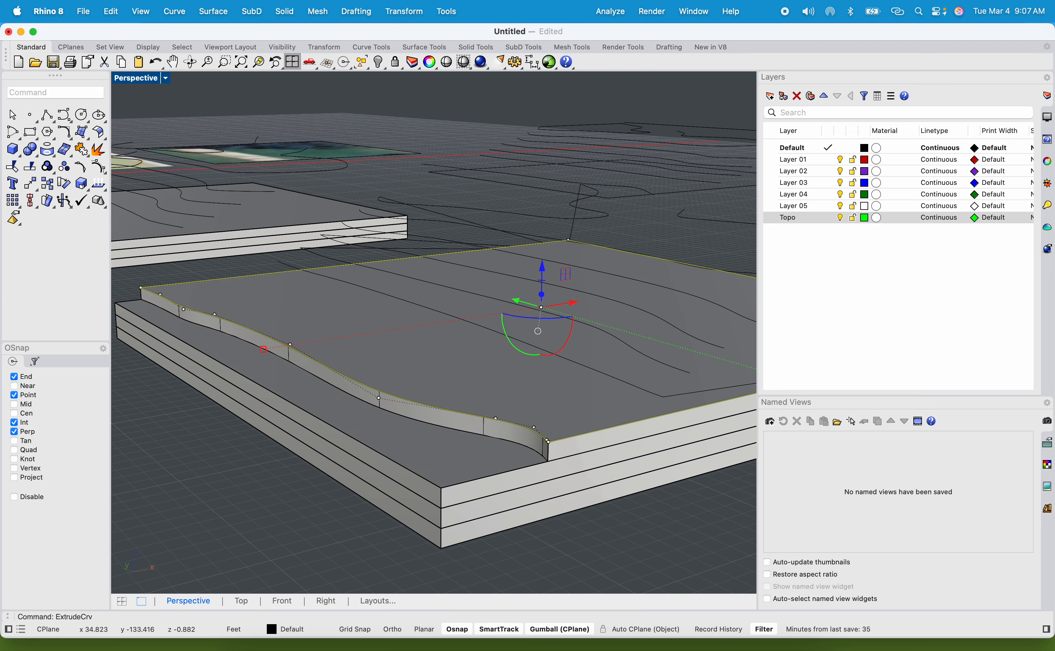
pyautogui.click(230, 477)
# Step: Move the southeast corner point of the second contour's boundary polyline straight up to the top corner of the newly extruded layer
pyautogui.moveTo(230, 478); pyautogui.dragTo(181, 453, button='right')
pyautogui.click(372, 395)
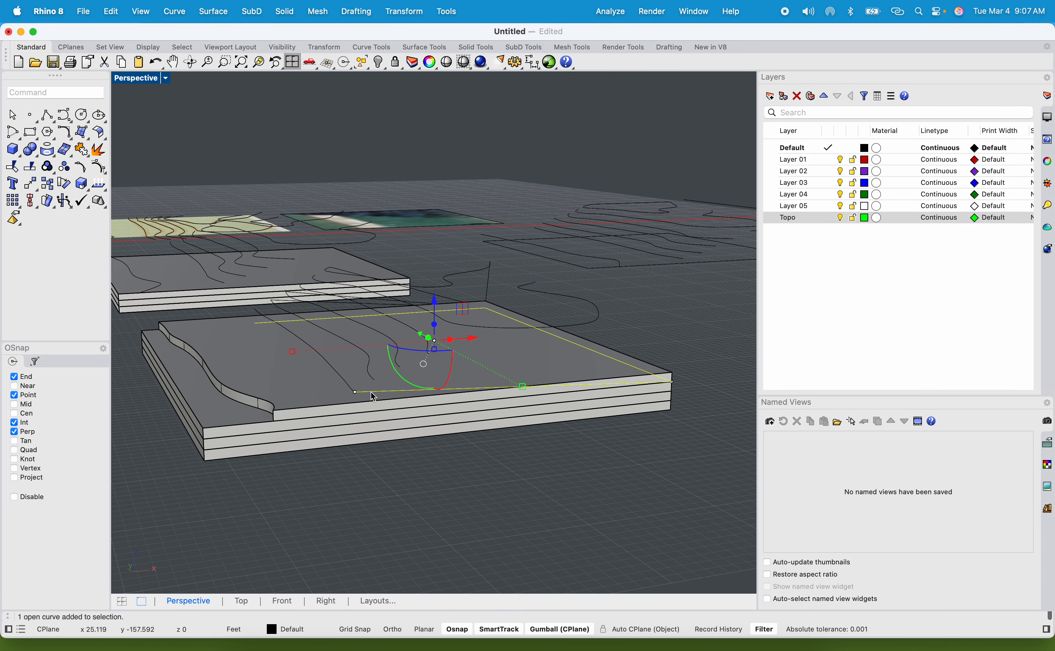
pyautogui.moveTo(372, 396); pyautogui.dragTo(600, 394, button='right')
pyautogui.click(595, 390)
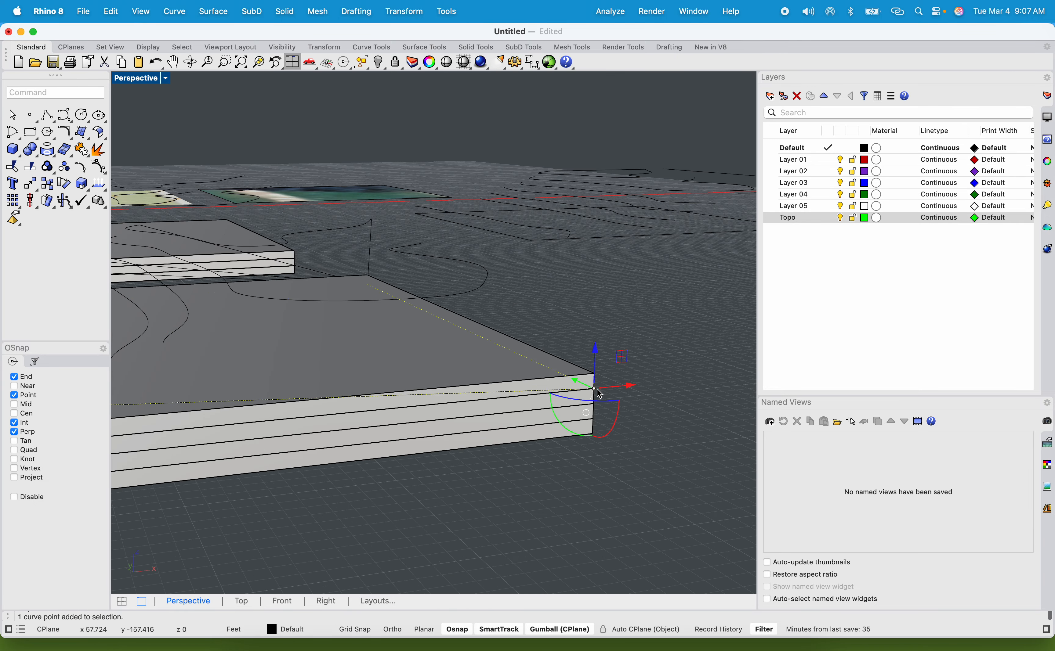
pyautogui.write('m')
pyautogui.press('Return')
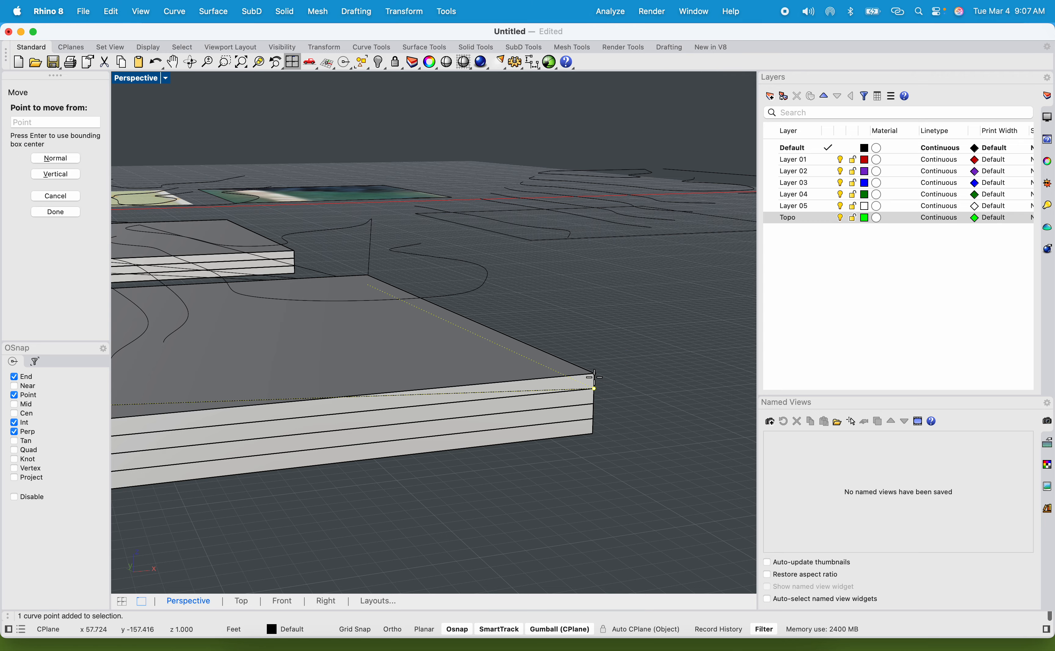
pyautogui.click(594, 389)
pyautogui.click(594, 373)
# Step: Move the northeast corner point of the second contour's boundary polyline straight up to the extruded layer's top corner
pyautogui.scroll(4, 358, 278)
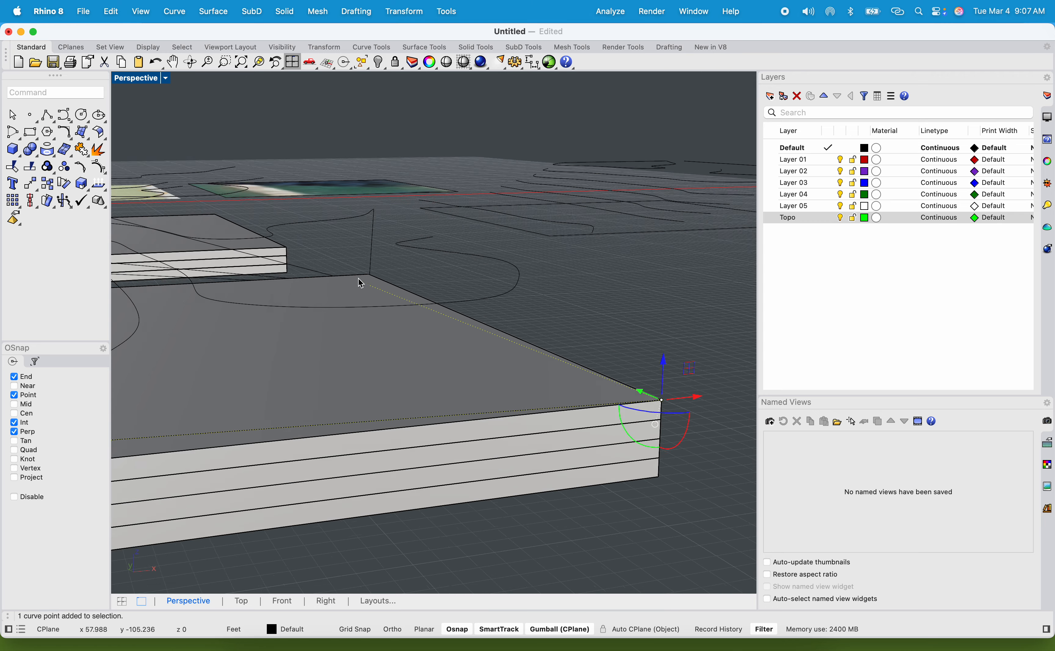
pyautogui.moveTo(358, 278); pyautogui.dragTo(502, 396, button='right')
pyautogui.scroll(-6, 471, 412)
pyautogui.scroll(5, 351, 413)
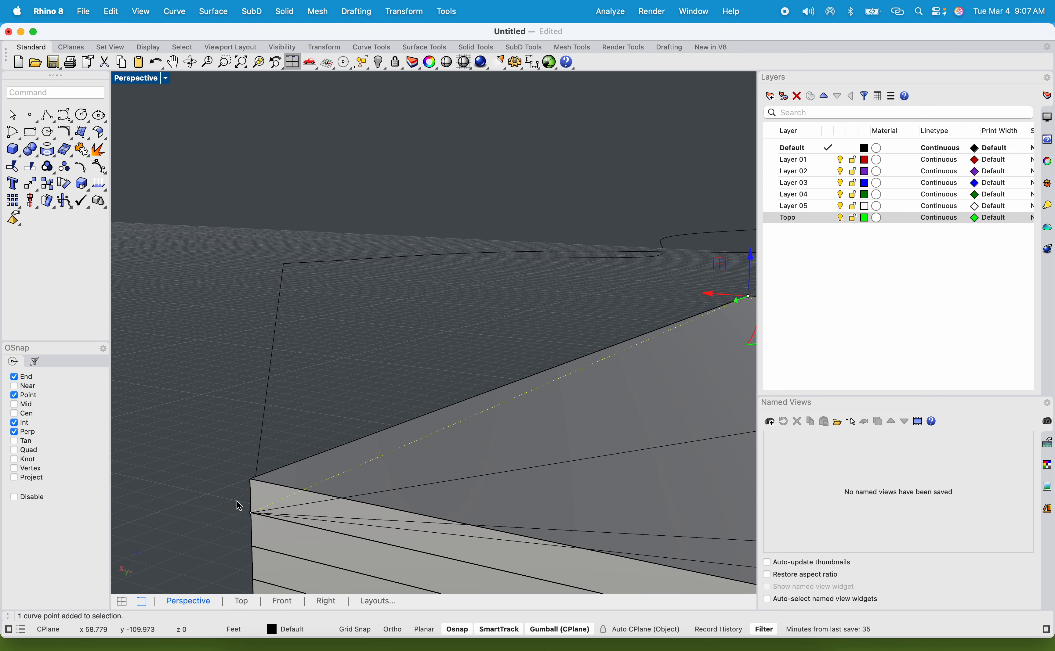
pyautogui.click(252, 514)
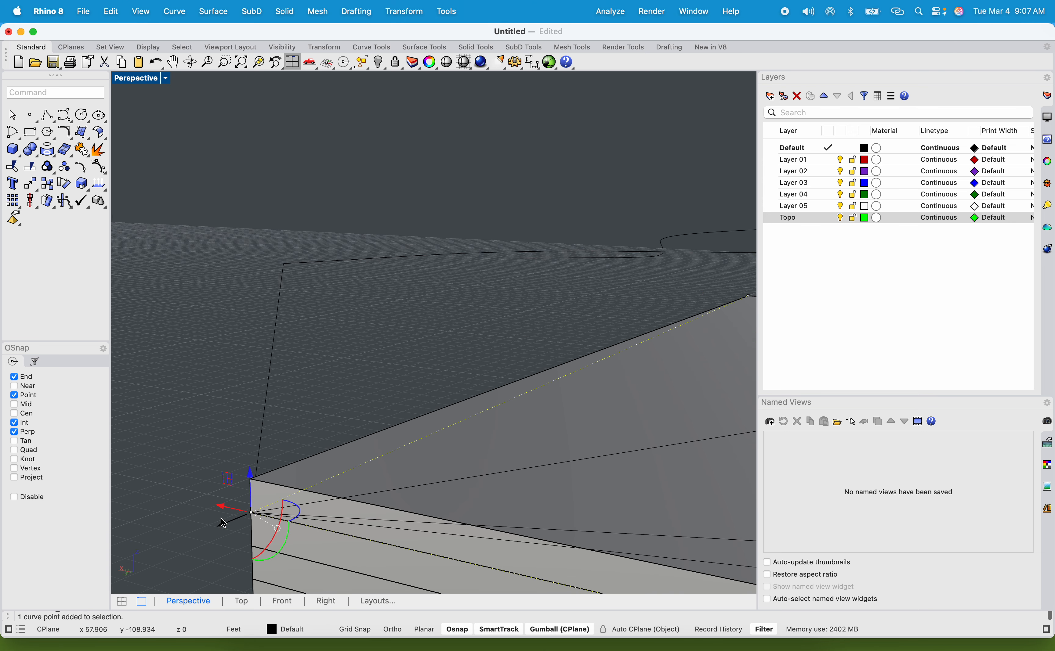
pyautogui.rightClick(256, 469)
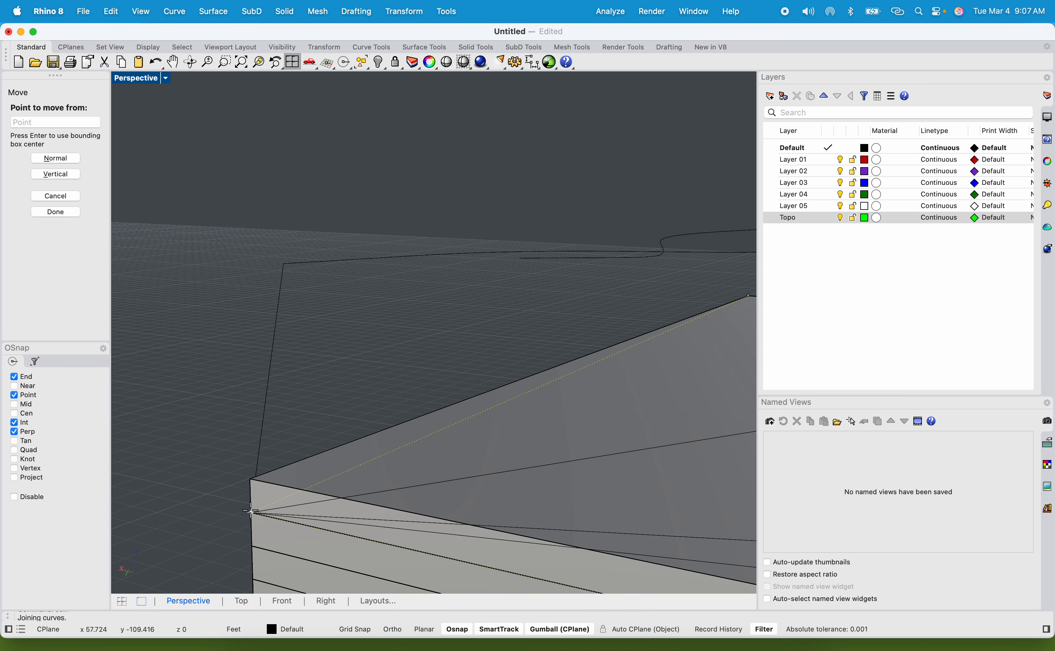
pyautogui.click(250, 511)
pyautogui.click(246, 481)
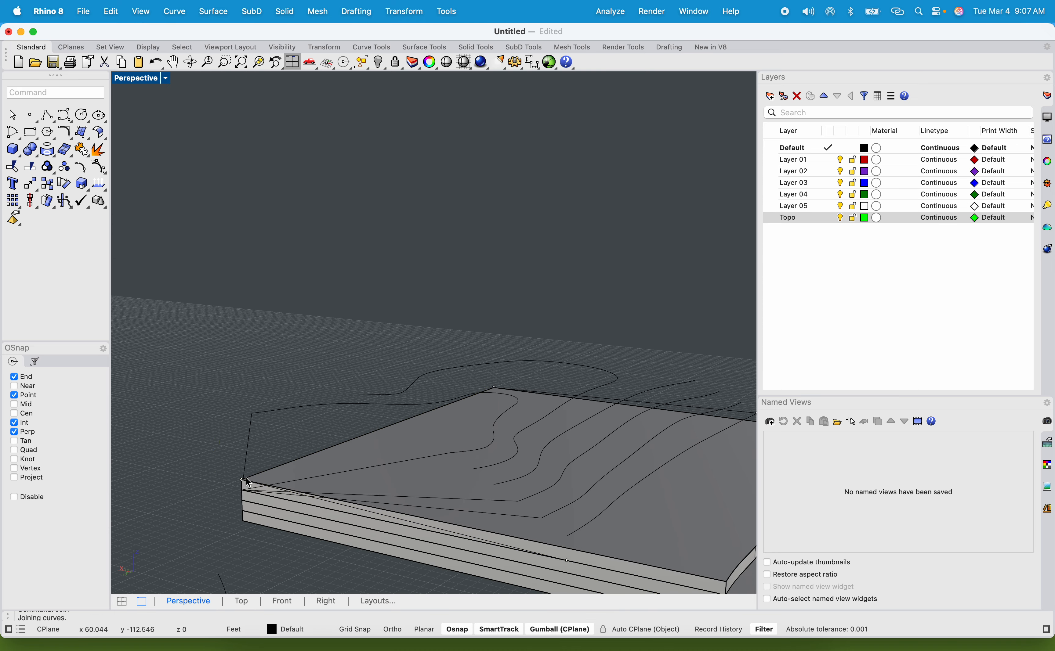
# Step: Move the loose north end point of the second contour's boundary polyline up onto the end point of its contour line
pyautogui.moveTo(409, 480); pyautogui.dragTo(359, 449, button='right')
pyautogui.click(263, 381)
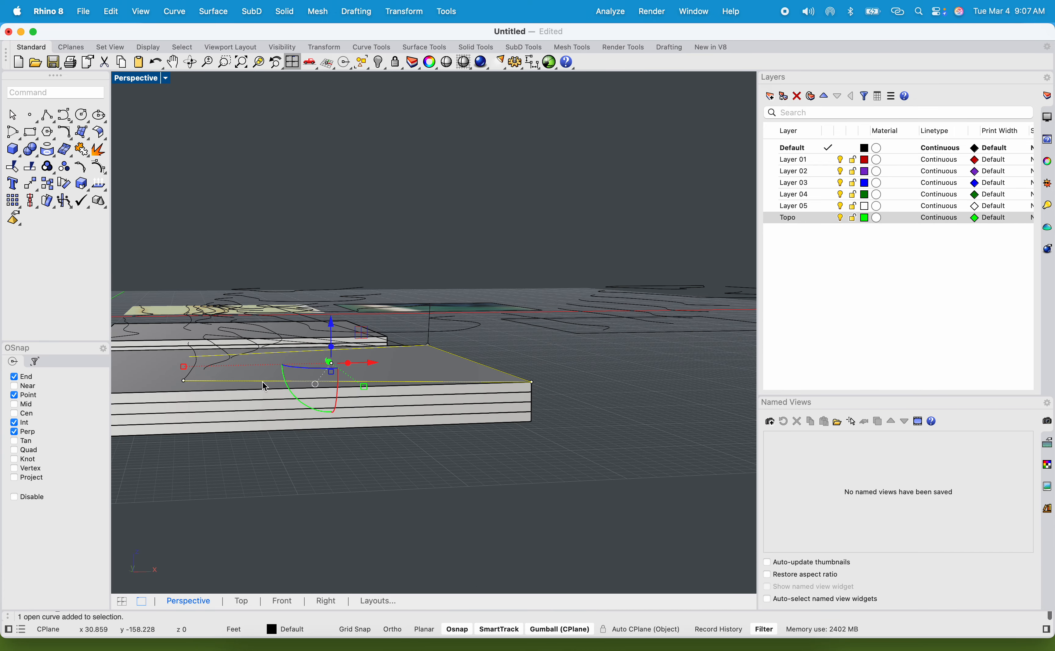
pyautogui.scroll(5, 423, 369)
pyautogui.moveTo(424, 369); pyautogui.dragTo(480, 426, button='right')
pyautogui.click(492, 513)
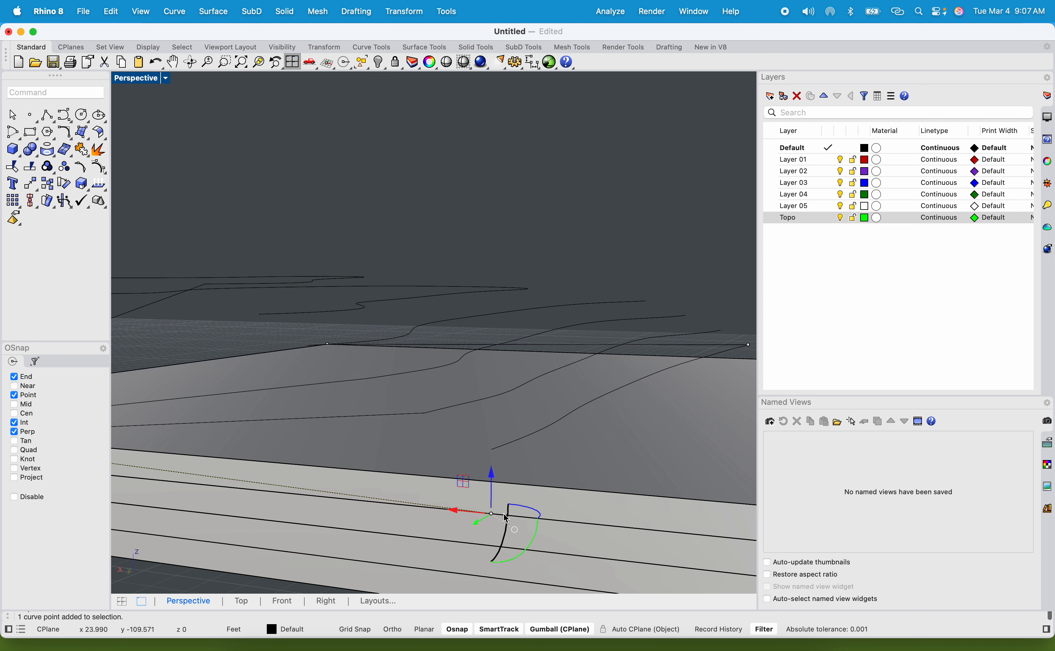
pyautogui.rightClick(506, 515)
pyautogui.click(492, 514)
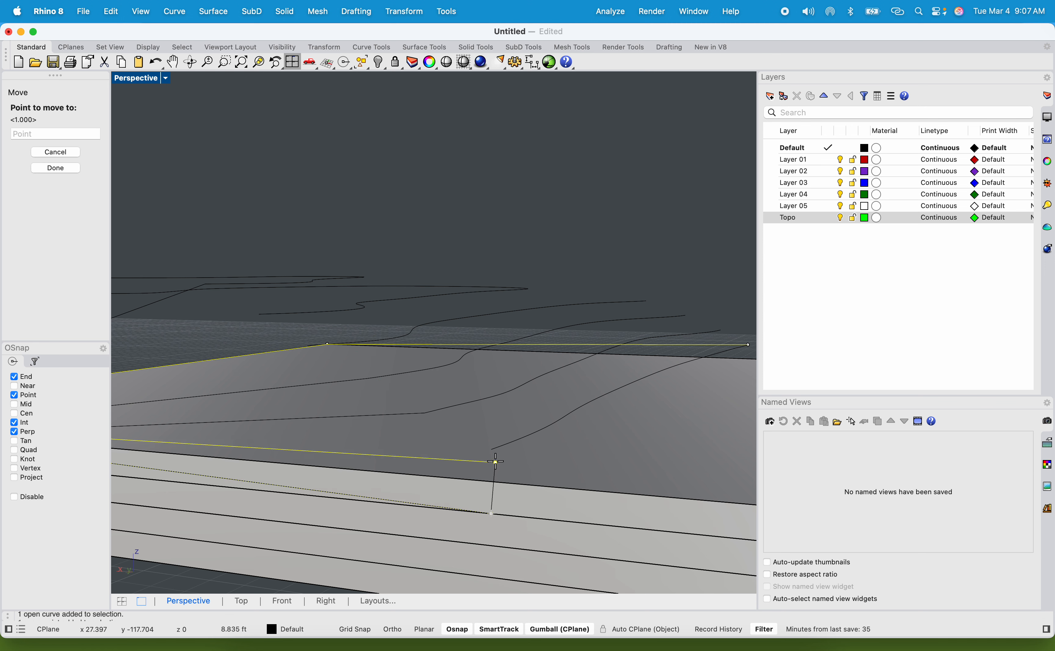
pyautogui.click(491, 449)
pyautogui.press('Escape')
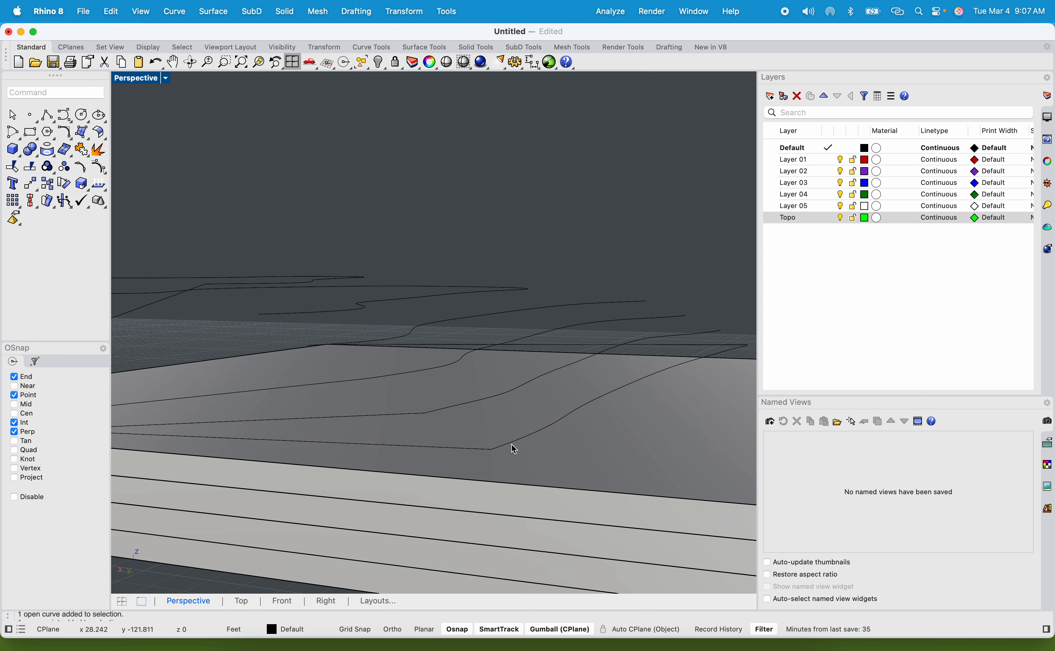
# Step: Join the second contour line and its raised boundary polyline into one closed curve
pyautogui.click(478, 449)
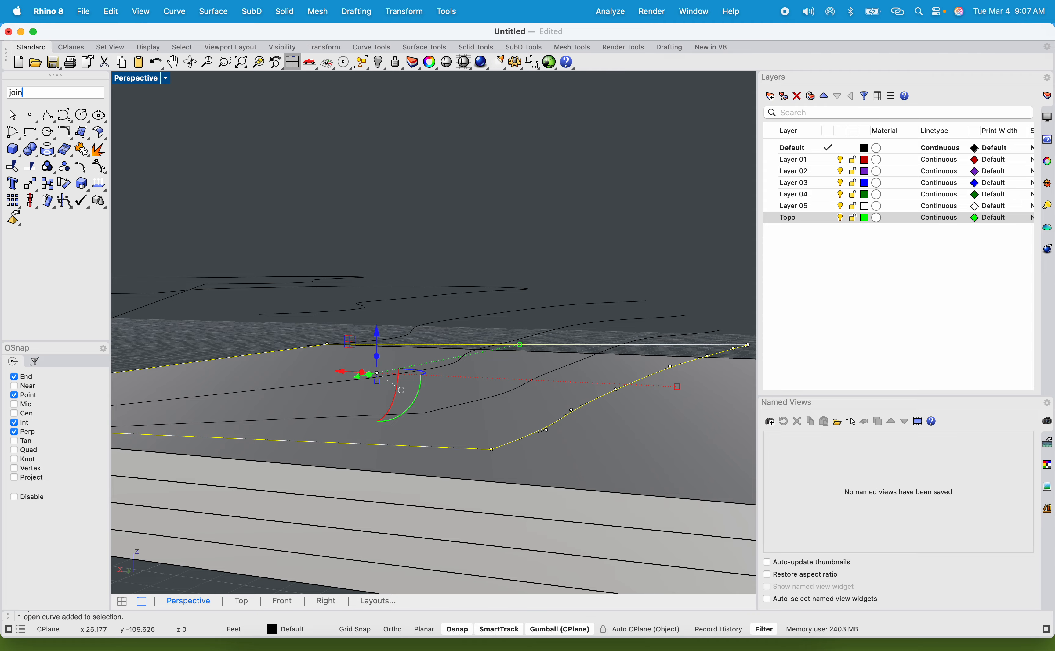
pyautogui.press('Return')
pyautogui.scroll(-5, 487, 394)
pyautogui.moveTo(487, 394); pyautogui.dragTo(475, 420, button='right')
pyautogui.scroll(5, 501, 409)
pyautogui.scroll(-5, 516, 419)
pyautogui.click(282, 437)
pyautogui.click(302, 239)
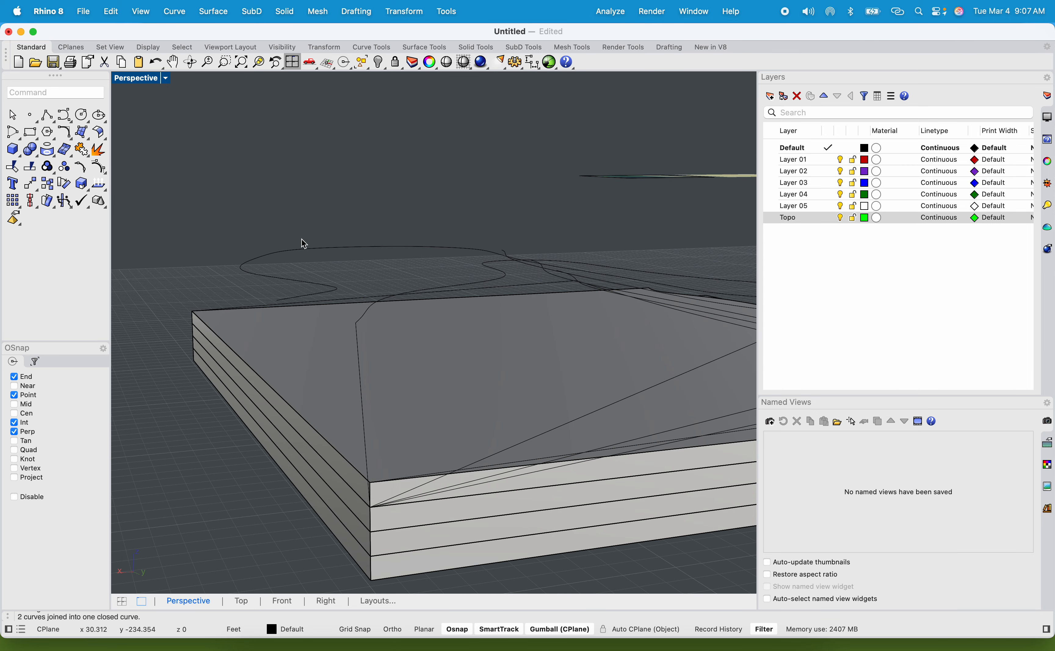
# Step: Raise the northeast corner point of the closed second contour outline straight up by 12 inches
pyautogui.moveTo(615, 472); pyautogui.dragTo(295, 463, button='right')
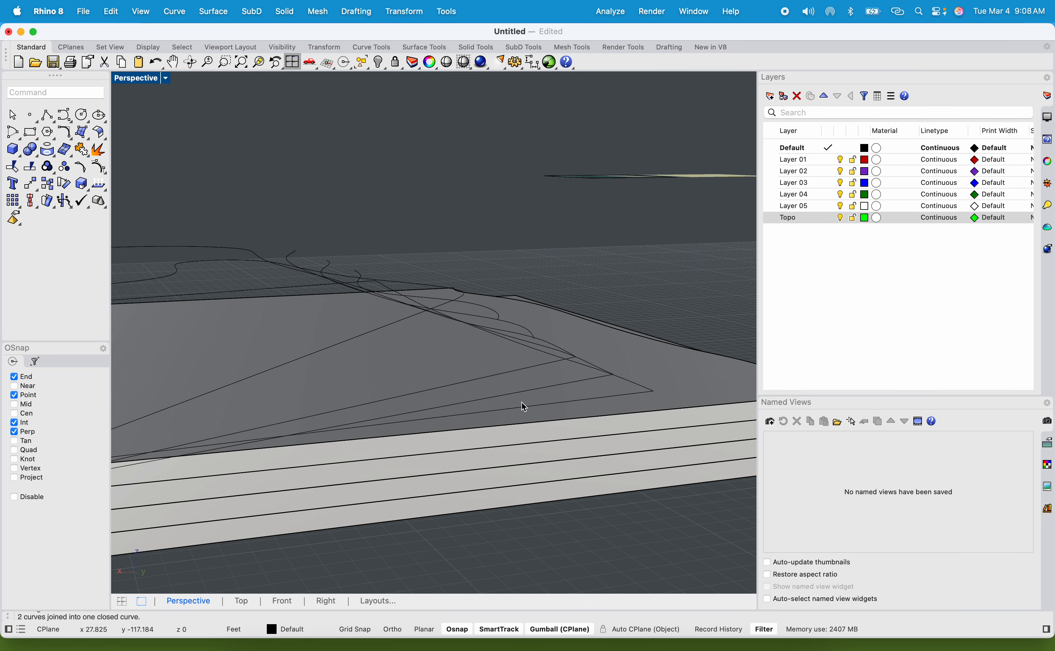
pyautogui.click(577, 406)
pyautogui.scroll(-3, 571, 405)
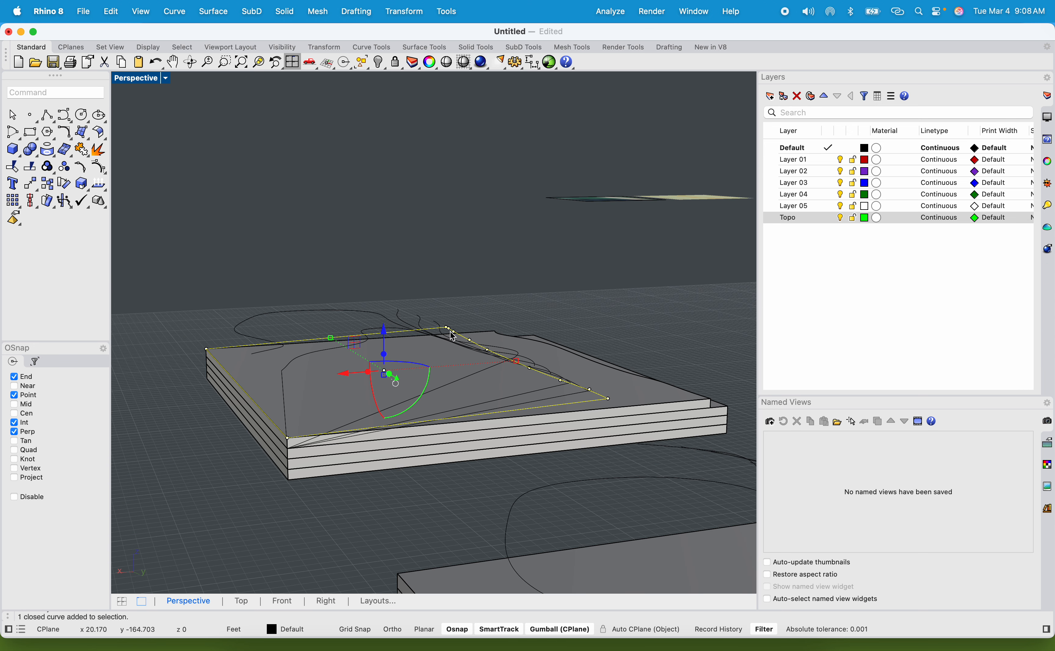
pyautogui.scroll(3, 342, 377)
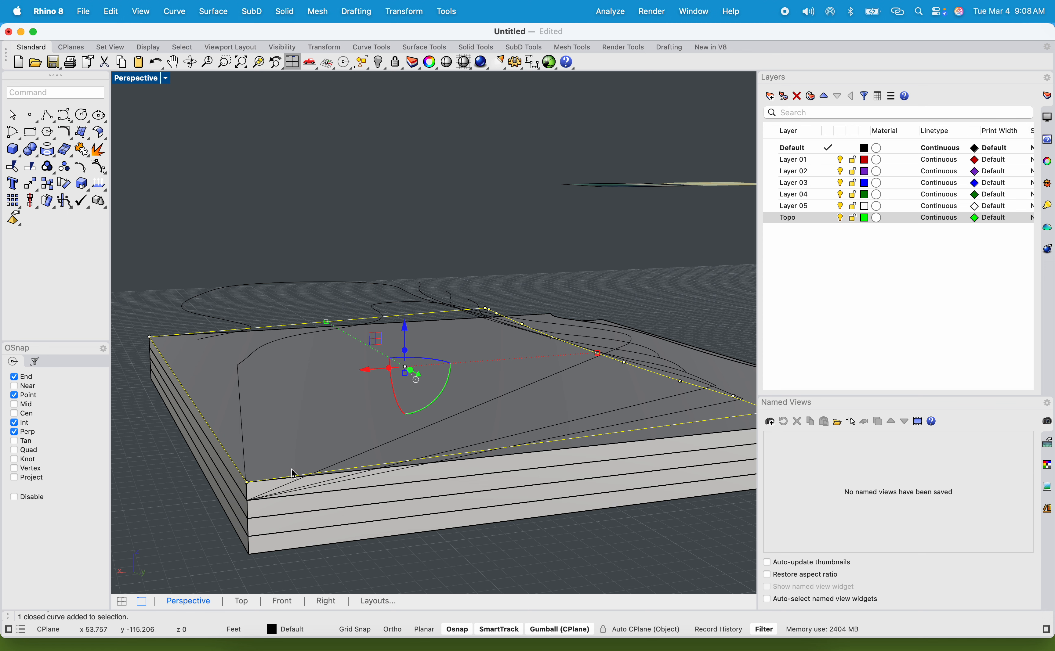
pyautogui.click(250, 487)
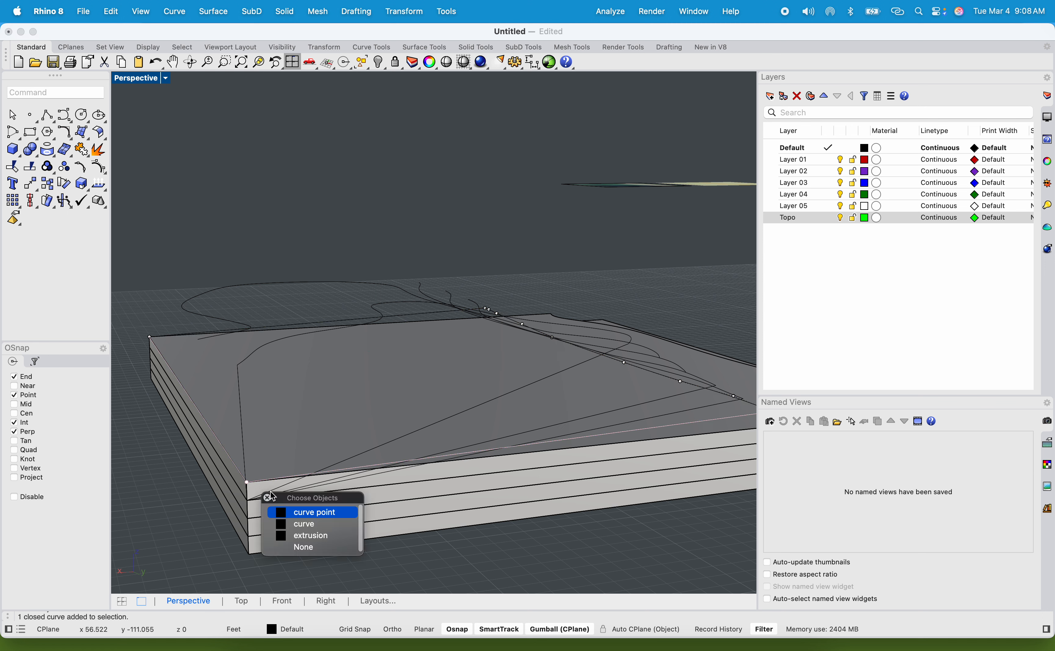
pyautogui.click(307, 512)
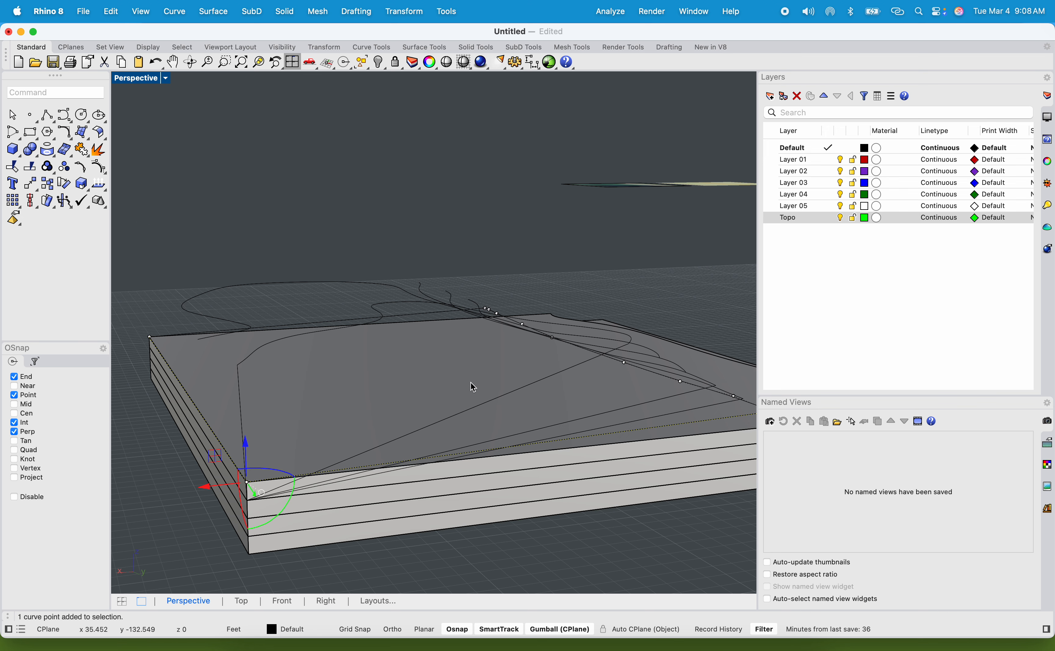
pyautogui.doubleClick(136, 81)
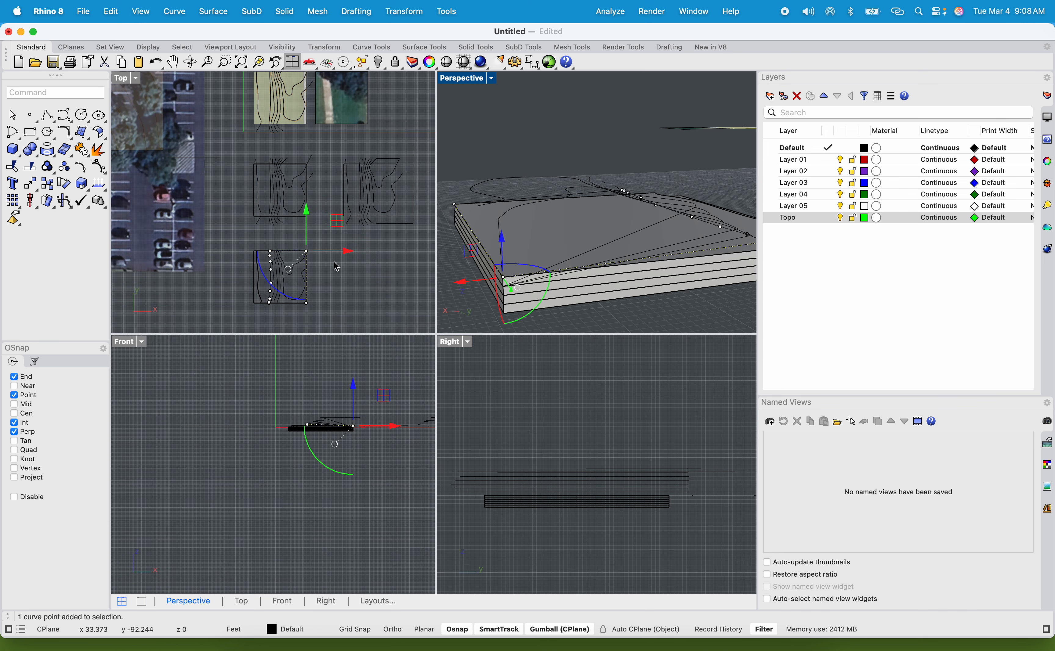
pyautogui.scroll(1, 533, 237)
pyautogui.scroll(-2, 353, 442)
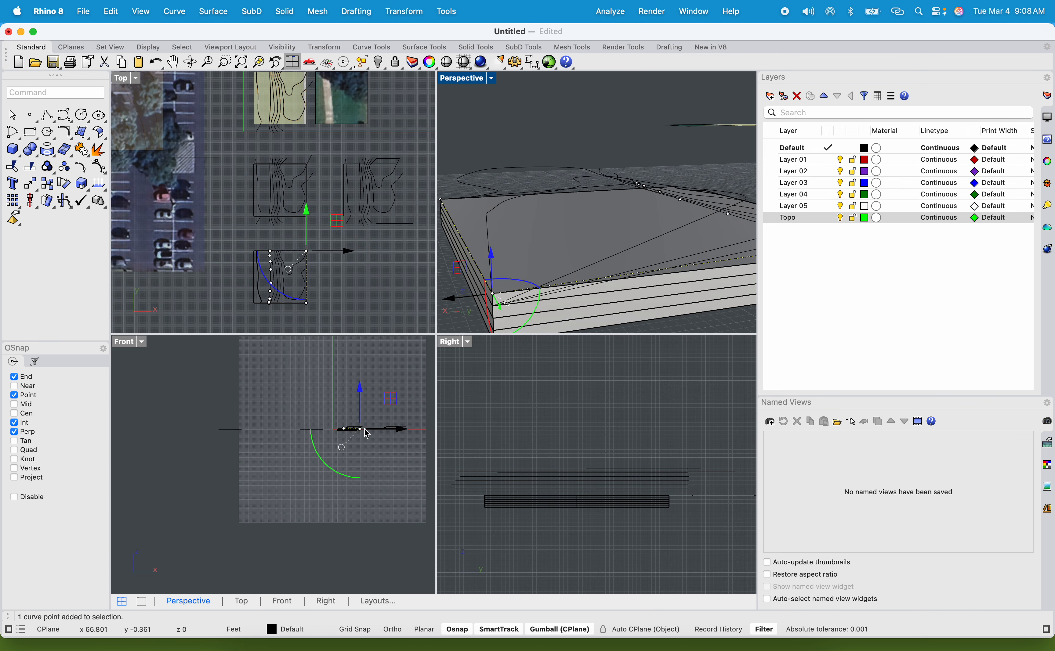
pyautogui.scroll(2, 612, 450)
pyautogui.scroll(2, 554, 451)
pyautogui.scroll(5, 554, 451)
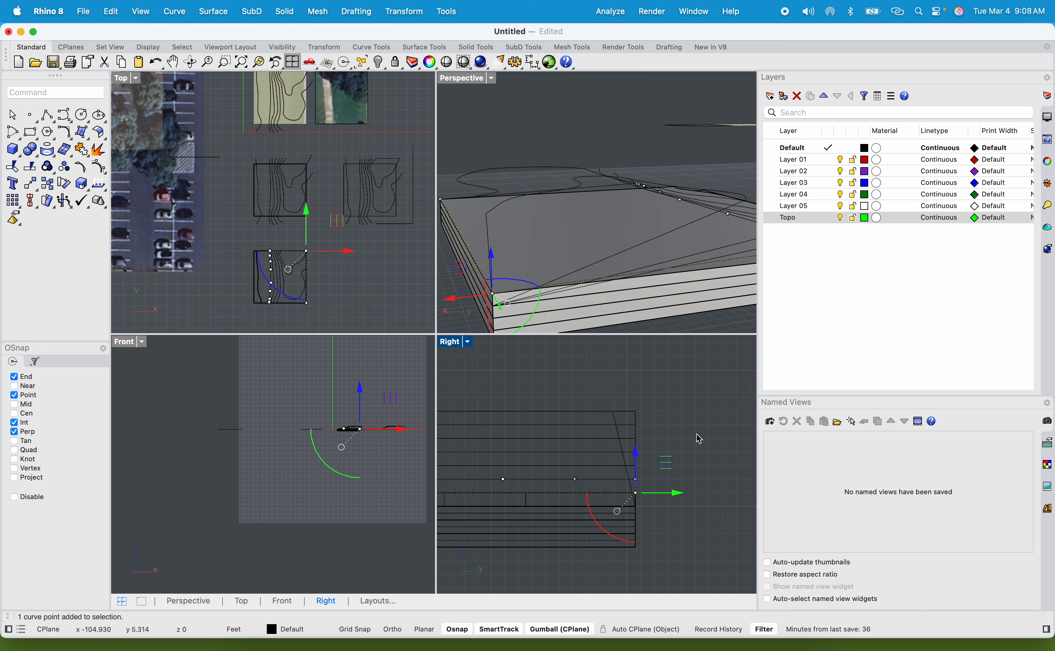
pyautogui.press('Return')
pyautogui.click(719, 463)
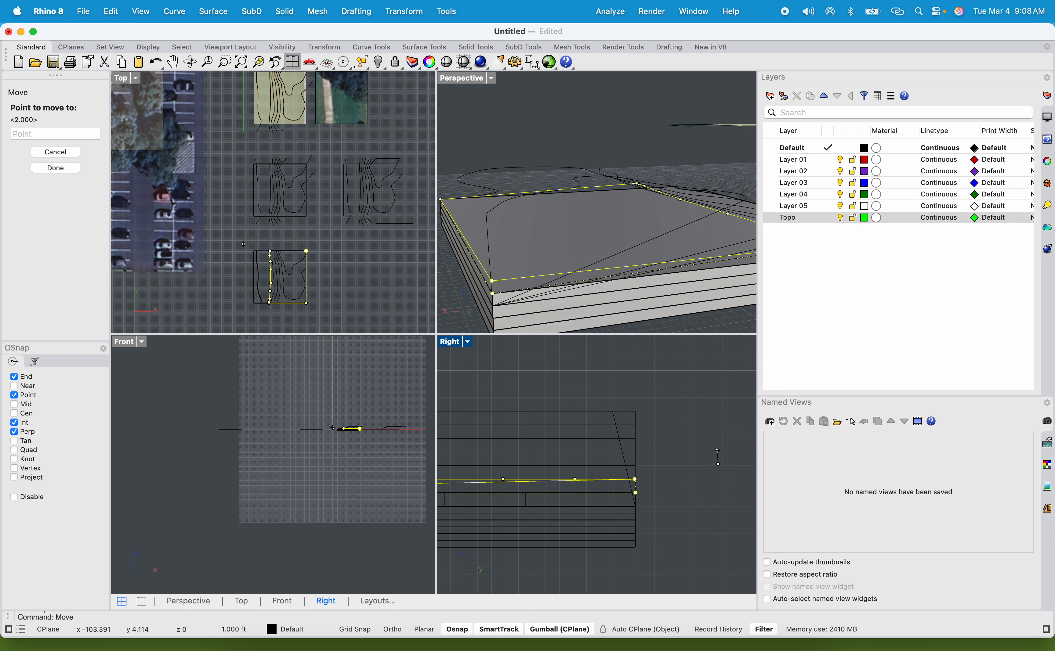
pyautogui.press('F8')
pyautogui.click(717, 449)
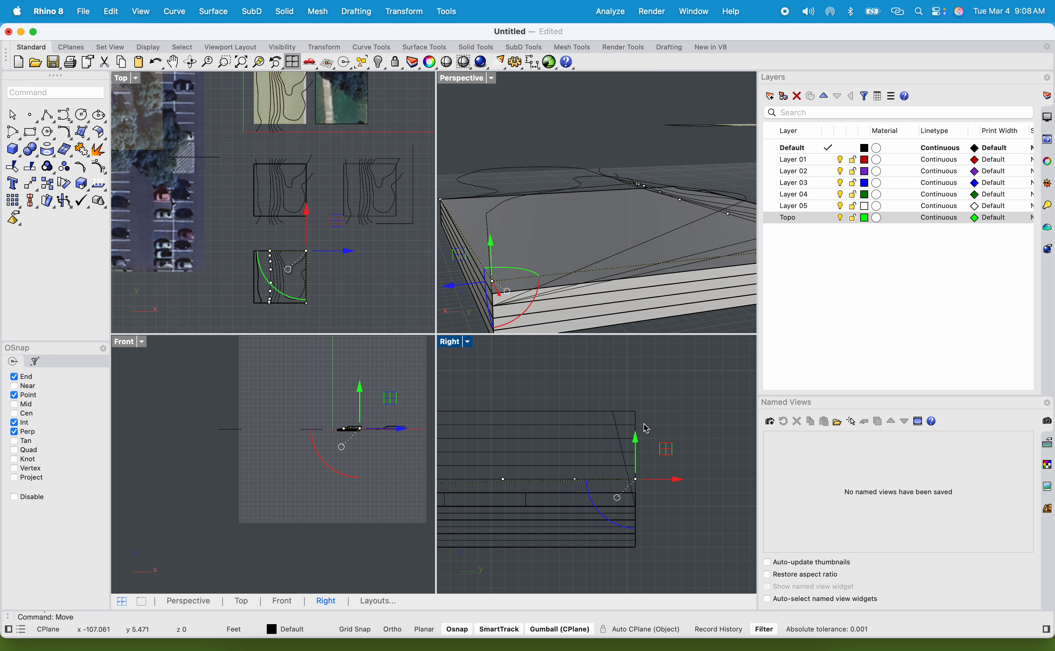
pyautogui.click(462, 314)
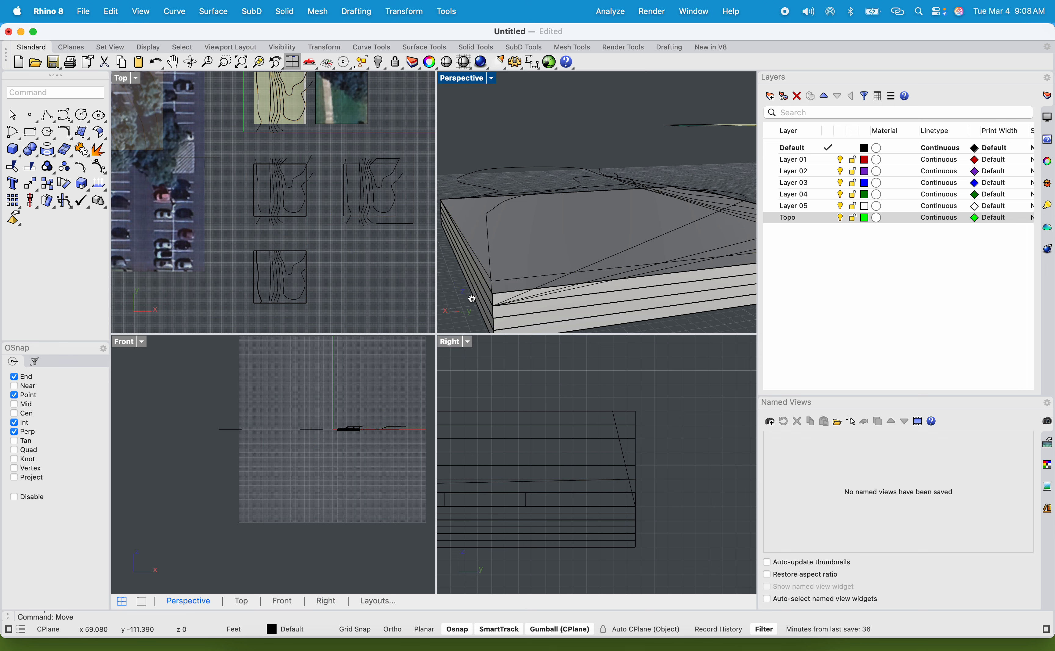
# Step: Raise the southeast corner point of the closed second contour outline straight up by 12 inches
pyautogui.moveTo(471, 299); pyautogui.dragTo(665, 262, button='right')
pyautogui.click(543, 218)
pyautogui.click(651, 266)
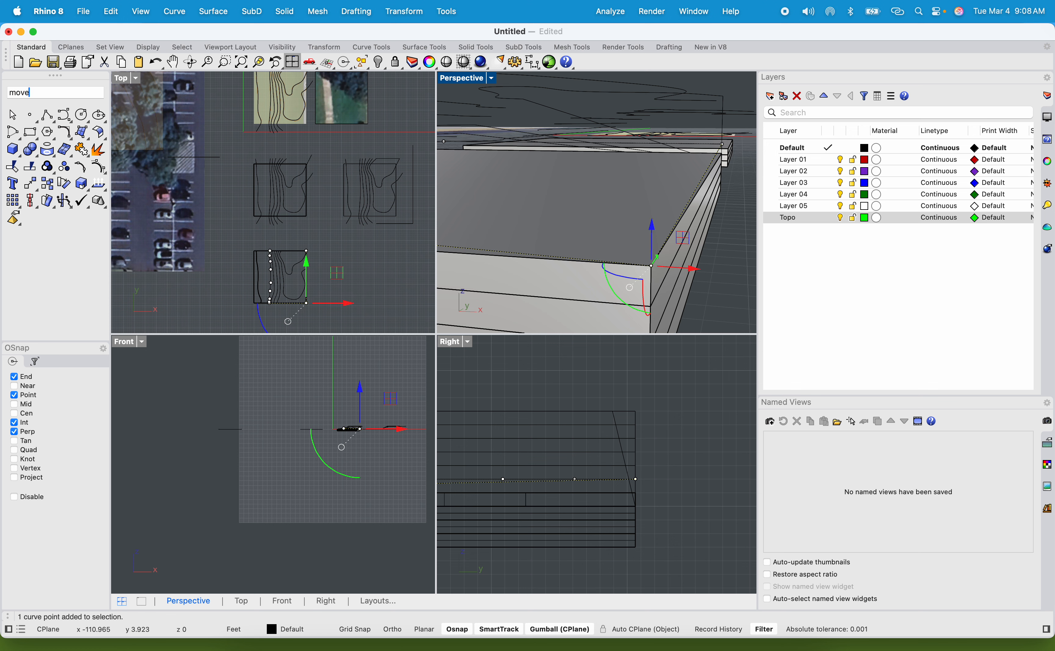
pyautogui.press('Return')
pyautogui.click(667, 473)
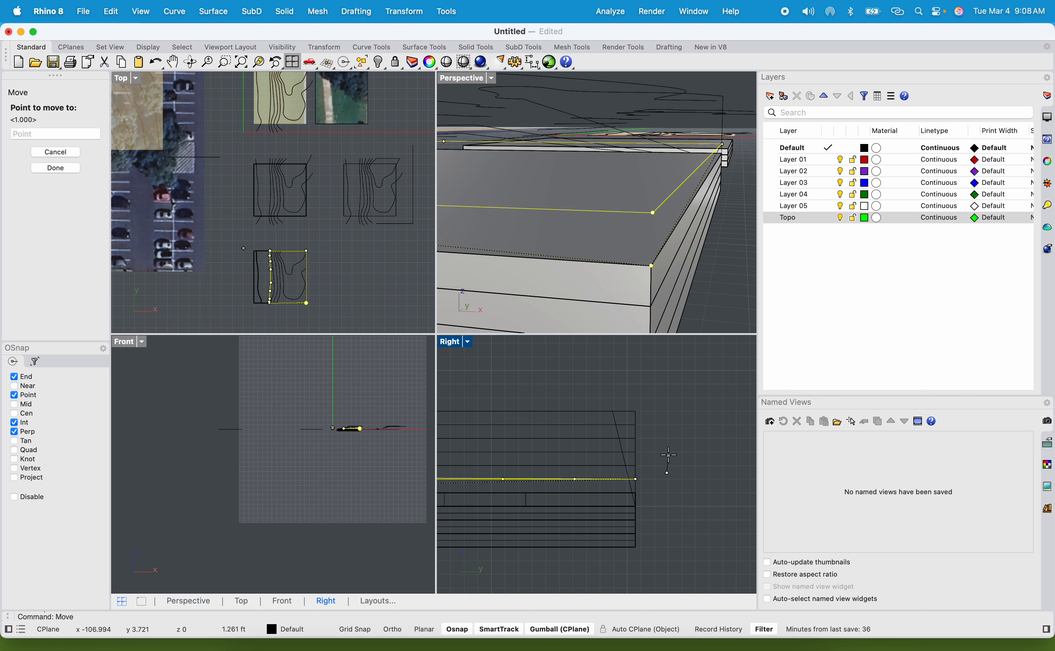
pyautogui.write('12"')
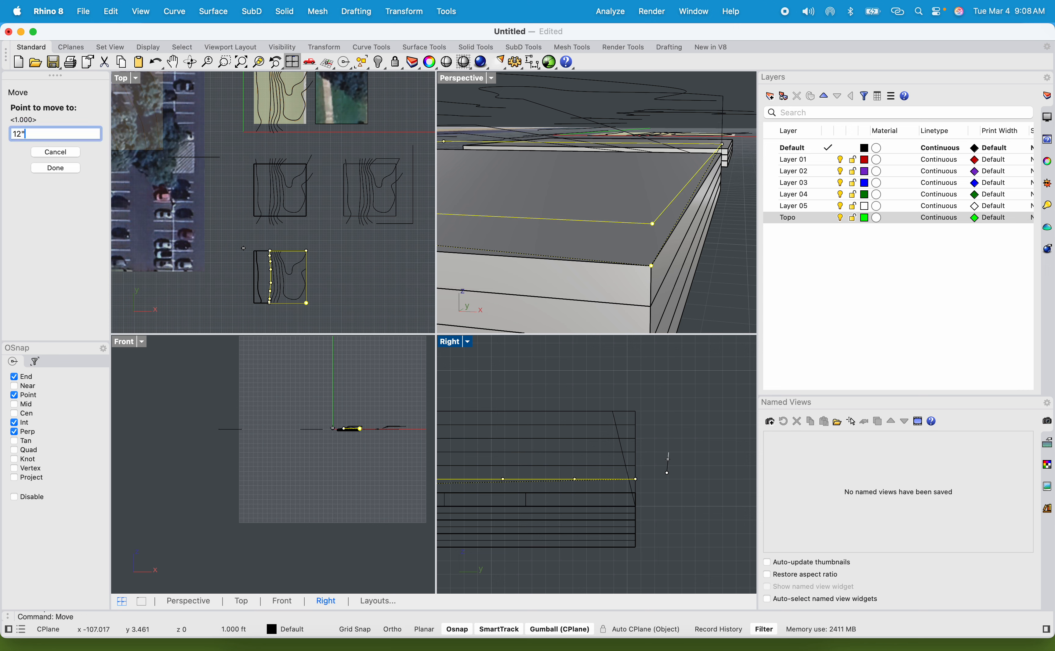
pyautogui.press('Return')
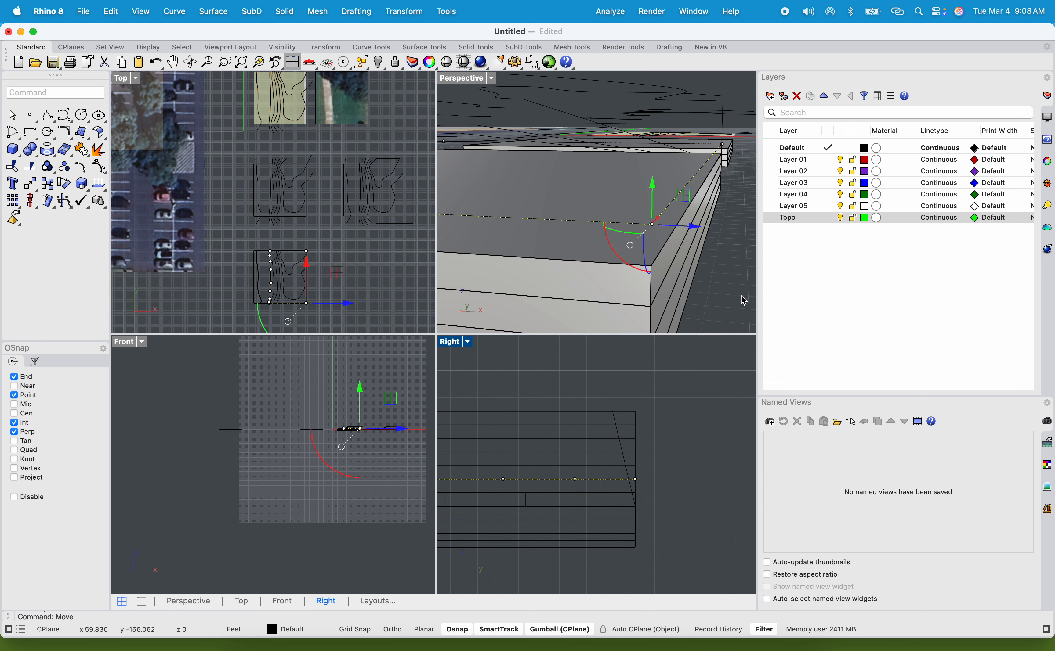
pyautogui.press('Escape')
pyautogui.moveTo(744, 300); pyautogui.dragTo(667, 292, button='right')
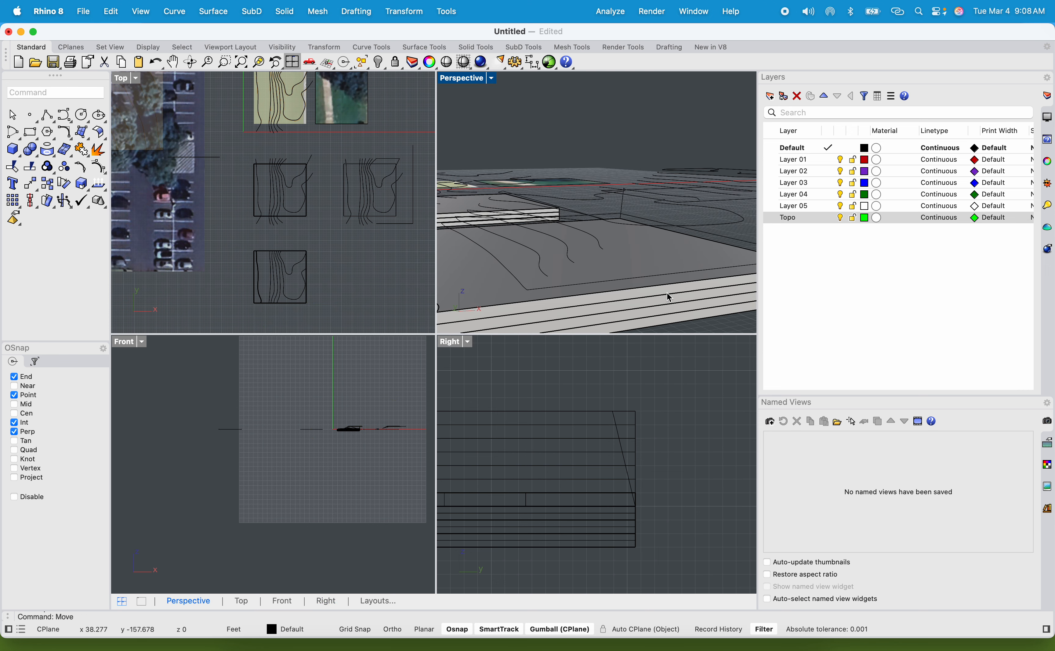
pyautogui.click(594, 283)
pyautogui.moveTo(555, 280)
pyautogui.mouseDown(button='right')
pyautogui.moveTo(495, 275)
pyautogui.moveTo(535, 273)
pyautogui.mouseUp(button='right')
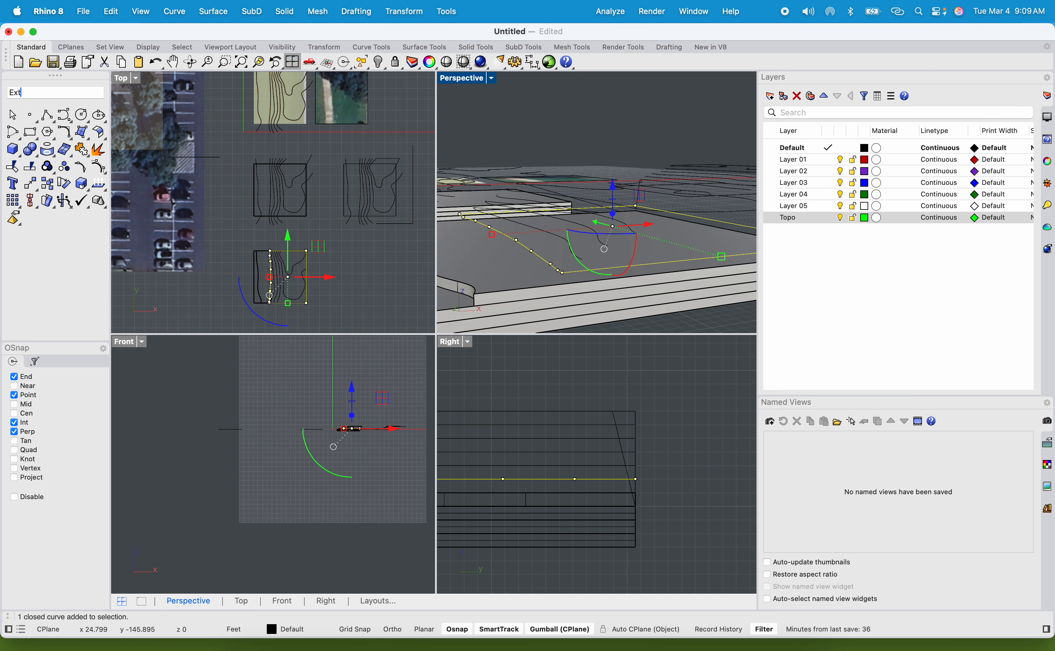
pyautogui.write('Extrude')
pyautogui.press('Return')
pyautogui.press('Escape')
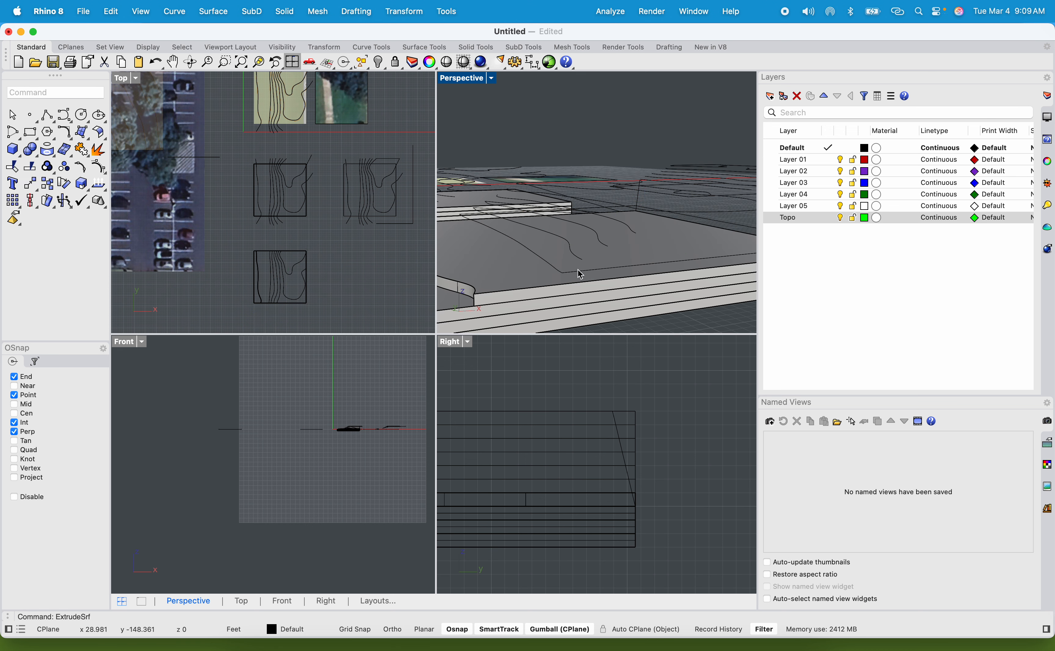
# Step: Extrude the closed second contour outline 12 inches downward as a solid layer with ExtrudeCrv
pyautogui.click(579, 272)
pyautogui.write('ExtrudeSrf')
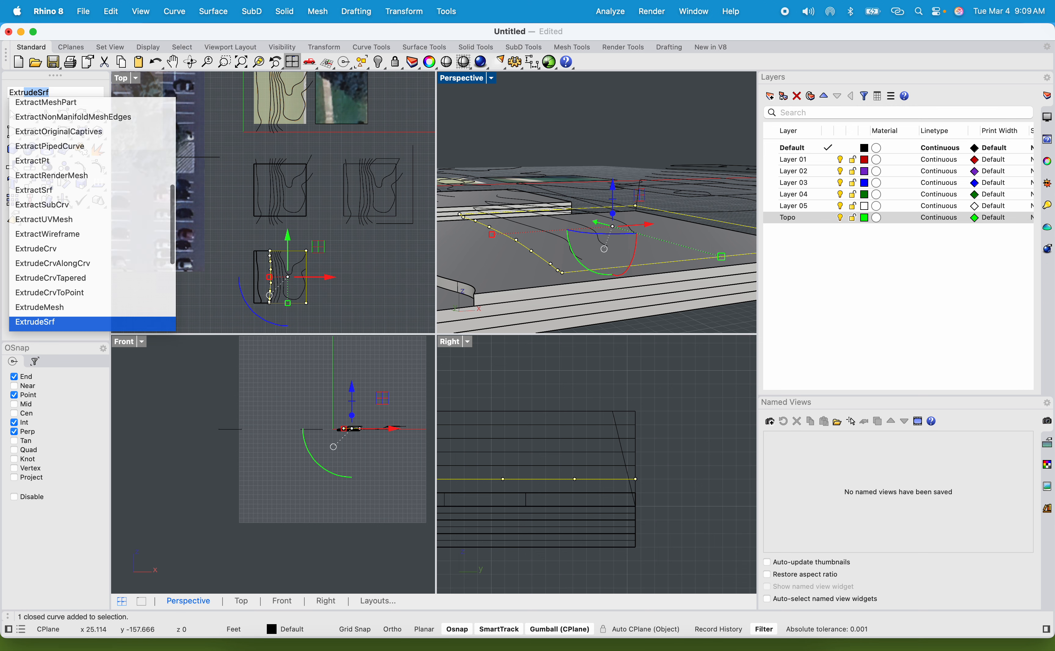
pyautogui.press('Up')
pyautogui.press('Up')
pyautogui.press('Up')
pyautogui.press('Up')
pyautogui.press('Up')
pyautogui.press('Up')
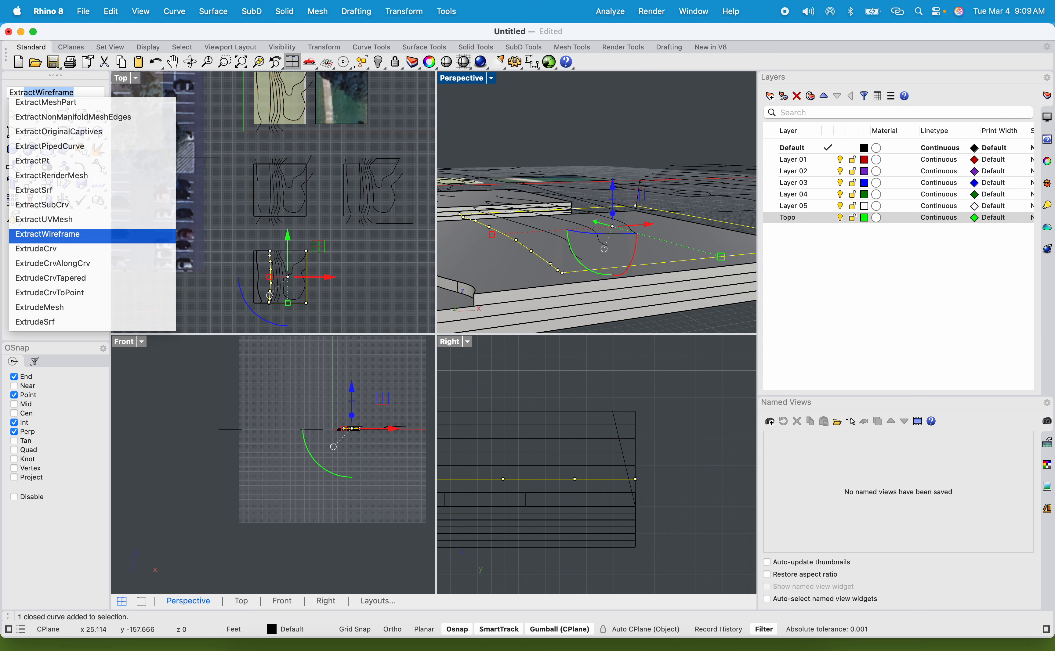
pyautogui.press('Down')
pyautogui.press('Return')
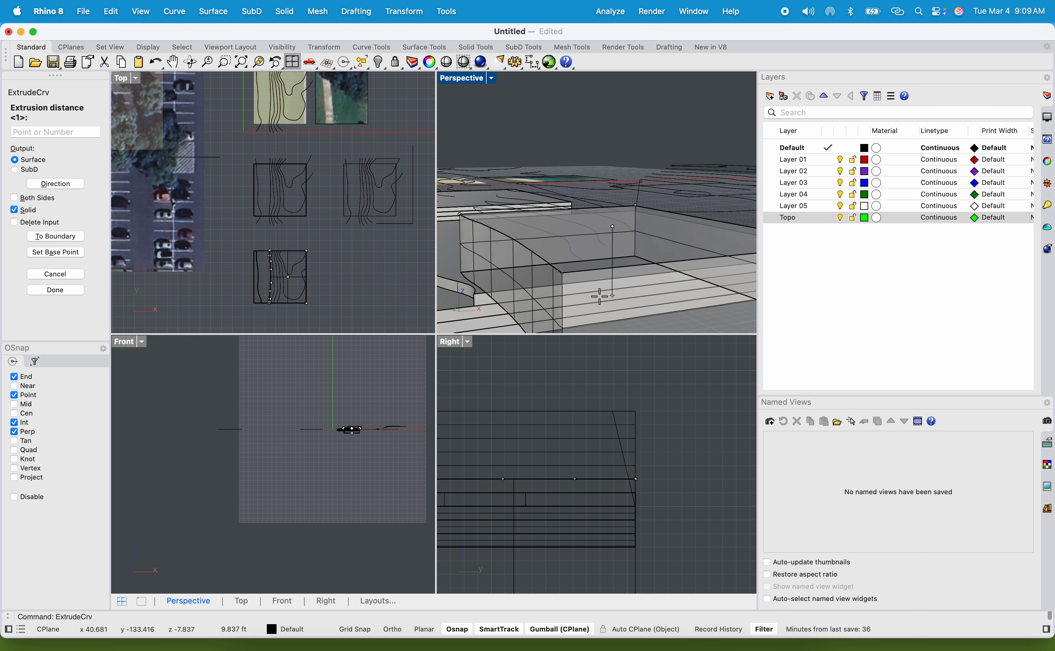
pyautogui.press('Escape')
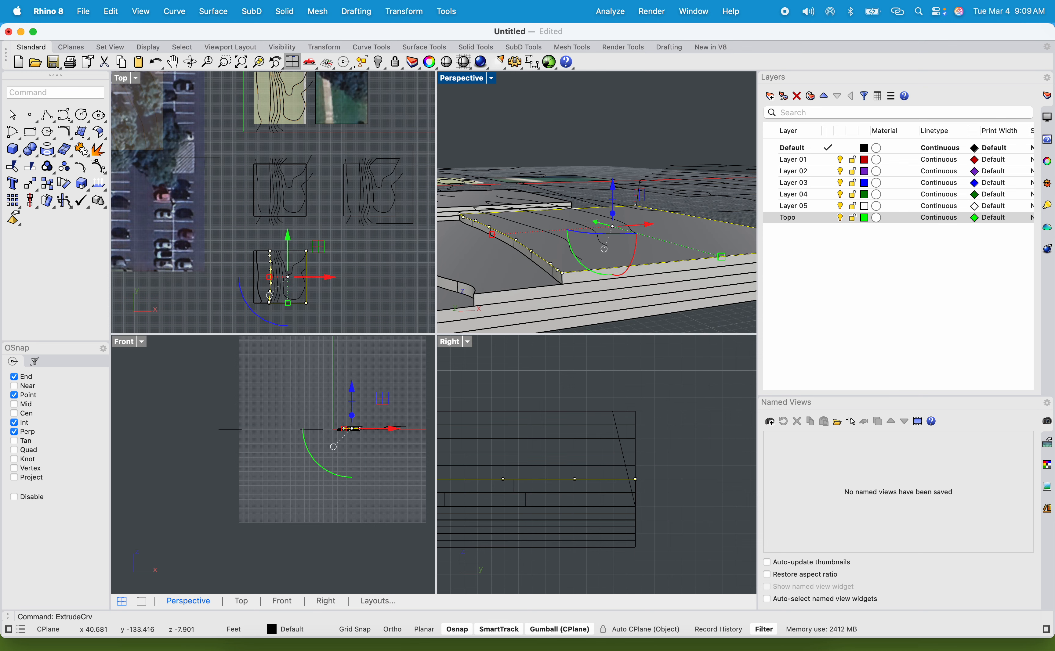
pyautogui.click(625, 121)
# Step: Inspect the stepped layers in Rendered display mode, and return to a maximized Perspective view in Shaded mode
pyautogui.scroll(-6, 625, 121)
pyautogui.scroll(3, 624, 148)
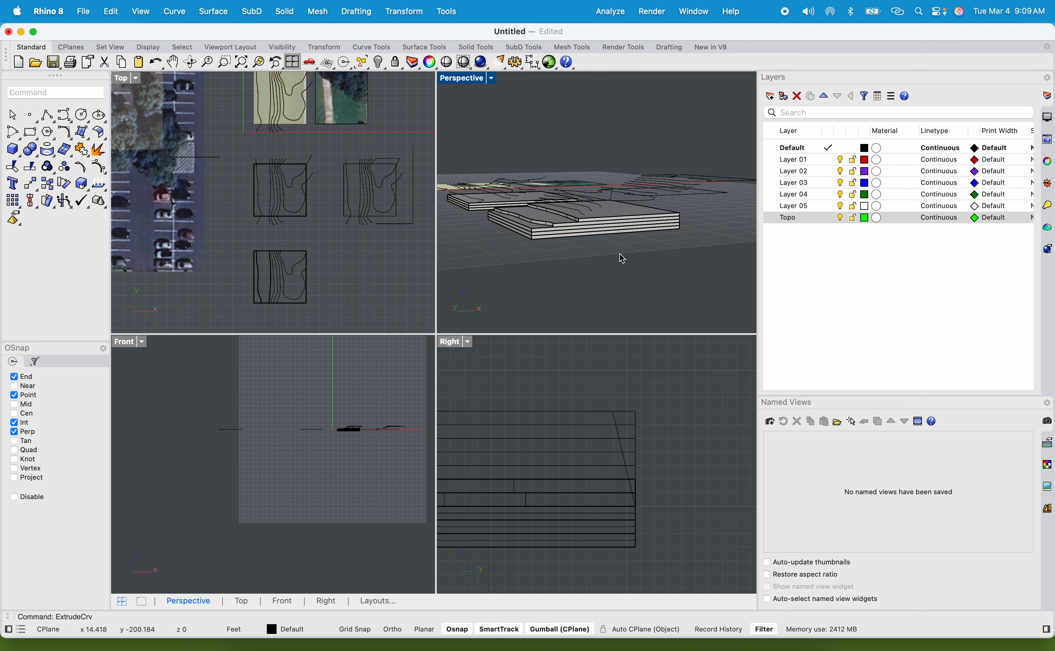
pyautogui.scroll(10, 613, 273)
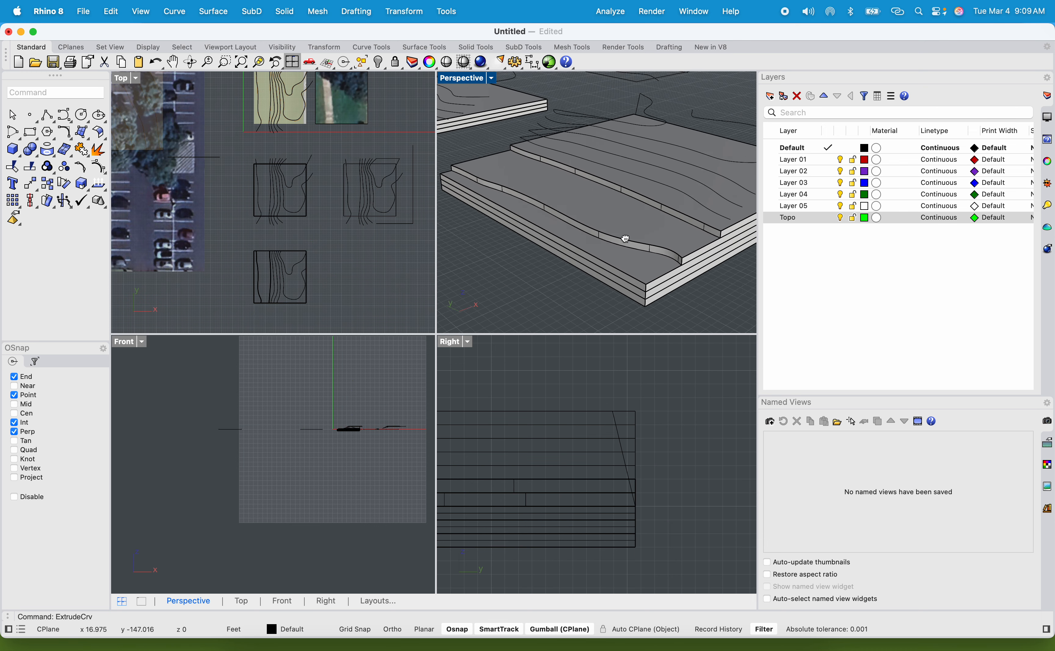
pyautogui.moveTo(571, 223); pyautogui.dragTo(593, 198, button='right')
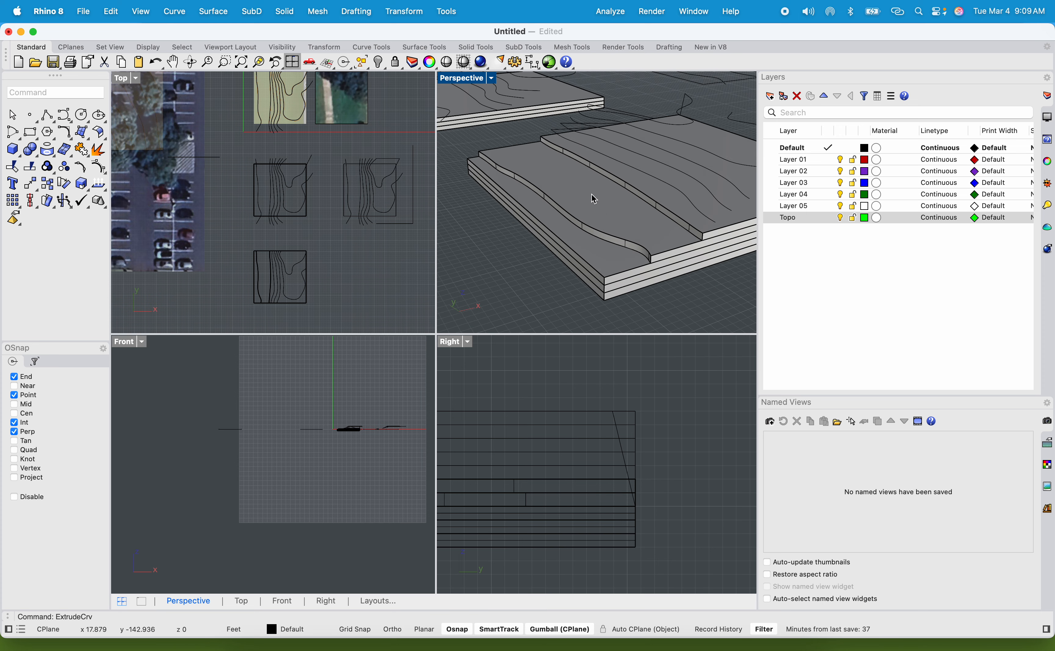
pyautogui.click(460, 84)
pyautogui.click(512, 146)
pyautogui.moveTo(541, 298); pyautogui.dragTo(454, 87, button='right')
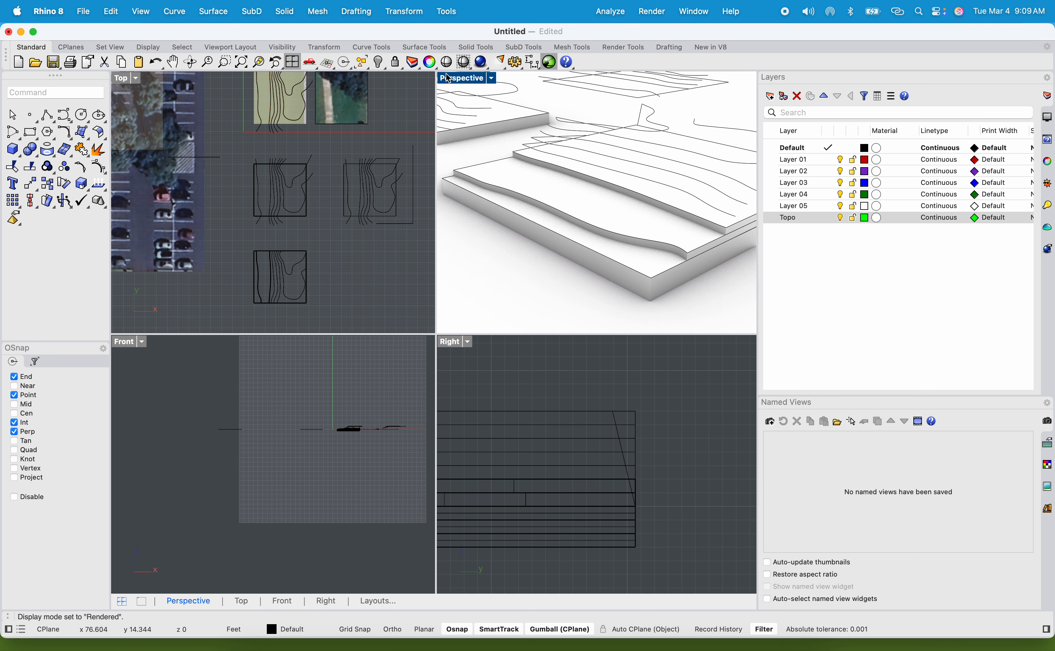
pyautogui.click(455, 81)
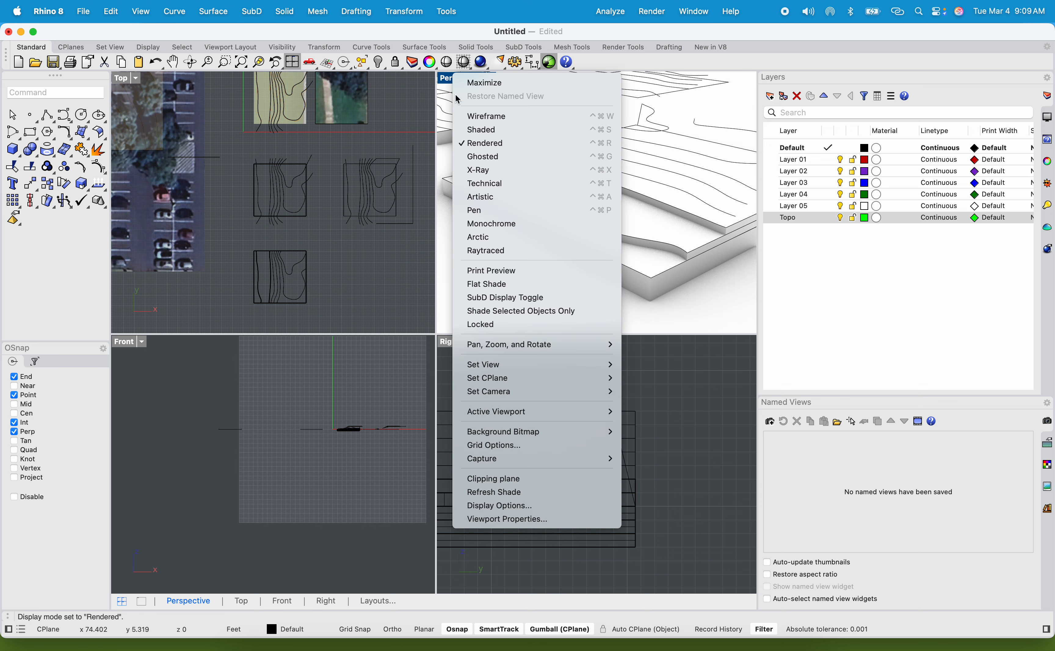
pyautogui.click(482, 127)
pyautogui.doubleClick(462, 78)
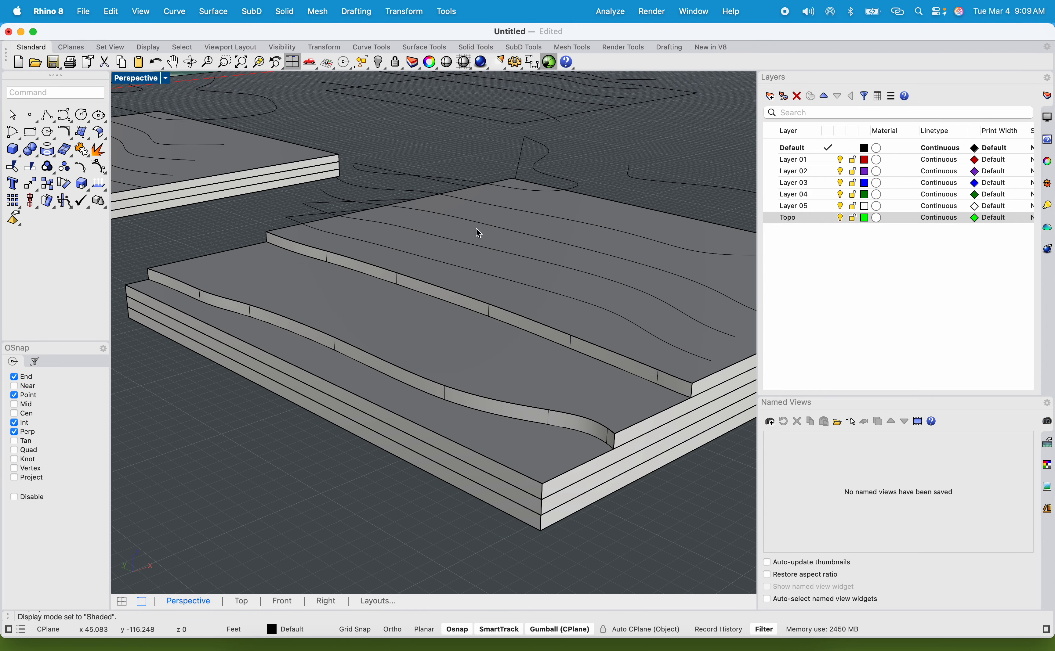
pyautogui.scroll(-5, 476, 227)
pyautogui.scroll(5, 494, 348)
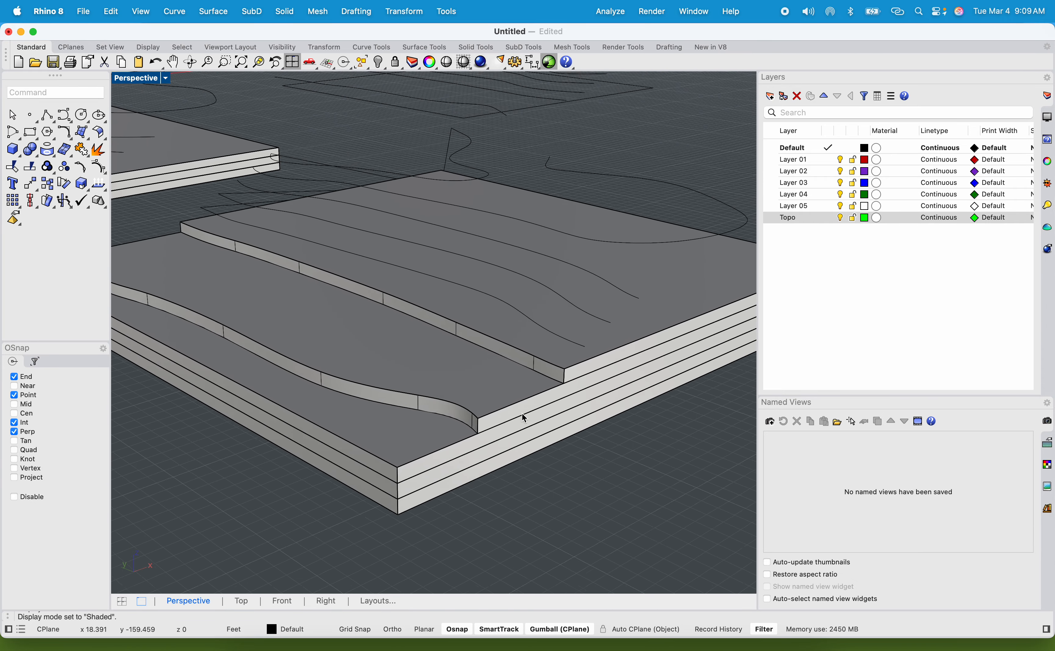
pyautogui.moveTo(523, 419); pyautogui.dragTo(471, 358, button='right')
pyautogui.click(380, 259)
pyautogui.click(438, 290)
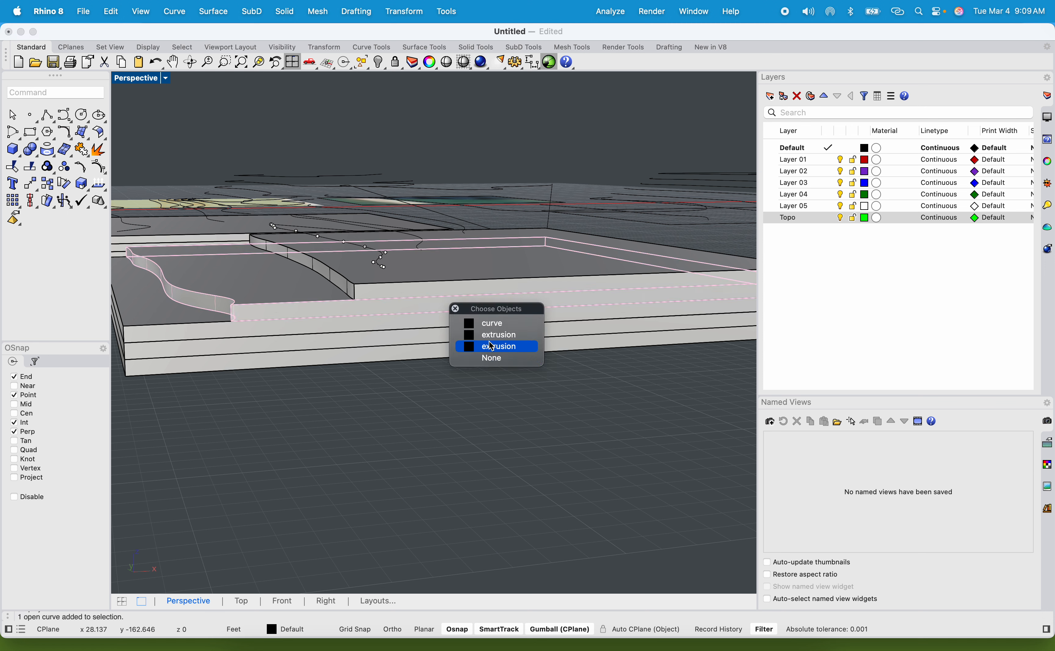
pyautogui.click(482, 323)
pyautogui.scroll(3, 413, 400)
pyautogui.scroll(5, 414, 399)
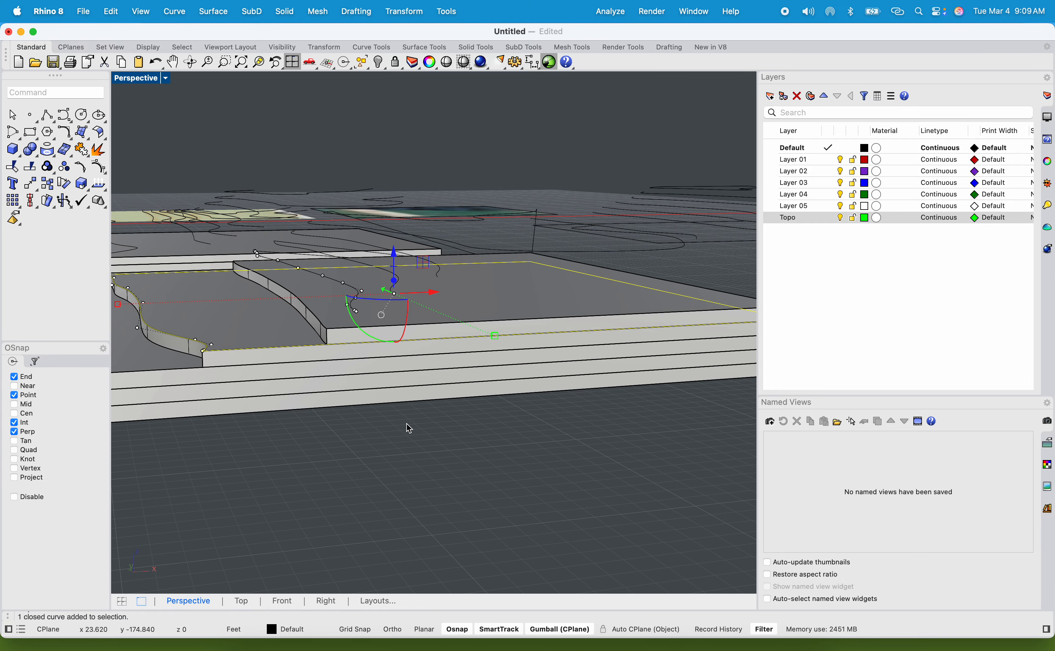
pyautogui.moveTo(395, 420); pyautogui.dragTo(418, 432, button='right')
pyautogui.click(405, 384)
pyautogui.moveTo(405, 384); pyautogui.dragTo(329, 389, button='right')
pyautogui.scroll(3, 364, 393)
pyautogui.scroll(-5, 365, 393)
# Step: Move the northeast corner point of the third contour's boundary polyline straight up to the top corner of the newest extruded layer
pyautogui.click(348, 420)
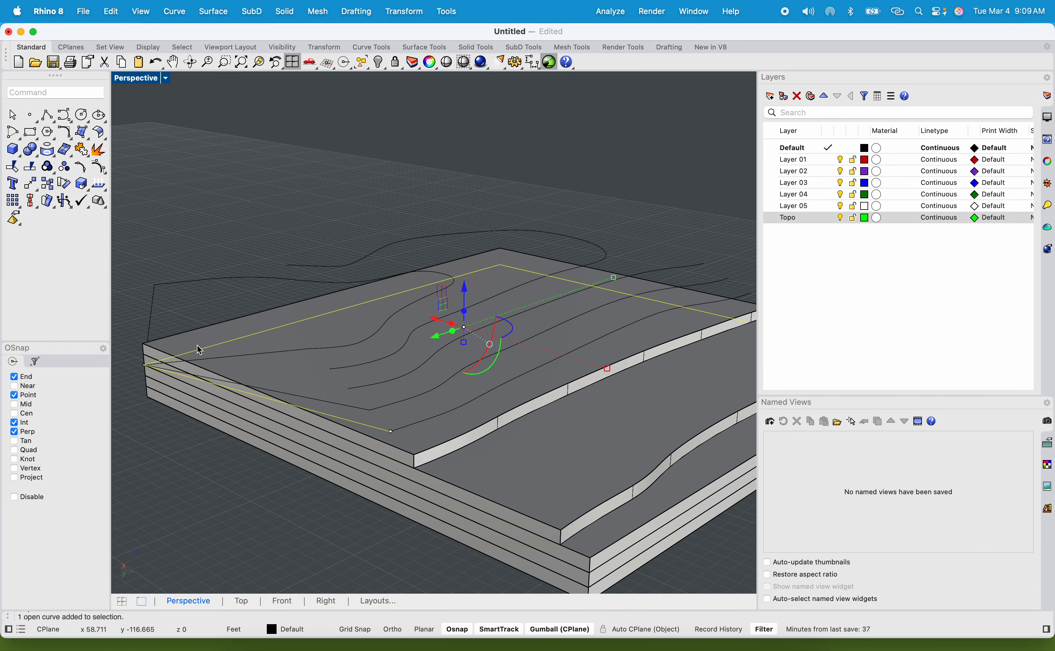
pyautogui.press('F10')
pyautogui.click(146, 365)
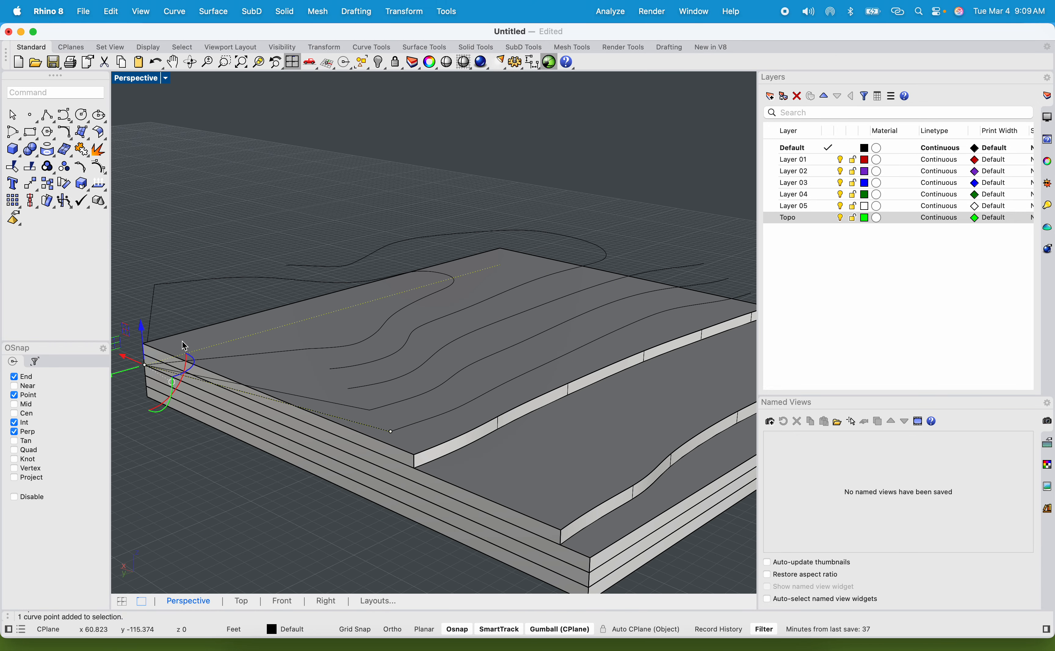
pyautogui.write('move')
pyautogui.press('Return')
pyautogui.scroll(3, 146, 353)
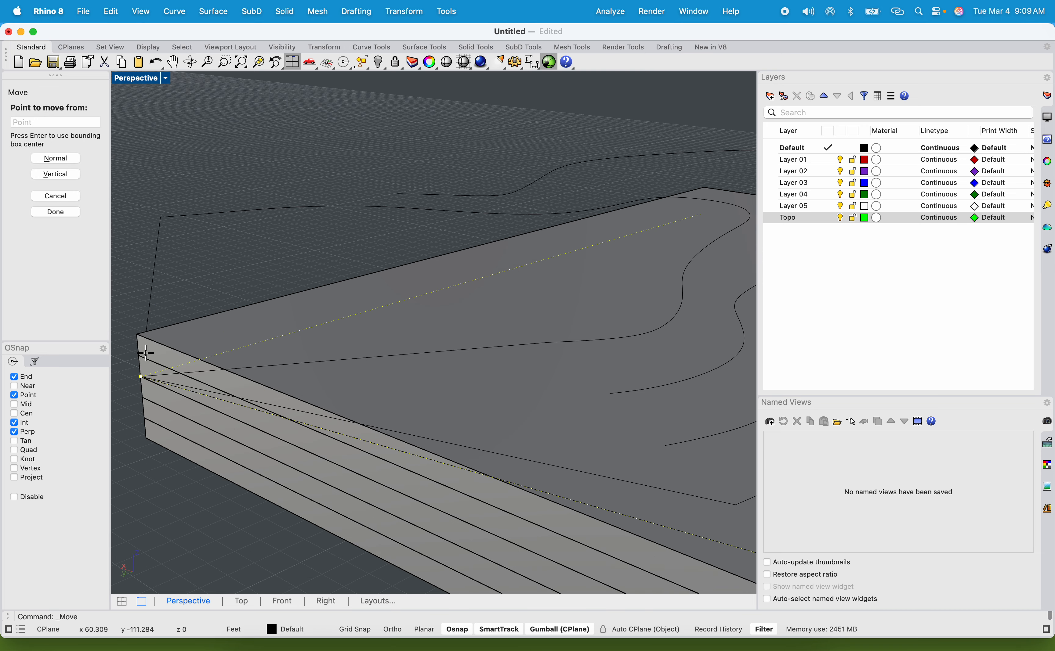
pyautogui.click(140, 376)
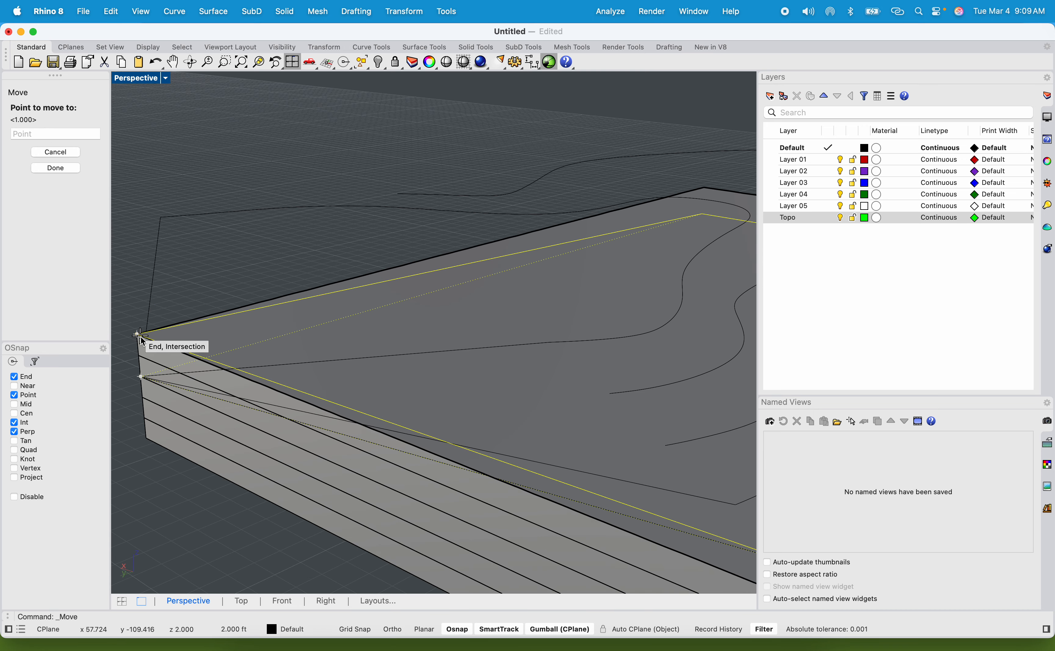
pyautogui.click(141, 336)
pyautogui.scroll(3, 257, 305)
pyautogui.moveTo(475, 305); pyautogui.dragTo(443, 333, button='right')
pyautogui.scroll(-5, 435, 350)
pyautogui.scroll(5, 276, 380)
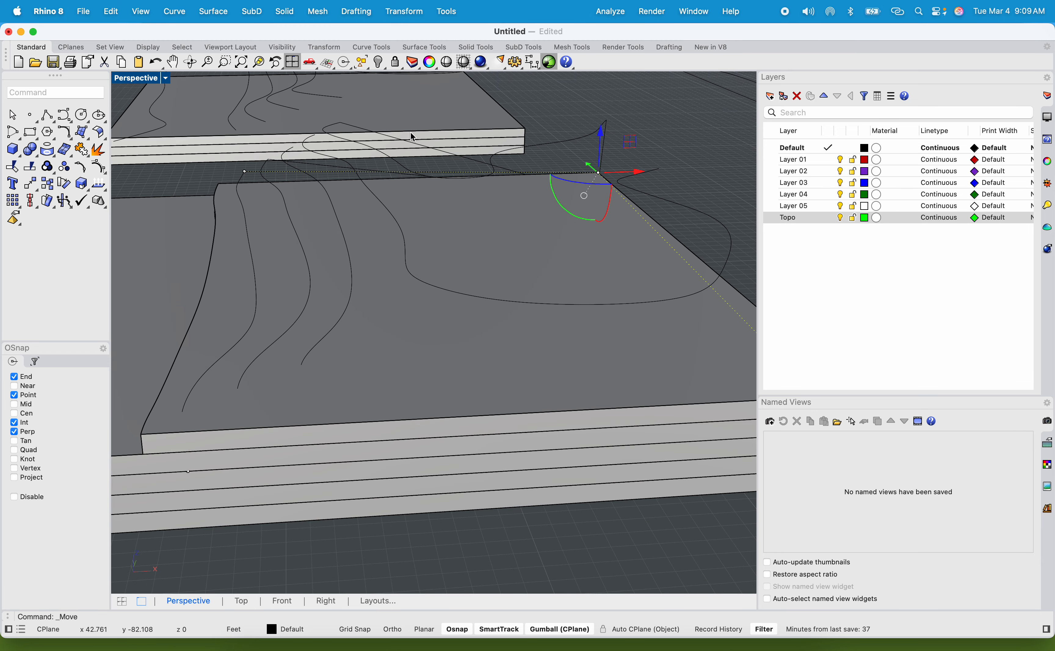
# Step: Move the front corner point of the boundary polyline from the stack's side up to the stack's top front corner
pyautogui.click(312, 173)
pyautogui.keyDown('shift'); pyautogui.moveTo(511, 345); pyautogui.dragTo(350, 305, button='right'); pyautogui.keyUp('shift')
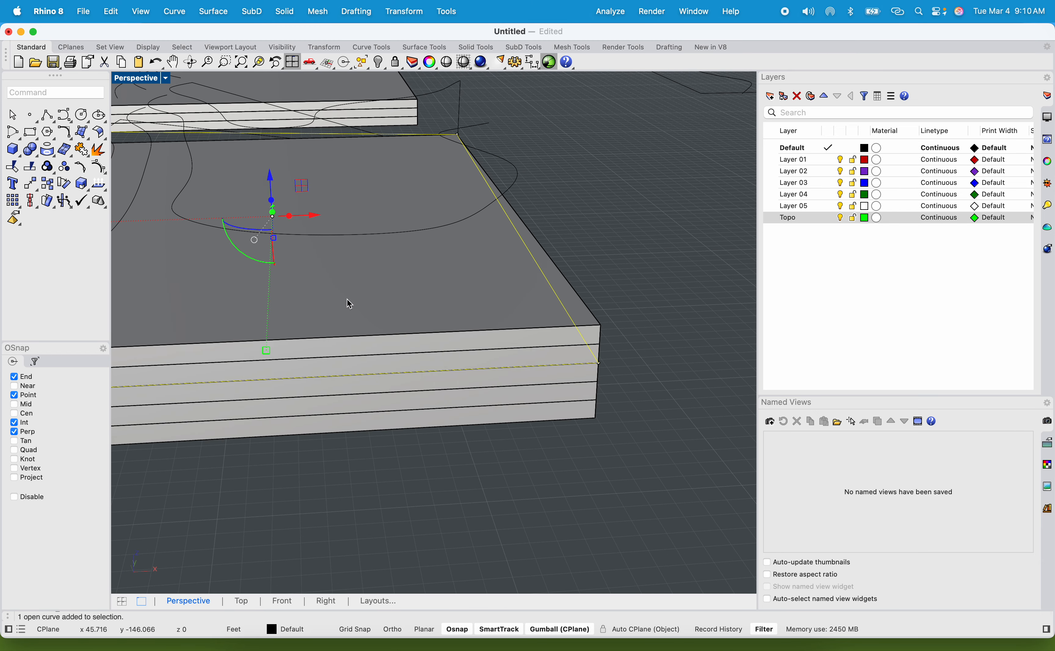
pyautogui.scroll(5, 601, 370)
pyautogui.click(598, 364)
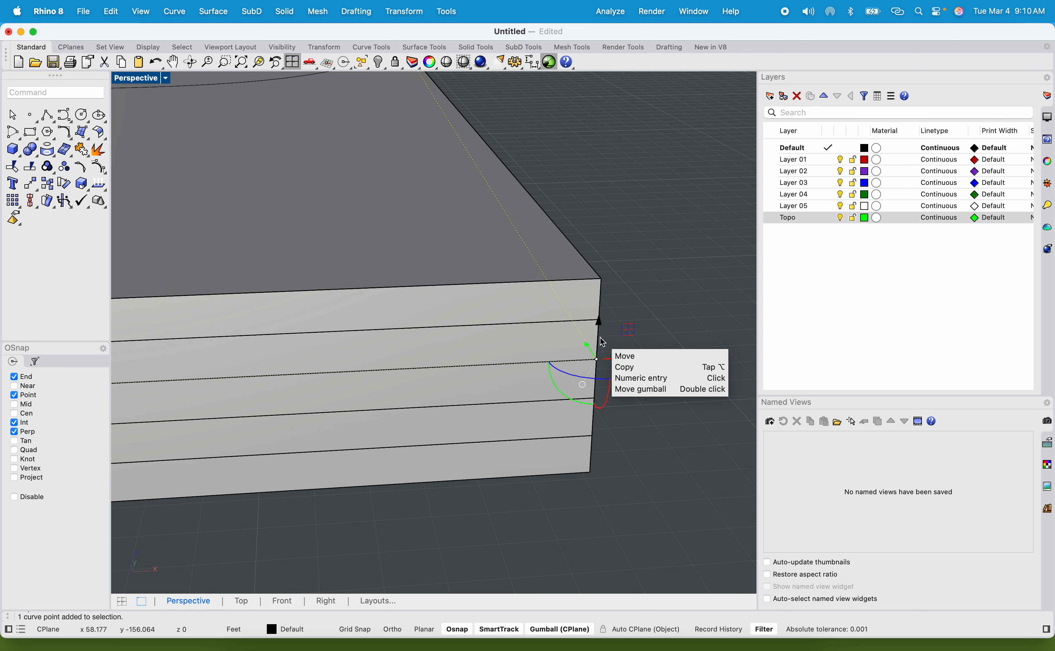
pyautogui.write('m')
pyautogui.press('Return')
pyautogui.click(595, 363)
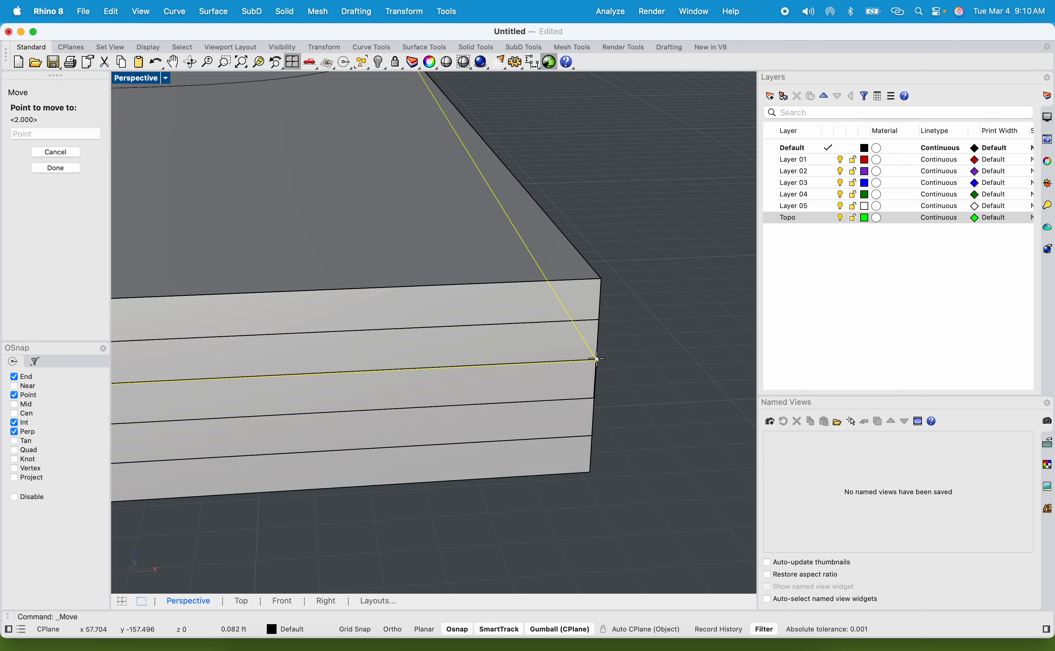
pyautogui.click(601, 280)
# Step: Move the boundary polyline's free front endpoint up onto the end of the adjoining contour curve
pyautogui.scroll(-6, 526, 384)
pyautogui.scroll(5, 314, 323)
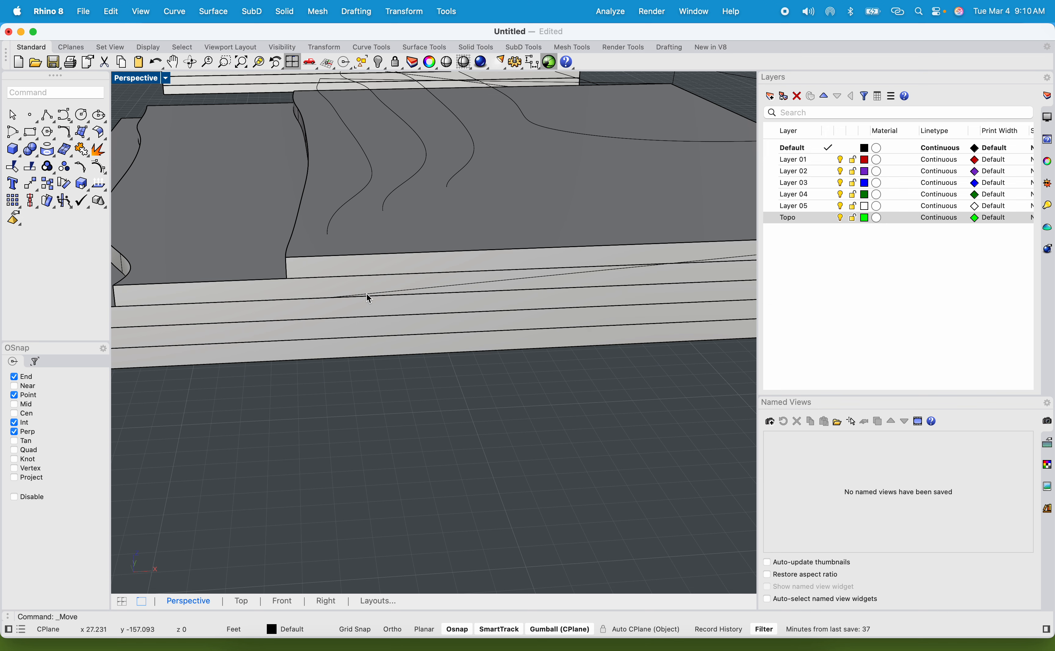
pyautogui.click(358, 297)
pyautogui.click(330, 296)
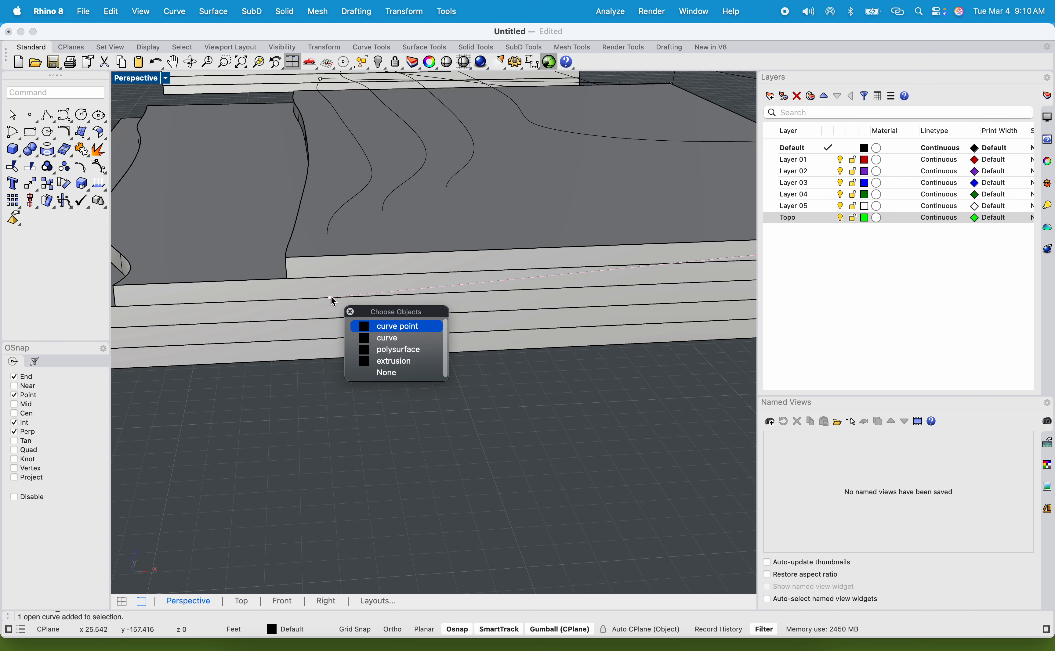
pyautogui.click(390, 325)
pyautogui.press('Return')
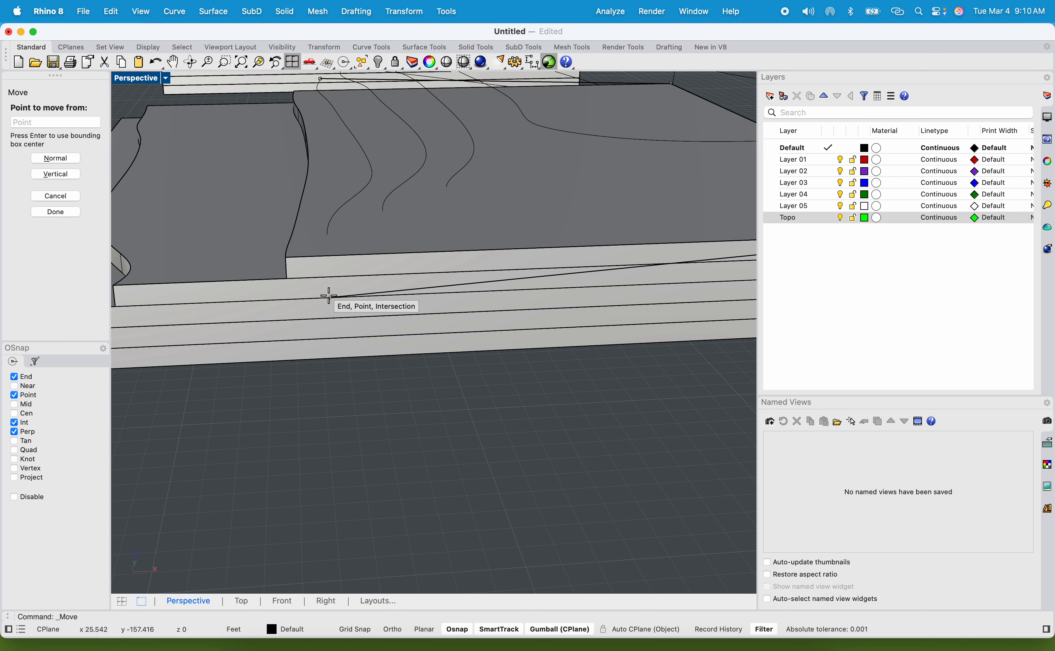
pyautogui.click(330, 298)
pyautogui.click(328, 236)
pyautogui.scroll(-10, 350, 241)
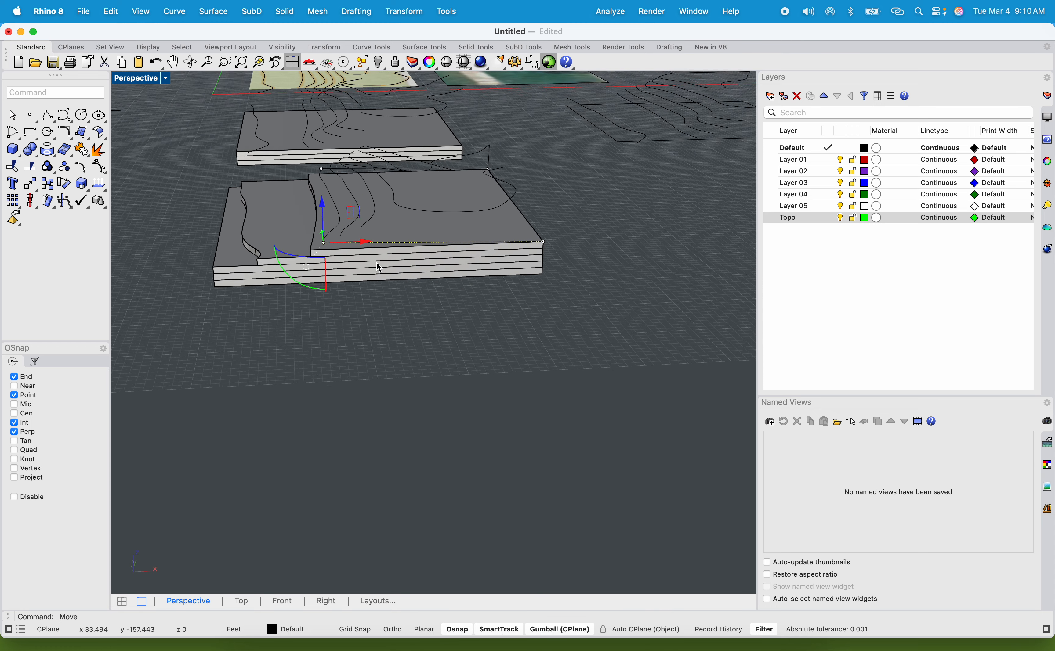
pyautogui.keyDown('shift'); pyautogui.moveTo(377, 262); pyautogui.dragTo(358, 279, button='right'); pyautogui.keyUp('shift')
pyautogui.scroll(8, 491, 280)
pyautogui.click(552, 246)
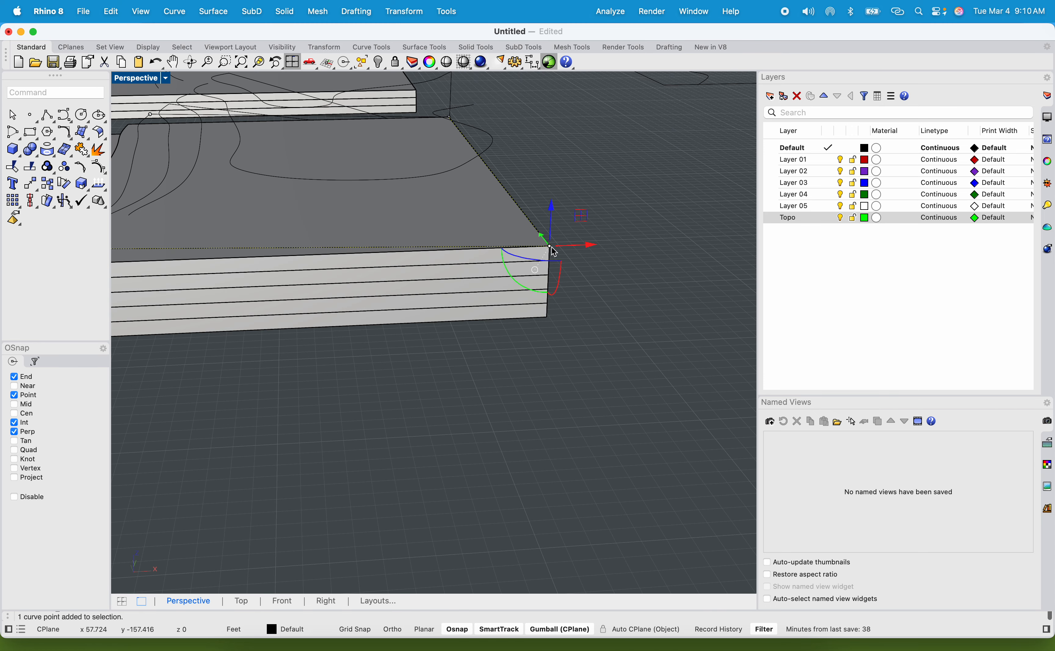
pyautogui.click(452, 122)
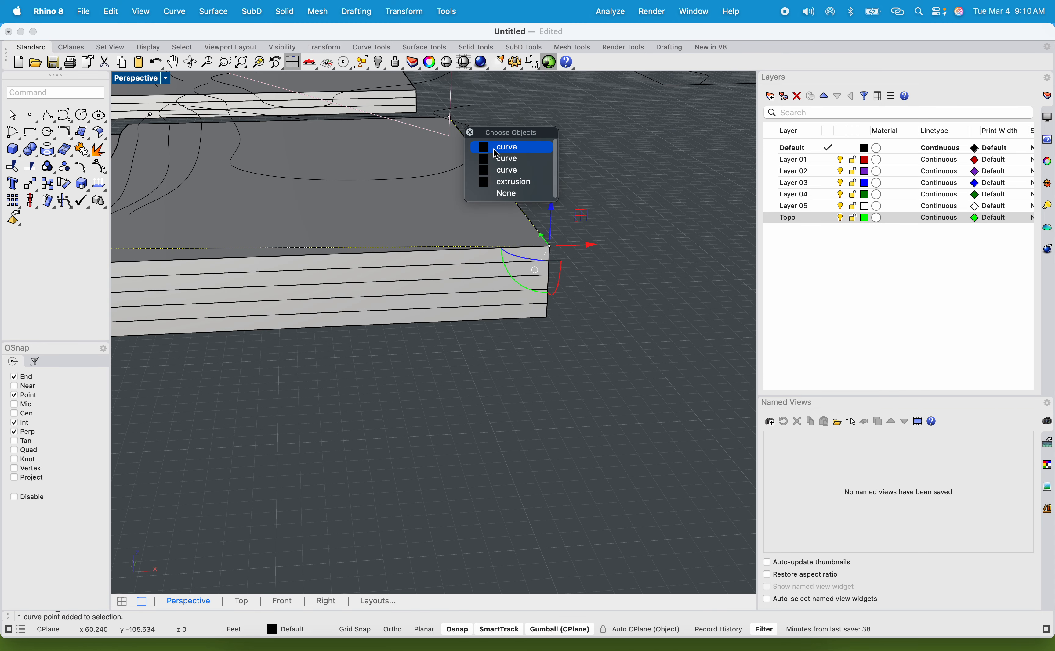
pyautogui.click(583, 105)
pyautogui.moveTo(601, 150); pyautogui.dragTo(512, 217, button='right')
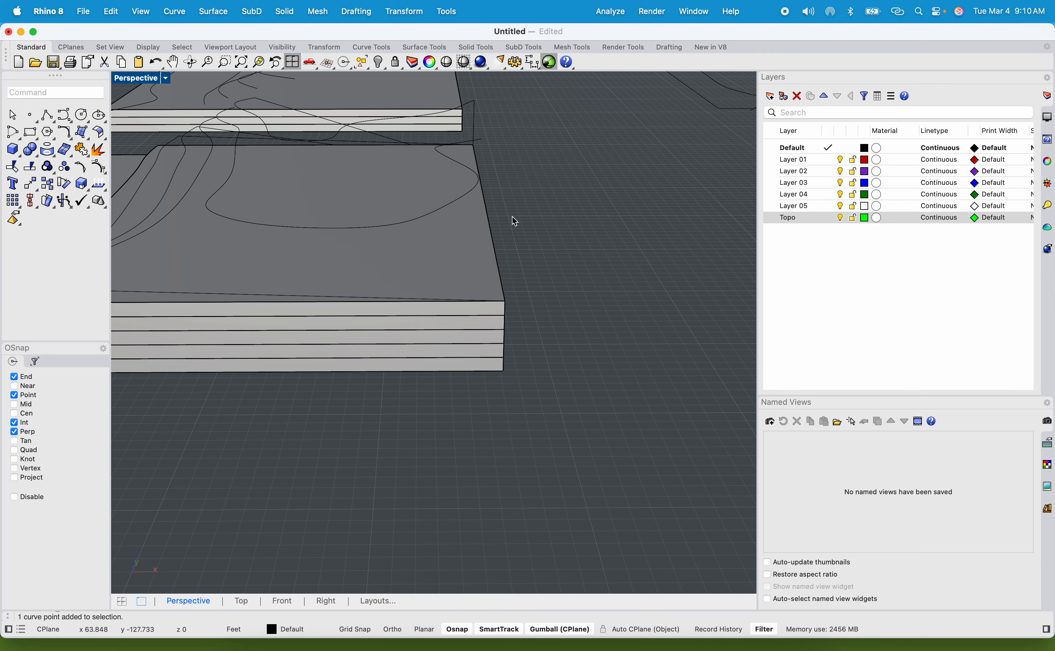
# Step: Select the boundary polyline's front and back outer corner points and move them straight up 12" in the Right view
pyautogui.click(205, 293)
pyautogui.moveTo(269, 281)
pyautogui.mouseDown(button='right')
pyautogui.moveTo(355, 292)
pyautogui.moveTo(362, 302)
pyautogui.moveTo(253, 278)
pyautogui.mouseUp(button='right')
pyautogui.scroll(3, 254, 278)
pyautogui.click(259, 326)
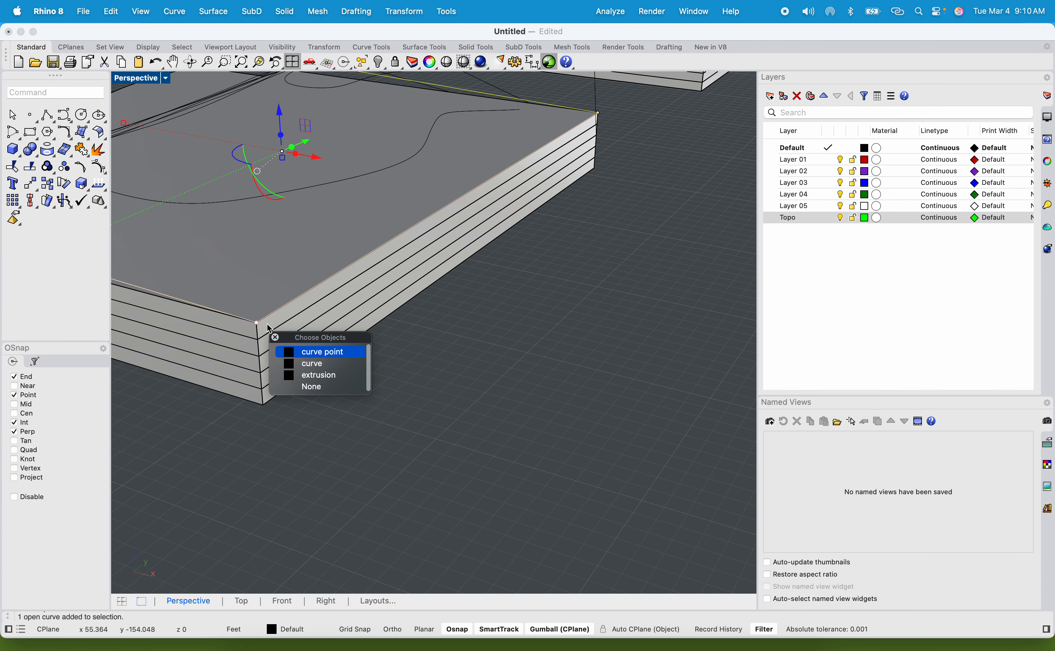
pyautogui.click(318, 351)
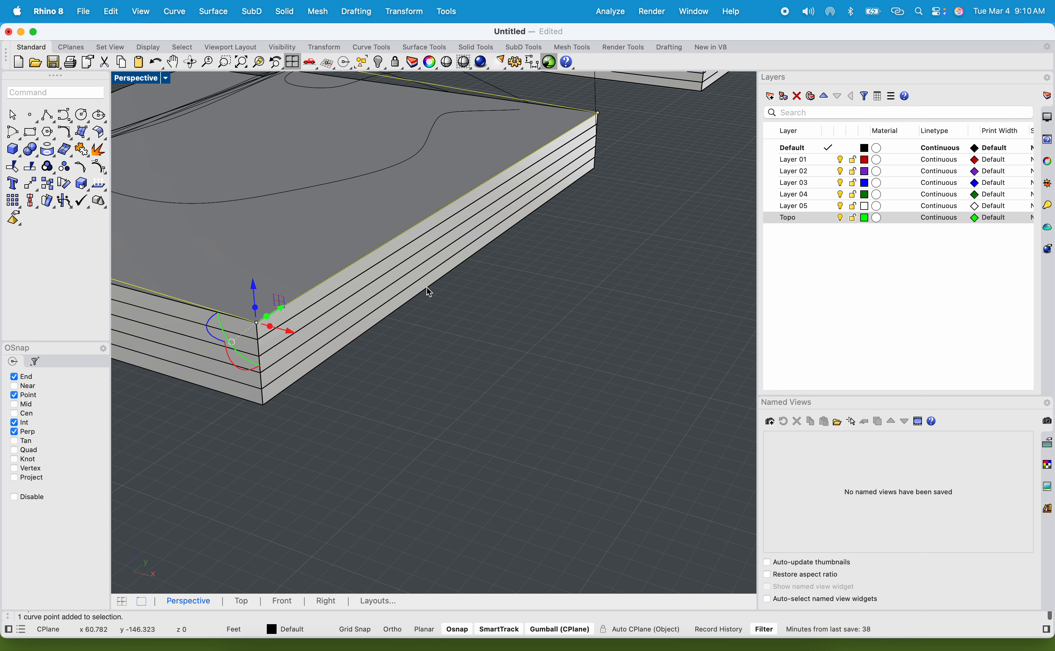
pyautogui.keyDown('shift'); pyautogui.click(599, 115); pyautogui.keyUp('shift')
pyautogui.click(649, 143)
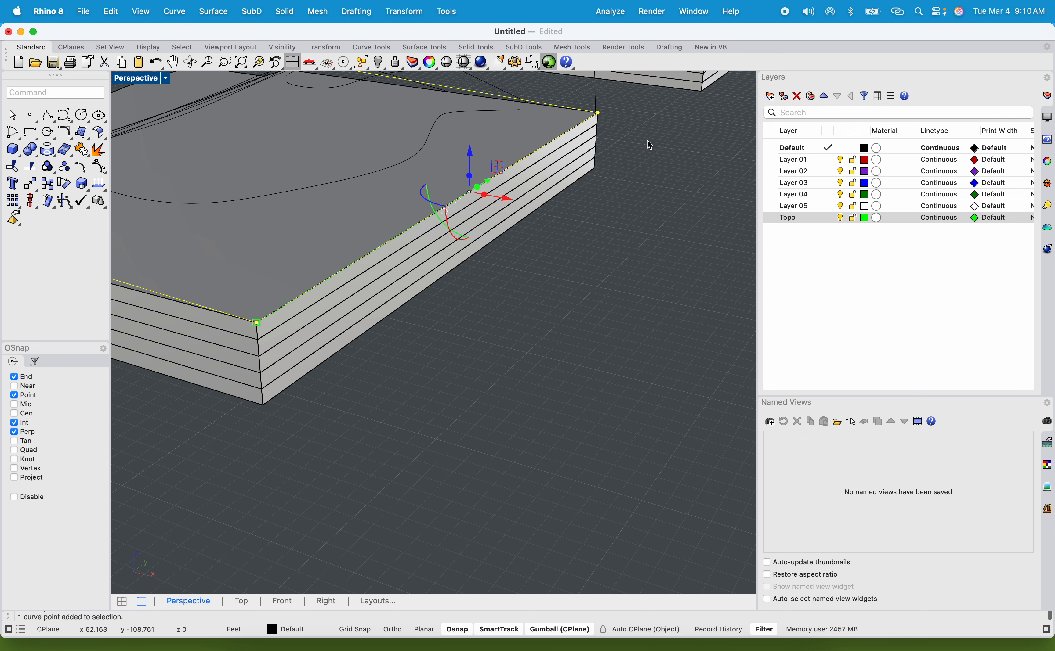
pyautogui.doubleClick(147, 80)
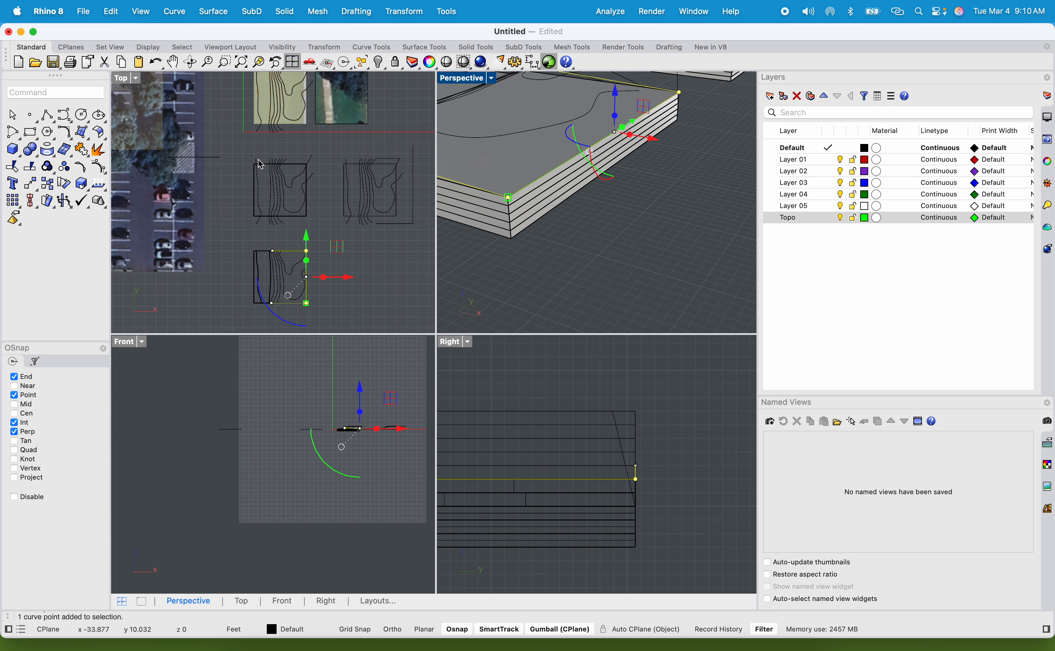
pyautogui.click(606, 398)
pyautogui.write('m')
pyautogui.press('Return')
pyautogui.click(686, 471)
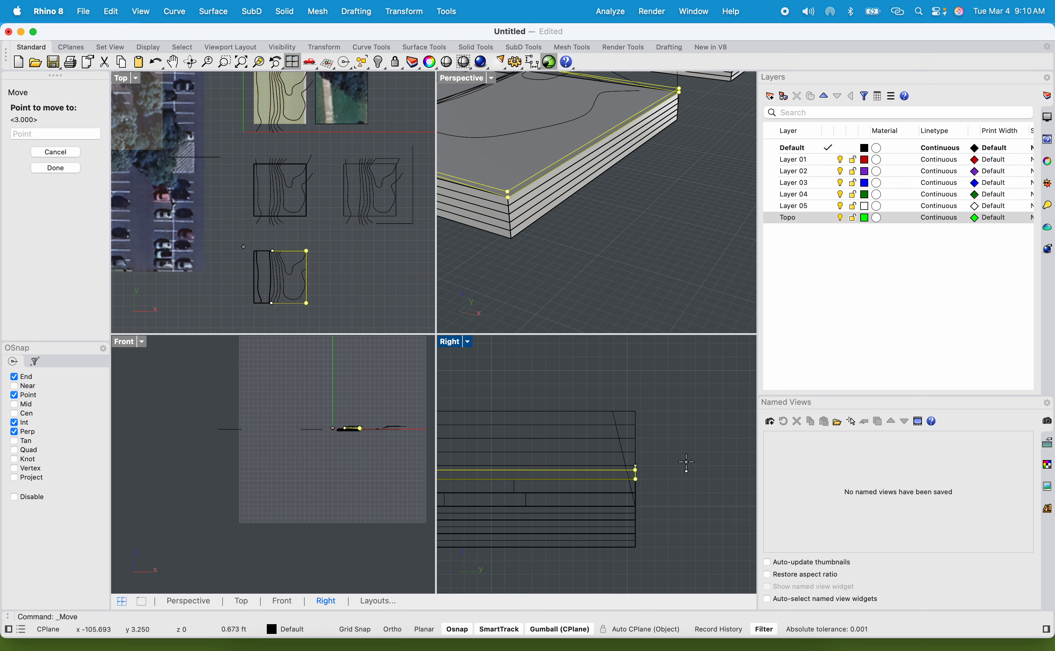
pyautogui.write('12"')
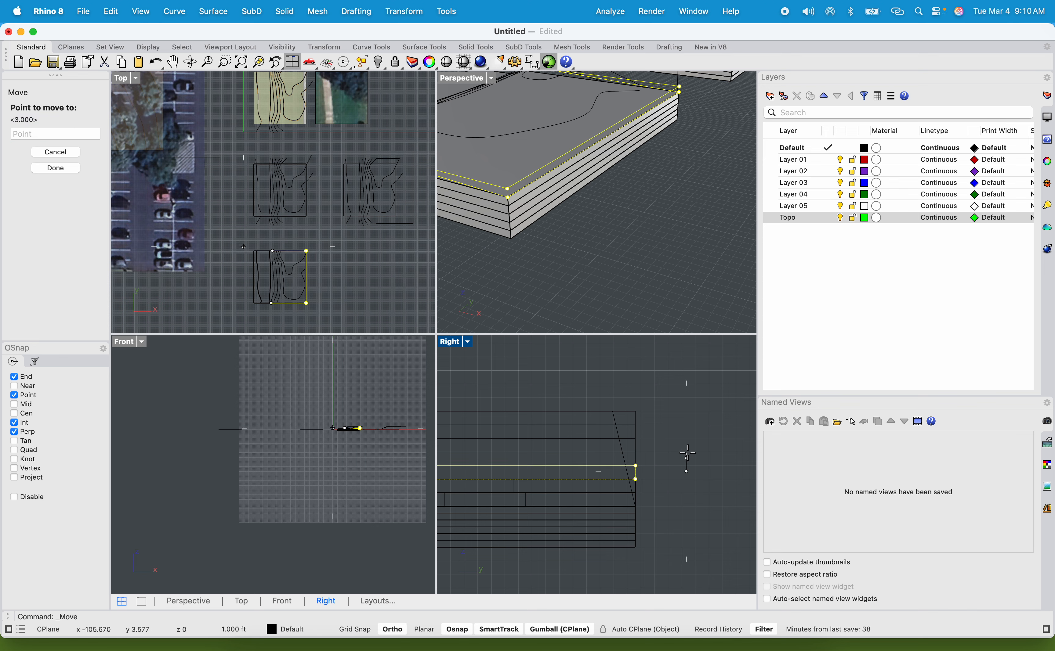
pyautogui.click(688, 454)
pyautogui.click(651, 308)
# Step: Join the boundary polyline and the adjoining contour curve into one closed outline
pyautogui.scroll(6, 599, 286)
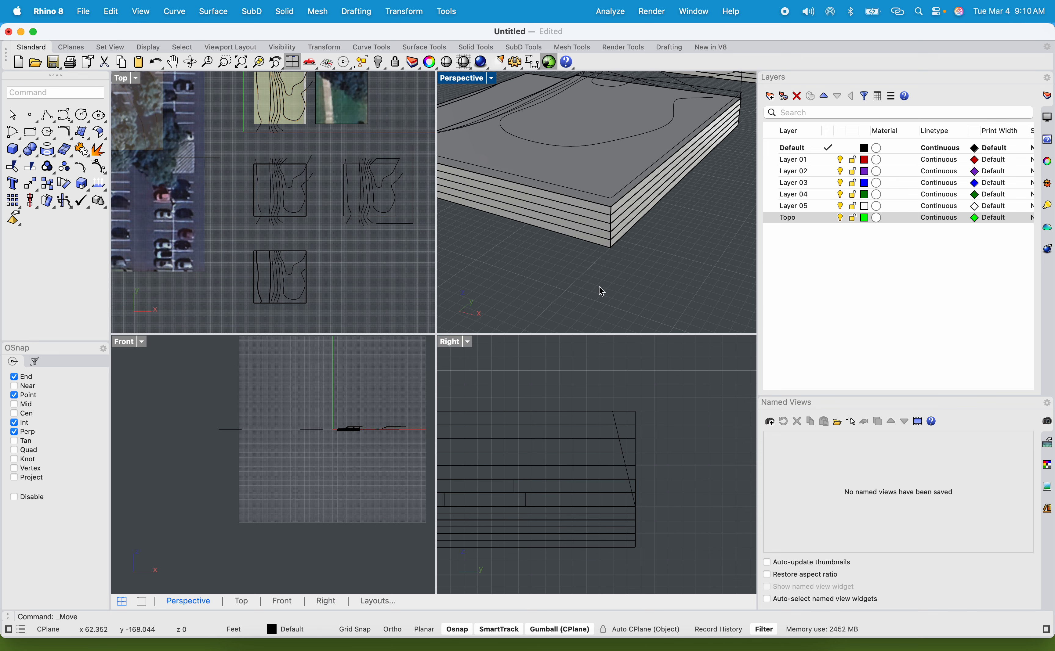
pyautogui.moveTo(548, 291); pyautogui.dragTo(535, 239, button='right')
pyautogui.scroll(3, 615, 236)
pyautogui.click(618, 238)
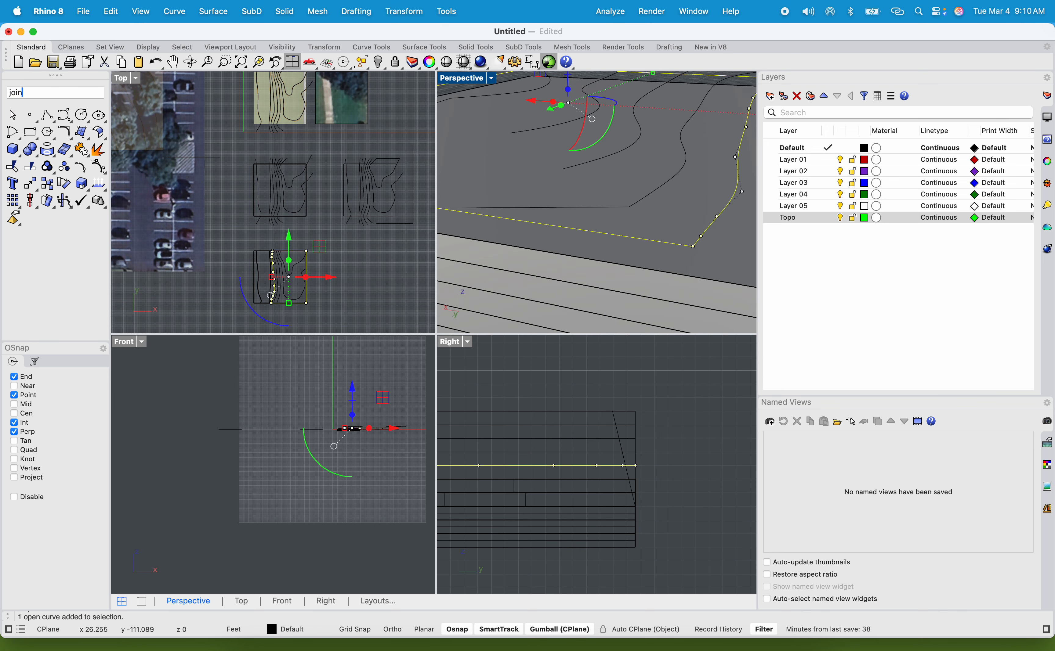
pyautogui.scroll(-3, 715, 234)
# Step: Extrude the joined contour outline with ExtrudeCrv into a solid slab down to the layer below
pyautogui.write('Extr')
pyautogui.press('Up')
pyautogui.press('Up')
pyautogui.press('Up')
pyautogui.press('Up')
pyautogui.press('Up')
pyautogui.press('Up')
pyautogui.press('Up')
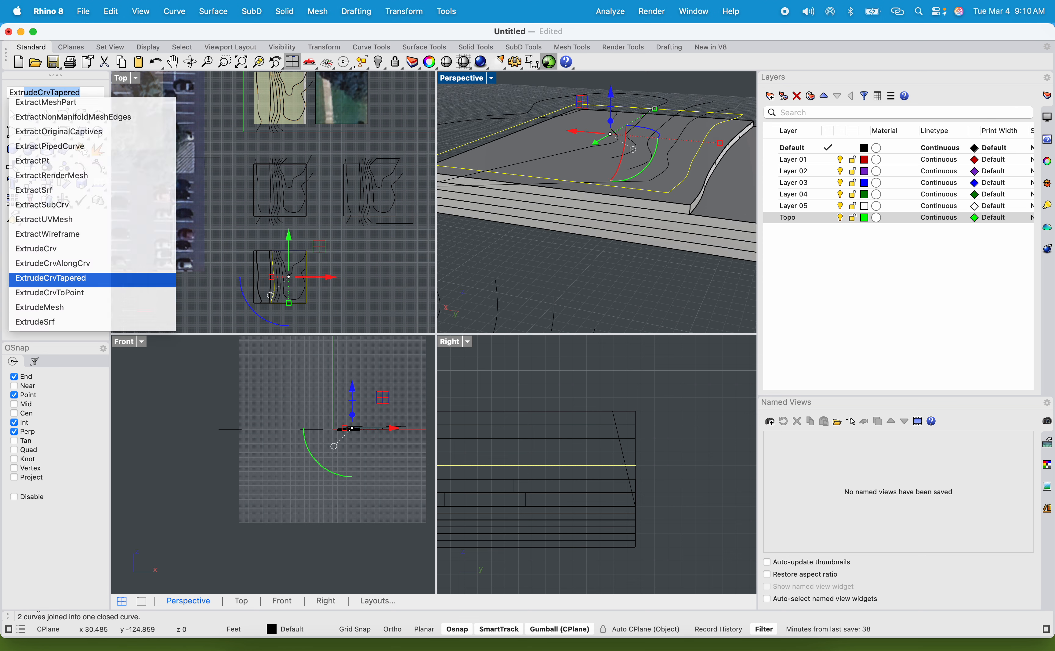
pyautogui.press('Down')
pyautogui.press('Down')
pyautogui.press('Return')
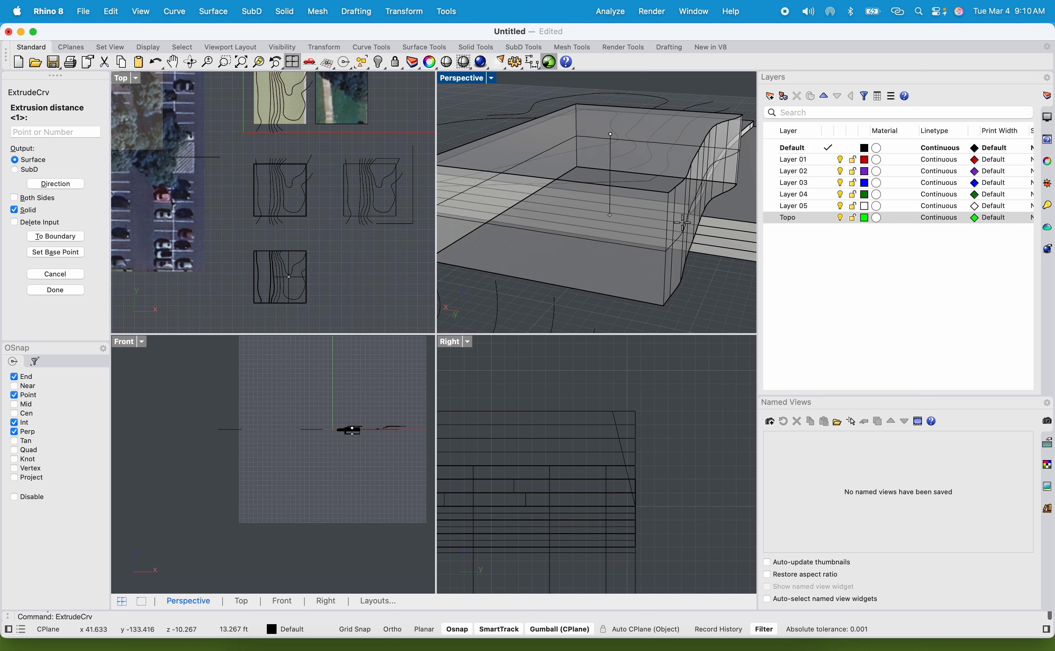
pyautogui.press('Return')
pyautogui.click(651, 257)
# Step: Move the back corner point of the next boundary polyline up to the new slab's top back corner
pyautogui.moveTo(655, 281); pyautogui.dragTo(624, 273, button='right')
pyautogui.click(571, 223)
pyautogui.moveTo(533, 257); pyautogui.dragTo(701, 259, button='right')
pyautogui.click(512, 279)
pyautogui.scroll(2, 553, 197)
pyautogui.click(553, 199)
pyautogui.keyDown('shift'); pyautogui.moveTo(554, 199); pyautogui.dragTo(686, 199, button='right'); pyautogui.keyUp('shift')
pyautogui.scroll(6, 463, 189)
pyautogui.click(514, 212)
pyautogui.moveTo(564, 209)
pyautogui.mouseDown(button='right')
pyautogui.moveTo(535, 233)
pyautogui.moveTo(560, 210)
pyautogui.mouseUp(button='right')
pyautogui.rightClick(560, 210)
pyautogui.write('M')
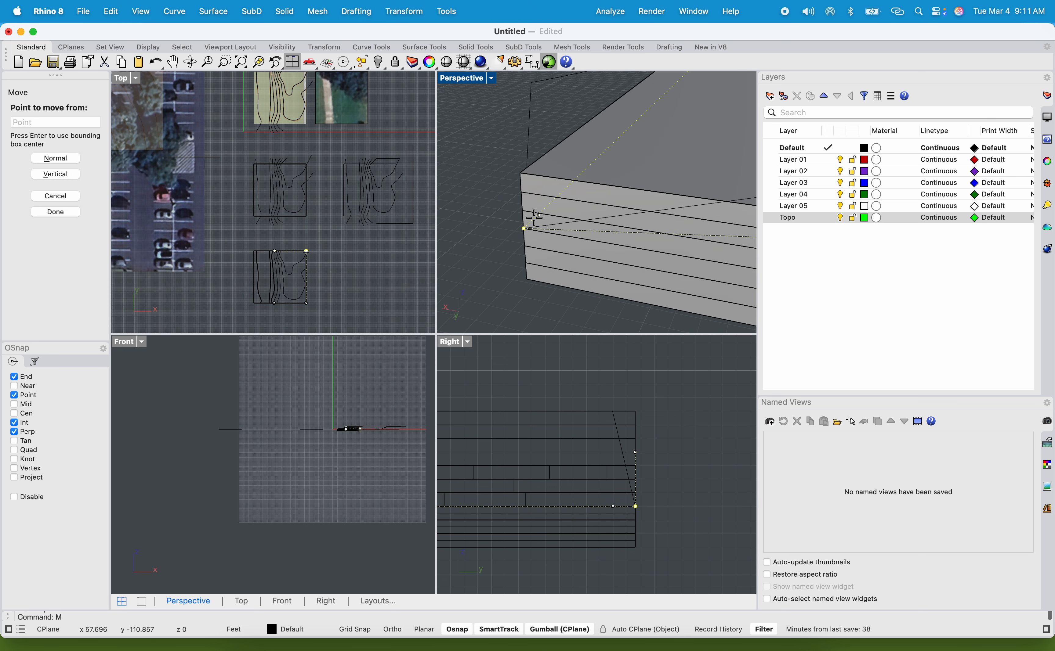
pyautogui.click(524, 228)
pyautogui.click(520, 173)
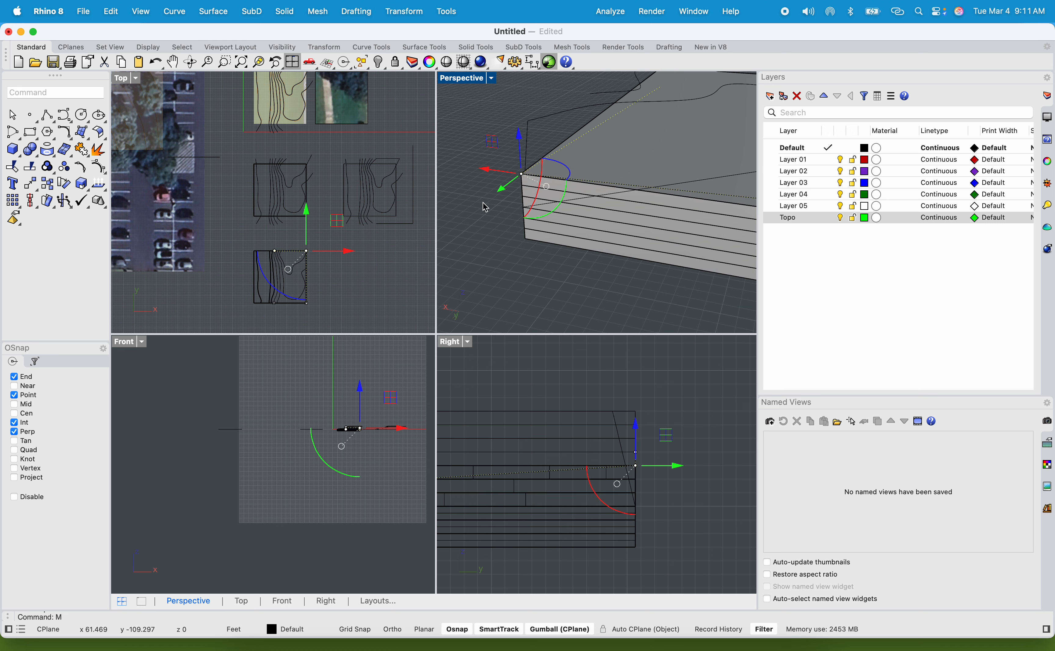
pyautogui.press('Escape')
# Step: Move the short two-segment boundary polyline up so its corner meets the slab's top back corner
pyautogui.moveTo(528, 225); pyautogui.dragTo(525, 245, button='right')
pyautogui.click(558, 215)
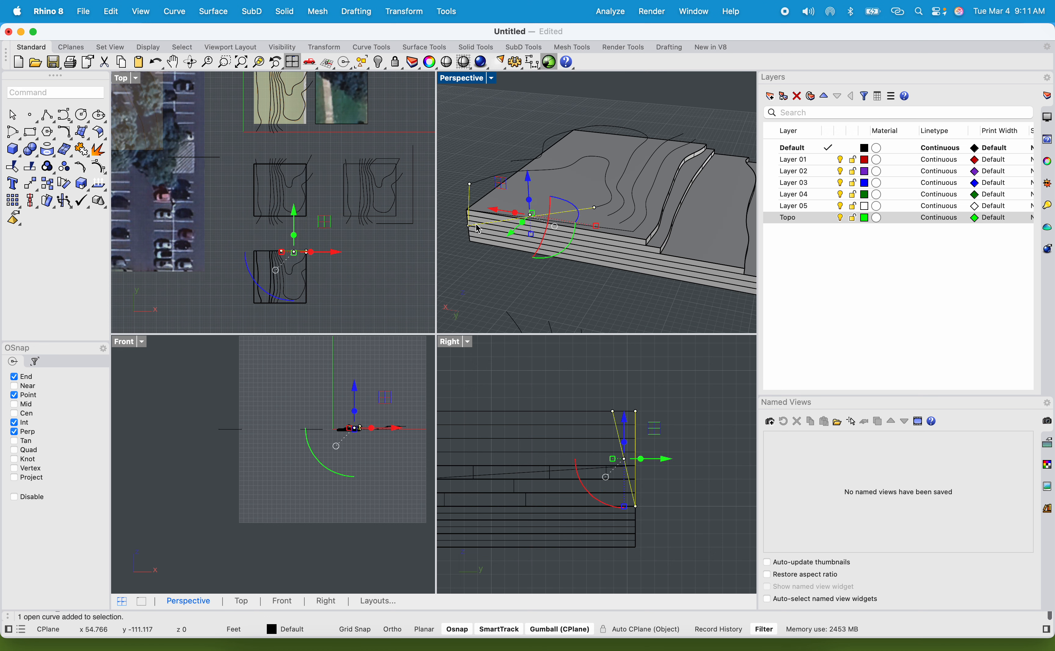
pyautogui.scroll(5, 498, 225)
pyautogui.press('Return')
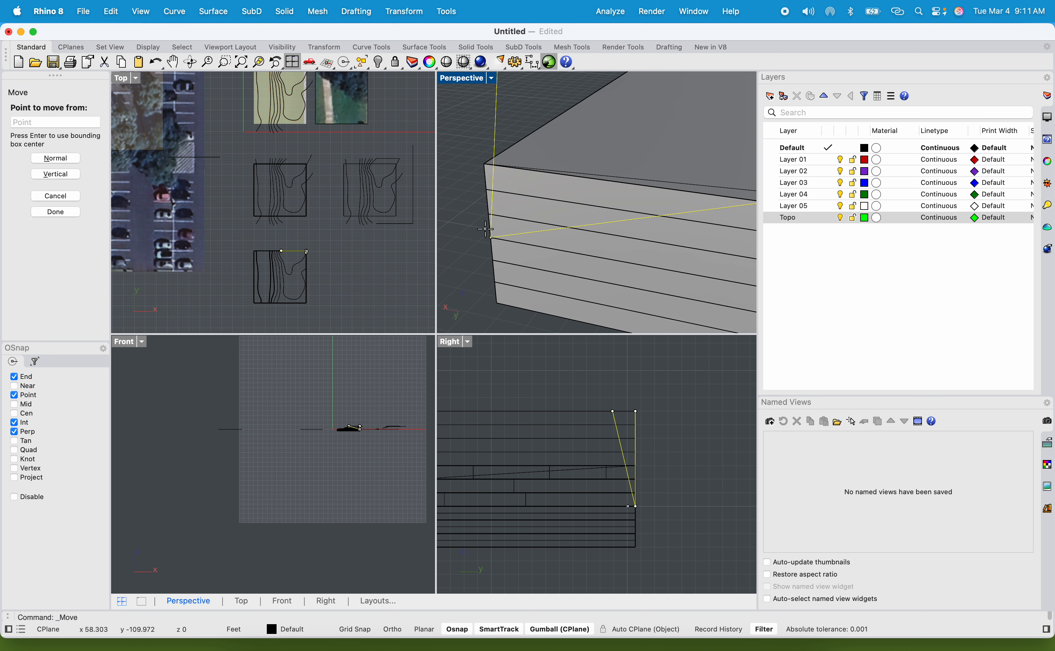
pyautogui.click(486, 233)
pyautogui.click(486, 165)
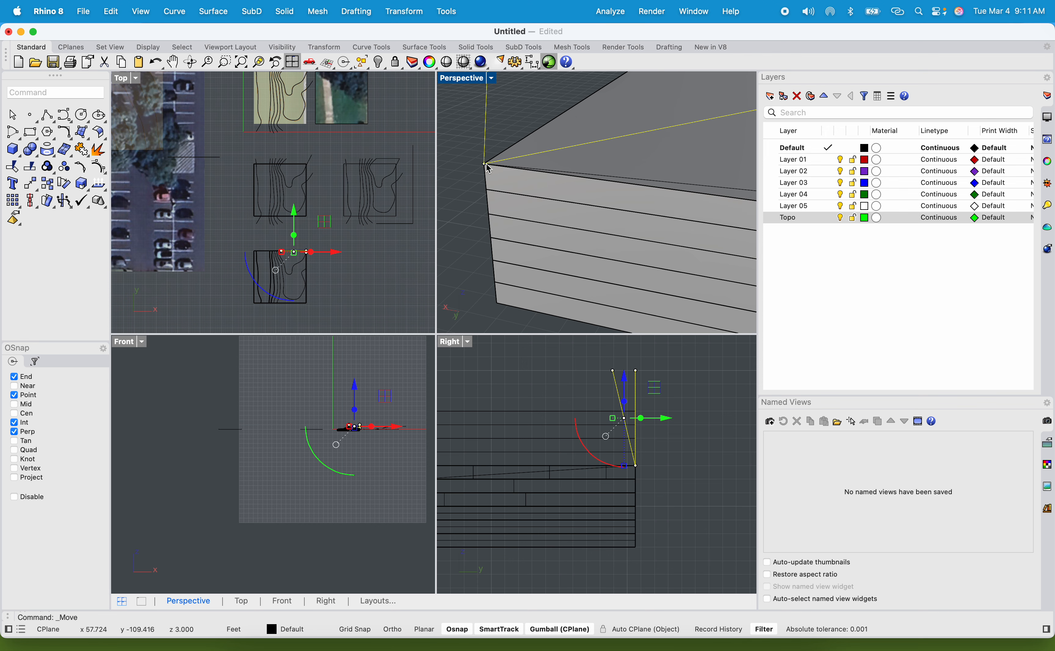
pyautogui.click(470, 206)
# Step: Maximize the Perspective view and move the next boundary polyline's front corner point up to the top slab's front corner
pyautogui.scroll(-5, 489, 206)
pyautogui.moveTo(513, 214); pyautogui.dragTo(554, 211, button='right')
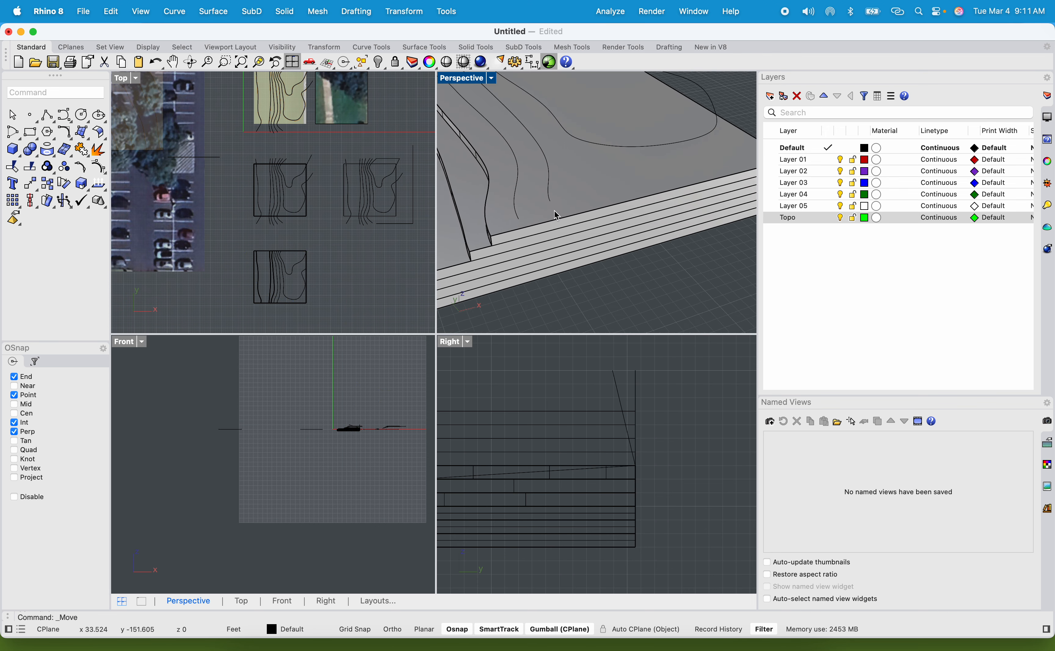
pyautogui.doubleClick(463, 78)
pyautogui.scroll(-5, 519, 225)
pyautogui.scroll(1, 505, 284)
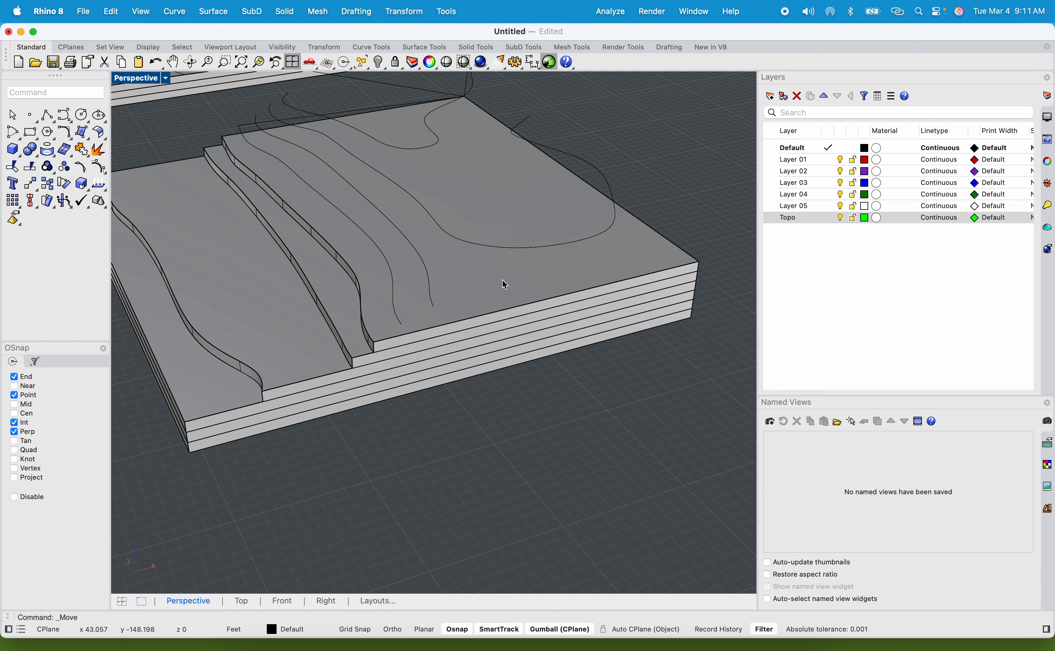
pyautogui.moveTo(425, 281); pyautogui.dragTo(565, 269, button='right')
pyautogui.click(409, 236)
pyautogui.moveTo(409, 237); pyautogui.dragTo(369, 294, button='right')
pyautogui.click(672, 275)
pyautogui.write('m')
pyautogui.press('Return')
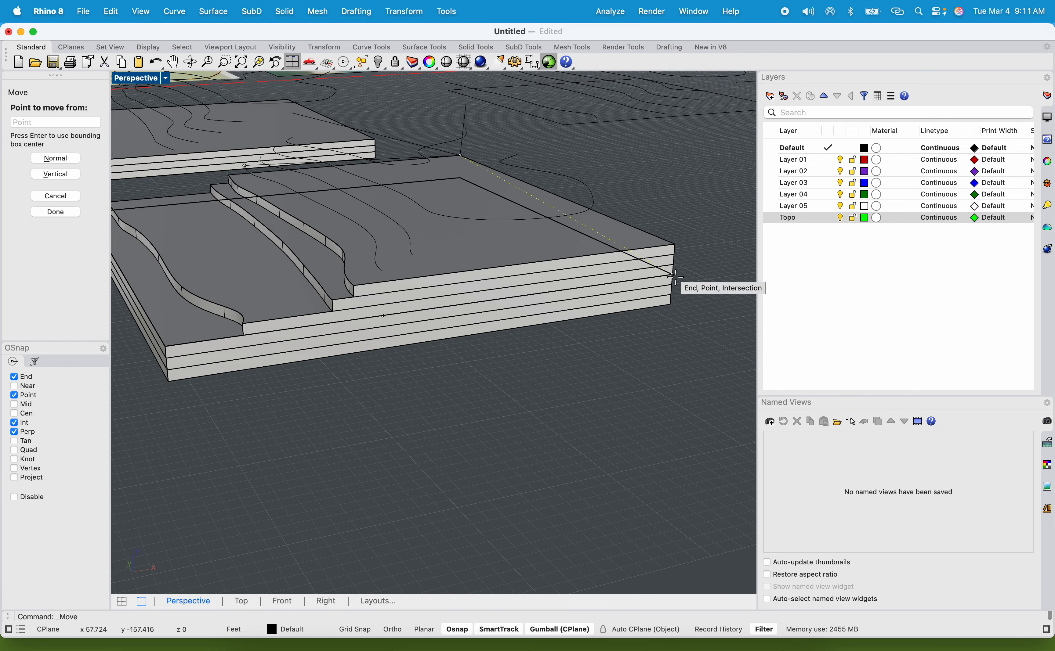
pyautogui.click(674, 276)
pyautogui.click(674, 244)
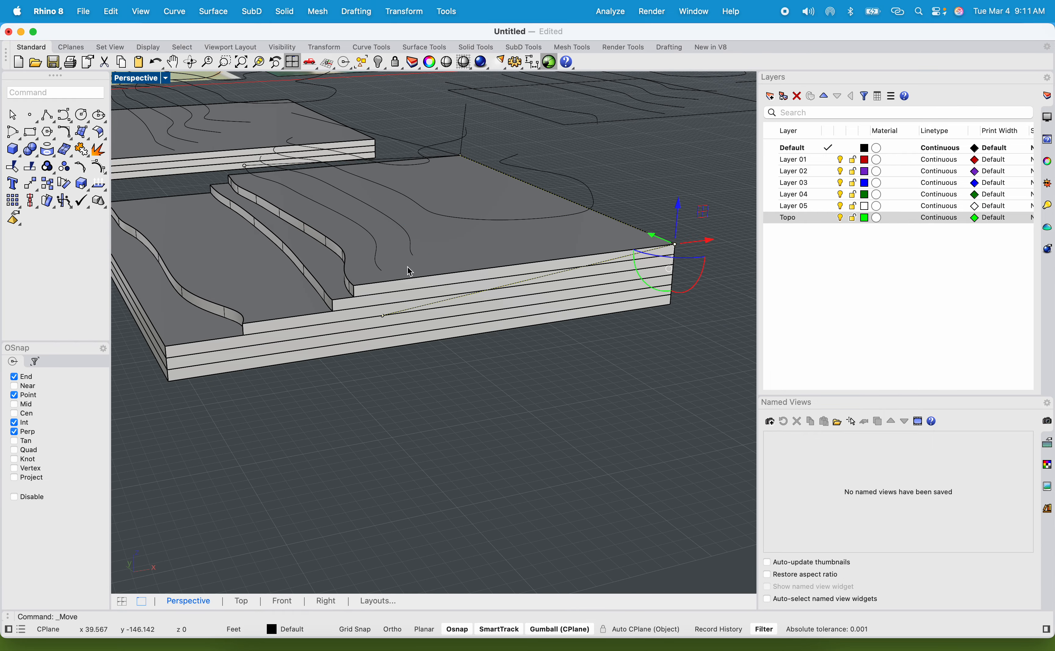
# Step: Move that boundary polyline's remaining front endpoint up onto the end of its contour curve
pyautogui.click(382, 315)
pyautogui.press('Return')
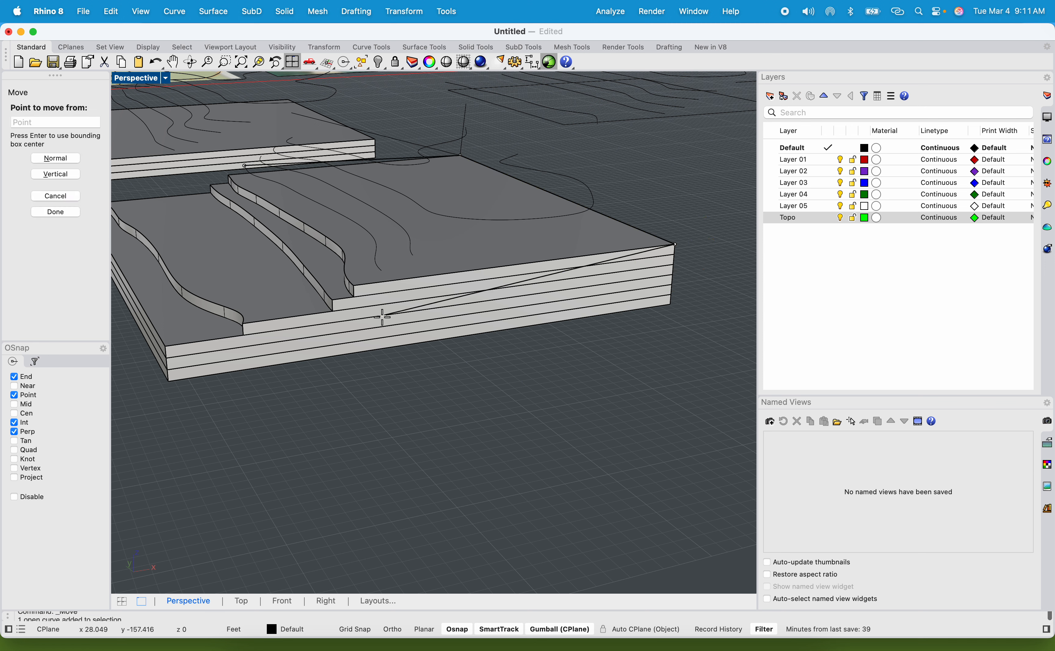
pyautogui.click(383, 315)
pyautogui.click(383, 265)
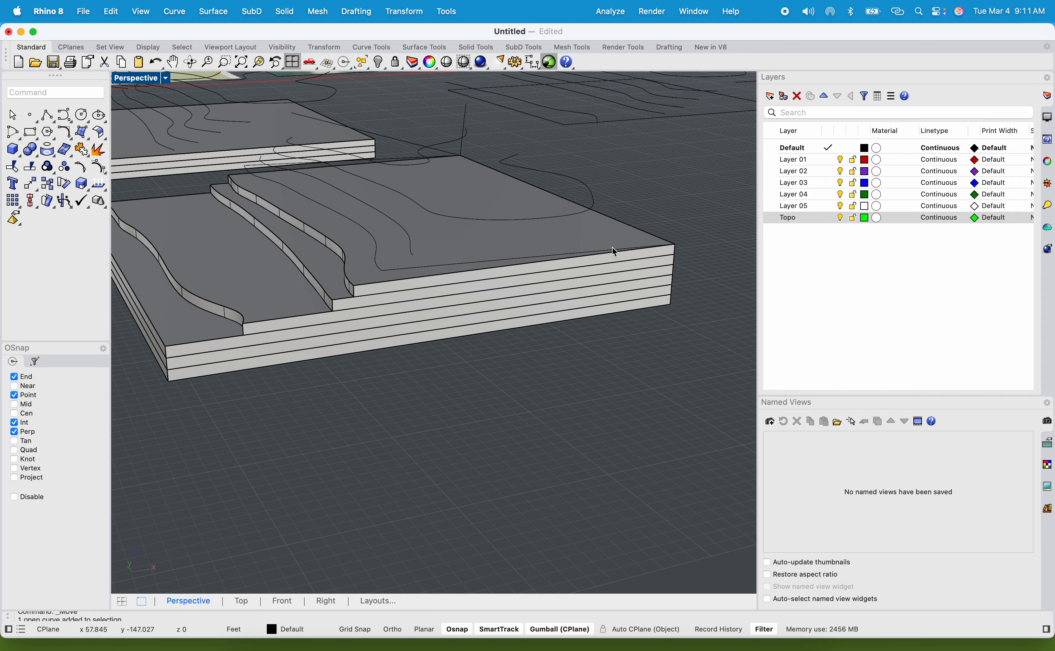
pyautogui.scroll(10, 549, 295)
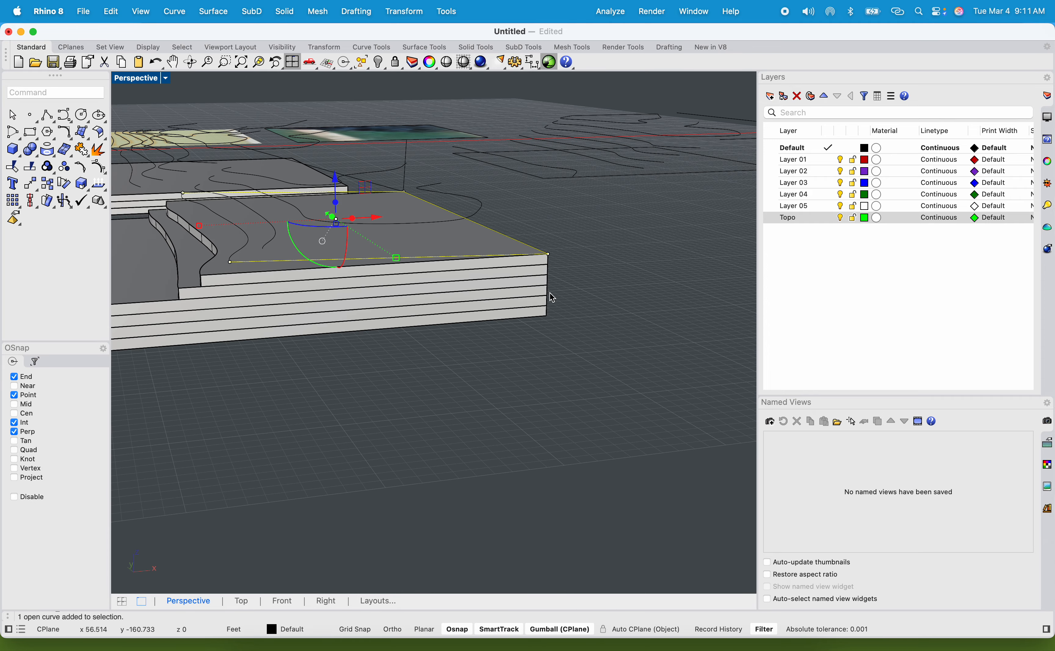
pyautogui.keyDown('shift'); pyautogui.moveTo(573, 283); pyautogui.dragTo(486, 367, button='right'); pyautogui.keyUp('shift')
pyautogui.keyDown('shift'); pyautogui.moveTo(581, 386); pyautogui.dragTo(365, 379, button='right'); pyautogui.keyUp('shift')
pyautogui.scroll(5, 512, 327)
pyautogui.click(501, 324)
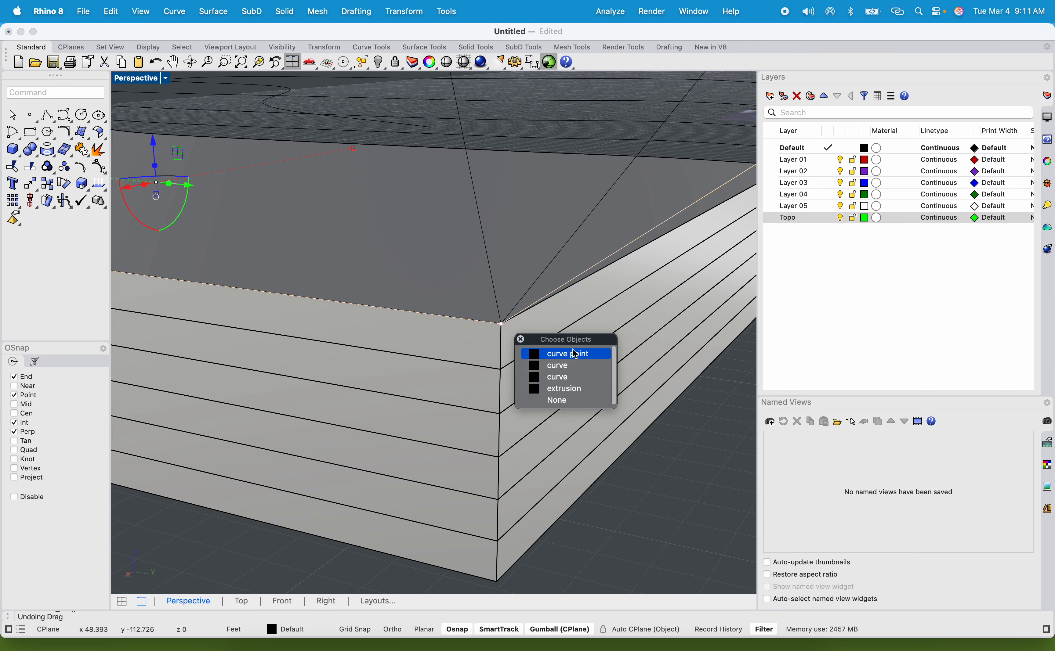
pyautogui.click(574, 354)
# Step: Move the raised endpoint of the short two-segment boundary polyline down onto the end of its adjoining contour curve
pyautogui.scroll(-10, 403, 330)
pyautogui.keyDown('shift'); pyautogui.moveTo(446, 349); pyautogui.dragTo(448, 385, button='right'); pyautogui.keyUp('shift')
pyautogui.click(501, 480)
pyautogui.scroll(3, 529, 364)
pyautogui.click(556, 355)
pyautogui.moveTo(242, 142); pyautogui.dragTo(201, 117)
pyautogui.rightClick(245, 166)
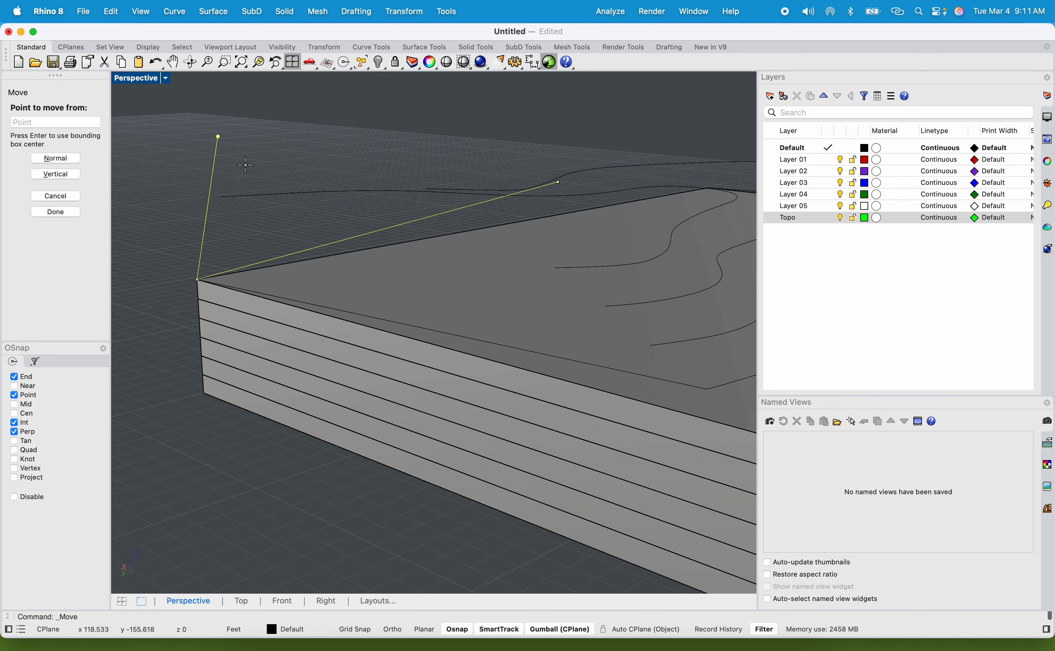
pyautogui.click(223, 136)
pyautogui.click(221, 197)
pyautogui.press('Escape')
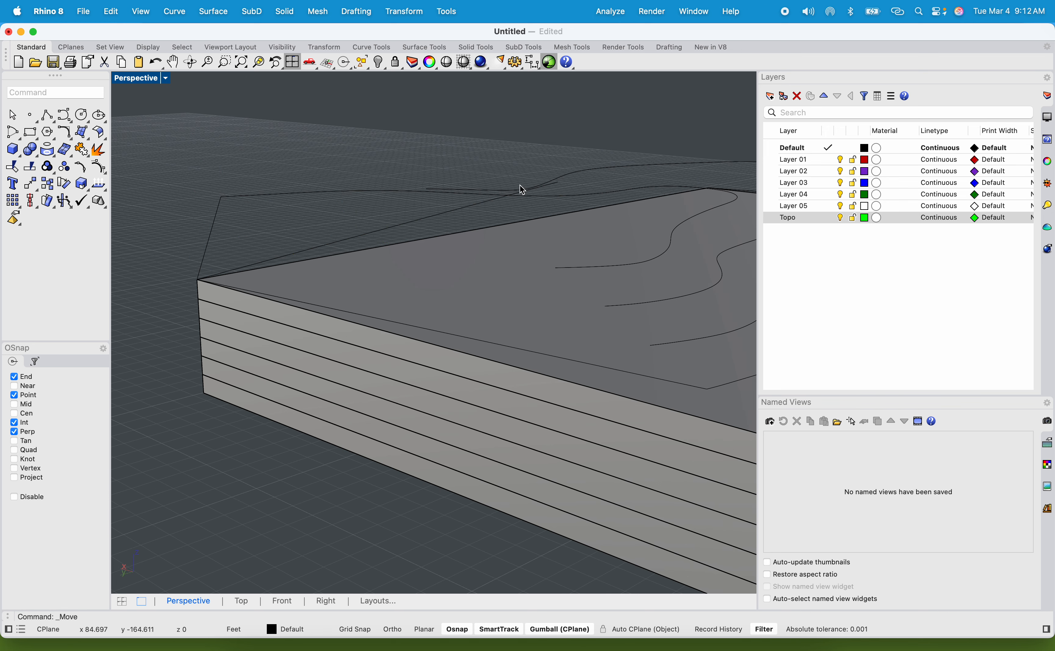
# Step: Move the short two-segment boundary polyline down so its raised inner endpoint meets the end of its contour curve
pyautogui.moveTo(505, 204); pyautogui.dragTo(452, 219, button='right')
pyautogui.click(521, 256)
pyautogui.write('m')
pyautogui.press('Return')
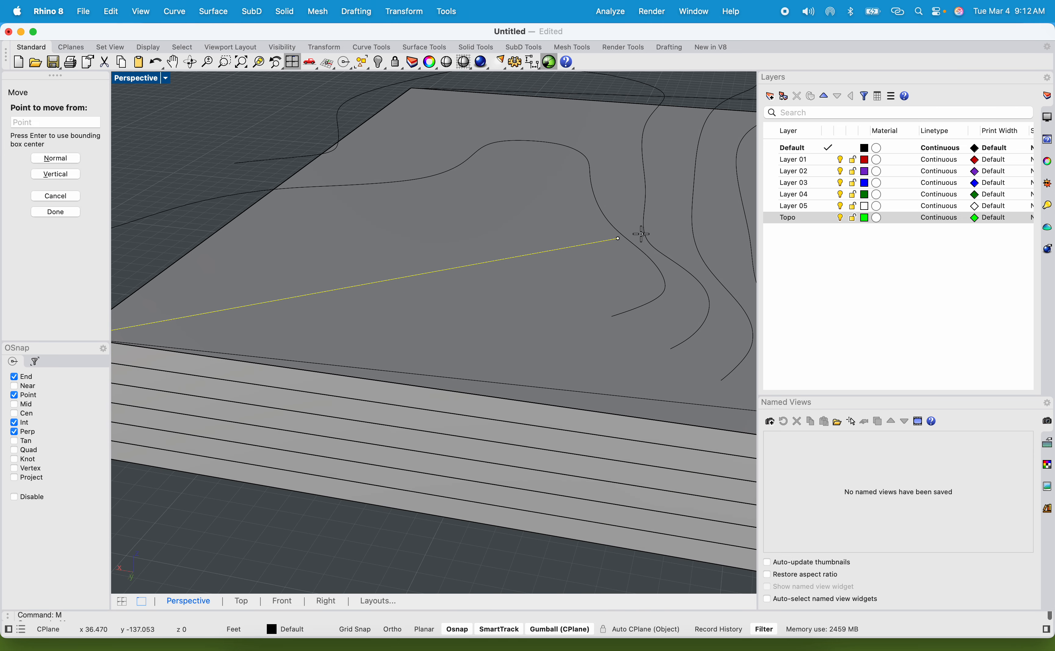
pyautogui.click(617, 239)
pyautogui.click(612, 316)
pyautogui.keyDown('shift'); pyautogui.moveTo(552, 347); pyautogui.dragTo(680, 319, button='right'); pyautogui.keyUp('shift')
# Step: Move the short polyline's outer endpoint up onto the end of the contour curve beyond the slab's edge
pyautogui.click(242, 263)
pyautogui.click(254, 274)
pyautogui.click(255, 265)
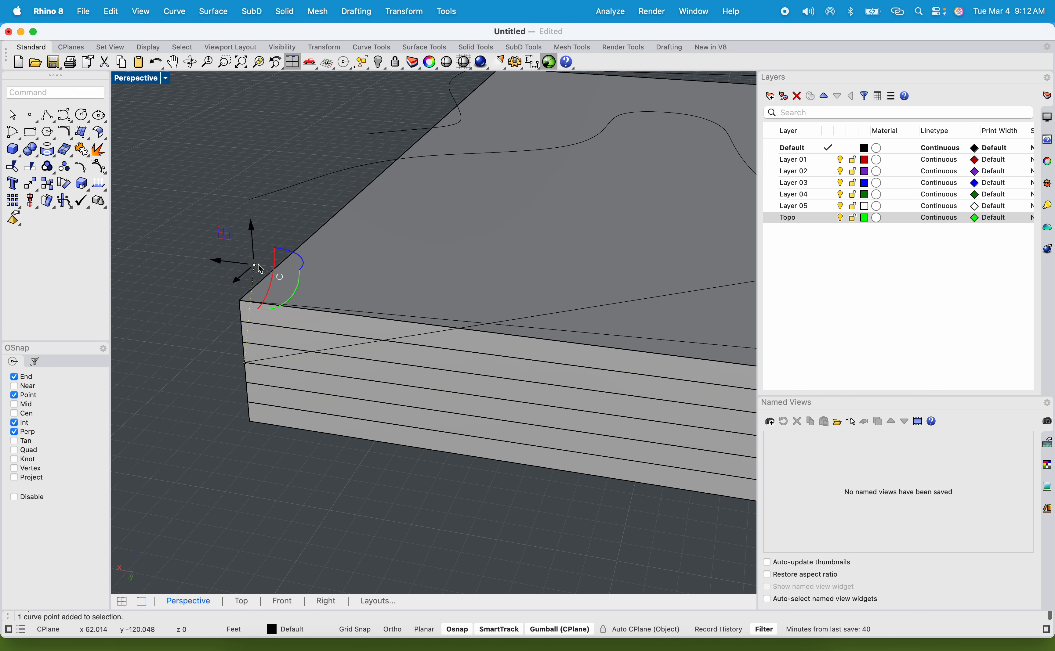
pyautogui.write('m')
pyautogui.press('Return')
pyautogui.click(255, 265)
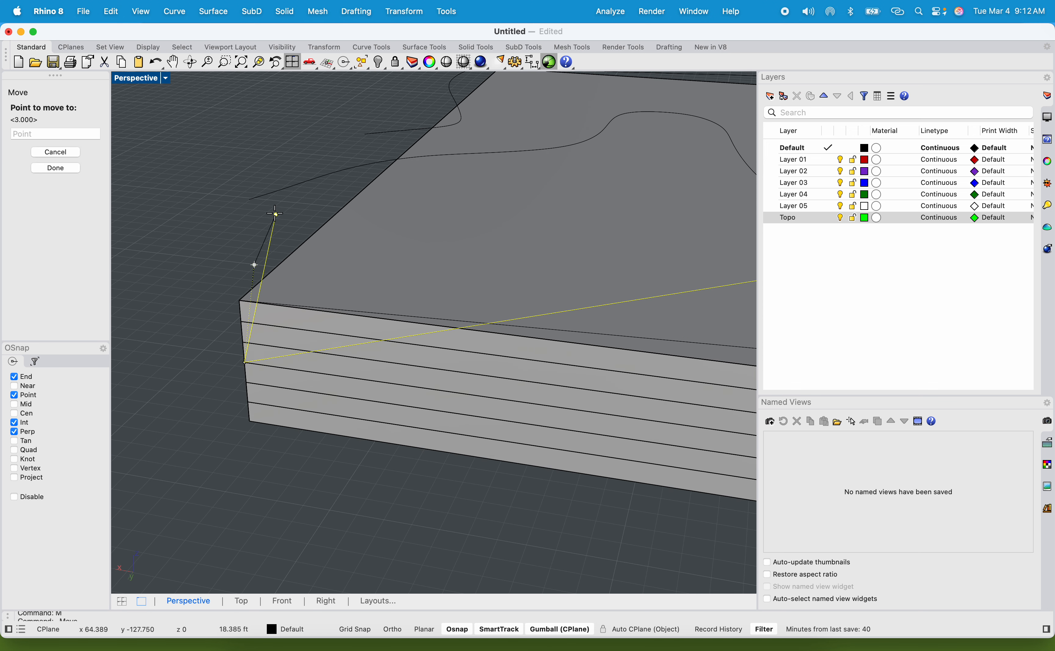
pyautogui.click(249, 201)
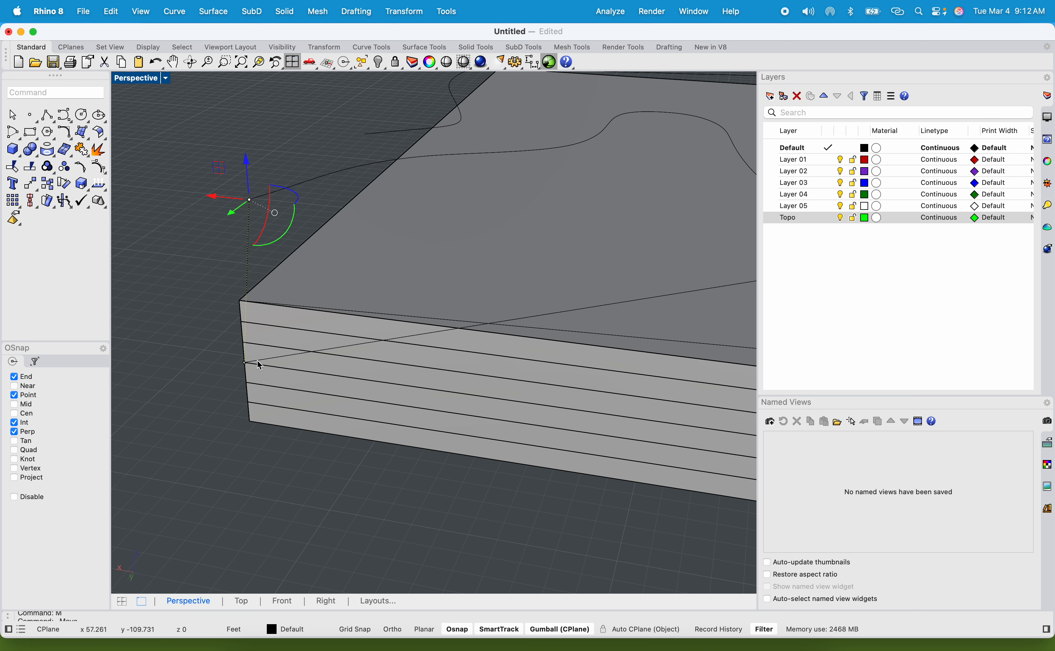
# Step: Move the short polyline's corner point and inner endpoint up together, taking the corner to the top slab's corner
pyautogui.click(246, 362)
pyautogui.click(310, 402)
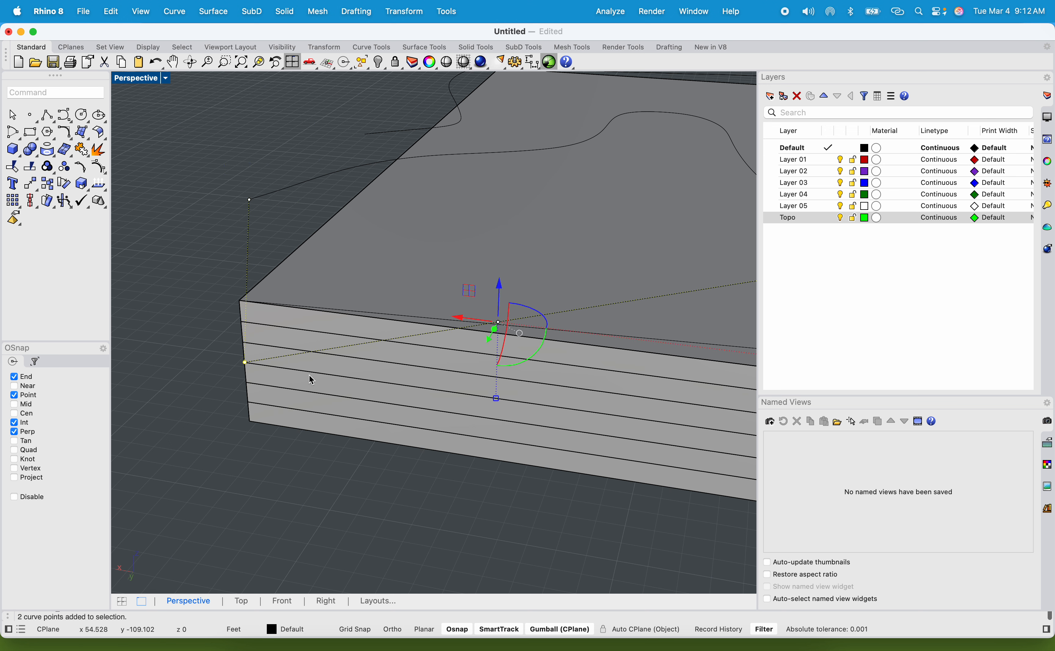
pyautogui.press('Return')
pyautogui.click(245, 362)
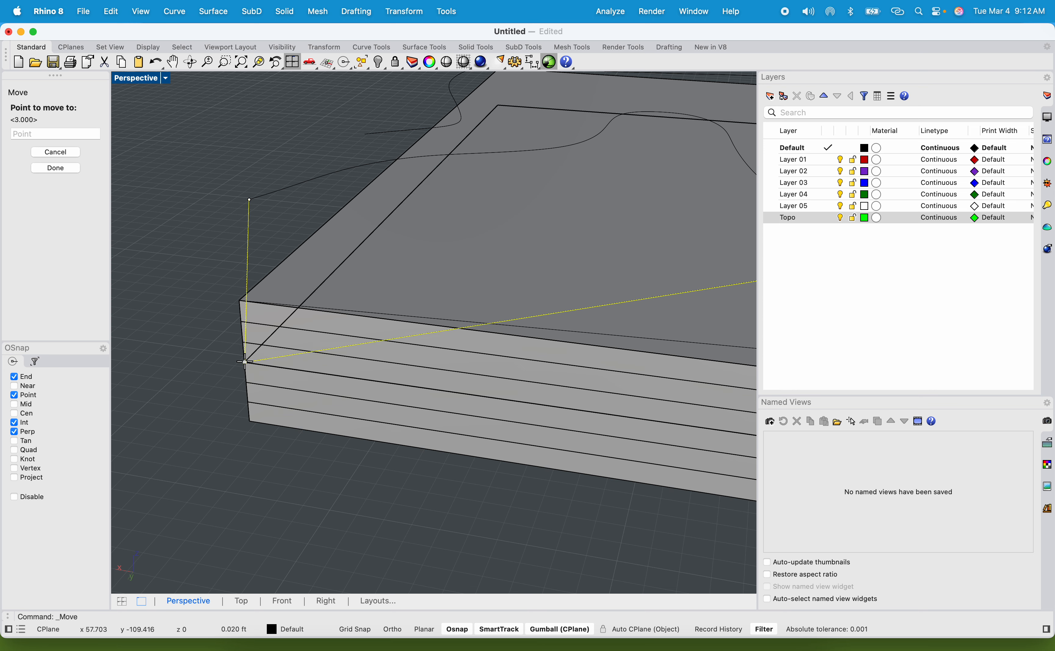
pyautogui.click(239, 300)
pyautogui.scroll(-5, 259, 298)
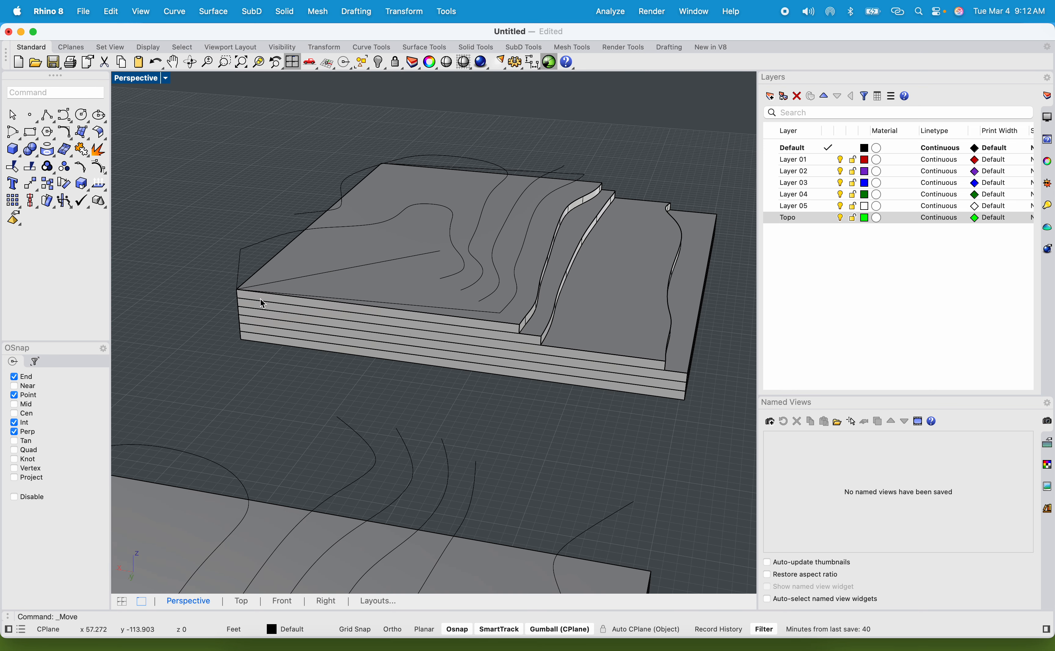
pyautogui.scroll(5, 462, 328)
pyautogui.click(526, 294)
pyautogui.scroll(-3, 500, 318)
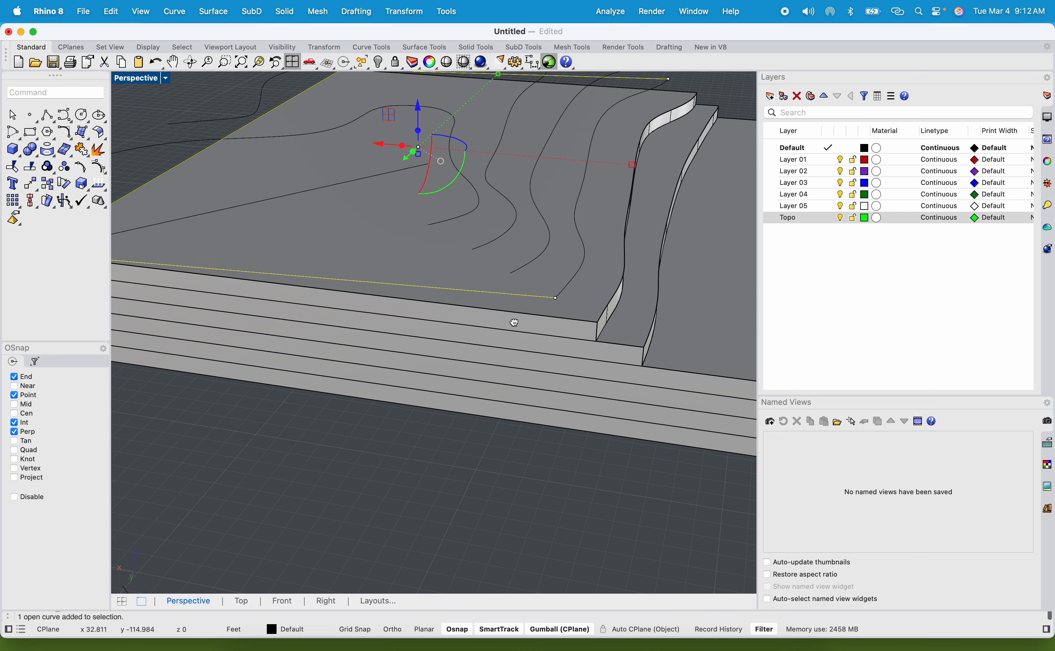
pyautogui.scroll(2, 385, 339)
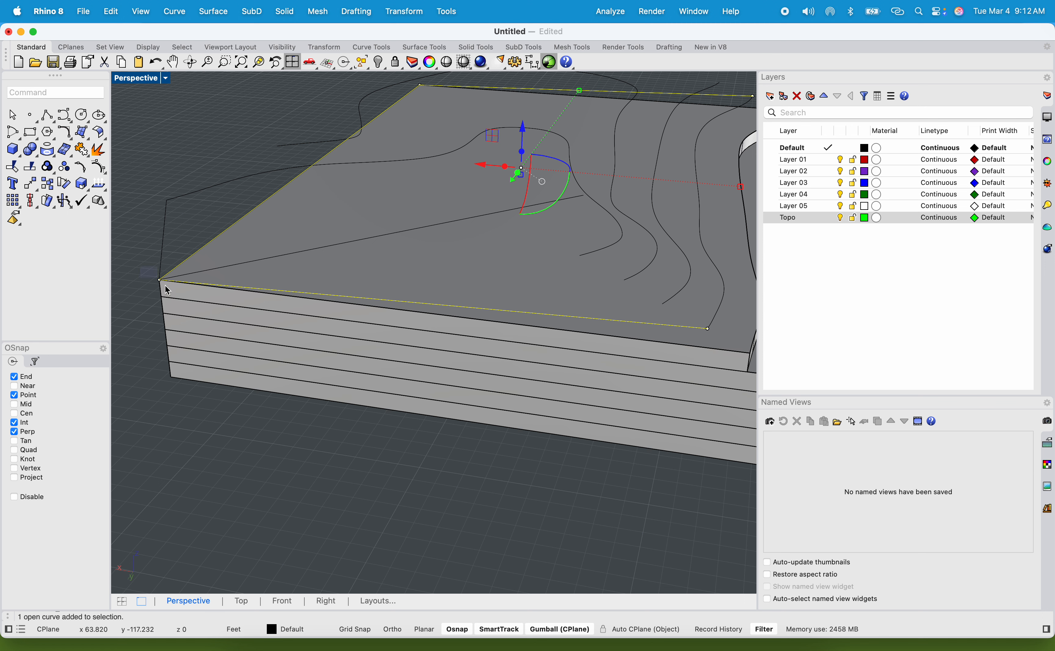
pyautogui.moveTo(148, 261); pyautogui.dragTo(173, 290)
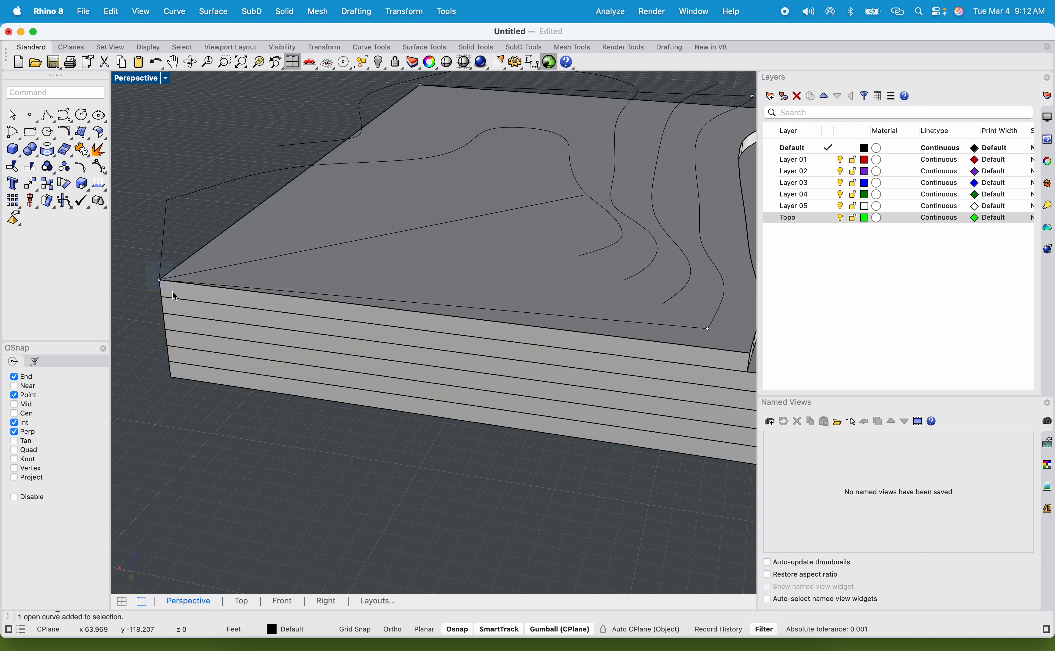
# Step: Move the two outer corner points of the larger boundary polyline on the top slab vertically up by 12"
pyautogui.click(516, 310)
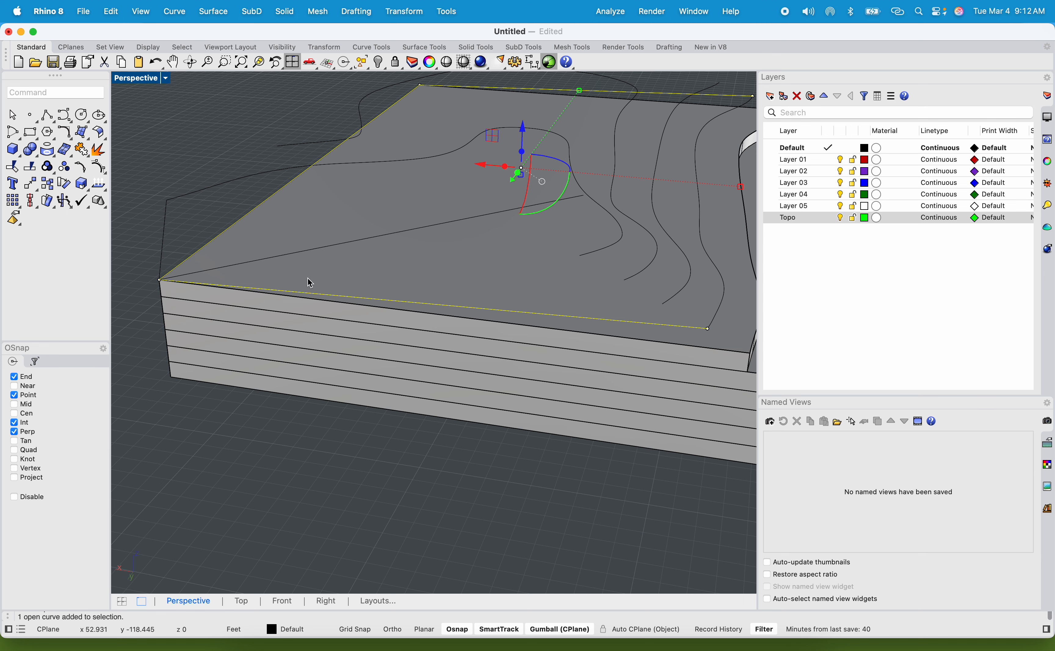
pyautogui.moveTo(138, 249); pyautogui.dragTo(183, 299)
pyautogui.moveTo(189, 297); pyautogui.dragTo(311, 225, button='right')
pyautogui.moveTo(384, 135); pyautogui.dragTo(466, 165)
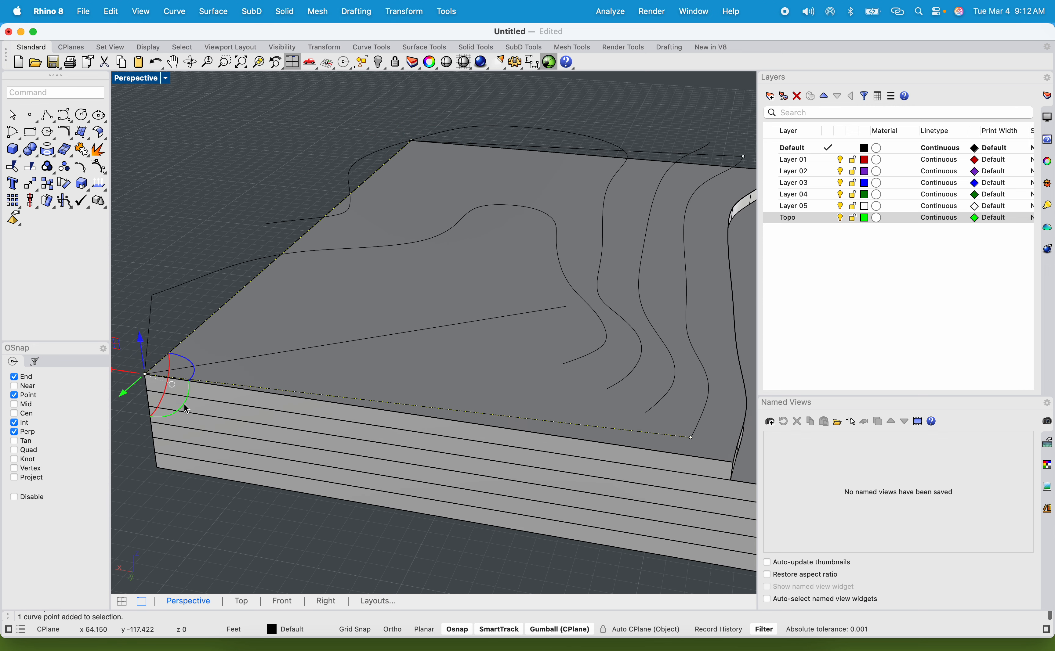
pyautogui.keyDown('shift'); pyautogui.moveTo(468, 167); pyautogui.dragTo(470, 168); pyautogui.keyUp('shift')
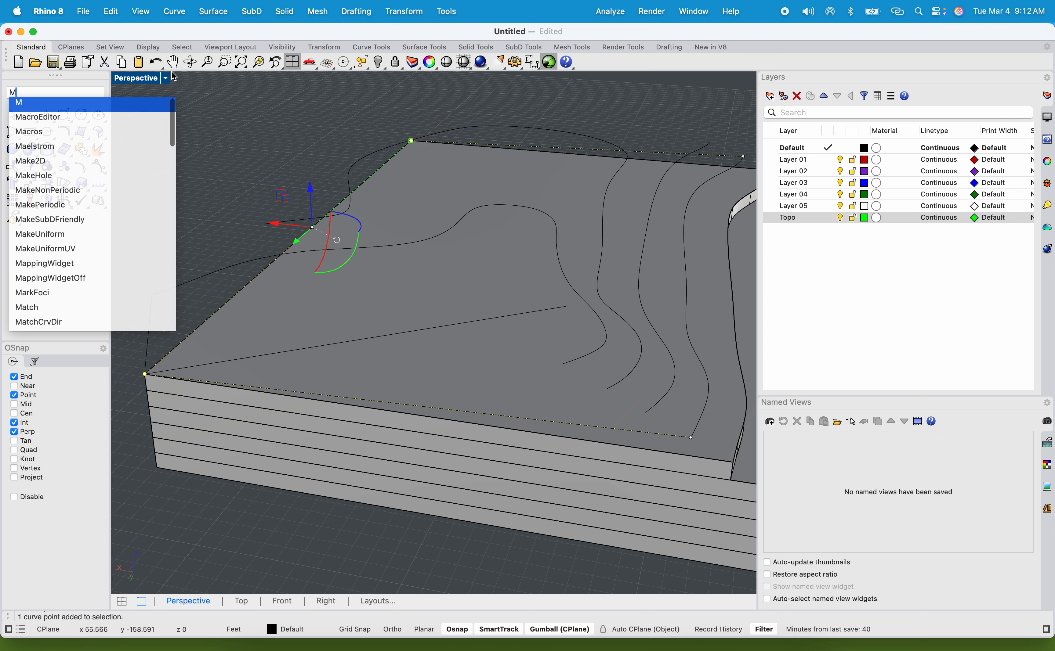
pyautogui.doubleClick(144, 78)
pyautogui.press('Return')
pyautogui.click(674, 440)
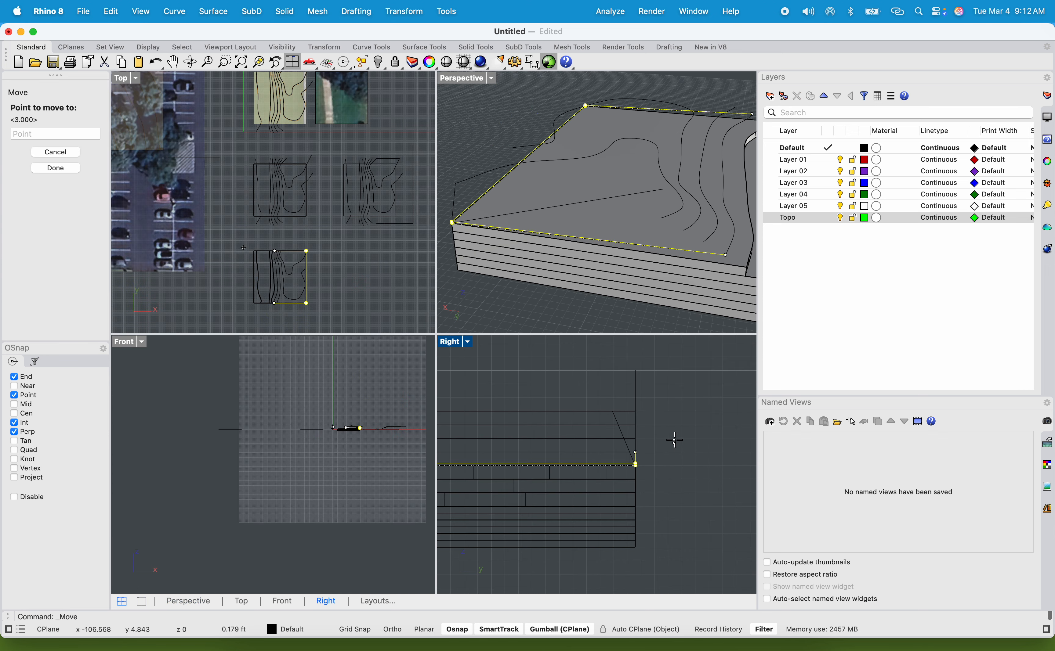
pyautogui.write('12"')
pyautogui.press('Return')
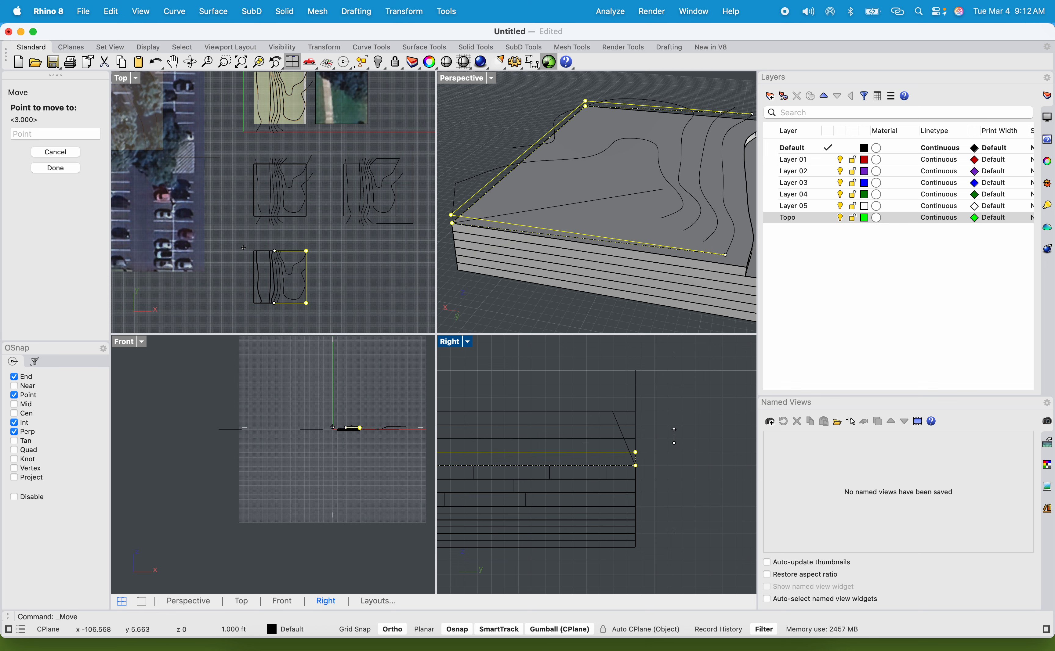
pyautogui.click(674, 434)
pyautogui.press('Escape')
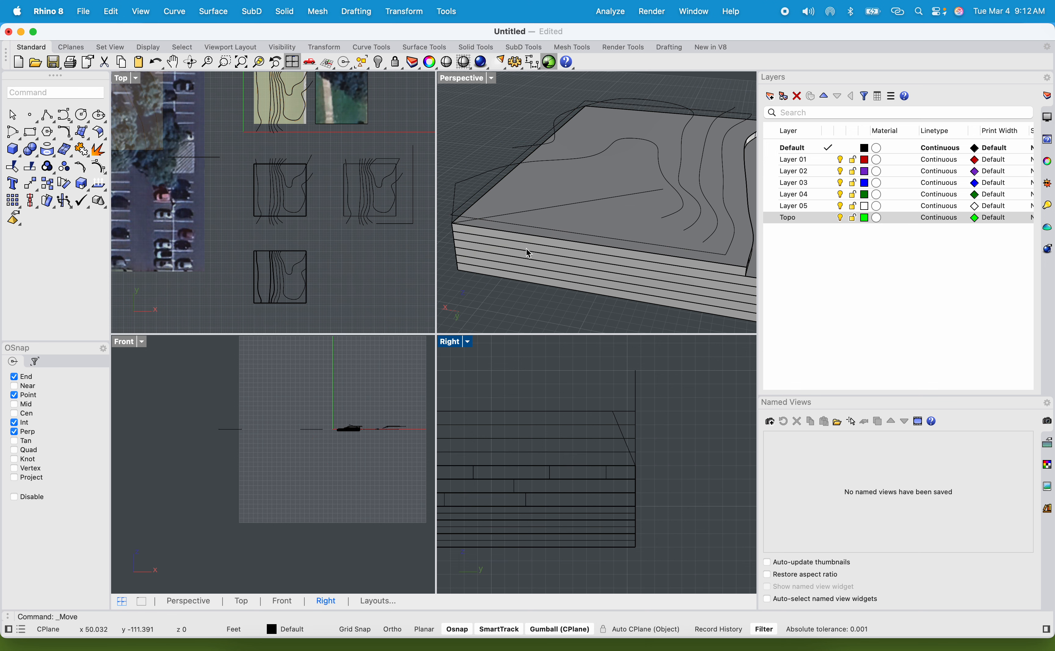
# Step: Maximize the Perspective view and join the raised boundary polyline with its contour curve into one closed outline
pyautogui.moveTo(526, 248); pyautogui.dragTo(536, 212, button='right')
pyautogui.doubleClick(470, 82)
pyautogui.scroll(-5, 508, 217)
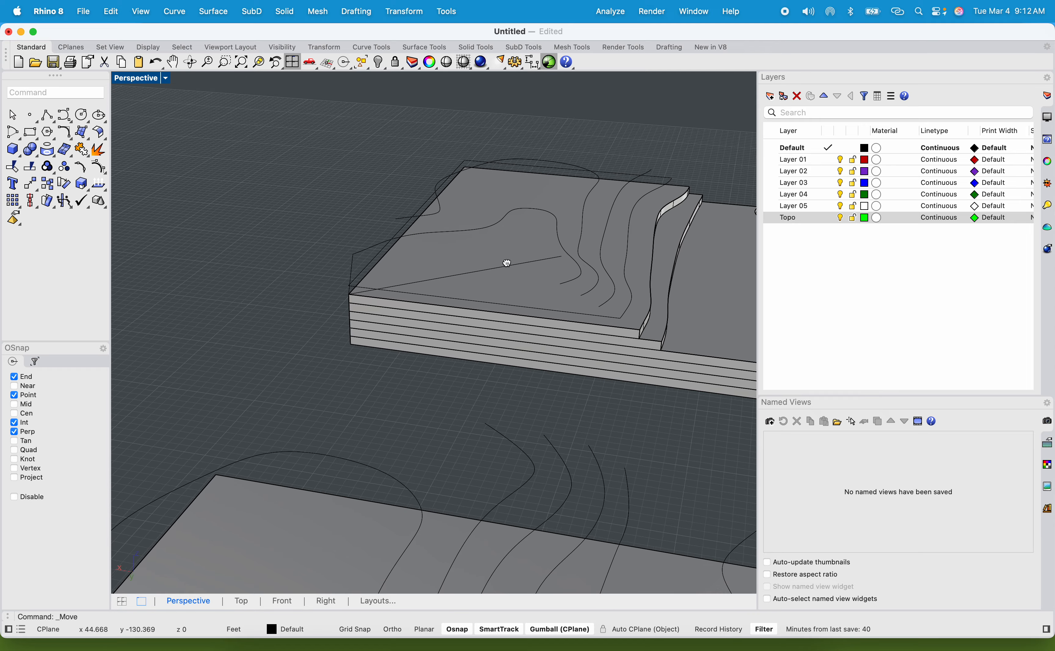
pyautogui.moveTo(506, 264); pyautogui.dragTo(383, 290, button='right')
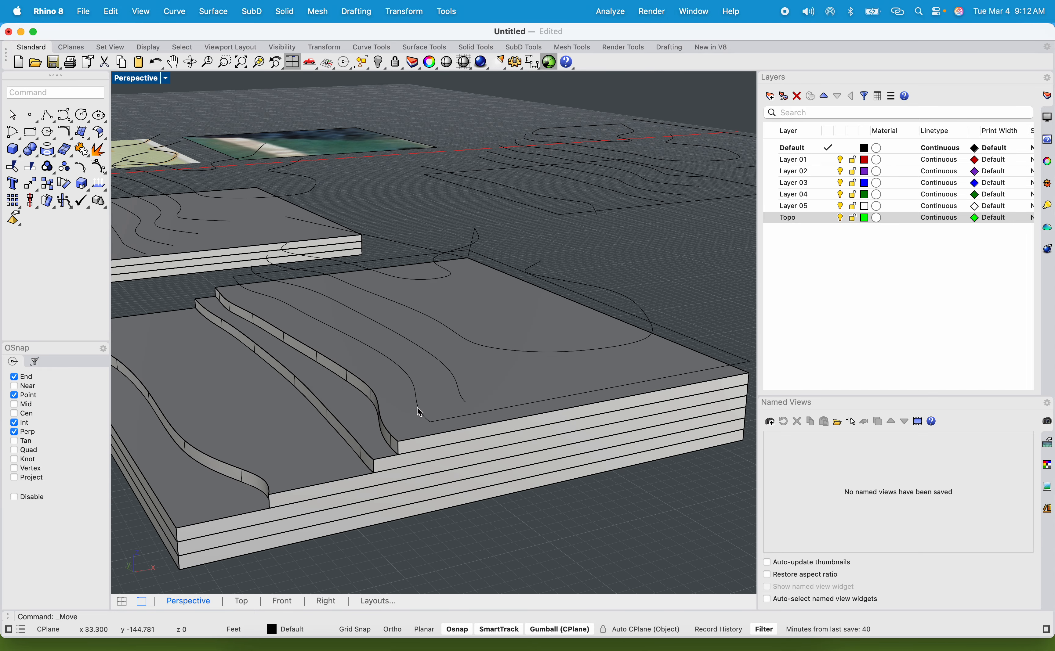
pyautogui.click(442, 416)
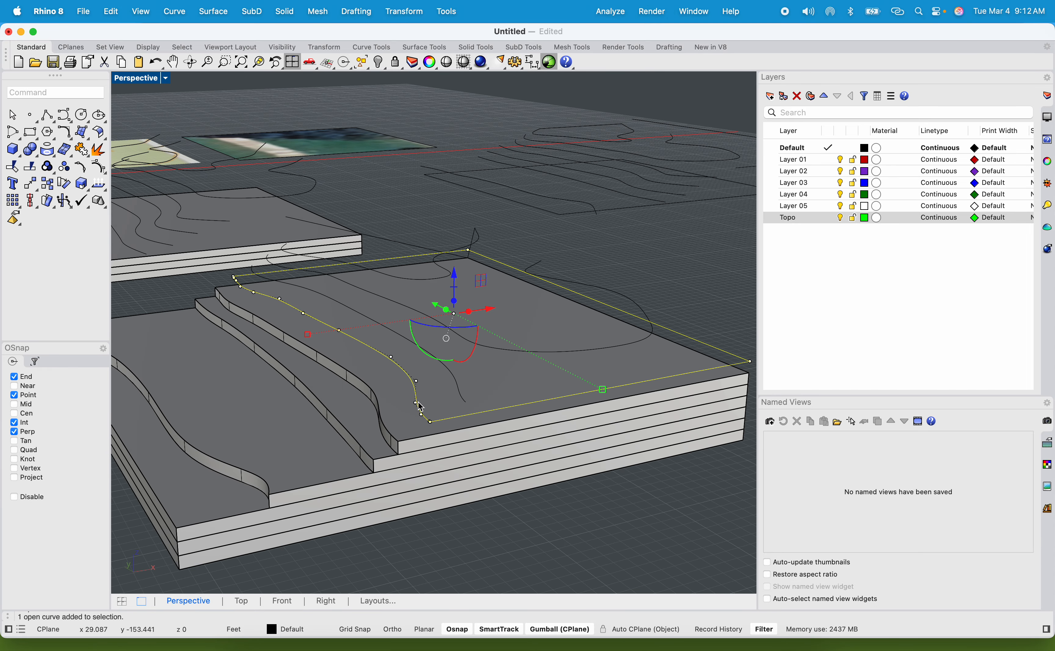
pyautogui.press('Return')
# Step: Extrude the closed outline down to the slab below with ExtrudeCrv as a solid layer
pyautogui.write('ExtrudeSrf')
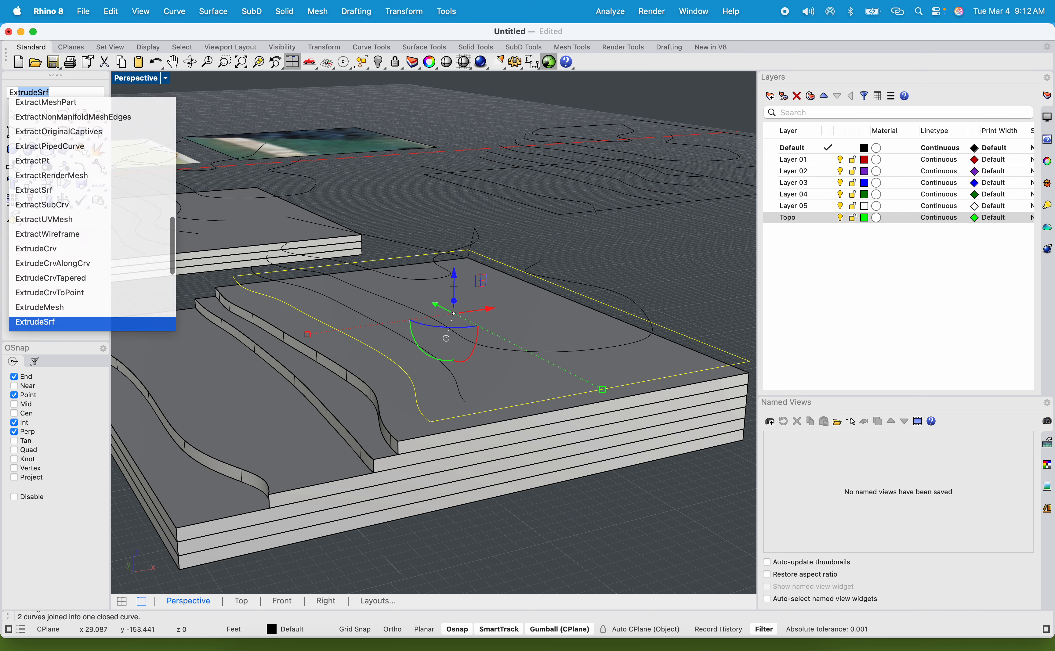
pyautogui.press('Up')
pyautogui.press('Up')
pyautogui.press('Up')
pyautogui.press('Up')
pyautogui.press('Up')
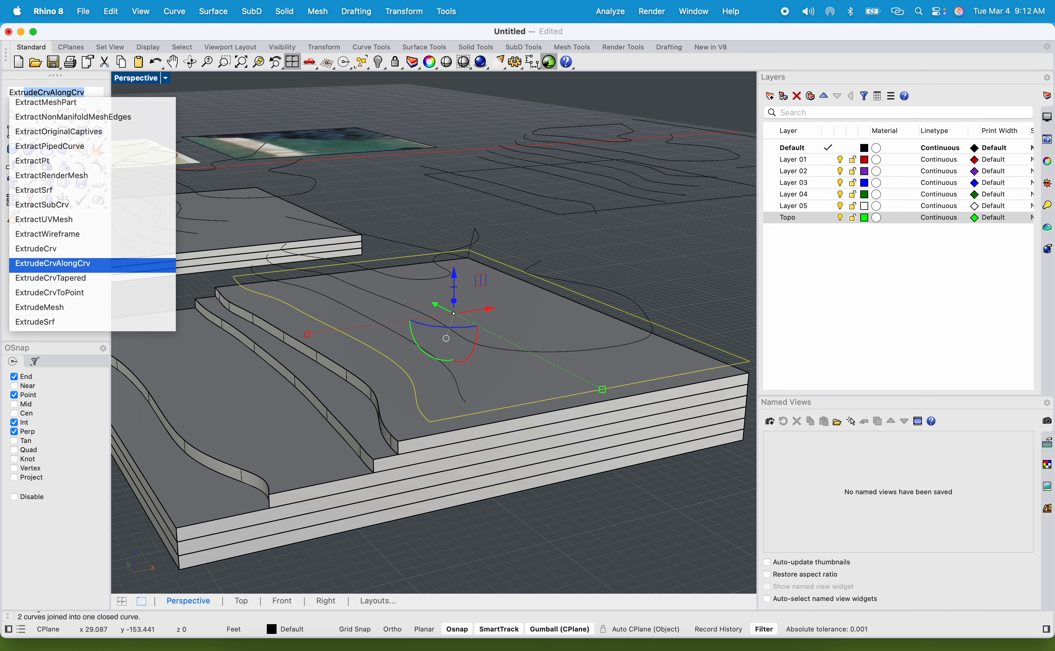
pyautogui.press('Return')
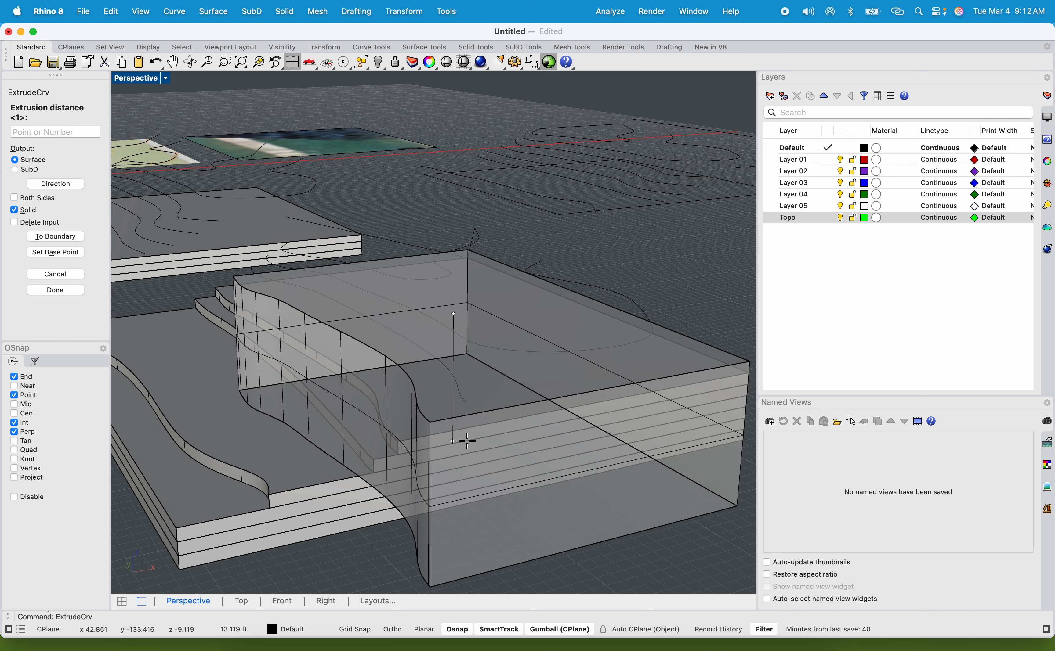
pyautogui.click(468, 441)
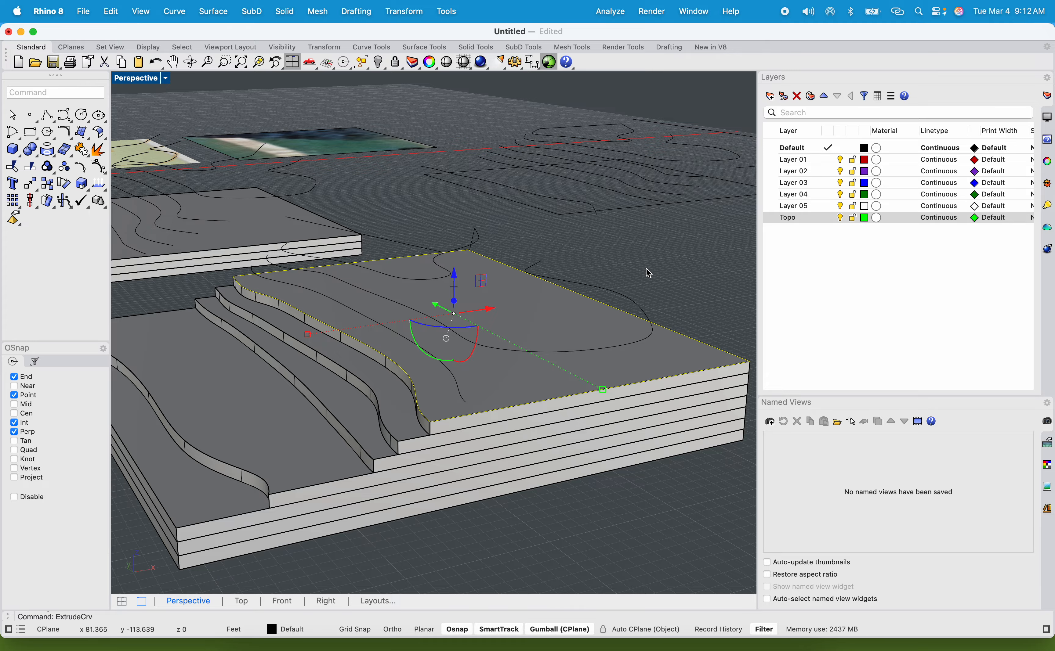
pyautogui.click(645, 269)
# Step: Move the whole two-segment boundary polyline down from its raised inner endpoint to the end of the matching contour curve
pyautogui.moveTo(645, 268); pyautogui.dragTo(392, 365, button='right')
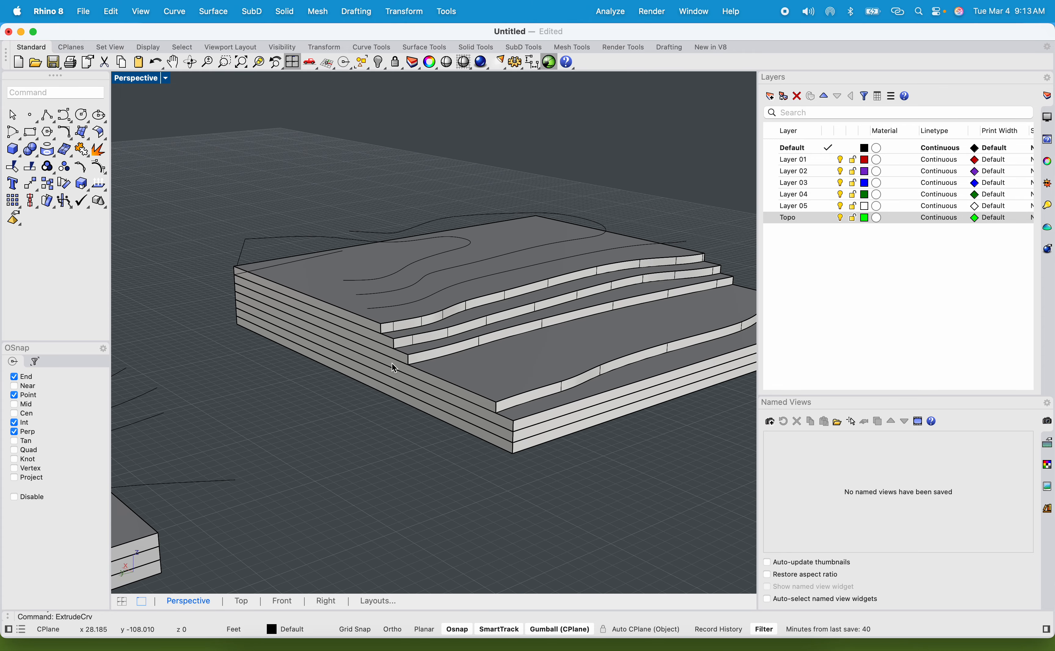
pyautogui.scroll(8, 392, 308)
pyautogui.keyDown('shift'); pyautogui.moveTo(255, 352); pyautogui.dragTo(355, 376, button='right'); pyautogui.keyUp('shift')
pyautogui.click(215, 257)
pyautogui.moveTo(275, 279); pyautogui.dragTo(306, 346, button='right')
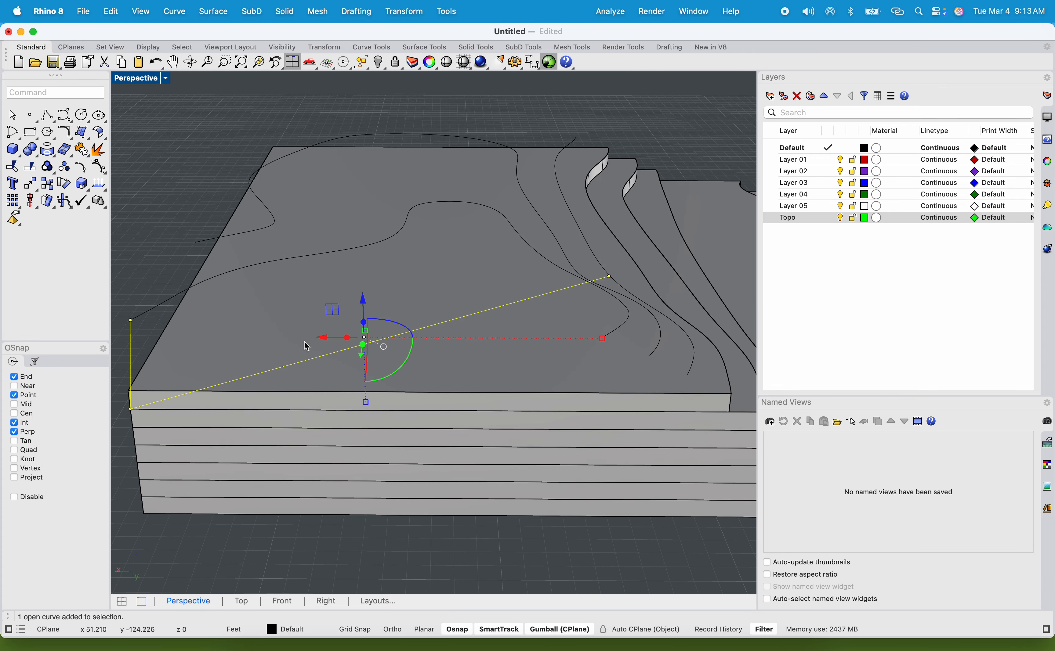
pyautogui.press('Return')
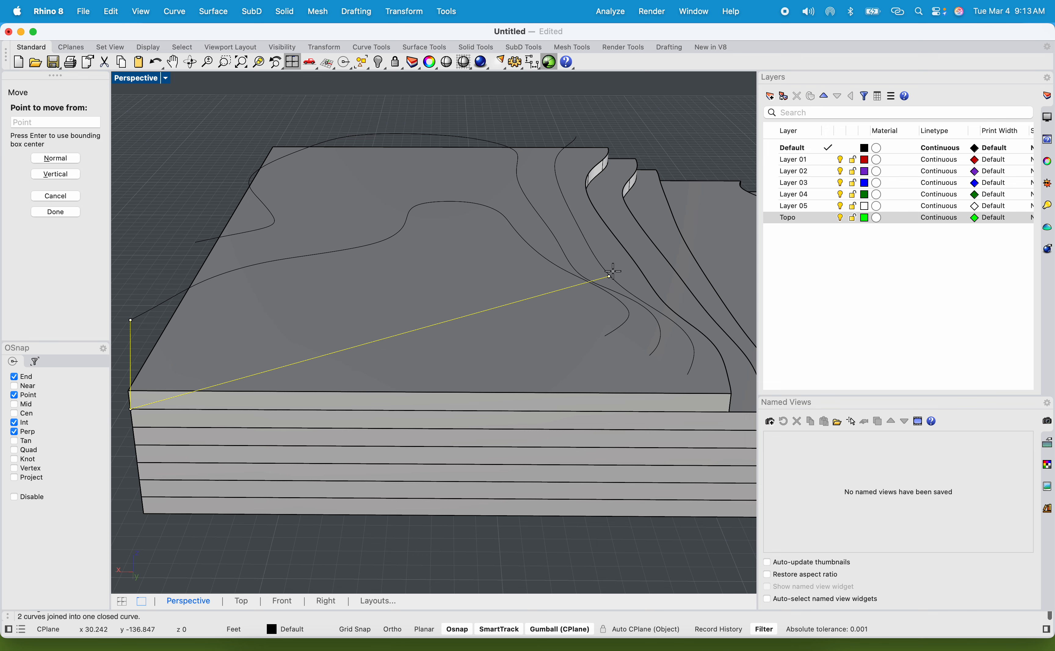
pyautogui.click(609, 276)
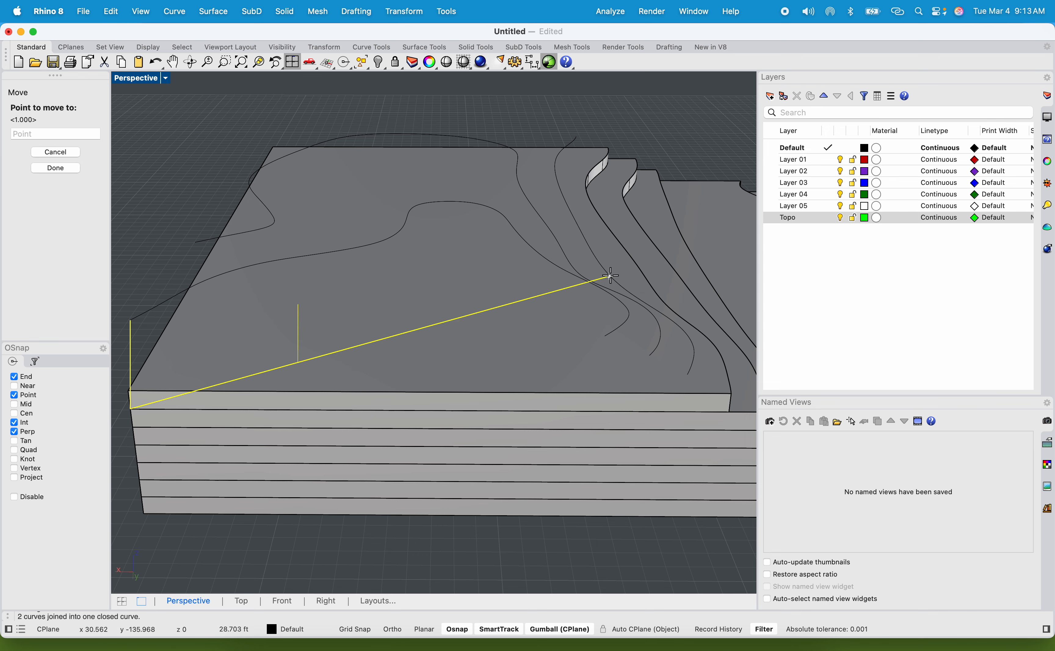
pyautogui.click(605, 335)
# Step: Move the two-segment polyline's outer endpoint up onto the end of its adjoining contour curve
pyautogui.moveTo(457, 353); pyautogui.dragTo(473, 311, button='right')
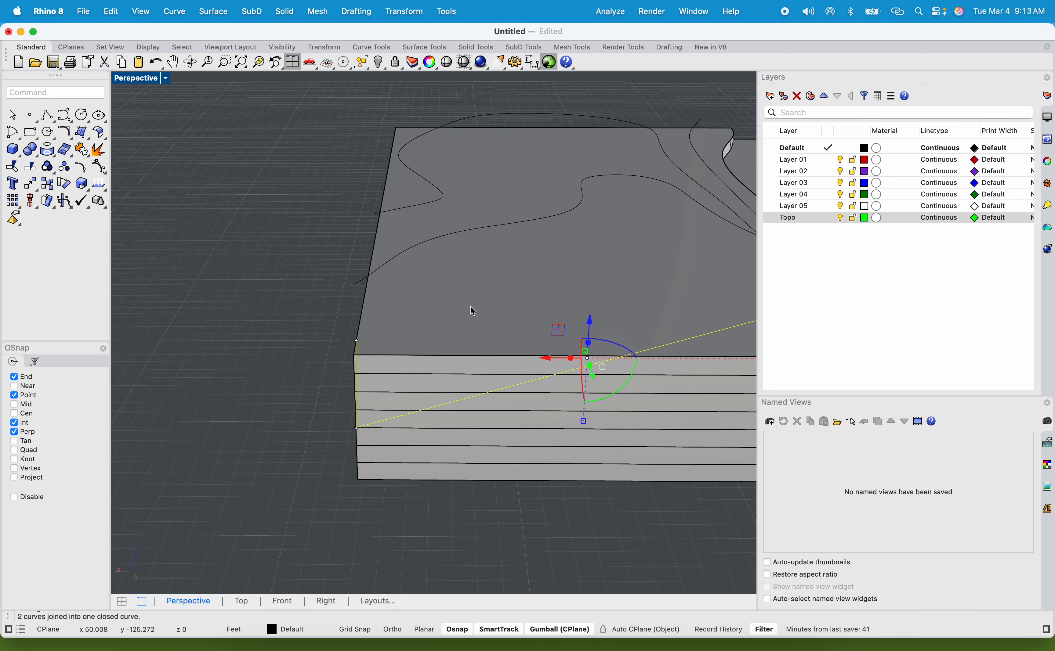
pyautogui.click(361, 344)
pyautogui.press('space')
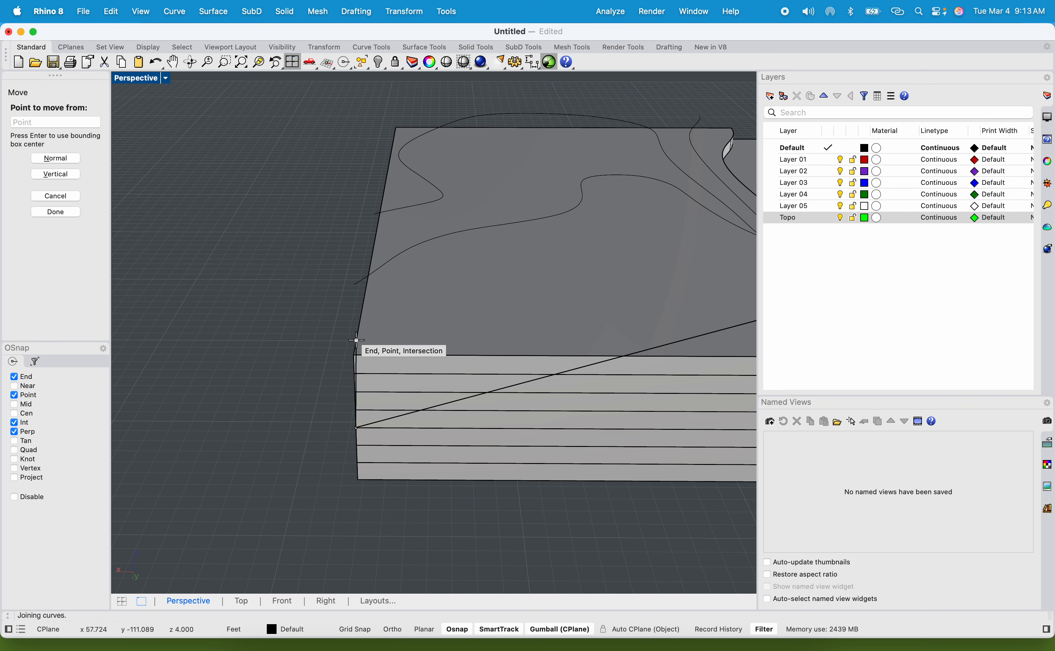
pyautogui.click(356, 341)
pyautogui.click(356, 285)
pyautogui.click(328, 368)
# Step: Move only the two-segment polyline's corner point up to the new top layer's corner
pyautogui.keyDown('shift'); pyautogui.moveTo(363, 409); pyautogui.dragTo(353, 384, button='right'); pyautogui.keyUp('shift')
pyautogui.click(375, 397)
pyautogui.click(348, 403)
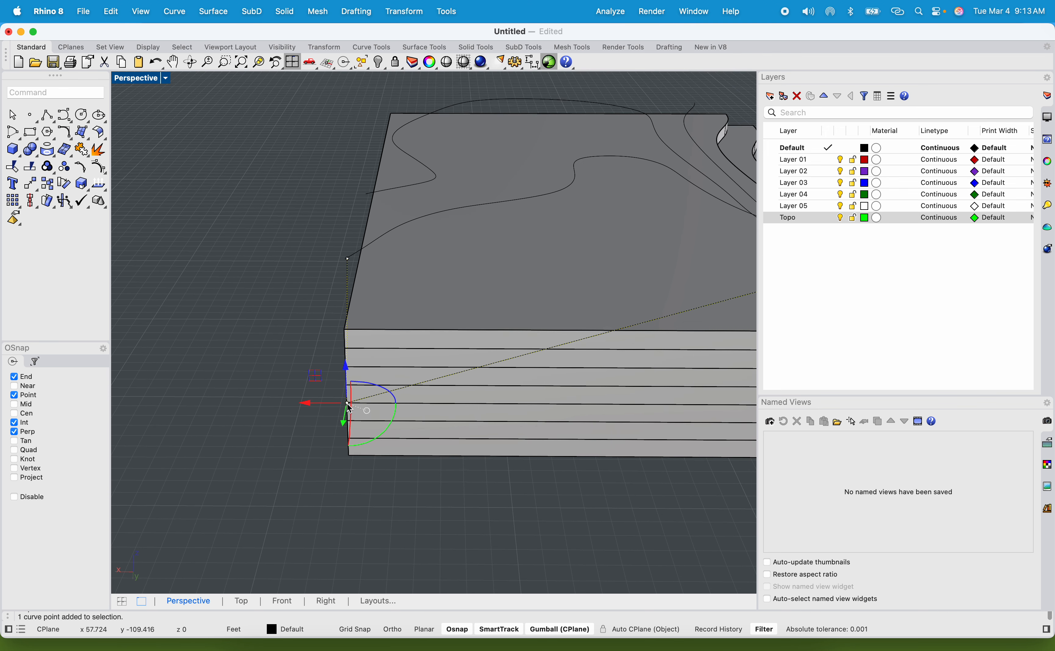
pyautogui.press('space')
pyautogui.click(348, 405)
pyautogui.click(348, 333)
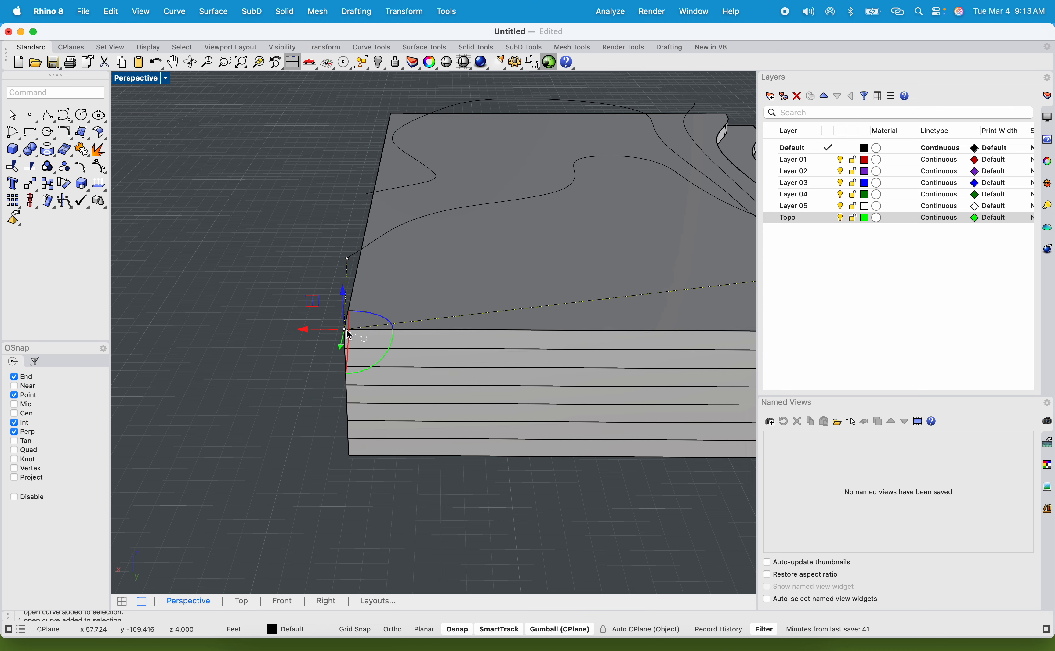
pyautogui.moveTo(390, 421); pyautogui.dragTo(389, 468, button='right')
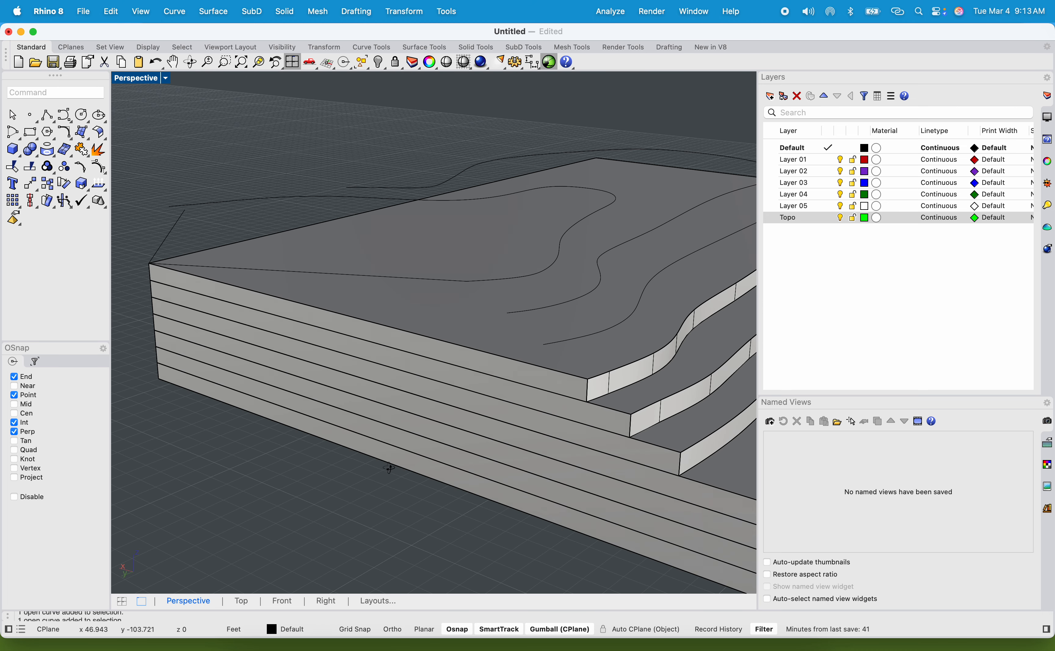
pyautogui.click(578, 346)
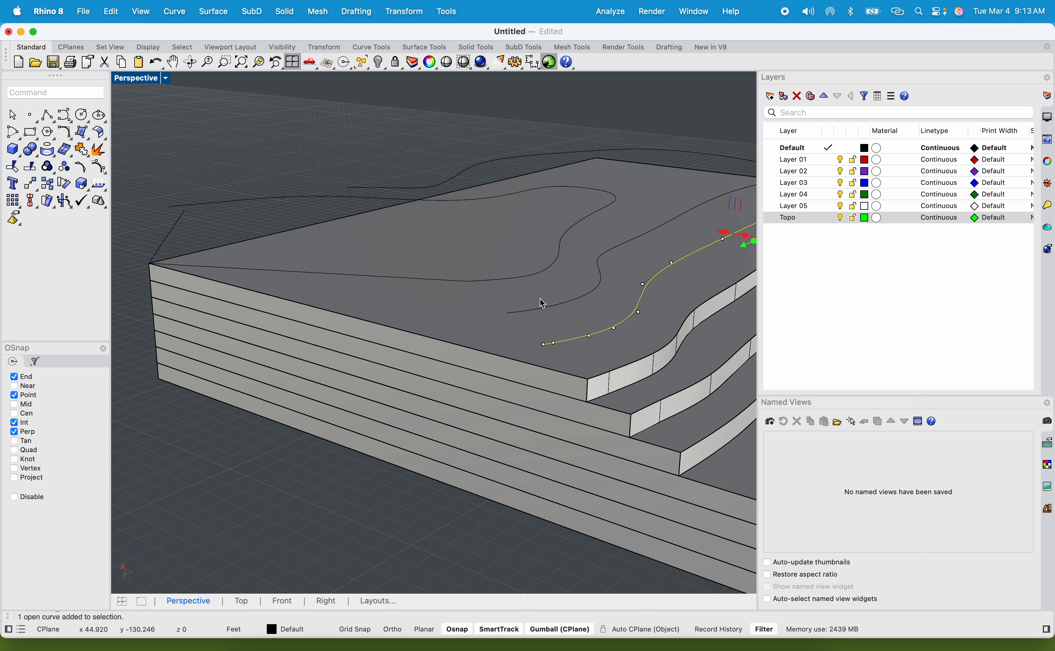
pyautogui.click(513, 409)
pyautogui.click(498, 371)
pyautogui.click(465, 405)
pyautogui.click(242, 443)
# Step: Draw a polyline from one end of the next contour curve around the top slab's two outer corners to the curve's other end
pyautogui.keyDown('shift'); pyautogui.moveTo(359, 387); pyautogui.dragTo(360, 366, button='right'); pyautogui.keyUp('shift')
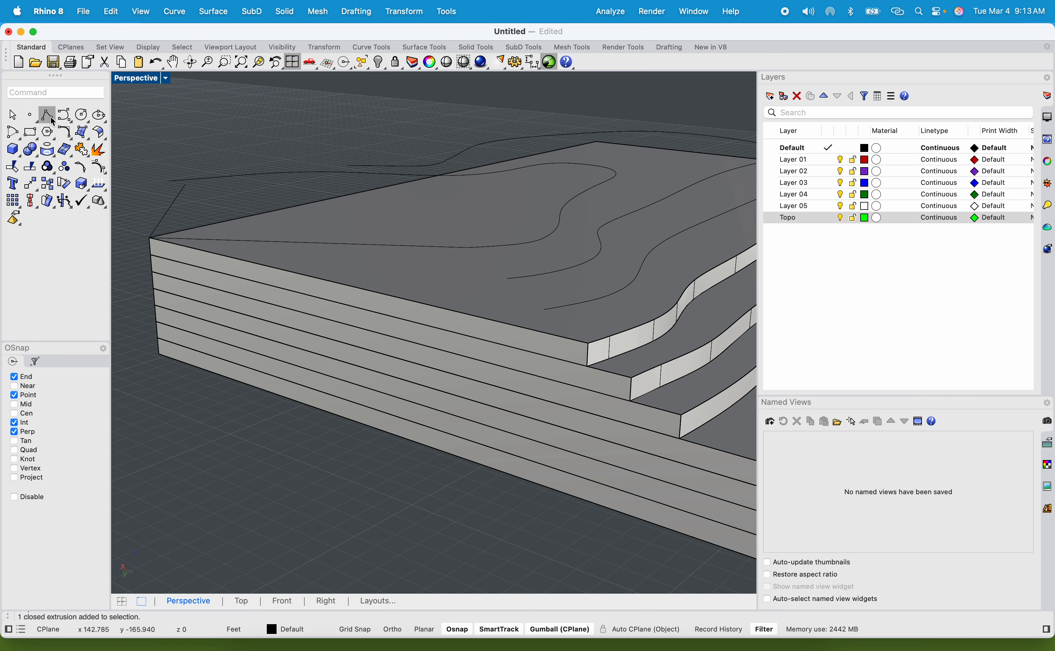
pyautogui.click(47, 131)
pyautogui.click(546, 311)
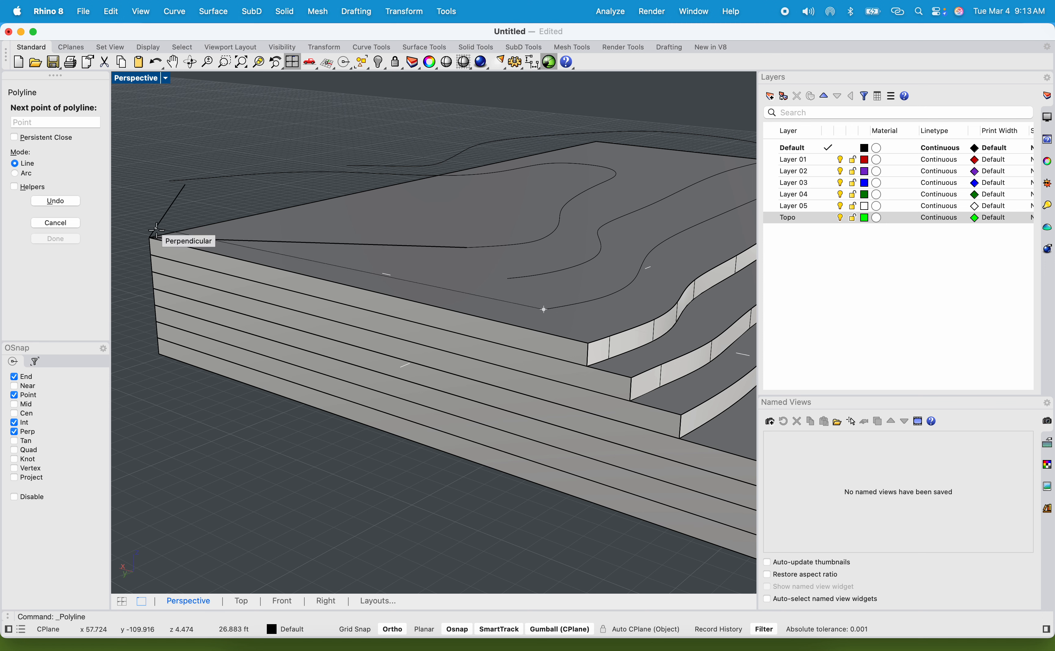
pyautogui.click(148, 238)
pyautogui.press('F8')
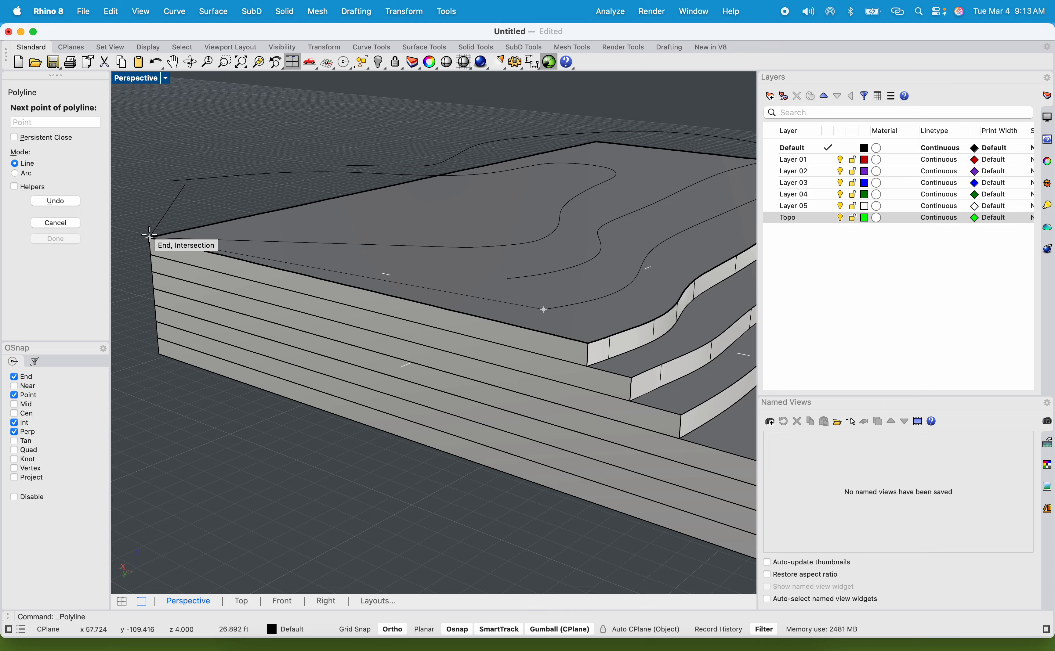
pyautogui.keyDown('shift'); pyautogui.click(149, 218); pyautogui.keyUp('shift')
pyautogui.keyDown('shift'); pyautogui.moveTo(419, 181); pyautogui.dragTo(339, 205, button='right'); pyautogui.keyUp('shift')
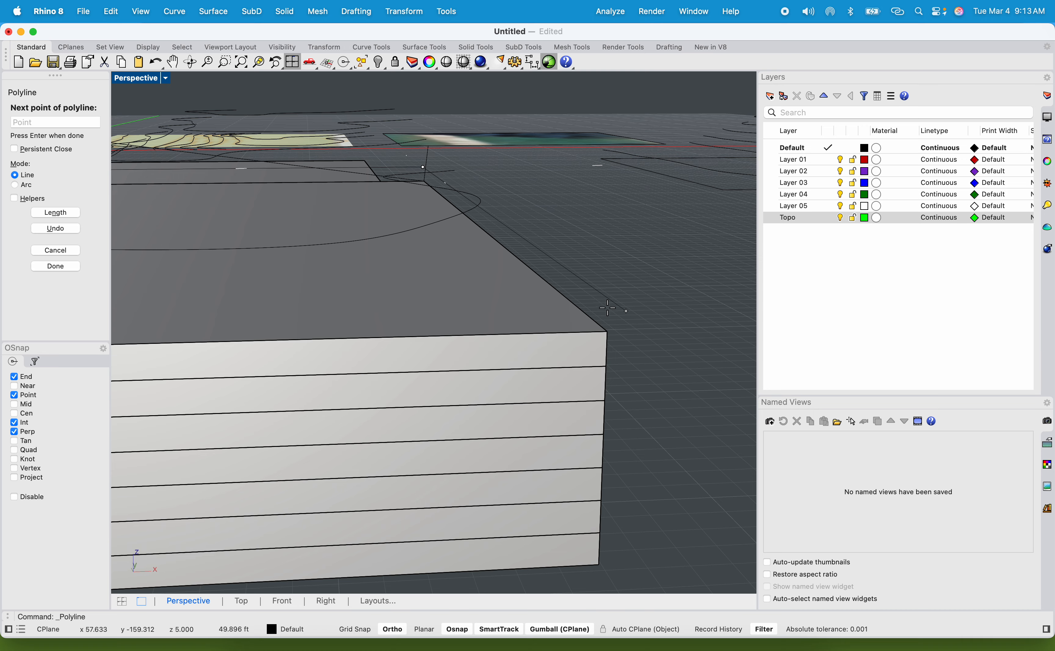
pyautogui.keyDown('shift'); pyautogui.moveTo(603, 293); pyautogui.dragTo(487, 299, button='right'); pyautogui.keyUp('shift')
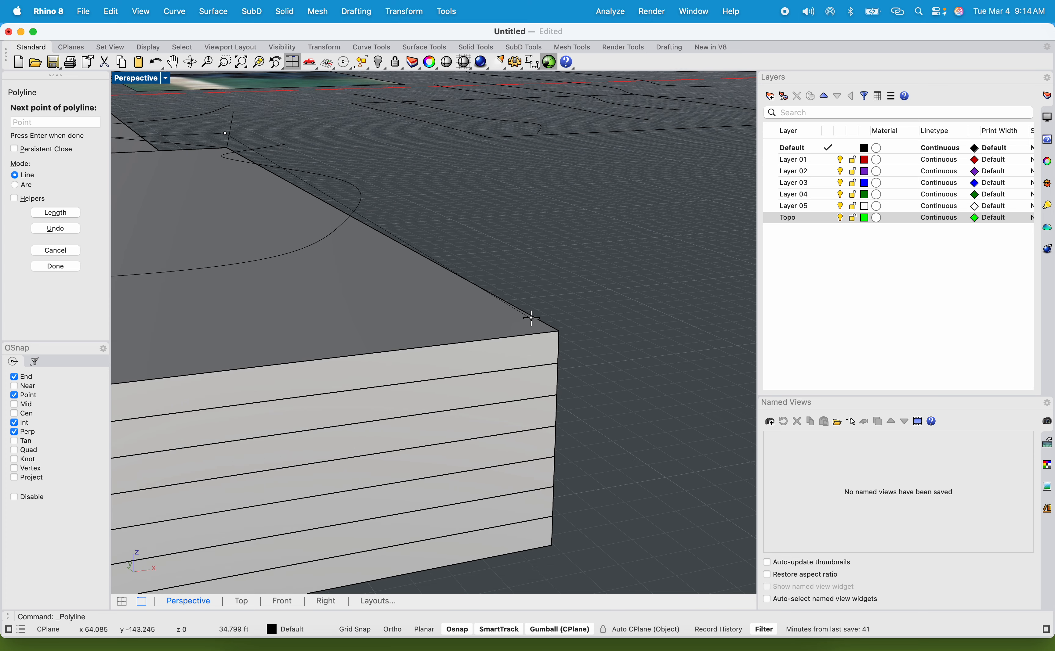
pyautogui.click(557, 331)
pyautogui.scroll(-3, 510, 317)
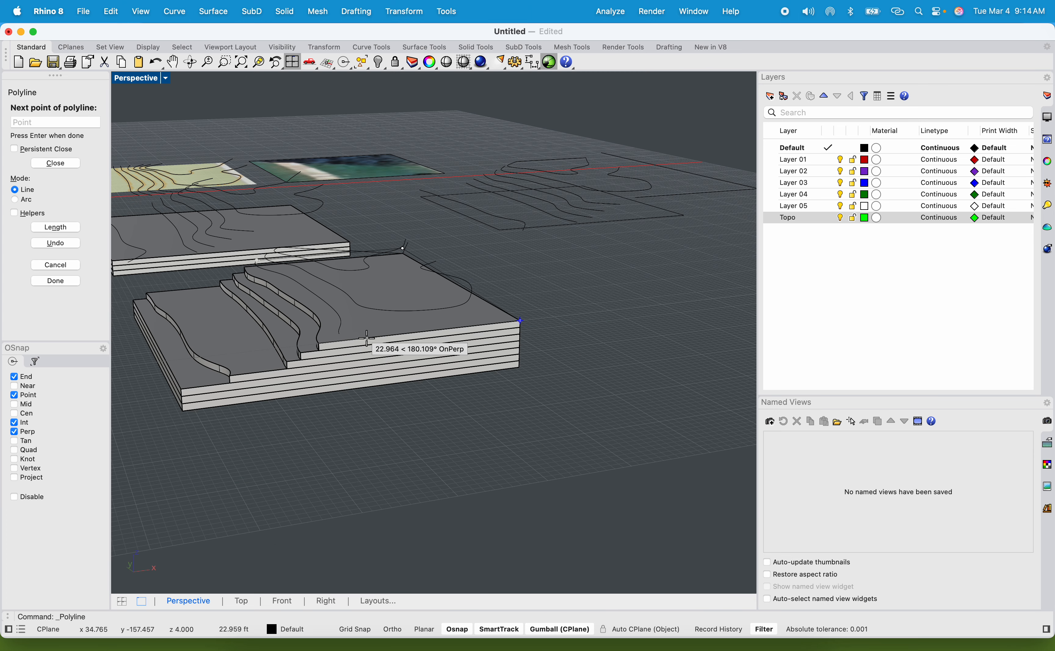
pyautogui.scroll(4, 366, 338)
pyautogui.click(309, 321)
pyautogui.scroll(-2, 333, 320)
pyautogui.press('Return')
# Step: Move the polyline's slab-level corner point straight up 12" in the Right view
pyautogui.scroll(4, 546, 294)
pyautogui.click(390, 328)
pyautogui.keyDown('shift'); pyautogui.keyDown('super'); pyautogui.click(575, 320); pyautogui.keyUp('super'); pyautogui.keyUp('shift')
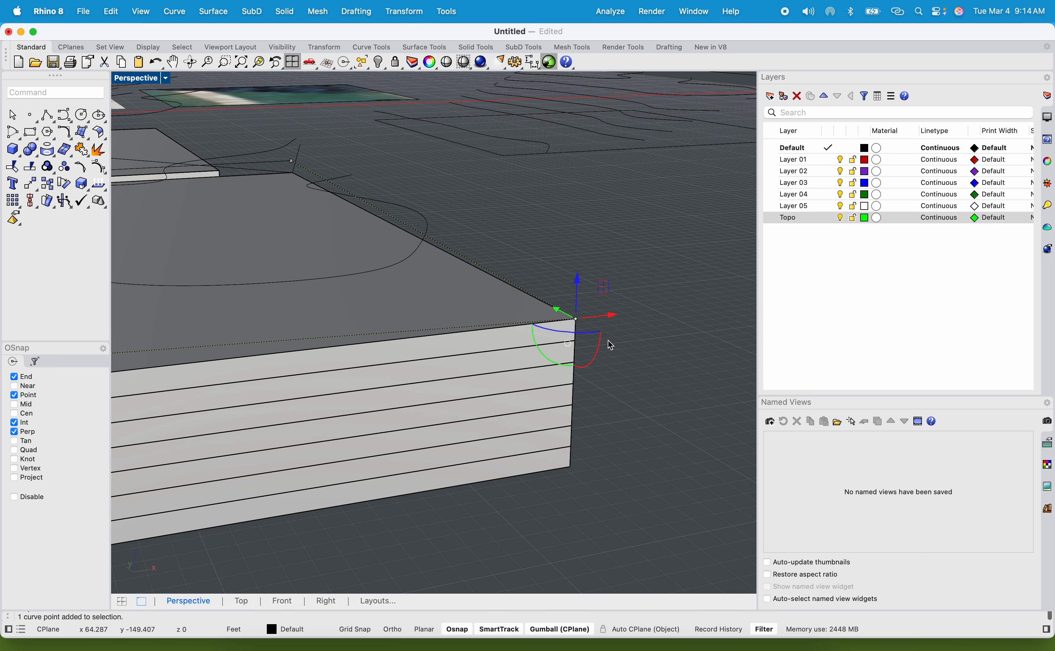
pyautogui.write('m')
pyautogui.press('Return')
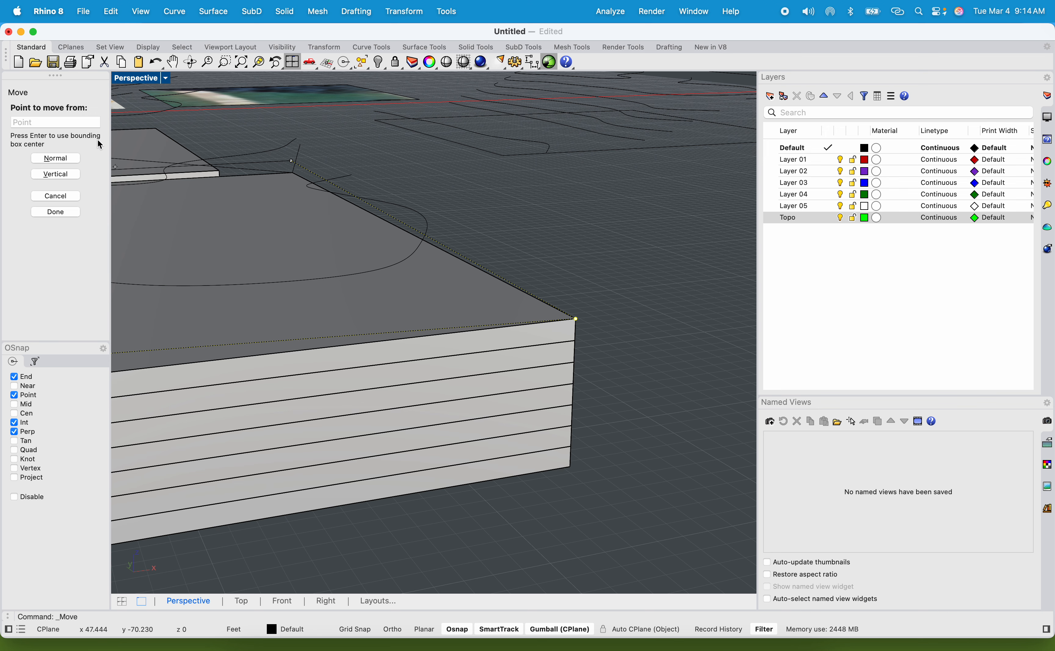
pyautogui.doubleClick(131, 77)
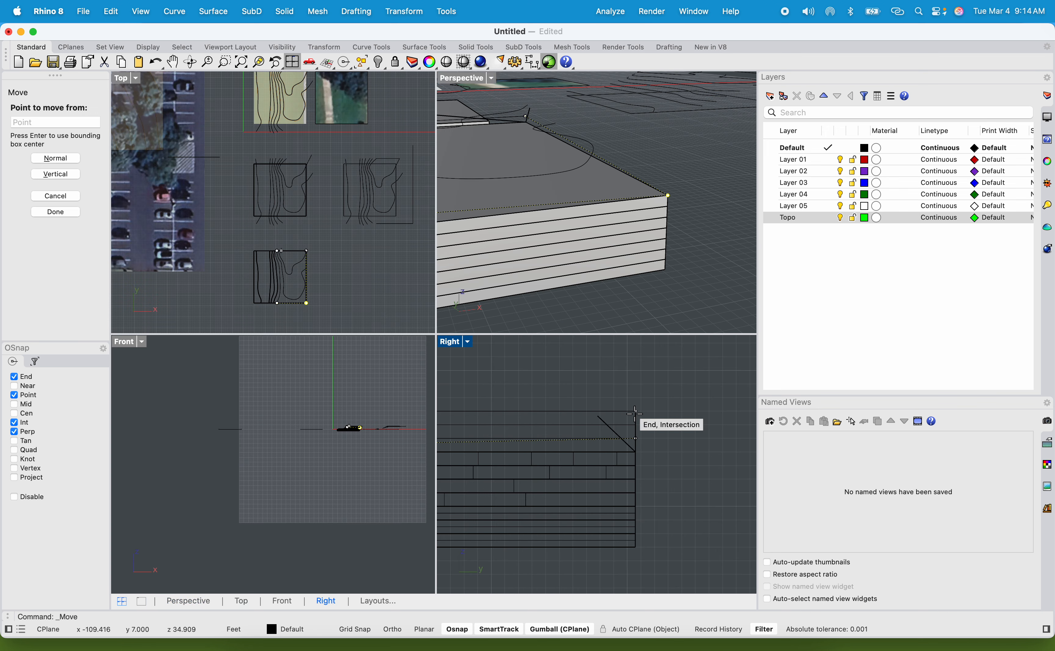
pyautogui.click(680, 450)
pyautogui.write('12"')
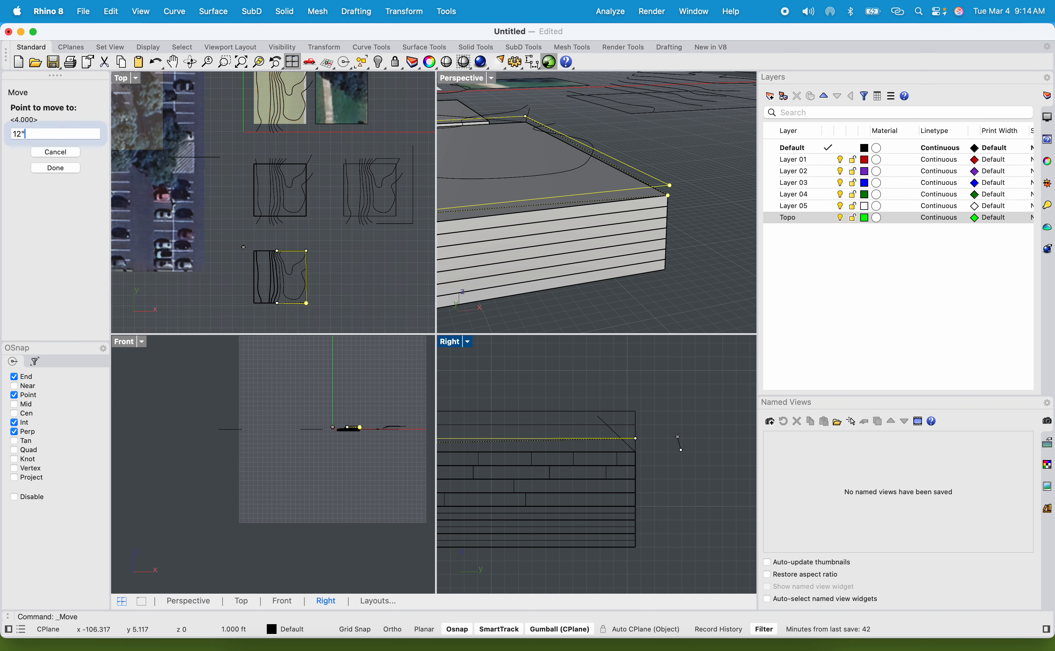
pyautogui.press('Return')
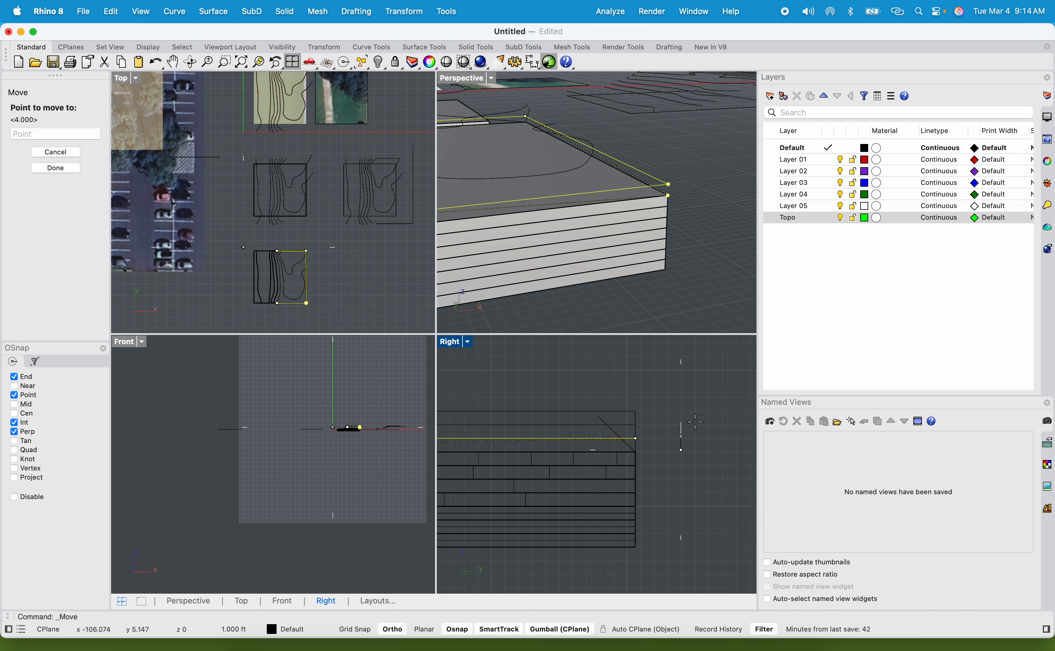
pyautogui.click(693, 421)
pyautogui.click(701, 298)
# Step: Join the raised boundary polyline with its contour curve into one closed outline
pyautogui.click(589, 209)
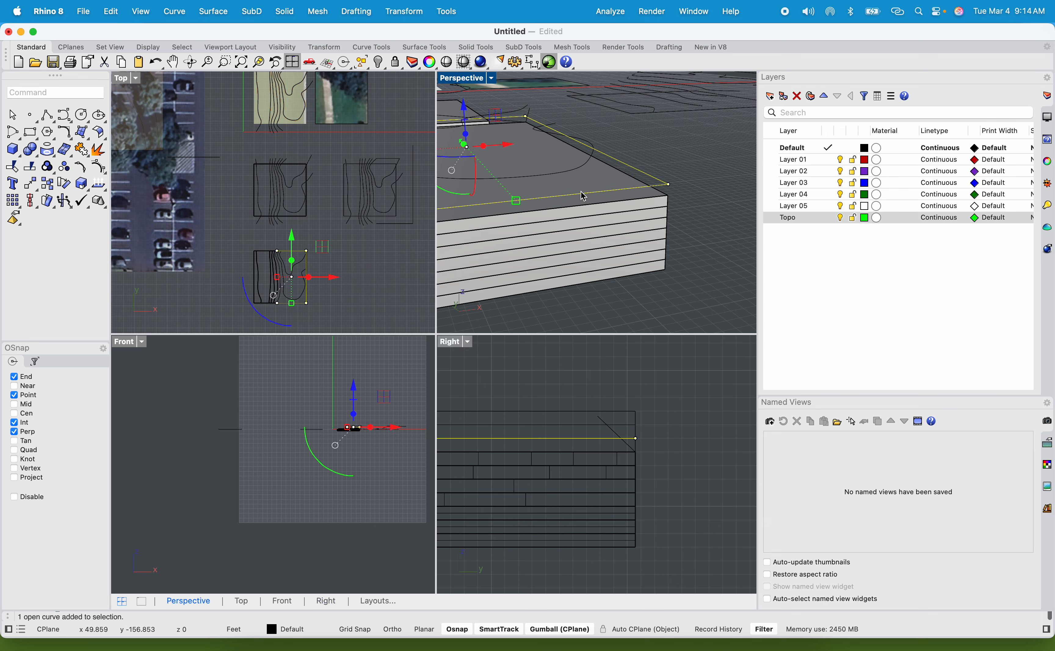
pyautogui.scroll(5, 606, 212)
pyautogui.doubleClick(668, 224)
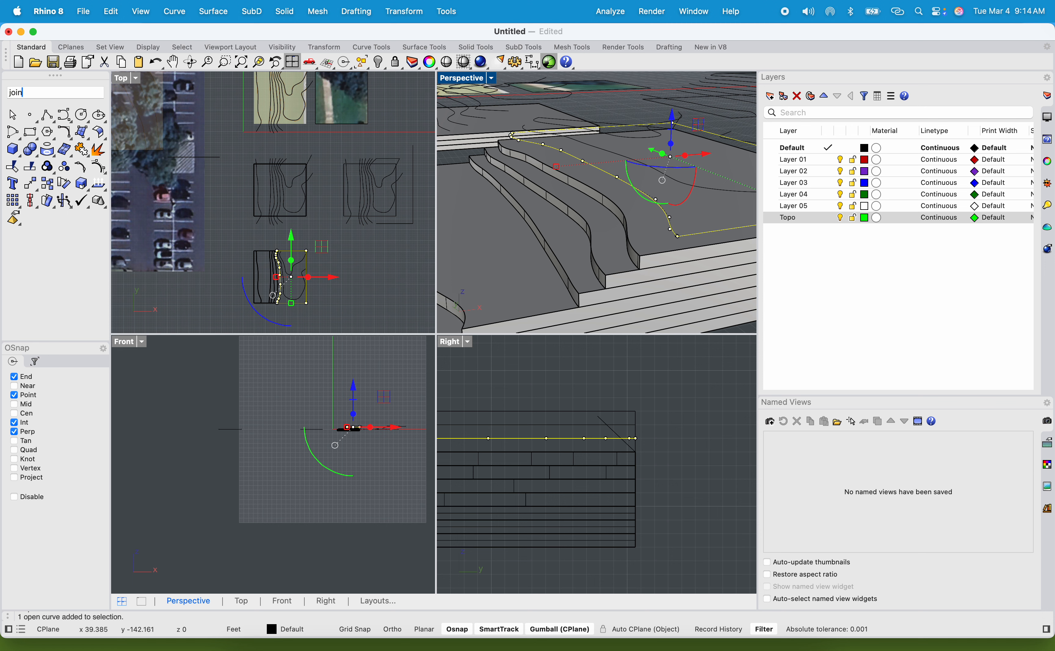
pyautogui.write('join')
pyautogui.press('Return')
pyautogui.write('Ext')
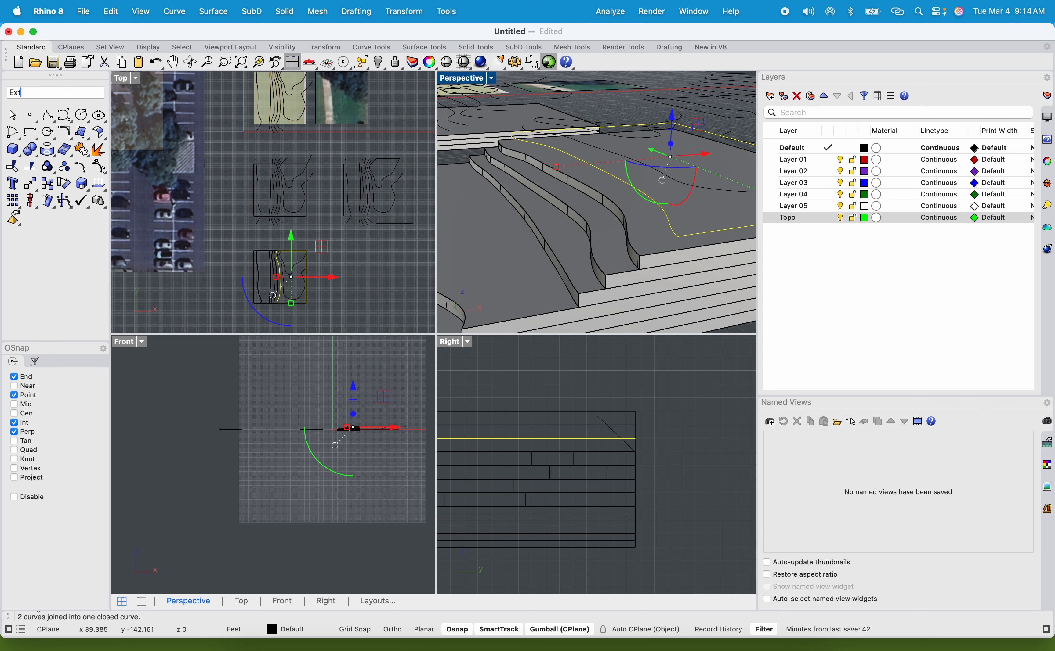
pyautogui.write('r')
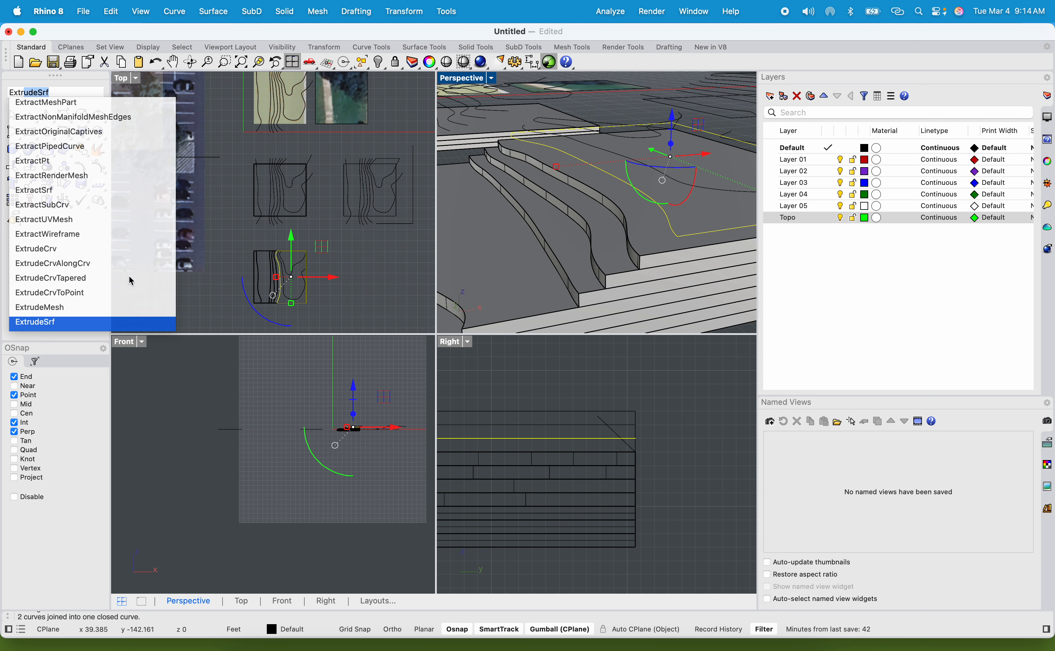
pyautogui.press('Return')
pyautogui.click(668, 223)
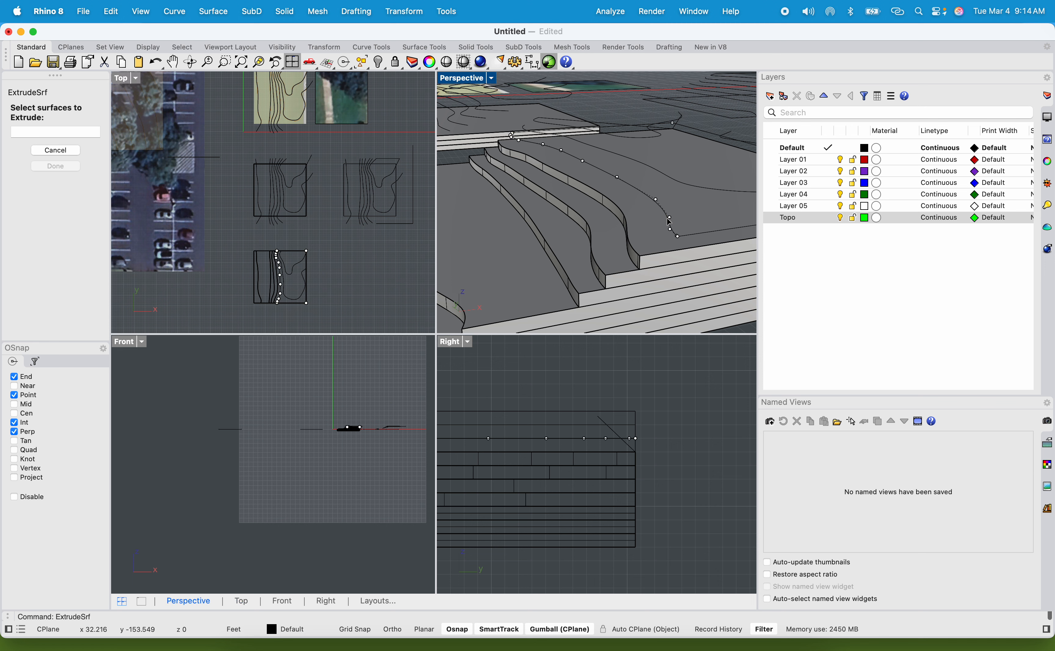
pyautogui.press('Escape')
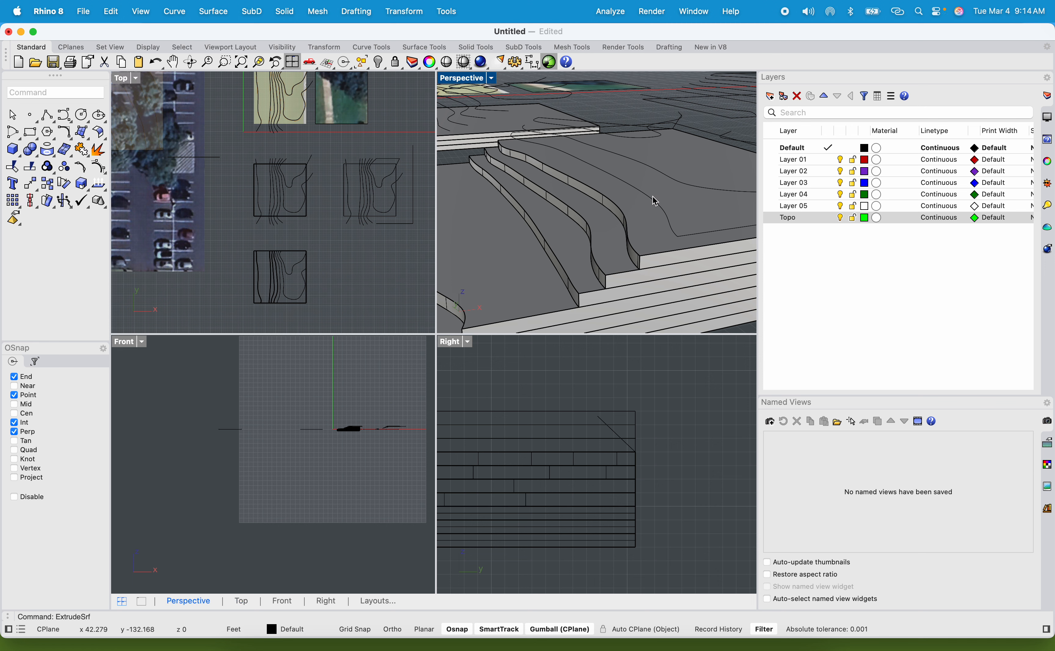
# Step: Extrude the closed outline 1 ft down to the slab below with ExtrudeCrv as a solid layer
pyautogui.click(655, 201)
pyautogui.write('Extr')
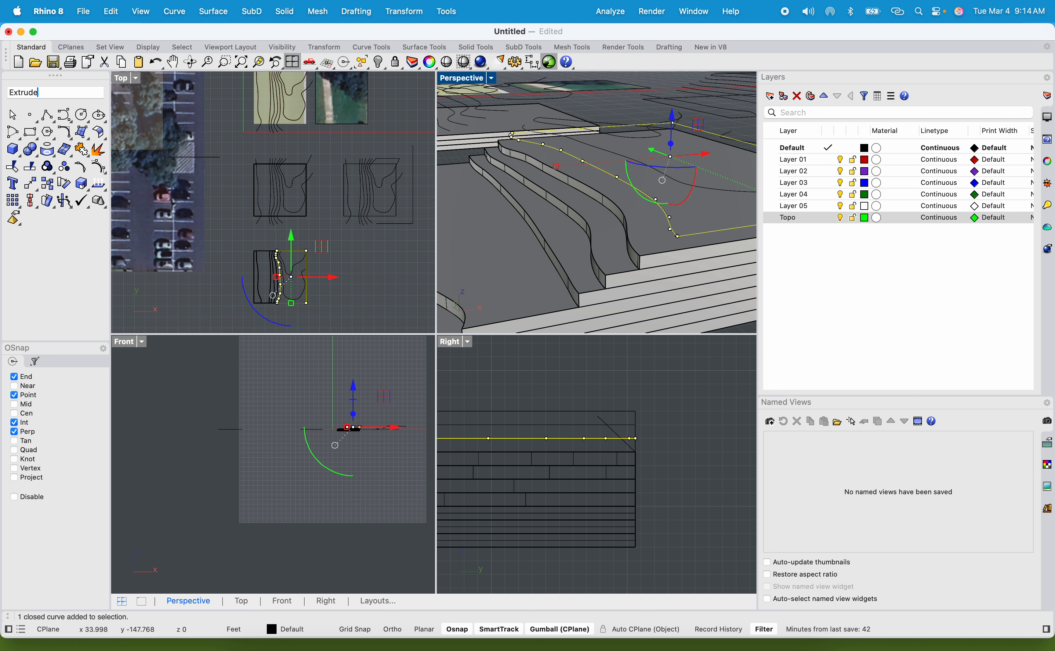
pyautogui.write('ude')
pyautogui.press('Up')
pyautogui.press('Up')
pyautogui.press('Up')
pyautogui.press('Up')
pyautogui.press('Up')
pyautogui.press('Return')
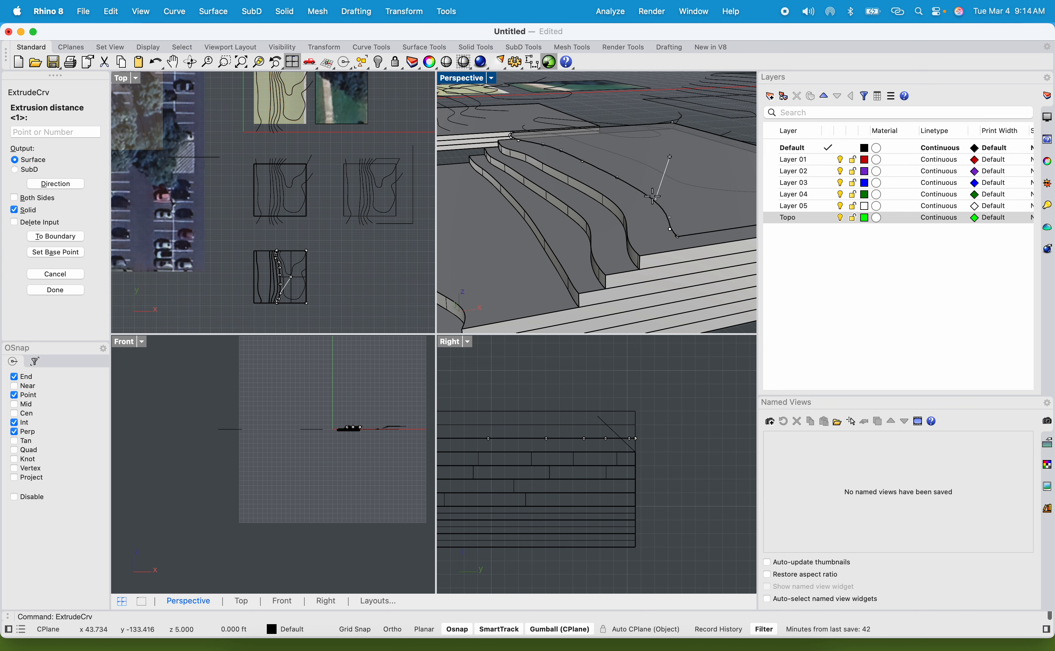
pyautogui.write('1')
pyautogui.press('Return')
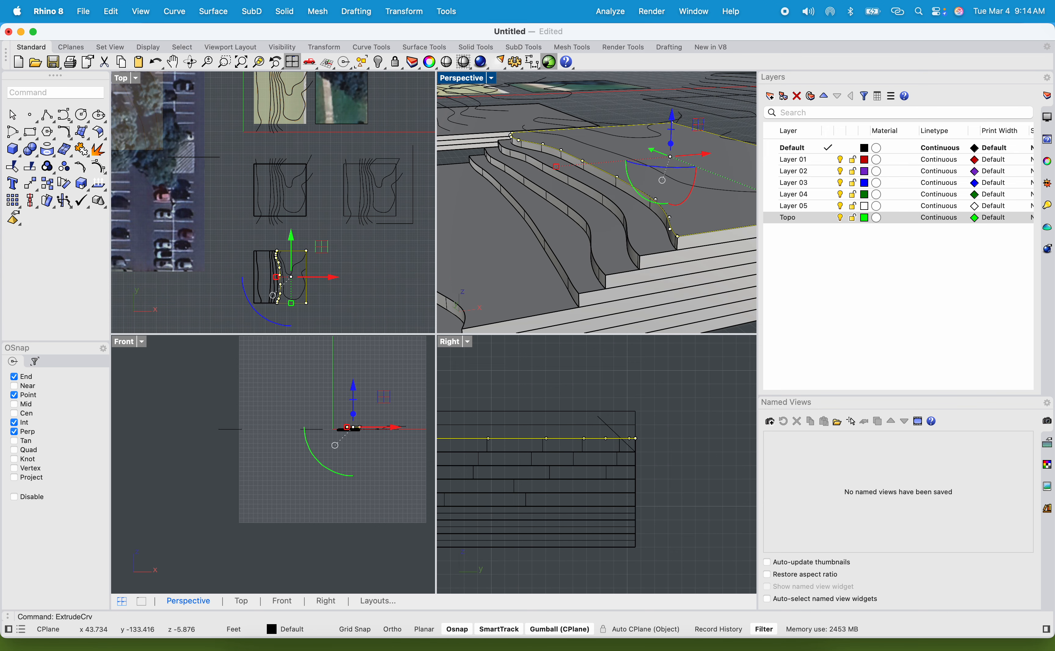
pyautogui.click(620, 101)
# Step: Start a polyline at the end of the next contour curve and run it to the new top layer's outer corner
pyautogui.doubleClick(469, 80)
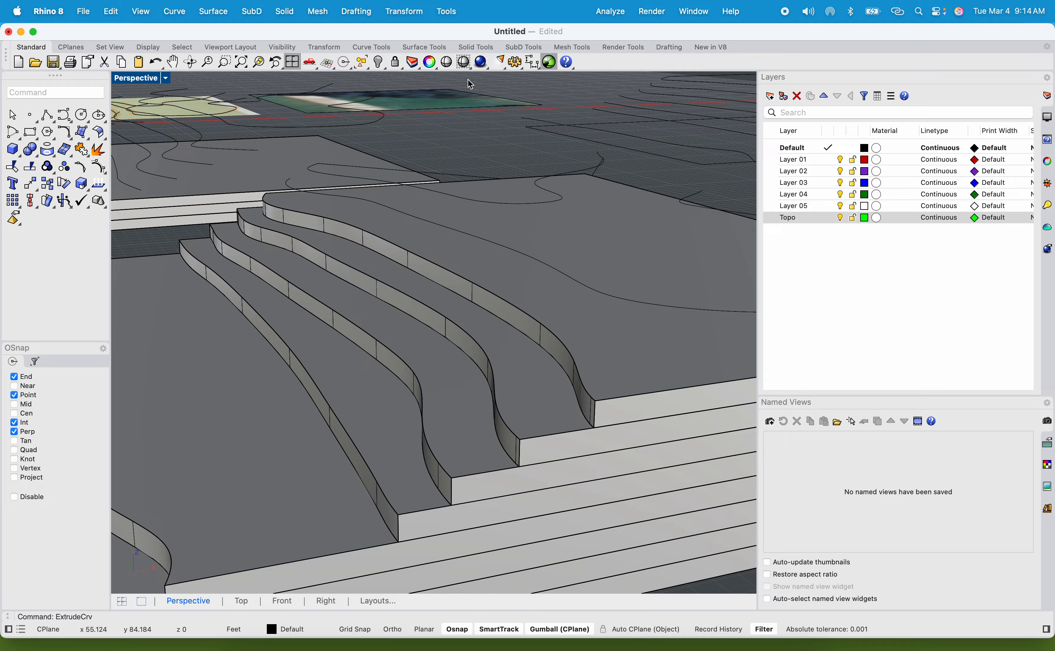
pyautogui.scroll(-6, 560, 221)
pyautogui.moveTo(560, 221); pyautogui.dragTo(574, 348, button='right')
pyautogui.scroll(6, 491, 304)
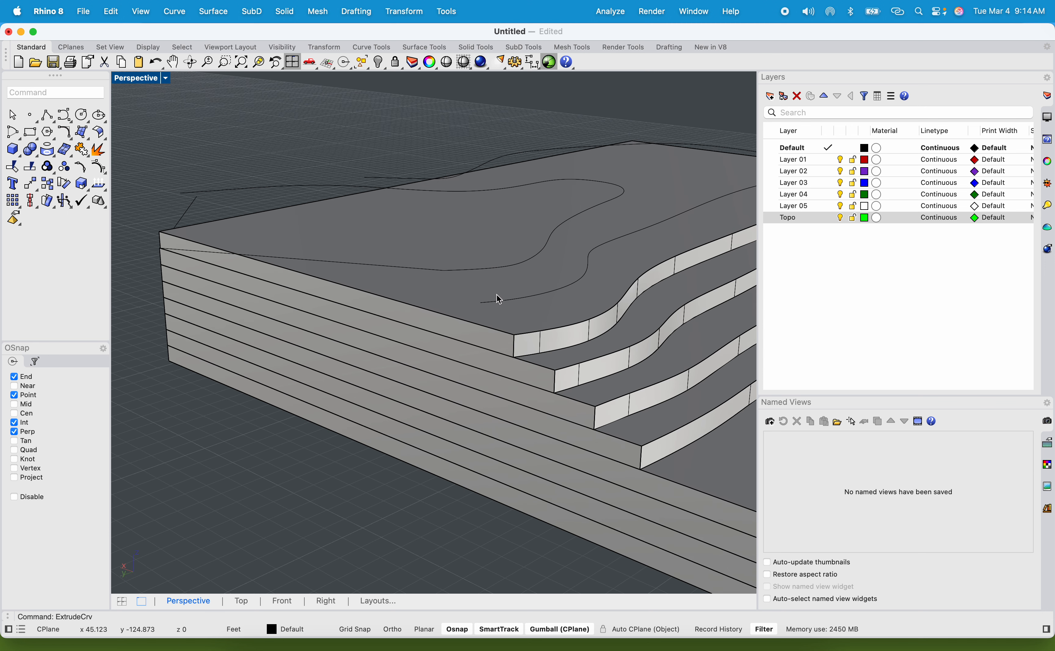
pyautogui.click(59, 118)
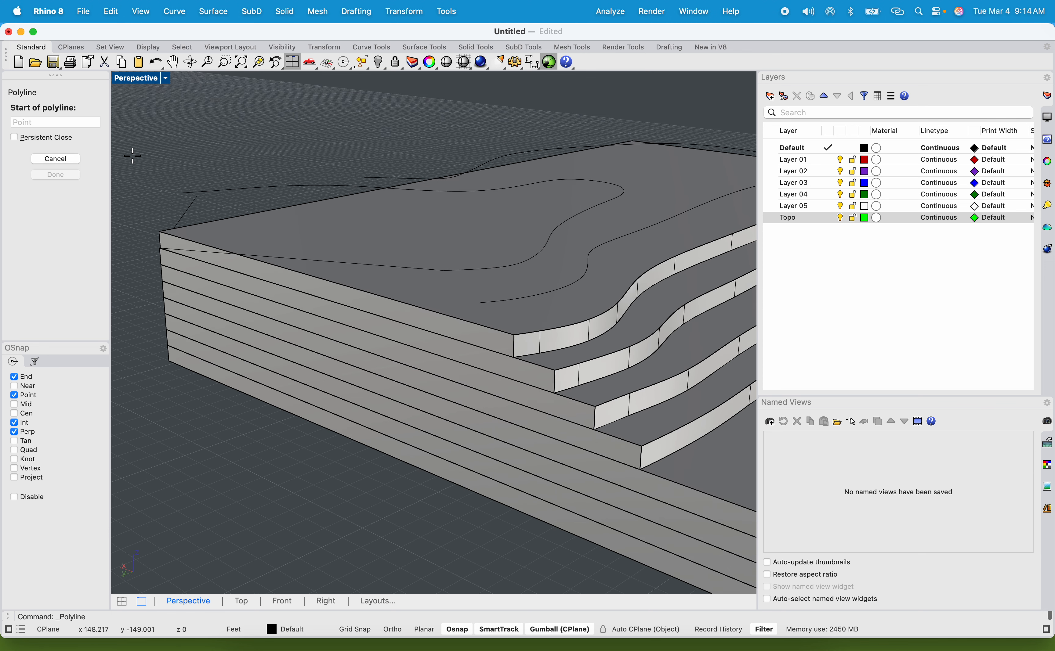
pyautogui.click(480, 303)
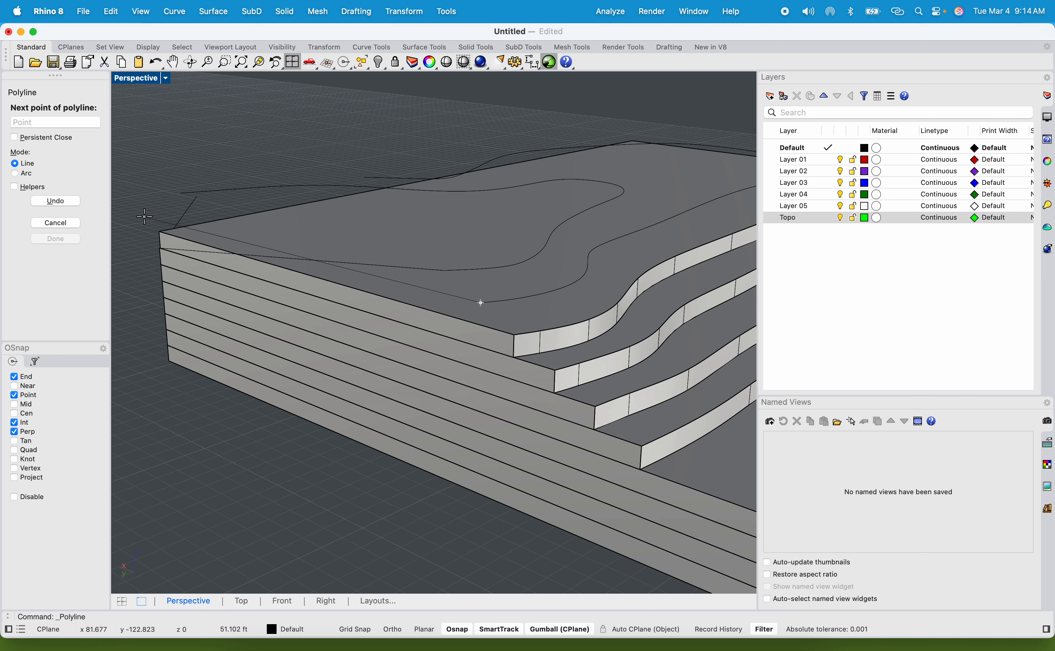
pyautogui.click(160, 232)
# Step: Try to continue the polyline to the top layer's other outer corner
pyautogui.keyDown('shift'); pyautogui.moveTo(459, 187); pyautogui.dragTo(411, 234, button='right'); pyautogui.keyUp('shift')
pyautogui.moveTo(533, 216); pyautogui.dragTo(269, 238, button='right')
pyautogui.keyDown('shift'); pyautogui.moveTo(532, 294); pyautogui.dragTo(348, 118, button='right'); pyautogui.keyUp('shift')
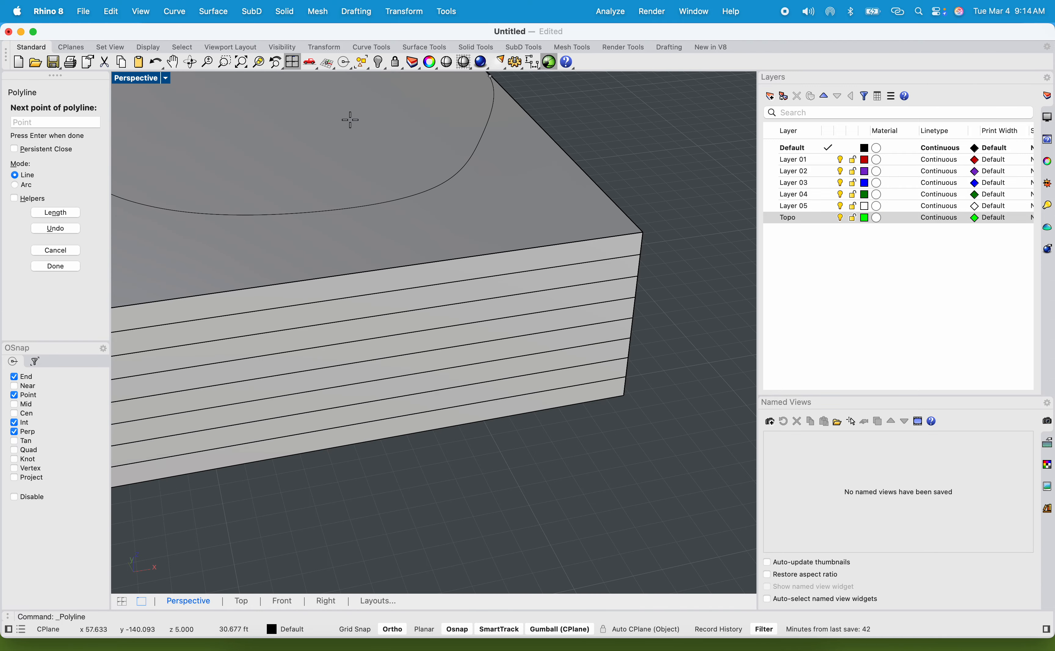
pyautogui.click(640, 234)
pyautogui.keyDown('shift'); pyautogui.moveTo(341, 311); pyautogui.dragTo(675, 267, button='right'); pyautogui.keyUp('shift')
pyautogui.keyDown('shift'); pyautogui.moveTo(441, 265); pyautogui.dragTo(328, 383, button='right'); pyautogui.keyUp('shift')
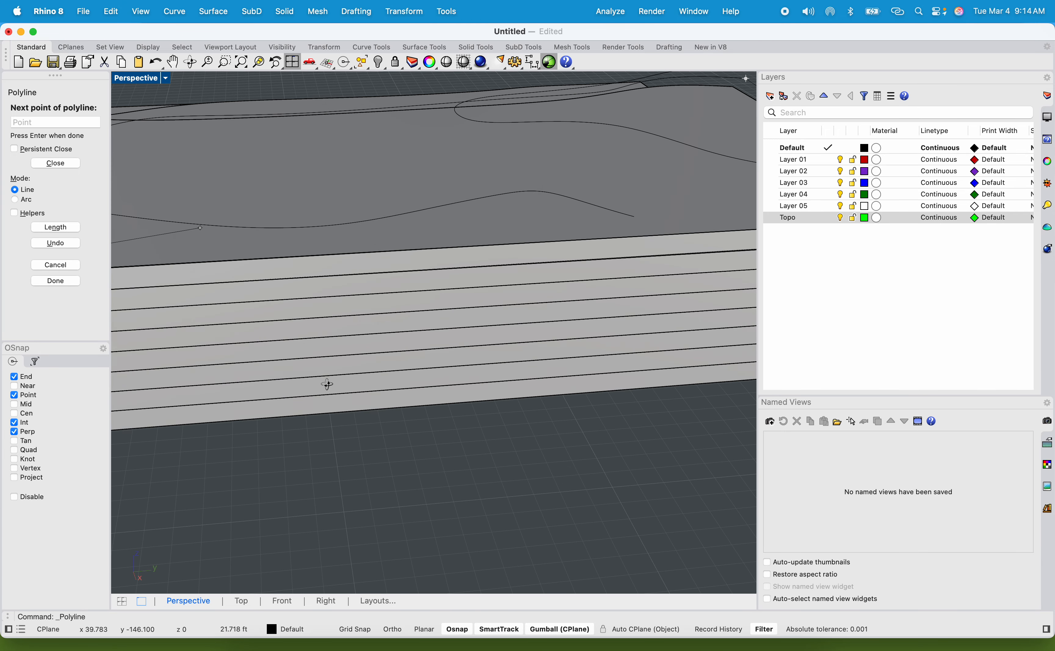
# Step: Finish the polyline at the contour curve's other end, near the slab's outer edge
pyautogui.scroll(-7, 360, 305)
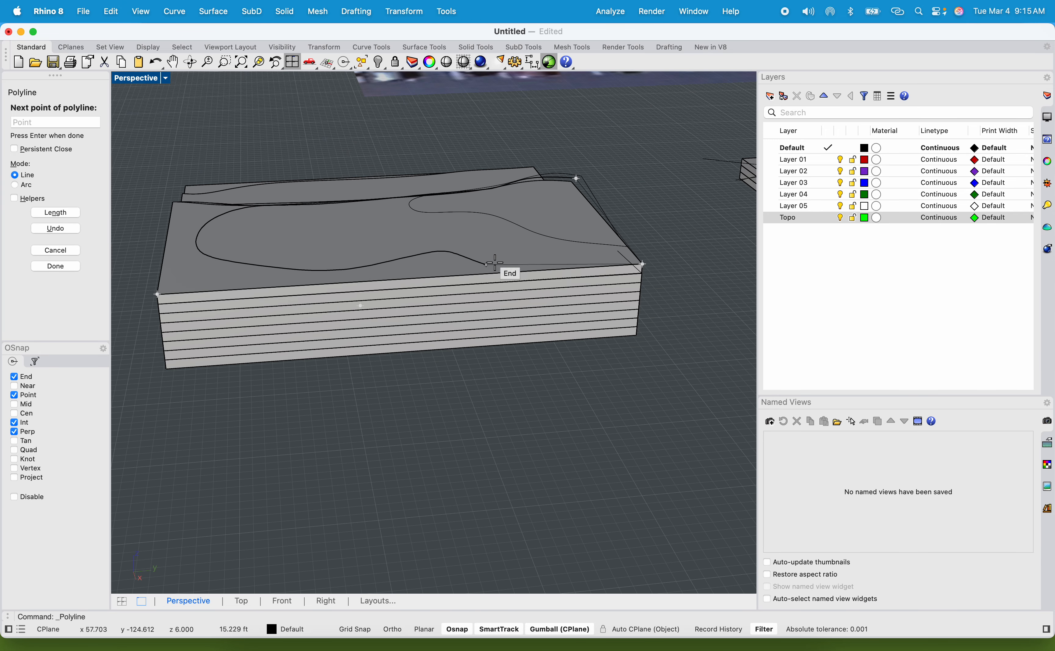
pyautogui.scroll(5, 493, 265)
pyautogui.click(466, 268)
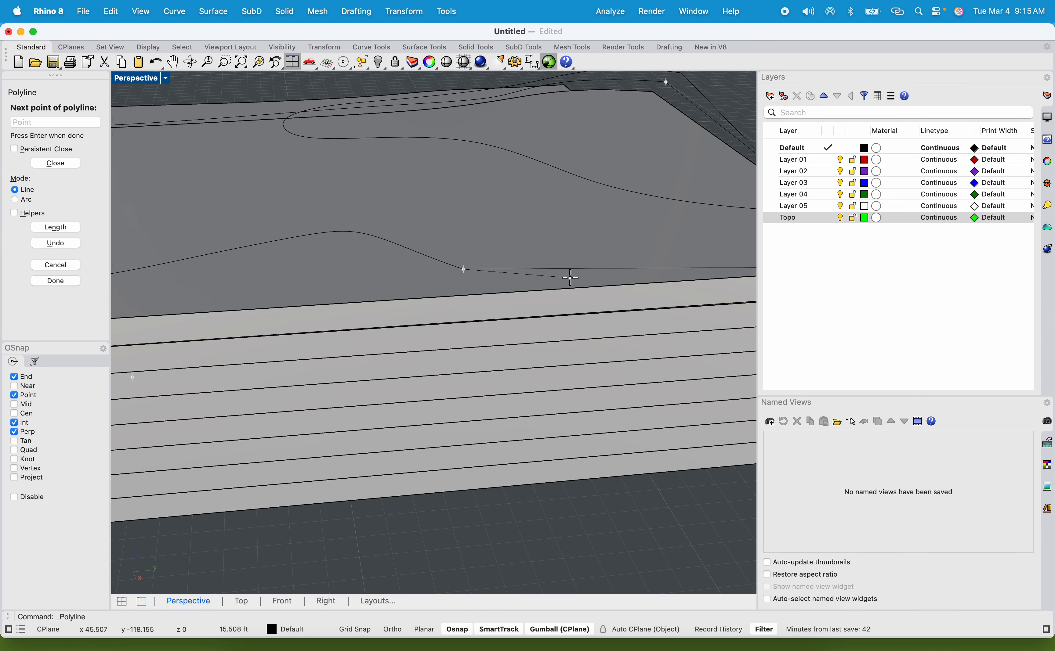
pyautogui.press('Return')
# Step: Move the new two-segment polyline's corner point straight up 12" in the Right view
pyautogui.scroll(-5, 502, 237)
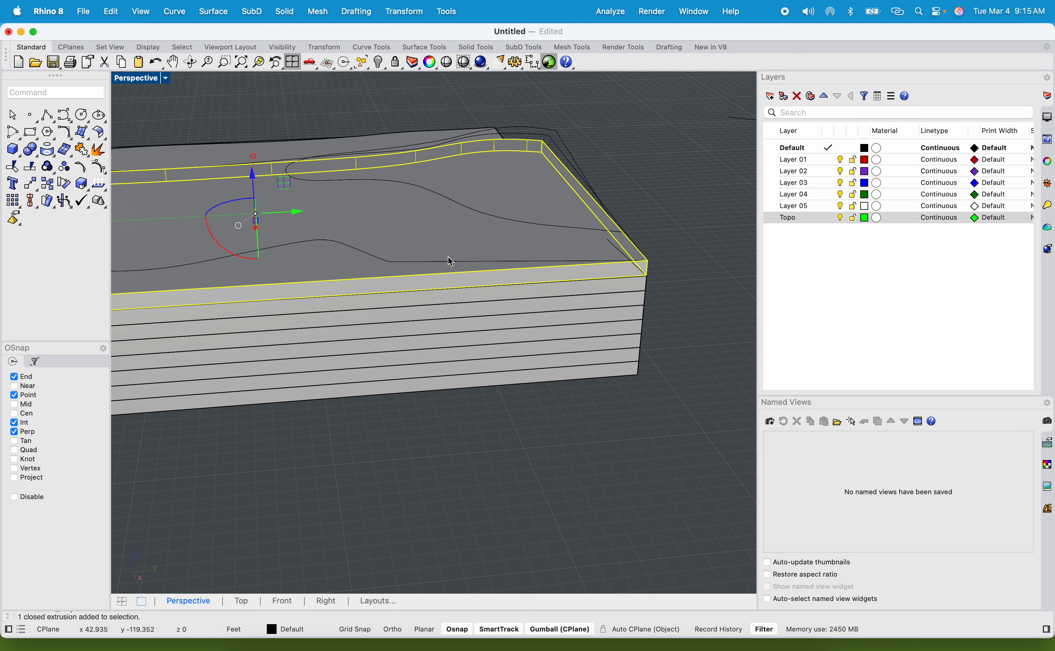
pyautogui.scroll(3, 656, 265)
pyautogui.click(644, 261)
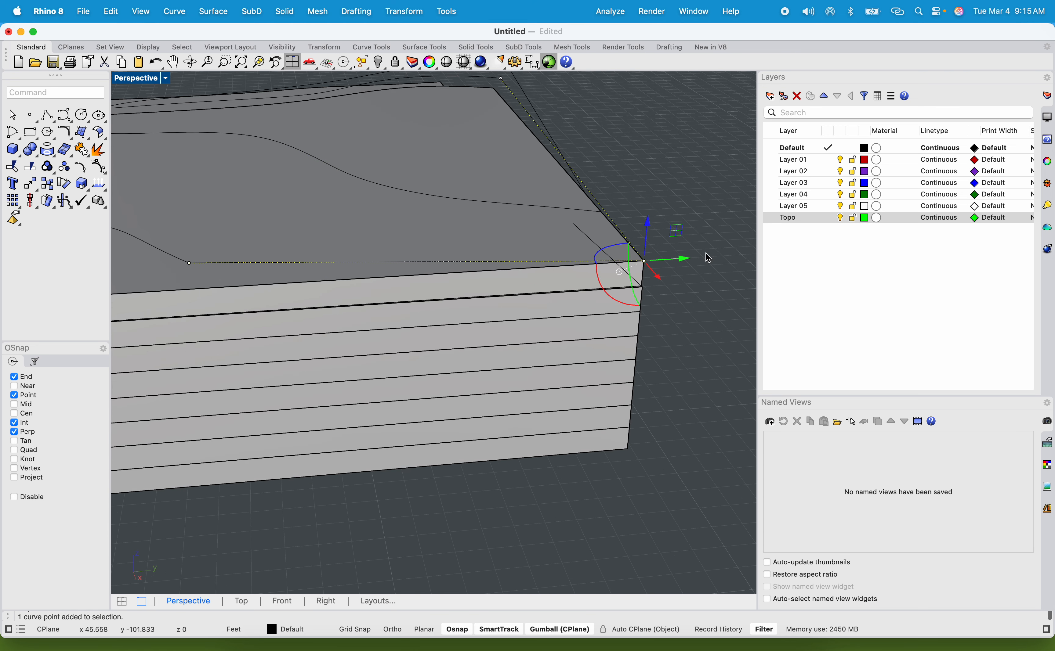
pyautogui.doubleClick(147, 80)
pyautogui.rightClick(600, 457)
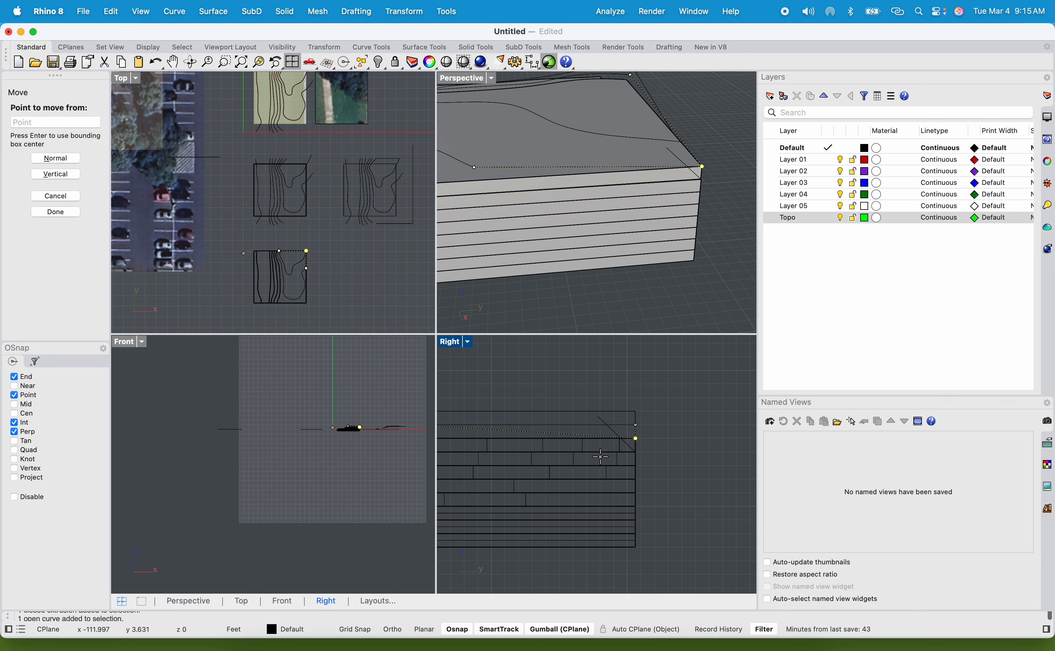
pyautogui.click(700, 465)
pyautogui.write('12"')
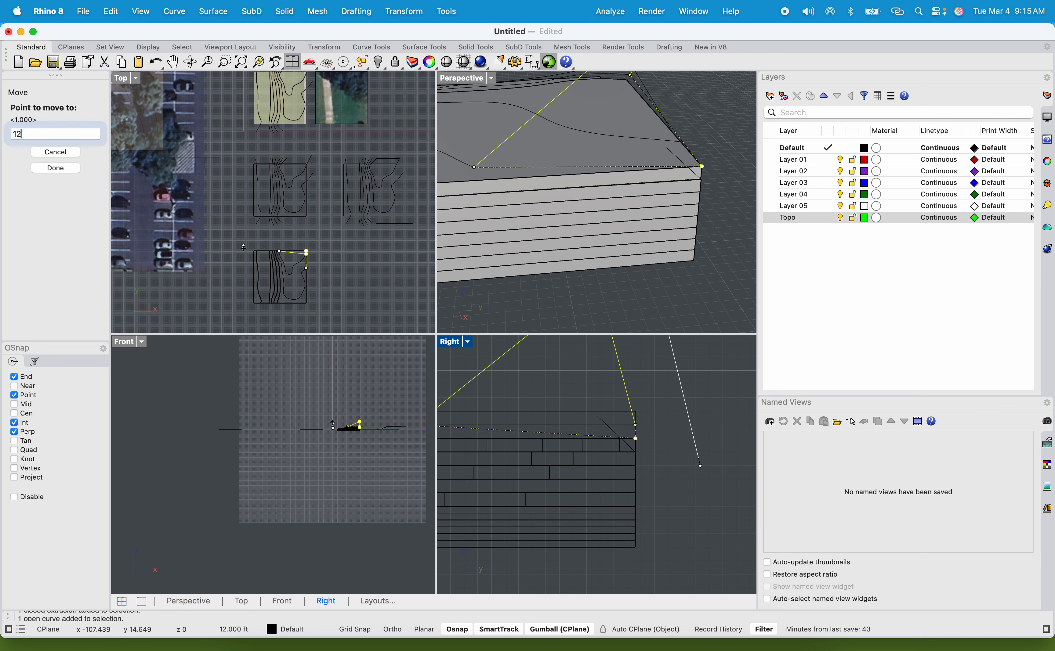
pyautogui.press('Return')
pyautogui.click(708, 298)
# Step: Join the two-segment polyline with the looping contour curve into one closed outline
pyautogui.moveTo(709, 297); pyautogui.dragTo(683, 158, button='right')
pyautogui.click(732, 156)
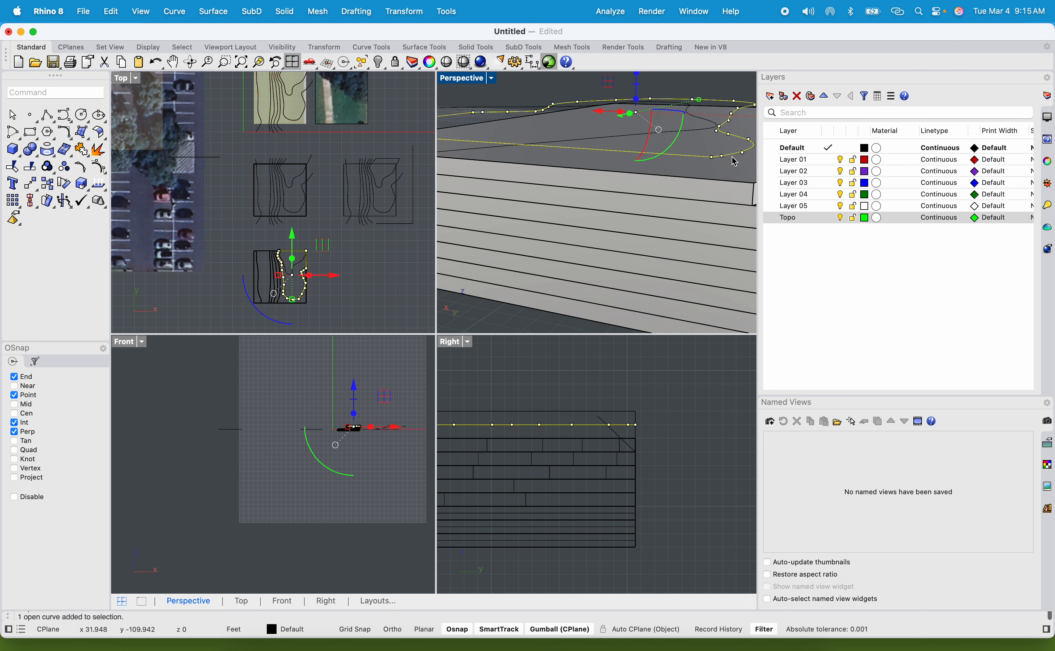
pyautogui.write('join')
pyautogui.press('Return')
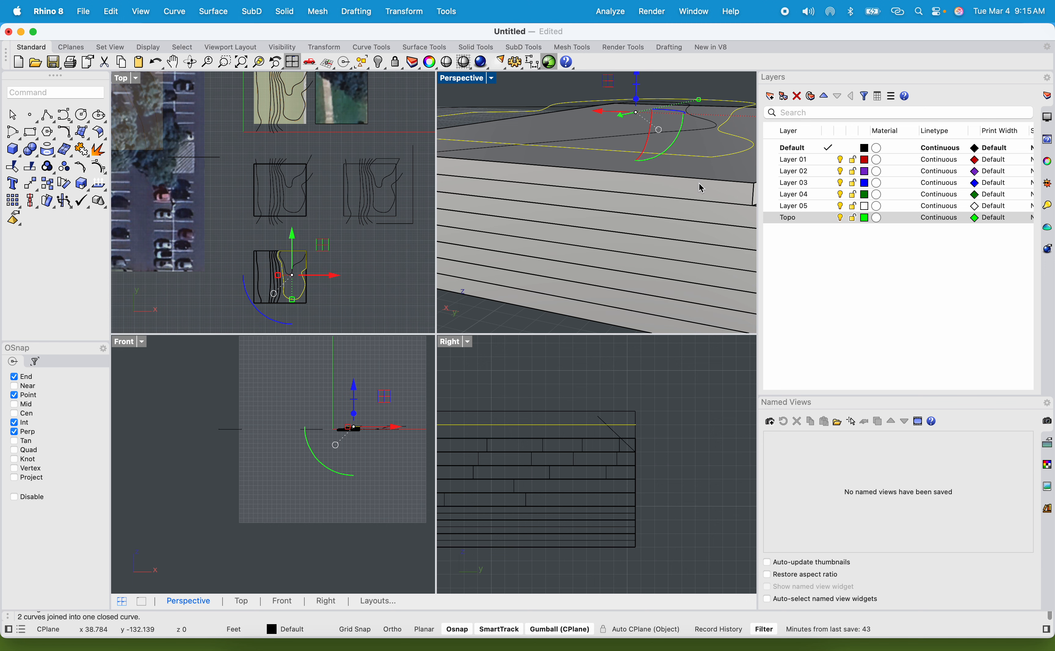
pyautogui.write('ex')
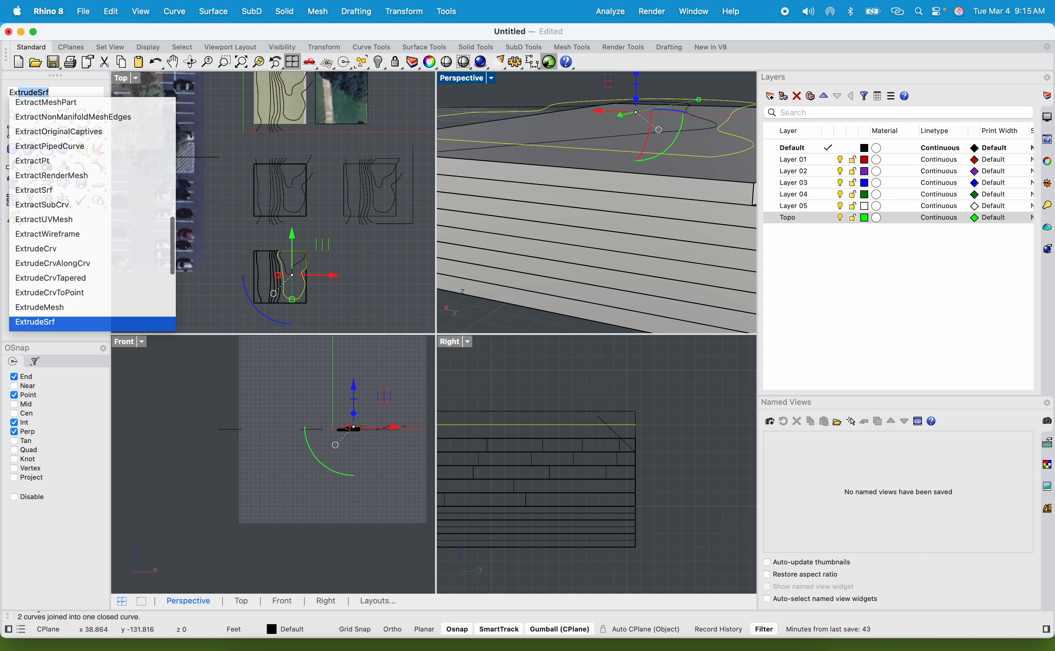
pyautogui.press('Up')
pyautogui.press('Up')
pyautogui.press('Up')
pyautogui.press('Up')
pyautogui.press('Up')
pyautogui.press('Up')
pyautogui.press('Up')
pyautogui.press('Up')
pyautogui.press('Up')
pyautogui.press('Up')
pyautogui.press('Up')
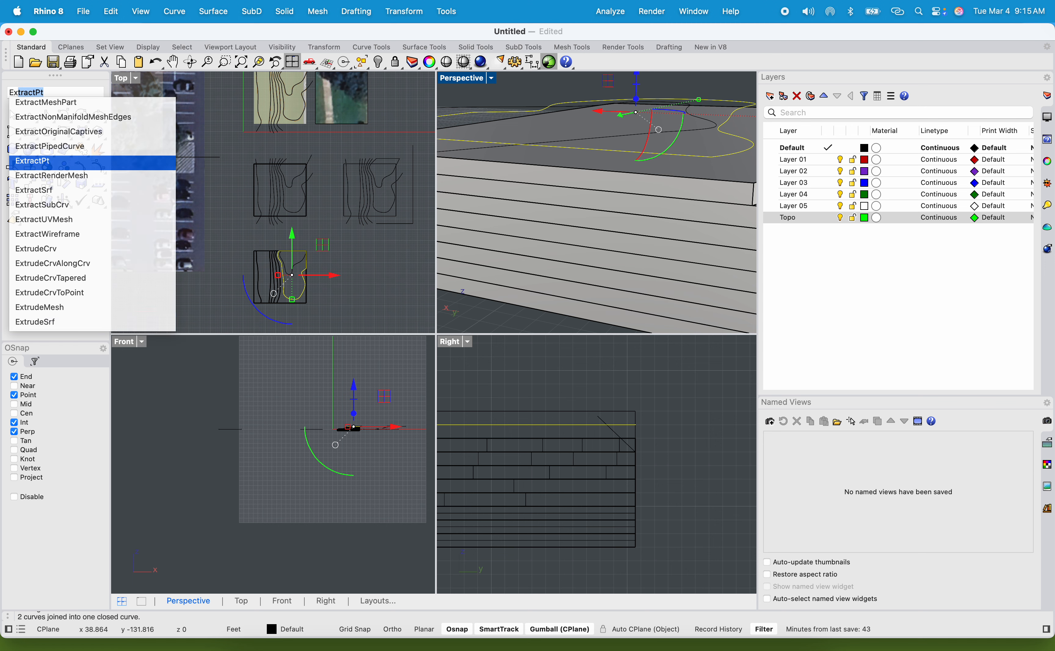
pyautogui.press('Up')
pyautogui.press('Up')
pyautogui.press('Up')
pyautogui.press('Up')
pyautogui.press('Up')
pyautogui.press('Up')
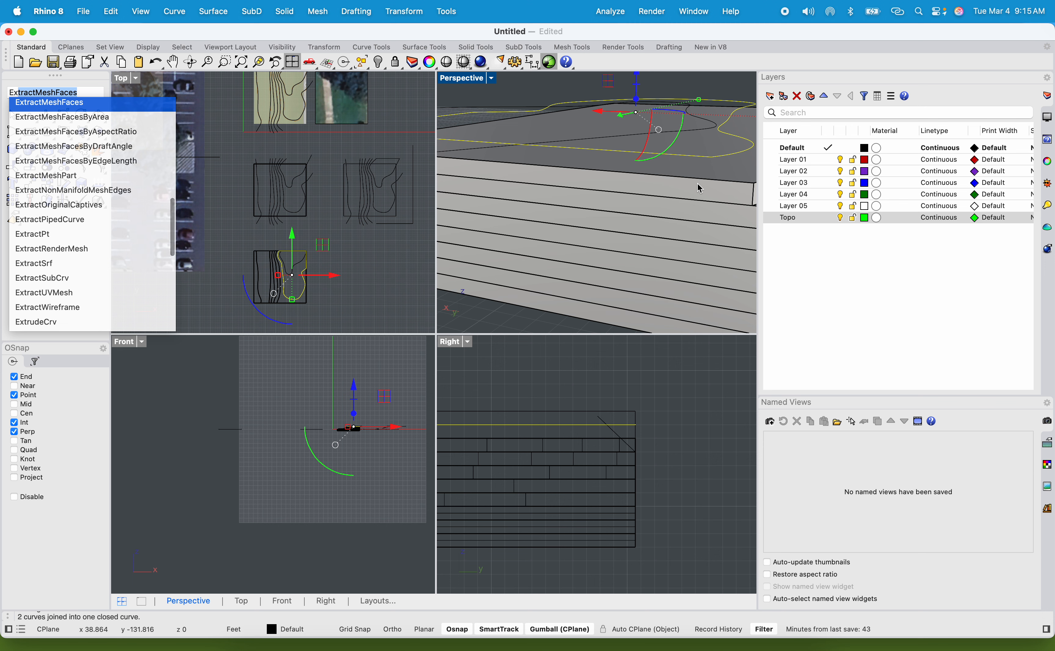
pyautogui.press('Escape')
# Step: Extrude the closed looping contour outline into a 1 ft solid layer
pyautogui.write('extrudeCrv')
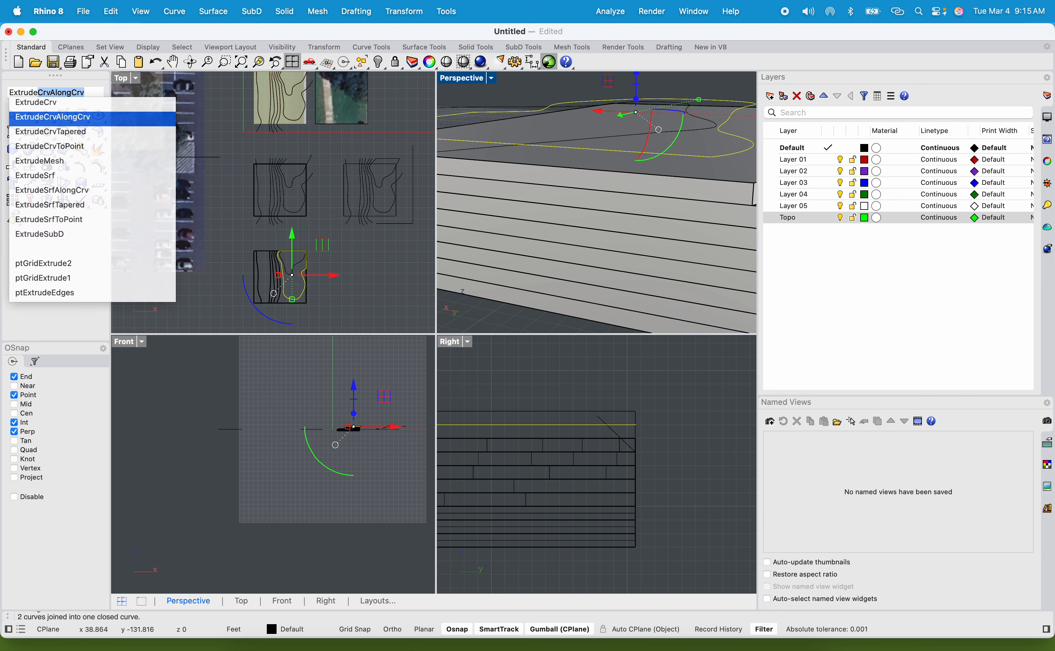
pyautogui.press('Return')
pyautogui.scroll(-10, 652, 182)
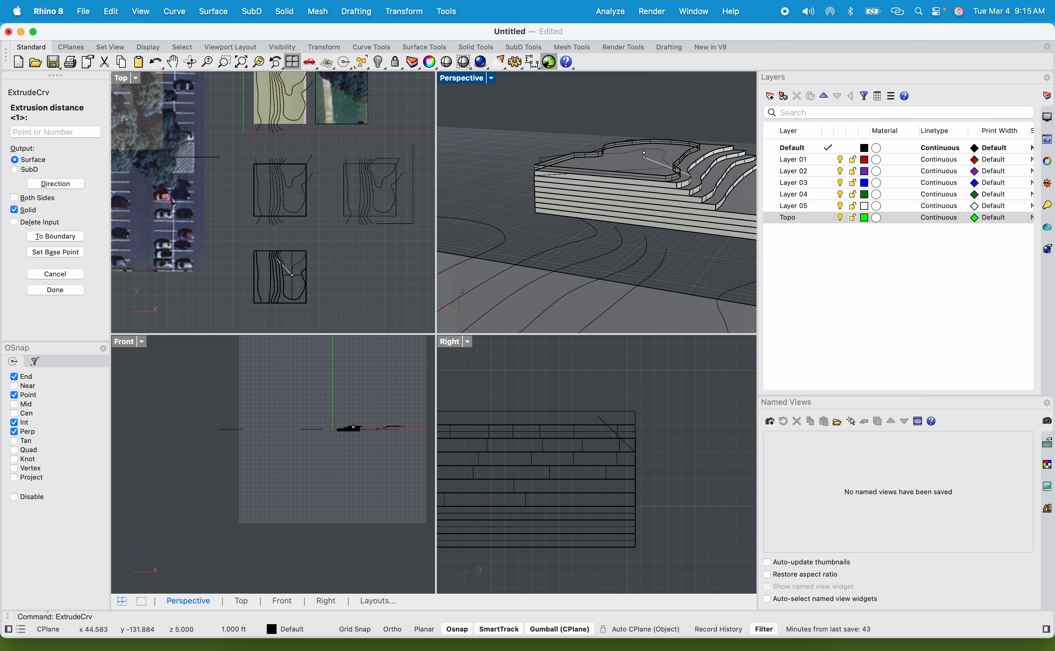
pyautogui.scroll(5, 628, 143)
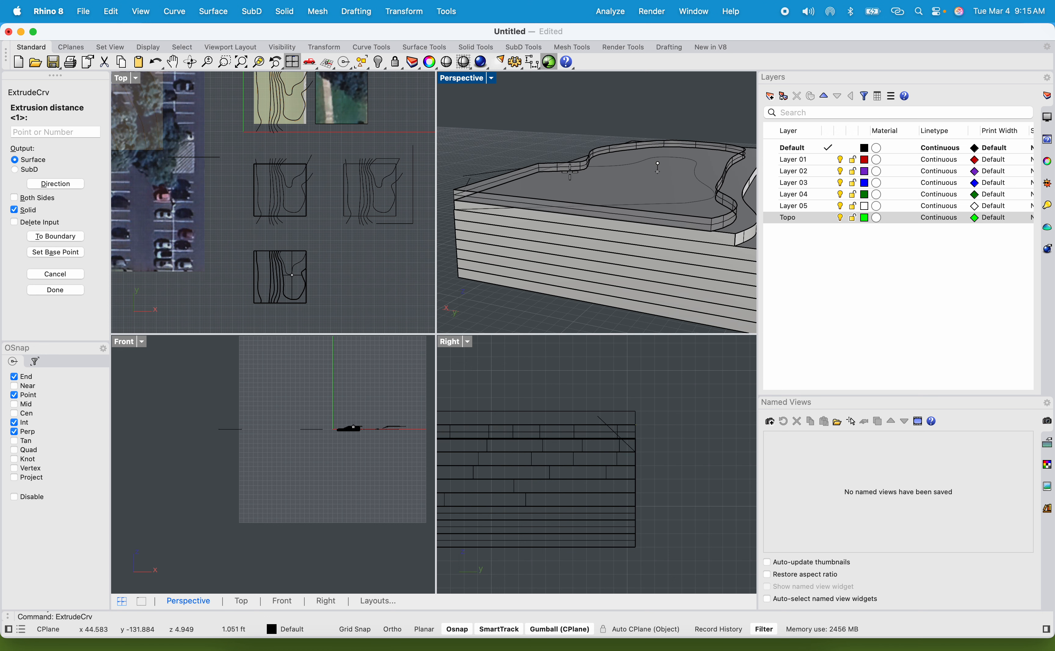
pyautogui.press('Return')
# Step: Move the remaining polyline's corner point up to the new layer's upper outer corner
pyautogui.click(509, 143)
pyautogui.moveTo(559, 190); pyautogui.dragTo(596, 250, button='right')
pyautogui.click(584, 265)
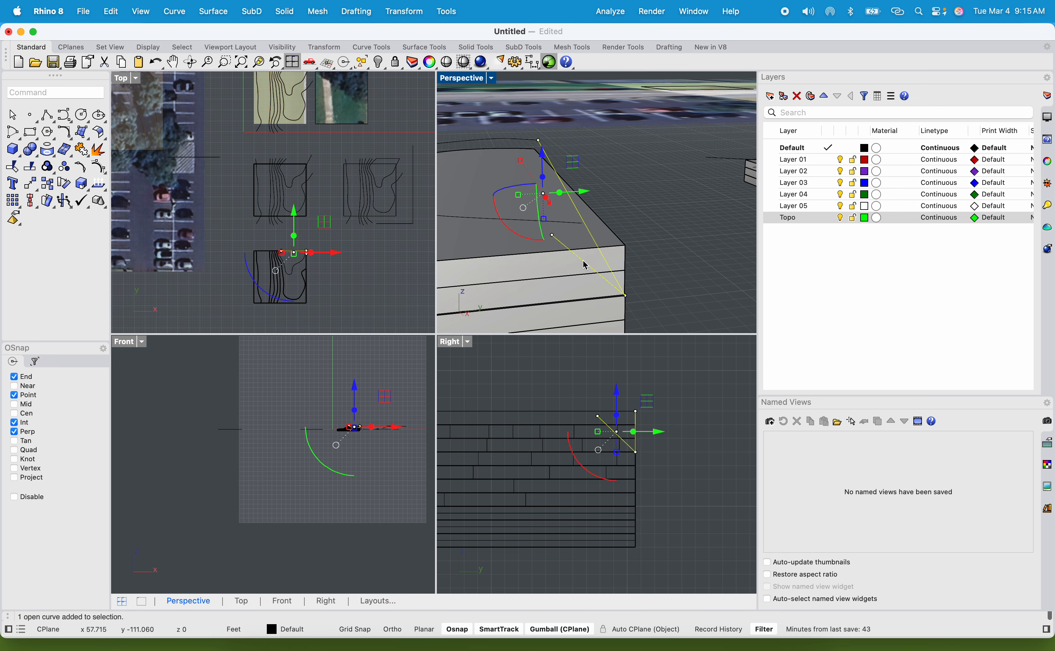
pyautogui.click(625, 295)
pyautogui.write('m')
pyautogui.press('Return')
pyautogui.scroll(5, 635, 298)
pyautogui.click(611, 291)
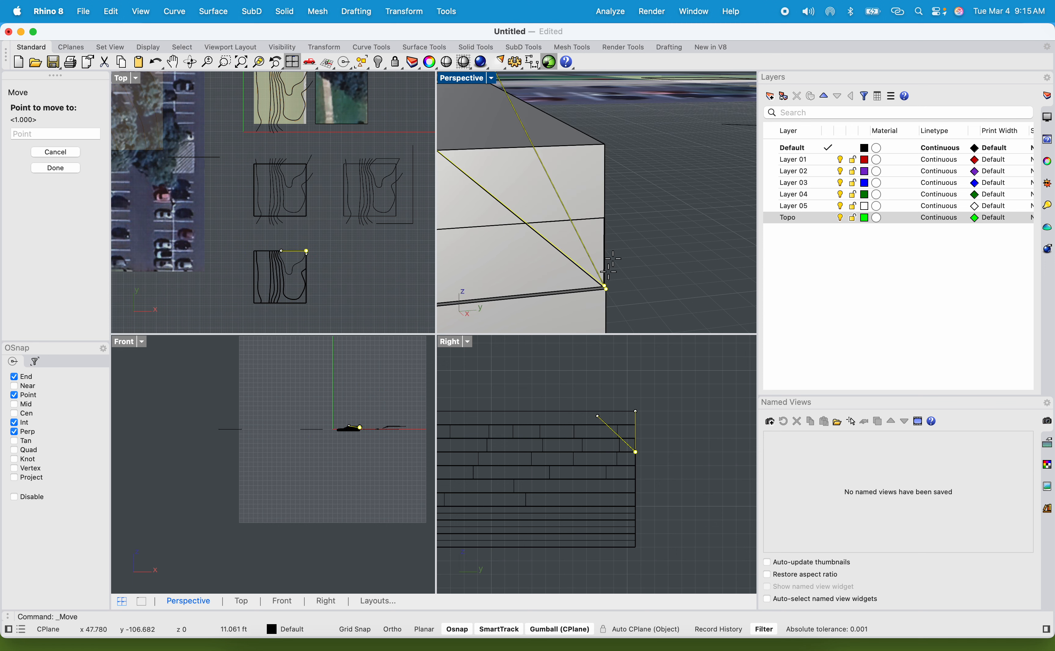
pyautogui.click(606, 144)
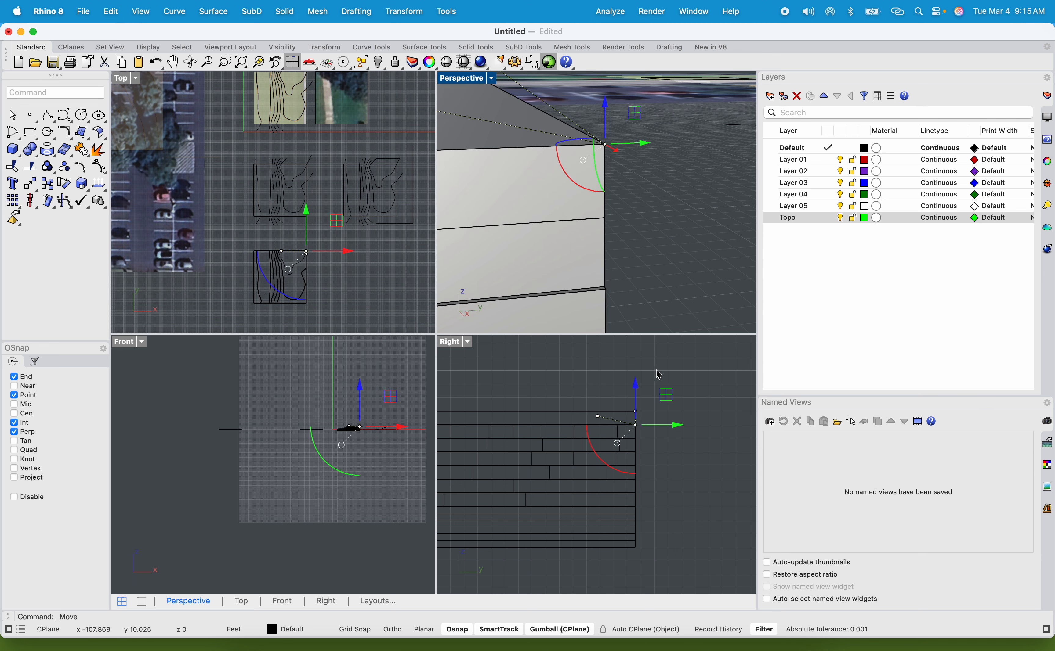
# Step: Move the polyline's corner point another 12" straight up in the Right view
pyautogui.press('Return')
pyautogui.click(635, 412)
pyautogui.write('12"')
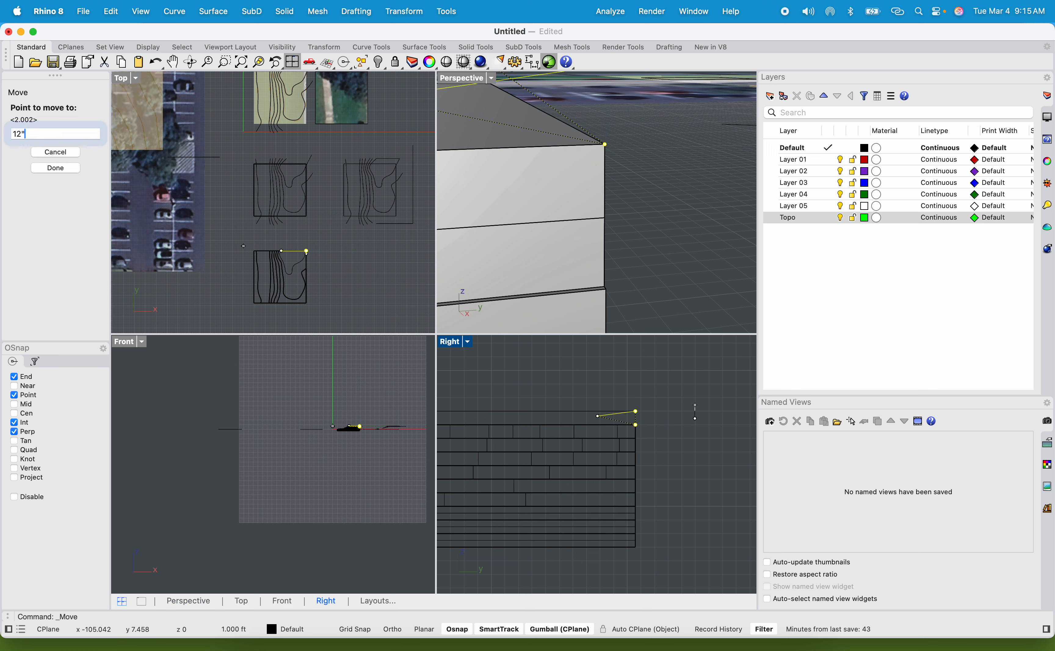
pyautogui.press('Return')
pyautogui.press('shift')
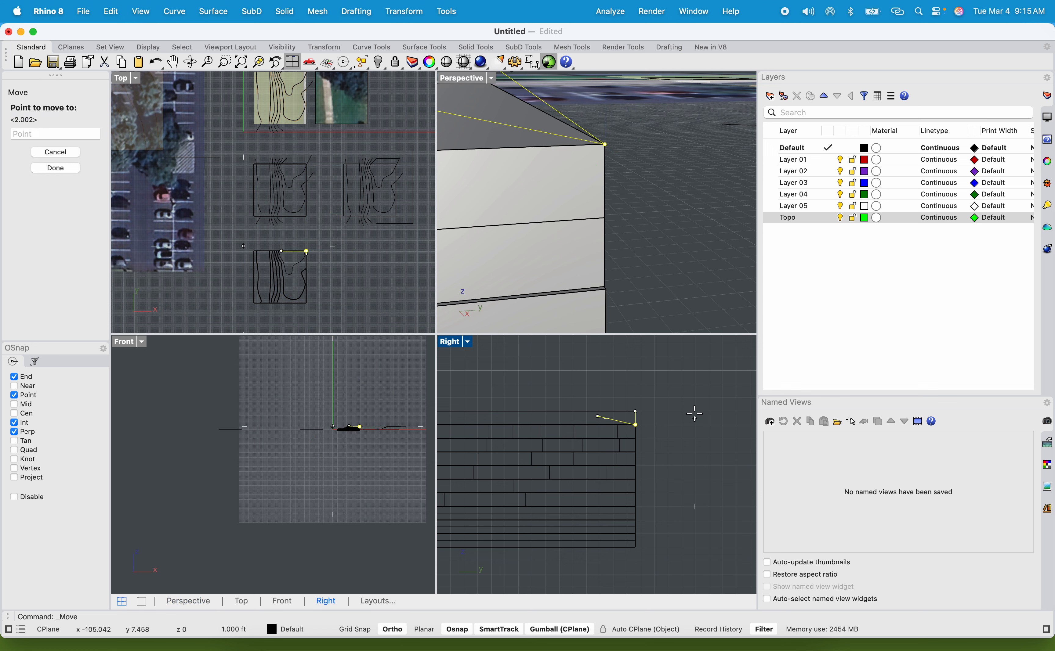
pyautogui.keyDown('shift'); pyautogui.click(696, 388); pyautogui.keyUp('shift')
pyautogui.click(679, 271)
# Step: Move the polyline's loose end point onto the end of the uppermost contour curve
pyautogui.scroll(-8, 679, 271)
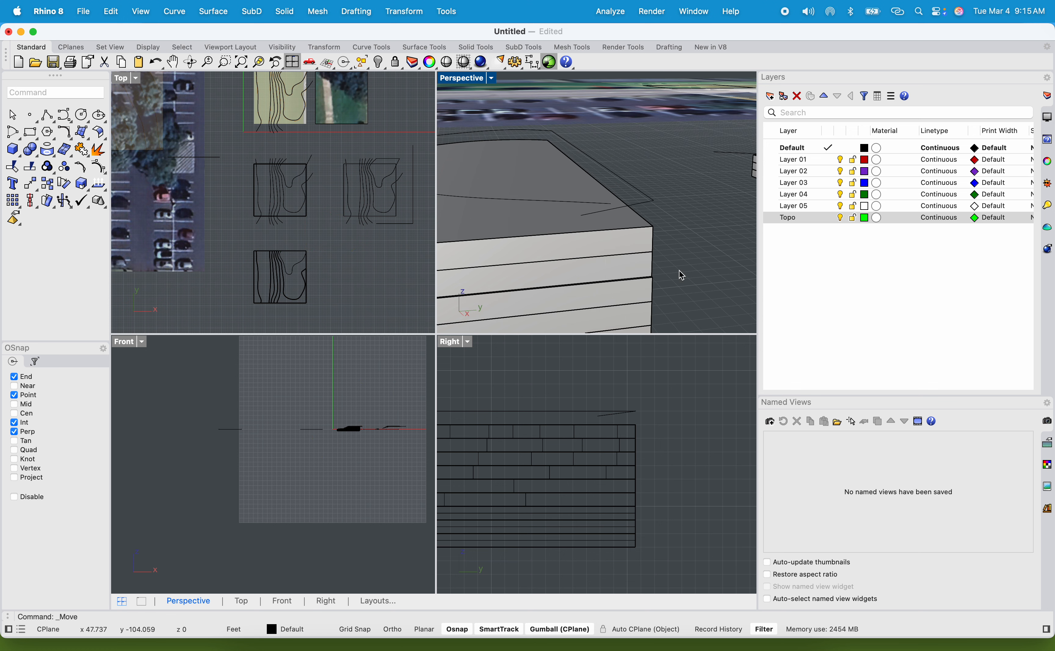
pyautogui.keyDown('shift'); pyautogui.moveTo(679, 270); pyautogui.dragTo(720, 285, button='right'); pyautogui.keyUp('shift')
pyautogui.rightClick(688, 229)
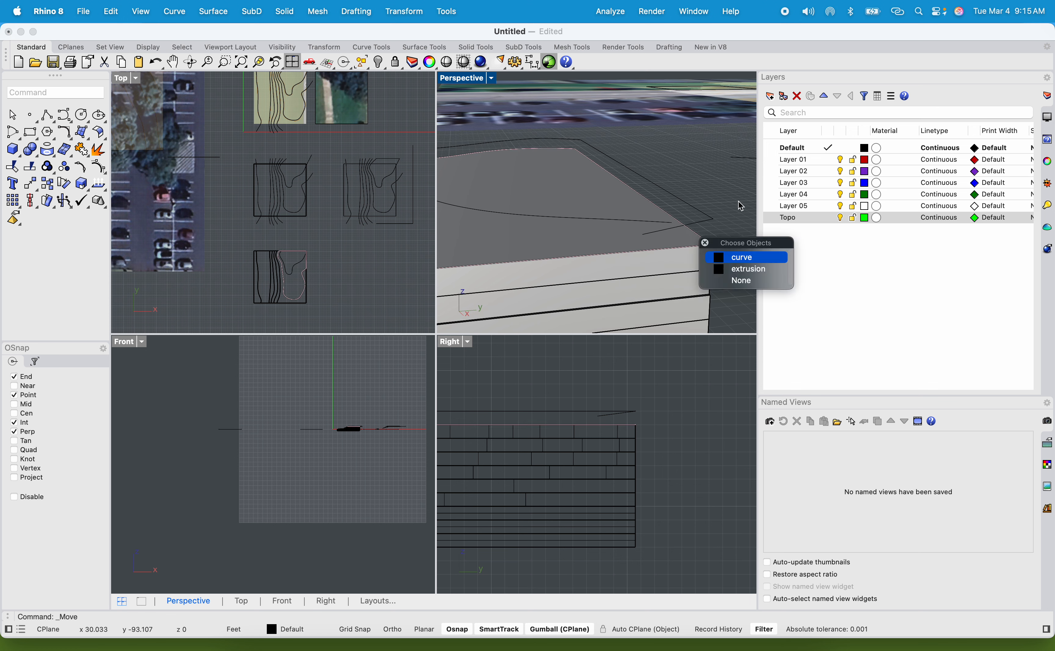
pyautogui.scroll(3, 693, 225)
pyautogui.click(692, 226)
pyautogui.click(597, 249)
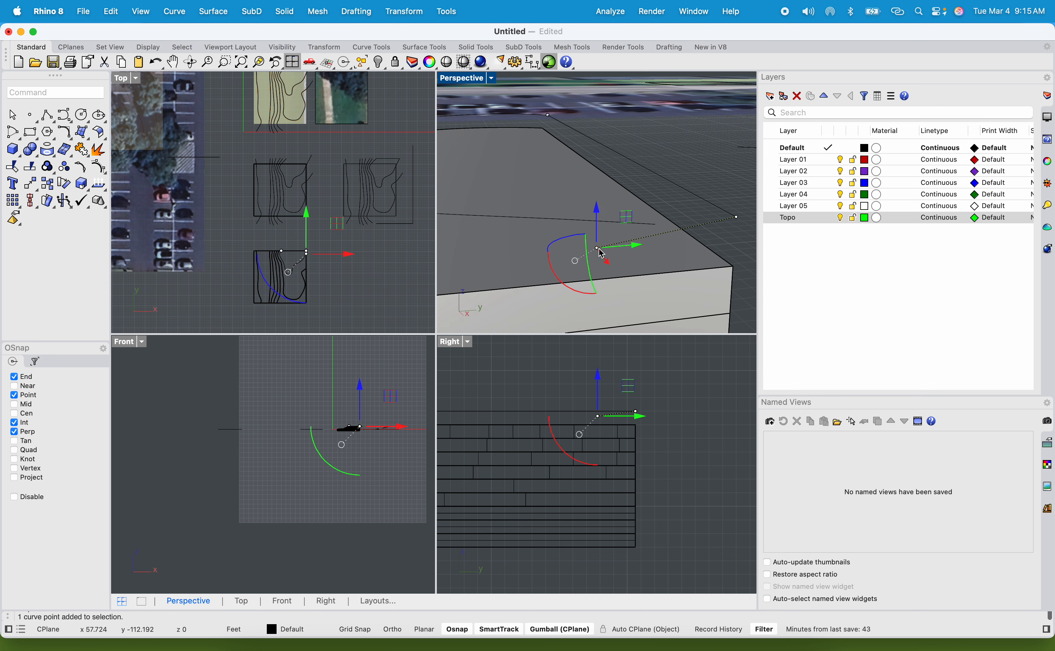
pyautogui.rightClick(599, 249)
pyautogui.click(596, 248)
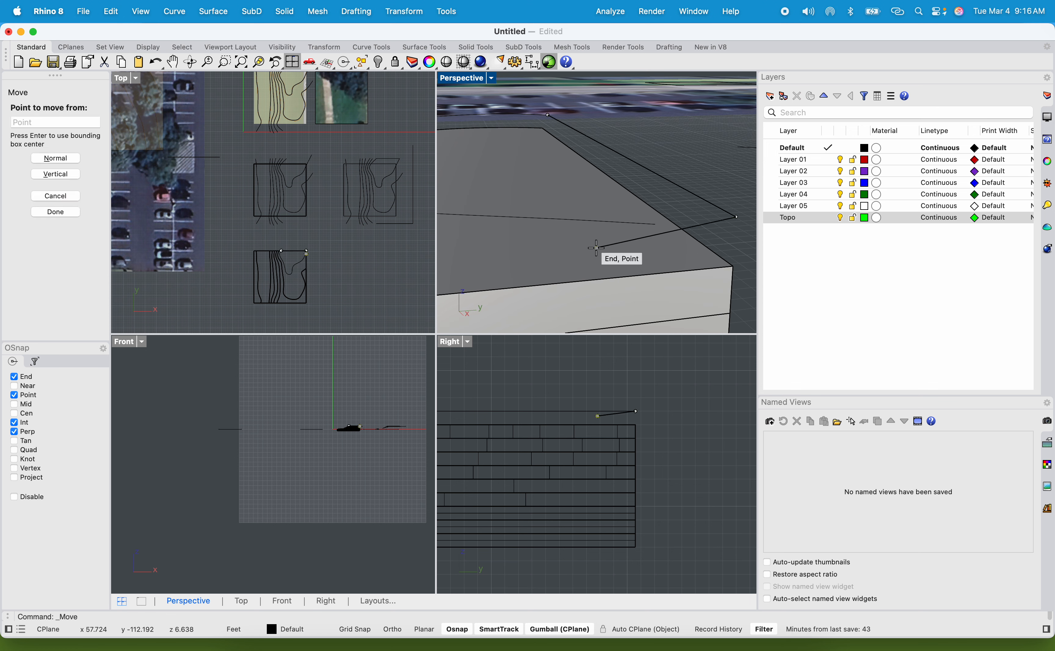
pyautogui.click(654, 224)
# Step: Join the corrected polyline with the uppermost contour curve into one closed outline
pyautogui.scroll(-5, 660, 173)
pyautogui.click(660, 171)
pyautogui.scroll(5, 654, 182)
pyautogui.click(696, 169)
pyautogui.press('F10')
pyautogui.write('join')
pyautogui.press('Return')
pyautogui.write('Ext')
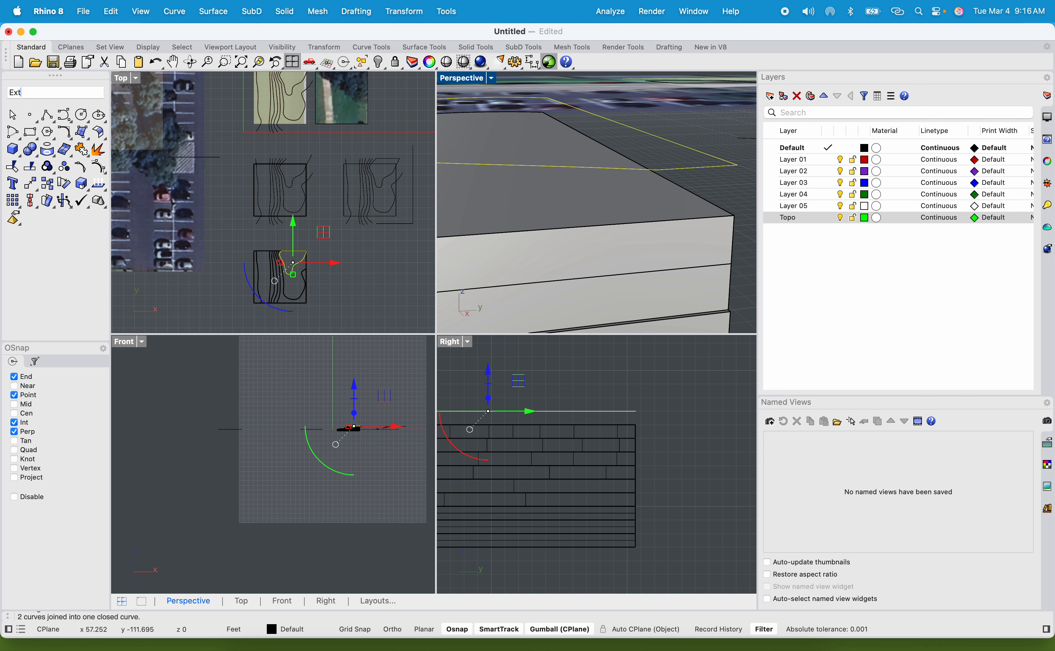
pyautogui.write('r')
pyautogui.press('Up')
pyautogui.press('Up')
pyautogui.press('Up')
pyautogui.press('Up')
pyautogui.press('Up')
pyautogui.press('Up')
pyautogui.press('Up')
pyautogui.press('Up')
pyautogui.press('Up')
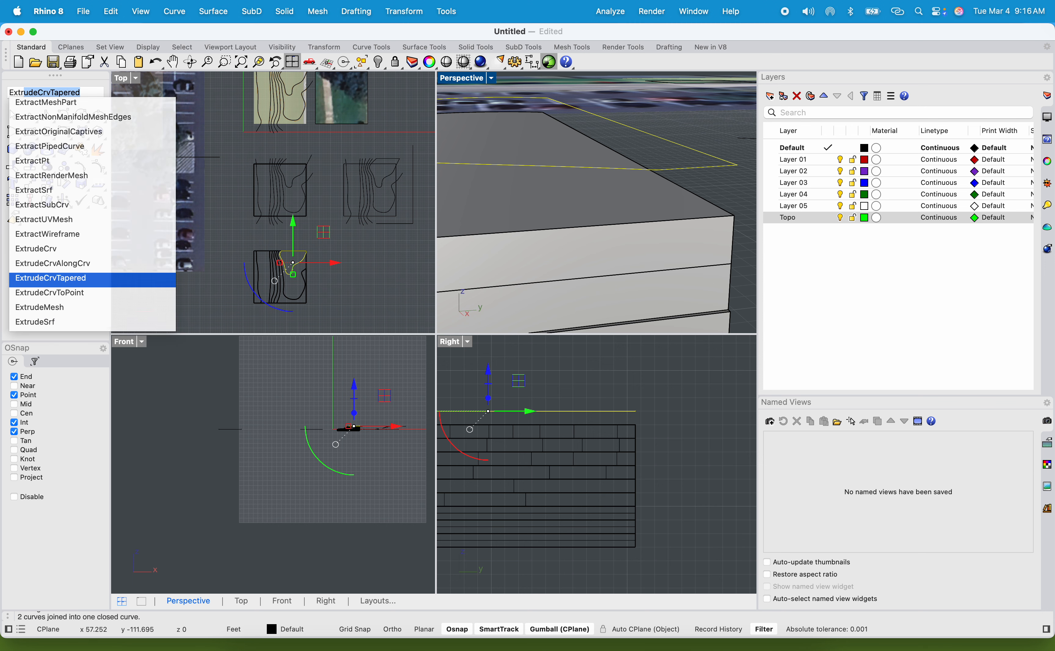
pyautogui.press('Up')
pyautogui.press('Up')
pyautogui.press('Up')
pyautogui.press('Up')
pyautogui.press('Up')
pyautogui.press('Up')
pyautogui.press('Up')
pyautogui.press('Up')
pyautogui.press('Up')
pyautogui.press('Up')
pyautogui.press('Up')
pyautogui.press('Up')
pyautogui.press('Up')
pyautogui.press('Up')
pyautogui.press('Up')
pyautogui.press('Up')
pyautogui.press('Up')
pyautogui.press('Up')
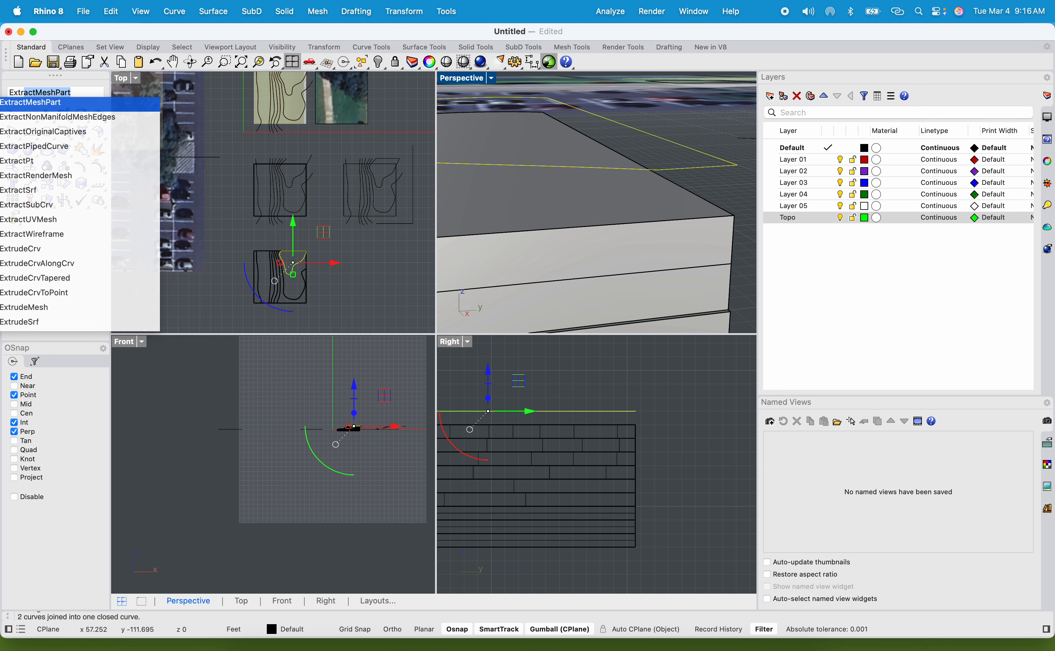
pyautogui.press('Escape')
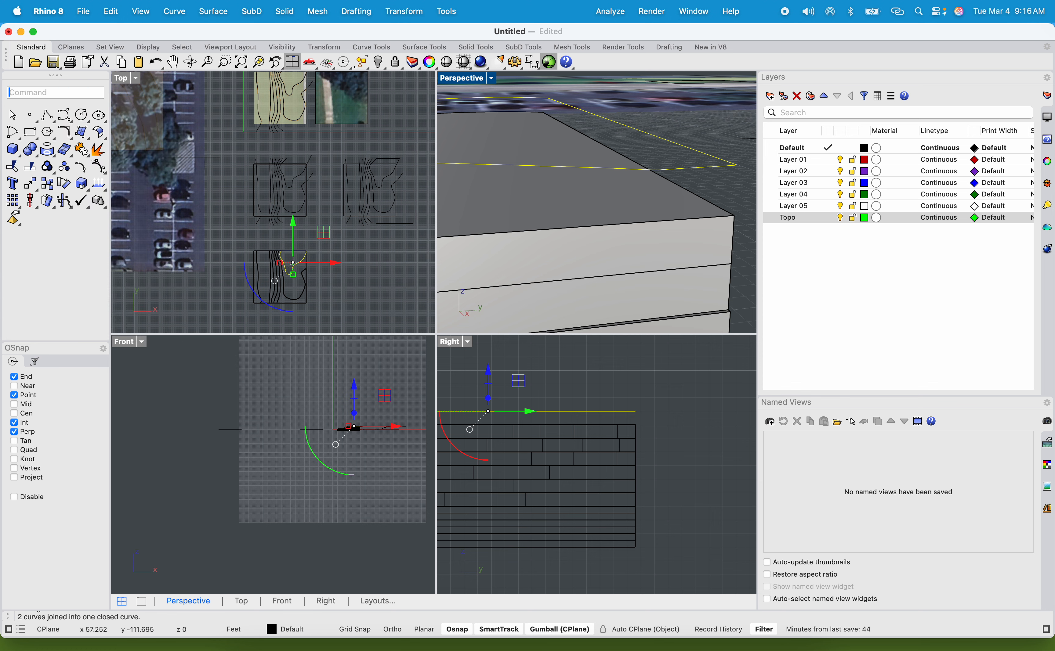
# Step: Extrude the uppermost closed outline as a solid down to the corner of the layer below
pyautogui.write('extrude')
pyautogui.press('Up')
pyautogui.press('Up')
pyautogui.press('Up')
pyautogui.press('Up')
pyautogui.press('Up')
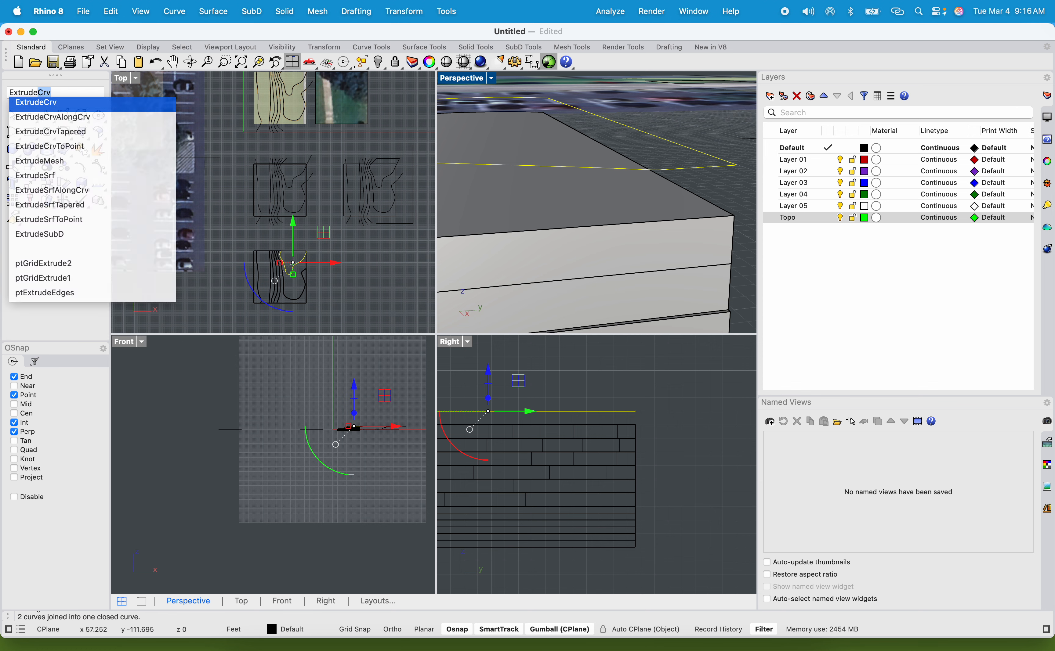
pyautogui.press('Return')
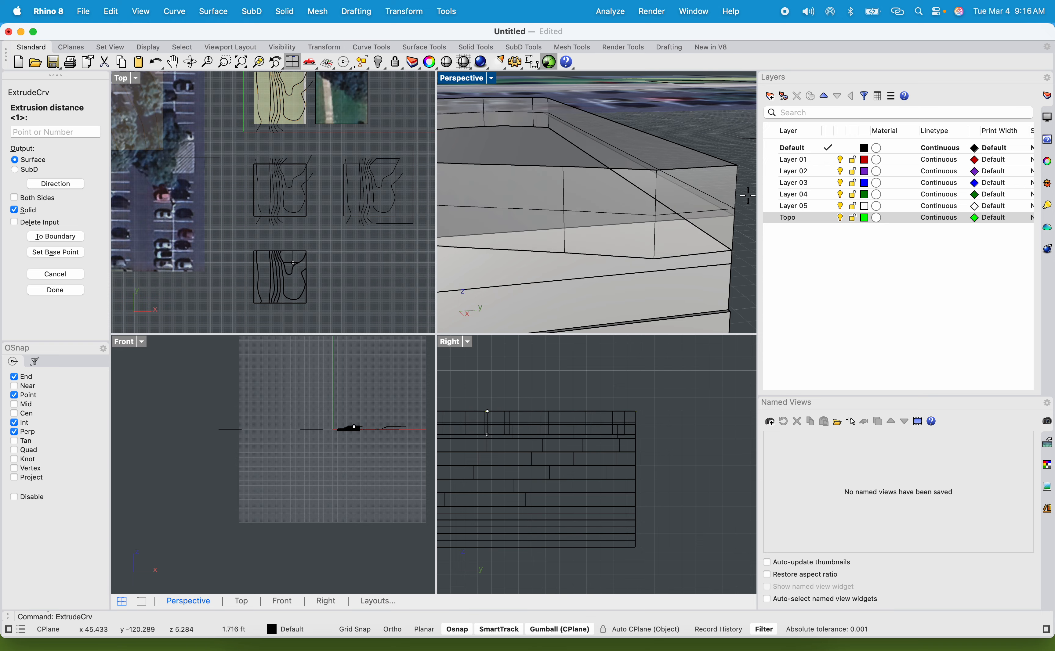
pyautogui.click(733, 216)
pyautogui.scroll(-7, 735, 218)
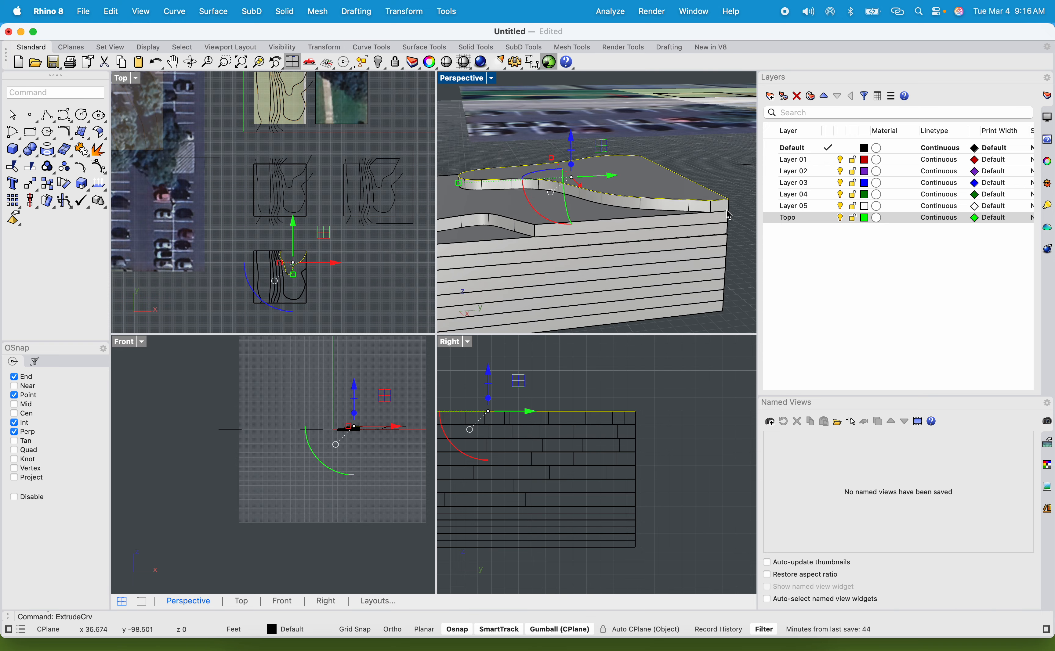
pyautogui.click(737, 176)
# Step: Maximize the Perspective view, set its display mode to Rendered and inspect the stepped site model from several sides
pyautogui.scroll(-8, 694, 168)
pyautogui.moveTo(632, 181); pyautogui.dragTo(520, 143, button='right')
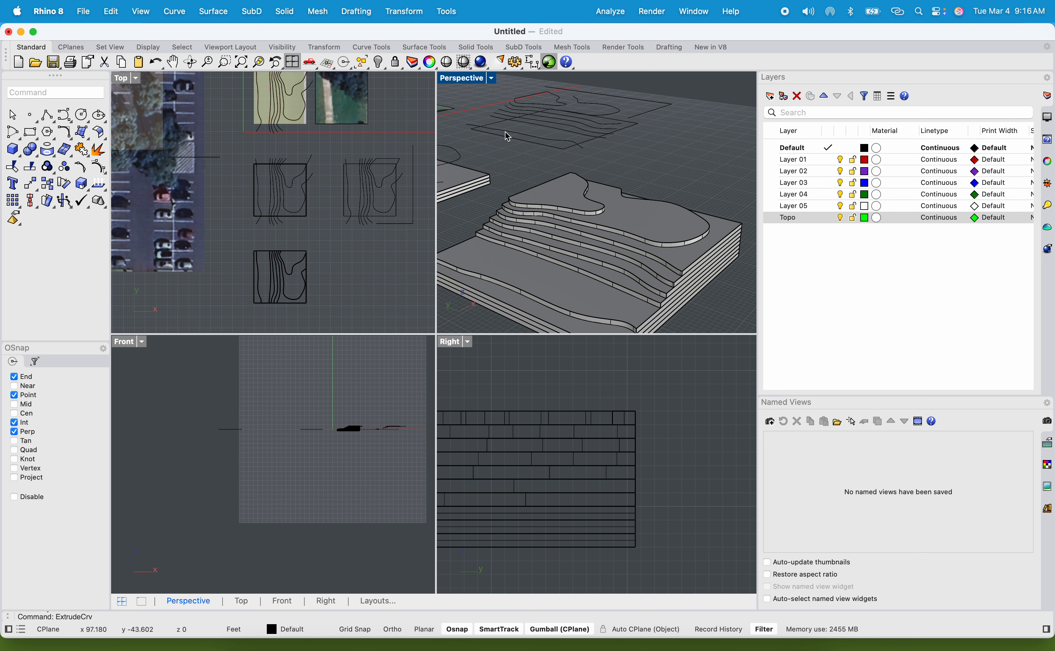
pyautogui.doubleClick(459, 79)
pyautogui.scroll(-5, 470, 129)
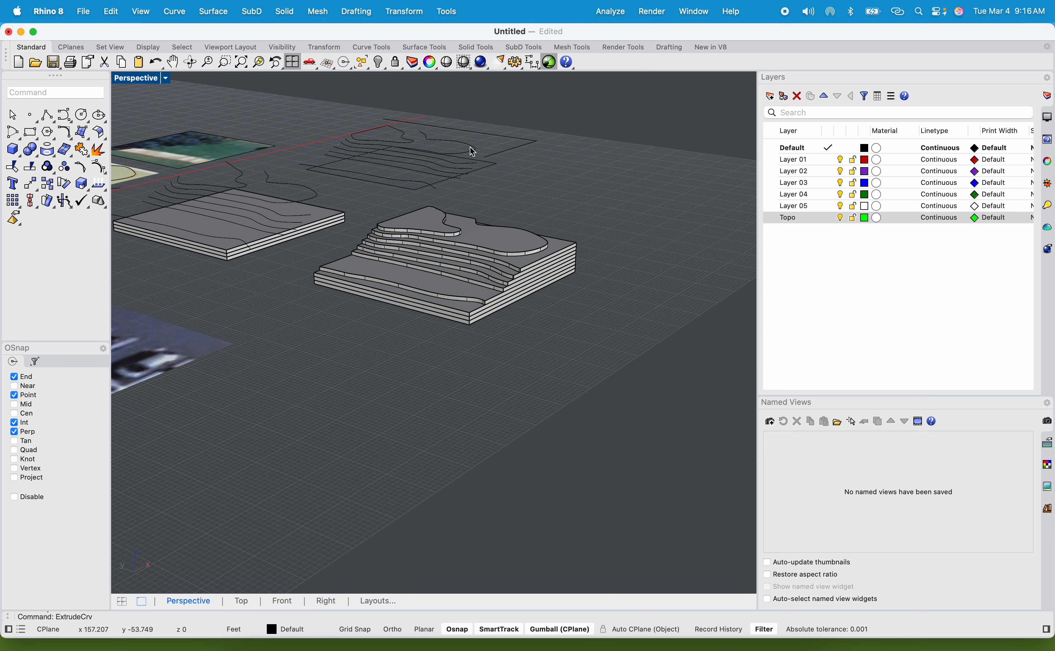
pyautogui.scroll(3, 445, 197)
pyautogui.click(137, 78)
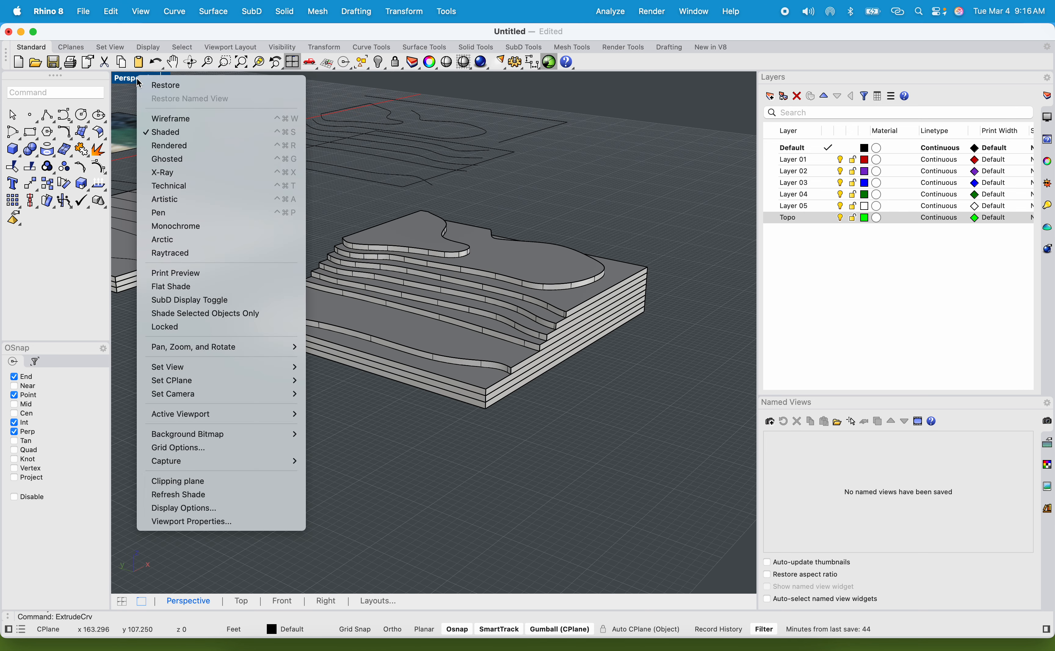
pyautogui.click(200, 146)
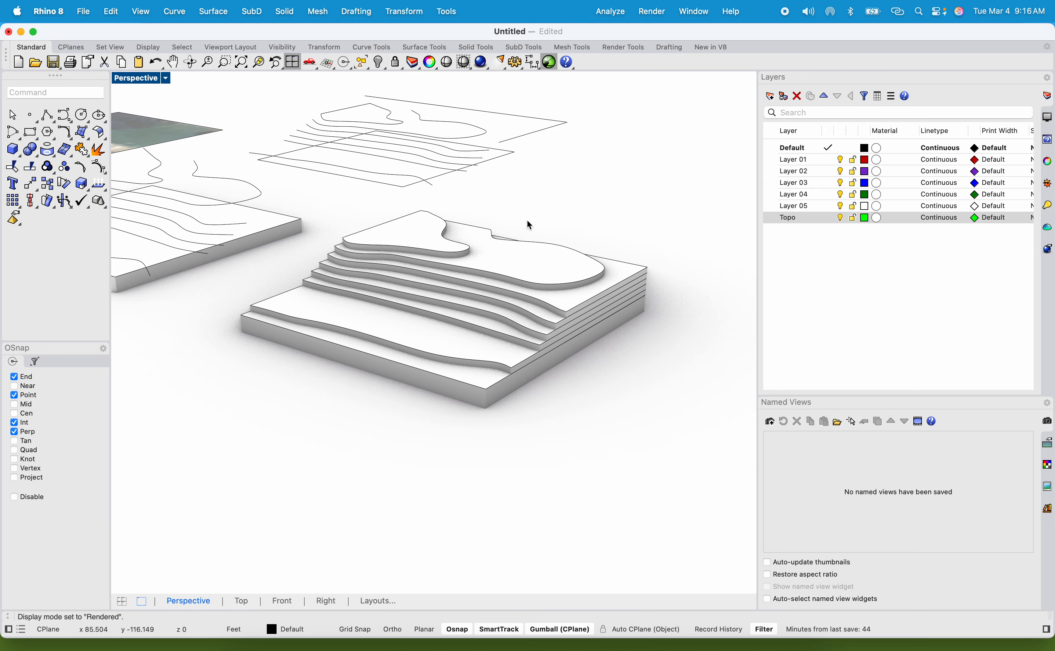
pyautogui.moveTo(527, 221); pyautogui.dragTo(557, 261, button='right')
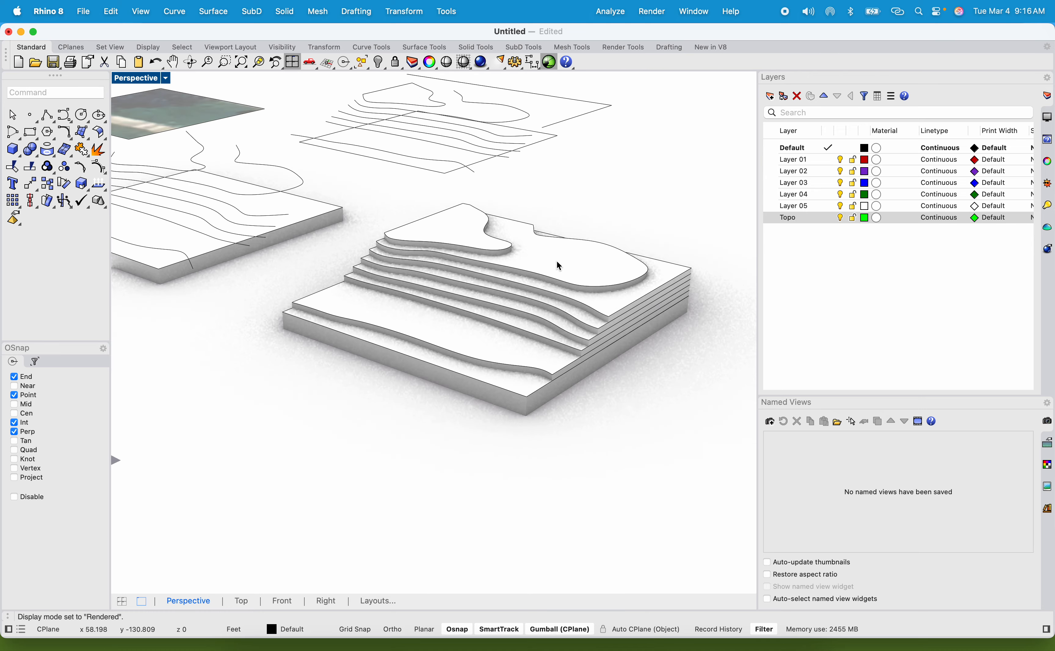
pyautogui.scroll(10, 557, 260)
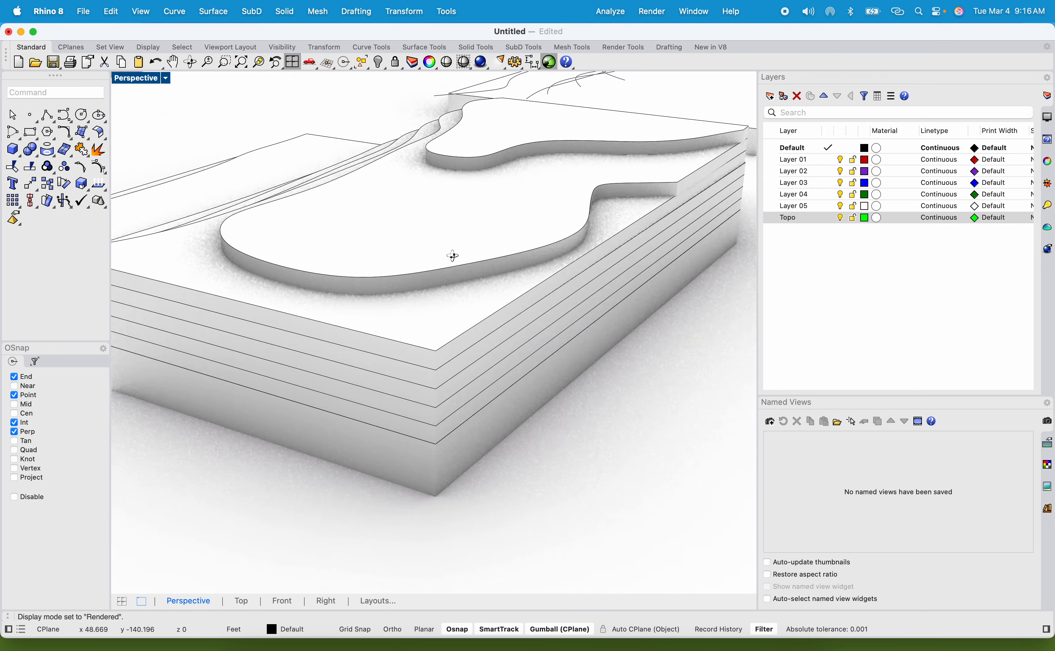
pyautogui.moveTo(452, 256); pyautogui.dragTo(229, 76, button='right')
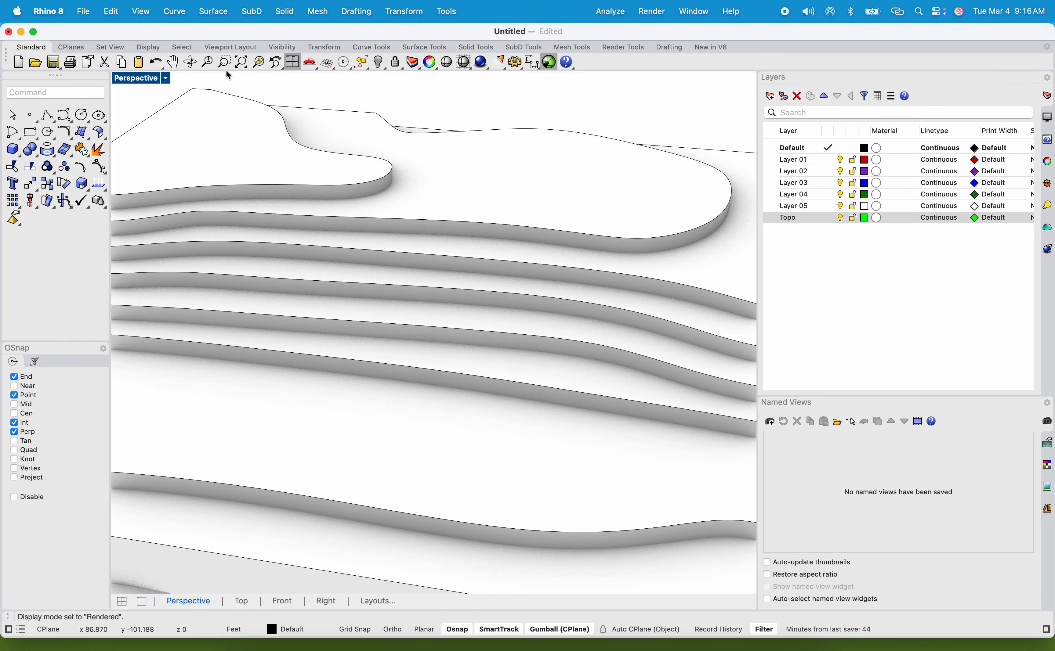
# Step: Restore the four-viewport layout and frame the site models in the Top view
pyautogui.doubleClick(145, 74)
pyautogui.scroll(-6, 299, 231)
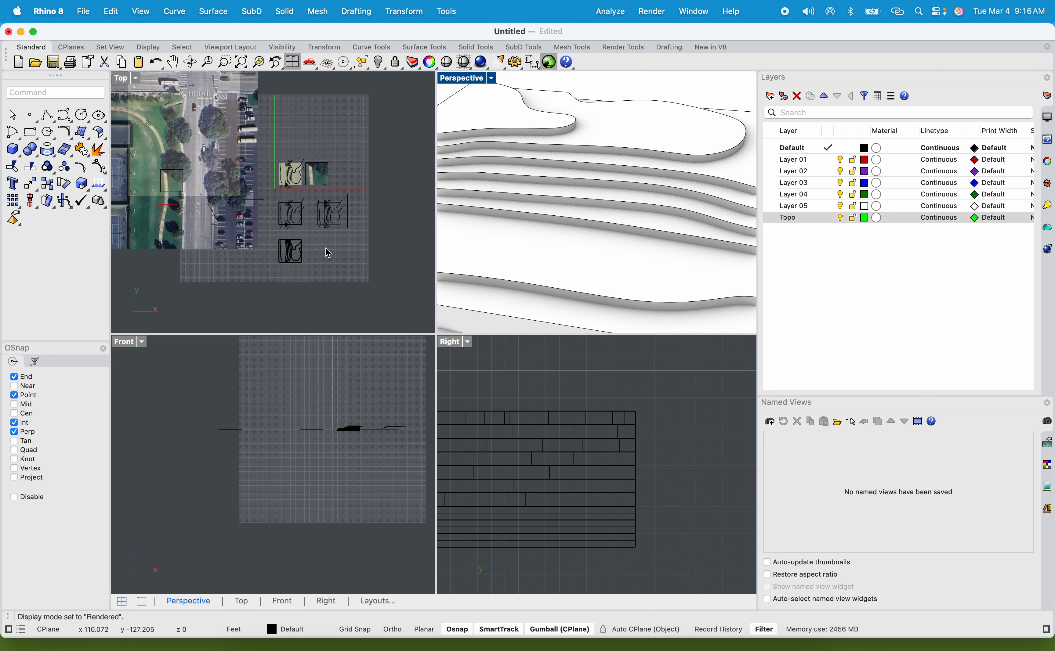
pyautogui.scroll(6, 315, 243)
pyautogui.moveTo(315, 241)
pyautogui.mouseDown(button='right')
pyautogui.moveTo(296, 237)
pyautogui.moveTo(297, 248)
pyautogui.mouseUp(button='right')
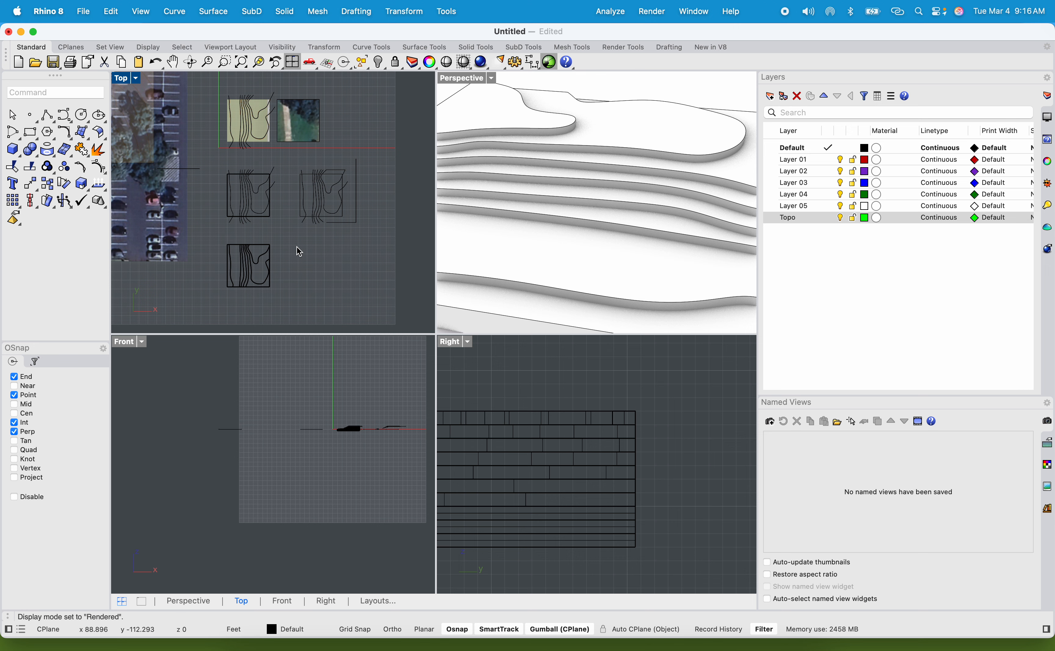
pyautogui.click(49, 134)
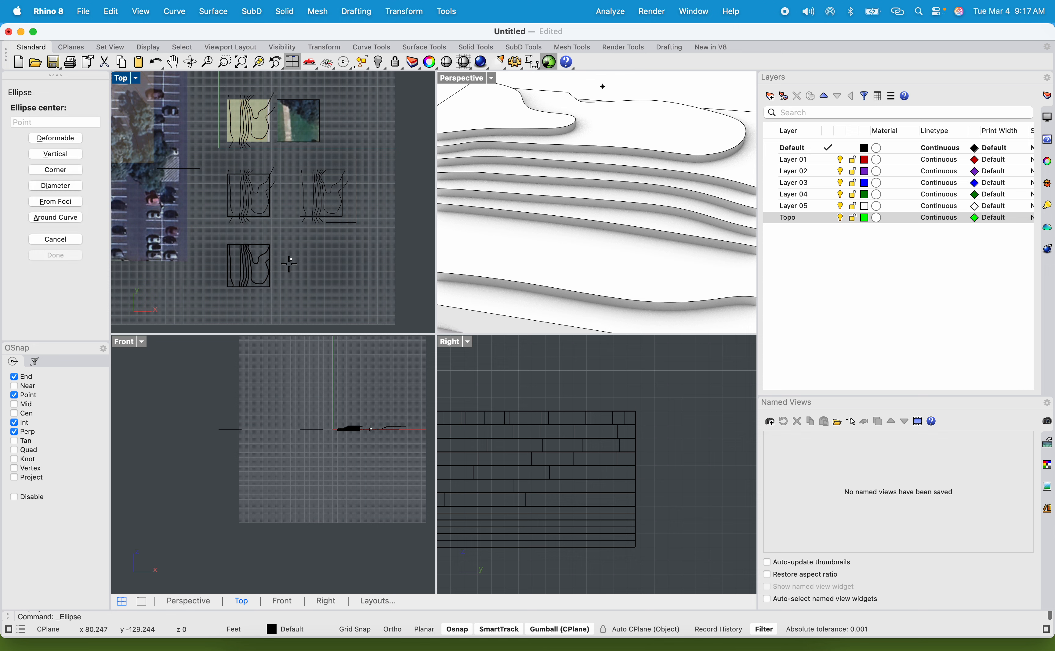
pyautogui.scroll(3, 299, 283)
pyautogui.click(256, 239)
pyautogui.scroll(4, 245, 229)
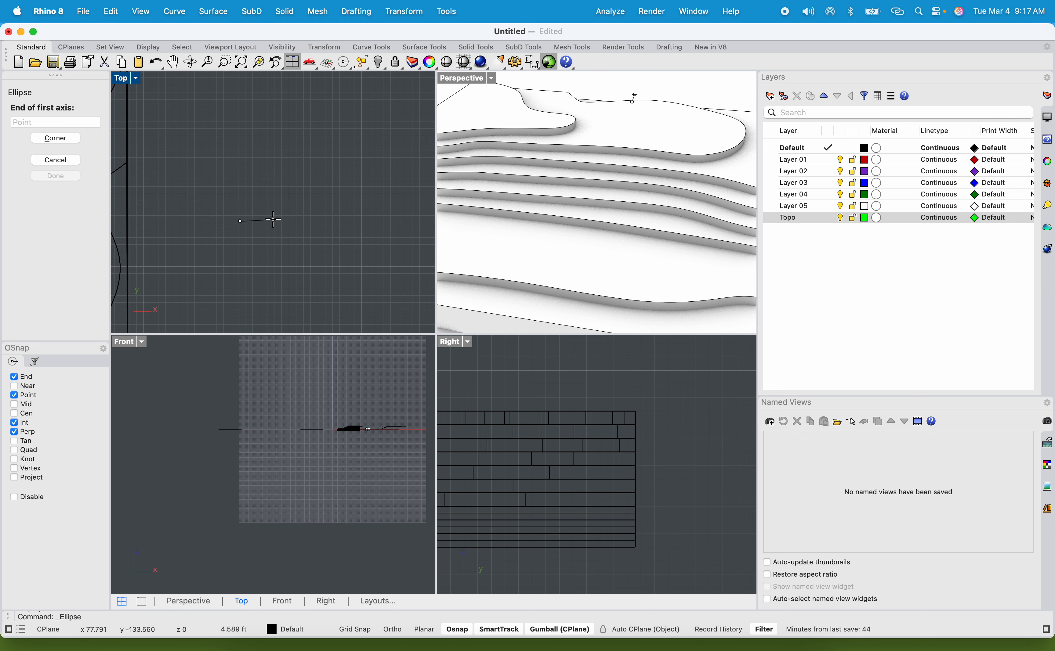
pyautogui.press('Escape')
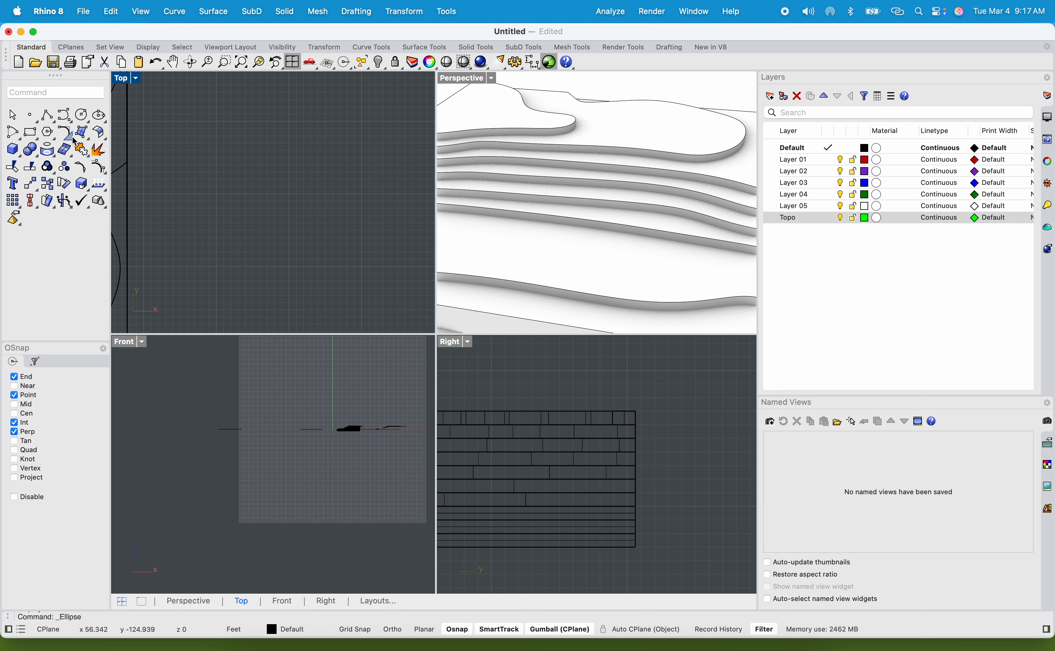
# Step: Draw a small circle beside the site model and drag it onto the model's upper layer in the Top view
pyautogui.click(82, 128)
pyautogui.click(195, 181)
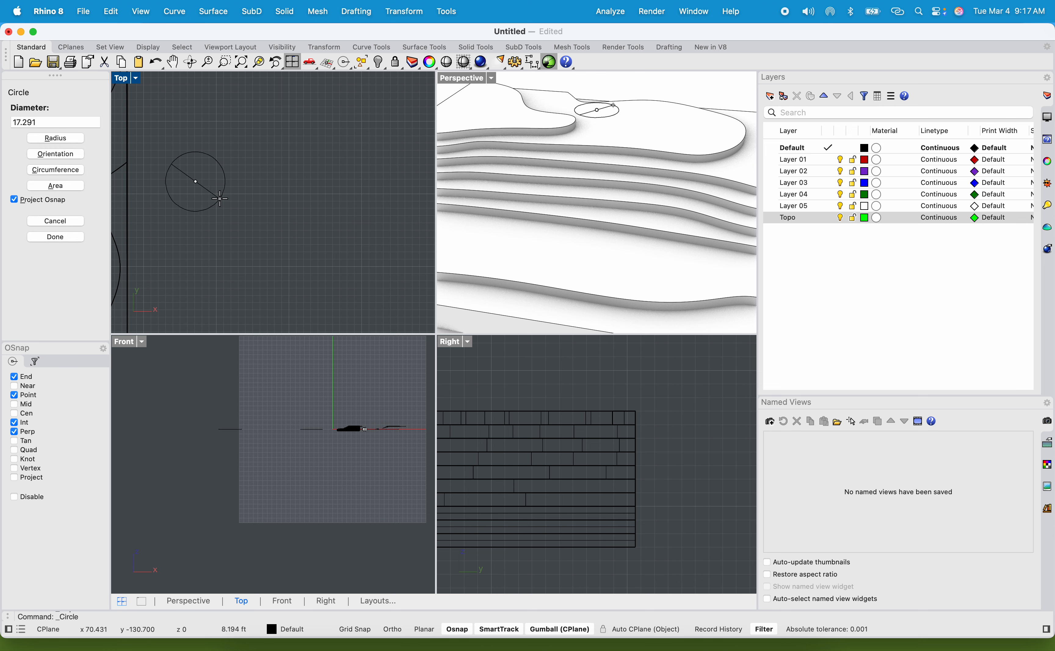
pyautogui.press('Escape')
pyautogui.scroll(5, 214, 203)
pyautogui.moveTo(185, 167); pyautogui.dragTo(253, 126)
pyautogui.scroll(-6, 284, 251)
pyautogui.scroll(-3, 258, 247)
pyautogui.scroll(8, 306, 231)
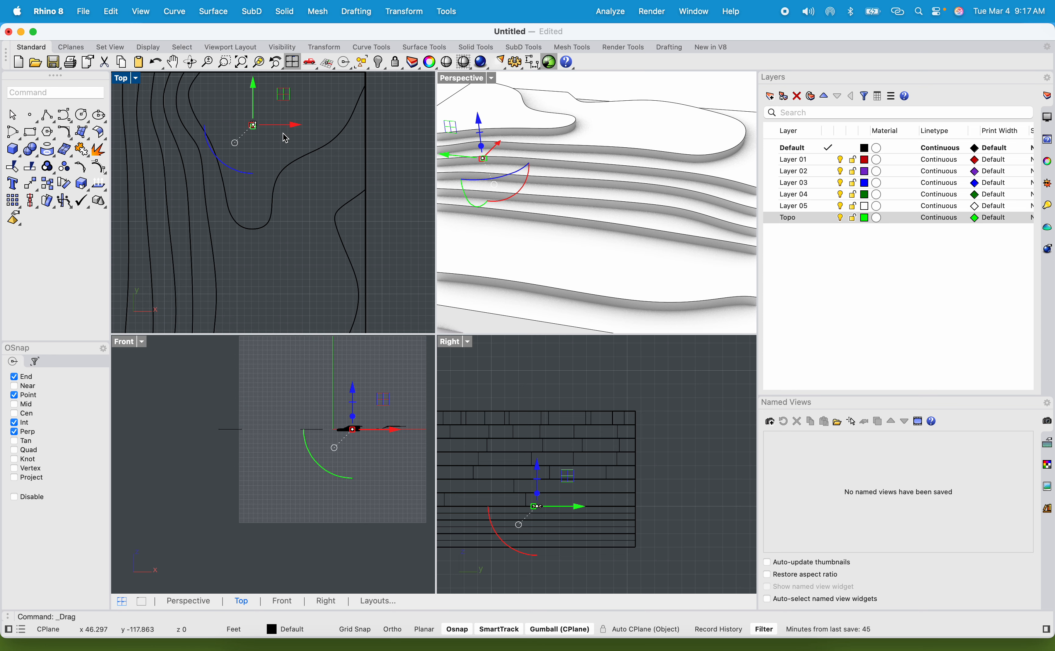
# Step: Maximize the Top viewport and frame the whole site model in it
pyautogui.doubleClick(130, 83)
pyautogui.scroll(-10, 409, 211)
pyautogui.moveTo(478, 273); pyautogui.dragTo(521, 316, button='right')
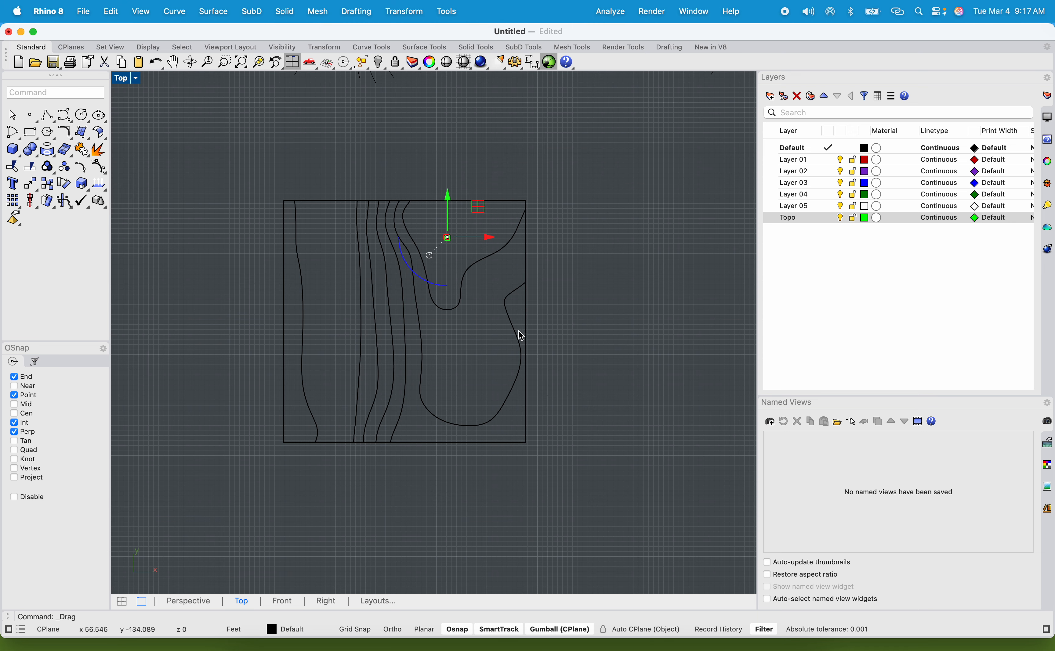
# Step: Switch to the Miro board and review the exercise steps, model requirements, grading rubric and schedule
pyautogui.click(312, 650)
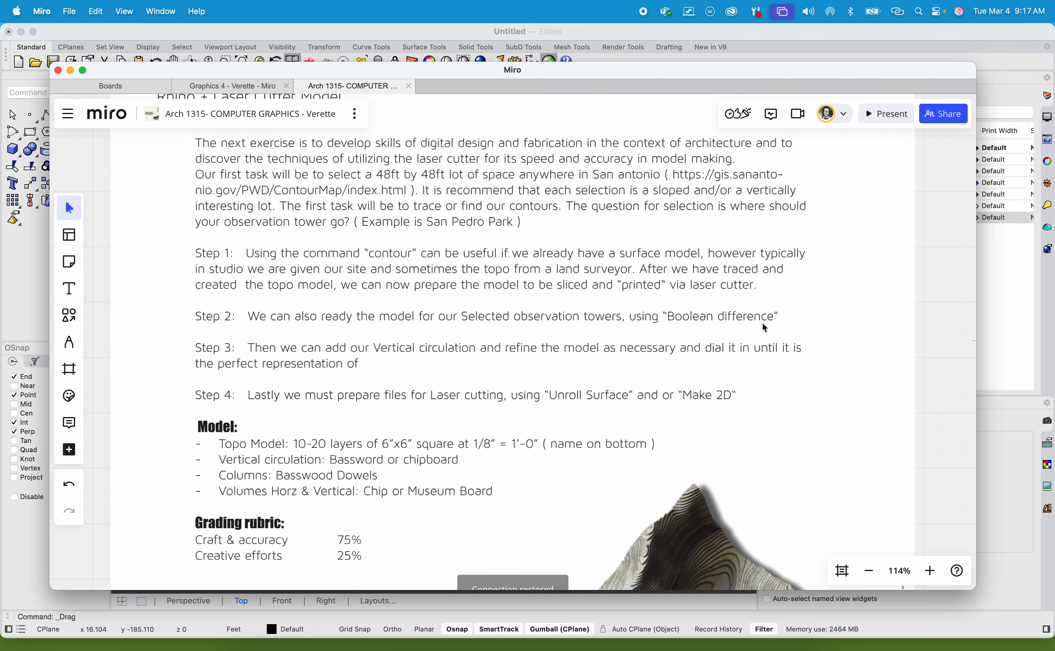
pyautogui.scroll(-5, 346, 391)
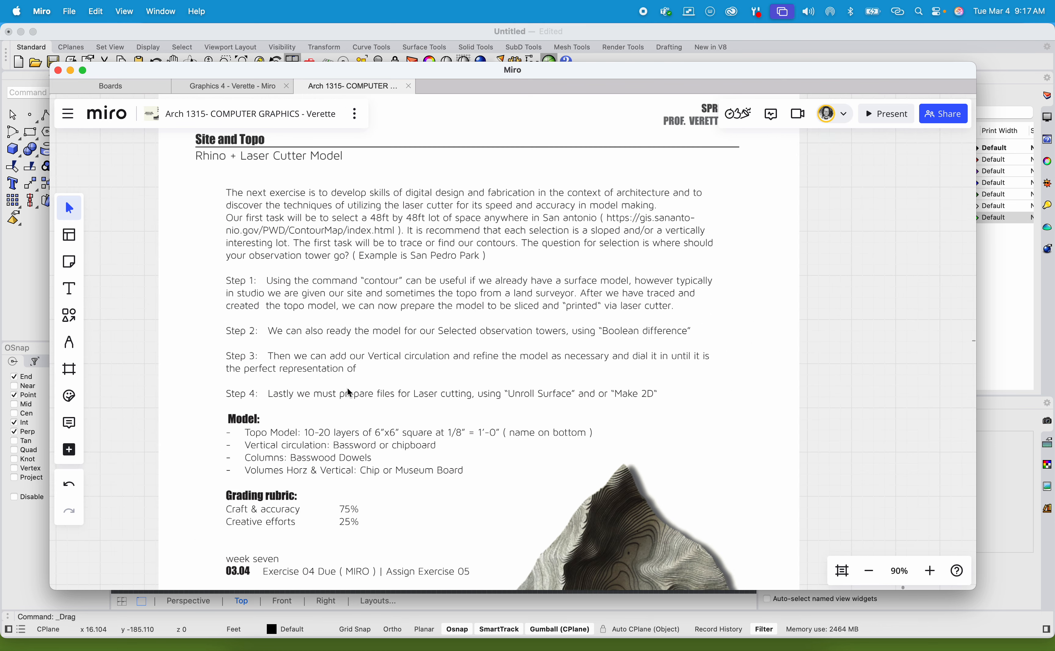
pyautogui.scroll(2, 362, 446)
pyautogui.moveTo(363, 440); pyautogui.dragTo(364, 300)
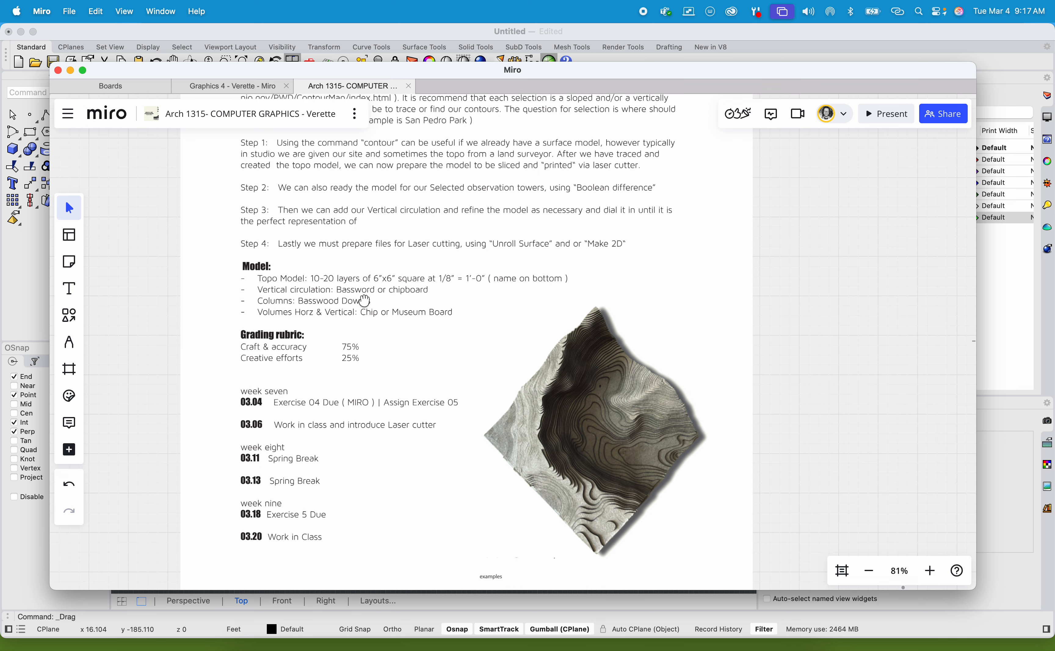
pyautogui.moveTo(364, 301); pyautogui.dragTo(364, 300)
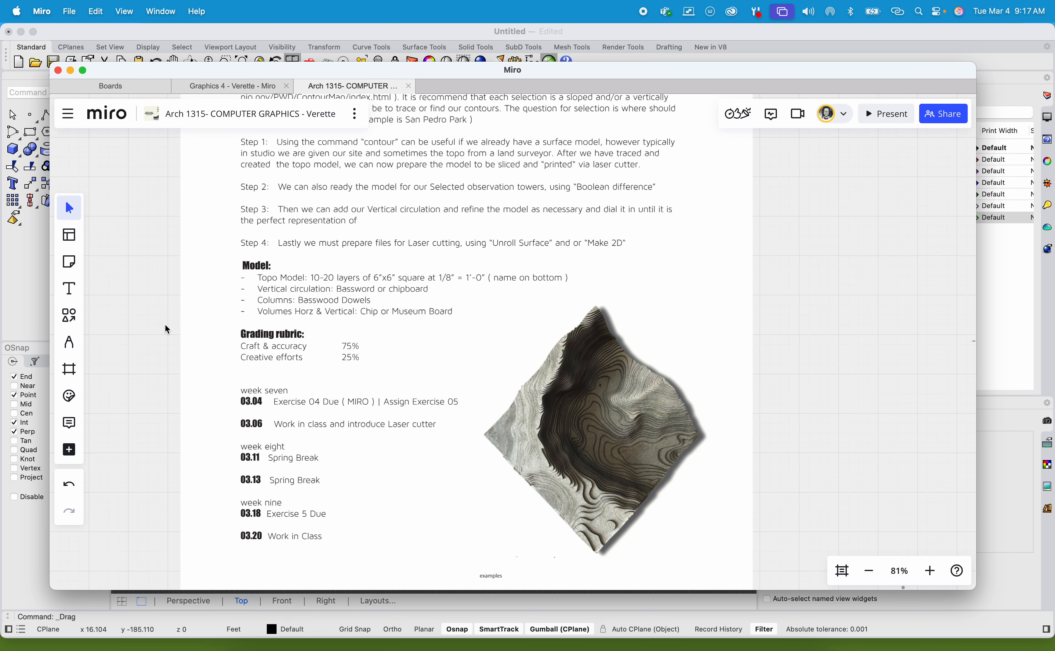
# Step: Return to Rhino and examine the aerial image, the marked lot and the contour drawing copies in the Top view
pyautogui.click(38, 282)
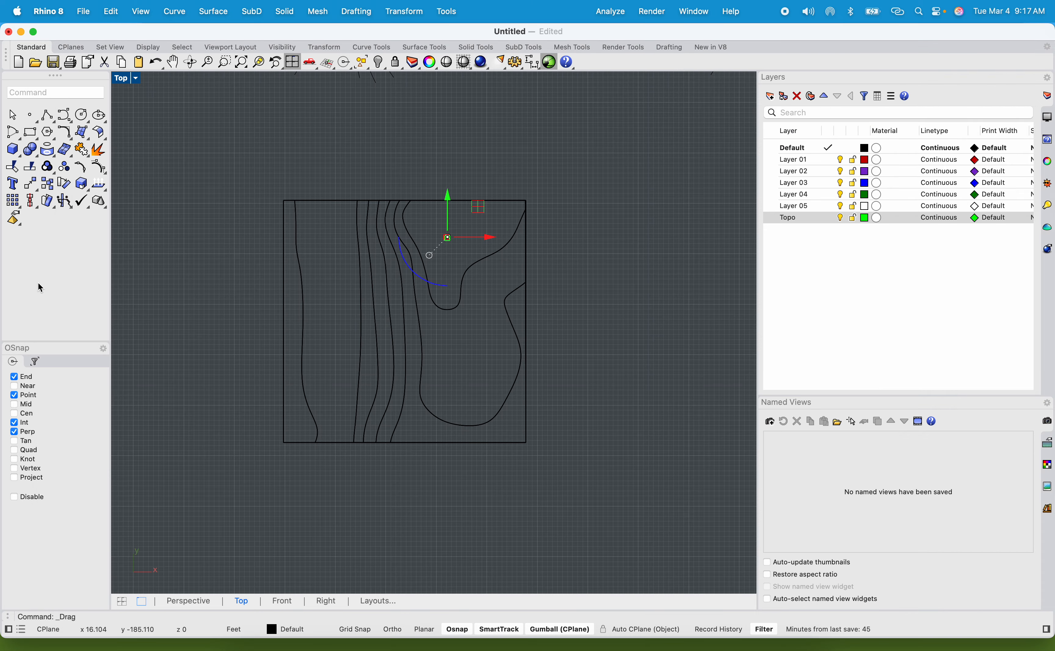
pyautogui.scroll(-6, 384, 335)
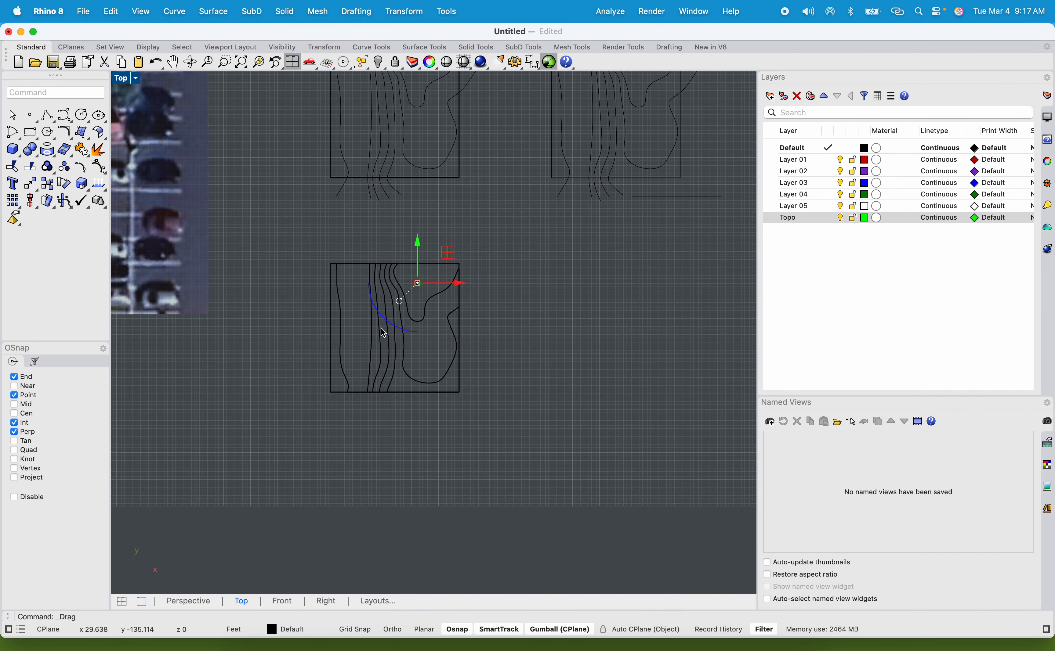
pyautogui.scroll(8, 375, 333)
pyautogui.scroll(-10, 375, 334)
pyautogui.moveTo(329, 323); pyautogui.dragTo(485, 478, button='right')
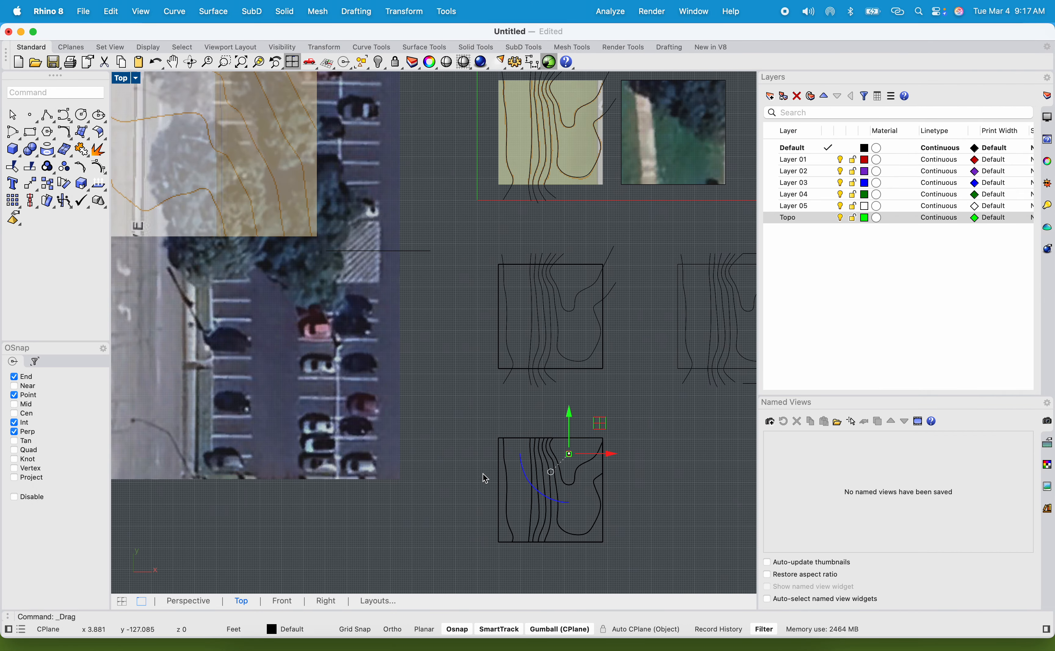
pyautogui.scroll(-8, 415, 371)
pyautogui.moveTo(416, 372); pyautogui.dragTo(493, 468, button='right')
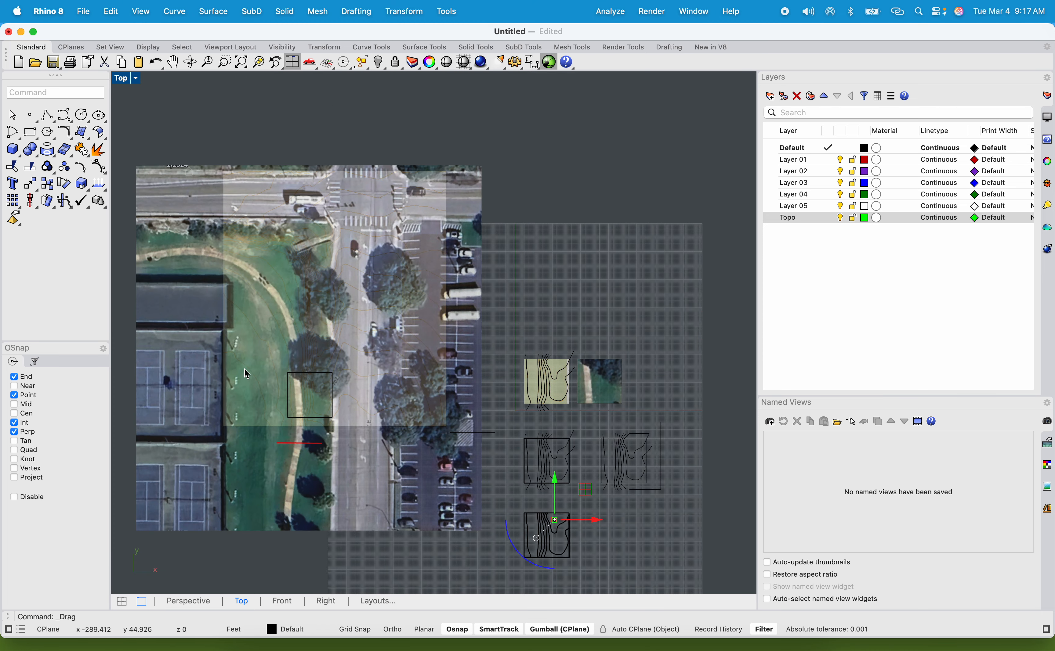
pyautogui.scroll(3, 304, 398)
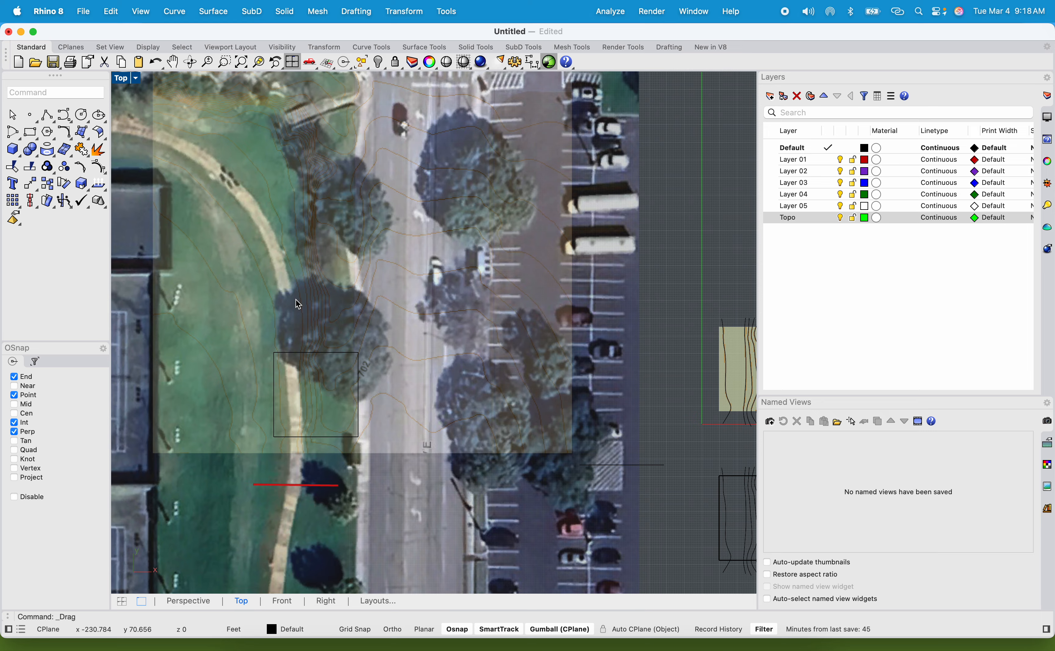
pyautogui.scroll(-3, 298, 304)
pyautogui.scroll(2, 299, 329)
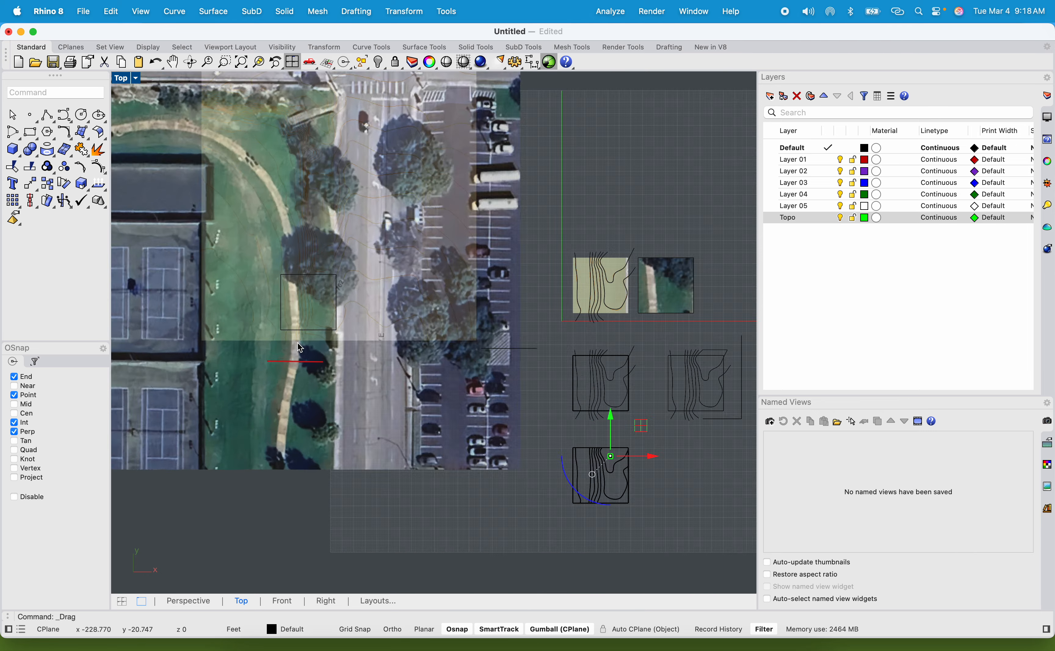
pyautogui.scroll(3, 300, 350)
pyautogui.scroll(-8, 320, 256)
pyautogui.moveTo(549, 311); pyautogui.dragTo(367, 310, button='right')
pyautogui.scroll(10, 459, 271)
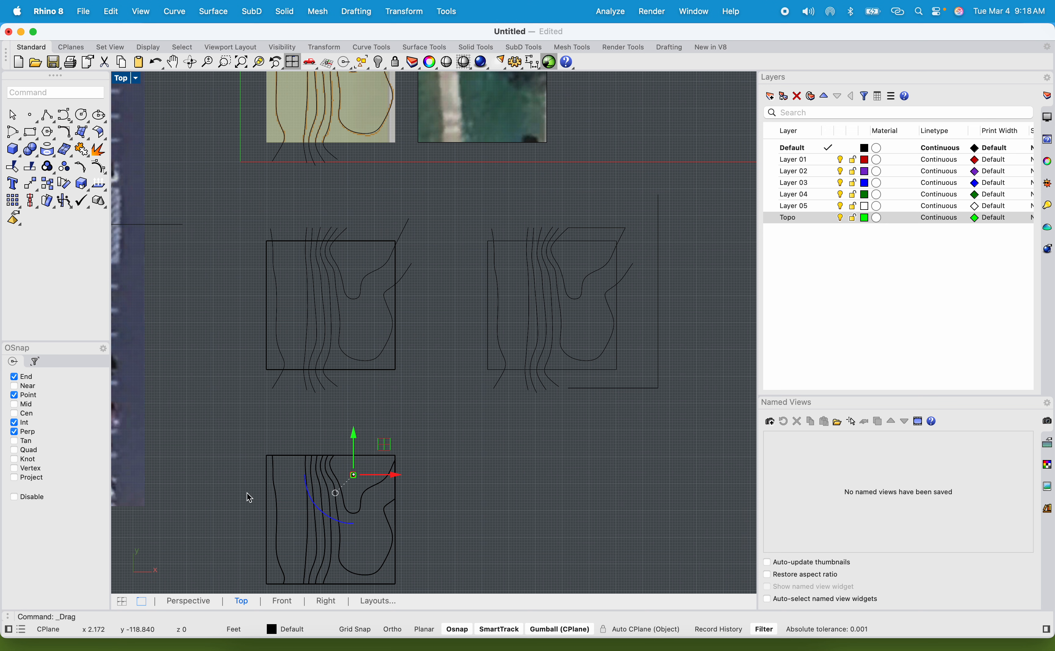
# Step: Switch to the Brave browser, search for terrain2stl in a new tab and open the Terrain2STL site
pyautogui.click(327, 642)
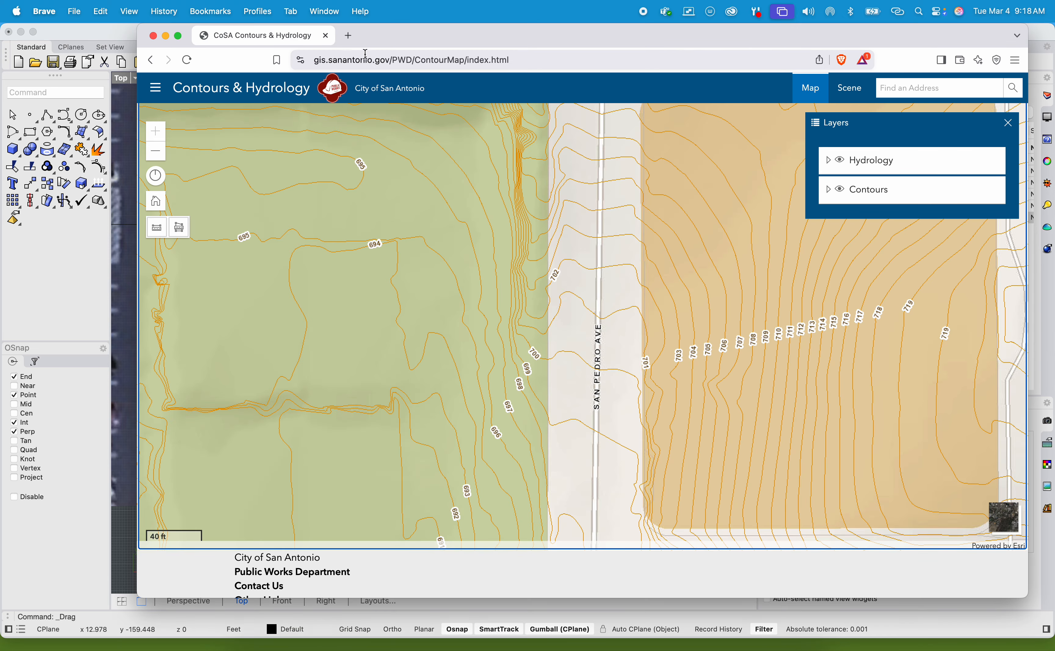
pyautogui.click(348, 36)
pyautogui.write('terrain')
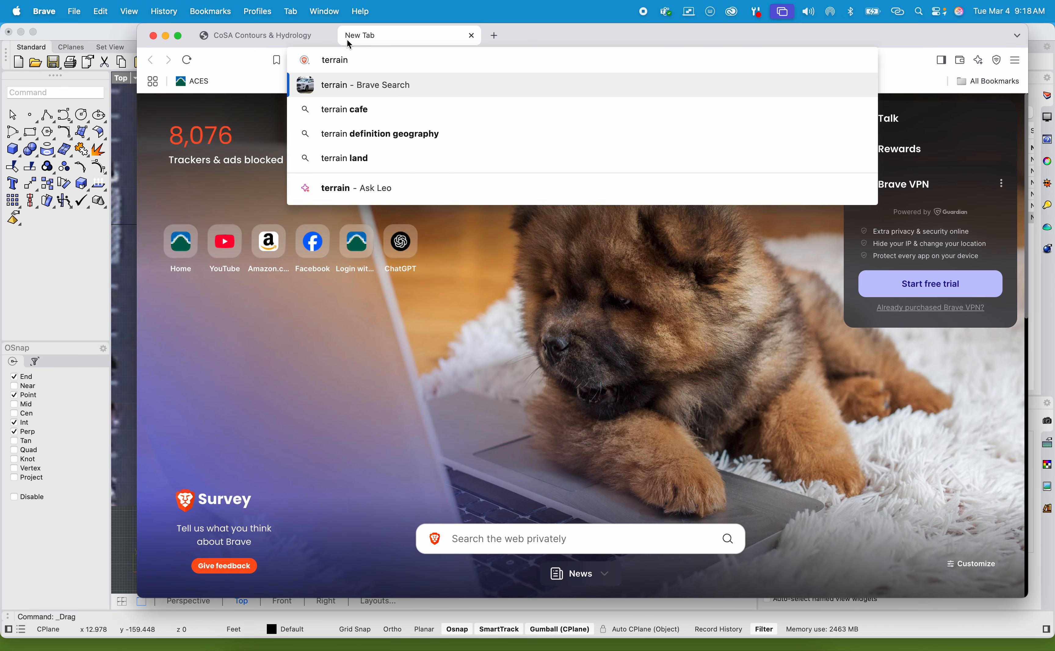
pyautogui.write('2stl')
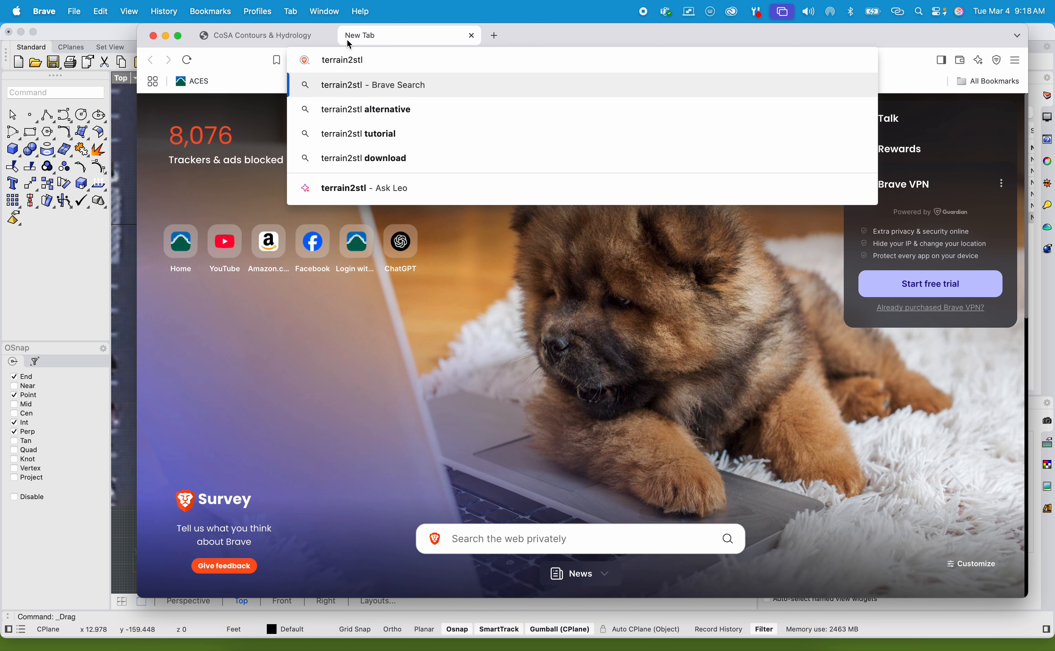
pyautogui.press('Return')
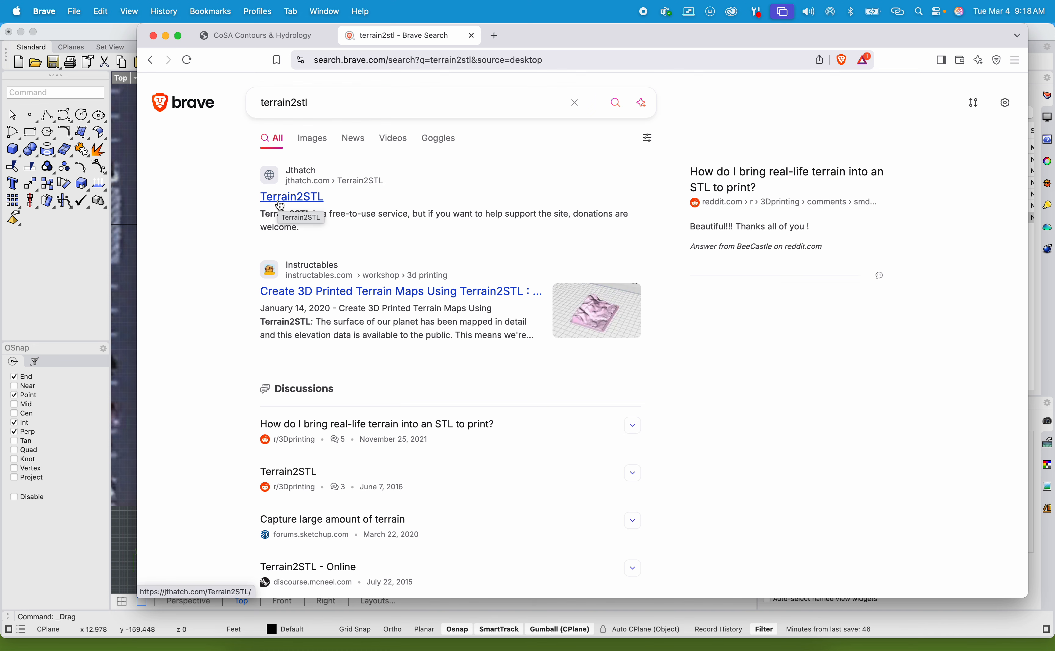
pyautogui.click(279, 200)
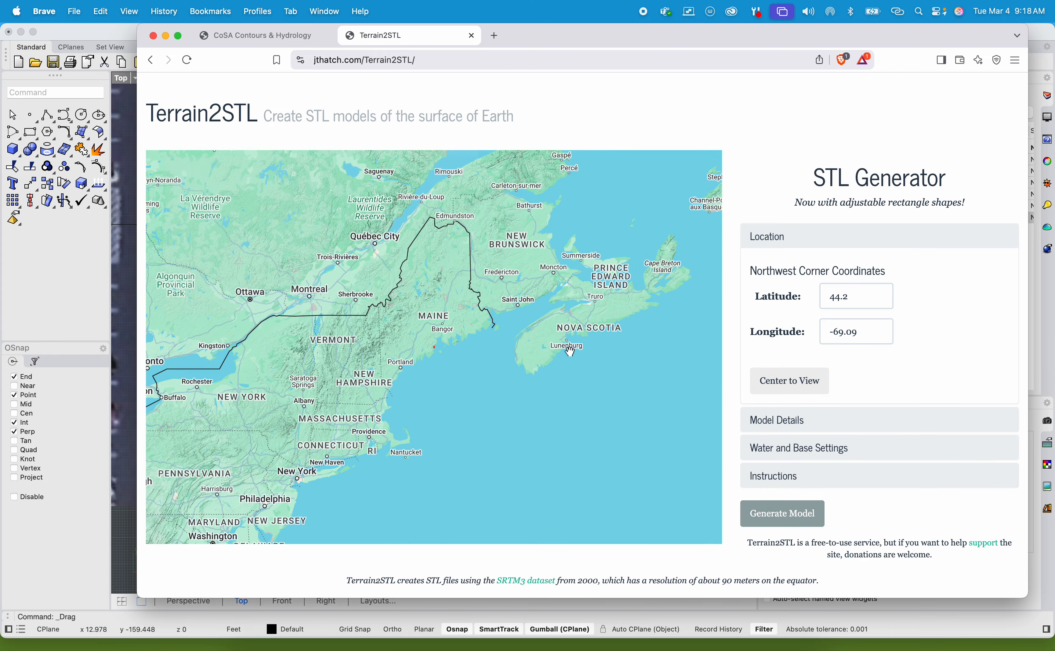
# Step: Navigate the terrain map to San Antonio, centre the selection box on the view and move it over San Pedro Springs Park
pyautogui.moveTo(486, 314); pyautogui.dragTo(581, 244)
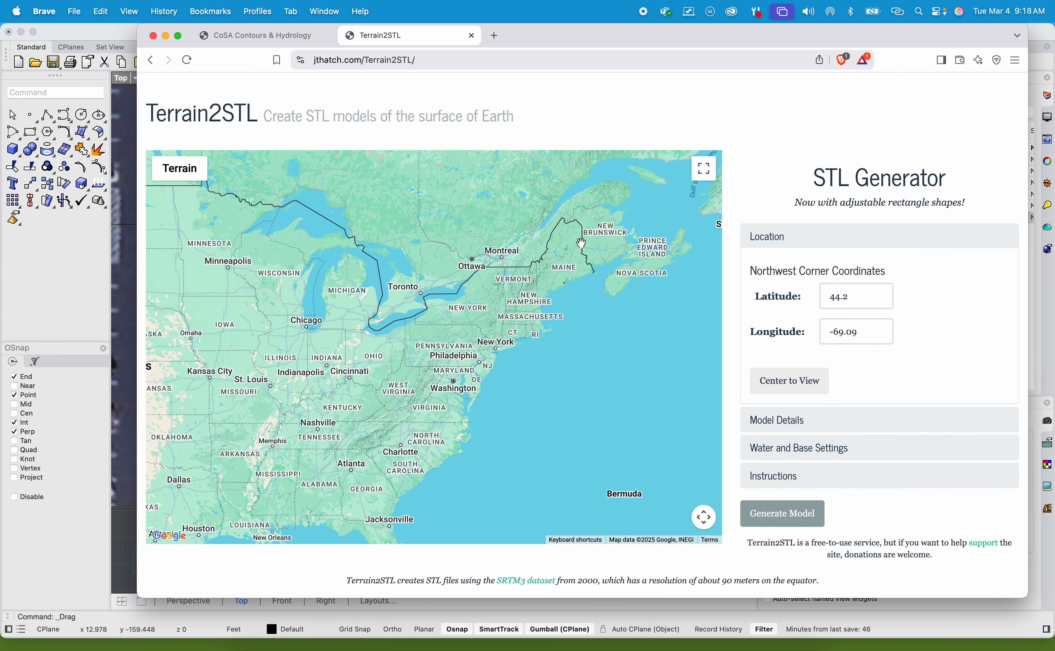
pyautogui.moveTo(430, 442); pyautogui.dragTo(646, 313)
pyautogui.scroll(15, 382, 361)
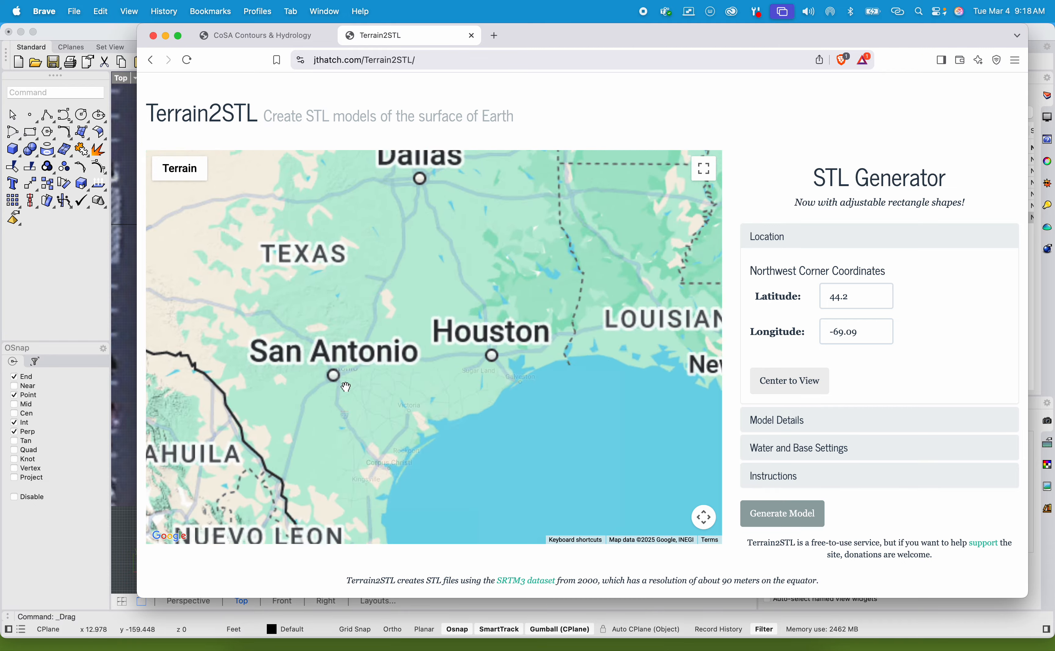
pyautogui.scroll(-5, 382, 362)
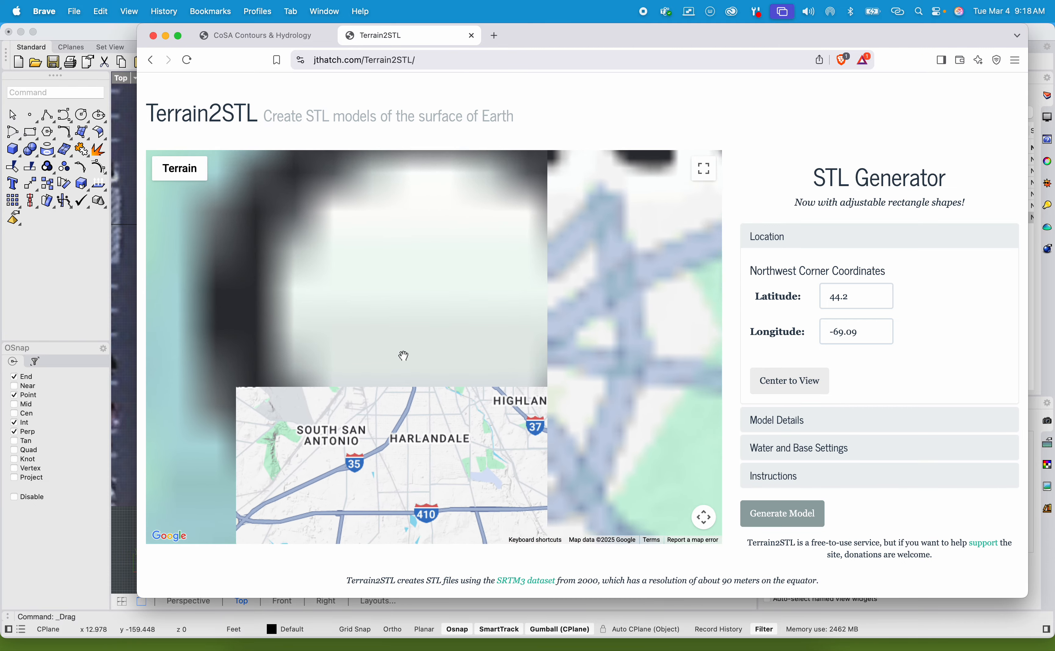
pyautogui.moveTo(442, 339); pyautogui.dragTo(421, 442)
pyautogui.moveTo(438, 292); pyautogui.dragTo(407, 460)
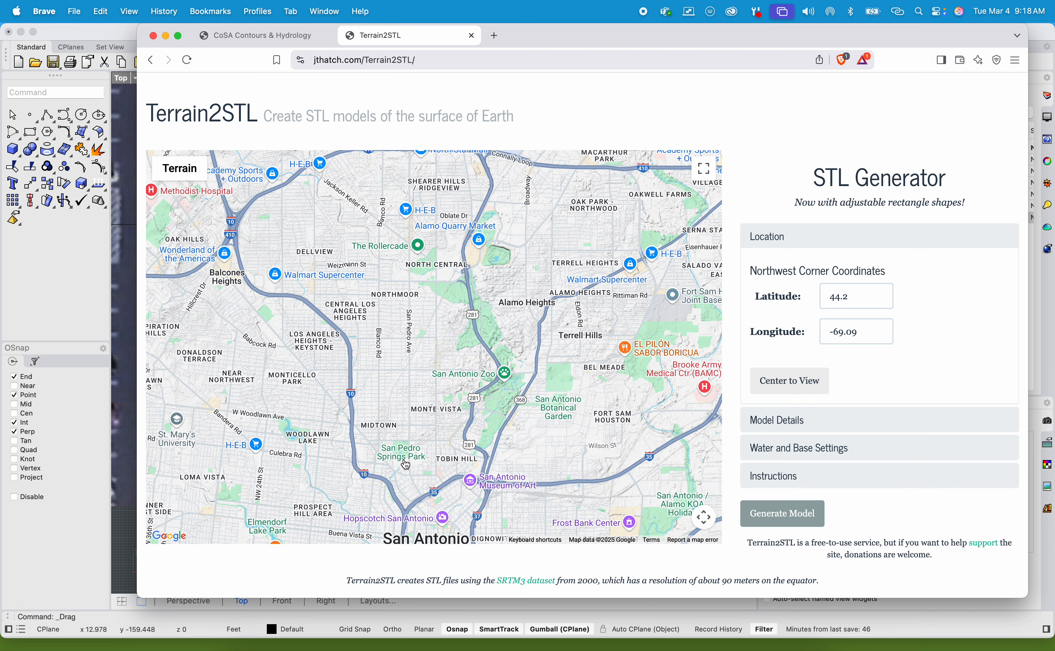
pyautogui.moveTo(403, 466); pyautogui.dragTo(396, 431)
pyautogui.moveTo(627, 454); pyautogui.dragTo(631, 430)
pyautogui.click(812, 385)
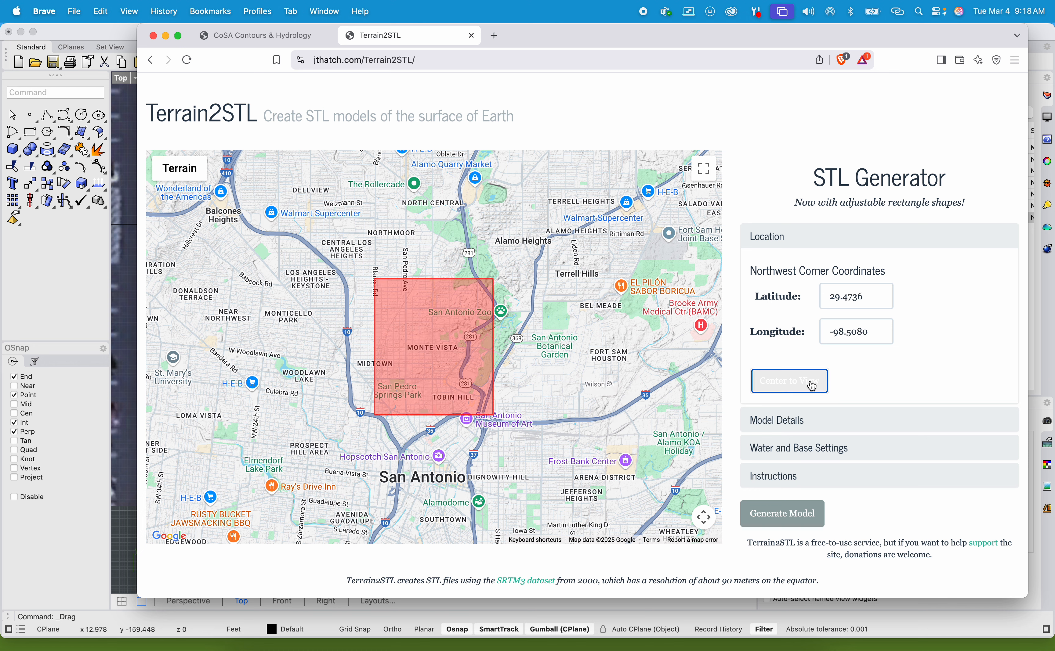
pyautogui.moveTo(465, 375); pyautogui.dragTo(401, 389)
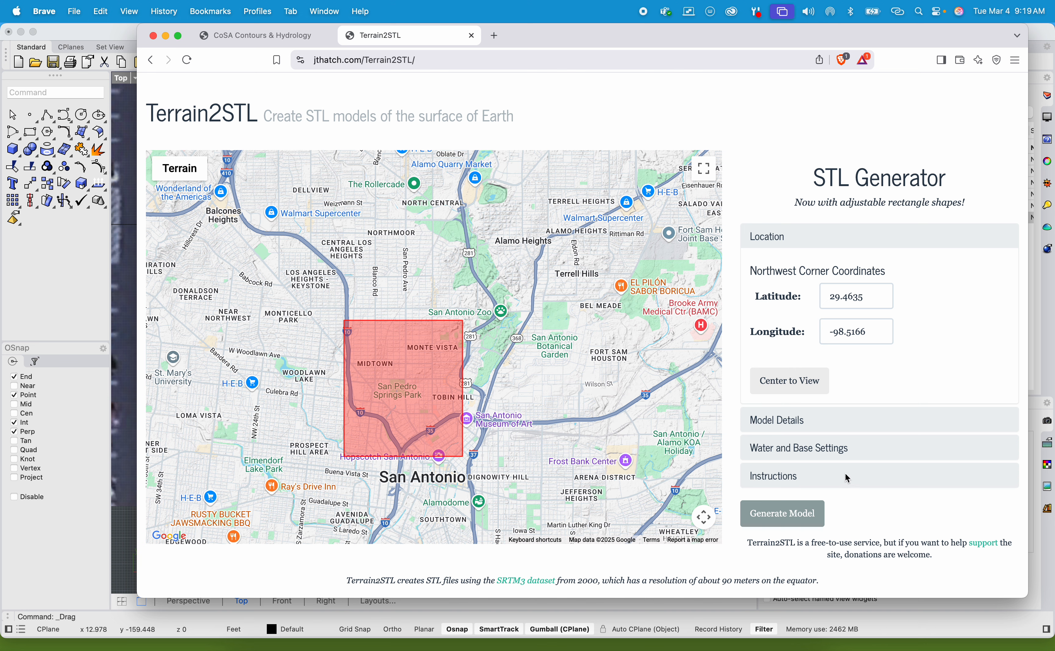
# Step: Set the selection box width and height to 0.02° and reposition the box over San Pedro Springs Park
pyautogui.click(777, 422)
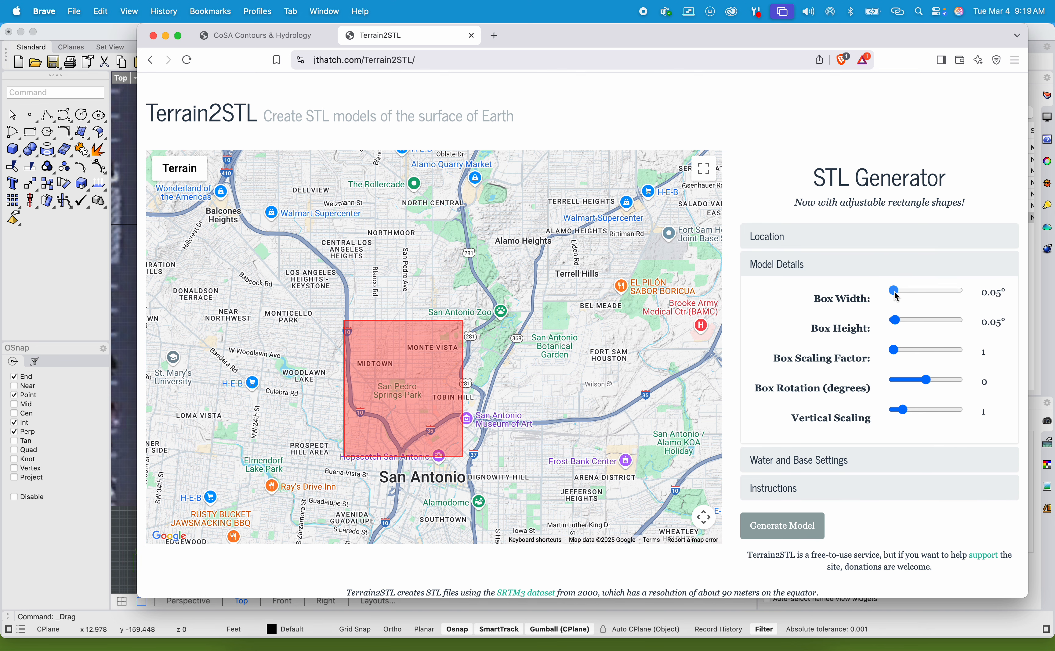
pyautogui.moveTo(893, 291); pyautogui.dragTo(795, 330)
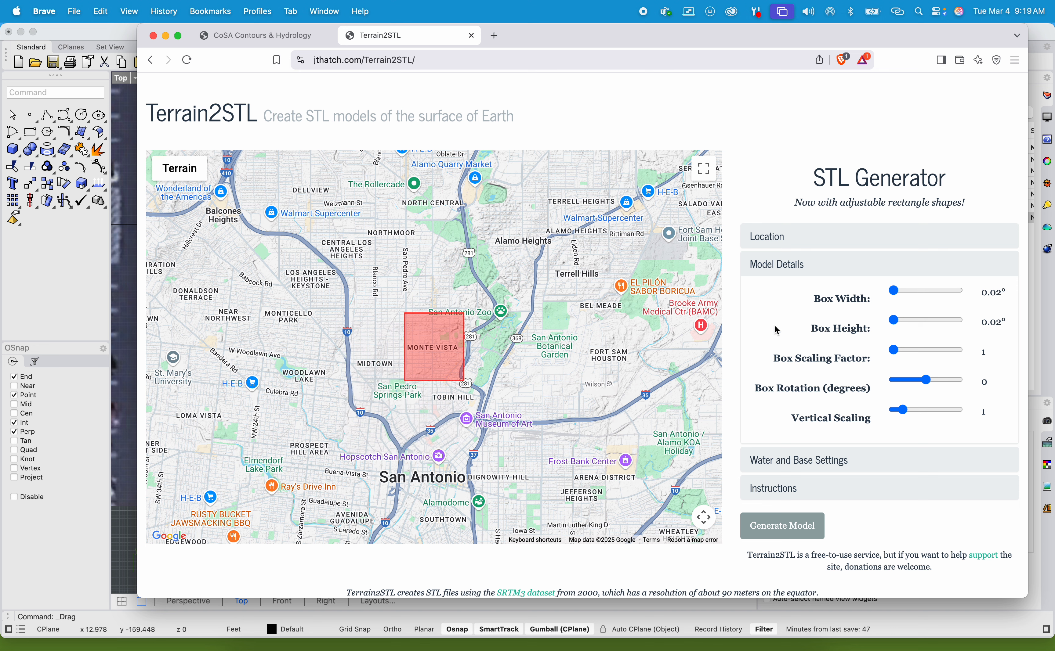
pyautogui.moveTo(462, 355); pyautogui.dragTo(423, 402)
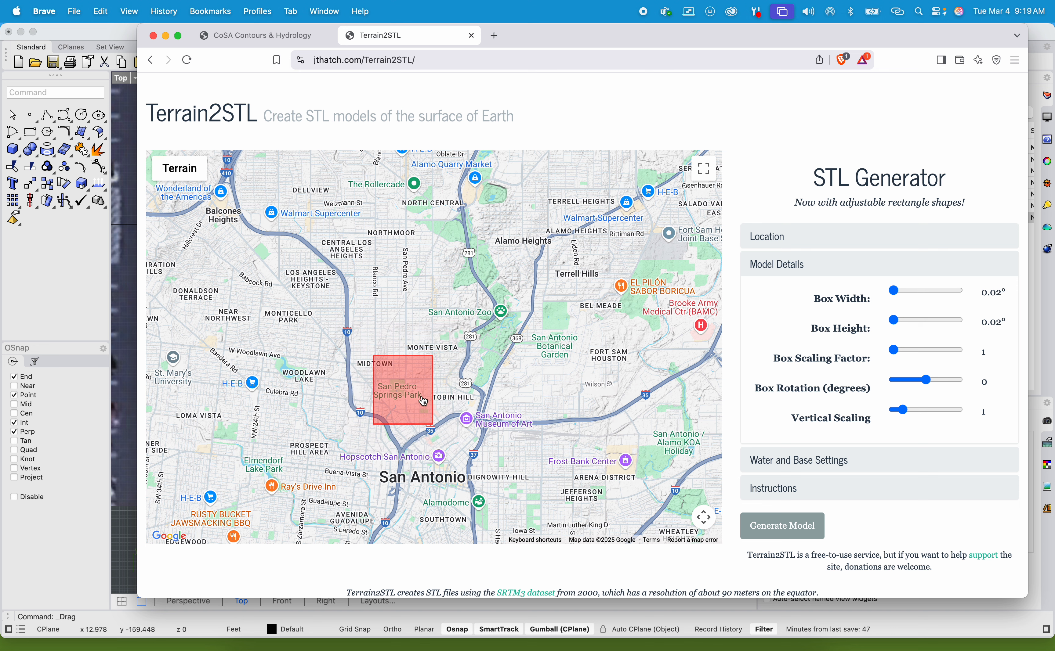
# Step: Generate the terrain model and download it to the Desktop as terrain-162284
pyautogui.click(787, 533)
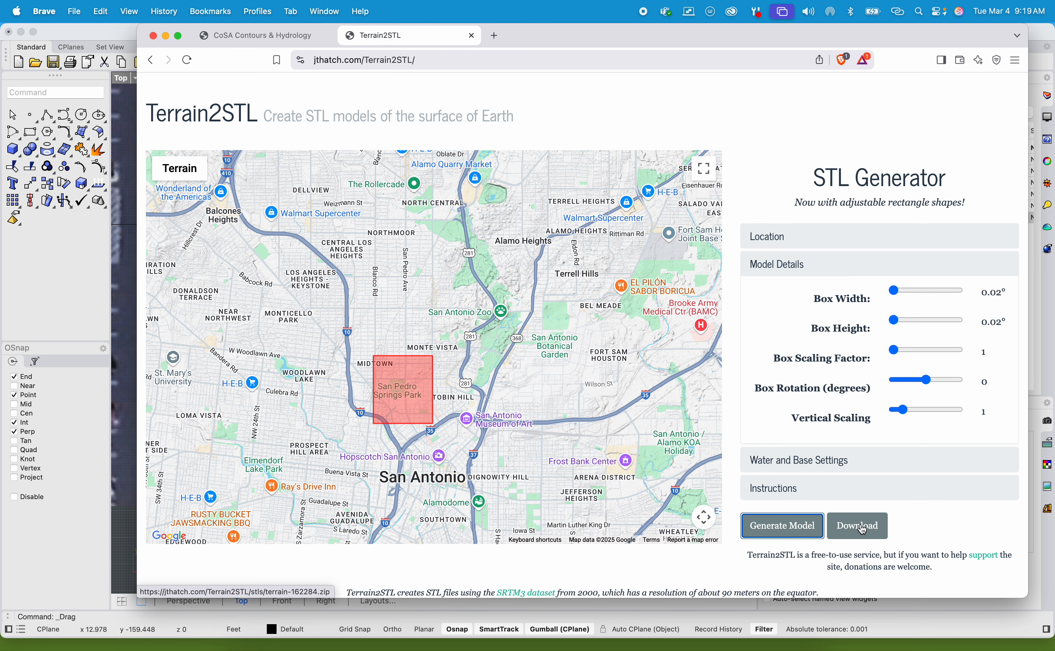
pyautogui.click(860, 528)
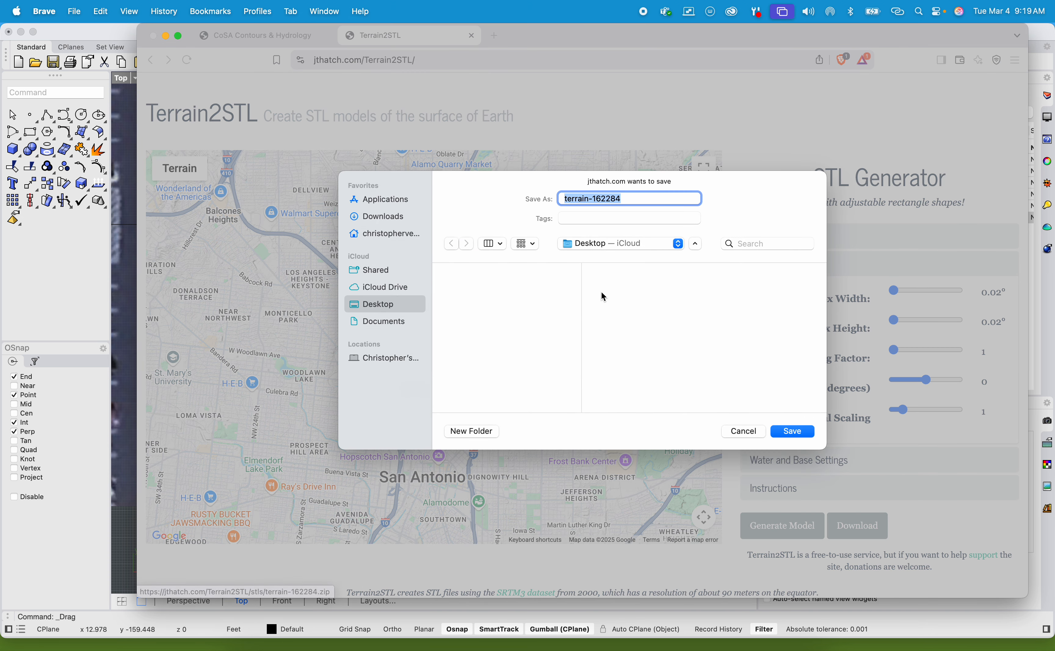
pyautogui.click(791, 431)
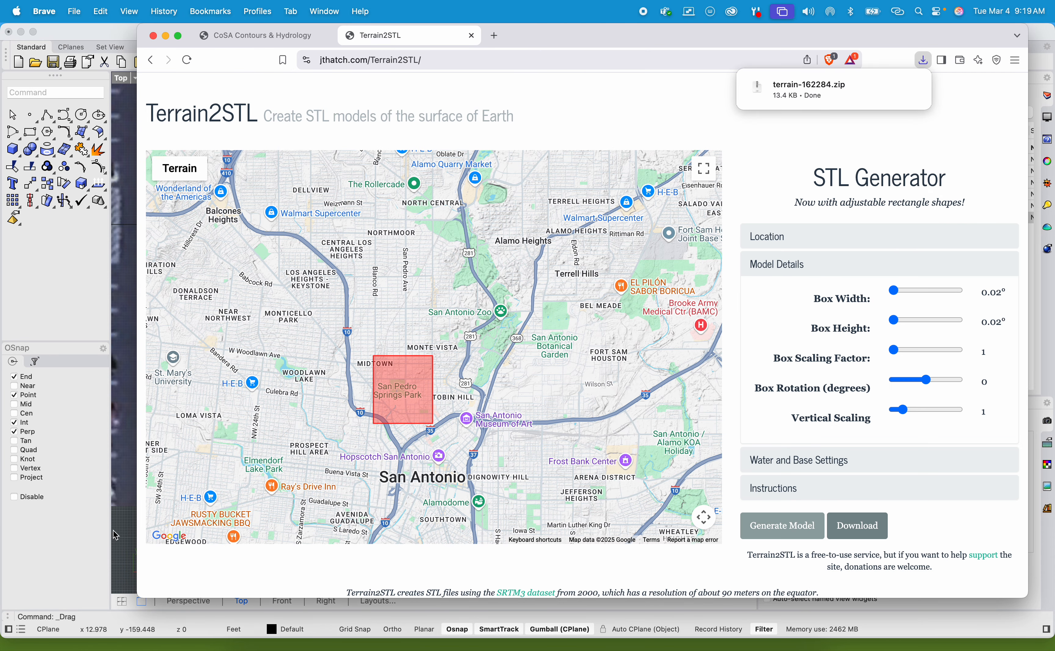
# Step: Switch to Rhino, extract terrain-162284.zip from the Desktop and bring terrain-162284.stl into the Top viewport
pyautogui.click(116, 535)
pyautogui.scroll(-5, 422, 452)
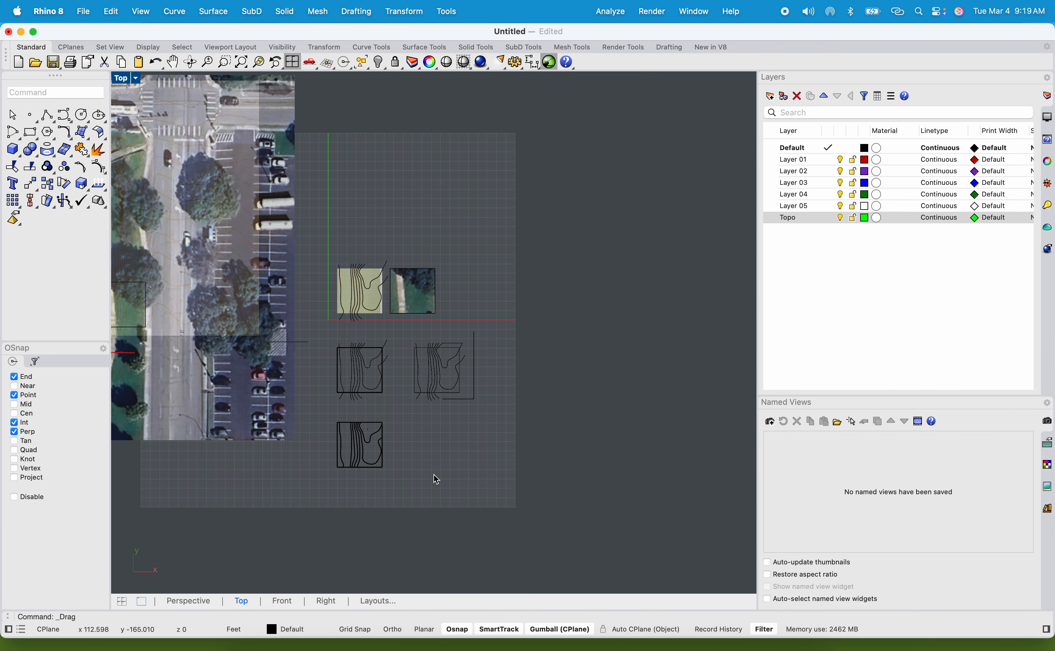
pyautogui.scroll(-3, 500, 427)
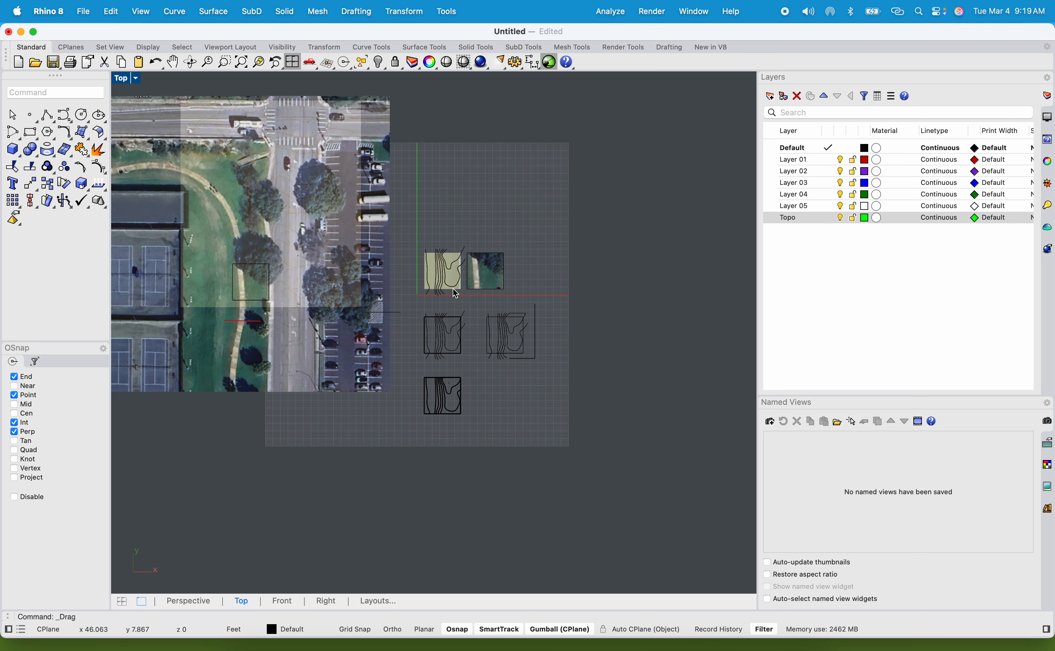
pyautogui.moveTo(473, 290); pyautogui.dragTo(412, 306, button='right')
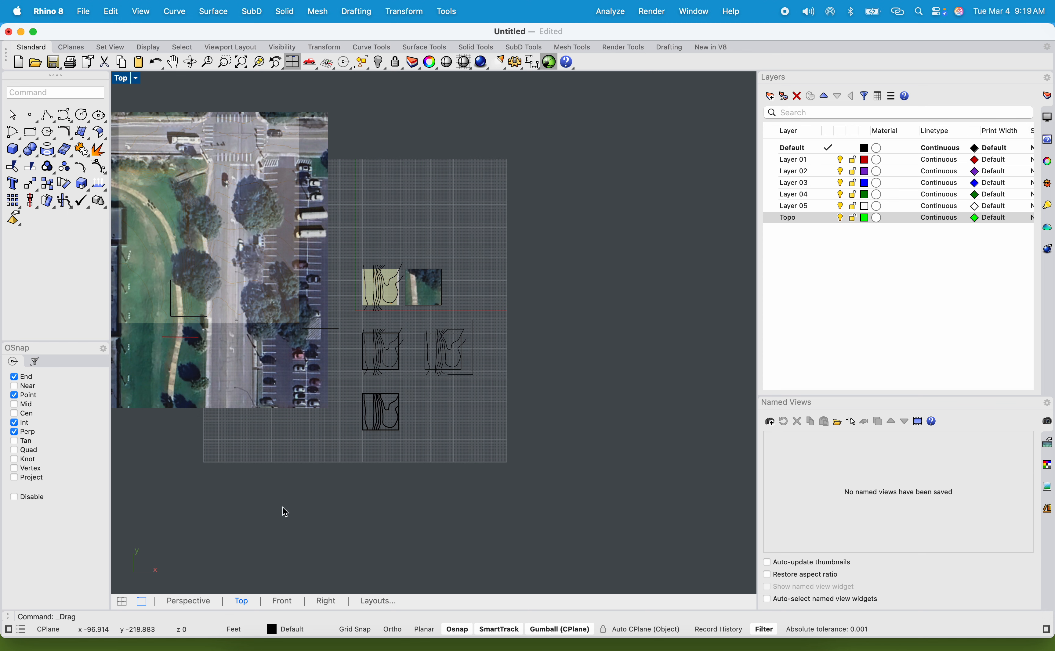
pyautogui.click(241, 646)
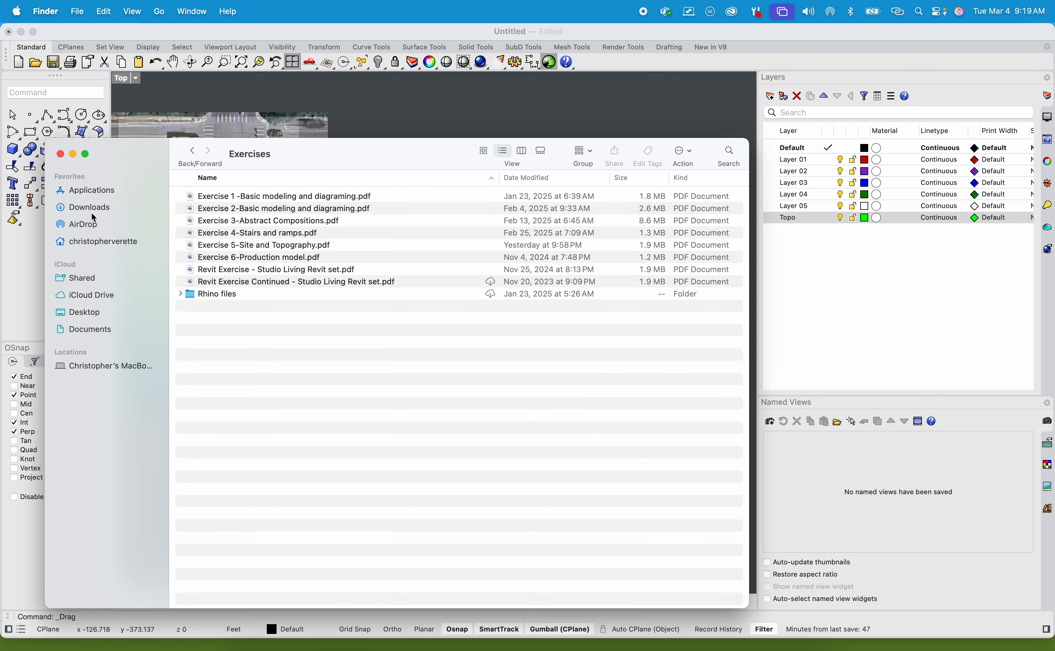
pyautogui.click(93, 312)
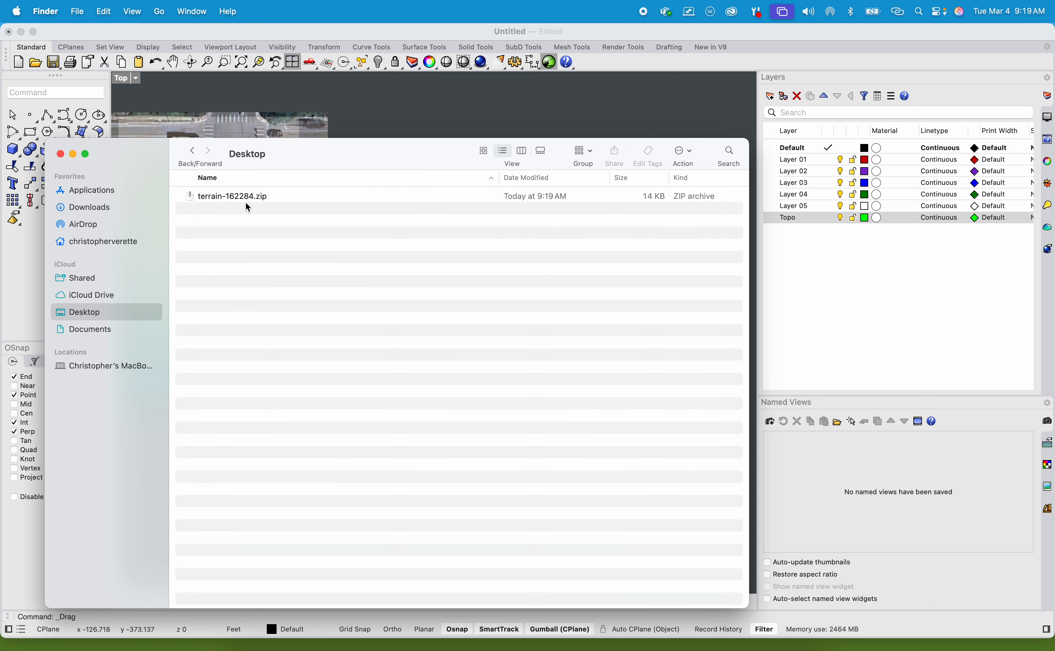
pyautogui.doubleClick(237, 195)
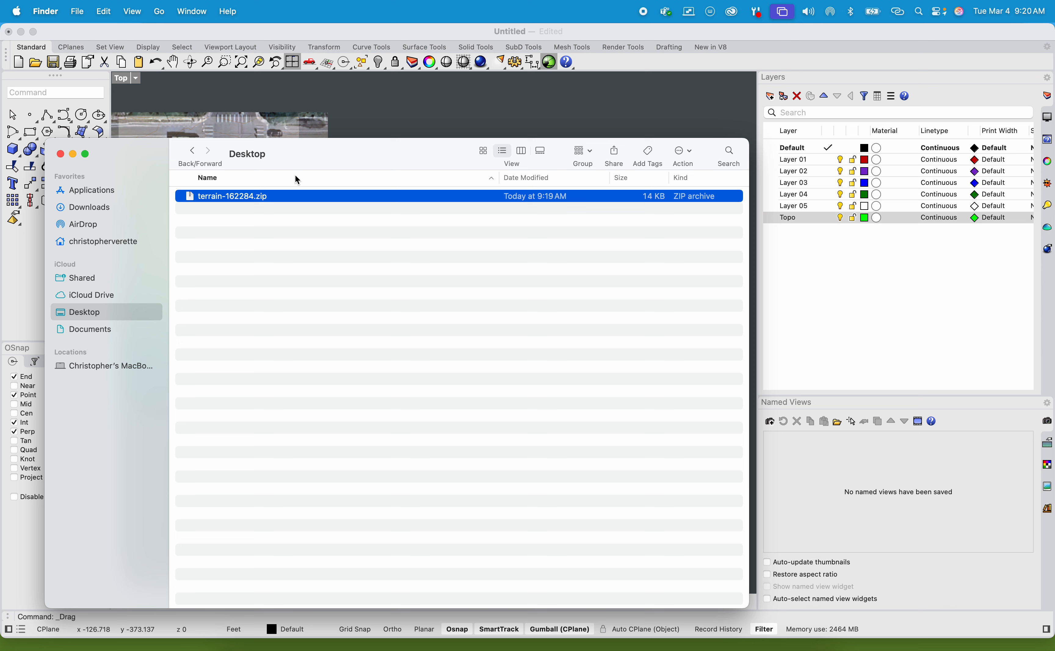
pyautogui.moveTo(240, 197); pyautogui.dragTo(471, 109)
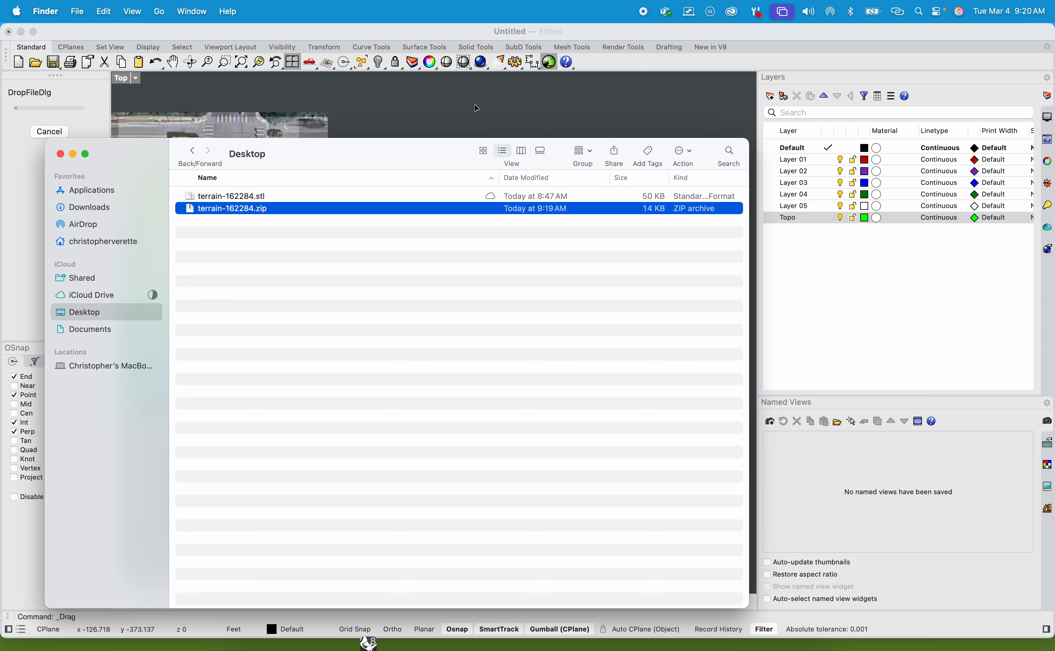
pyautogui.click(61, 153)
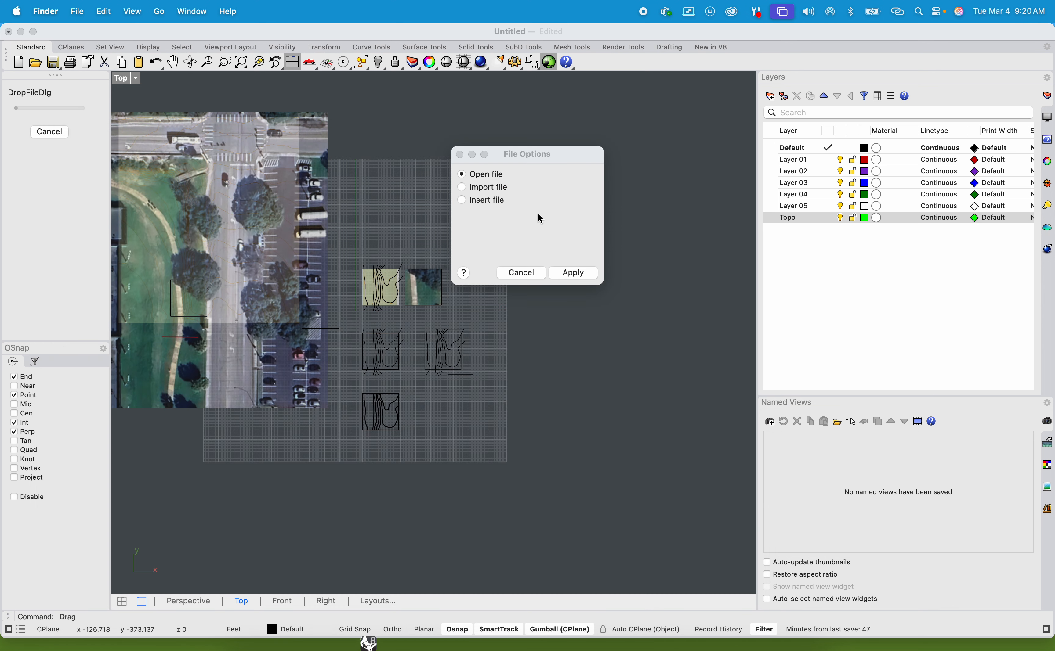
# Step: Import the terrain STL into the current model with the STL model units set to Feet
pyautogui.click(485, 189)
pyautogui.click(585, 273)
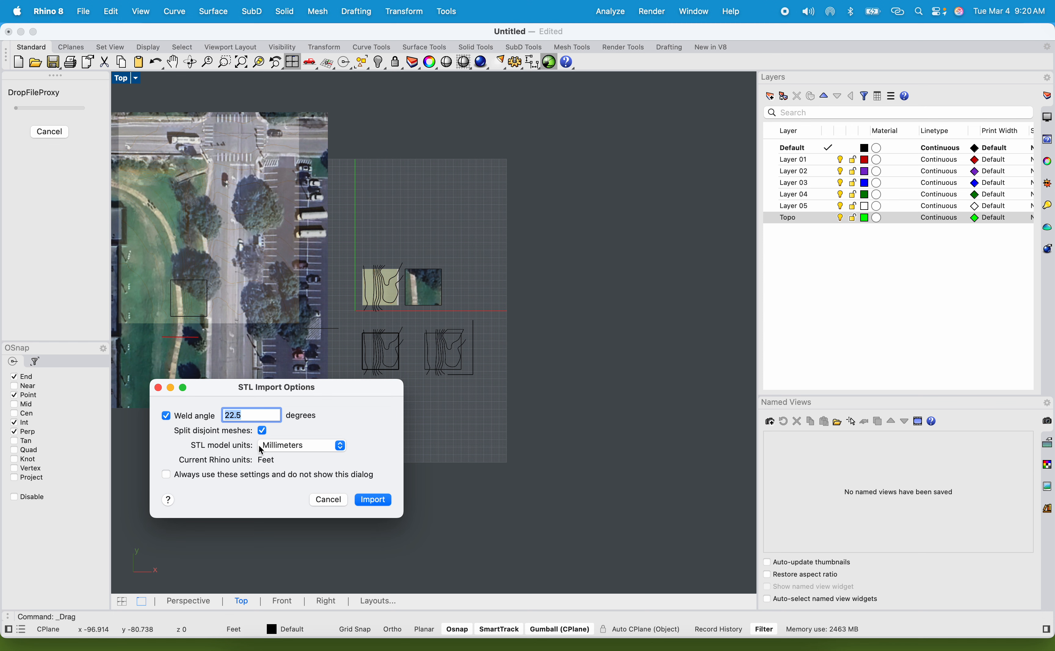
pyautogui.click(341, 448)
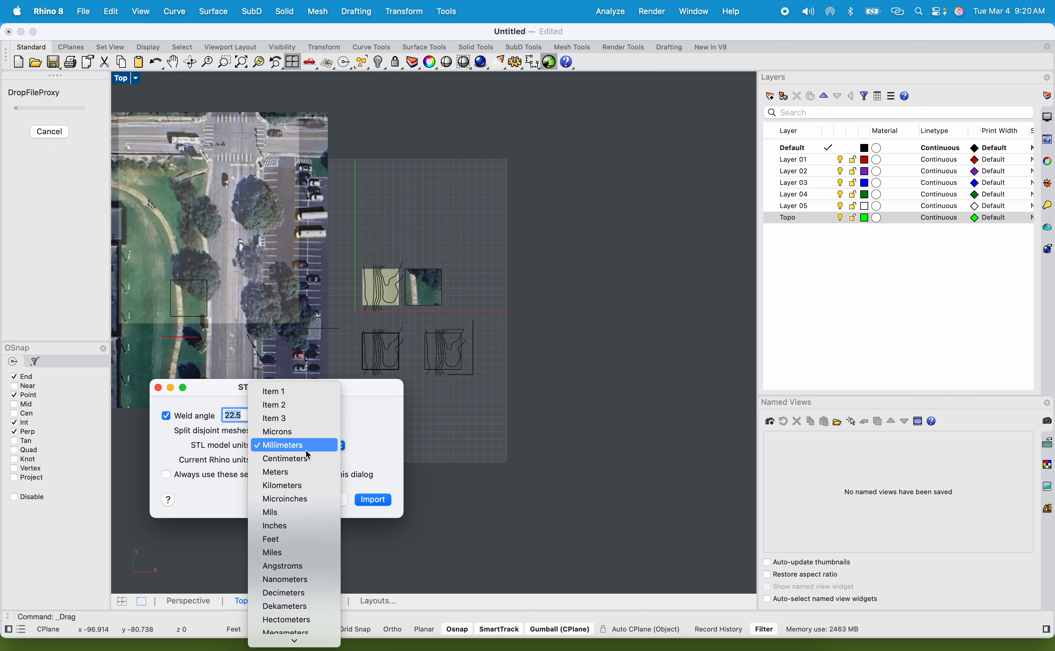
pyautogui.scroll(-5, 303, 498)
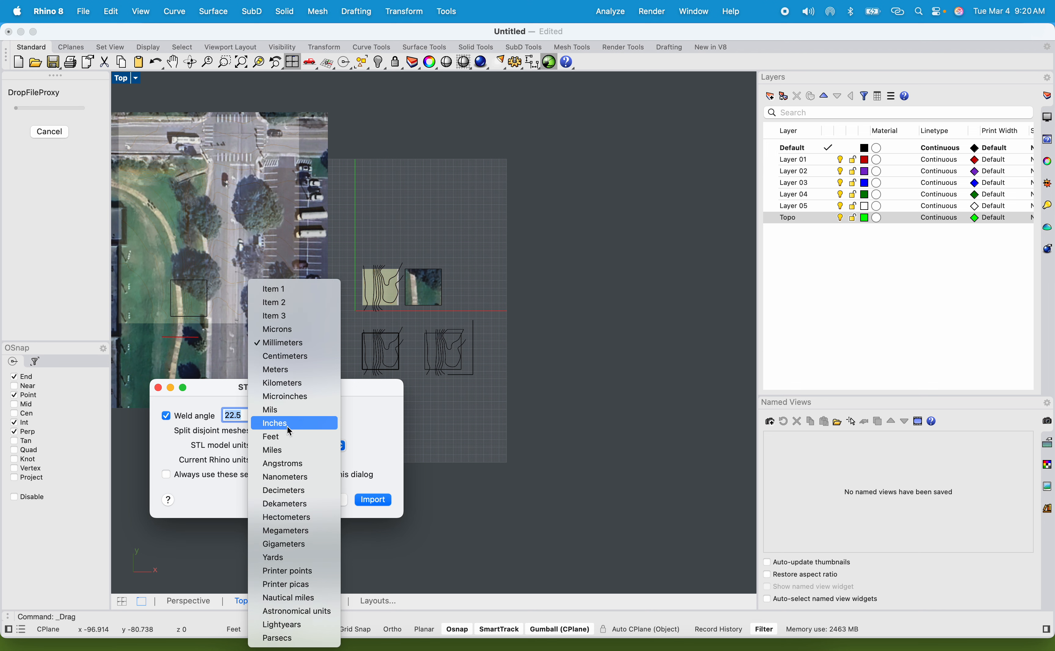
pyautogui.click(288, 437)
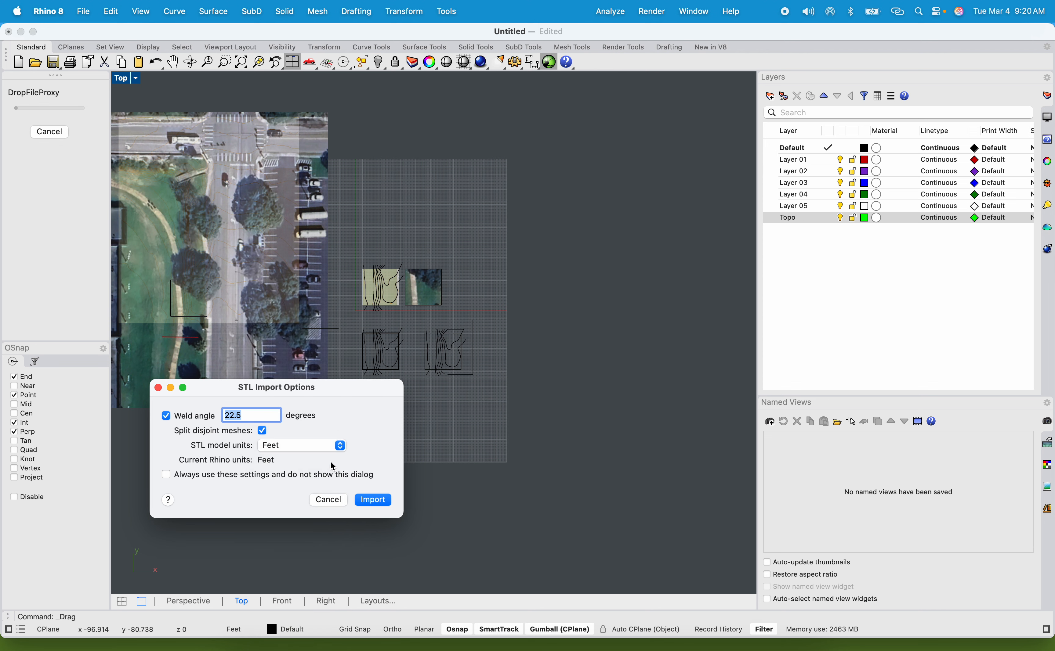
pyautogui.click(373, 500)
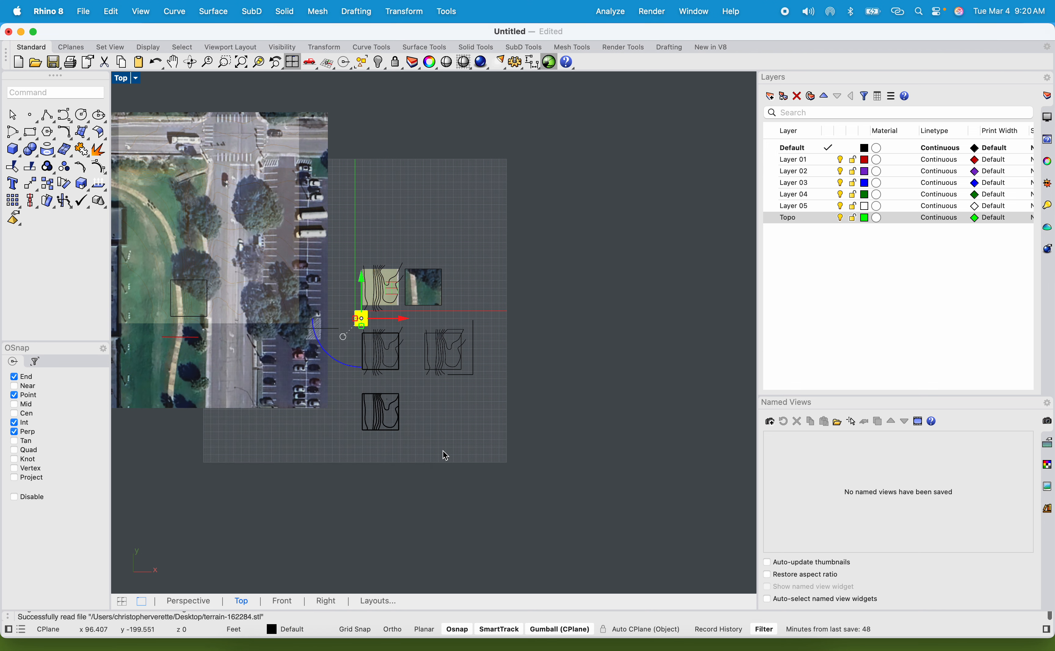
# Step: Scale the terrain mesh up to about 235 by 284 ft in plan and move it along X, clear of the contour drawings
pyautogui.scroll(5, 374, 322)
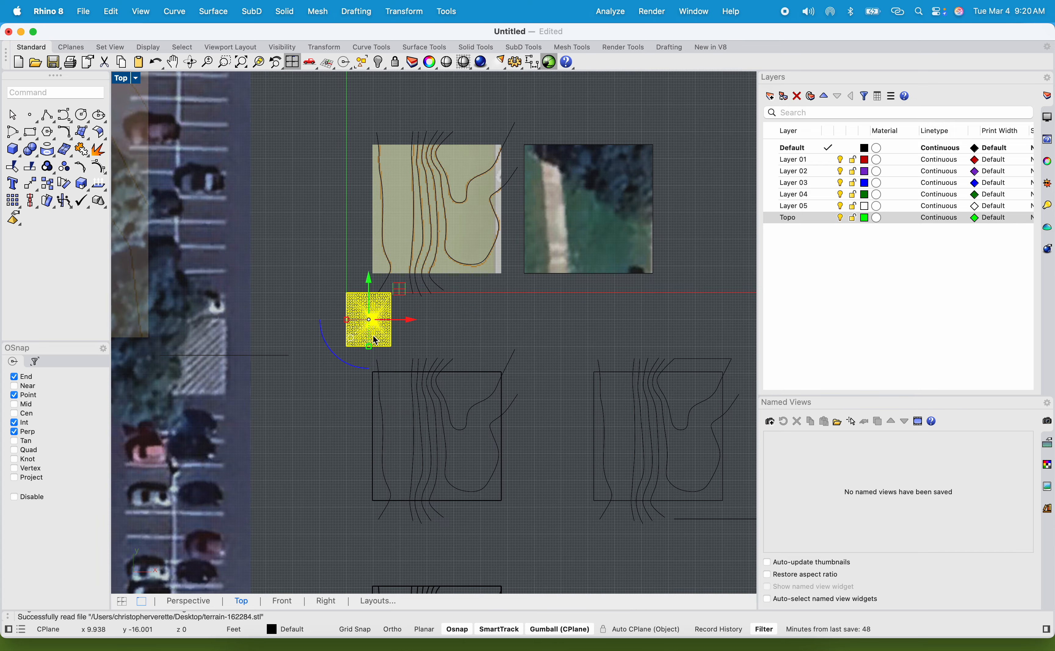
pyautogui.scroll(-5, 365, 345)
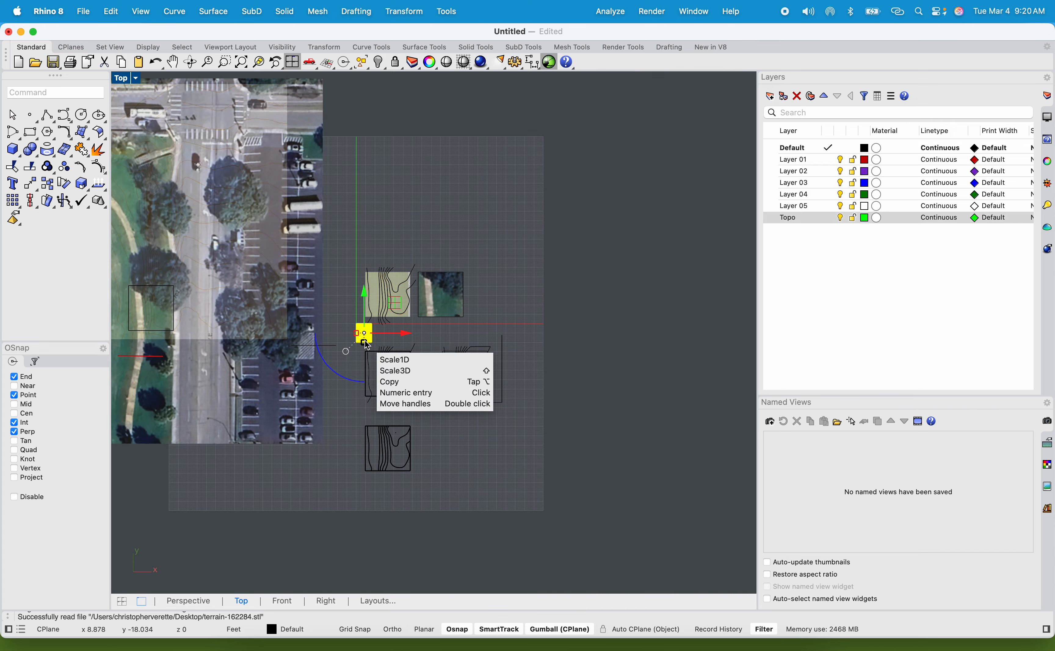
pyautogui.moveTo(365, 343); pyautogui.dragTo(369, 476)
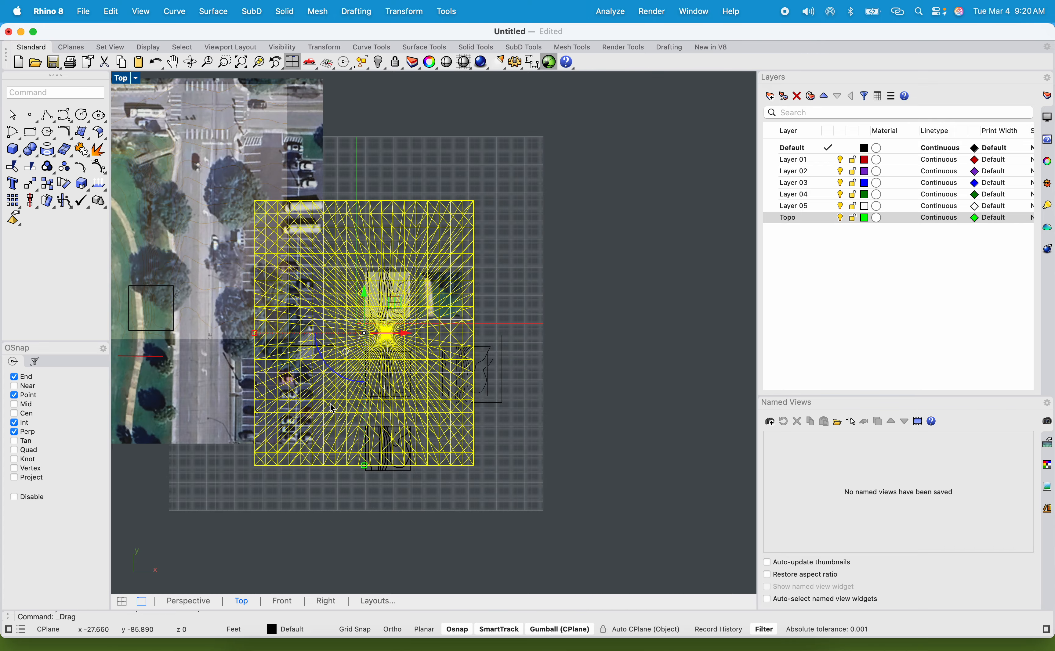
pyautogui.click(593, 387)
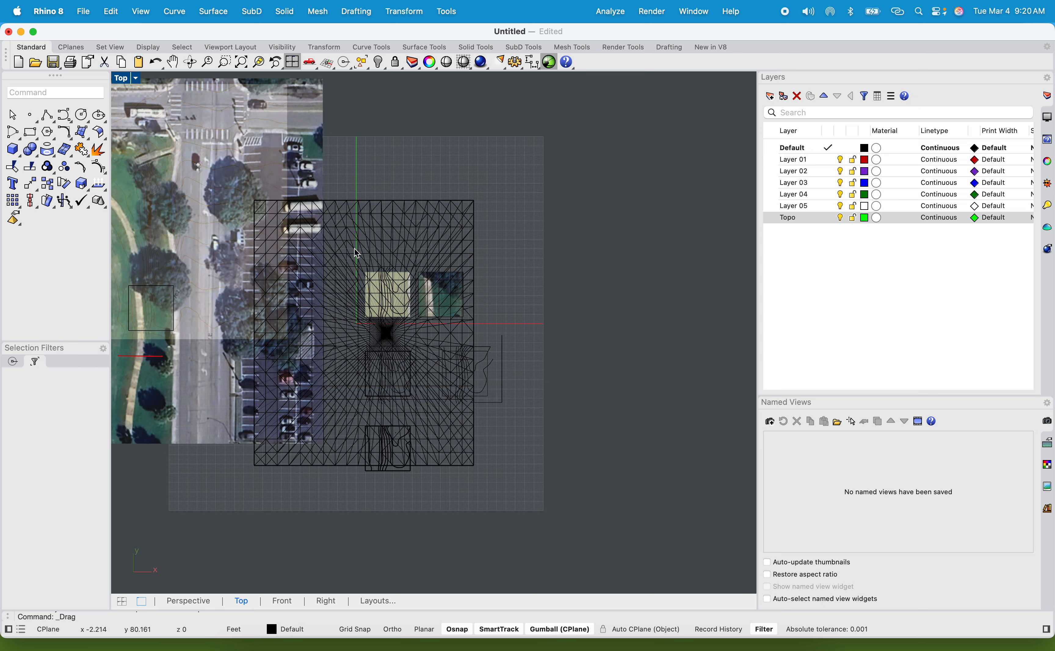
pyautogui.click(350, 240)
pyautogui.moveTo(413, 335); pyautogui.dragTo(691, 335)
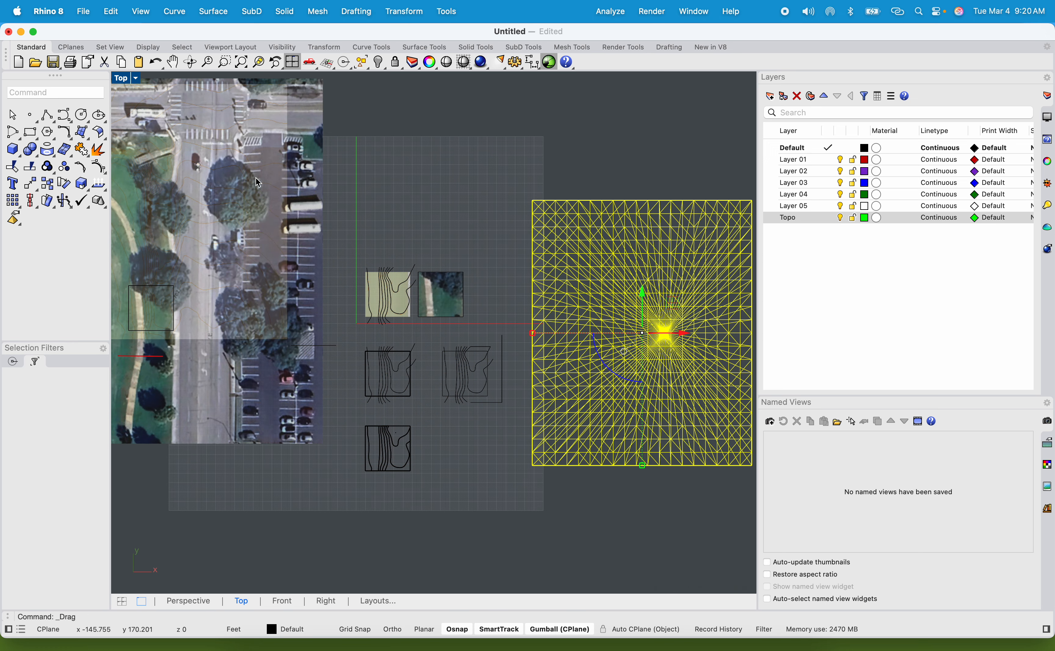
pyautogui.click(434, 193)
# Step: Show all four viewports and set the Perspective view to shaded display
pyautogui.scroll(-6, 438, 193)
pyautogui.moveTo(465, 209); pyautogui.dragTo(361, 225, button='right')
pyautogui.moveTo(413, 331); pyautogui.dragTo(391, 365, button='right')
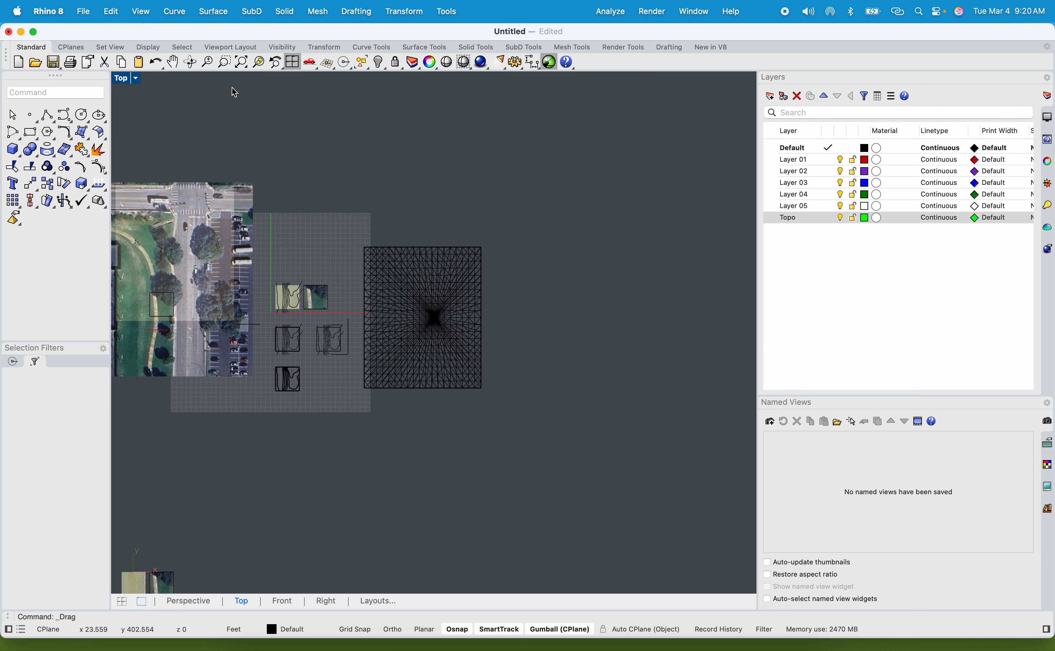
pyautogui.doubleClick(127, 79)
pyautogui.scroll(-12, 512, 239)
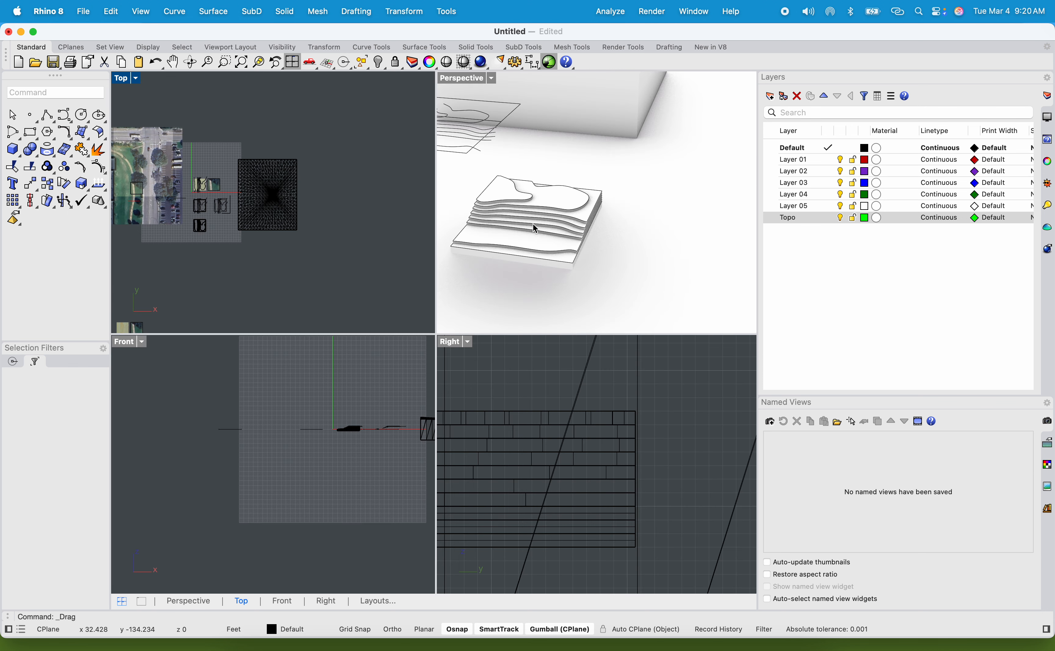
pyautogui.moveTo(588, 273); pyautogui.dragTo(501, 251, button='right')
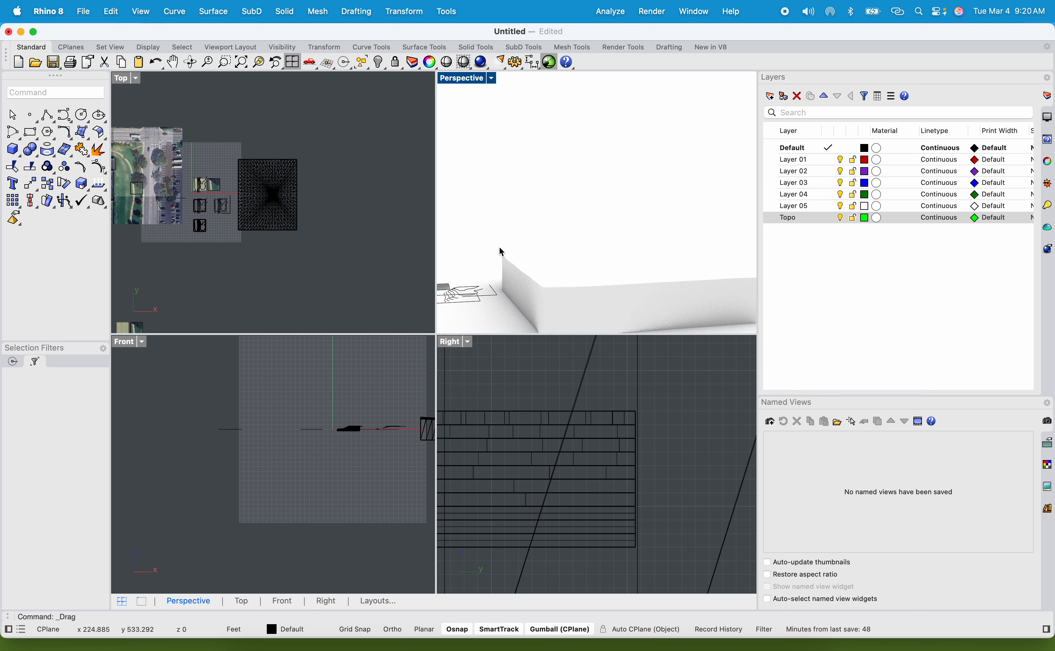
pyautogui.click(467, 84)
pyautogui.click(502, 136)
# Step: Stretch the terrain mesh vertically to about 354 ft high to exaggerate its relief
pyautogui.moveTo(637, 275); pyautogui.dragTo(593, 243, button='right')
pyautogui.click(589, 262)
pyautogui.moveTo(585, 261); pyautogui.dragTo(554, 204)
pyautogui.moveTo(552, 200); pyautogui.dragTo(597, 269, button='right')
pyautogui.scroll(-6, 597, 269)
pyautogui.keyDown('shift'); pyautogui.moveTo(577, 226); pyautogui.dragTo(606, 139, button='right'); pyautogui.keyUp('shift')
pyautogui.scroll(3, 606, 138)
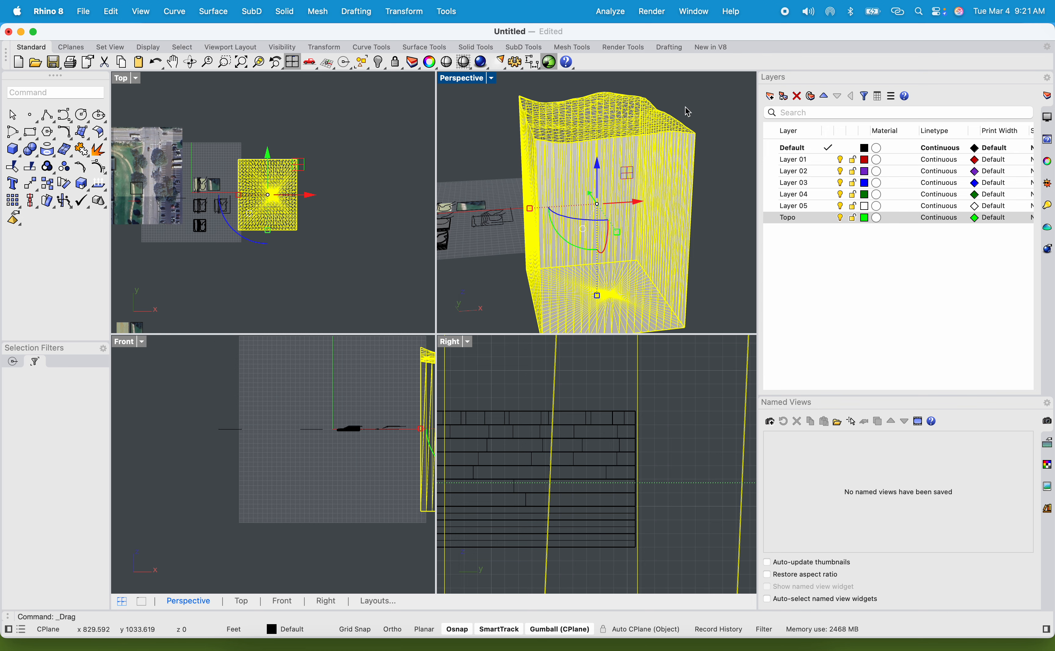
# Step: Lower the stretched terrain mesh along Z, bringing its surface closer to the ground plane
pyautogui.click(692, 116)
pyautogui.keyDown('shift'); pyautogui.moveTo(691, 117); pyautogui.dragTo(694, 146, button='right'); pyautogui.keyUp('shift')
pyautogui.moveTo(629, 221)
pyautogui.keyDown('shift'); pyautogui.mouseDown(button='right')
pyautogui.moveTo(627, 173)
pyautogui.moveTo(749, 193)
pyautogui.moveTo(577, 236)
pyautogui.moveTo(614, 238)
pyautogui.mouseUp(button='right'); pyautogui.keyUp('shift')
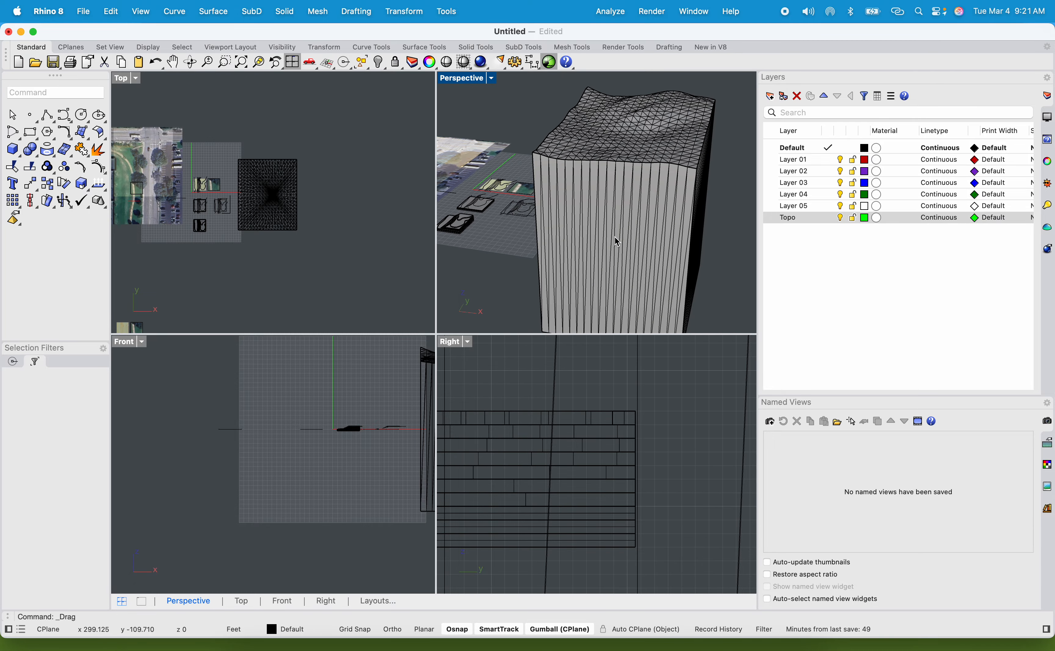
pyautogui.click(614, 237)
pyautogui.moveTo(632, 173); pyautogui.dragTo(637, 234)
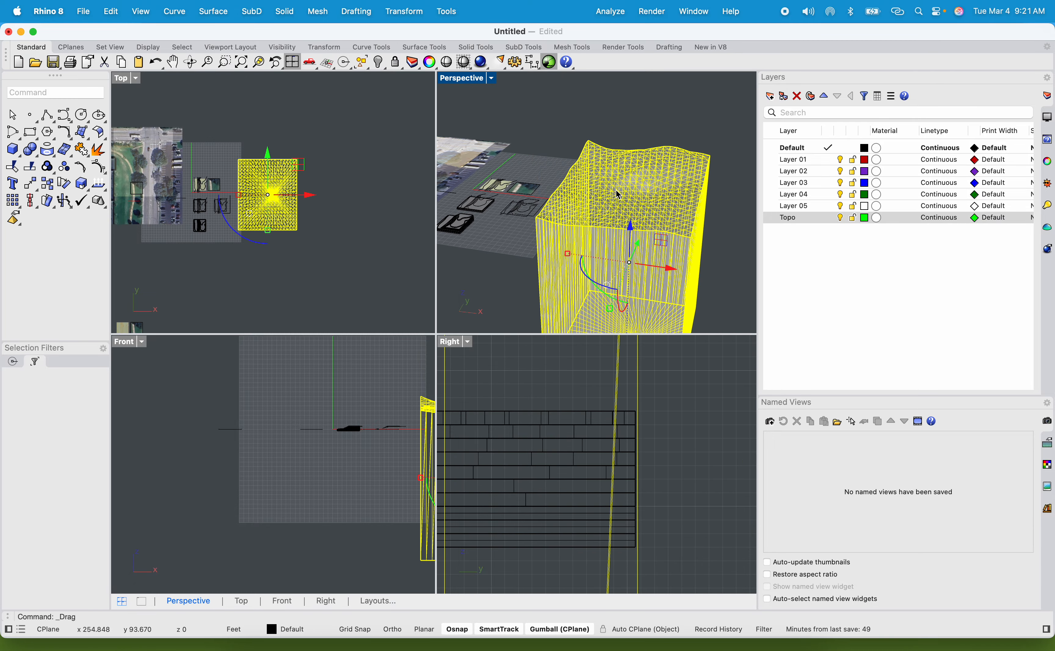
pyautogui.moveTo(650, 195); pyautogui.dragTo(667, 228, button='right')
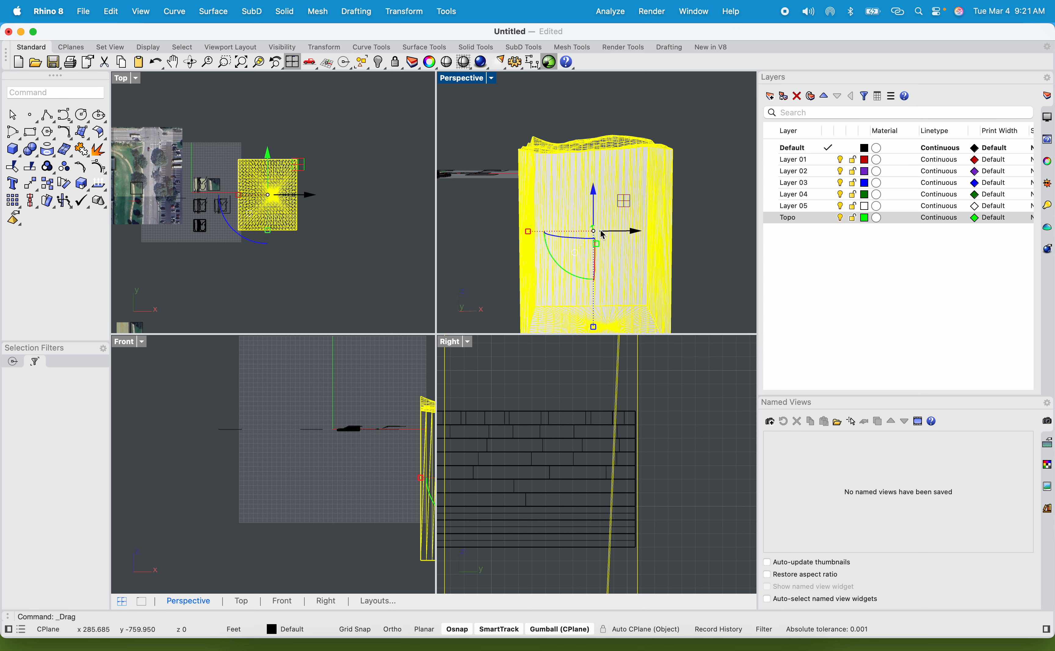
# Step: Inspect the terrain object's geometry type and description with the What command
pyautogui.click(676, 198)
pyautogui.click(665, 187)
pyautogui.write('what')
pyautogui.press('Return')
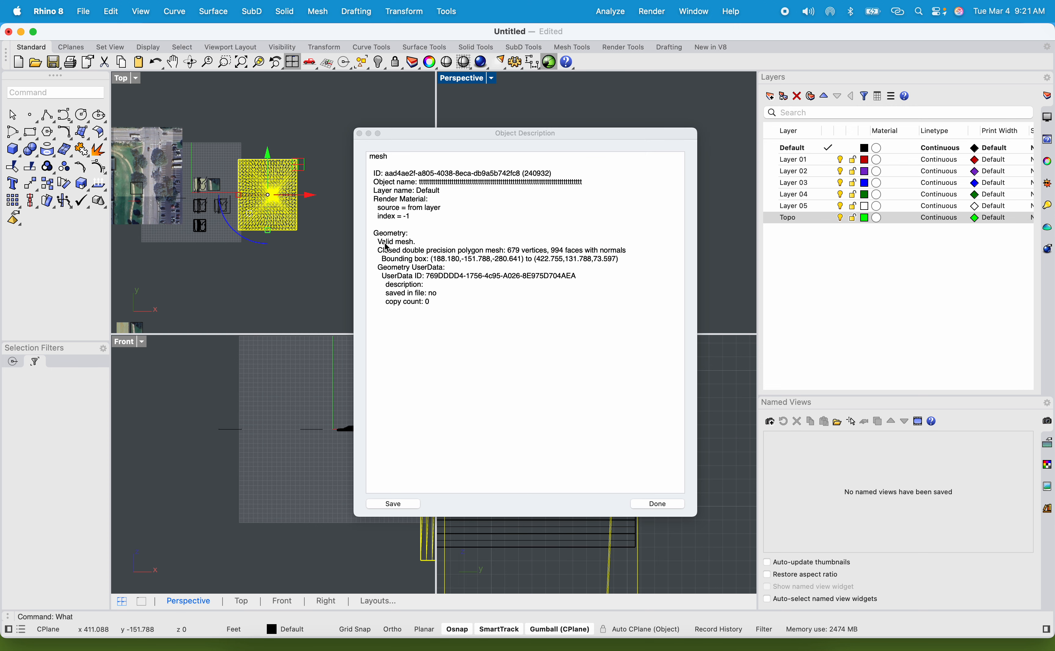
pyautogui.click(359, 134)
# Step: Convert the terrain mesh to a NURBS polysurface with MeshToNURB
pyautogui.scroll(10, 550, 186)
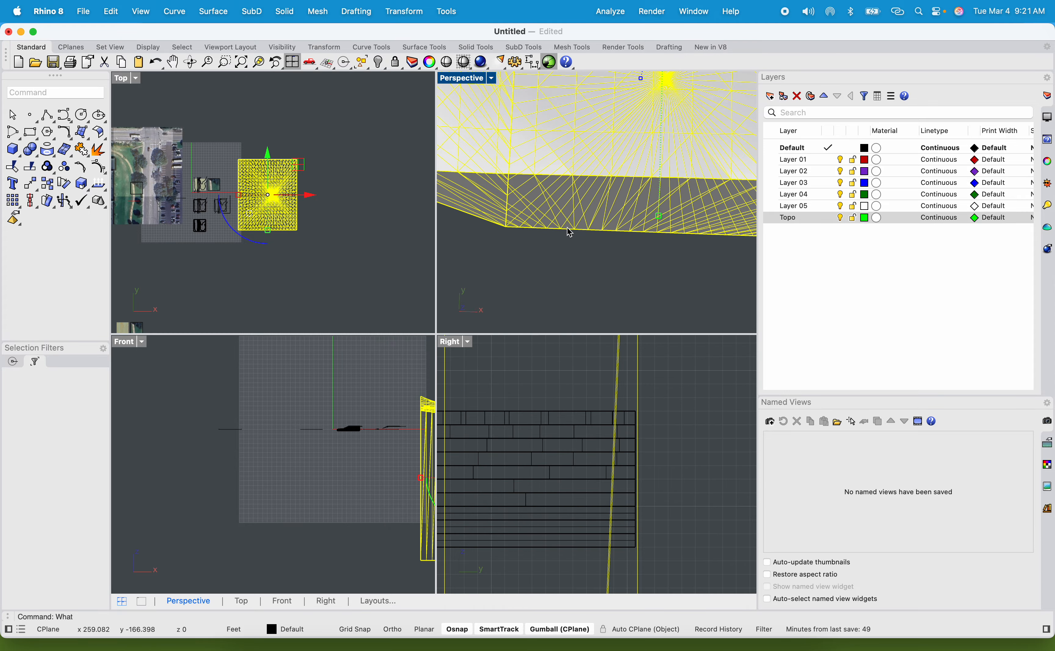
pyautogui.scroll(-10, 600, 206)
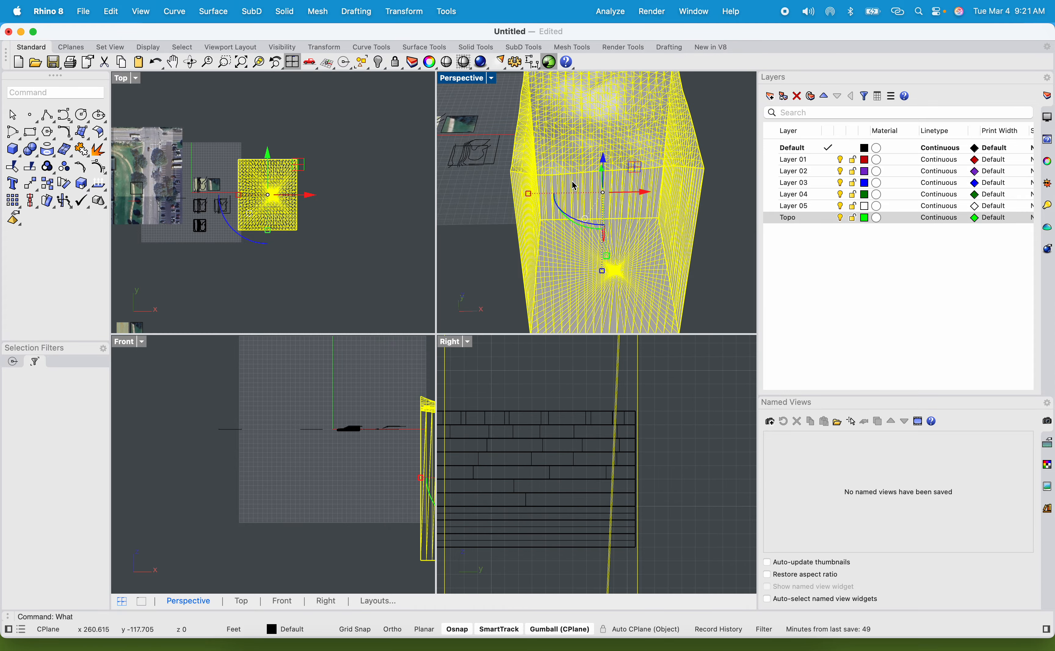
pyautogui.moveTo(611, 243); pyautogui.dragTo(668, 209, button='right')
pyautogui.write('meshToNURB')
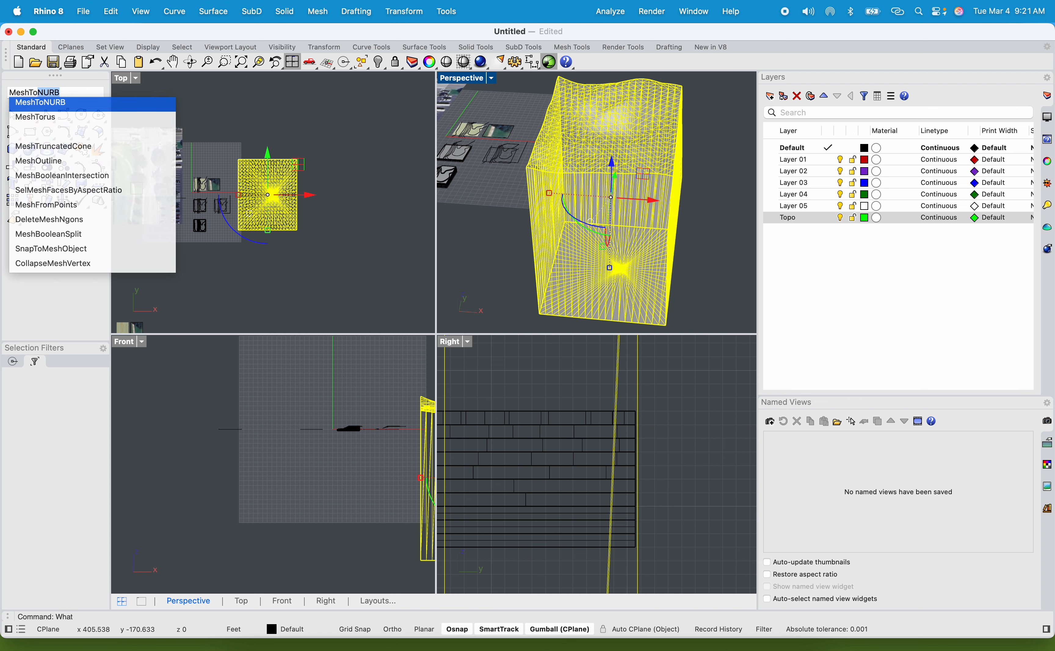
pyautogui.press('Return')
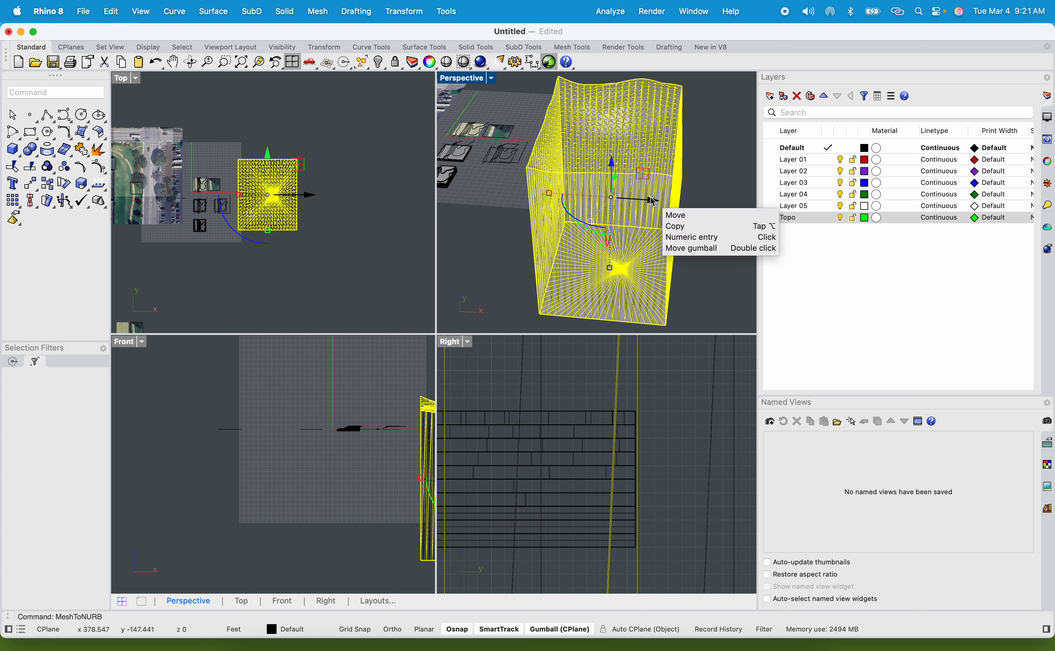
# Step: Move the original terrain mesh about 263 ft along X, separating it from the converted polysurface
pyautogui.scroll(-2, 658, 202)
pyautogui.press('alt')
pyautogui.moveTo(659, 201); pyautogui.dragTo(757, 204)
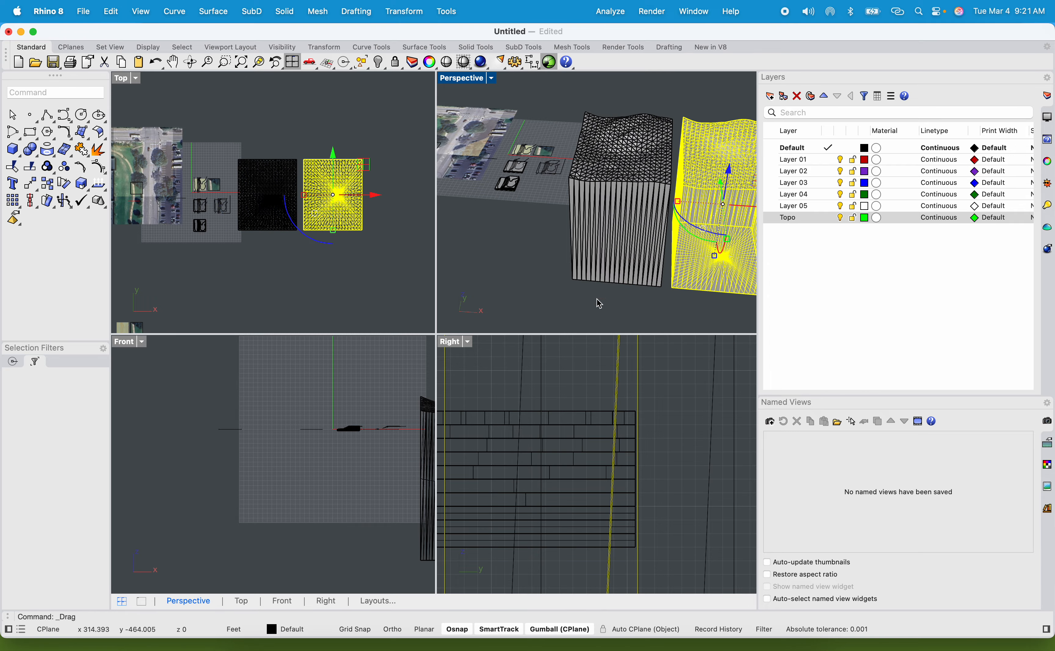
pyautogui.click(581, 315)
pyautogui.keyDown('shift'); pyautogui.moveTo(585, 310); pyautogui.dragTo(494, 304, button='right'); pyautogui.keyUp('shift')
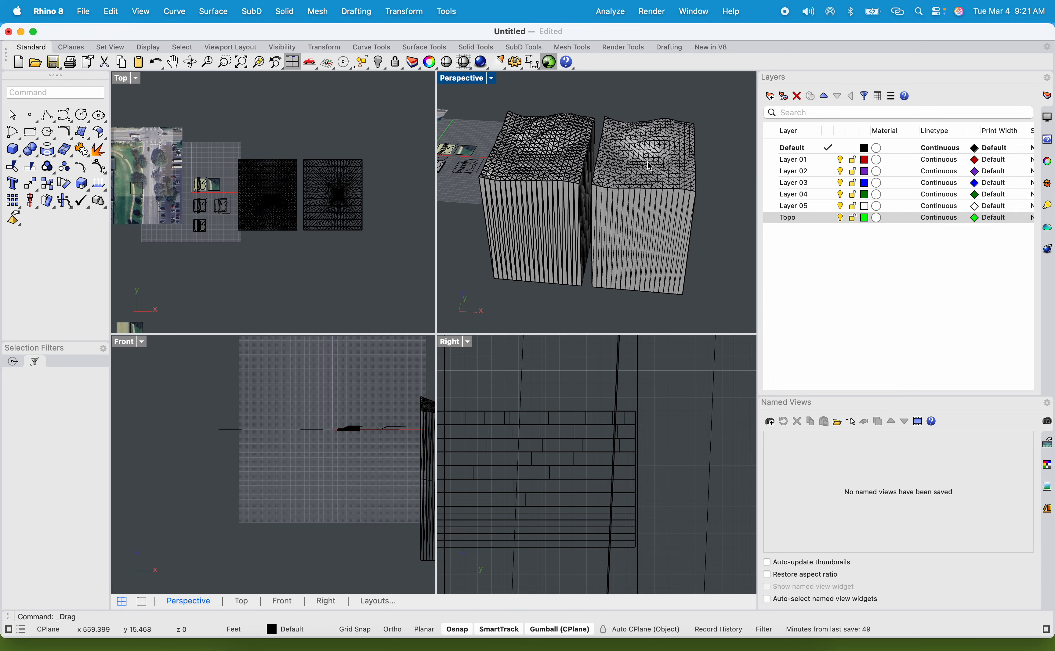
# Step: Check the geometry type of the relocated terrain object with the What command
pyautogui.scroll(6, 646, 166)
pyautogui.click(613, 189)
pyautogui.write('what')
pyautogui.press('Return')
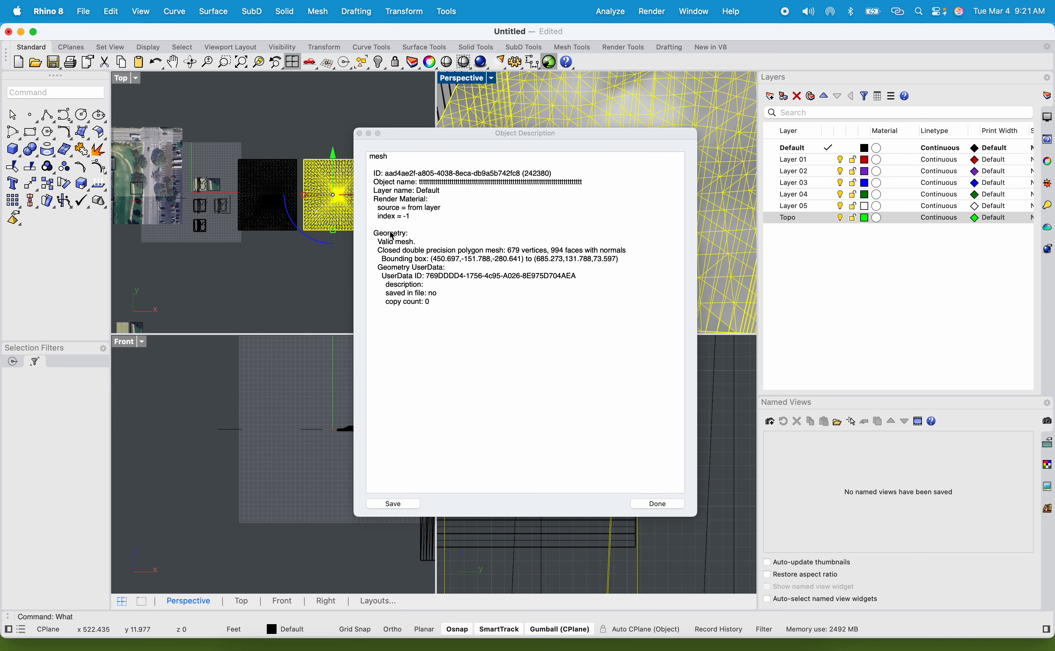
pyautogui.click(358, 135)
# Step: Check the geometry type of the converted terrain polysurface with the What command
pyautogui.scroll(-3, 390, 143)
pyautogui.scroll(5, 474, 167)
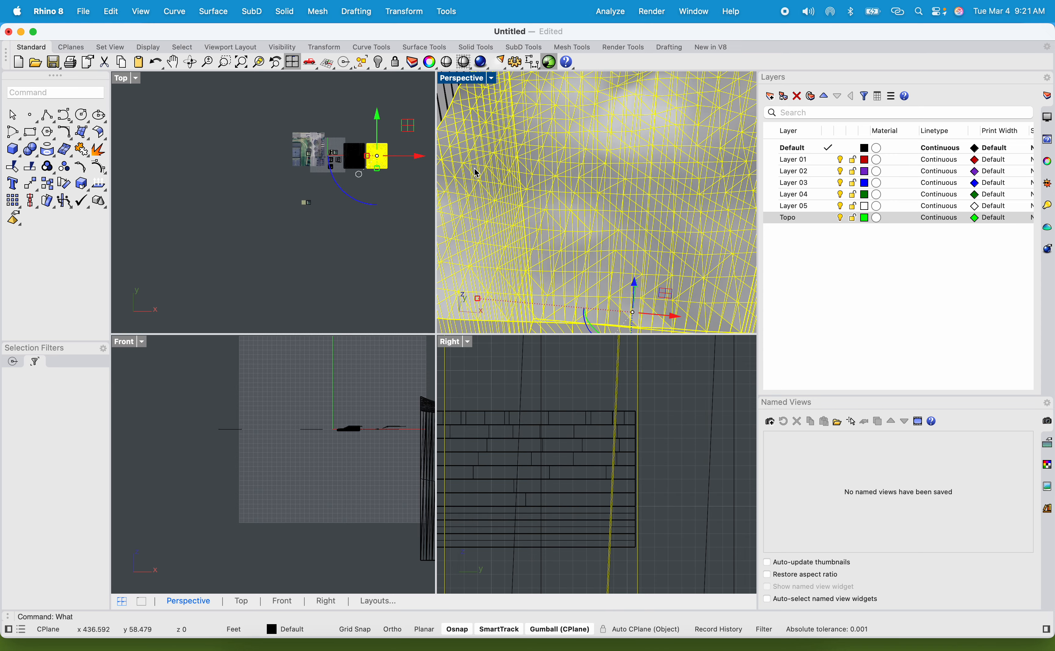
pyautogui.scroll(3, 618, 199)
pyautogui.click(620, 202)
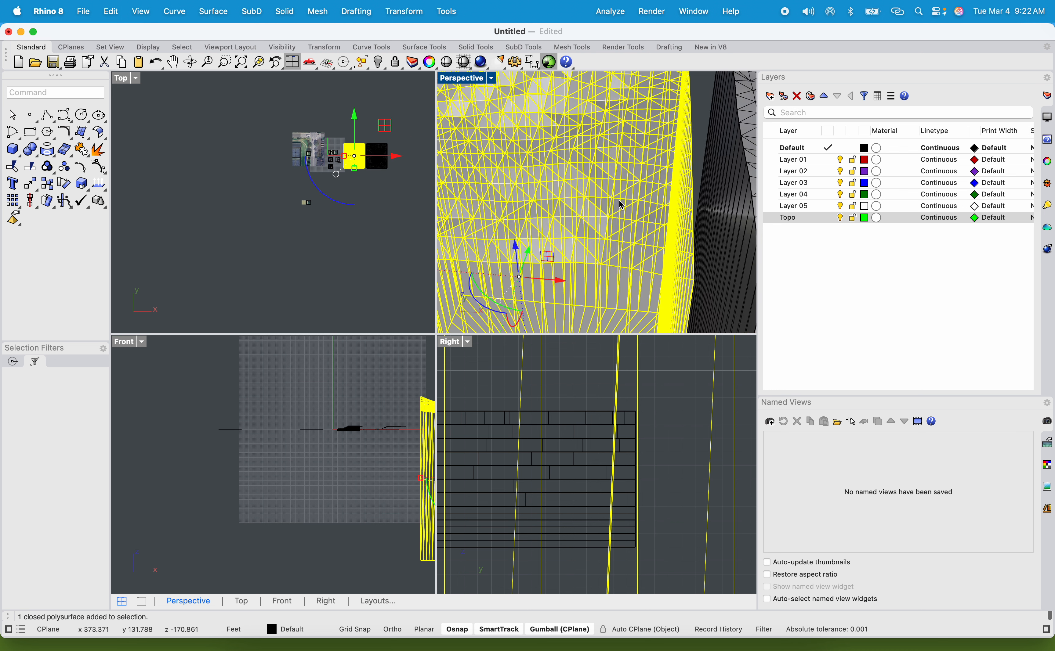
pyautogui.write('waht')
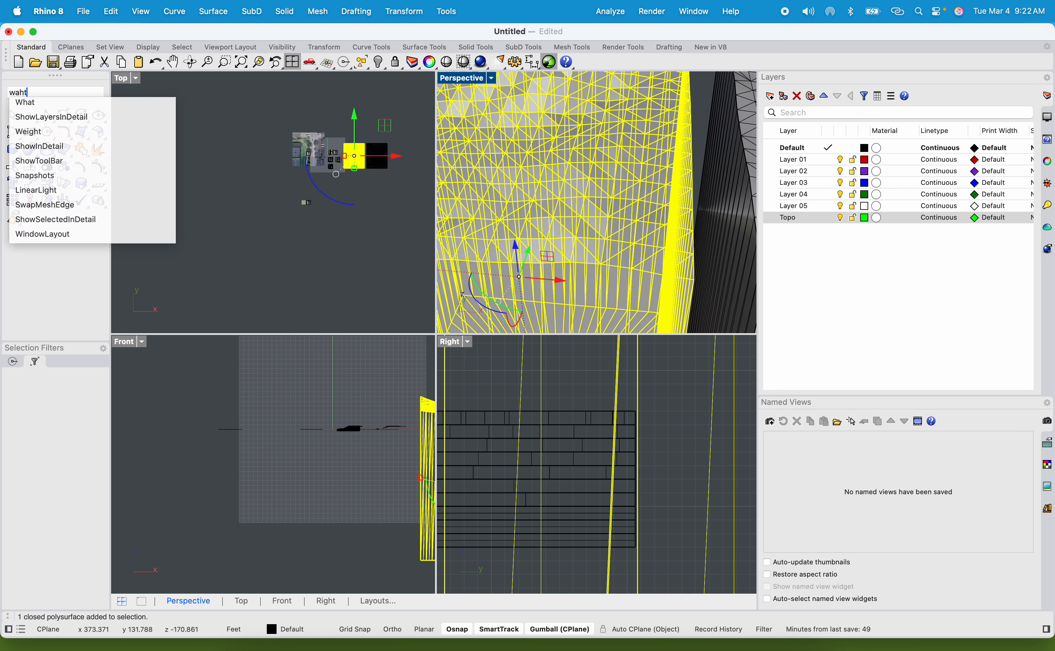
pyautogui.press('Down')
pyautogui.press('Return')
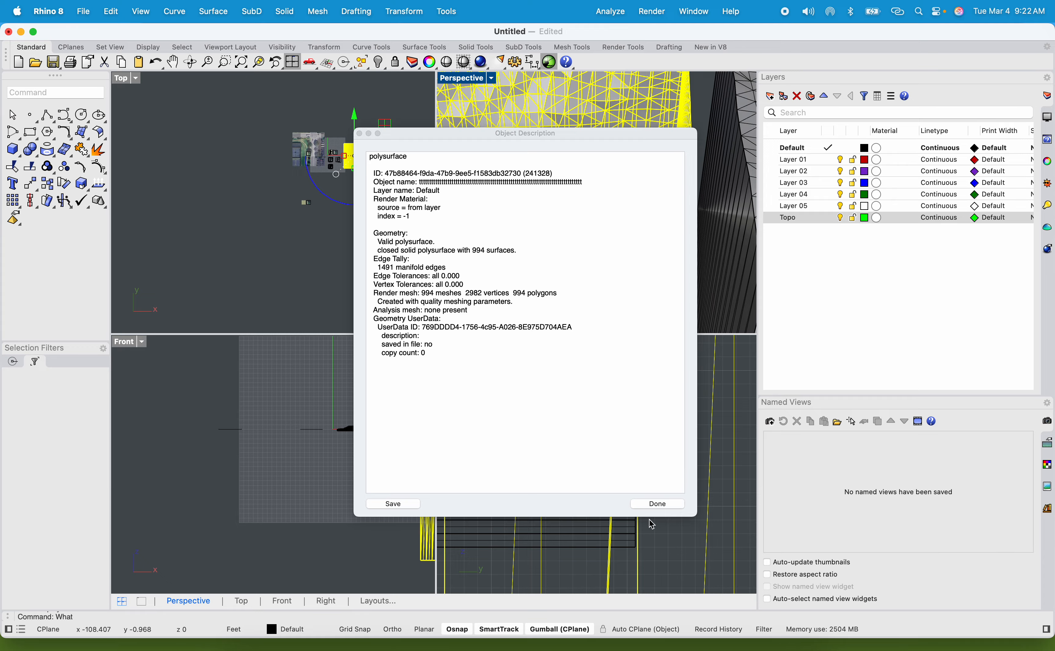
pyautogui.click(651, 507)
# Step: Delete the original terrain mesh and move the converted polysurface along X into the vacated spot
pyautogui.scroll(5, 603, 462)
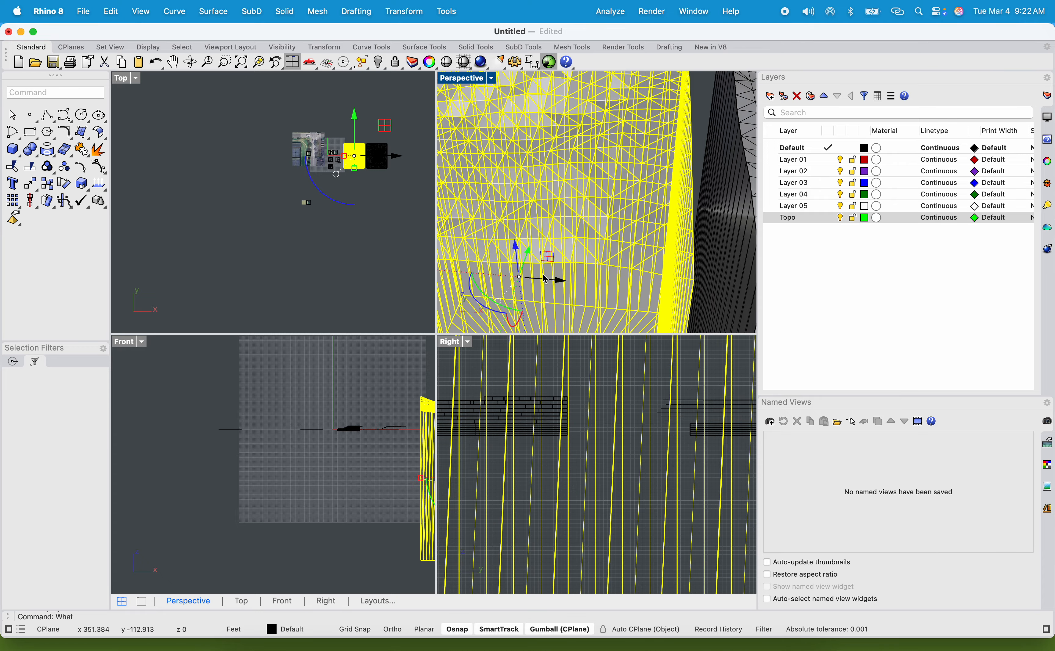
pyautogui.scroll(3, 545, 259)
pyautogui.moveTo(546, 259); pyautogui.dragTo(577, 197, button='right')
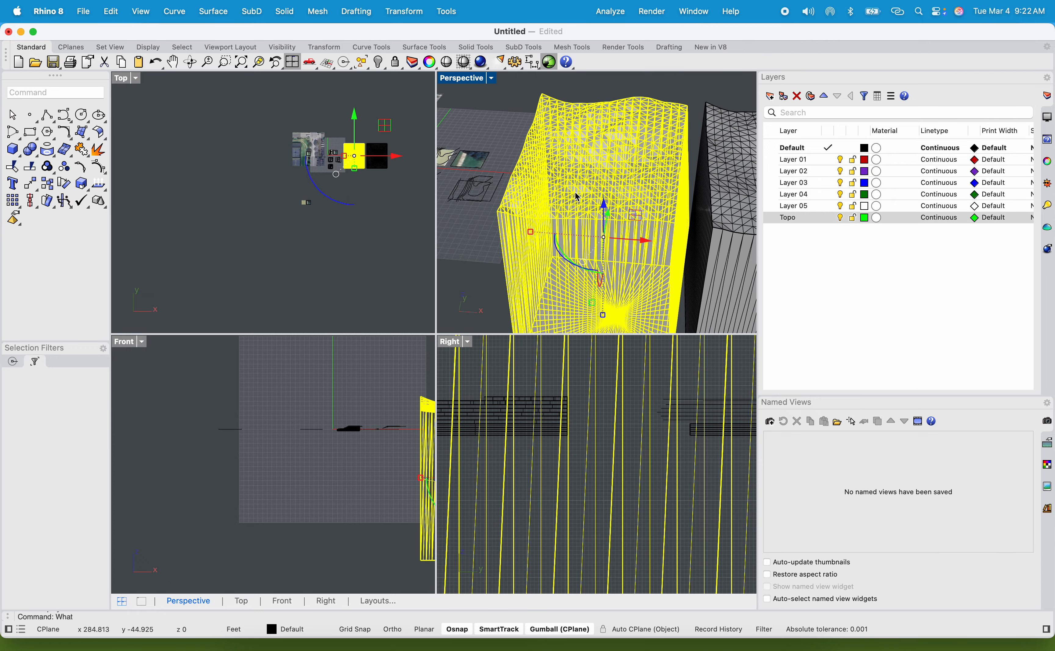
pyautogui.doubleClick(450, 80)
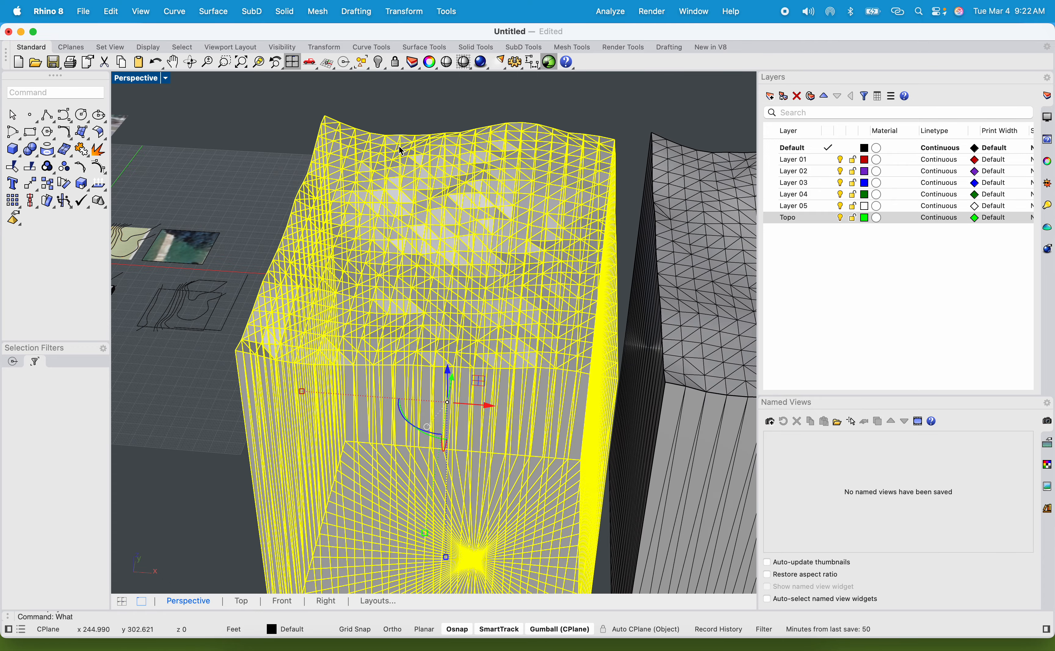
pyautogui.doubleClick(145, 80)
pyautogui.scroll(-4, 216, 233)
pyautogui.scroll(10, 318, 195)
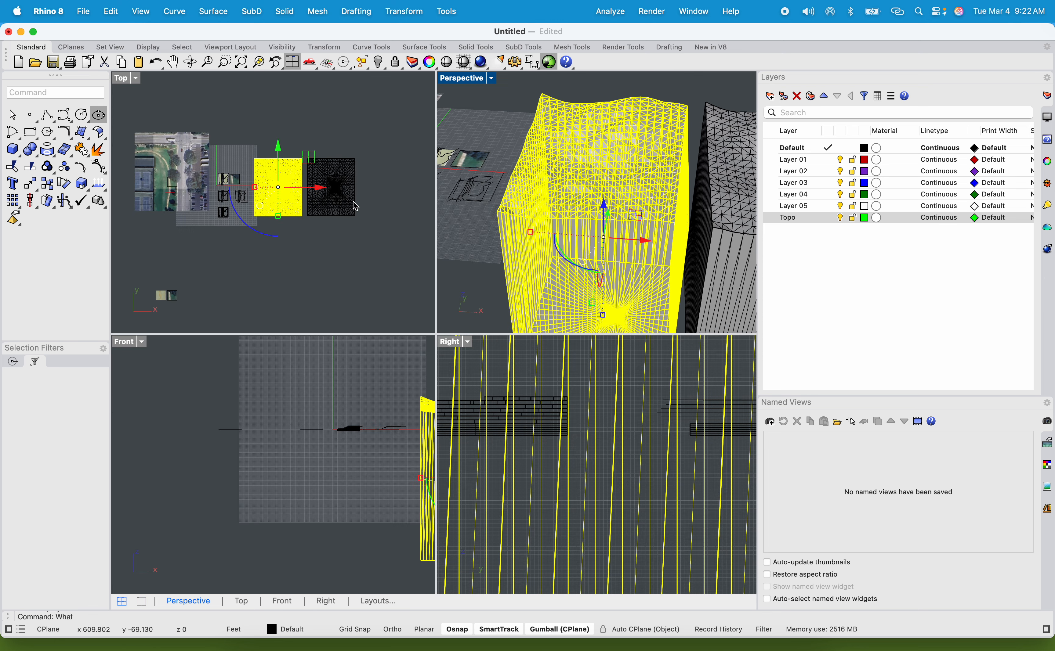
pyautogui.click(341, 200)
pyautogui.press('Delete')
pyautogui.moveTo(284, 194); pyautogui.dragTo(332, 194)
# Step: Copy the closed square site boundary curve onto the upper part of the terrain block in the Top view
pyautogui.scroll(10, 206, 184)
pyautogui.click(249, 212)
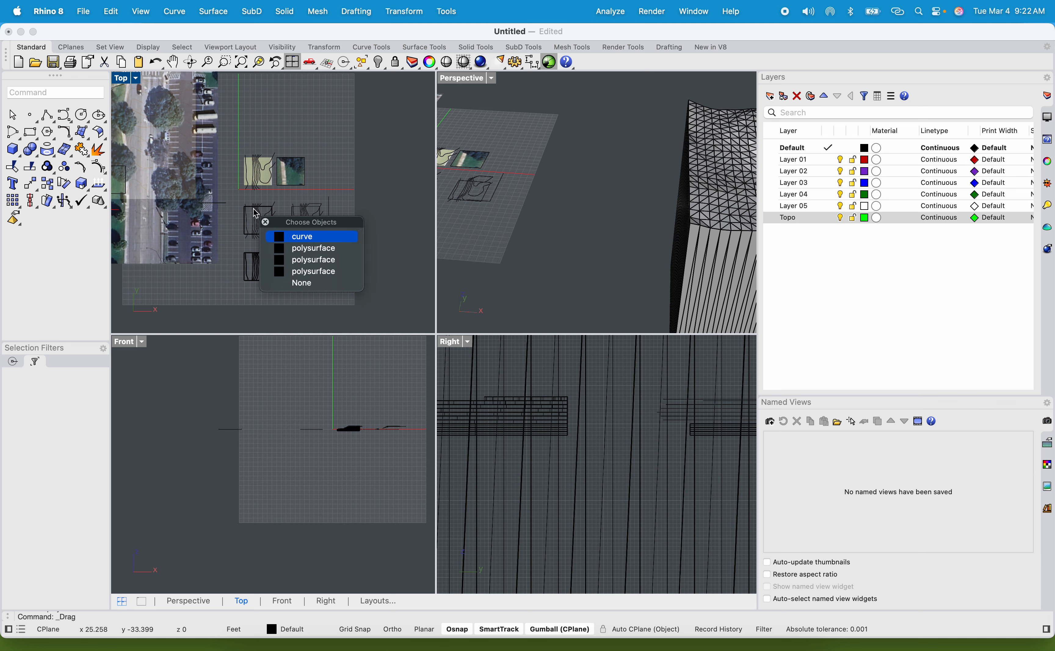
pyautogui.click(305, 237)
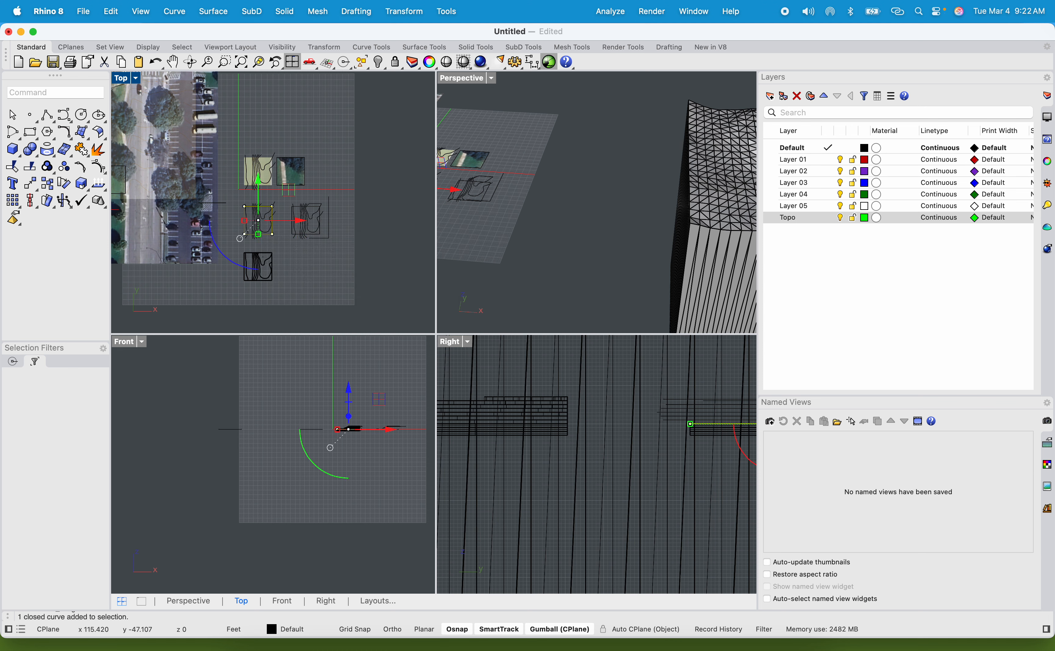
pyautogui.press('Return')
pyautogui.click(262, 222)
pyautogui.scroll(-10, 255, 223)
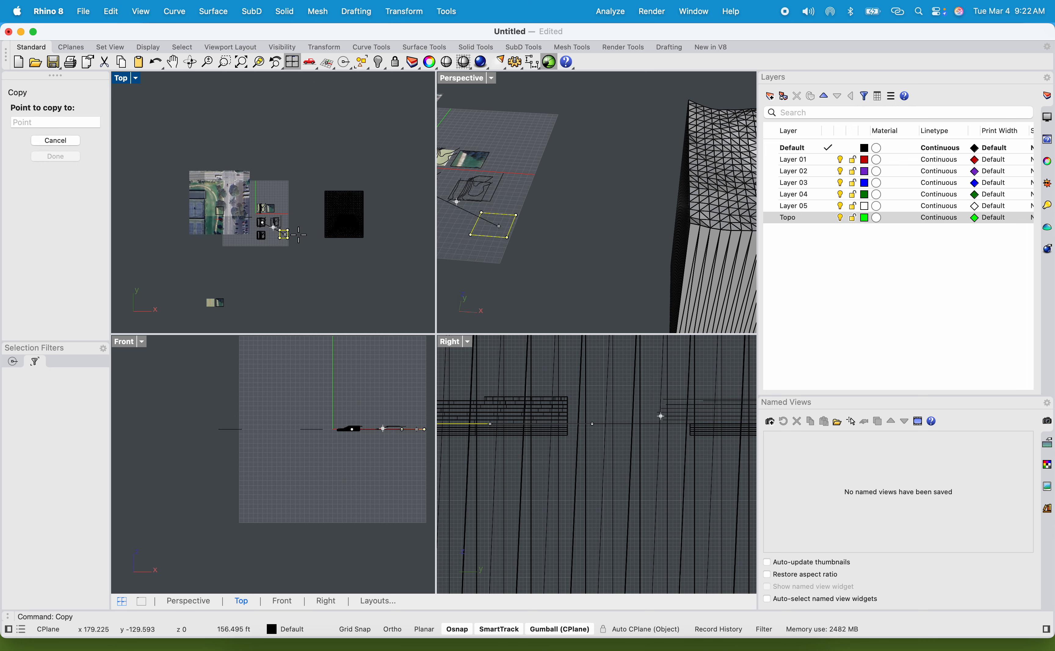
pyautogui.scroll(10, 340, 220)
pyautogui.click(338, 170)
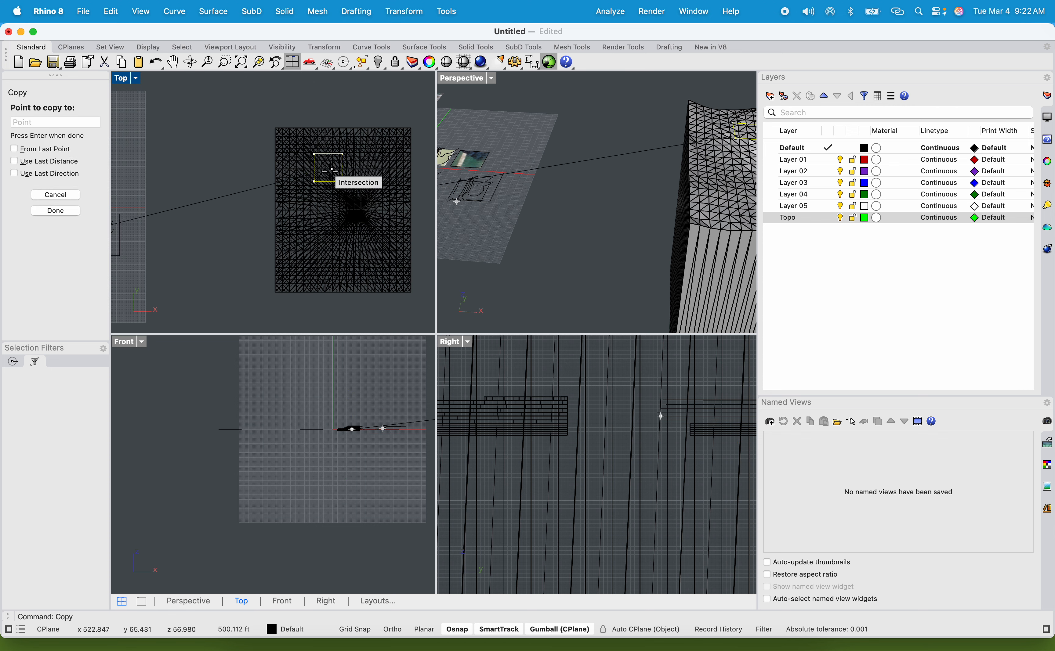
pyautogui.scroll(2, 375, 167)
pyautogui.press('Return')
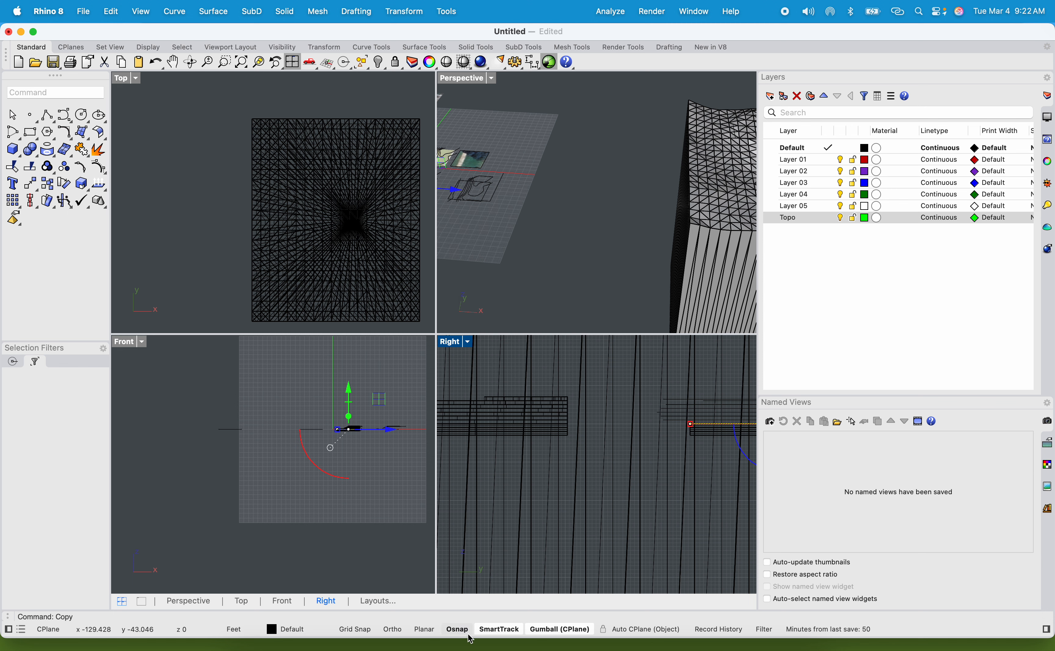
# Step: Raise the copied square boundary curve along Z until it sits above the terrain surface
pyautogui.click(353, 635)
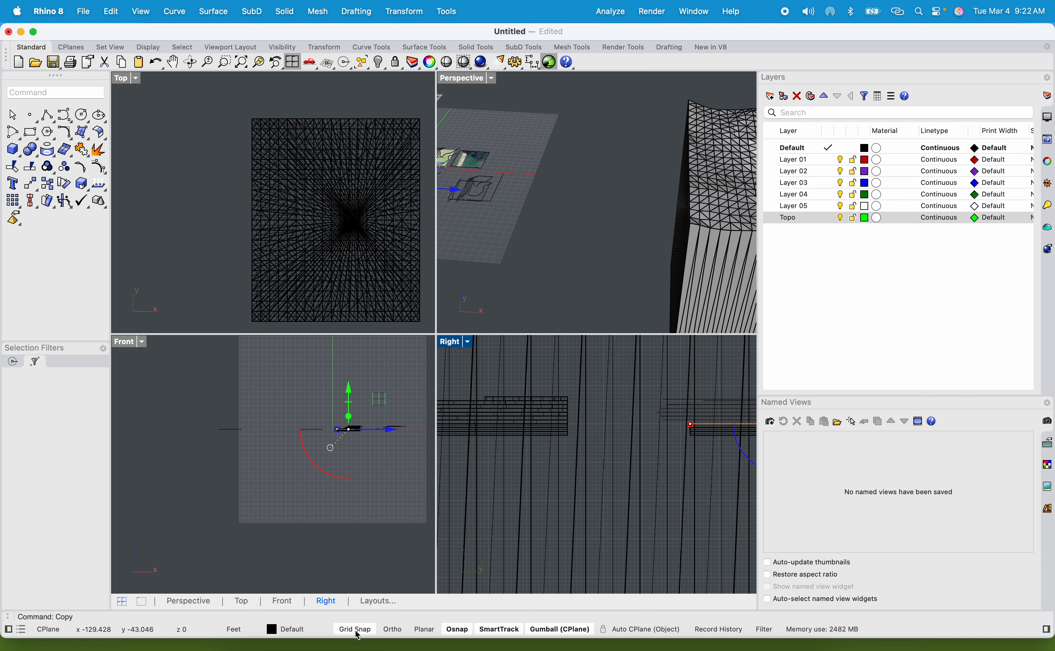
pyautogui.scroll(-3, 291, 266)
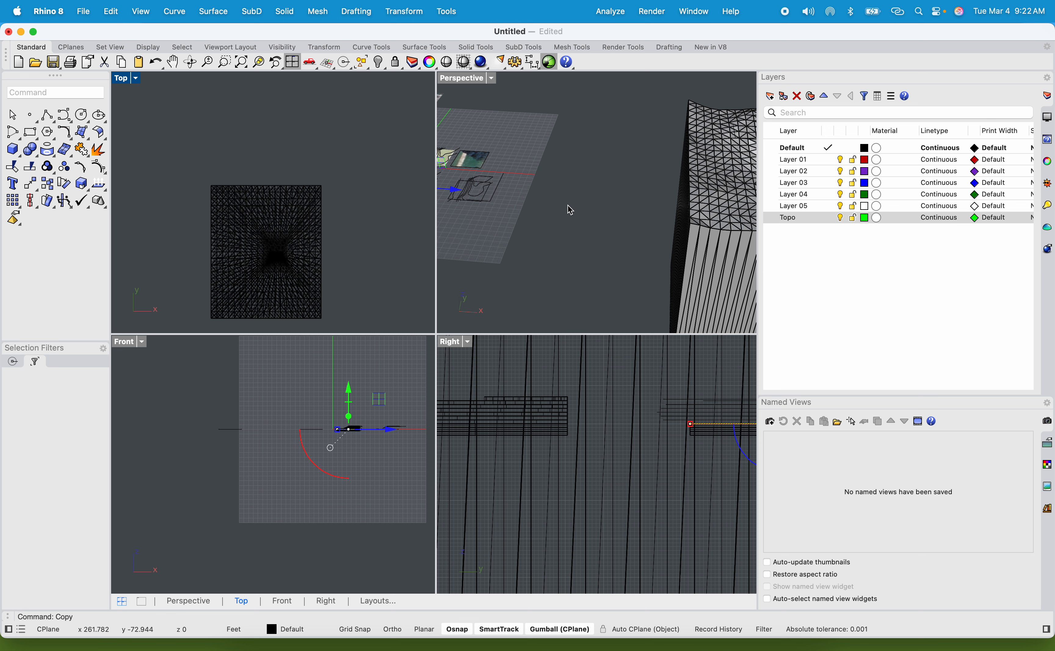
pyautogui.scroll(-3, 569, 211)
pyautogui.click(253, 229)
pyautogui.click(229, 132)
pyautogui.moveTo(208, 182); pyautogui.dragTo(375, 293)
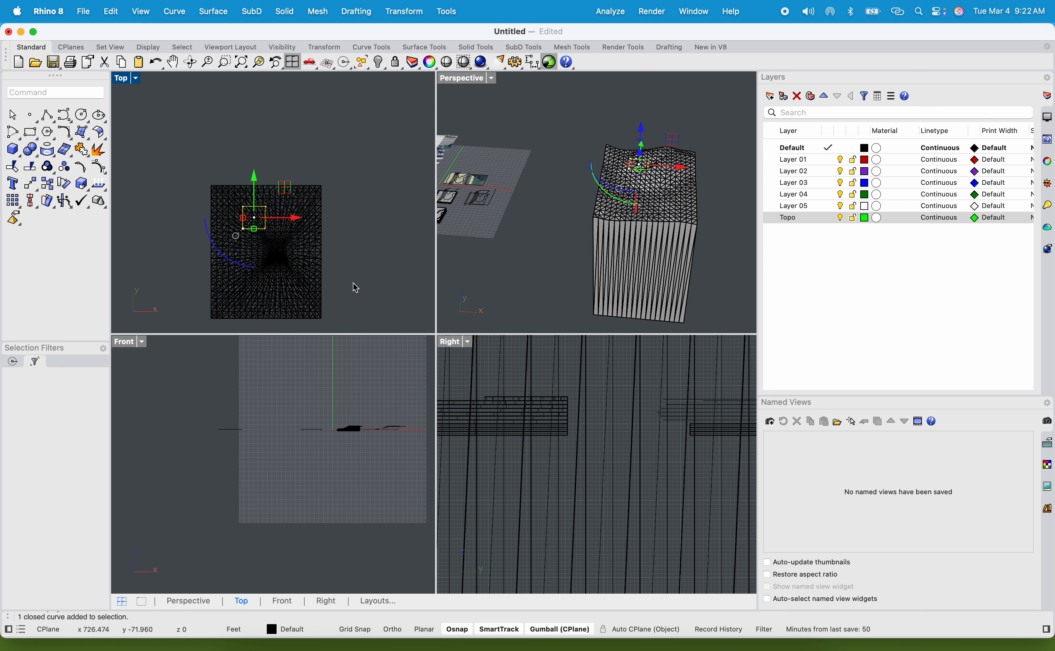
pyautogui.moveTo(646, 138); pyautogui.dragTo(653, 105)
# Step: Cut the square boundary through the terrain polysurface with WireCut in the Z direction, using Keep All
pyautogui.write('Wirecut')
pyautogui.press('Return')
pyautogui.click(648, 259)
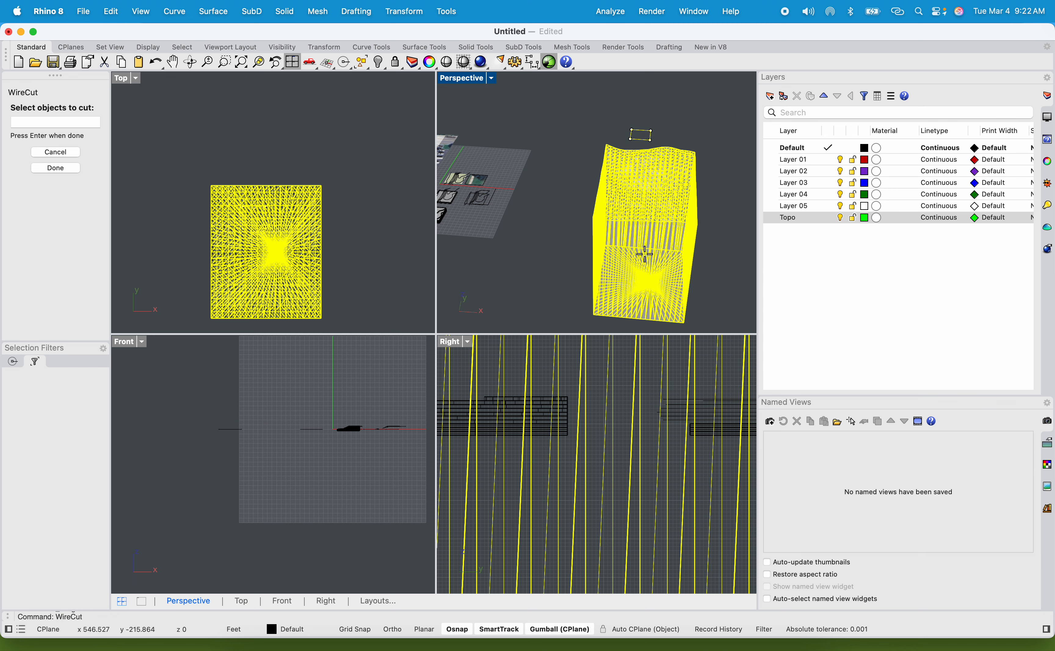
pyautogui.press('Return')
pyautogui.press('F8')
pyautogui.keyDown('shift'); pyautogui.moveTo(712, 320); pyautogui.dragTo(685, 244, button='right'); pyautogui.keyUp('shift')
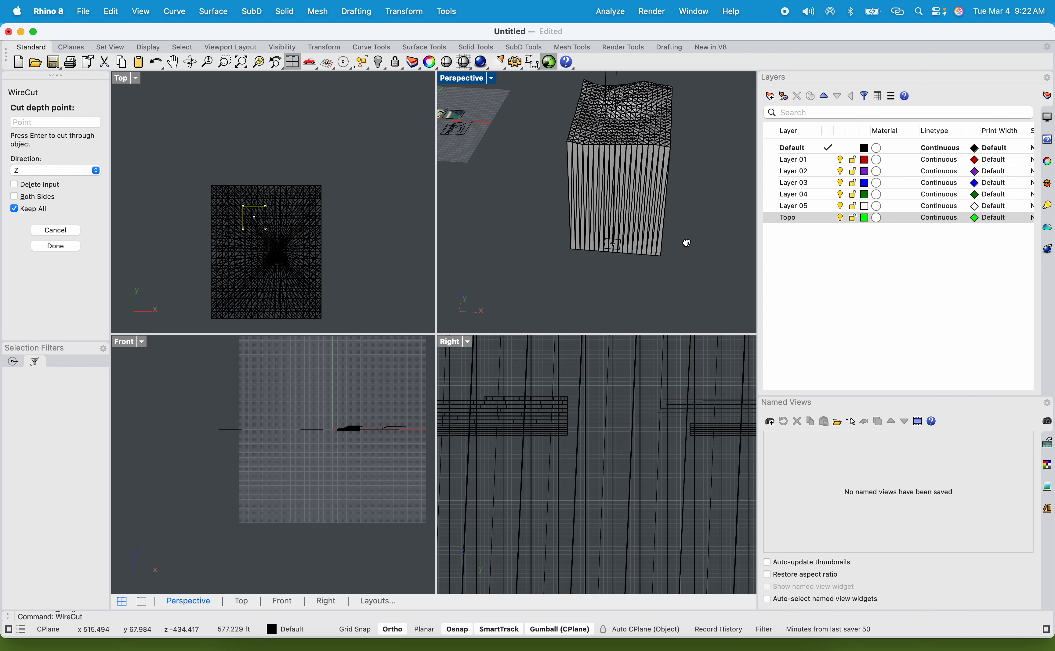
pyautogui.click(684, 298)
pyautogui.keyDown('shift'); pyautogui.moveTo(688, 187); pyautogui.dragTo(689, 228, button='right'); pyautogui.keyUp('shift')
pyautogui.click(700, 210)
# Step: Delete the outer terrain block, keeping only the square column cut from it
pyautogui.scroll(6, 655, 195)
pyautogui.click(655, 194)
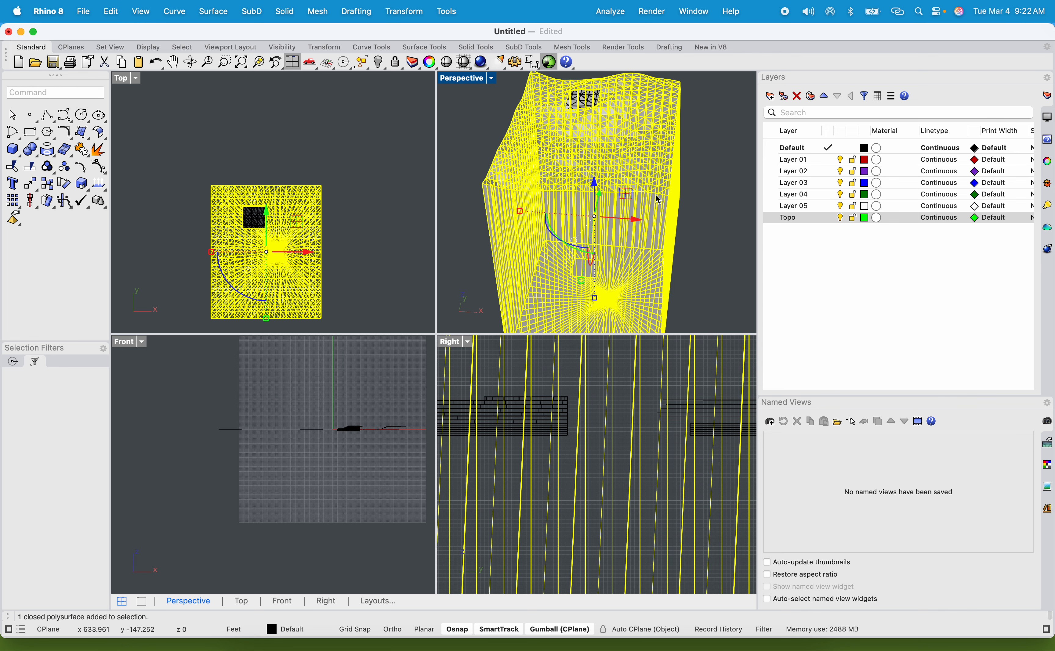
pyautogui.press('Delete')
pyautogui.scroll(5, 592, 99)
# Step: Rotate the square curve upright, then lower it and shift it along Y in front of the column's top
pyautogui.moveTo(594, 173); pyautogui.dragTo(580, 235, button='right')
pyautogui.click(512, 101)
pyautogui.moveTo(513, 101); pyautogui.dragTo(543, 192, button='right')
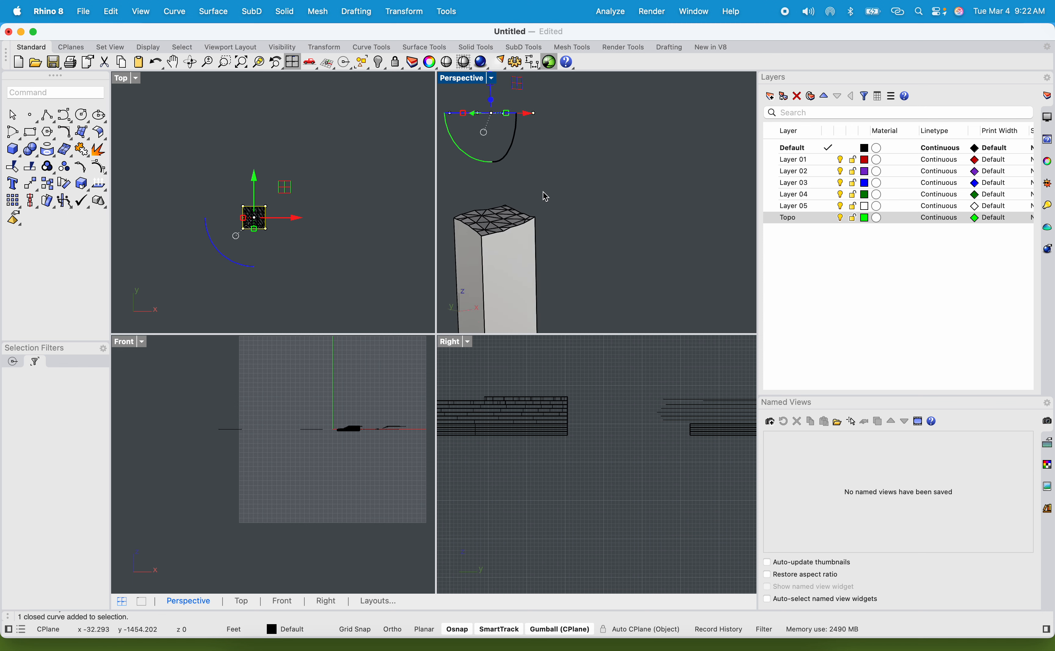
pyautogui.moveTo(506, 158); pyautogui.dragTo(521, 125)
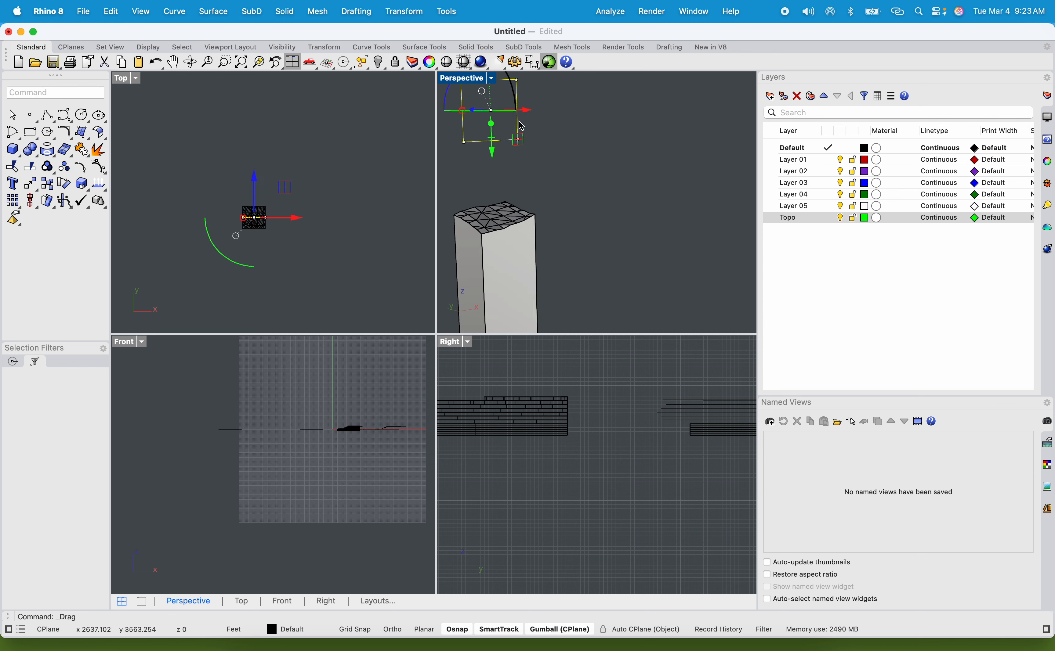
pyautogui.moveTo(495, 161); pyautogui.dragTo(506, 249)
pyautogui.moveTo(478, 204); pyautogui.dragTo(528, 218)
pyautogui.write('wirecut')
pyautogui.press('Return')
pyautogui.click(506, 282)
pyautogui.press('Return')
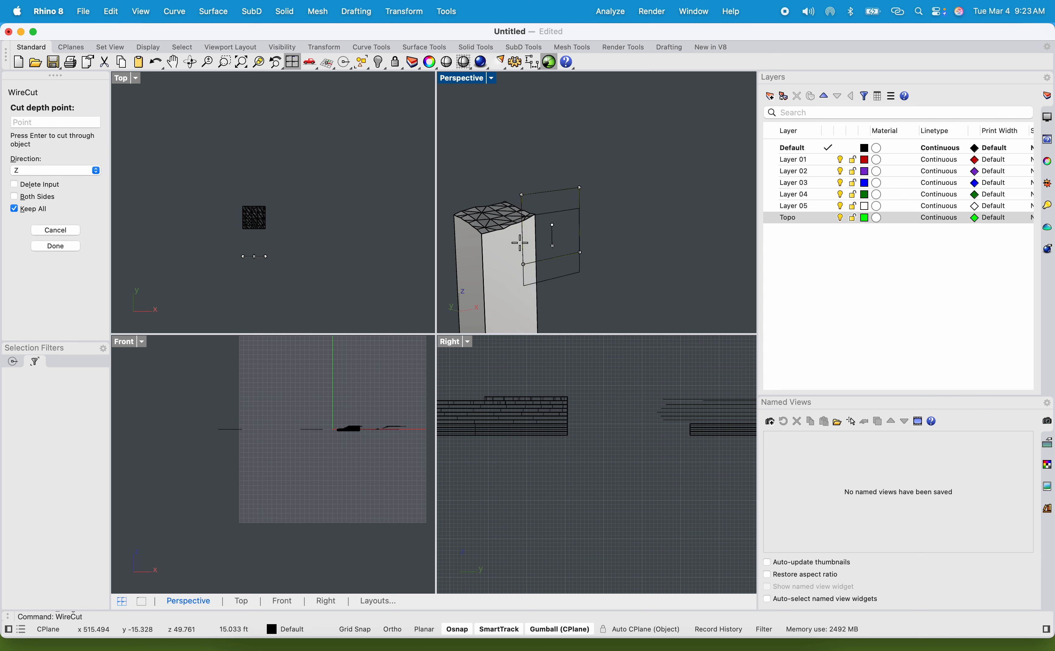
pyautogui.press('Escape')
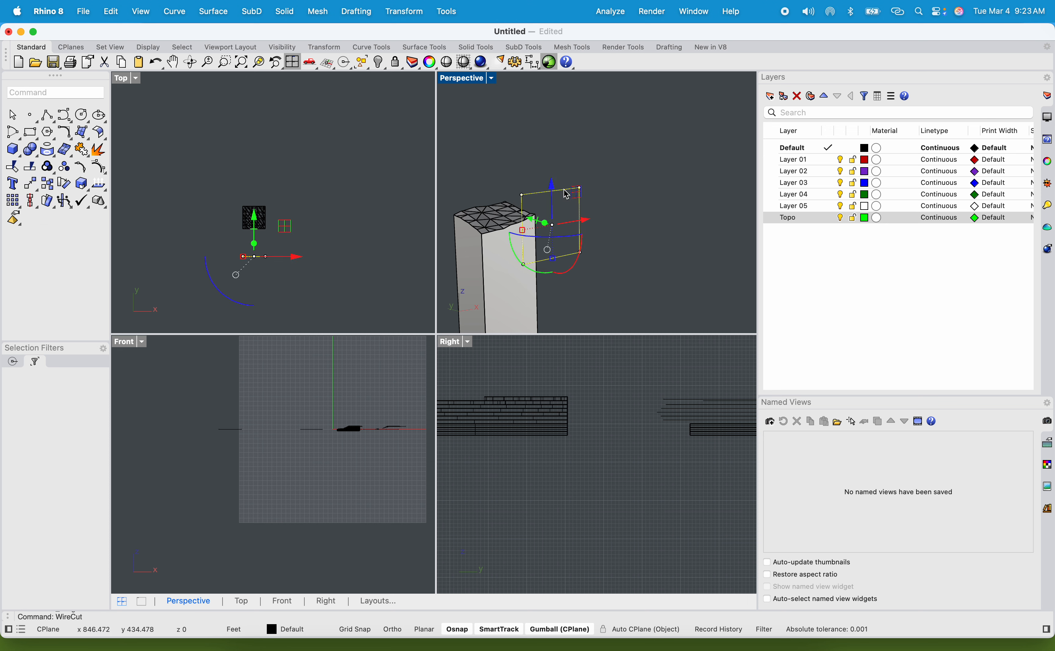
pyautogui.press('Return')
pyautogui.press('Escape')
# Step: Slice the column horizontally near its top with WireCut, using the upright square curve and the Y direction
pyautogui.press('Return')
pyautogui.click(494, 225)
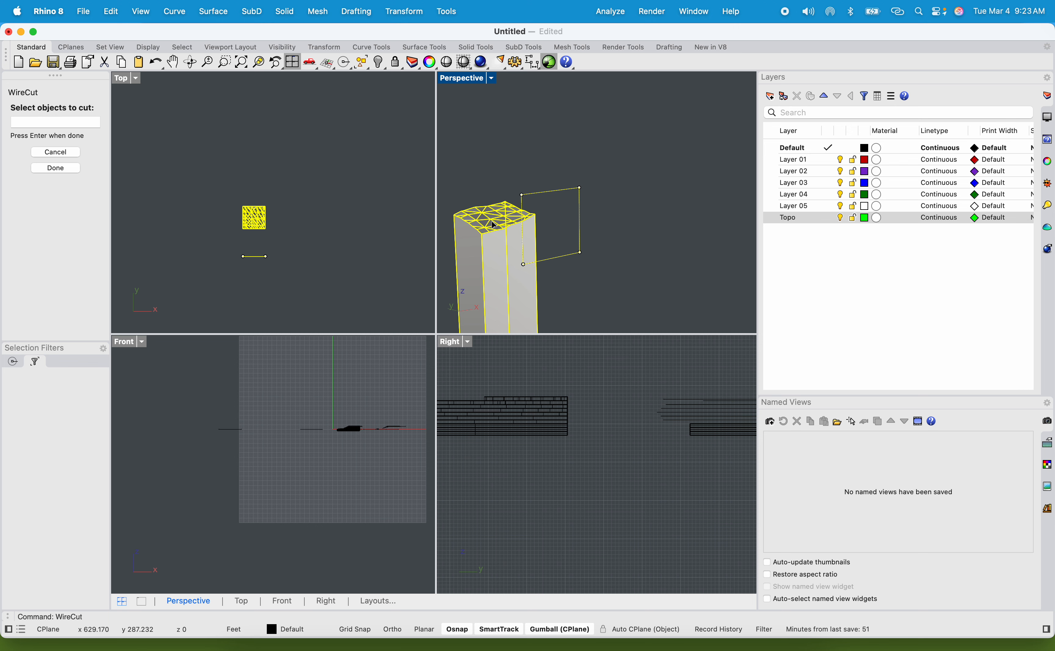
pyautogui.press('Return')
pyautogui.click(97, 172)
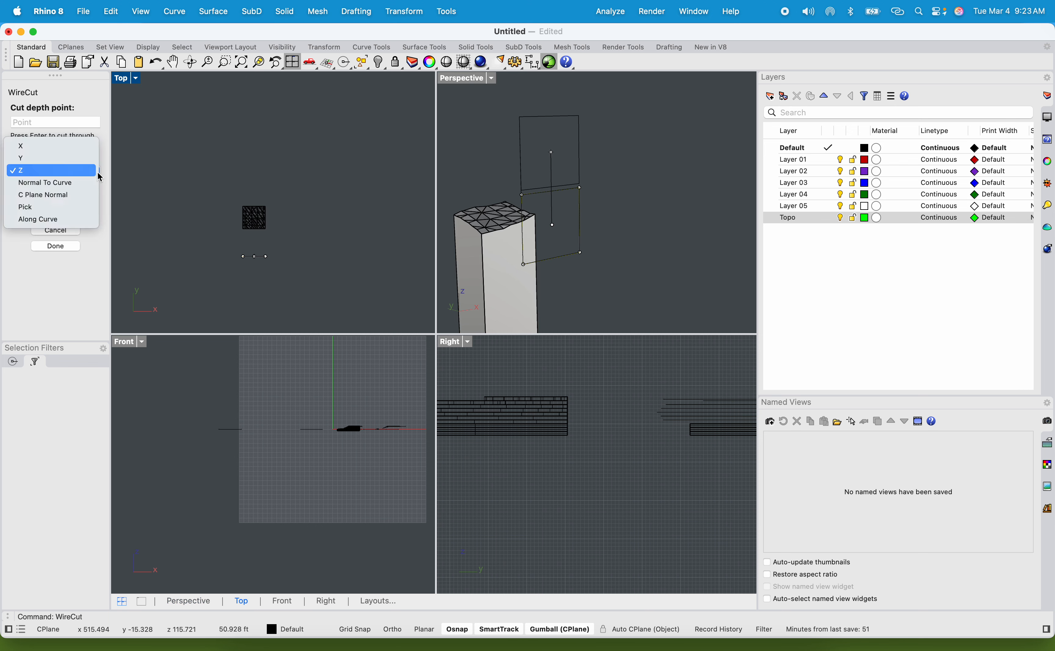
pyautogui.click(80, 170)
pyautogui.click(465, 157)
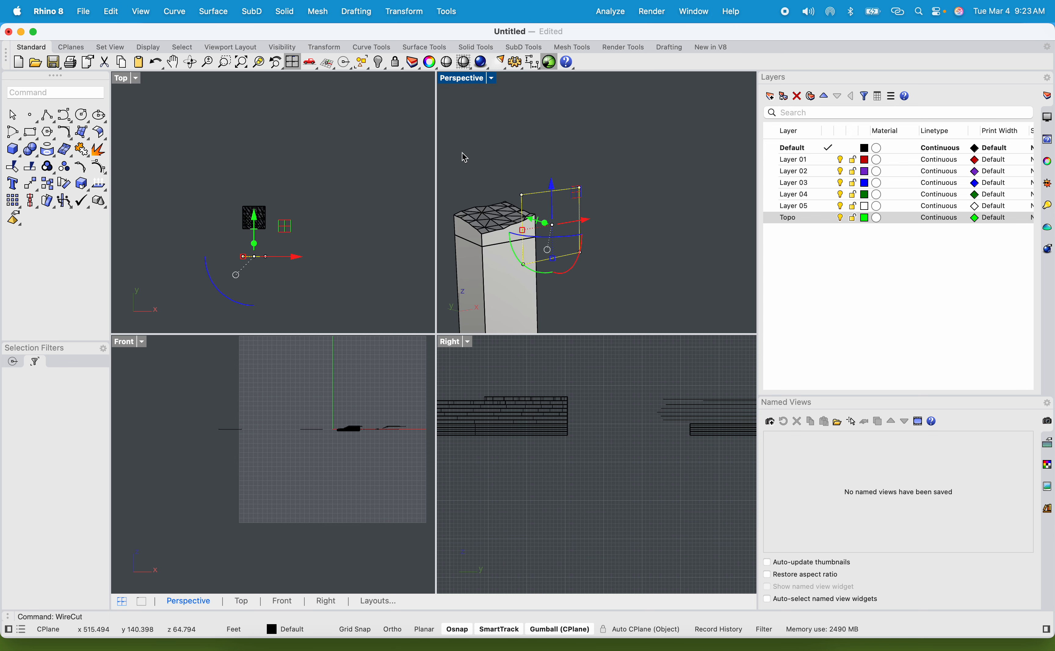
# Step: Delete the long lower part of the column beneath the terrain slab
pyautogui.moveTo(619, 165); pyautogui.dragTo(608, 171, button='right')
pyautogui.click(608, 171)
pyautogui.click(526, 295)
pyautogui.press('Delete')
# Step: Move the remaining terrain slab down along Z, away from the upright cutting curve
pyautogui.click(511, 224)
pyautogui.scroll(-7, 511, 224)
pyautogui.moveTo(513, 178); pyautogui.dragTo(518, 293)
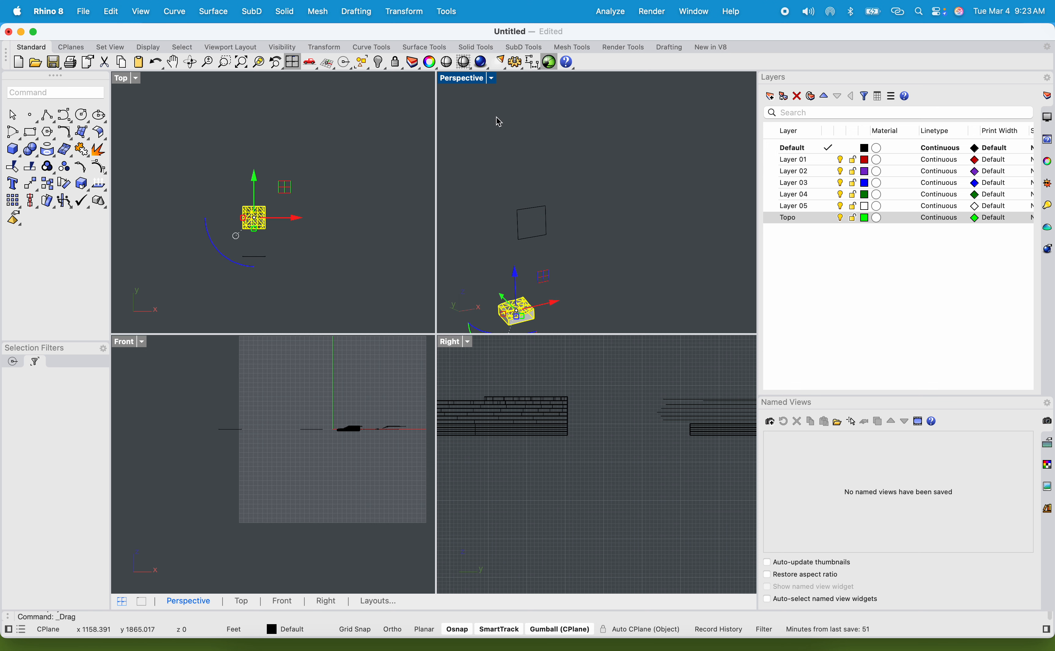
pyautogui.doubleClick(469, 80)
pyautogui.scroll(-8, 494, 219)
pyautogui.keyDown('shift'); pyautogui.moveTo(463, 337); pyautogui.dragTo(573, 300, button='right'); pyautogui.keyUp('shift')
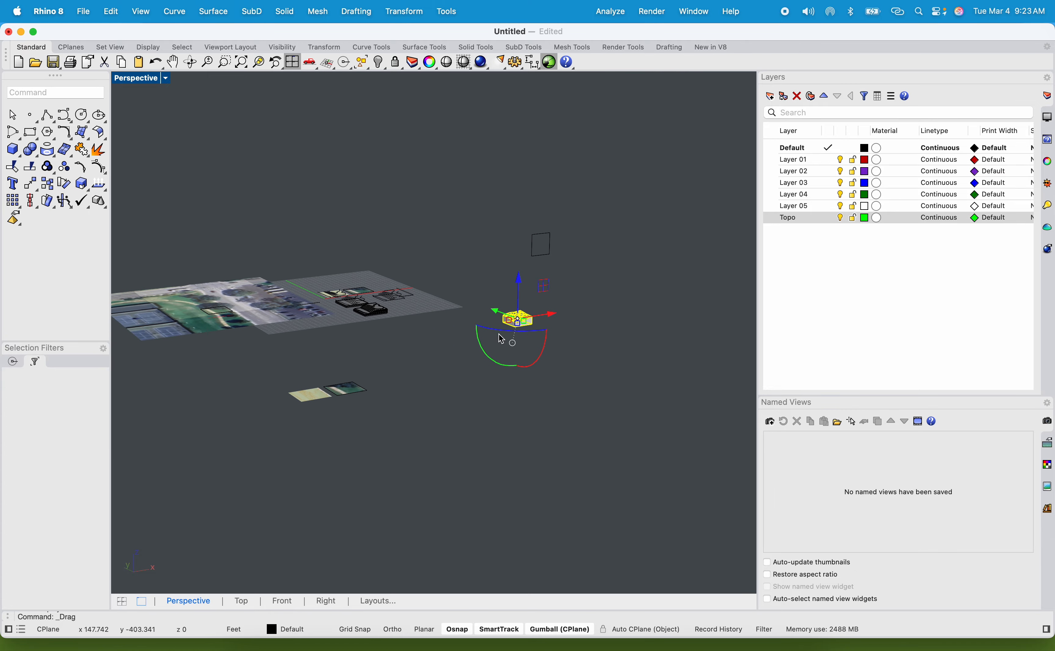
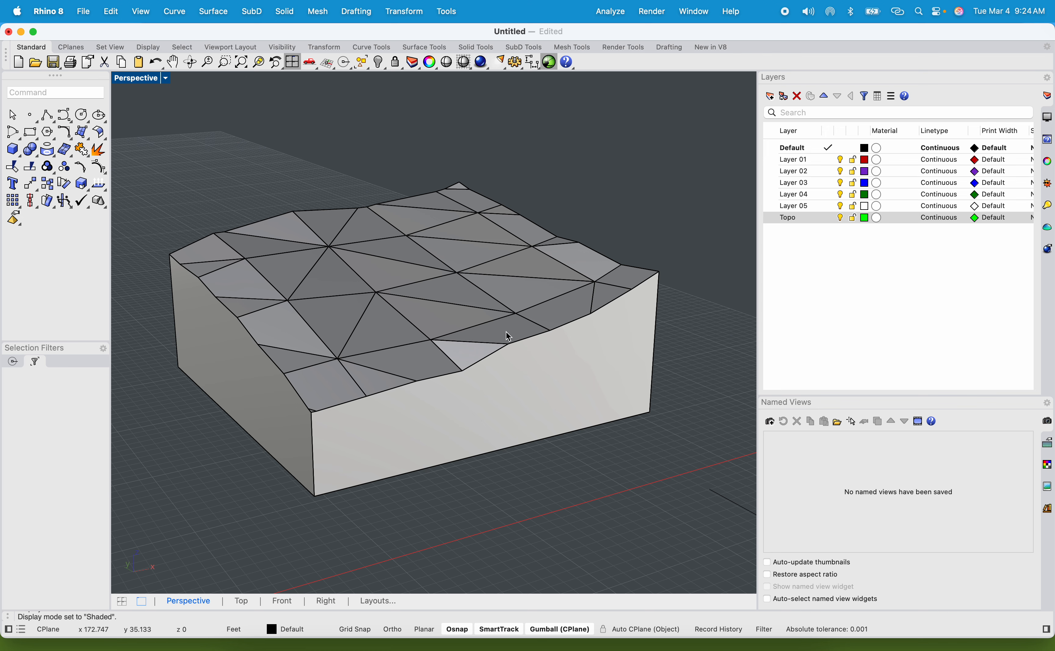
# Step: Generate contours on the terrain slab with Contour, stepping up from the bottom corner along its vertical edge at 12" spacing
pyautogui.scroll(5, 506, 334)
pyautogui.scroll(-5, 505, 335)
pyautogui.moveTo(505, 336)
pyautogui.mouseDown(button='right')
pyautogui.moveTo(513, 346)
pyautogui.moveTo(505, 352)
pyautogui.mouseUp(button='right')
pyautogui.click(506, 409)
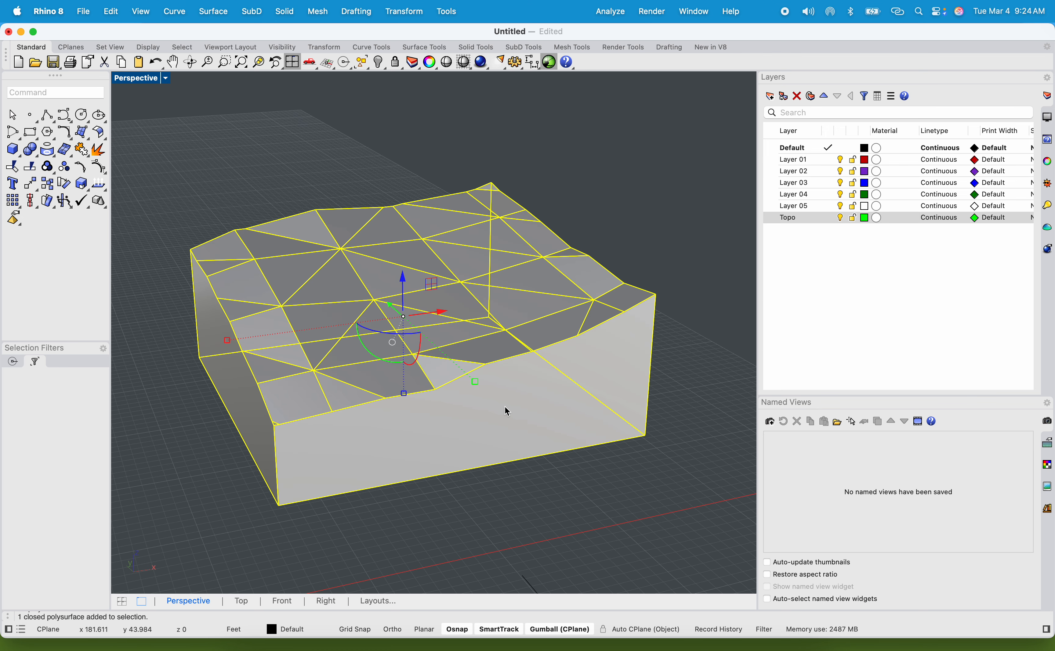
pyautogui.write('COntour')
pyautogui.press('Return')
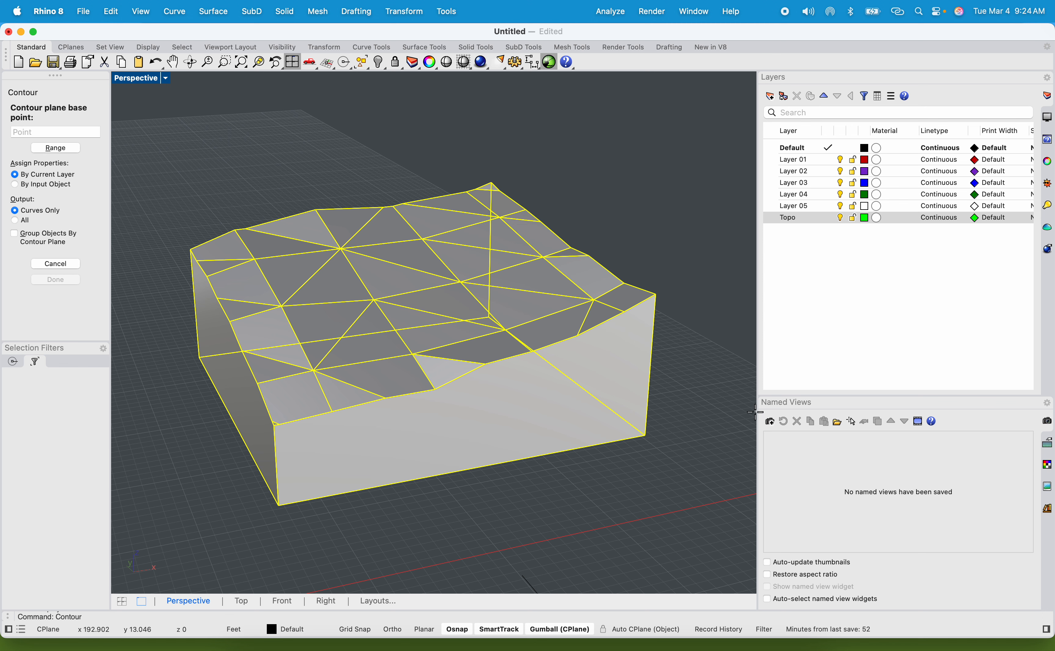
pyautogui.click(645, 435)
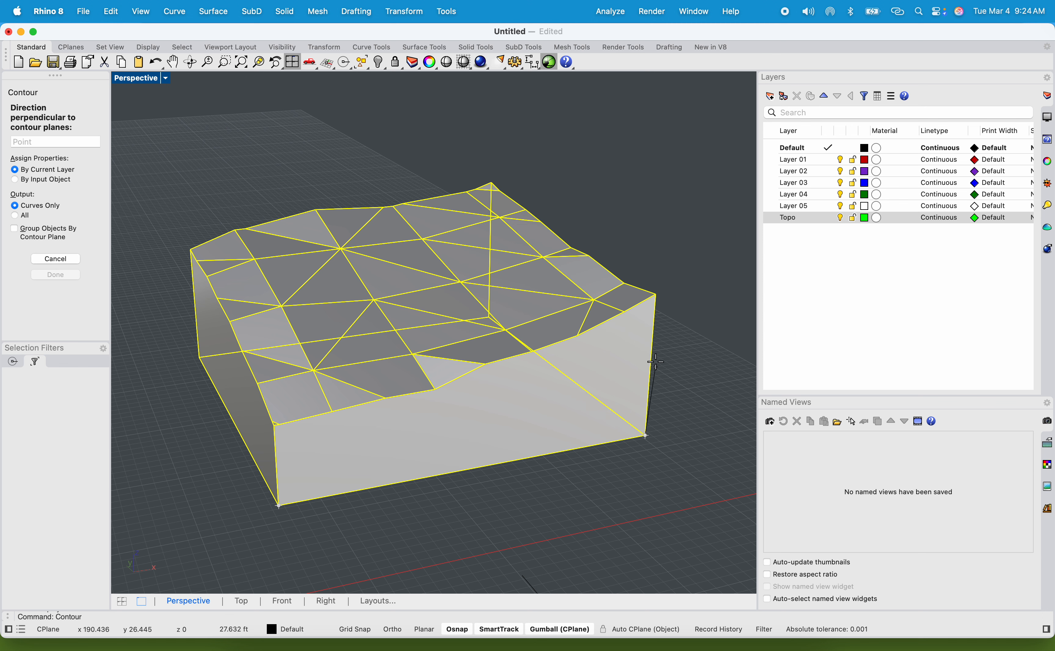
pyautogui.click(655, 294)
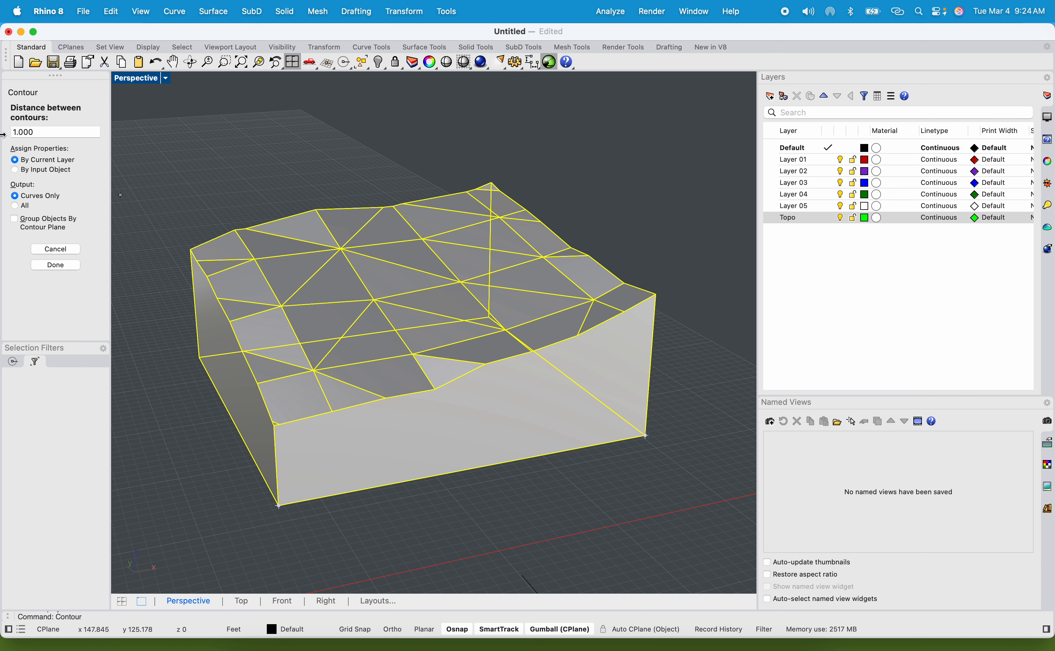
pyautogui.doubleClick(46, 133)
pyautogui.write('12"')
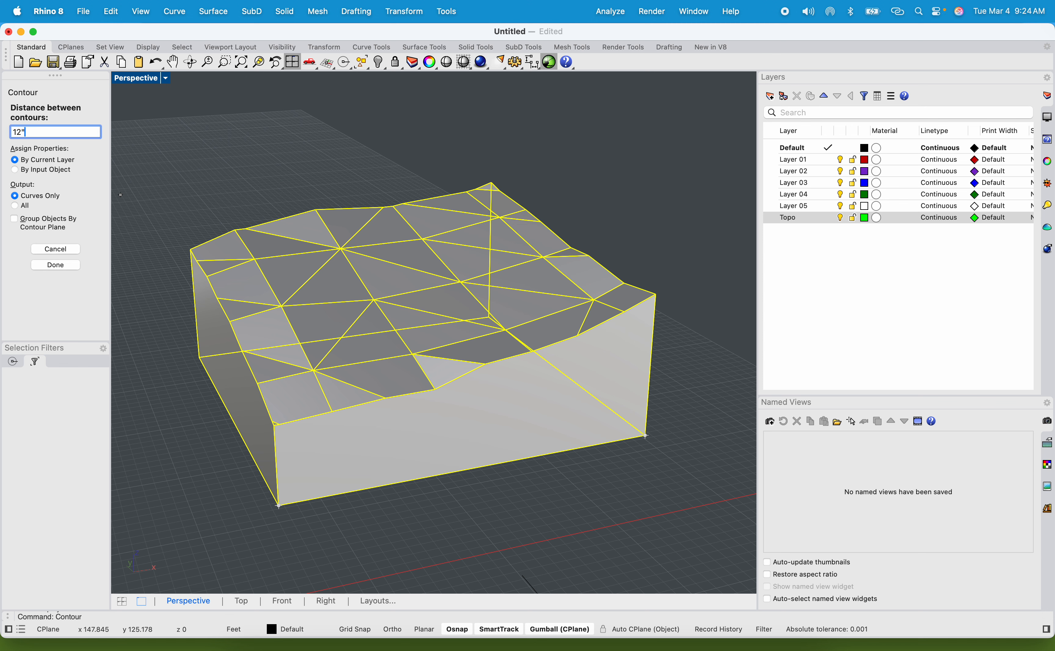
pyautogui.press('Return')
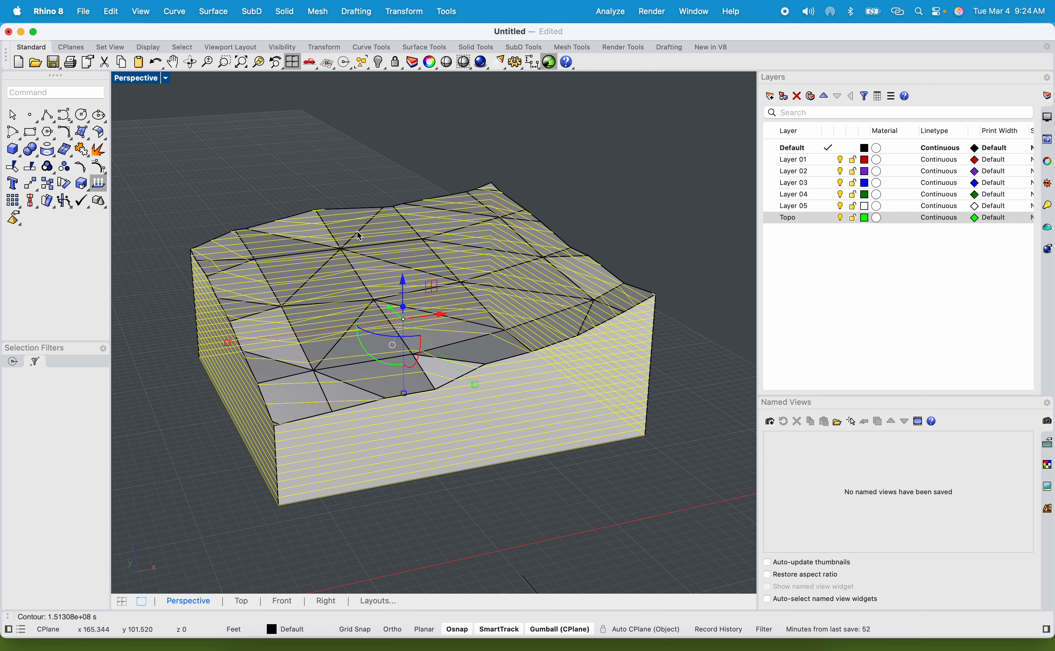
# Step: Move the terrain slab sideways, clear of the contour curves generated on it
pyautogui.click(611, 212)
pyautogui.keyDown('shift'); pyautogui.moveTo(614, 214); pyautogui.dragTo(635, 196, button='right'); pyautogui.keyUp('shift')
pyautogui.click(472, 328)
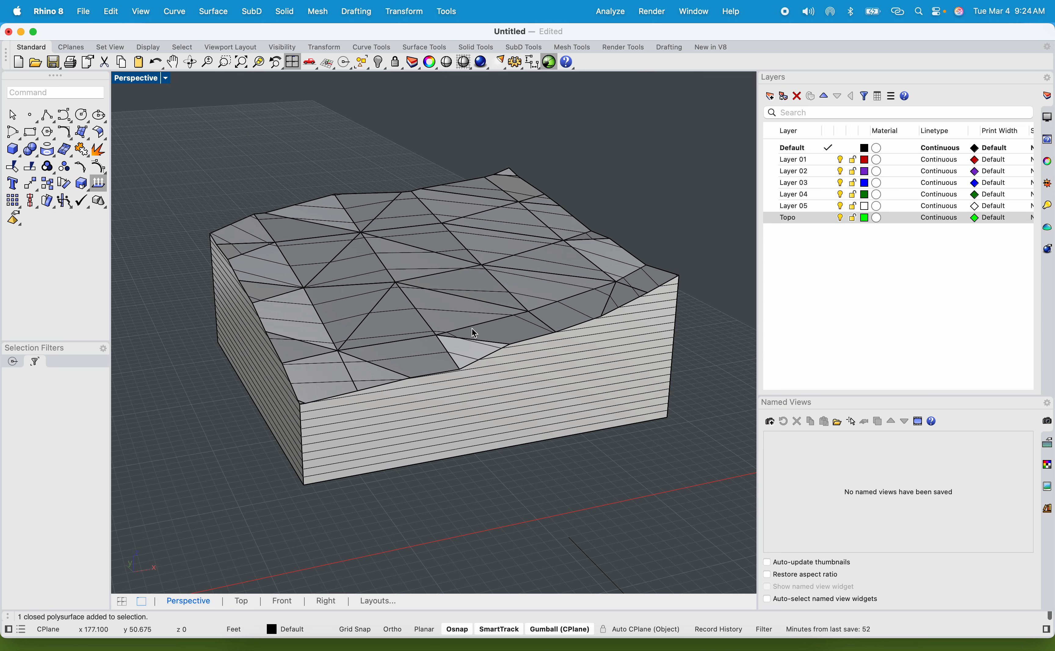
pyautogui.moveTo(465, 315); pyautogui.dragTo(623, 156)
# Step: Delete the lowest contour outlines beneath the terrain relief from the stack of contour curves
pyautogui.scroll(8, 508, 271)
pyautogui.moveTo(533, 243); pyautogui.dragTo(486, 279, button='right')
pyautogui.scroll(-10, 512, 238)
pyautogui.moveTo(612, 350); pyautogui.dragTo(305, 284)
pyautogui.press('Delete')
# Step: Examine the remaining contour curves from several angles and compare them with the terrain slab and the stepped site models
pyautogui.moveTo(296, 297); pyautogui.dragTo(386, 392, button='right')
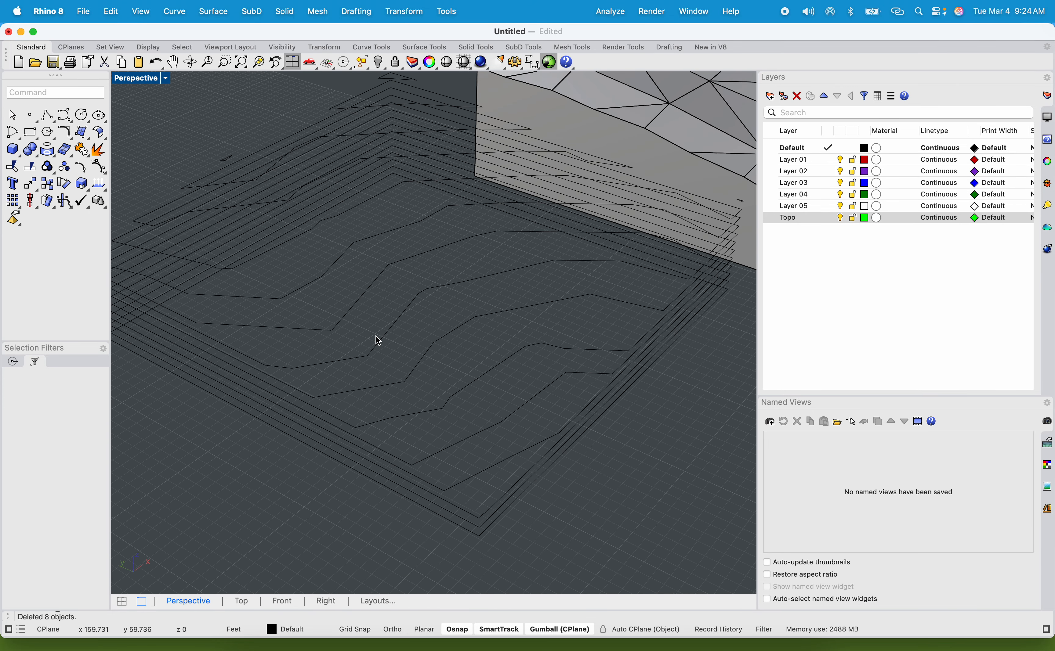
pyautogui.scroll(-5, 394, 390)
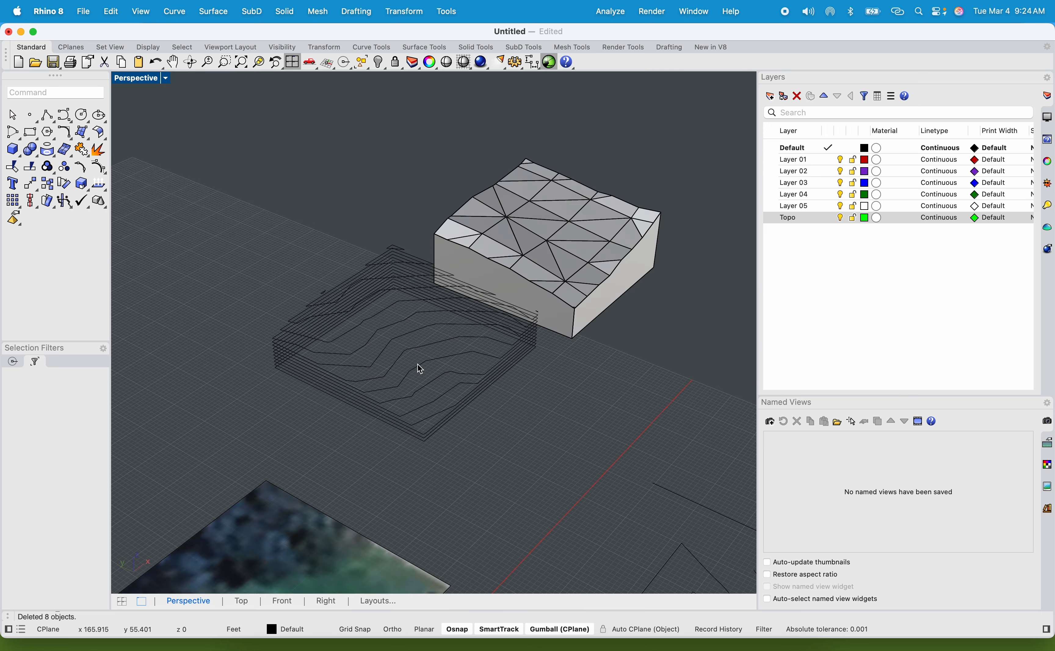
pyautogui.moveTo(419, 367); pyautogui.dragTo(410, 320, button='right')
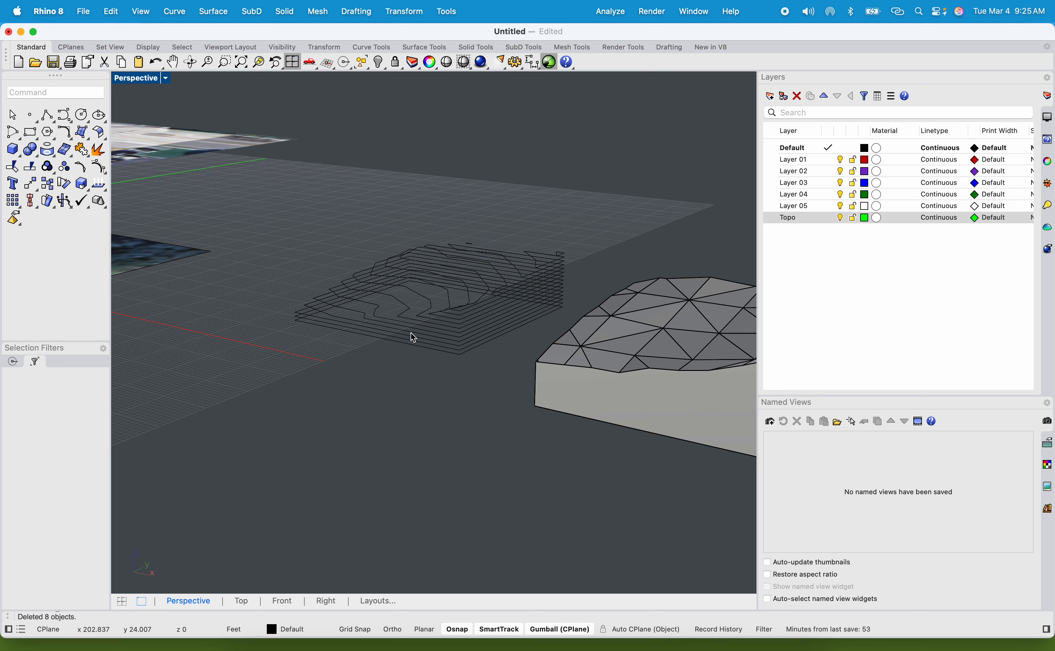
pyautogui.scroll(-6, 416, 339)
pyautogui.keyDown('shift'); pyautogui.moveTo(416, 339); pyautogui.dragTo(372, 386, button='right'); pyautogui.keyUp('shift')
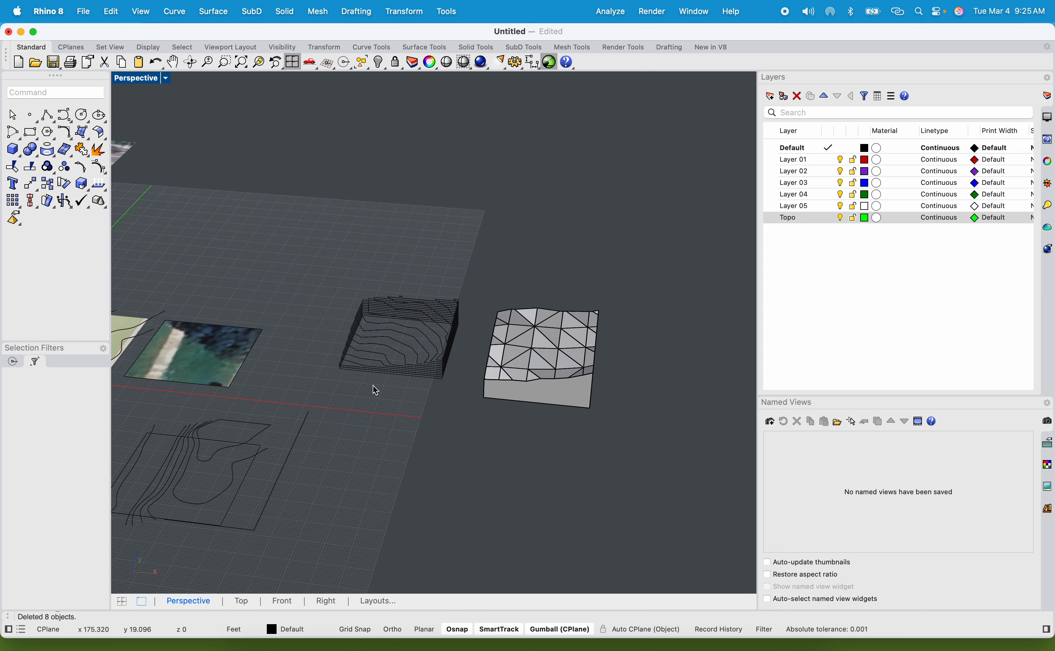
pyautogui.scroll(-5, 373, 385)
pyautogui.scroll(3, 478, 345)
pyautogui.scroll(8, 309, 402)
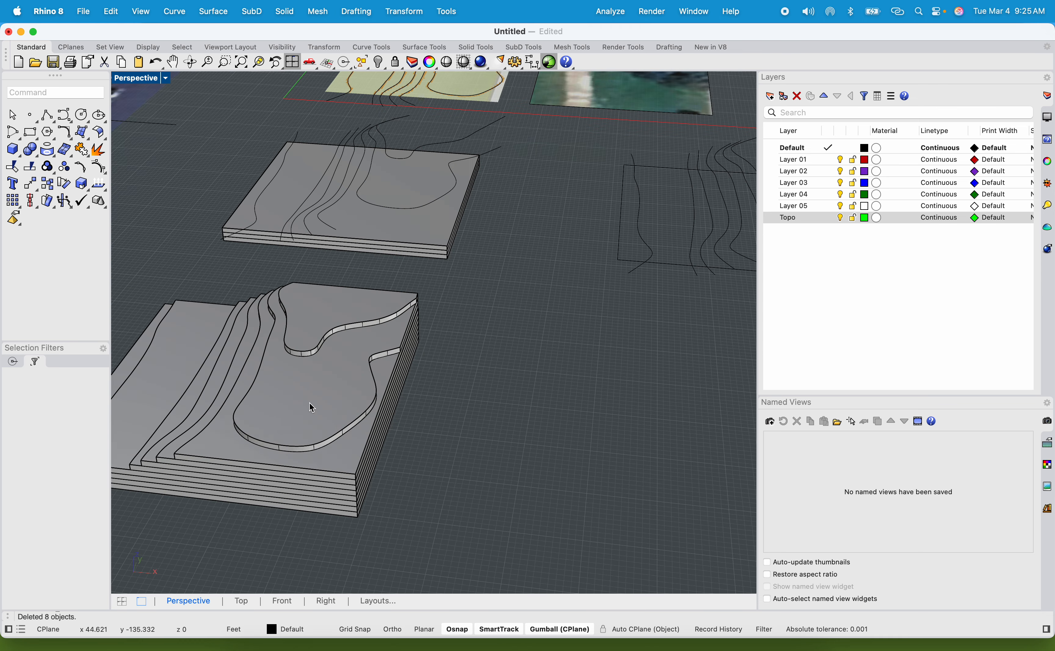
pyautogui.moveTo(309, 402); pyautogui.dragTo(393, 346, button='right')
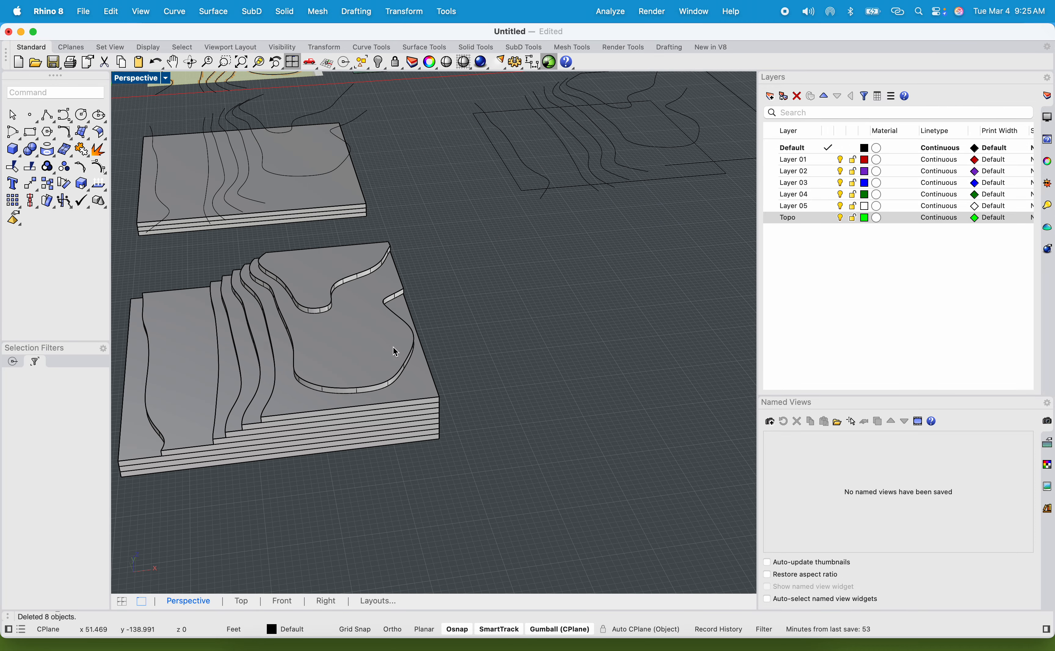
pyautogui.scroll(-5, 231, 344)
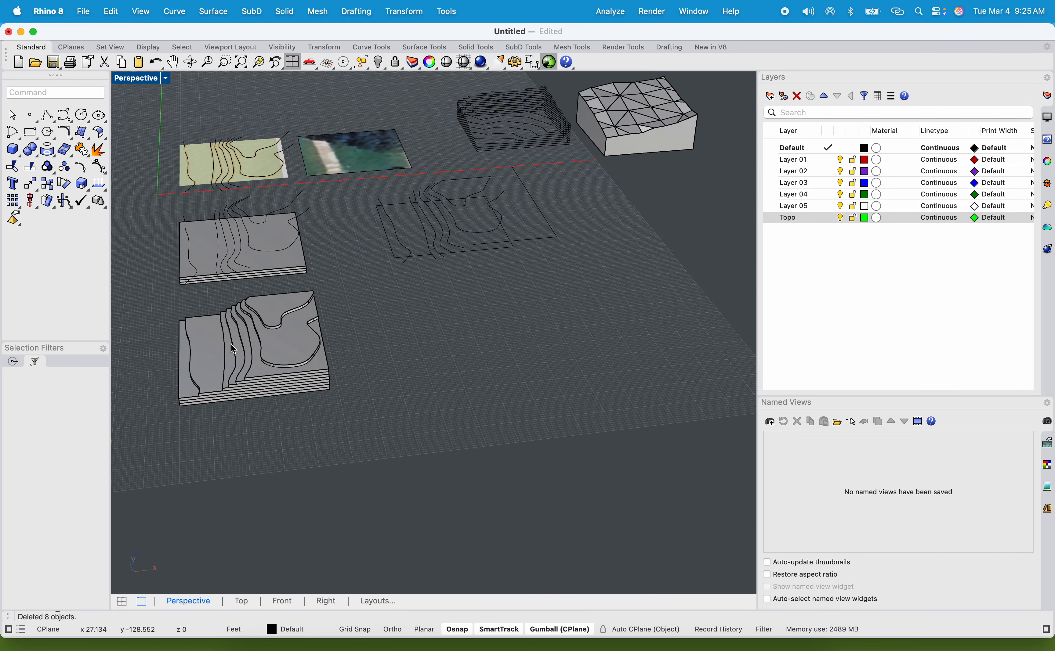
pyautogui.scroll(10, 332, 360)
pyautogui.keyDown('shift'); pyautogui.moveTo(265, 257); pyautogui.dragTo(378, 291, button='right'); pyautogui.keyUp('shift')
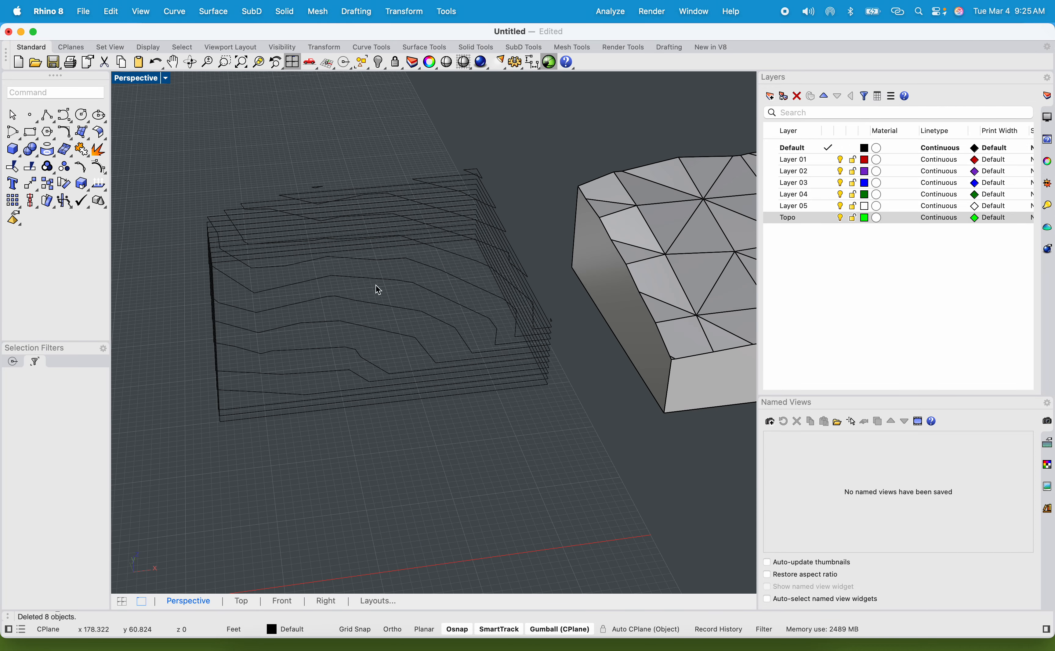
pyautogui.keyDown('shift'); pyautogui.moveTo(482, 288); pyautogui.dragTo(342, 289, button='right'); pyautogui.keyUp('shift')
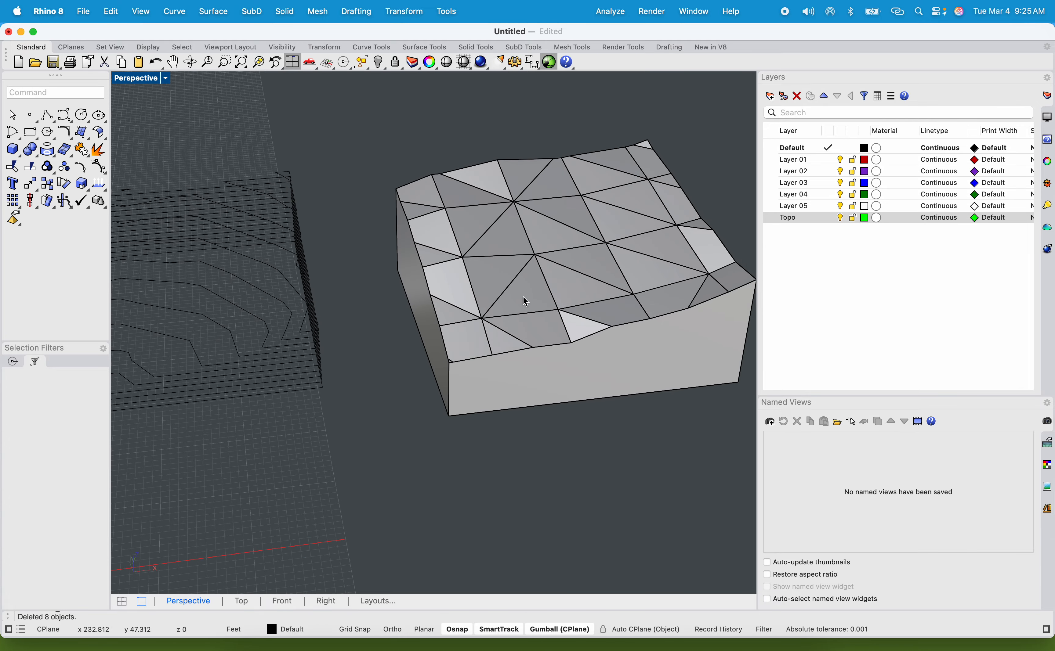
pyautogui.scroll(-10, 506, 299)
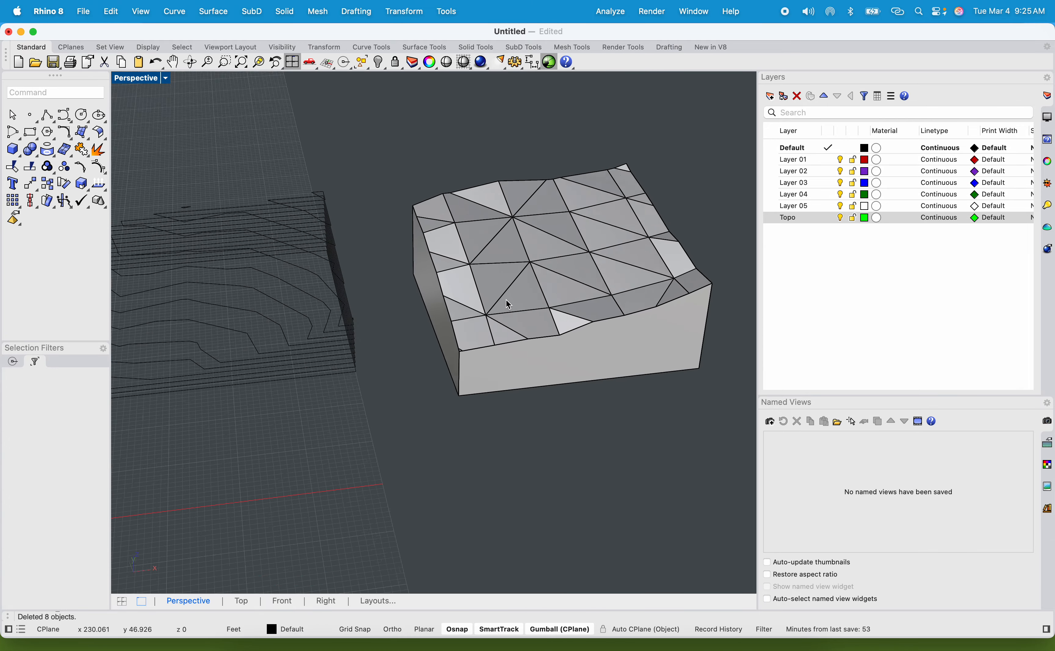
pyautogui.keyDown('shift'); pyautogui.moveTo(445, 374); pyautogui.dragTo(498, 308, button='right'); pyautogui.keyUp('shift')
pyautogui.moveTo(371, 371); pyautogui.dragTo(396, 363, button='right')
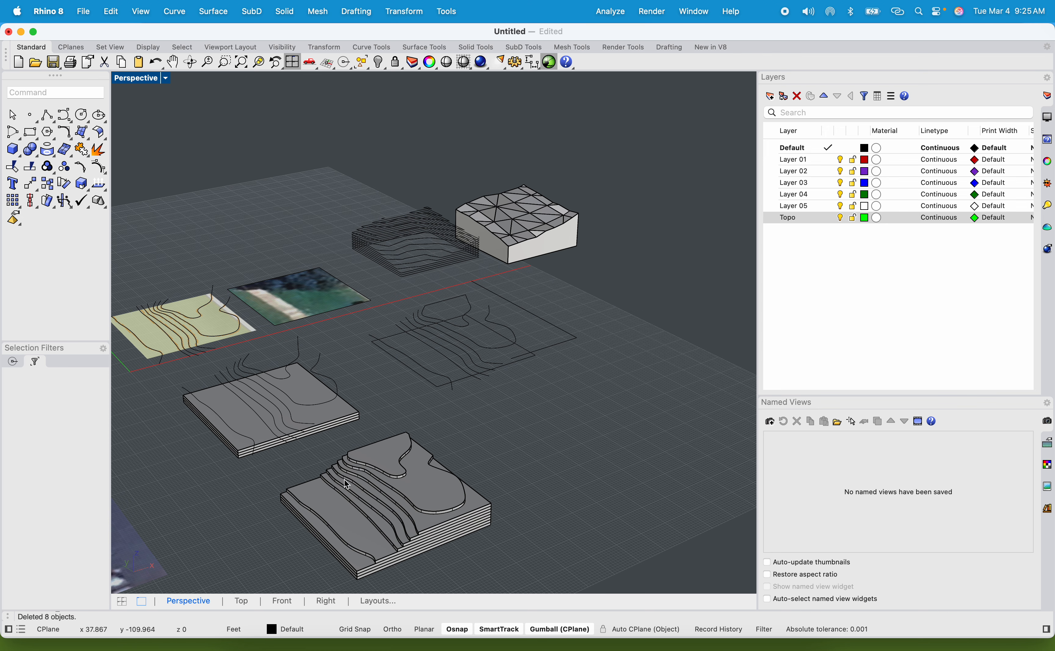
# Step: Switch to the Brave browser and open YouTube in a new tab
pyautogui.click(326, 647)
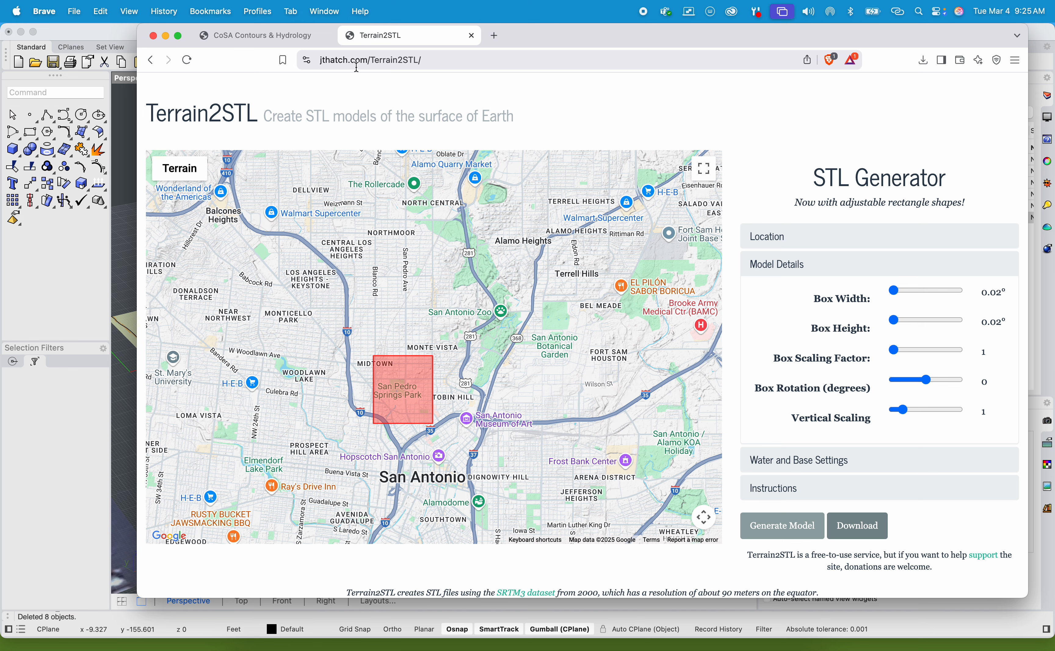
pyautogui.click(495, 36)
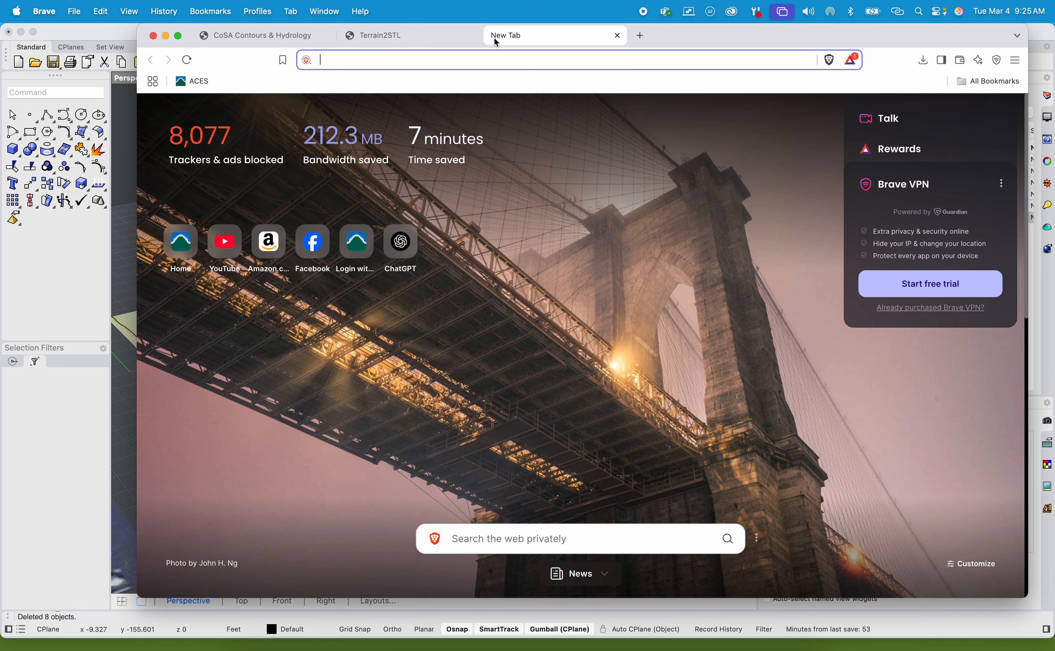
pyautogui.write('youtube')
pyautogui.press('Return')
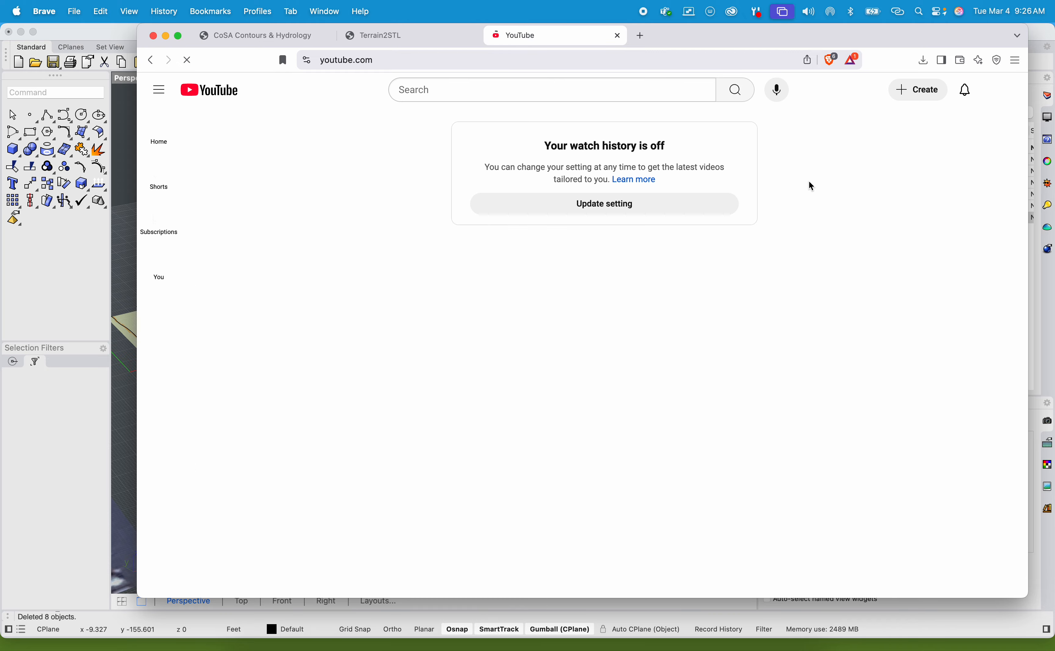
# Step: Open the signed-in account's CrabApple Designs channel and show its videos
pyautogui.click(997, 92)
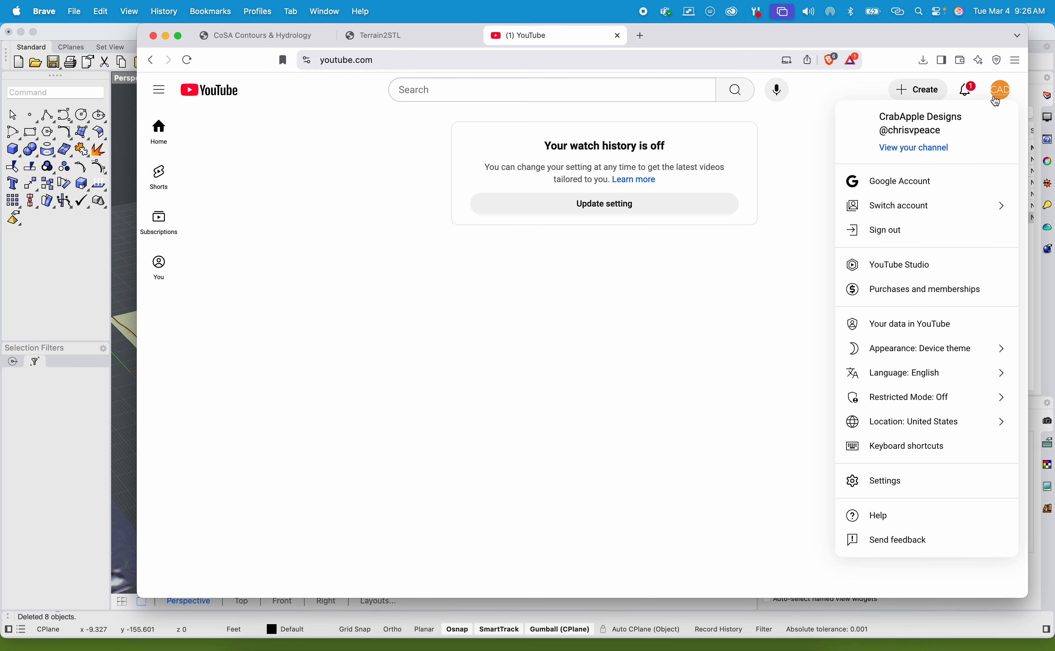
pyautogui.click(912, 149)
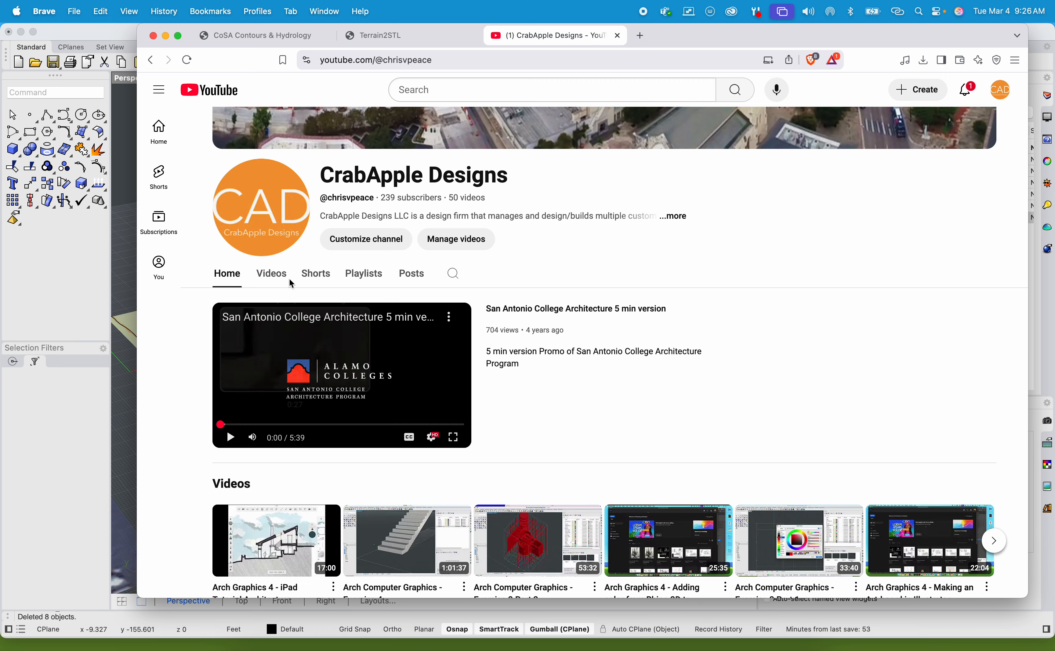
pyautogui.click(272, 274)
# Step: Look through the channel's video list for the laser cutter tutorials
pyautogui.scroll(-10, 444, 306)
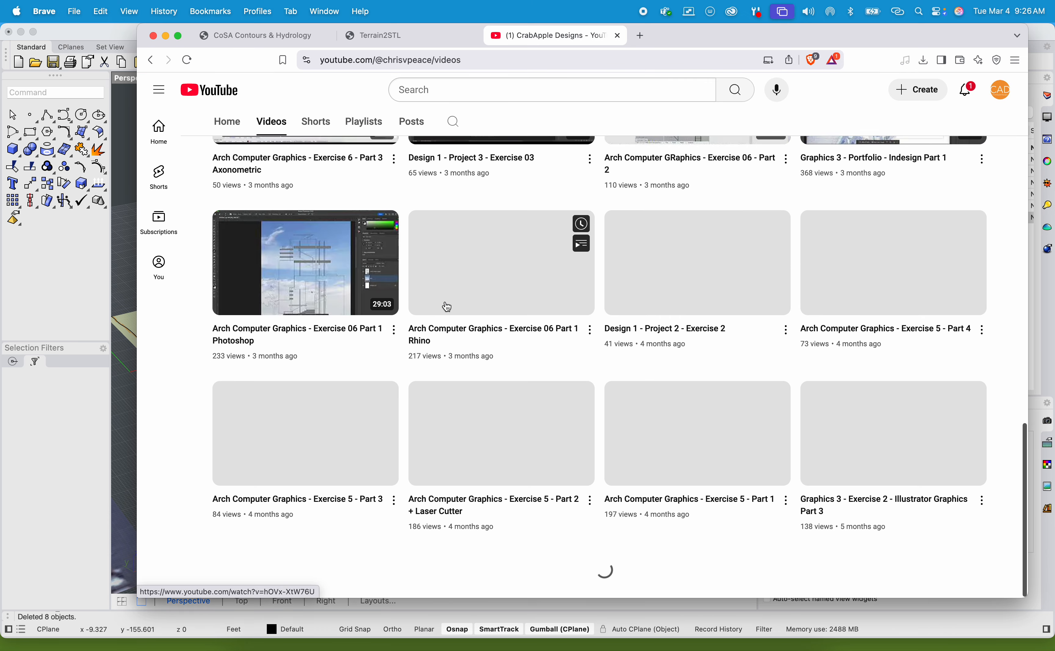
pyautogui.scroll(-10, 706, 312)
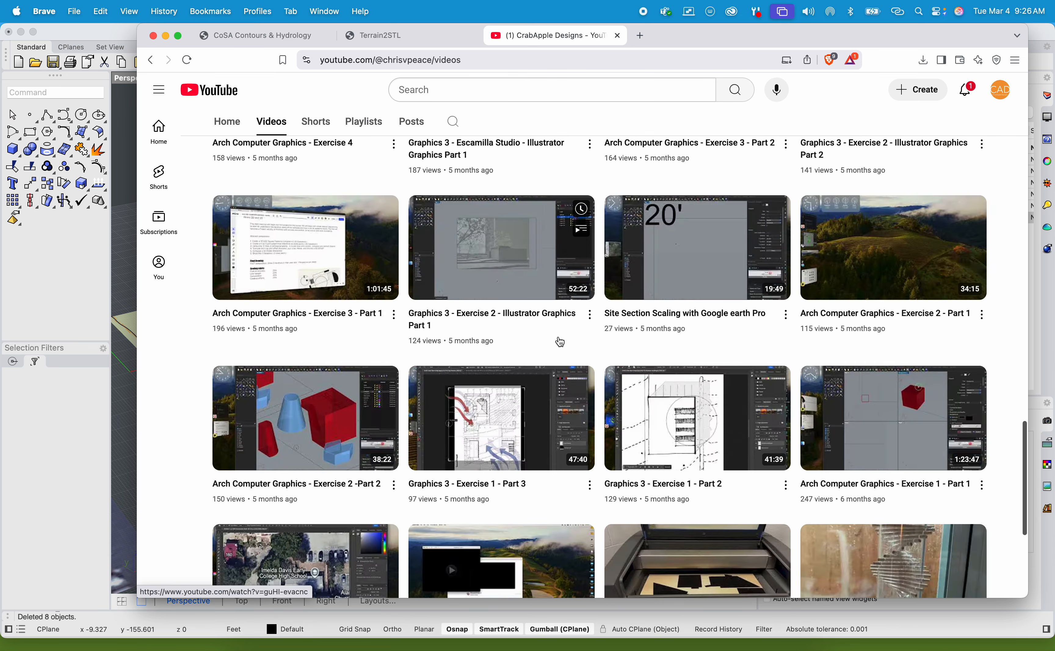
pyautogui.moveTo(663, 499)
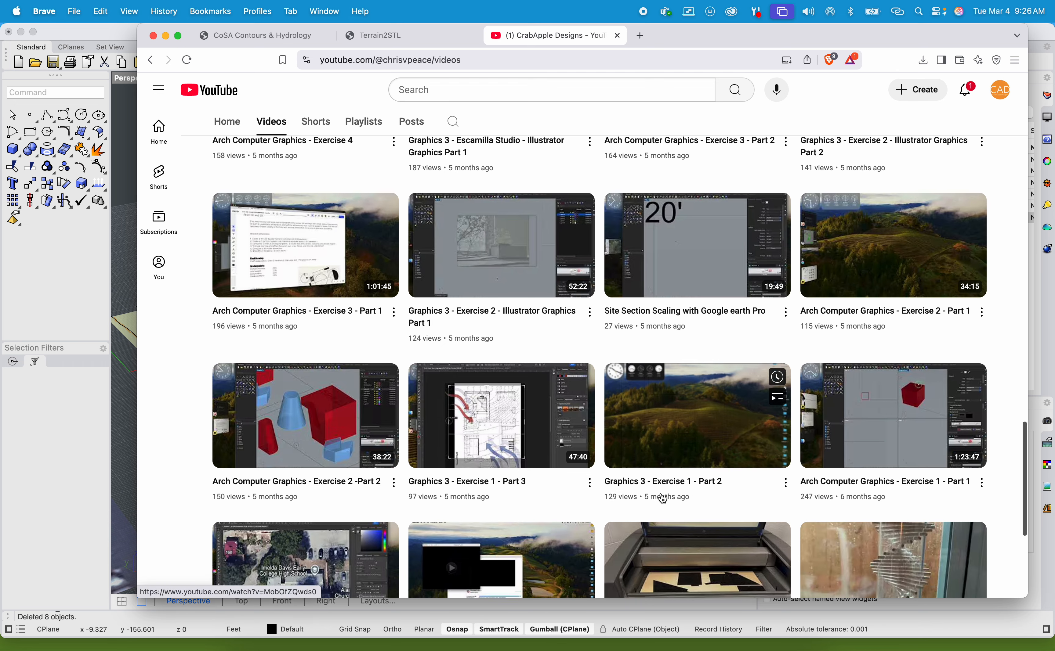
pyautogui.scroll(-6, 662, 499)
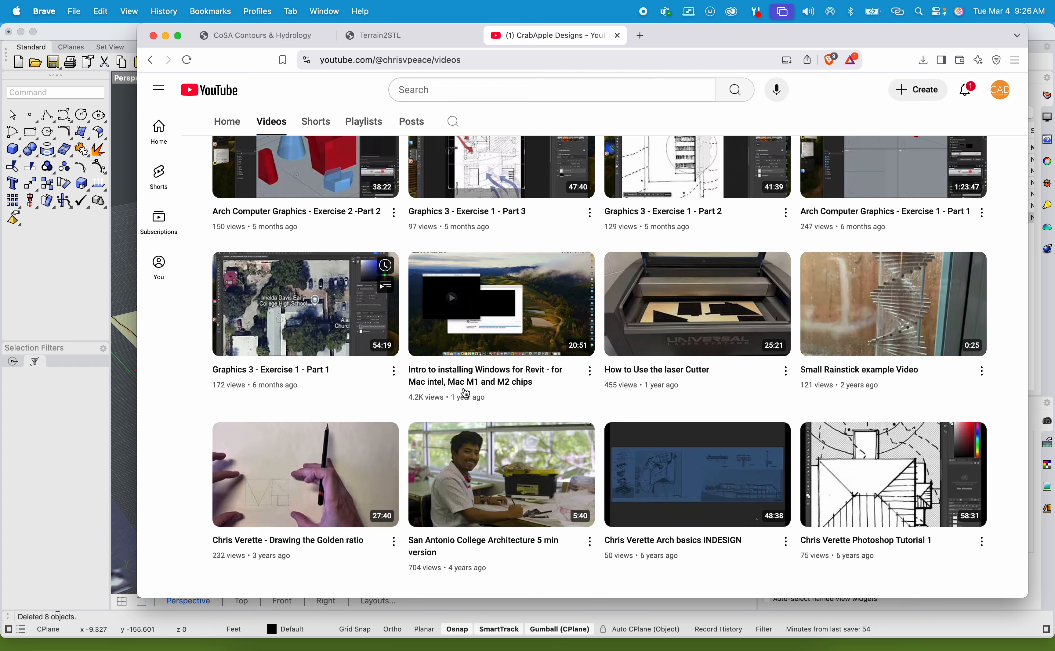
pyautogui.scroll(4, 736, 368)
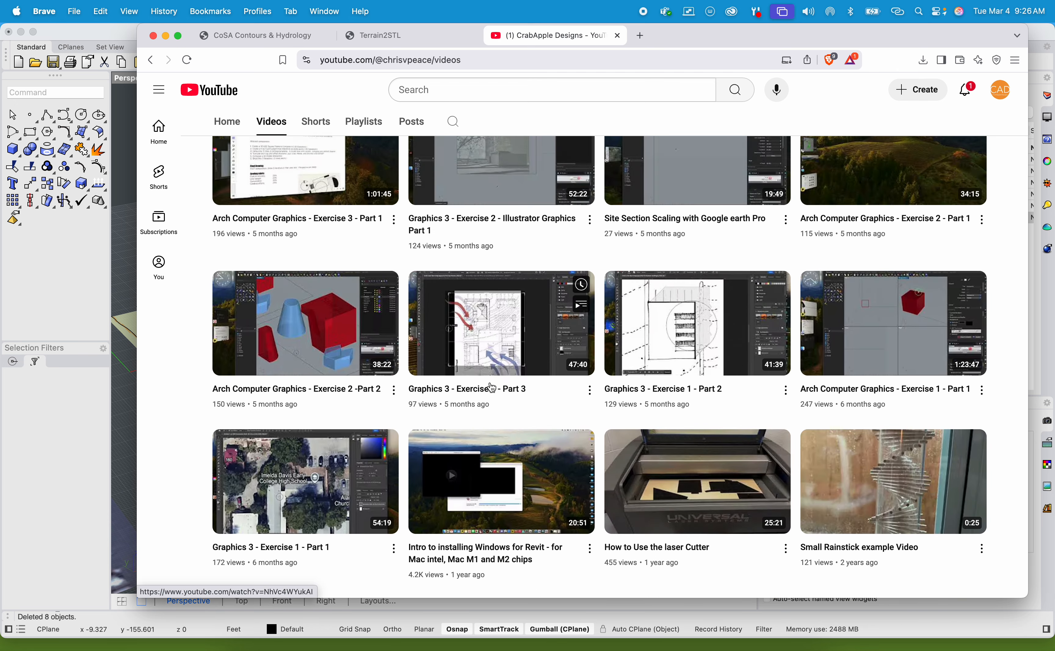
pyautogui.scroll(10, 491, 387)
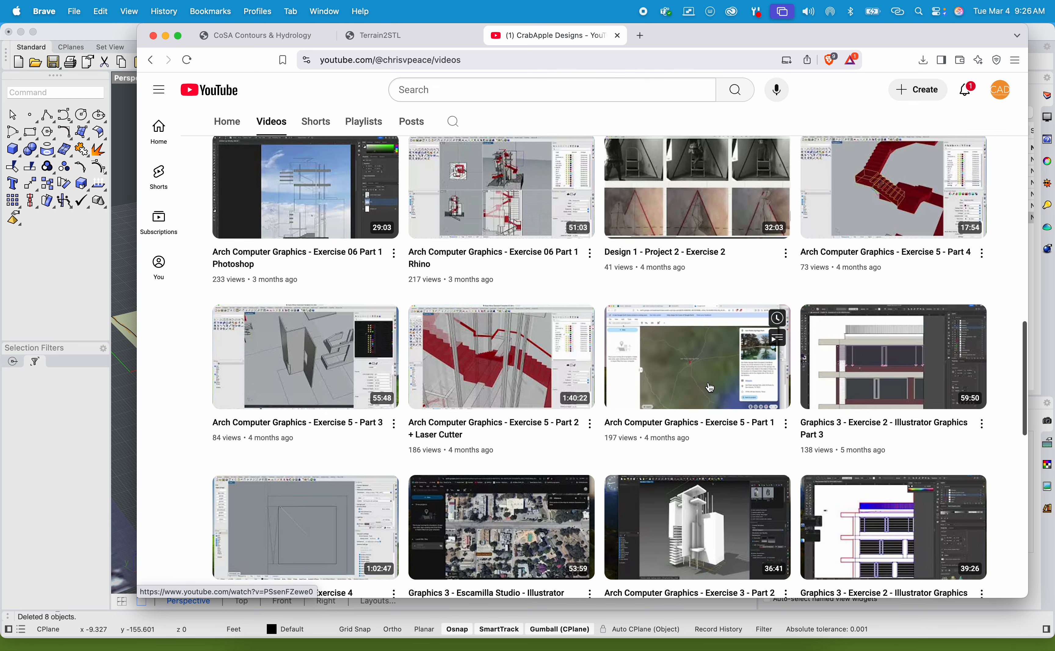
pyautogui.scroll(8, 710, 392)
pyautogui.scroll(-10, 706, 389)
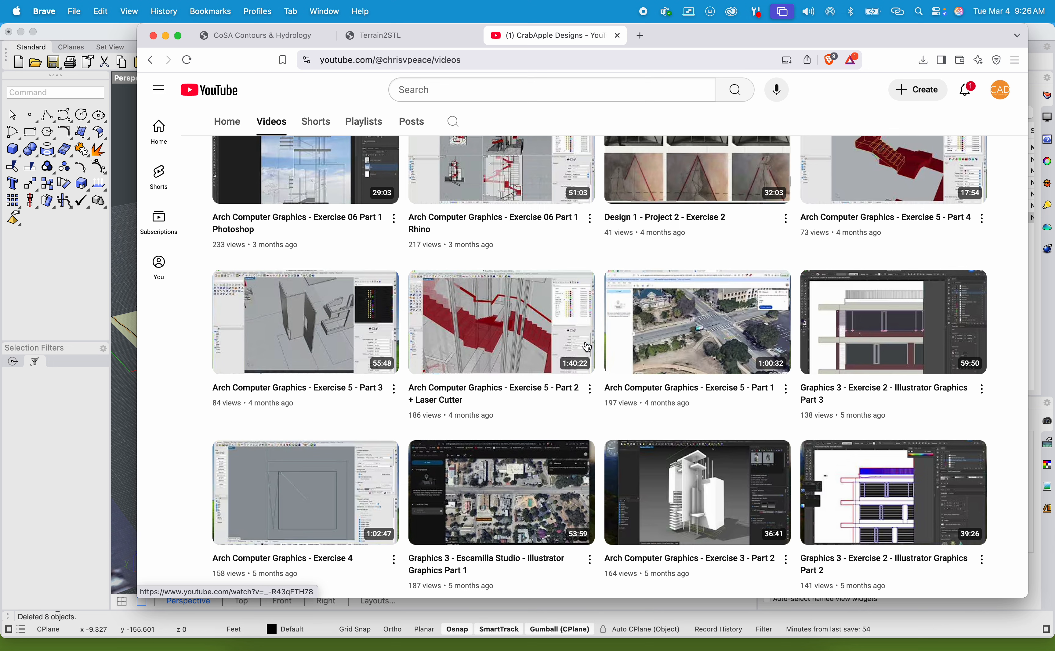
pyautogui.moveTo(834, 180)
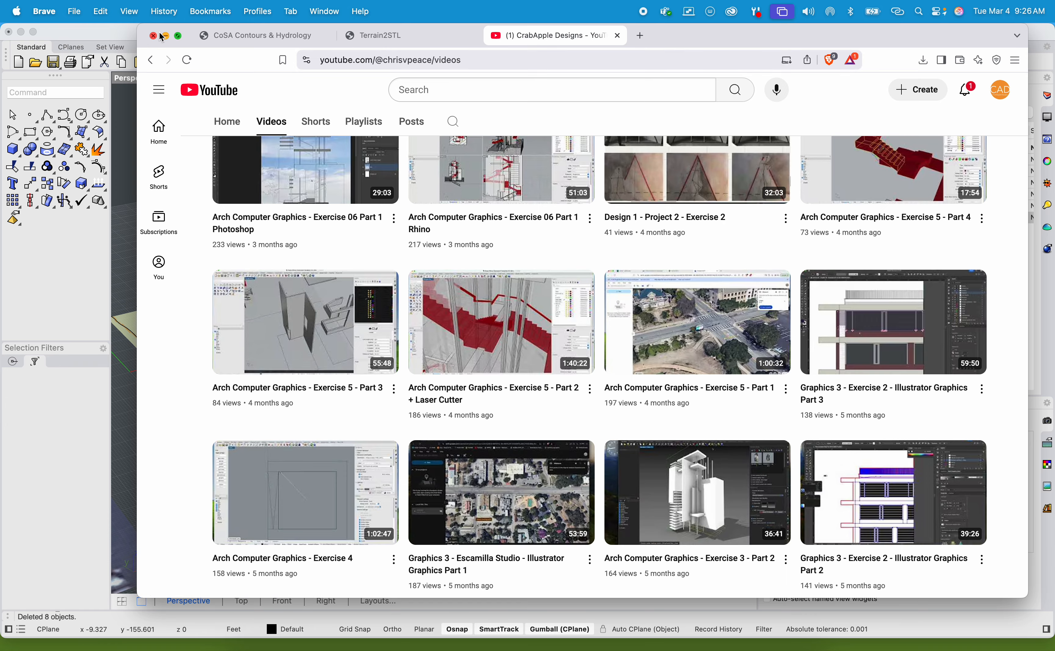
# Step: Minimize the browser to return to Rhino and review the stepped models, contour curves, terrain slab and site images together
pyautogui.click(166, 36)
pyautogui.moveTo(326, 225); pyautogui.dragTo(384, 238, button='right')
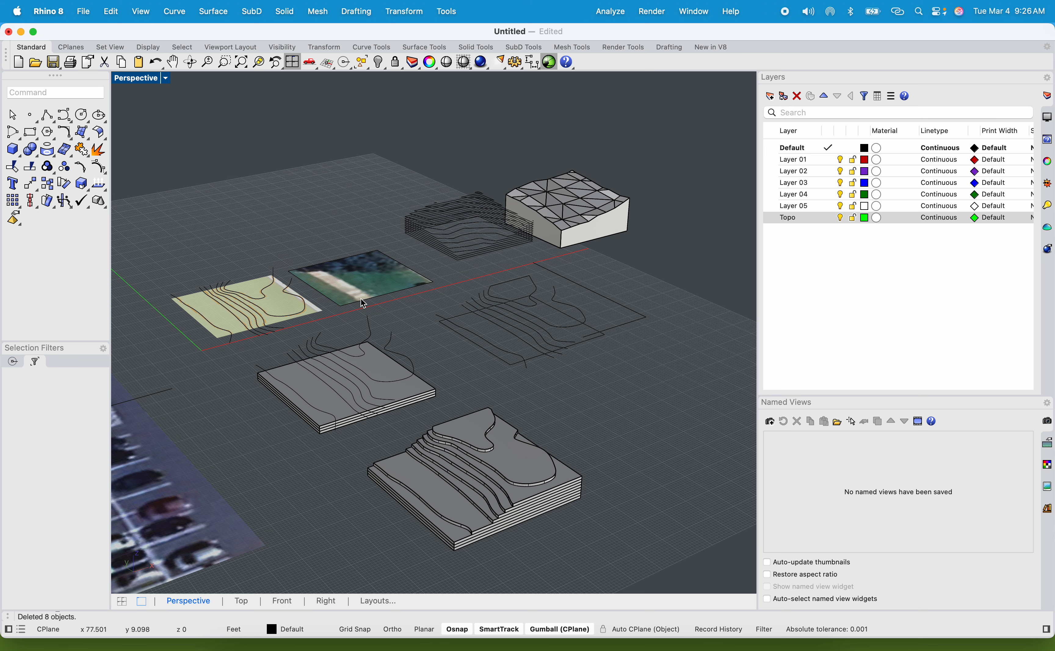
pyautogui.scroll(-5, 361, 299)
pyautogui.keyDown('shift'); pyautogui.moveTo(243, 323); pyautogui.dragTo(417, 319, button='right'); pyautogui.keyUp('shift')
pyautogui.scroll(5, 470, 379)
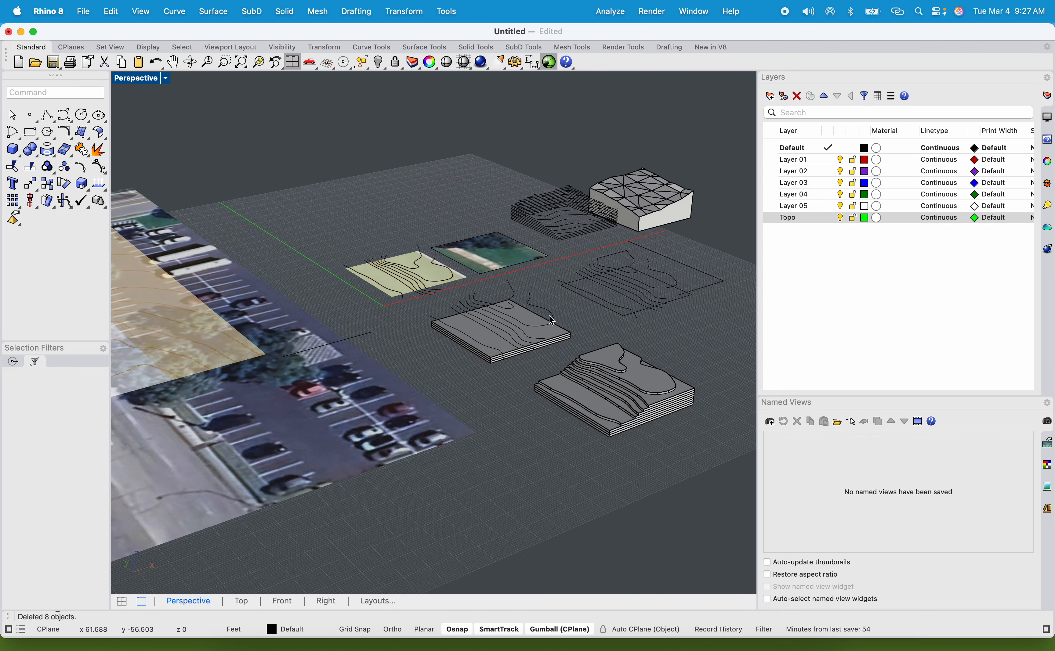
pyautogui.keyDown('shift'); pyautogui.moveTo(549, 344); pyautogui.dragTo(398, 381, button='right'); pyautogui.keyUp('shift')
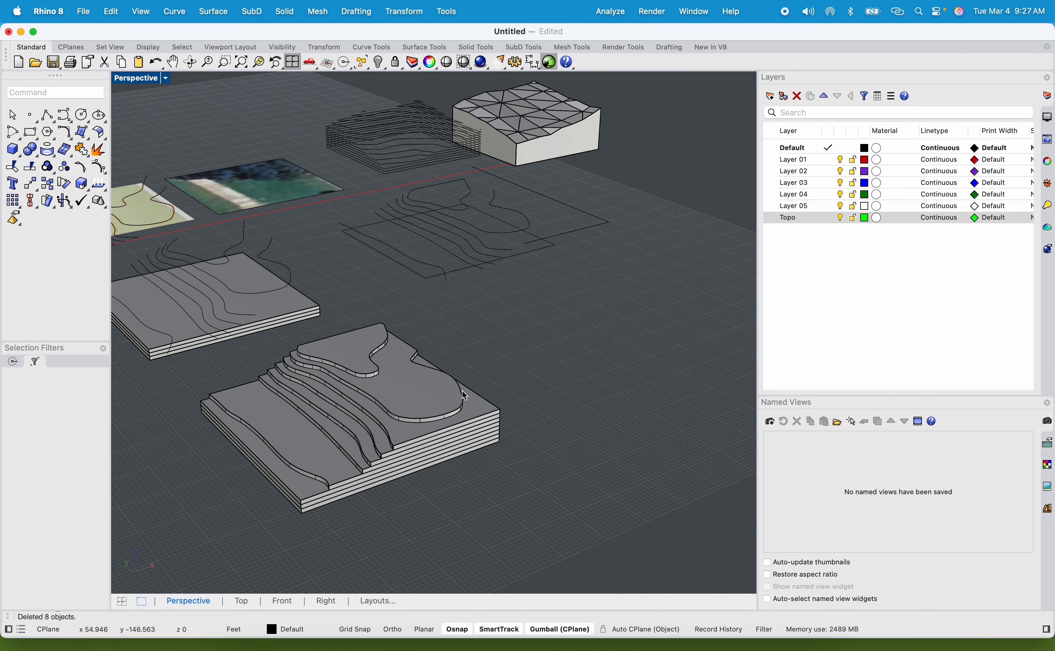
pyautogui.keyDown('shift'); pyautogui.moveTo(415, 295); pyautogui.dragTo(414, 405, button='right'); pyautogui.keyUp('shift')
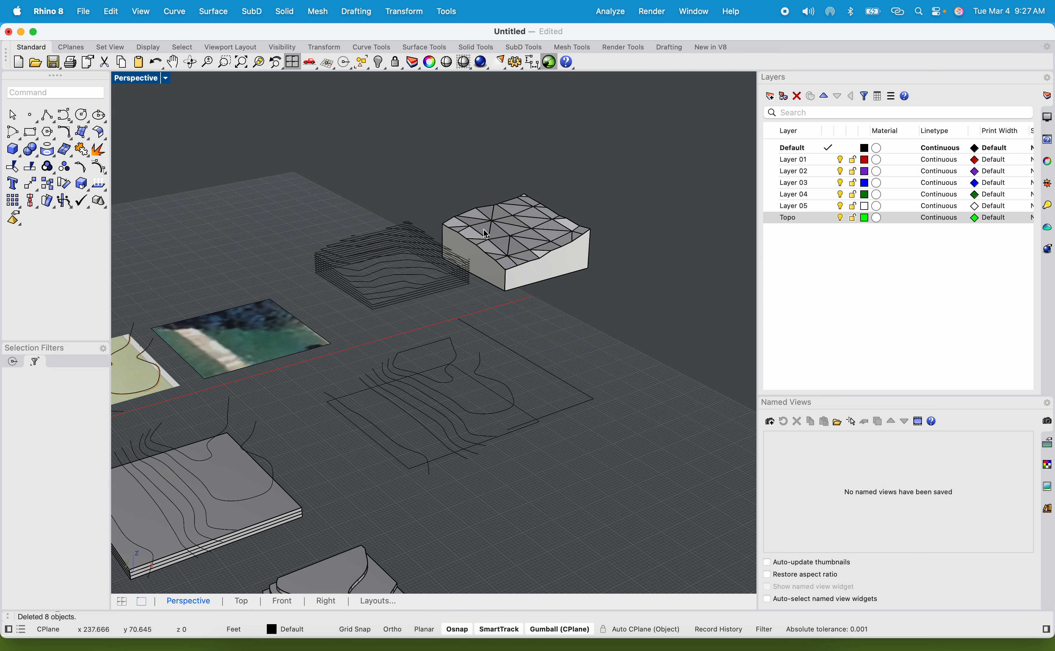
pyautogui.scroll(5, 380, 253)
pyautogui.scroll(-10, 442, 326)
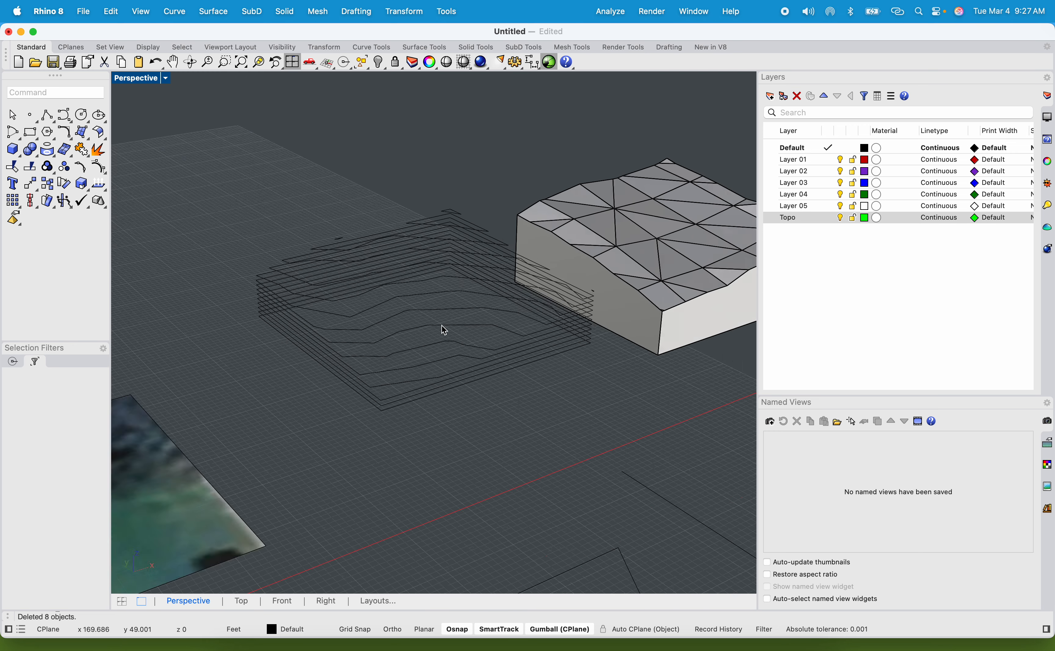
pyautogui.scroll(2, 436, 408)
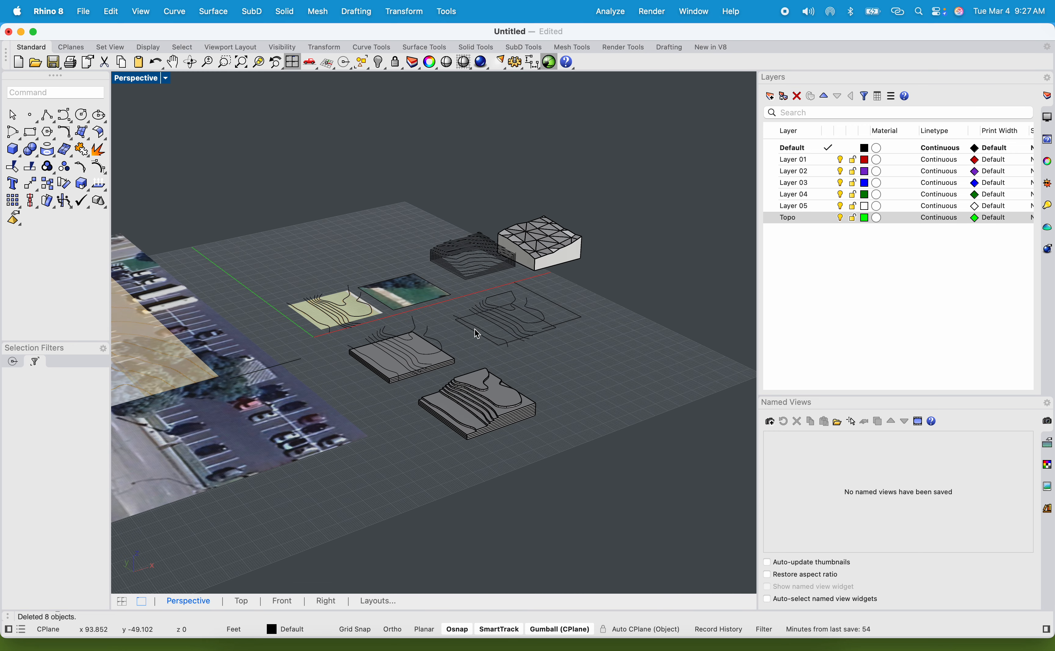
pyautogui.moveTo(502, 334)
pyautogui.mouseDown(button='right')
pyautogui.moveTo(432, 334)
pyautogui.moveTo(514, 352)
pyautogui.mouseUp(button='right')
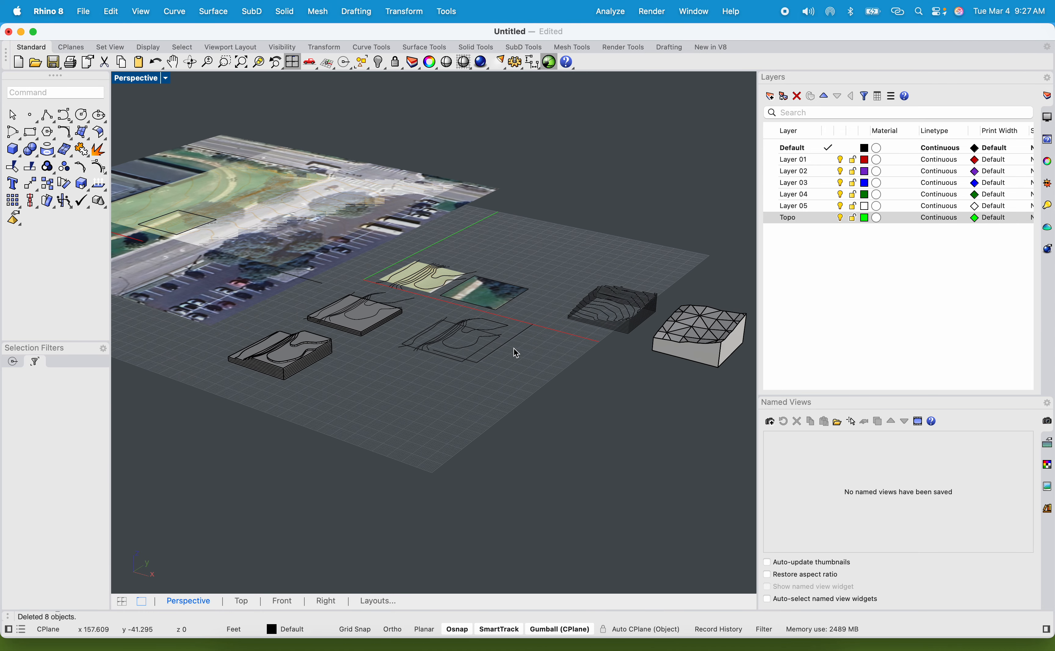